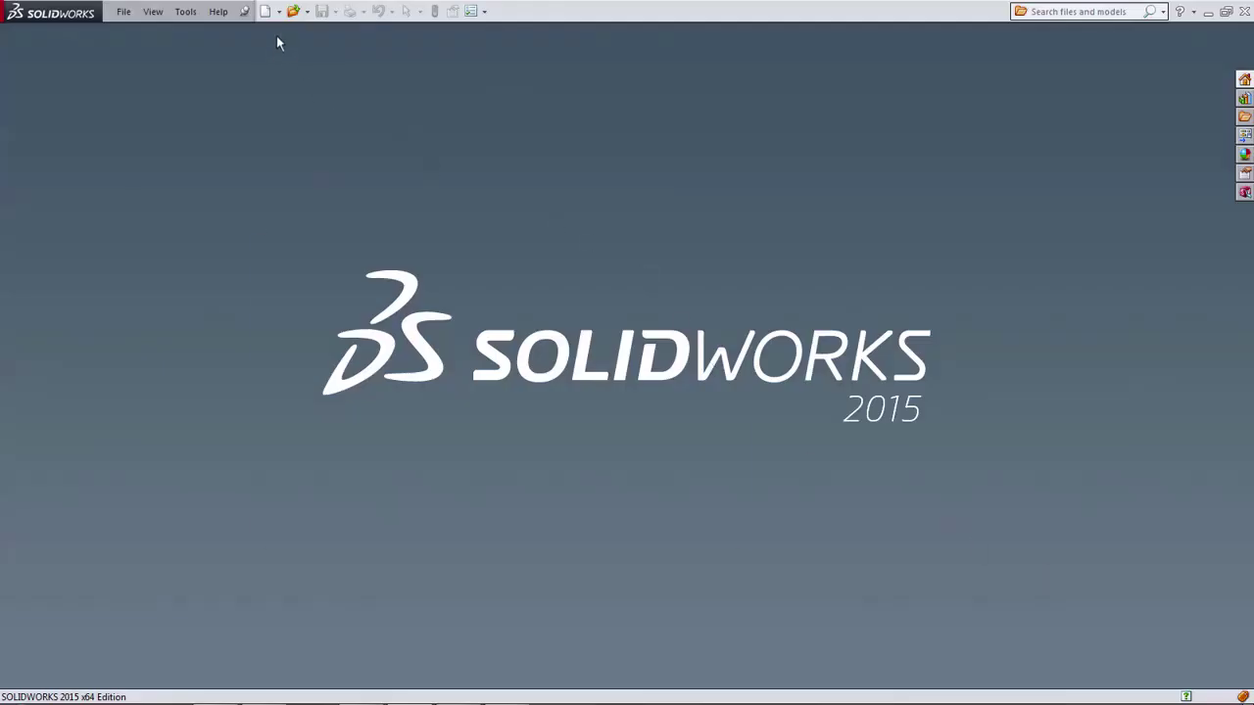
# Step: Create a new part and start a sketch on the Front Plane
pyautogui.hotkey('ctrl', 'n')
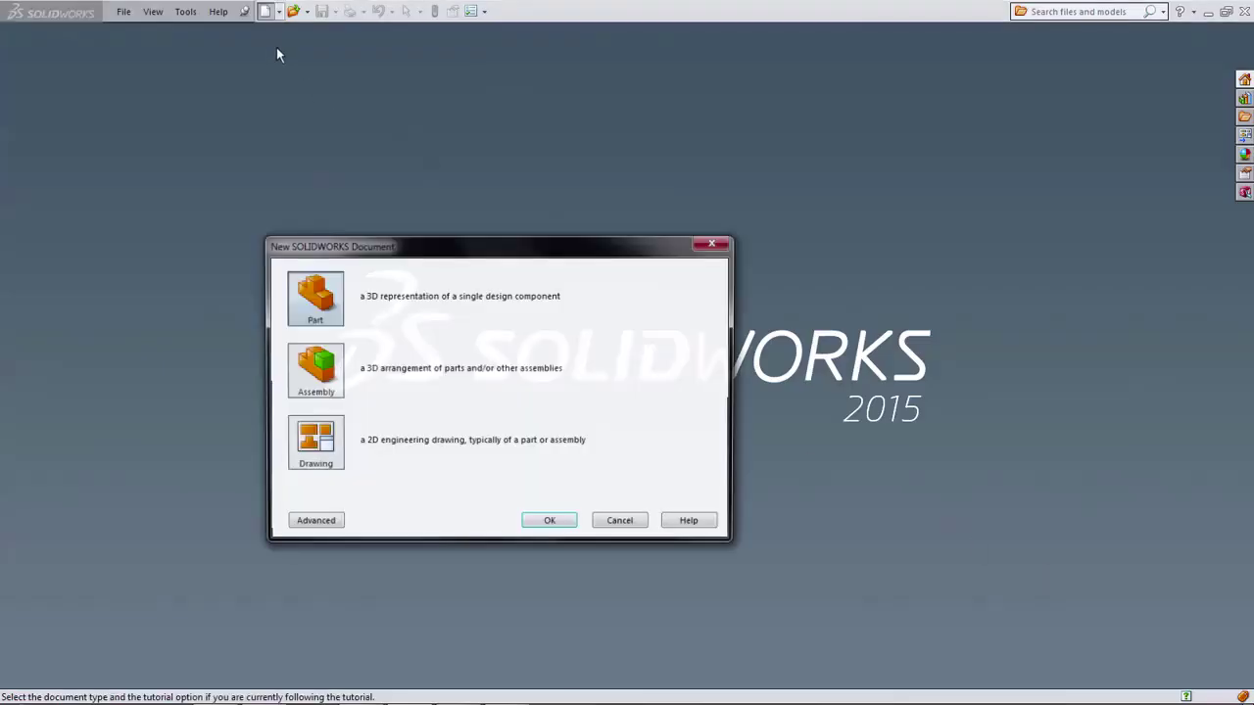
pyautogui.click(550, 524)
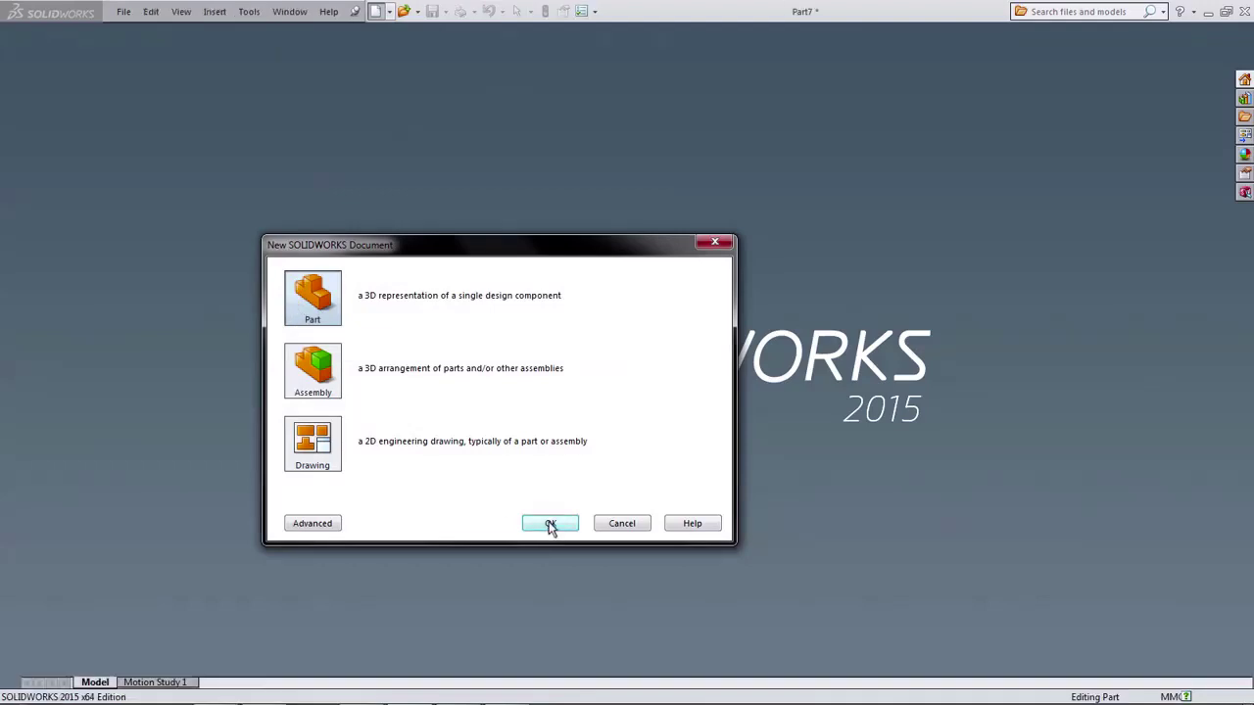
pyautogui.click(89, 218)
pyautogui.click(108, 195)
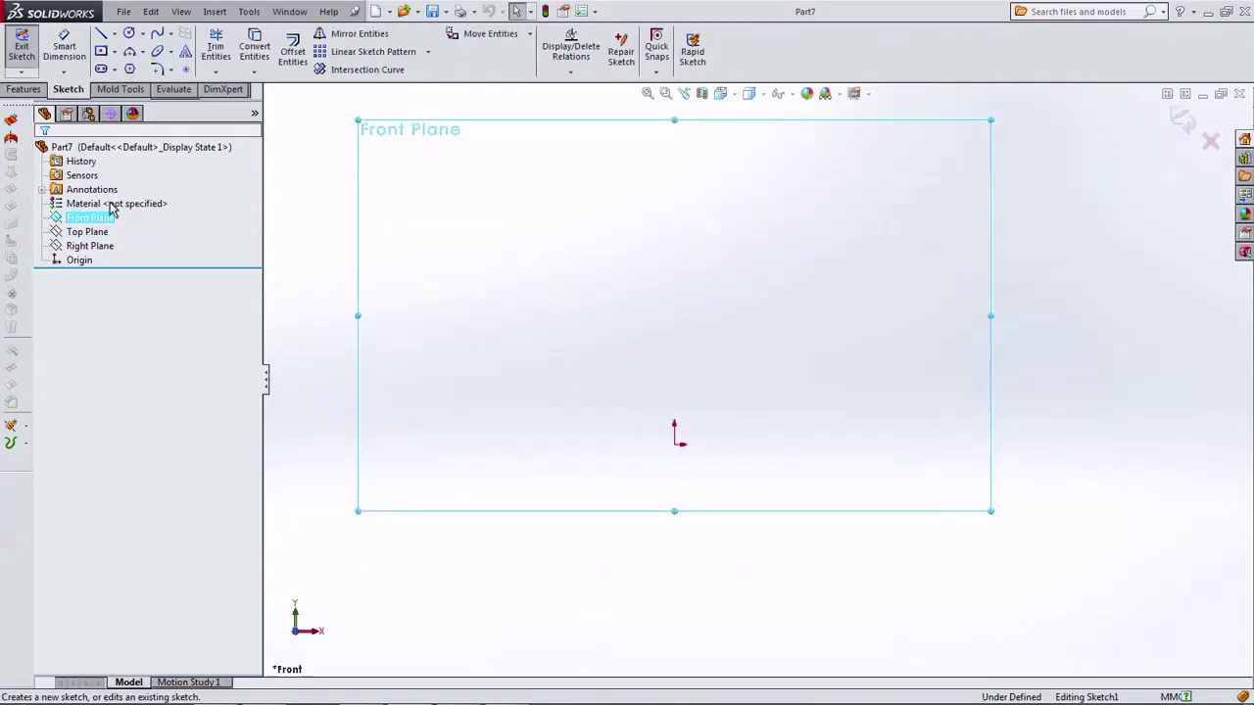
# Step: Draw a vertical centerline upward from the origin
pyautogui.click(114, 35)
pyautogui.click(141, 65)
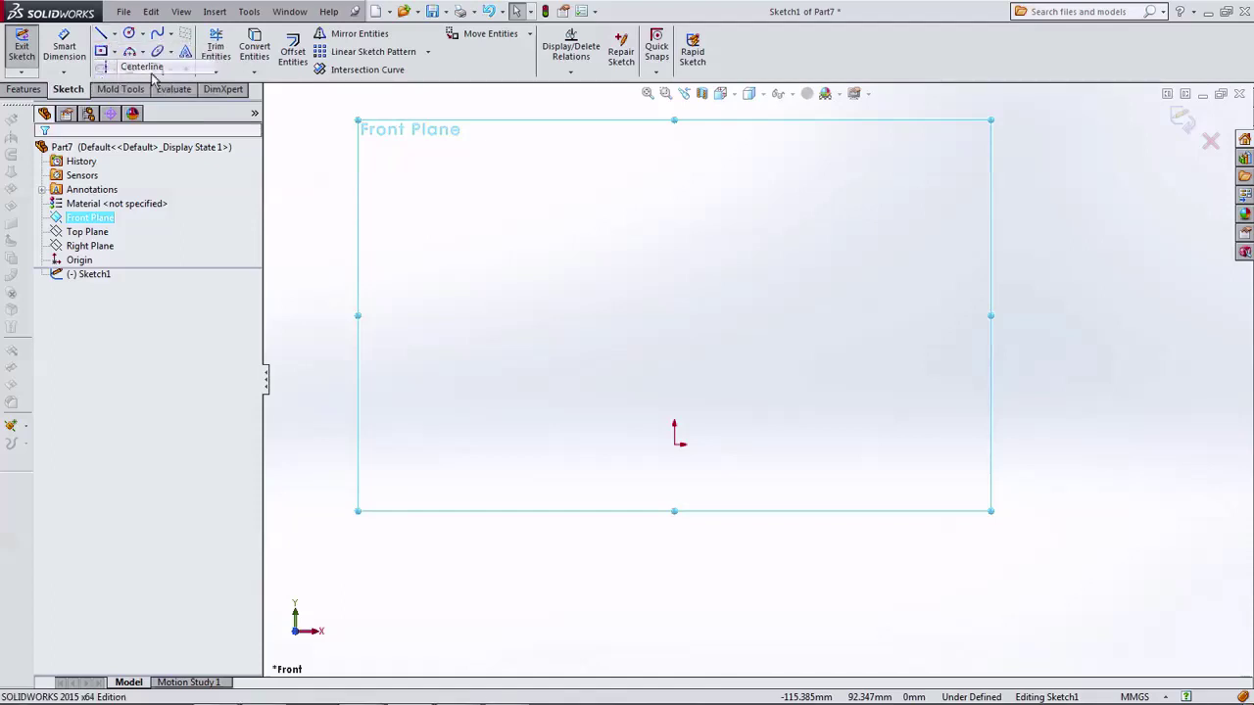
pyautogui.click(674, 423)
pyautogui.click(674, 263)
pyautogui.doubleClick(674, 223)
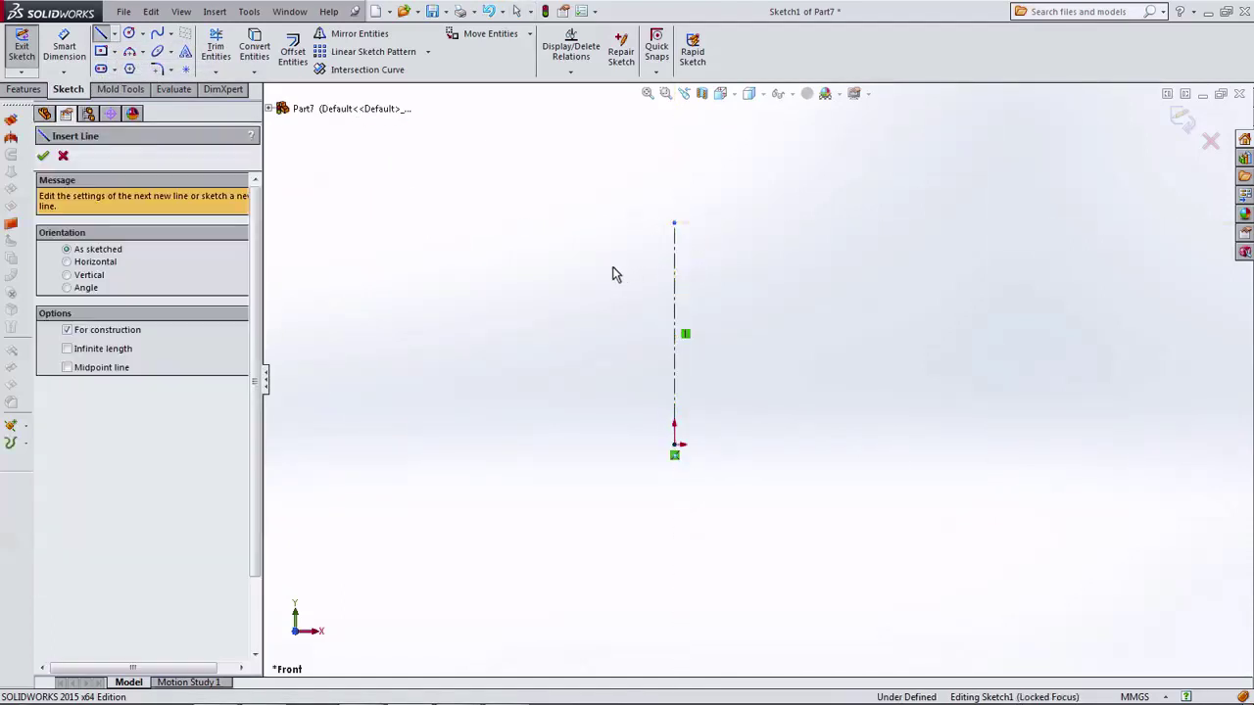
# Step: Dimension the centerline's length to 92.2 mm
pyautogui.click(64, 49)
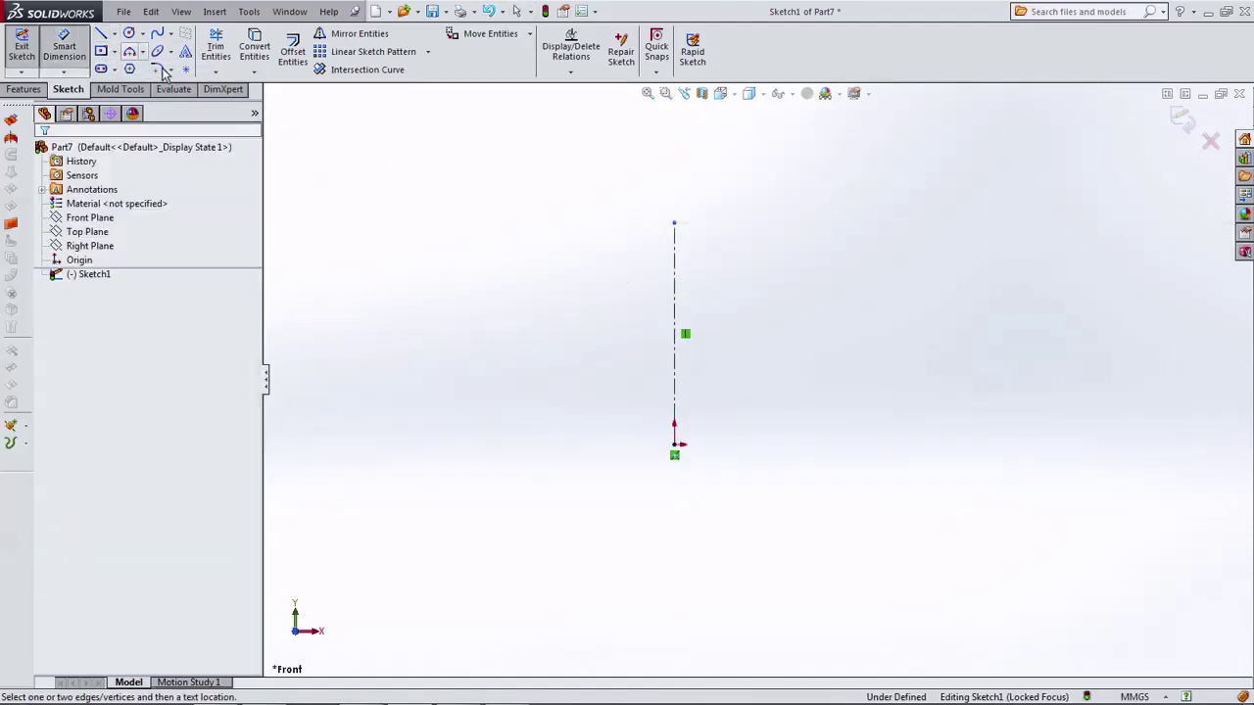
pyautogui.click(674, 290)
pyautogui.click(726, 325)
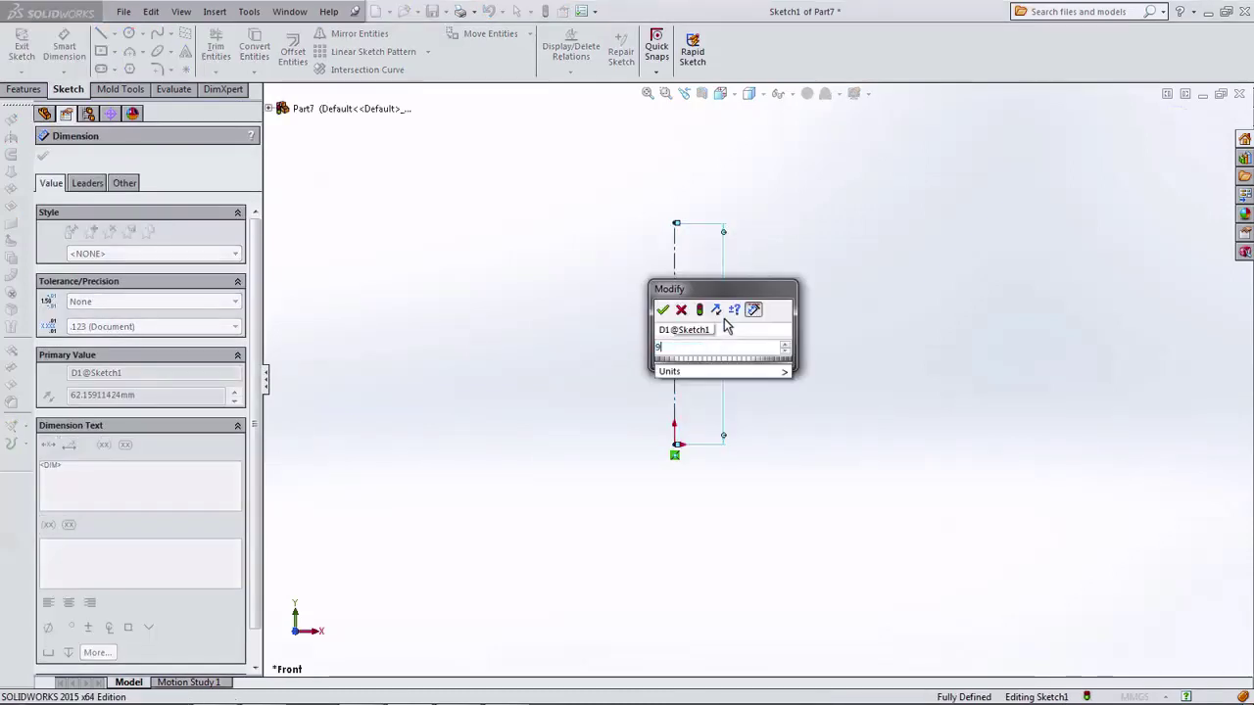
pyautogui.write('92.')
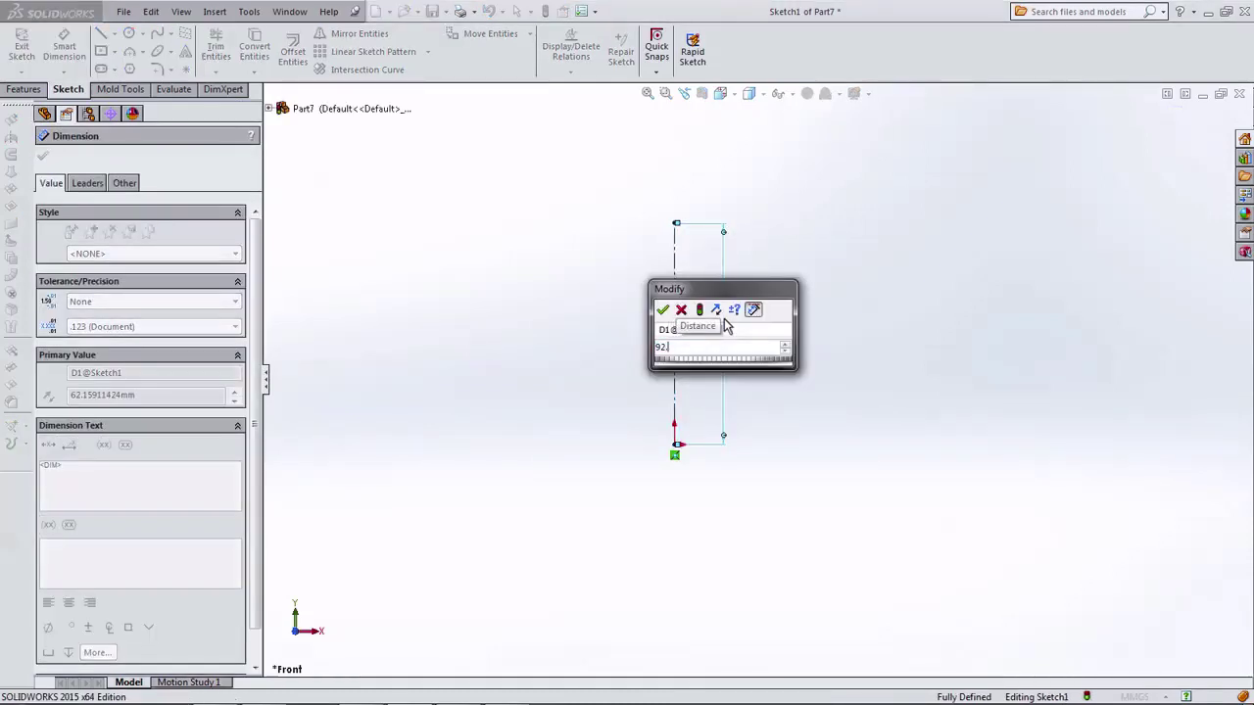
pyautogui.write('2')
pyautogui.press('Return')
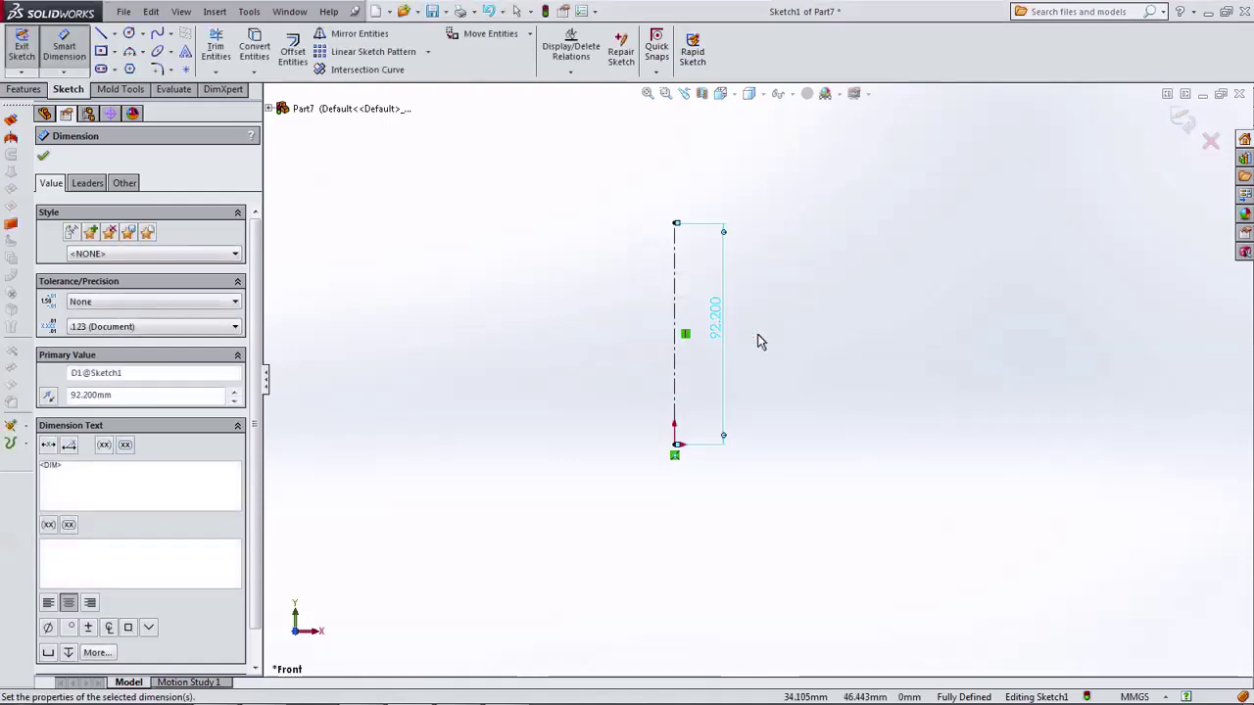
# Step: Exit the first sketch and start a second sketch on the Front Plane
pyautogui.click(1183, 120)
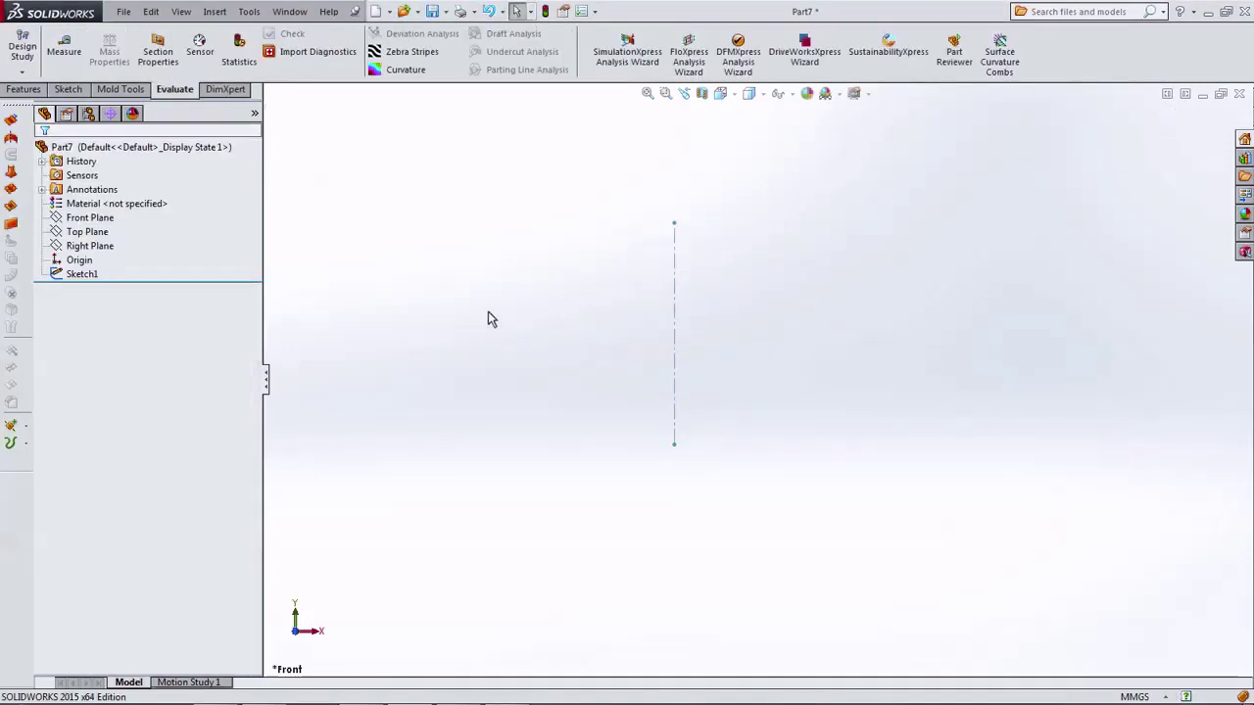
pyautogui.click(109, 217)
pyautogui.click(118, 196)
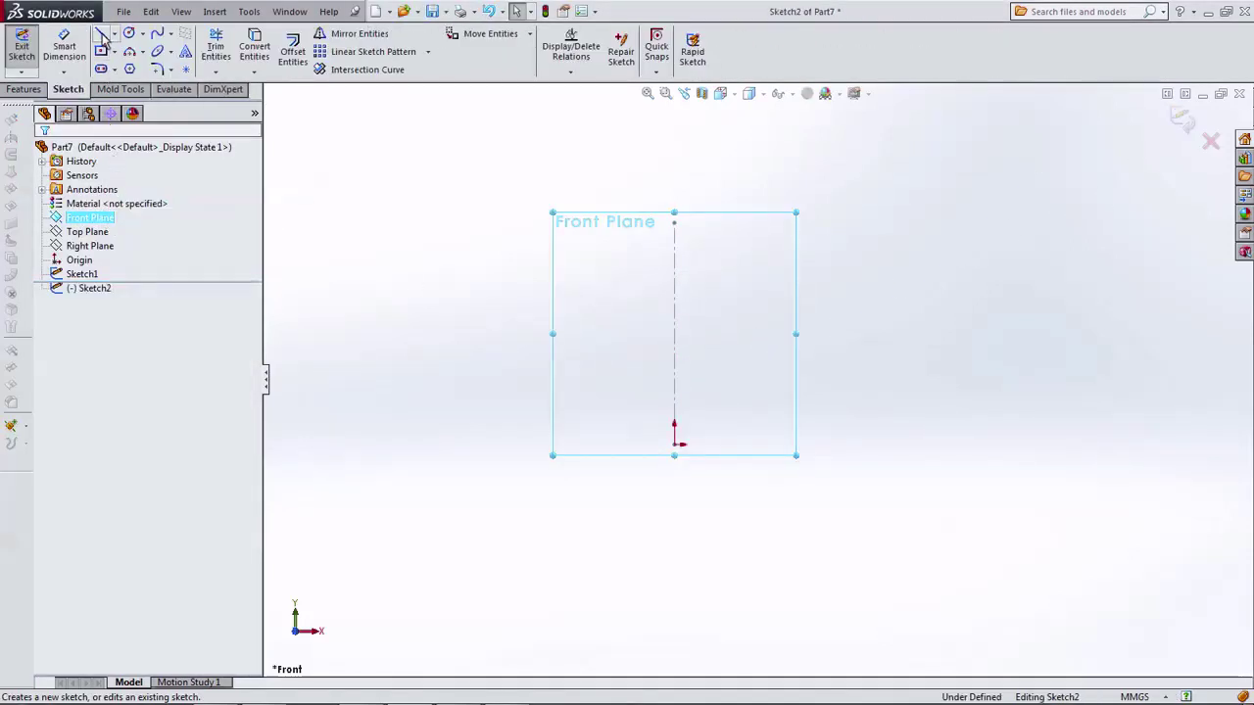
# Step: Sketch a vertical line on the axis, a leftward top arc, and a notched rim line chain
pyautogui.click(102, 36)
pyautogui.scroll(-3, 636, 254)
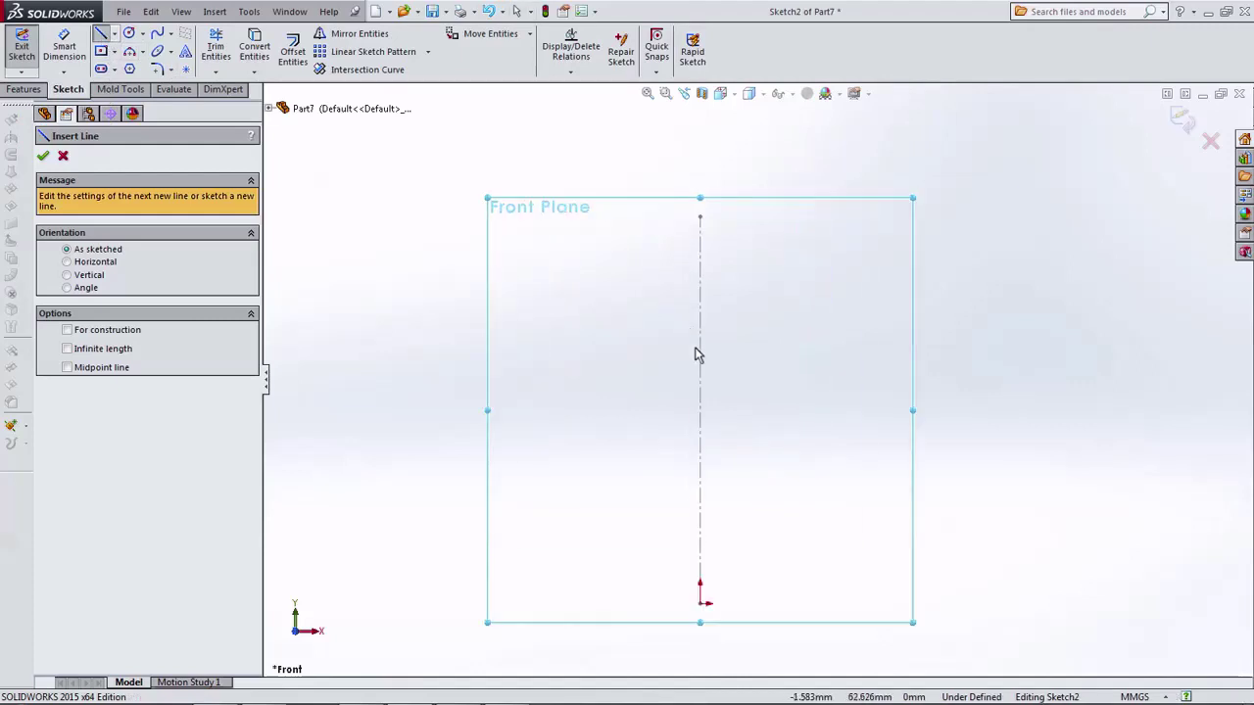
pyautogui.click(699, 490)
pyautogui.click(698, 243)
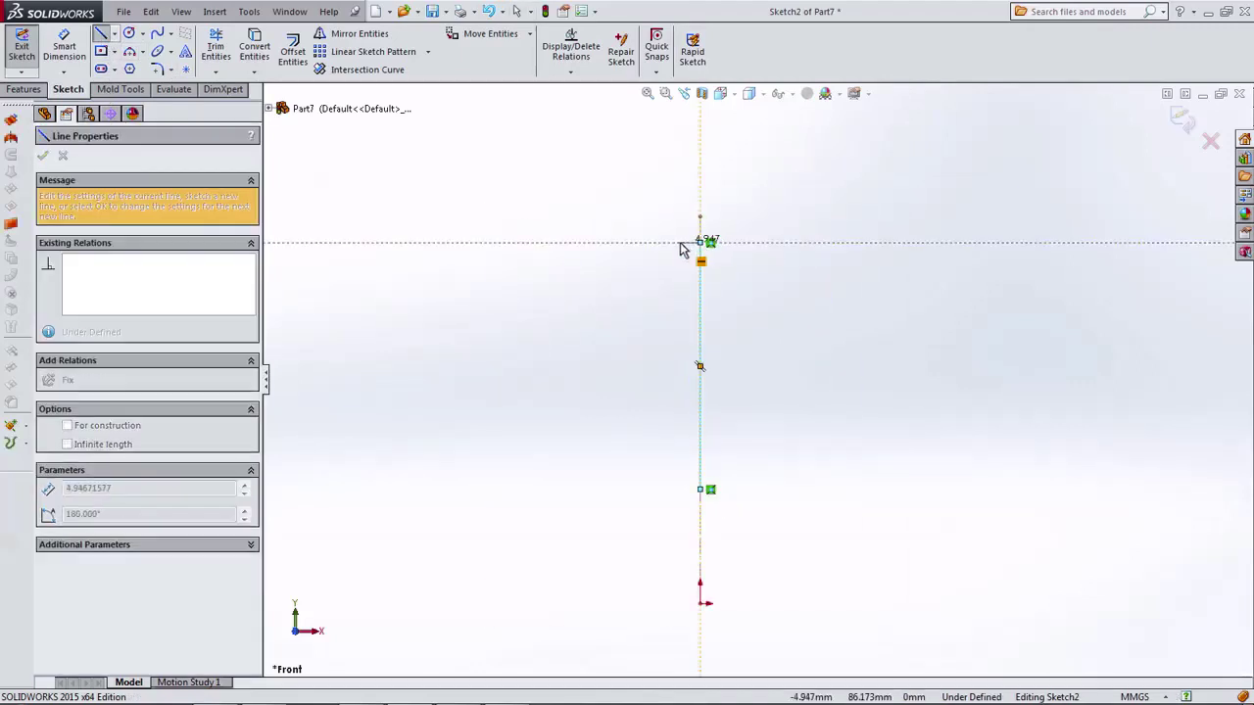
pyautogui.click(614, 262)
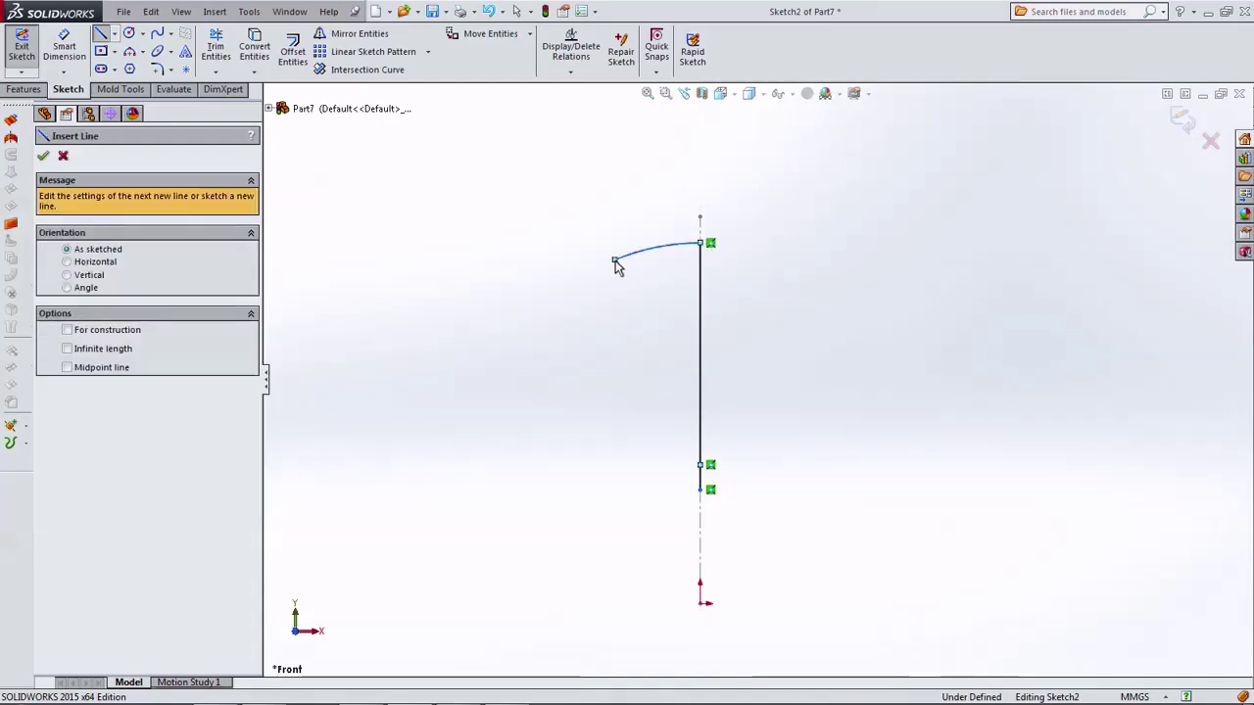
pyautogui.click(609, 274)
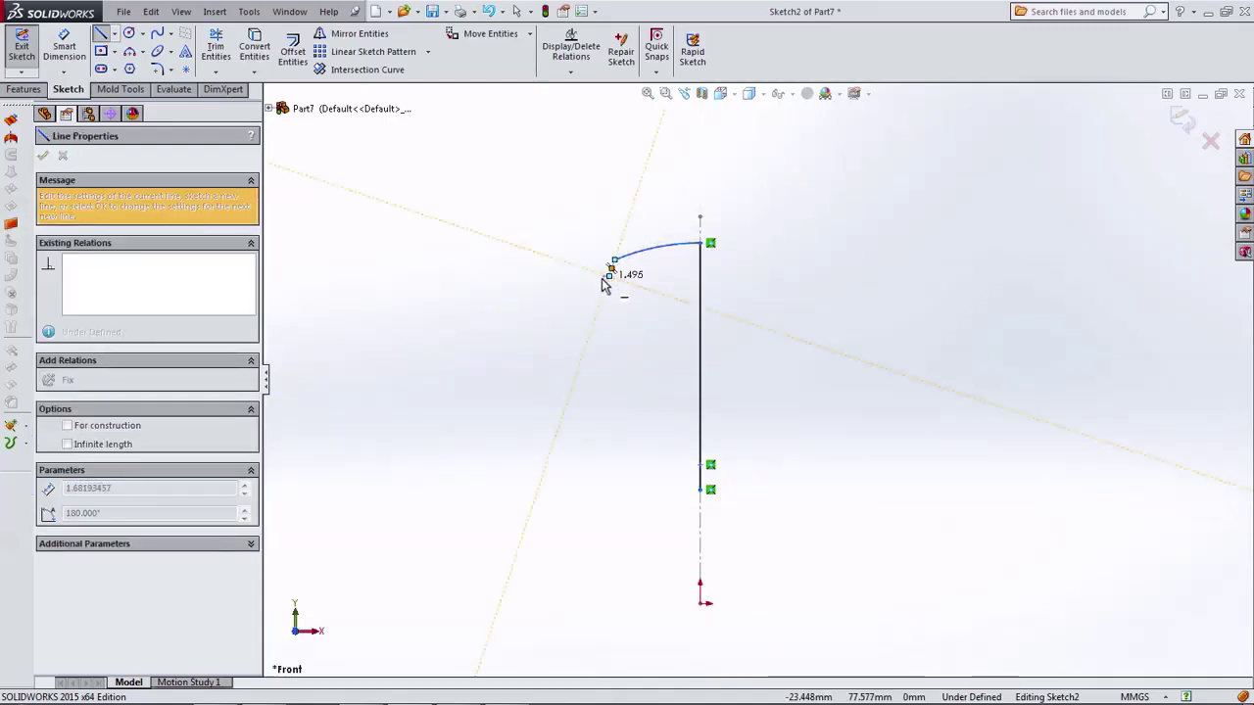
pyautogui.click(601, 276)
pyautogui.click(593, 253)
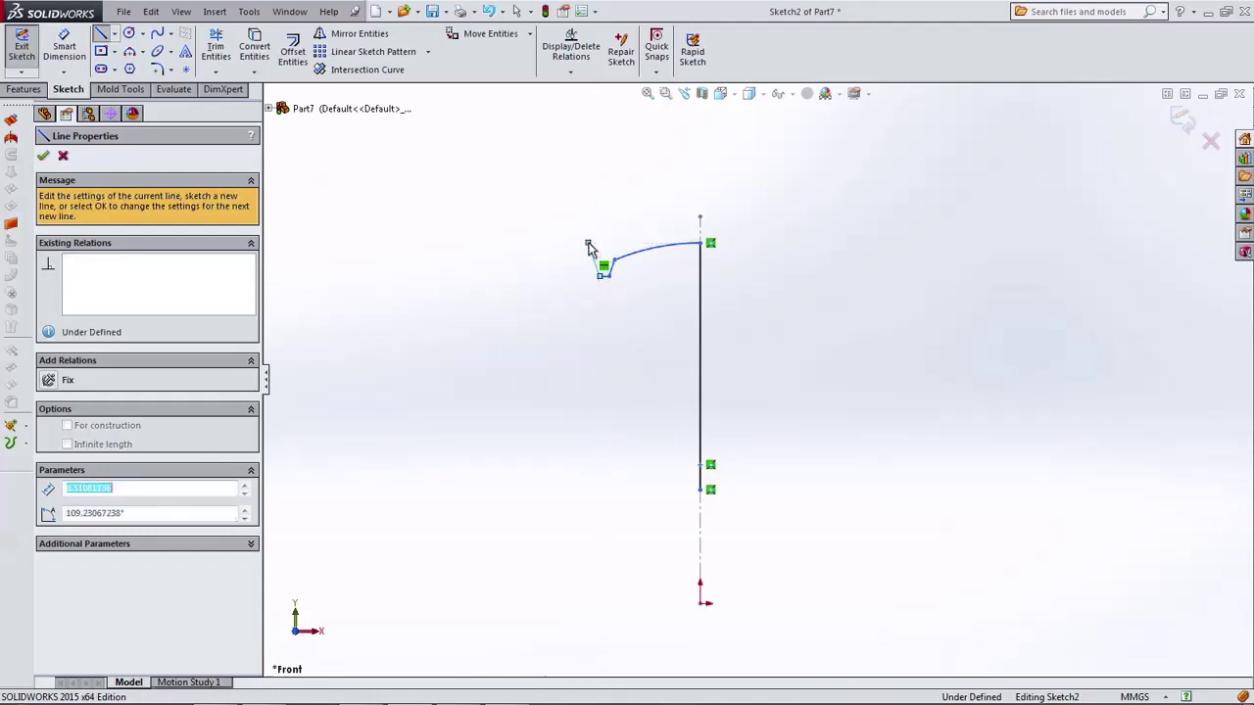
pyautogui.click(570, 258)
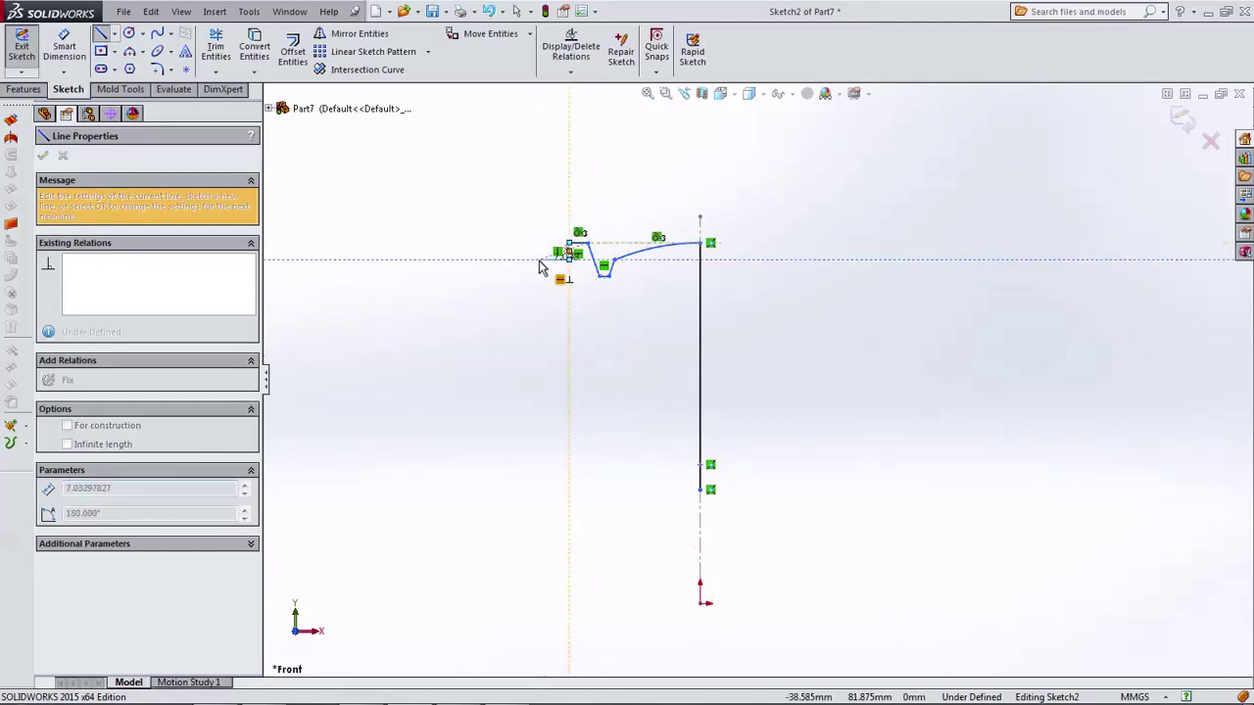
pyautogui.press('Escape')
# Step: Dimension the profile's top endpoint with a 2.5 mm vertical offset
pyautogui.click(61, 51)
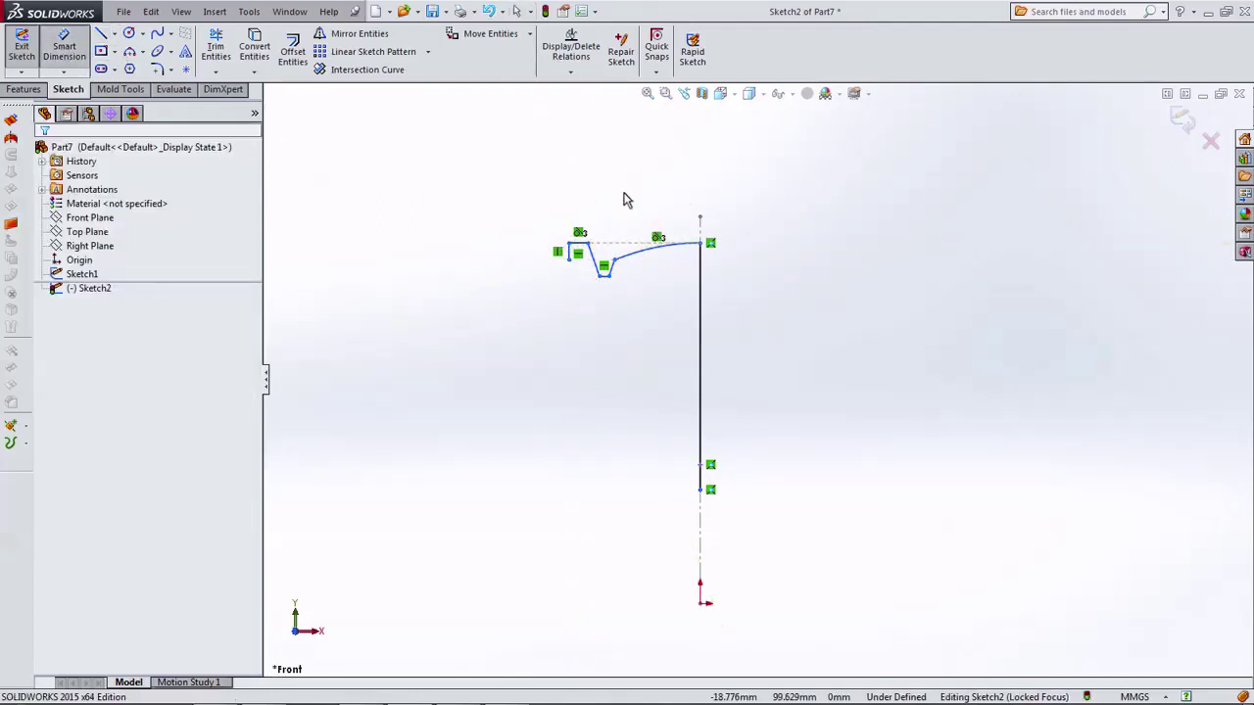
pyautogui.click(701, 245)
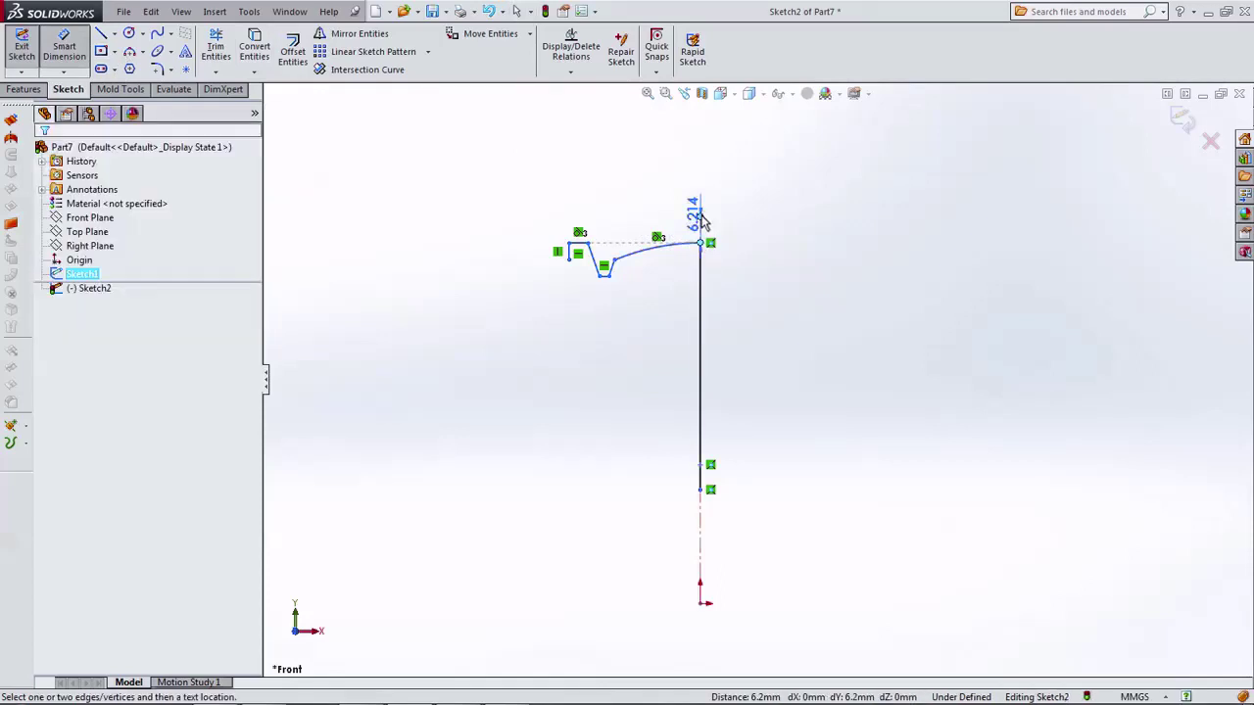
pyautogui.click(767, 240)
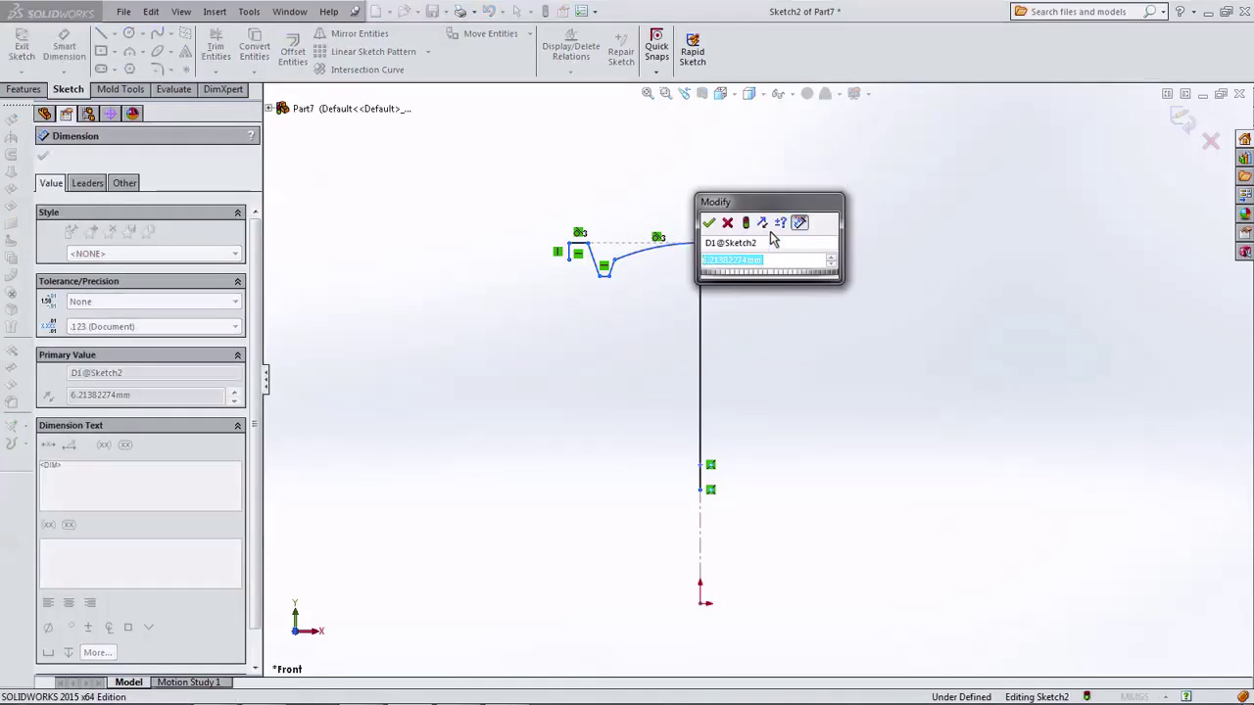
pyautogui.write('2.5')
pyautogui.press('Return')
pyautogui.press('Escape')
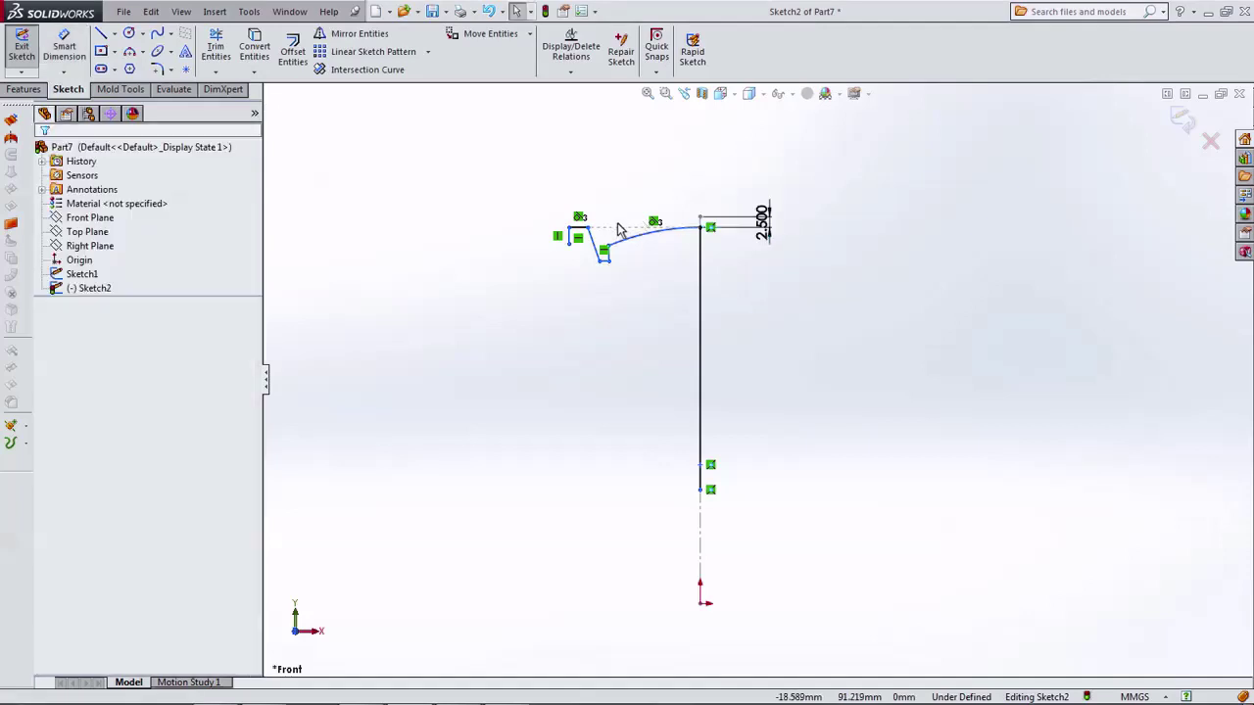
# Step: Delete an unwanted rim item, raise the rim top line, and make its corner horizontal with the centerline top
pyautogui.rightClick(580, 220)
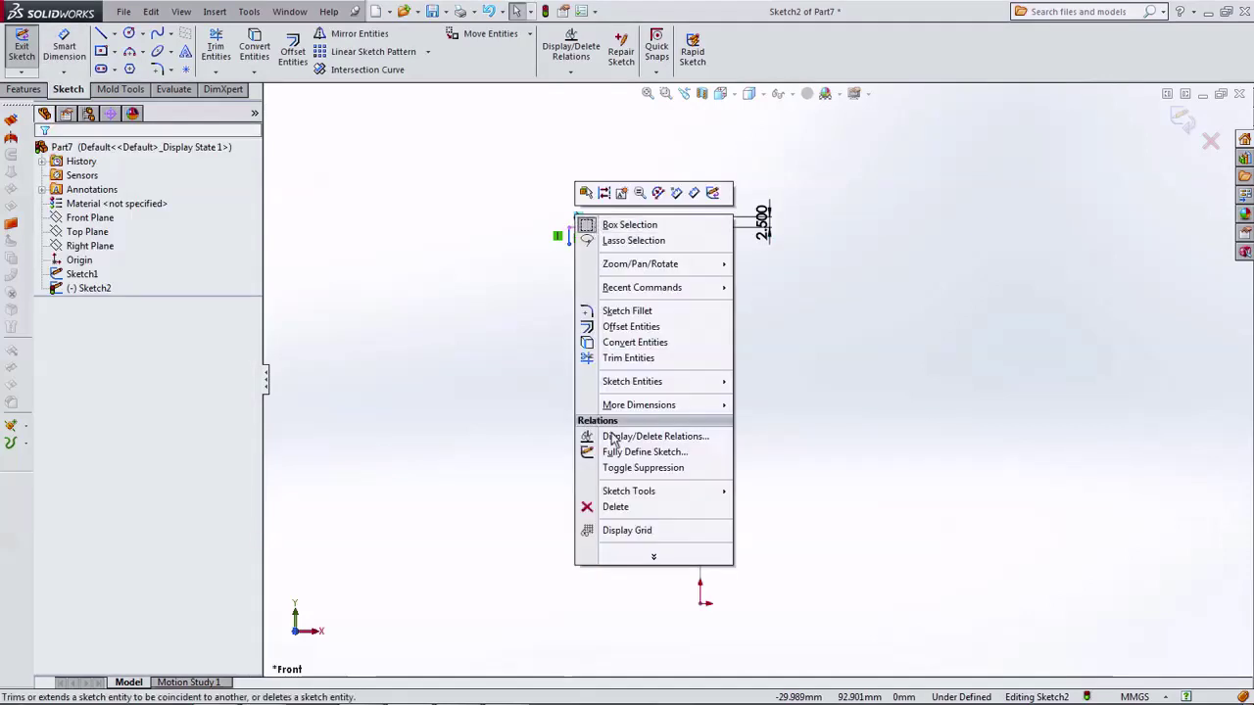
pyautogui.click(621, 513)
pyautogui.scroll(-3, 602, 258)
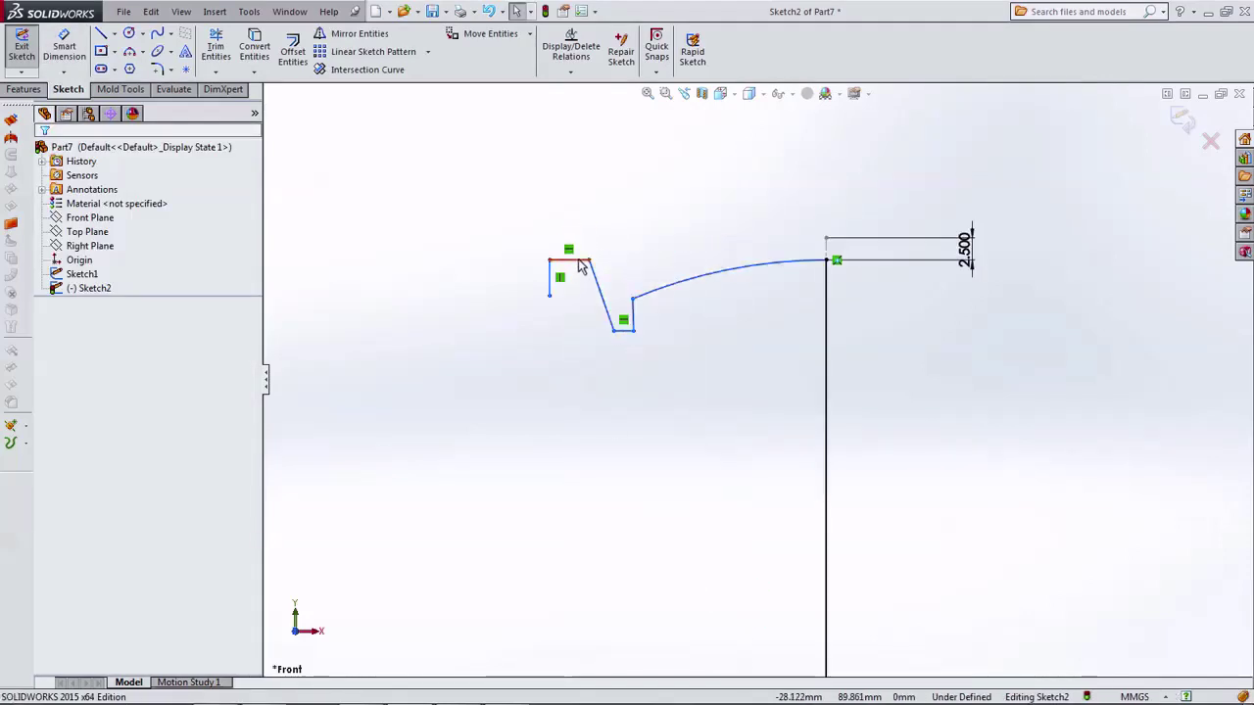
pyautogui.moveTo(581, 265); pyautogui.dragTo(579, 225)
pyautogui.click(582, 240)
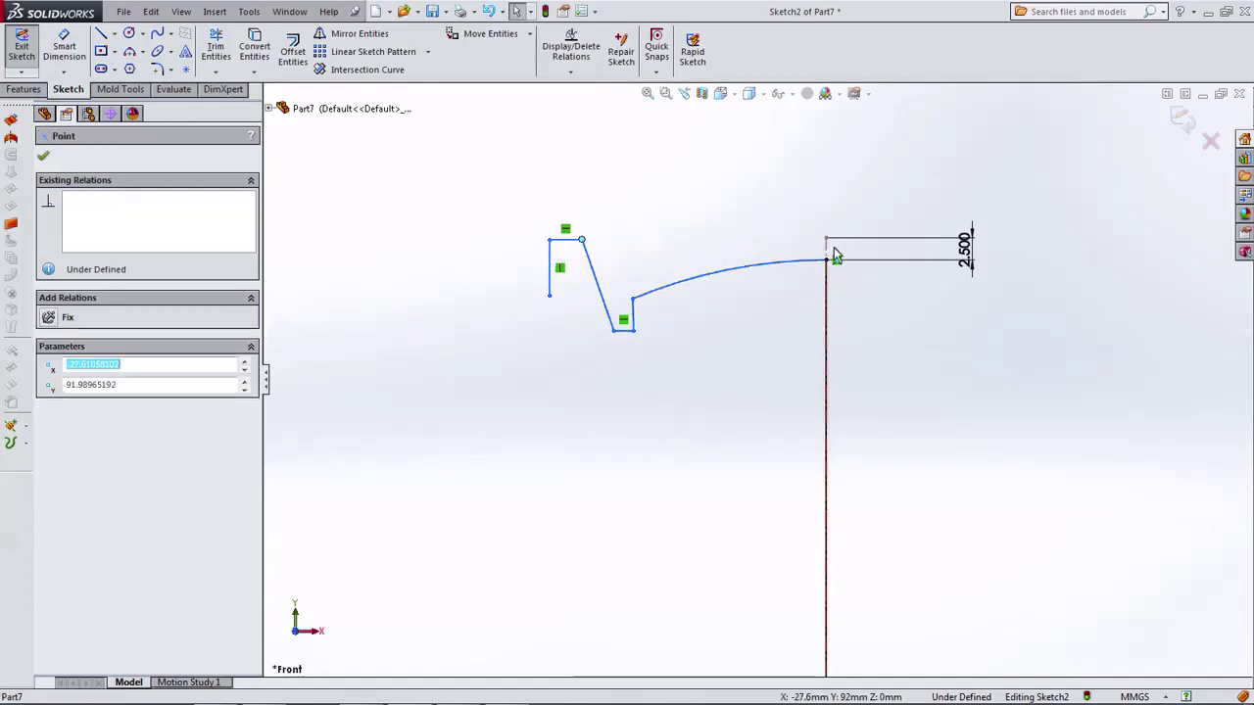
pyautogui.keyDown('ctrl'); pyautogui.click(828, 240); pyautogui.keyUp('ctrl')
pyautogui.click(83, 409)
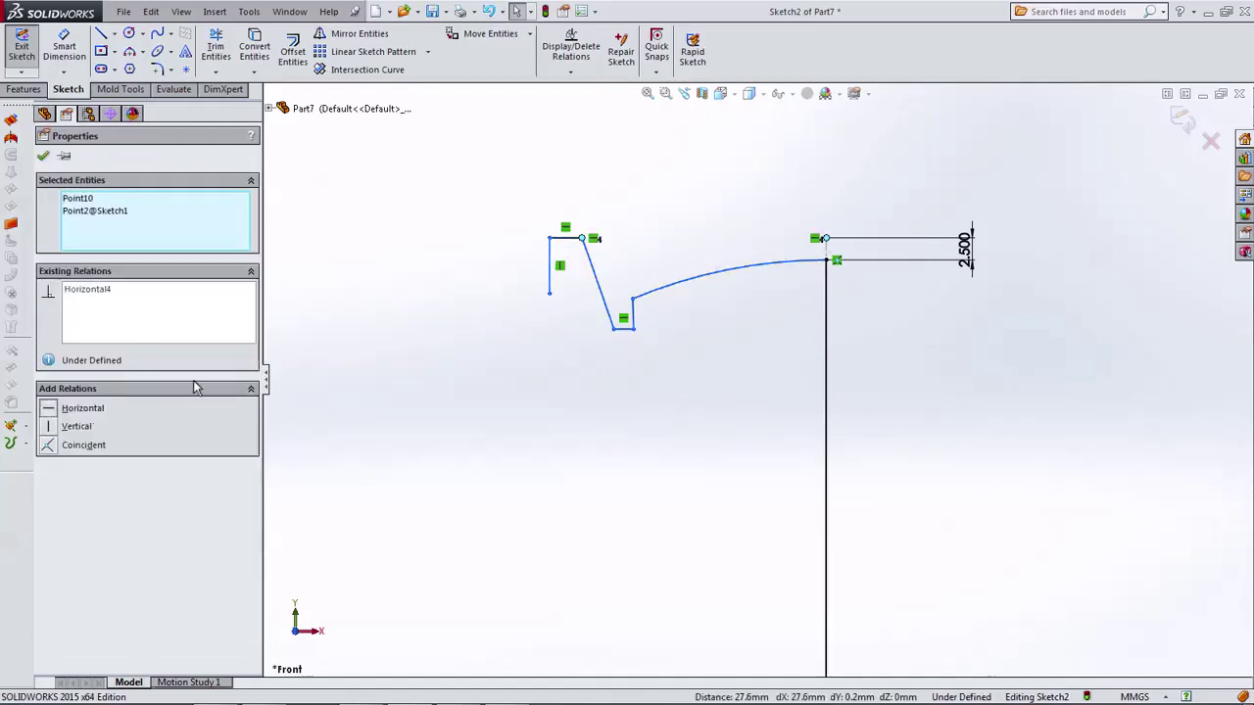
pyautogui.click(438, 315)
# Step: Dimension the rim-to-axis width as 54/2, giving 27 mm
pyautogui.click(63, 46)
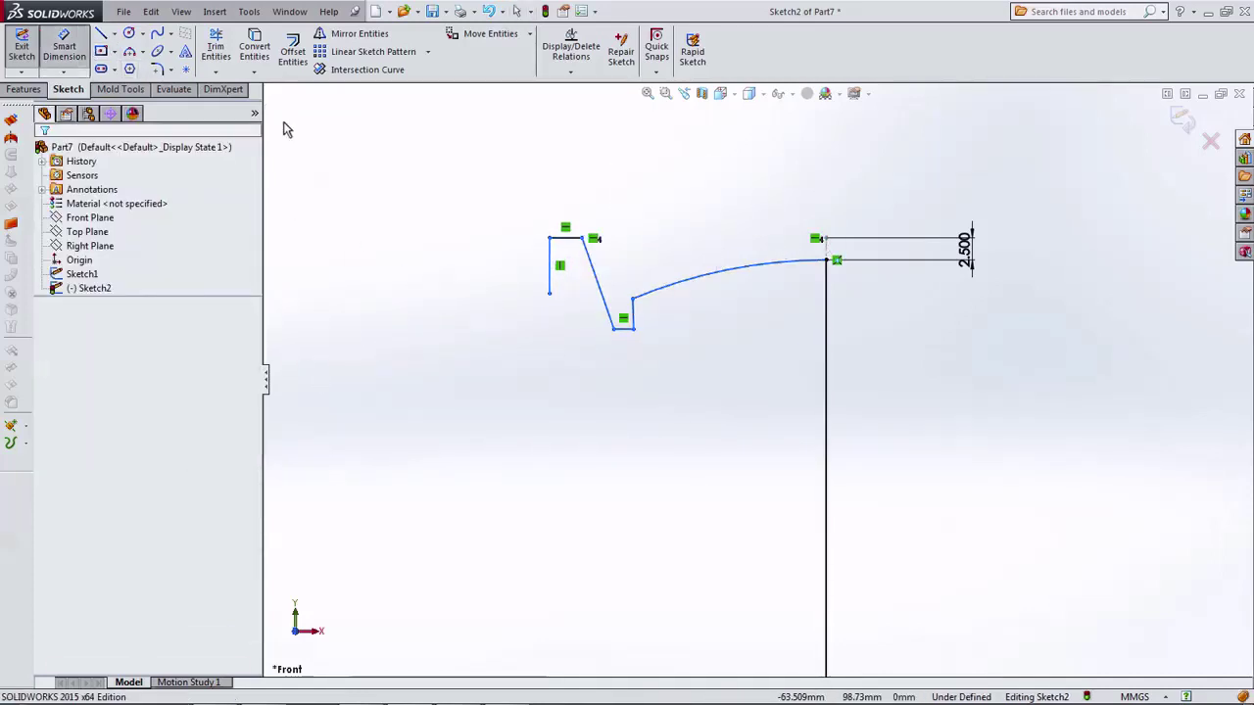
pyautogui.click(548, 256)
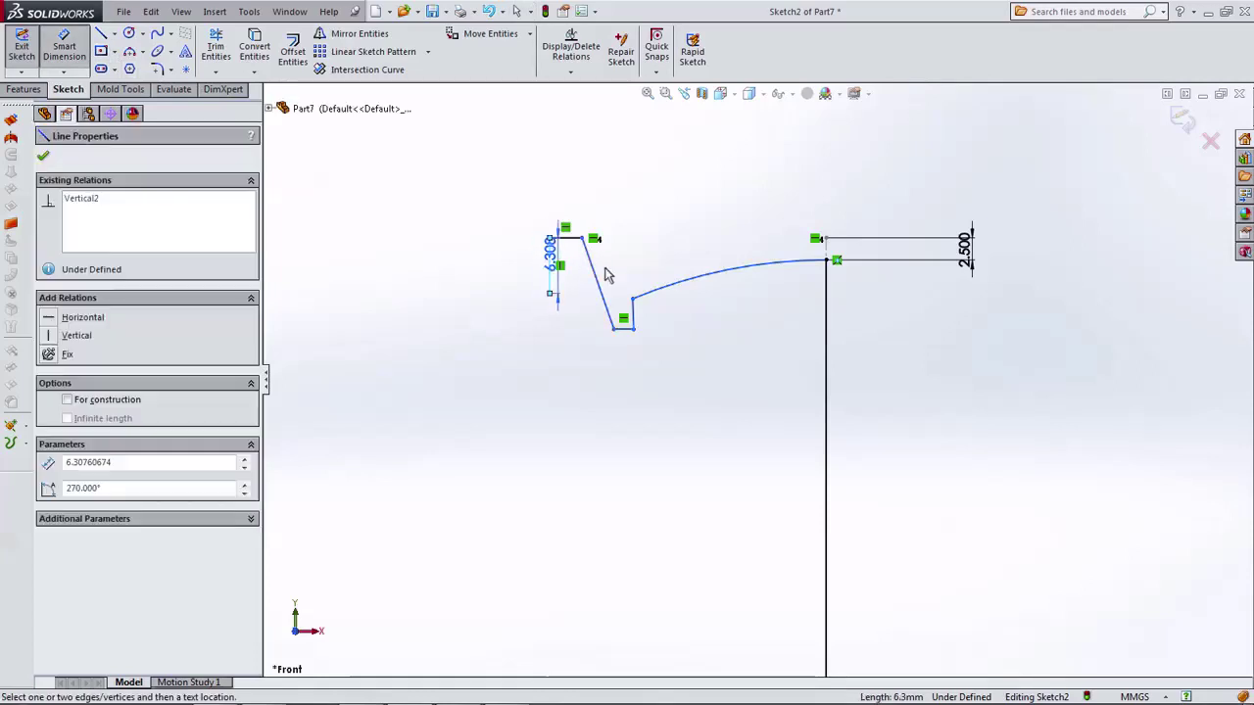
pyautogui.click(826, 323)
pyautogui.click(709, 182)
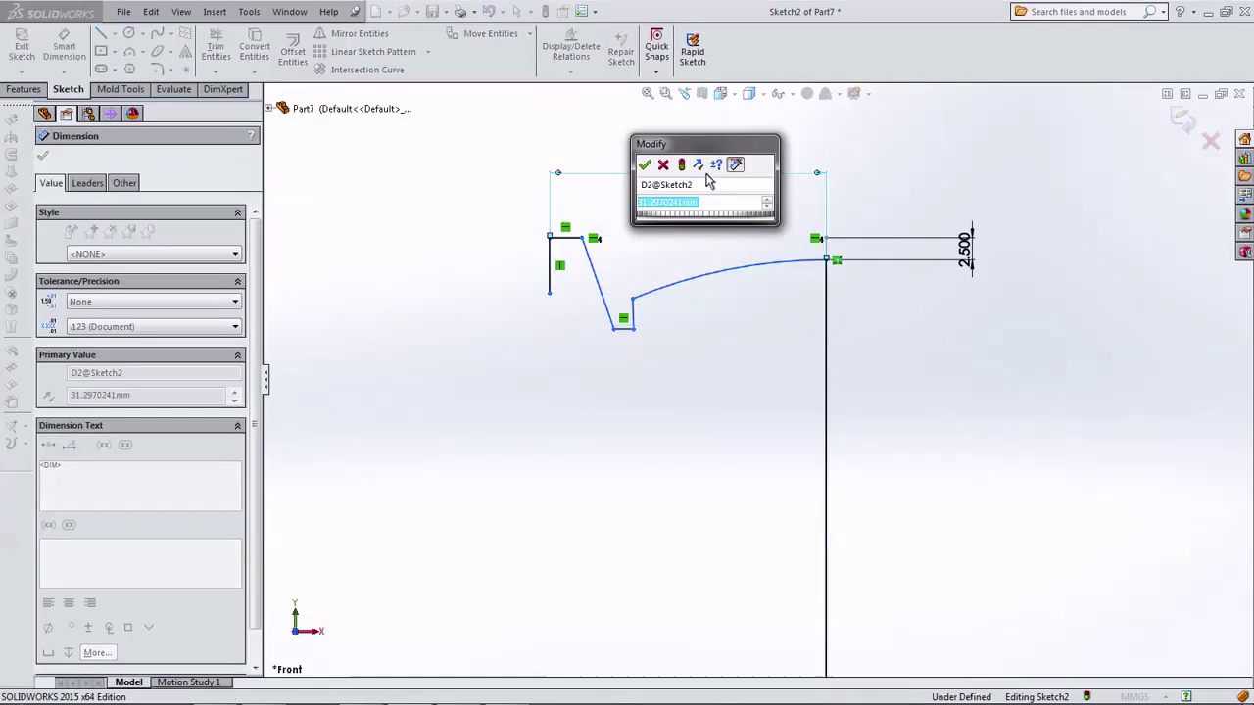
pyautogui.write('54/')
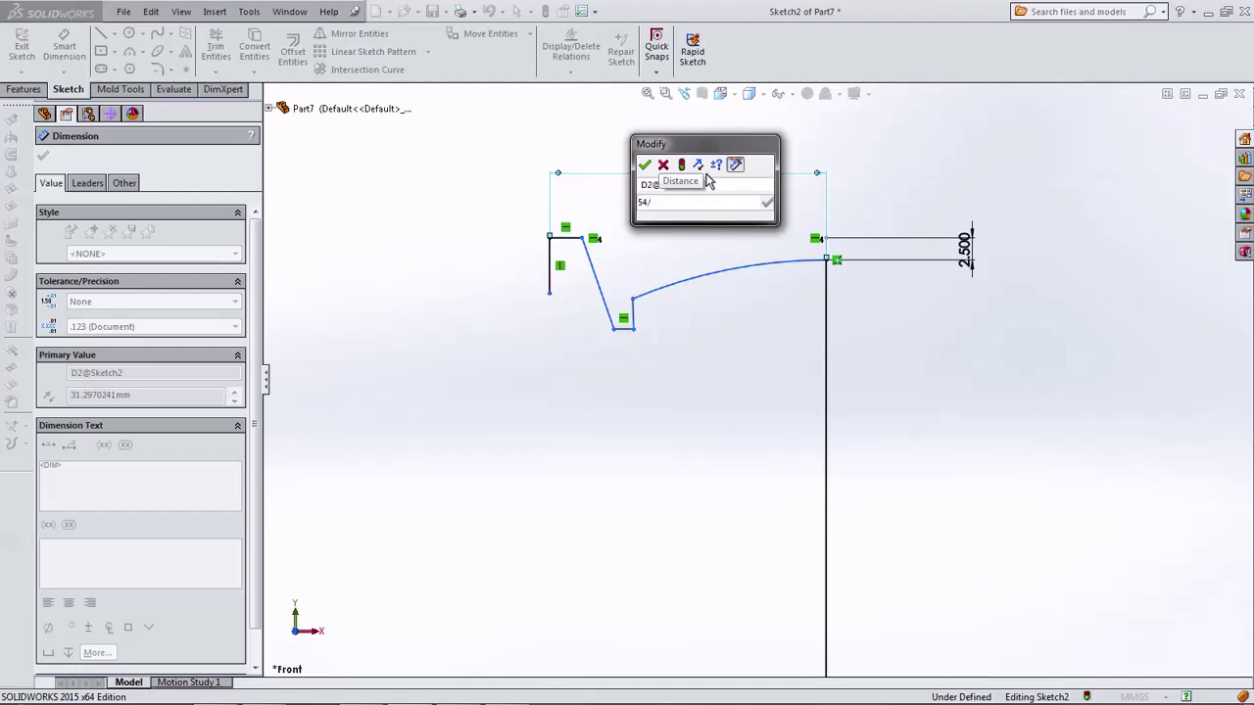
pyautogui.write('2')
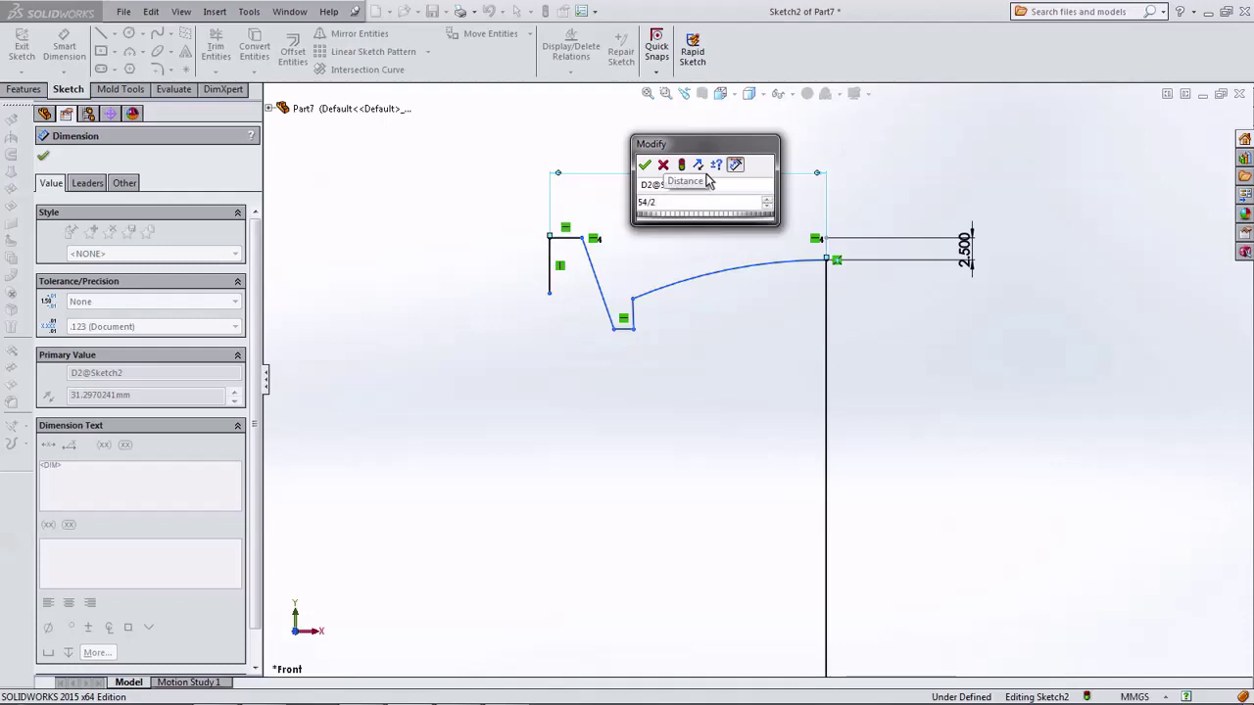
pyautogui.press('Return')
pyautogui.press('Escape')
# Step: Drag the curve and floor endpoints to reshape the profile, forming a short top ledge
pyautogui.press('f')
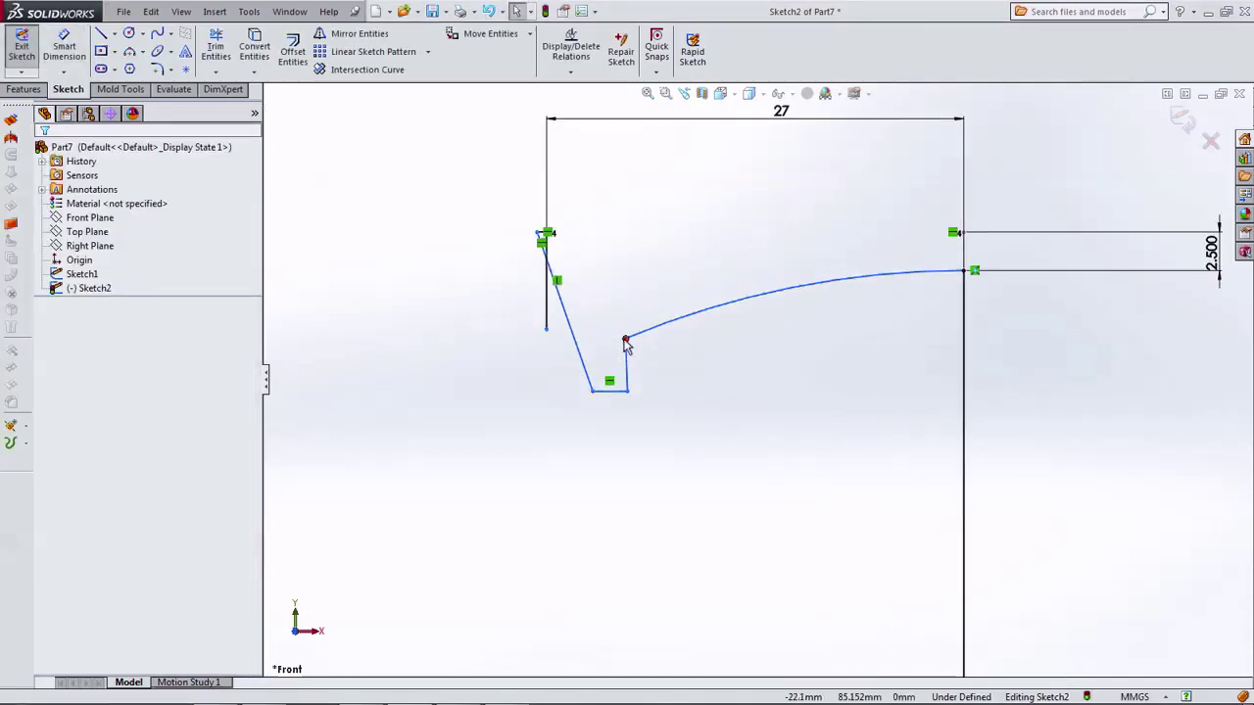
pyautogui.moveTo(625, 338)
pyautogui.mouseDown()
pyautogui.moveTo(733, 336)
pyautogui.moveTo(650, 386)
pyautogui.moveTo(693, 384)
pyautogui.mouseUp()
pyautogui.moveTo(595, 386); pyautogui.dragTo(642, 380)
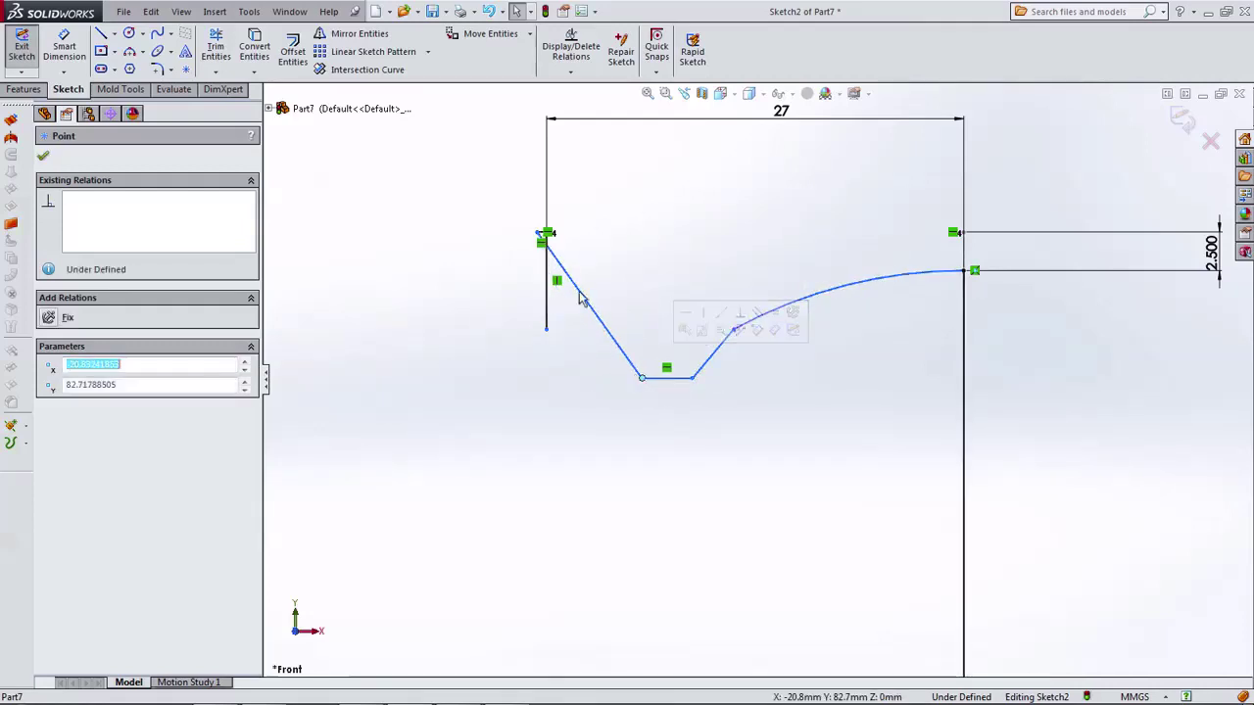
pyautogui.click(551, 236)
pyautogui.moveTo(553, 240); pyautogui.dragTo(585, 234)
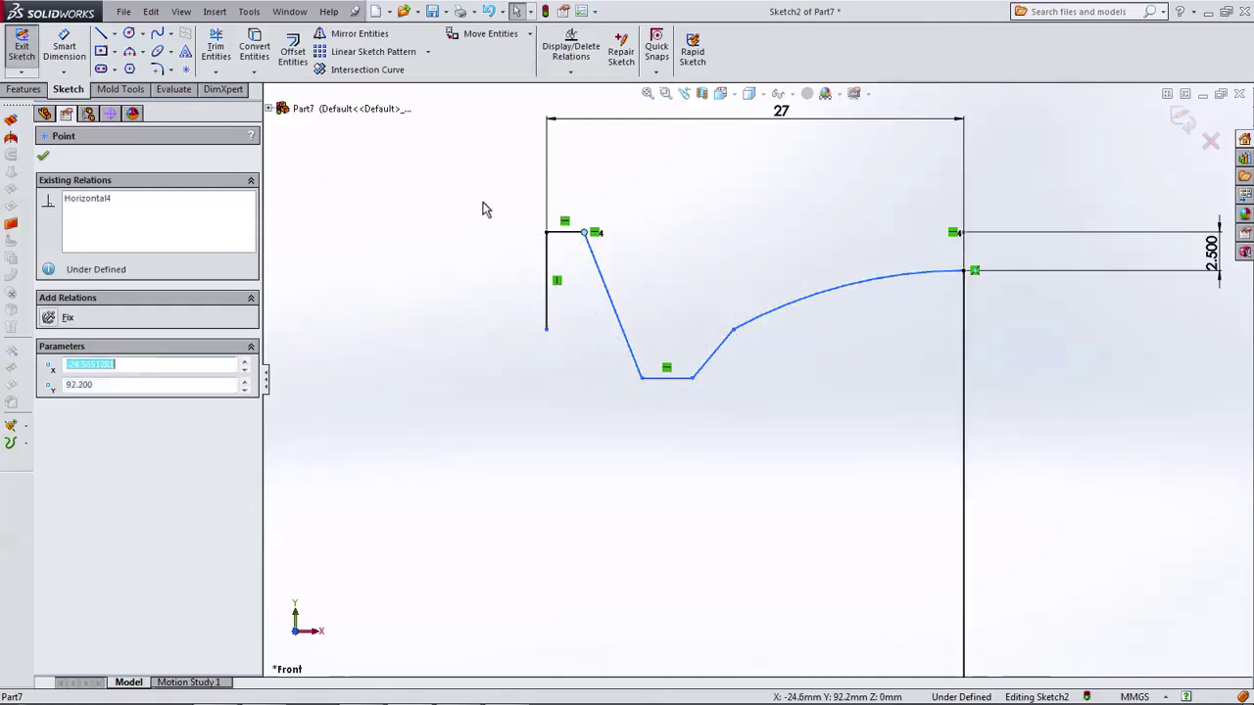
# Step: Dimension the top ledge to 1.2 mm and the floor corner 24.75 mm from the axis
pyautogui.click(64, 44)
pyautogui.click(564, 232)
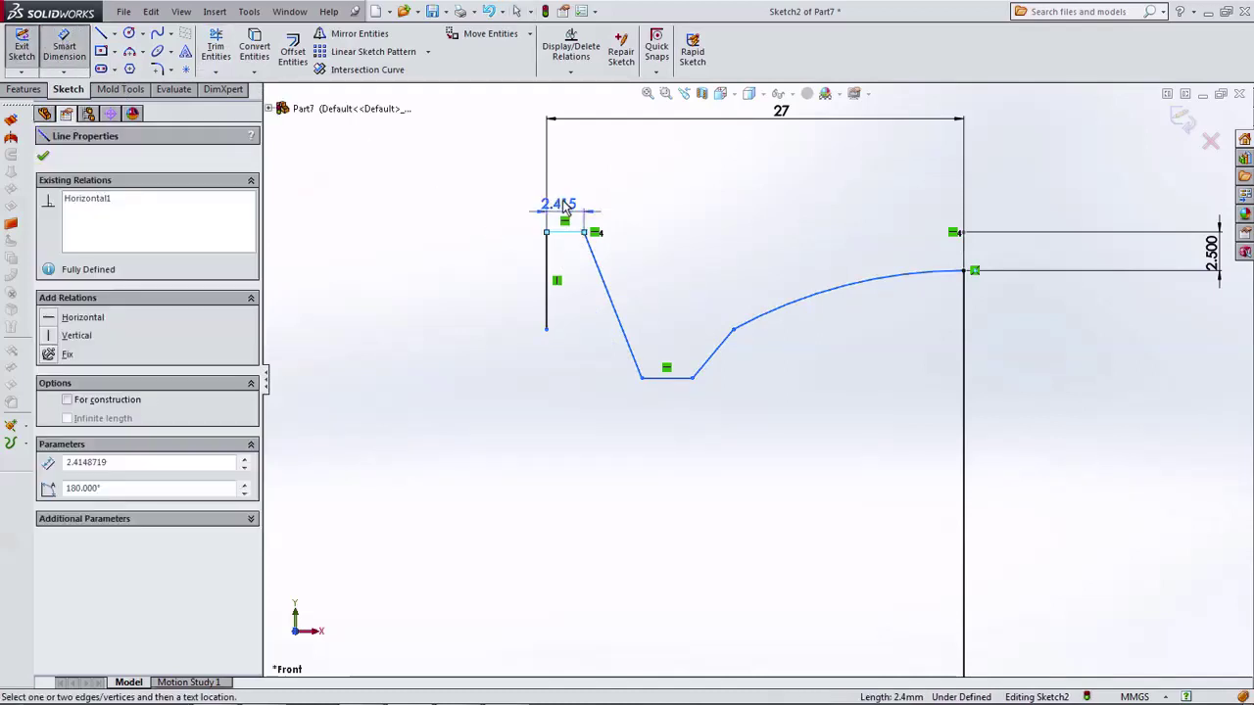
pyautogui.click(563, 206)
pyautogui.write('1.2')
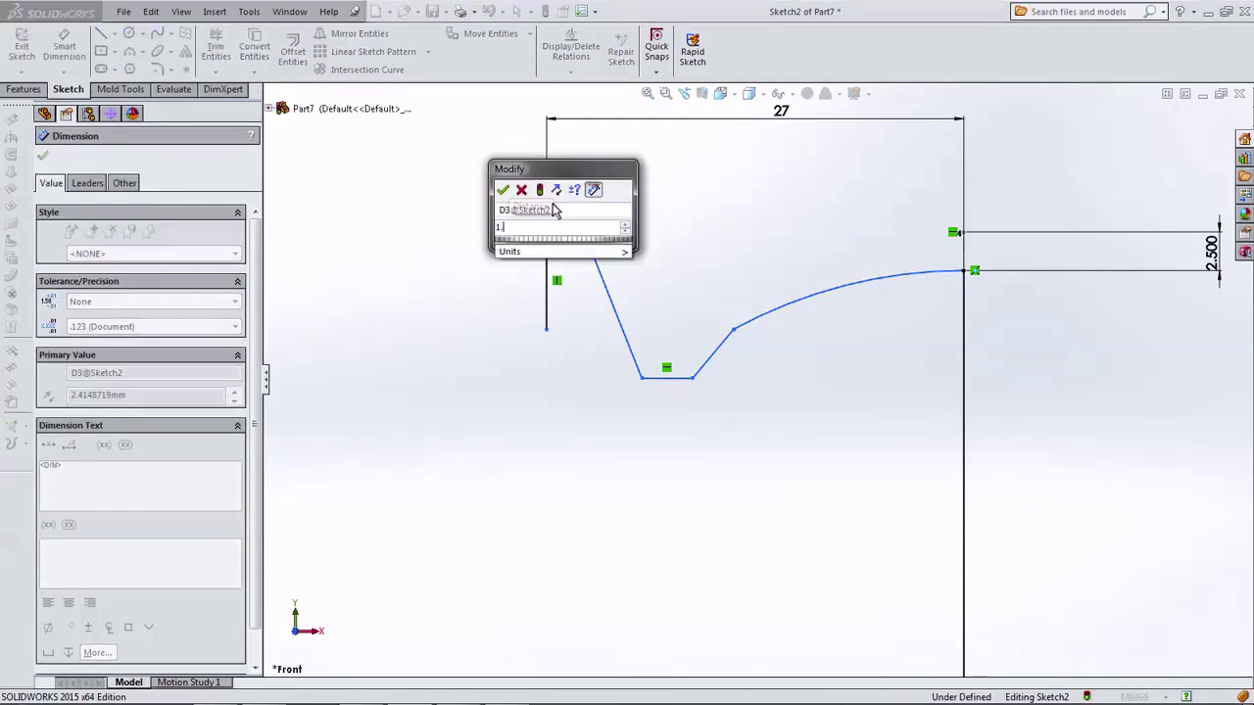
pyautogui.press('Return')
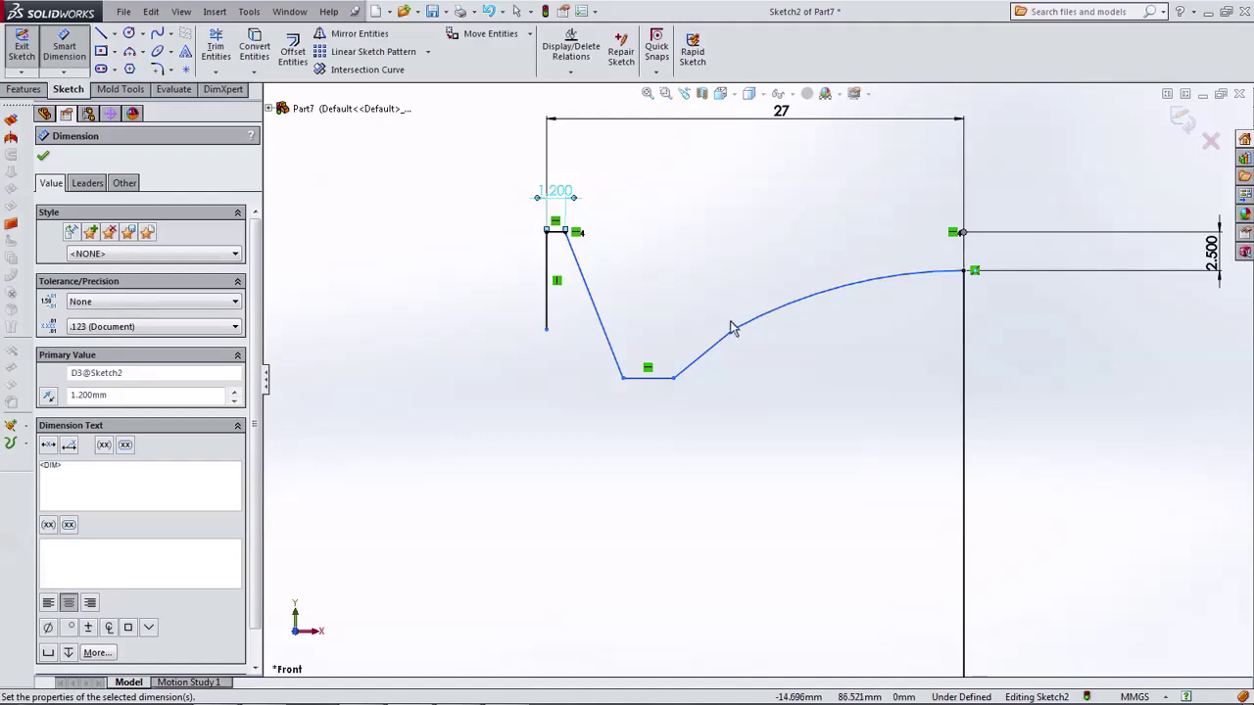
pyautogui.click(624, 379)
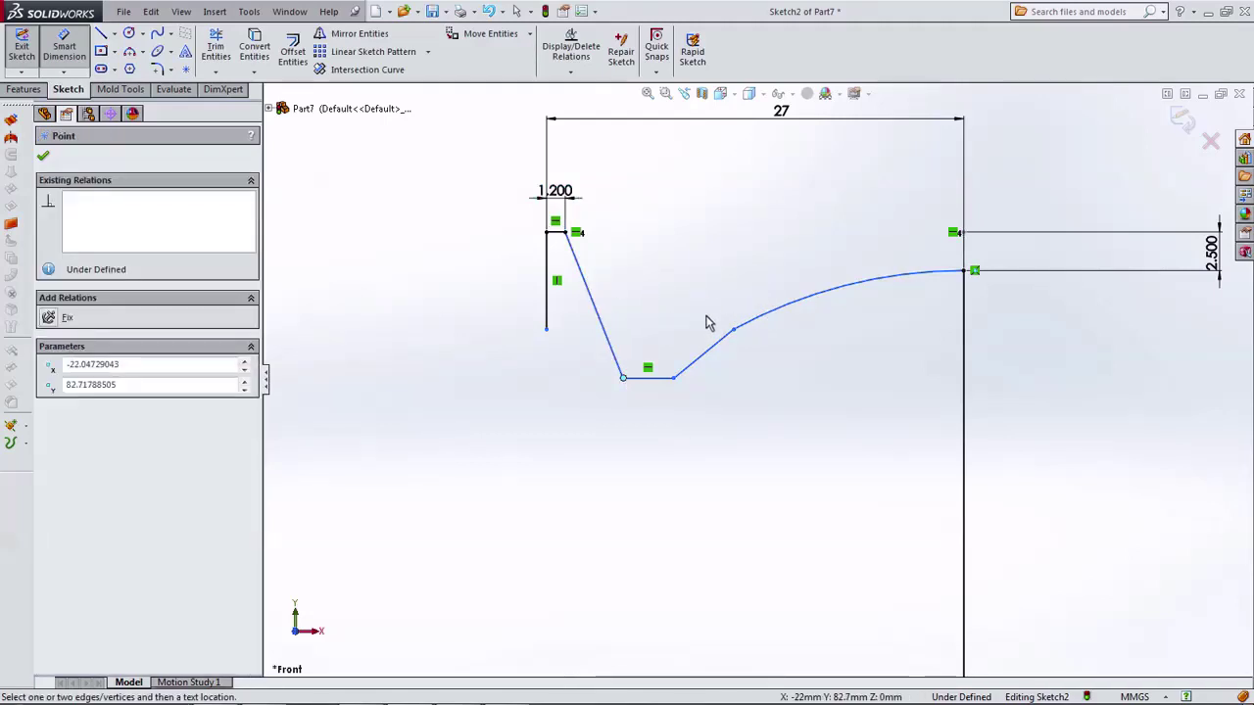
pyautogui.click(962, 395)
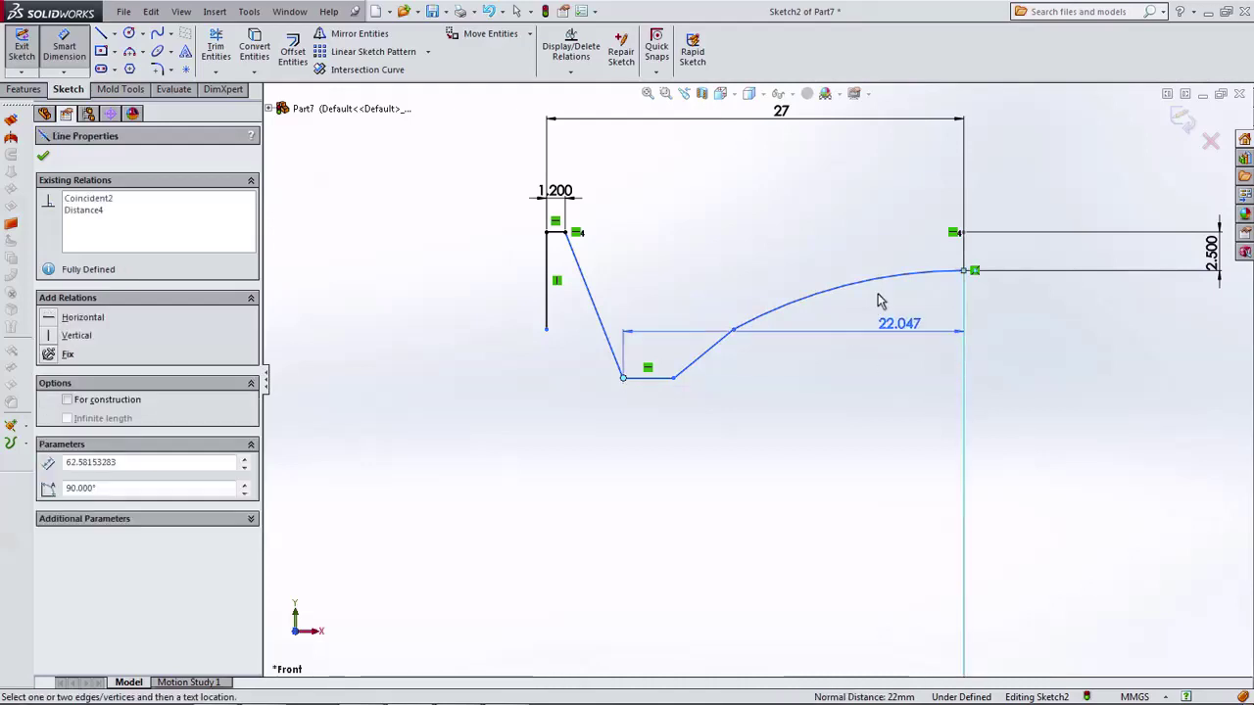
pyautogui.click(835, 185)
pyautogui.write('4')
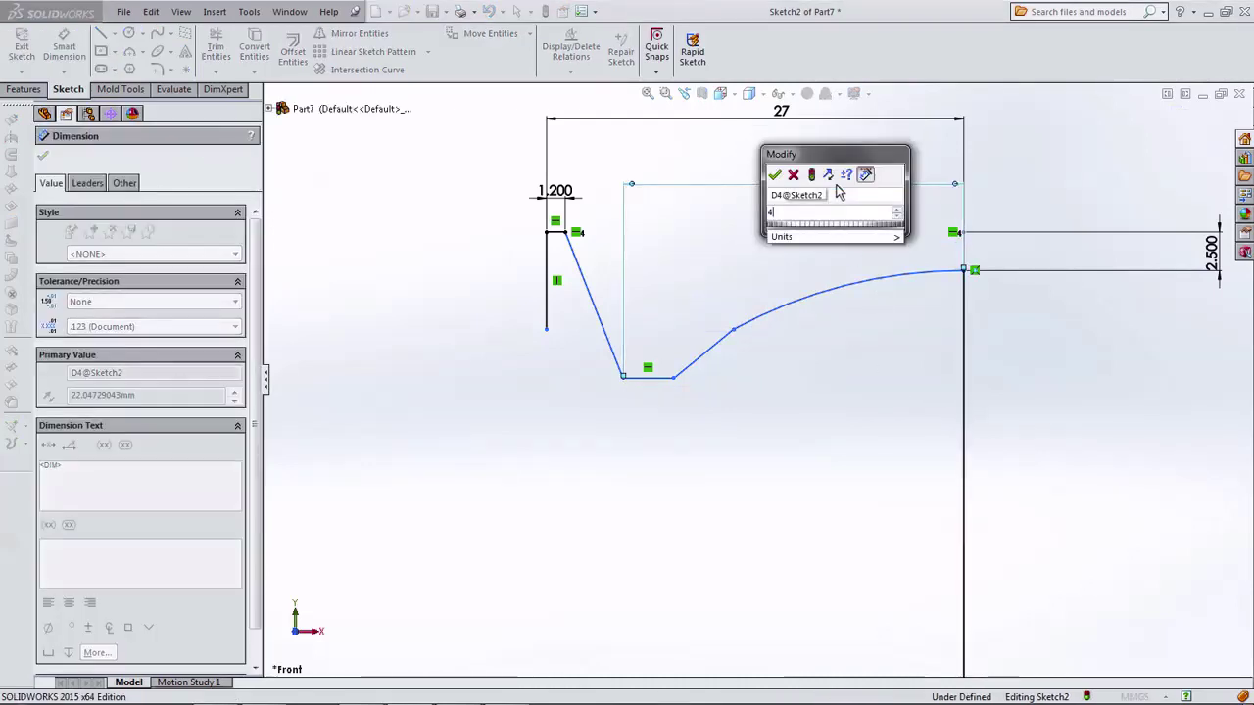
pyautogui.write('.75')
pyautogui.press('Return')
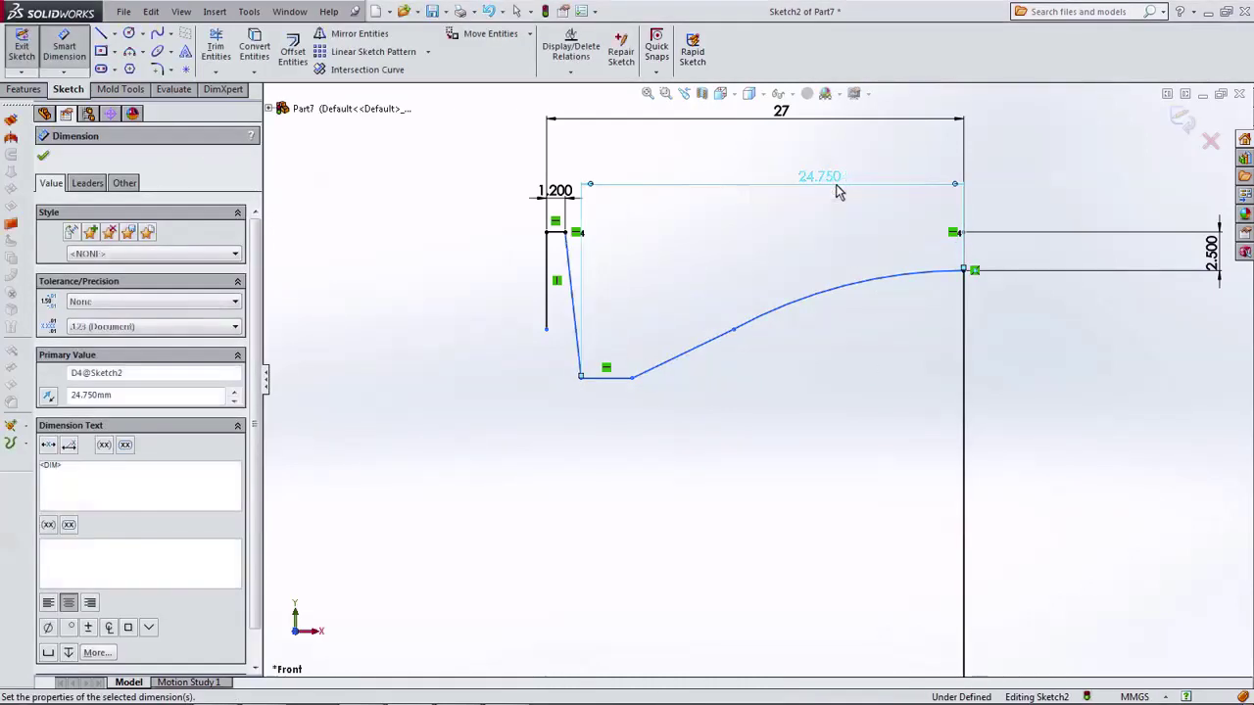
# Step: Set the bottom floor length to 1 mm and the curve endpoint 23.5 mm from the axis
pyautogui.click(599, 379)
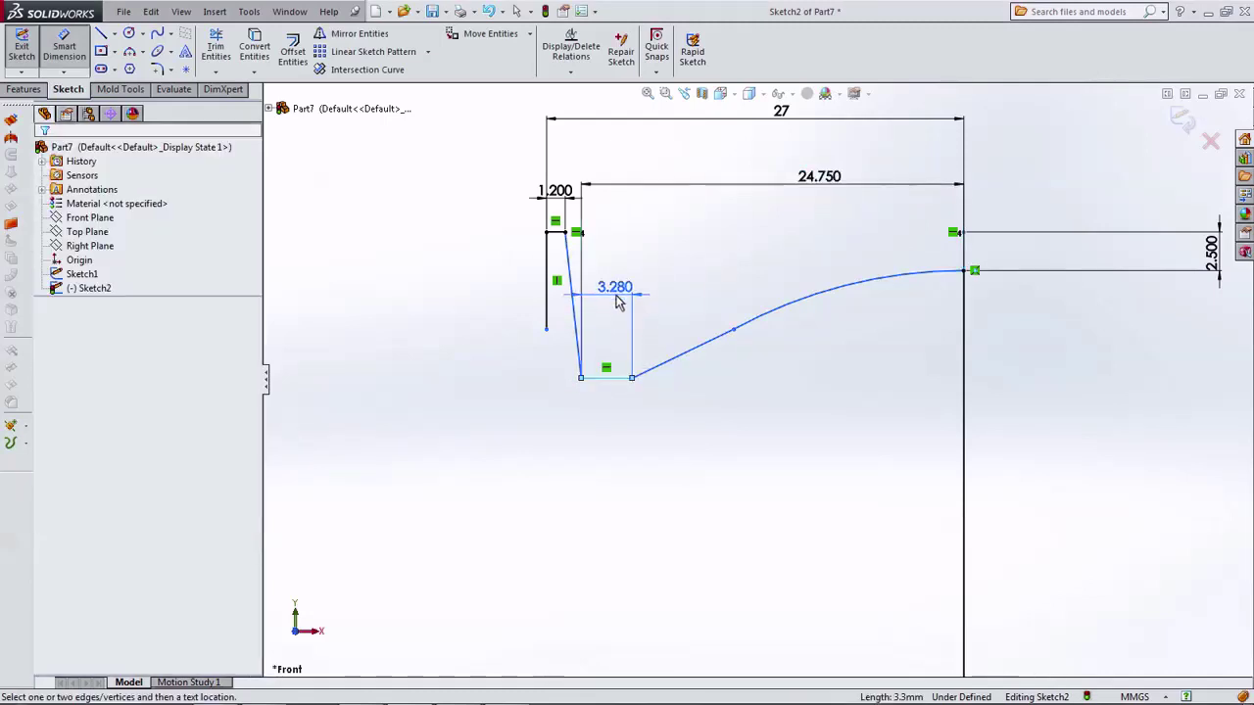
pyautogui.click(618, 304)
pyautogui.write('1')
pyautogui.press('Return')
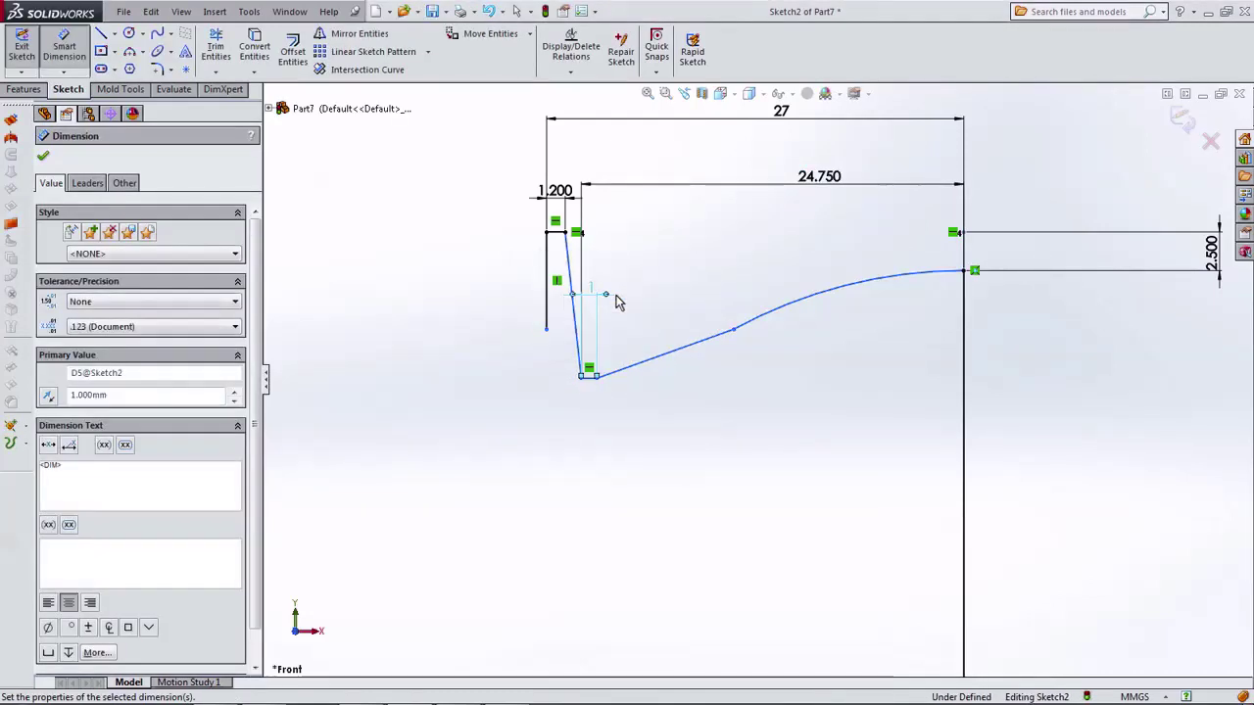
pyautogui.click(735, 330)
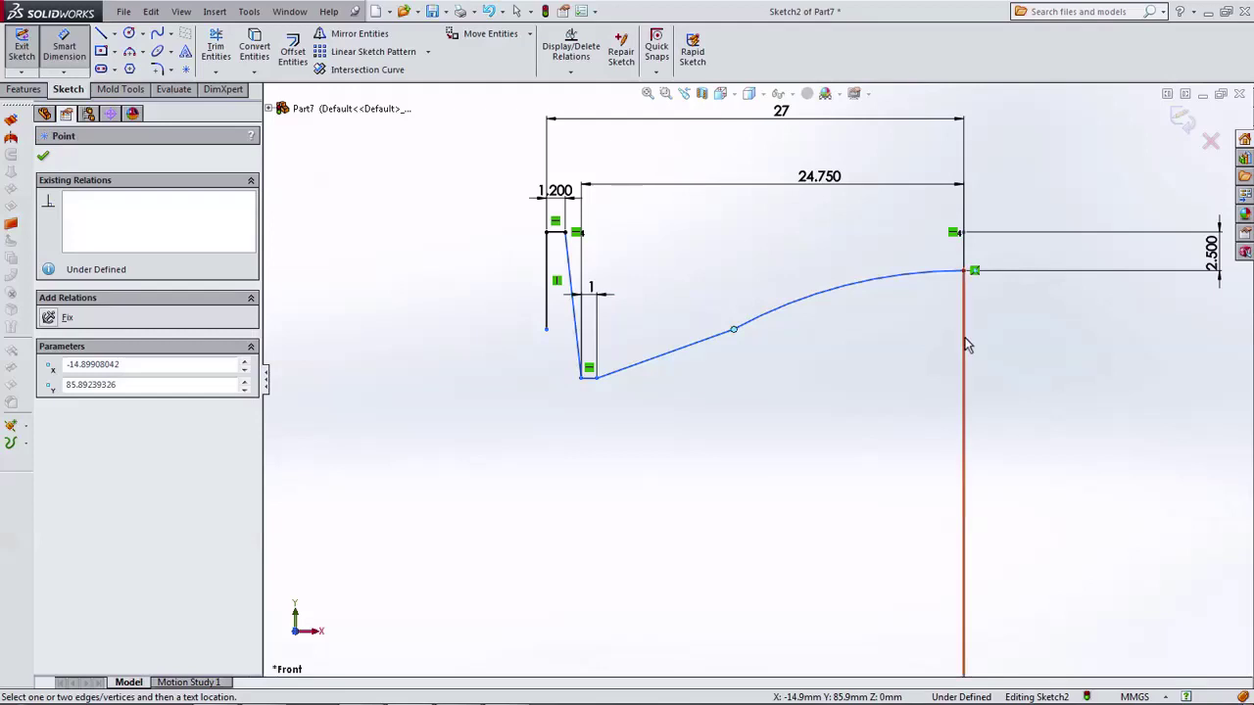
pyautogui.click(964, 342)
pyautogui.click(900, 233)
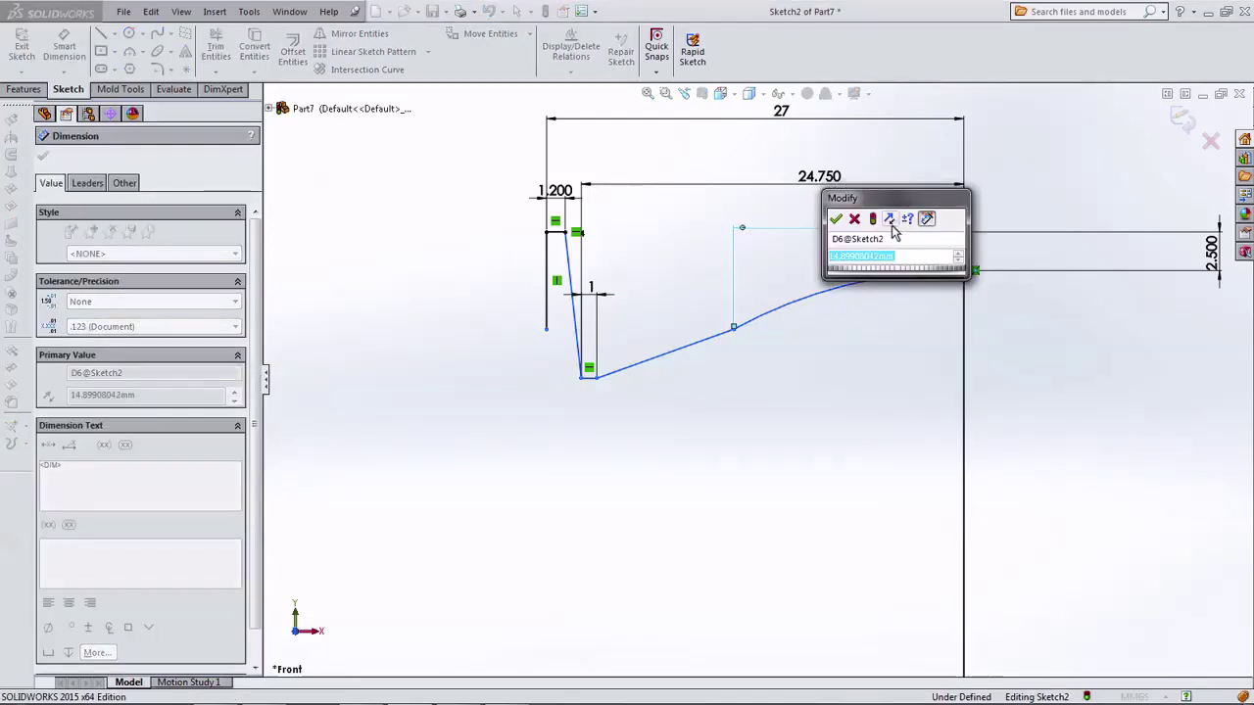
pyautogui.write('23.5')
pyautogui.press('Return')
pyautogui.press('Escape')
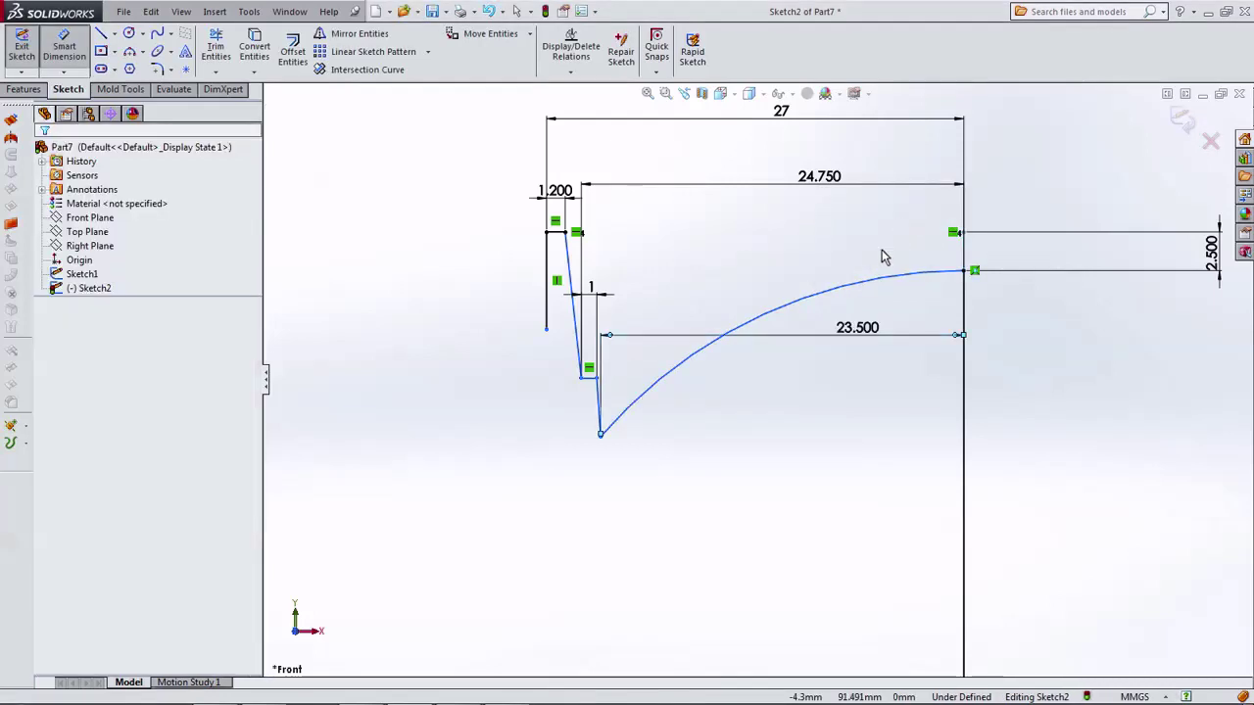
# Step: Raise the curve's lower endpoint and give the profile a 6 mm vertical height
pyautogui.moveTo(600, 434); pyautogui.dragTo(666, 316)
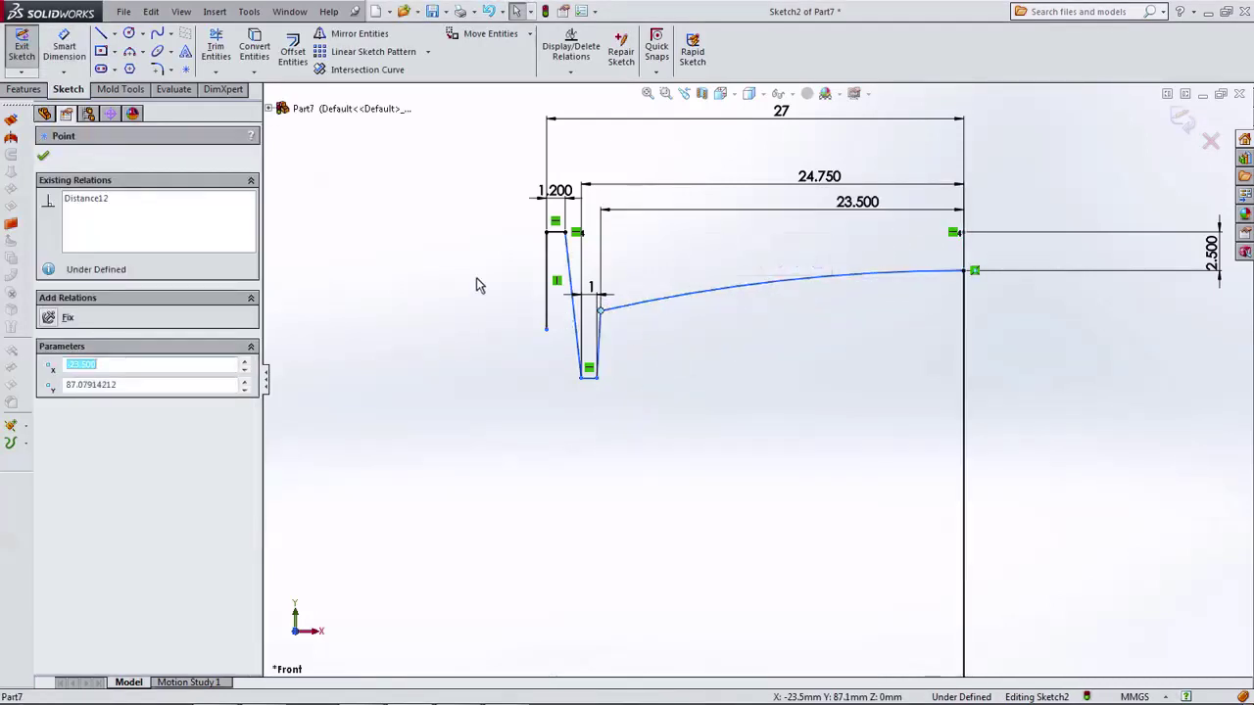
pyautogui.click(64, 49)
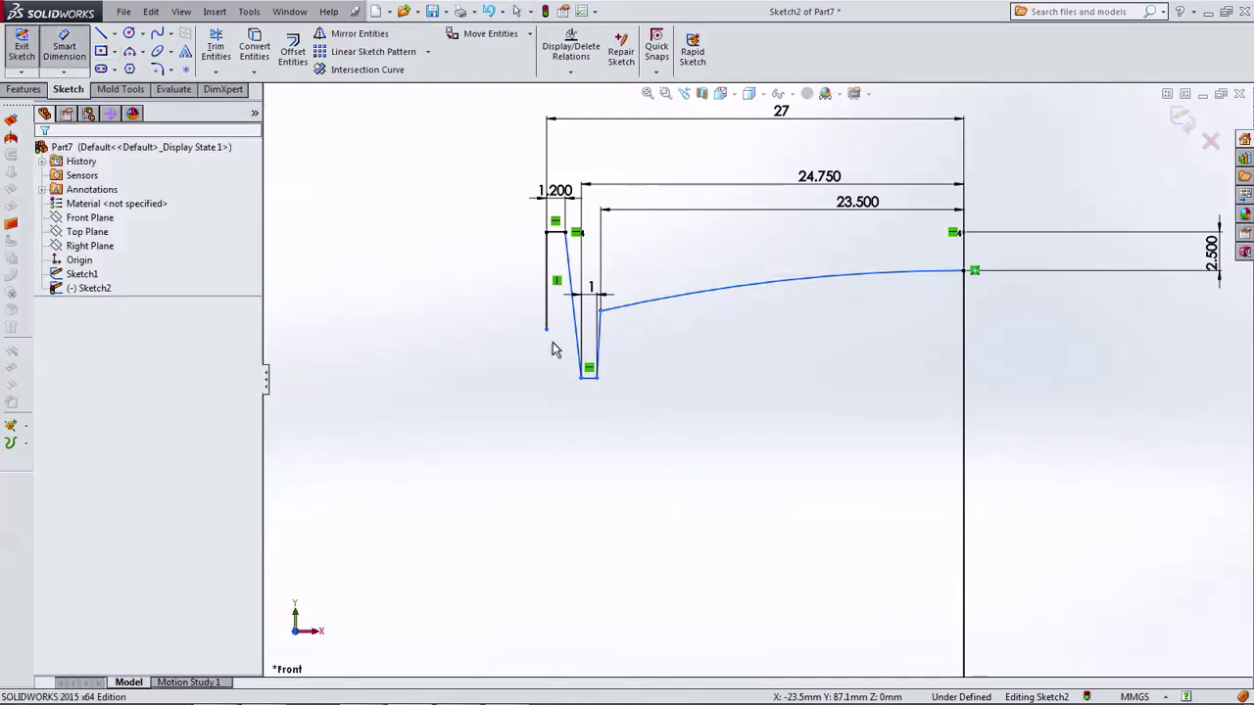
pyautogui.click(589, 378)
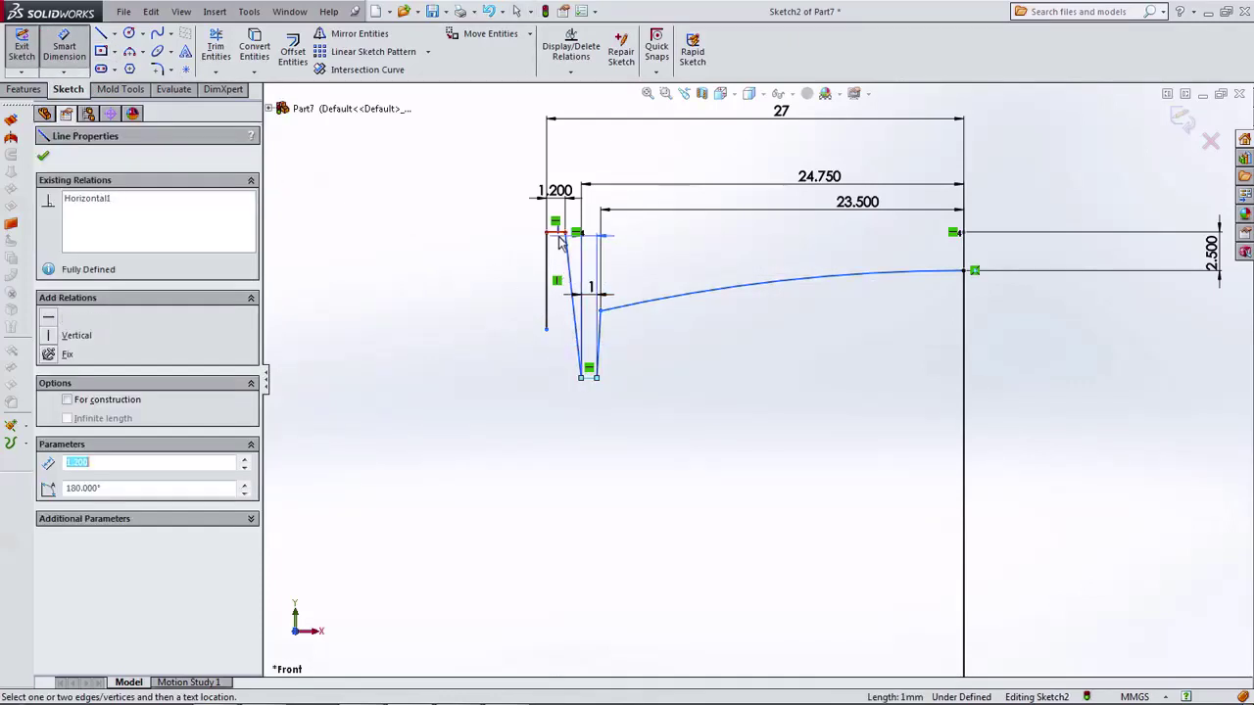
pyautogui.click(447, 272)
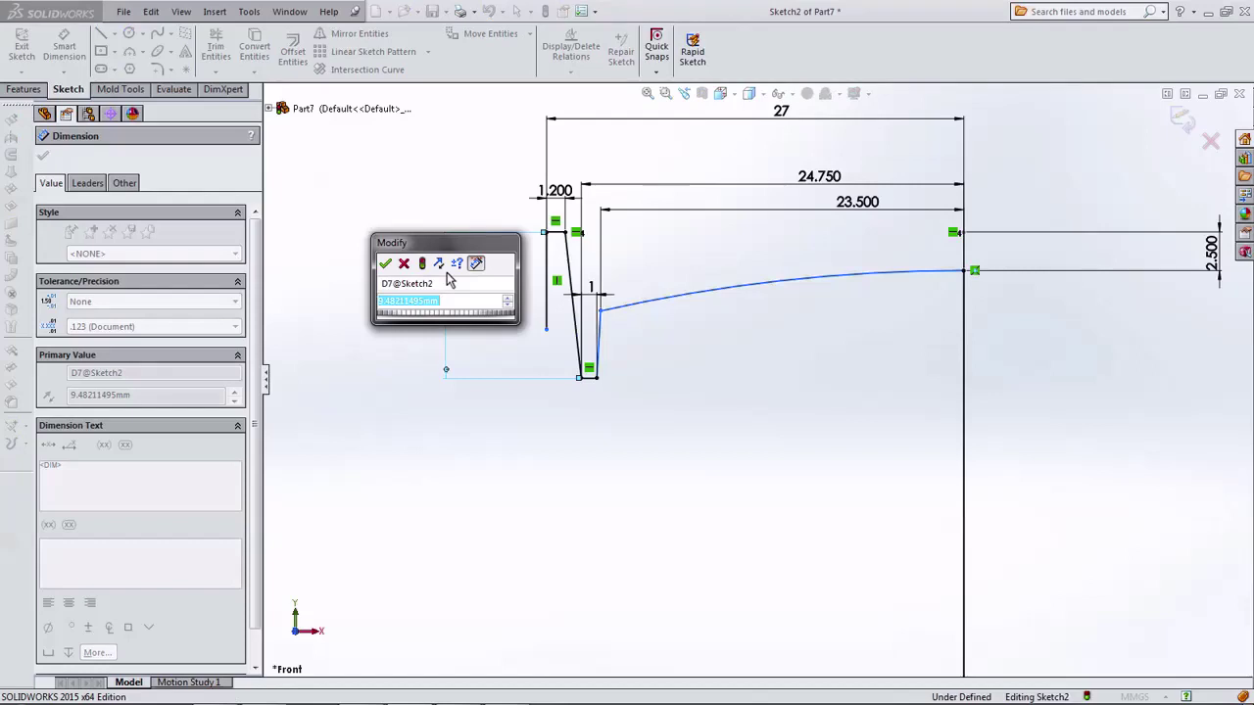
pyautogui.write('6')
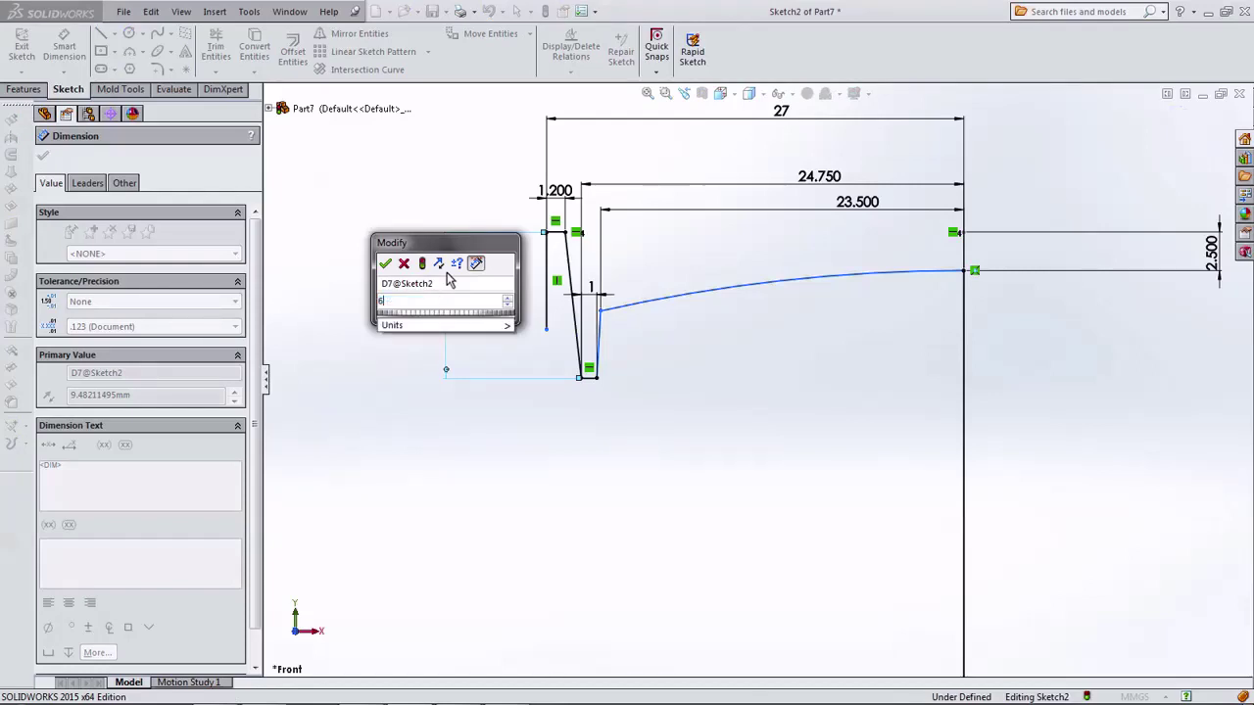
pyautogui.press('Return')
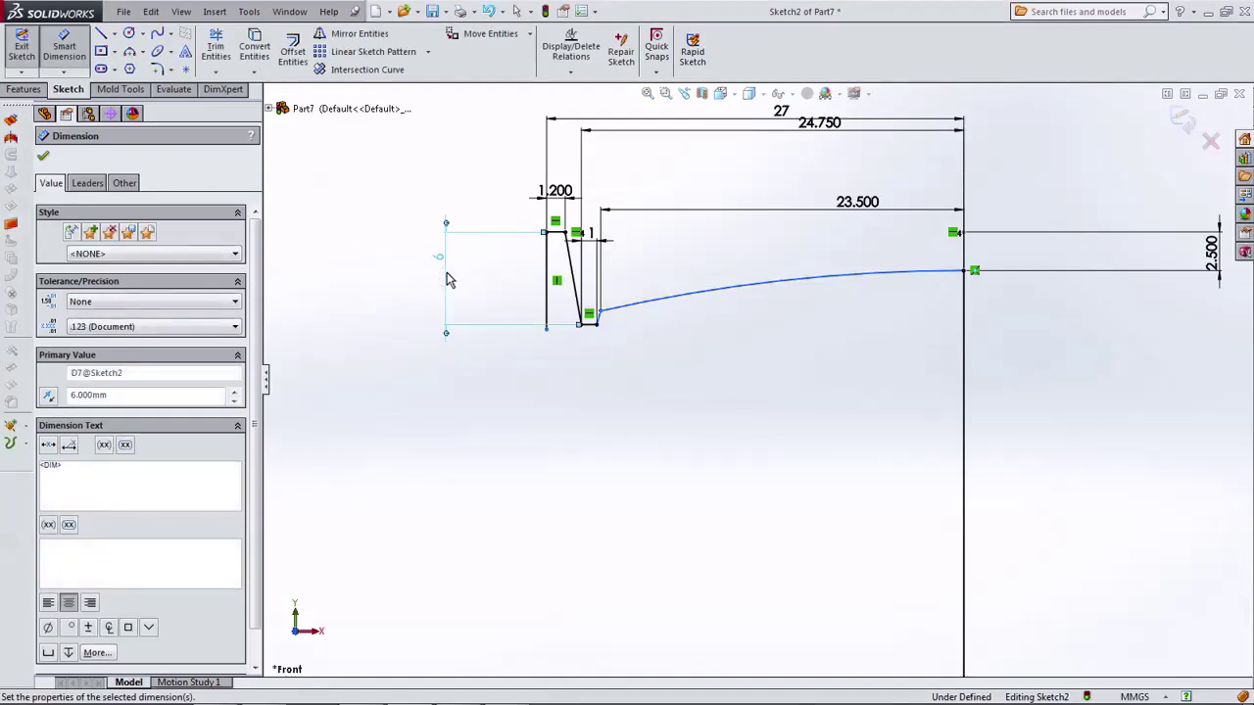
pyautogui.scroll(2, 691, 327)
pyautogui.scroll(2, 734, 383)
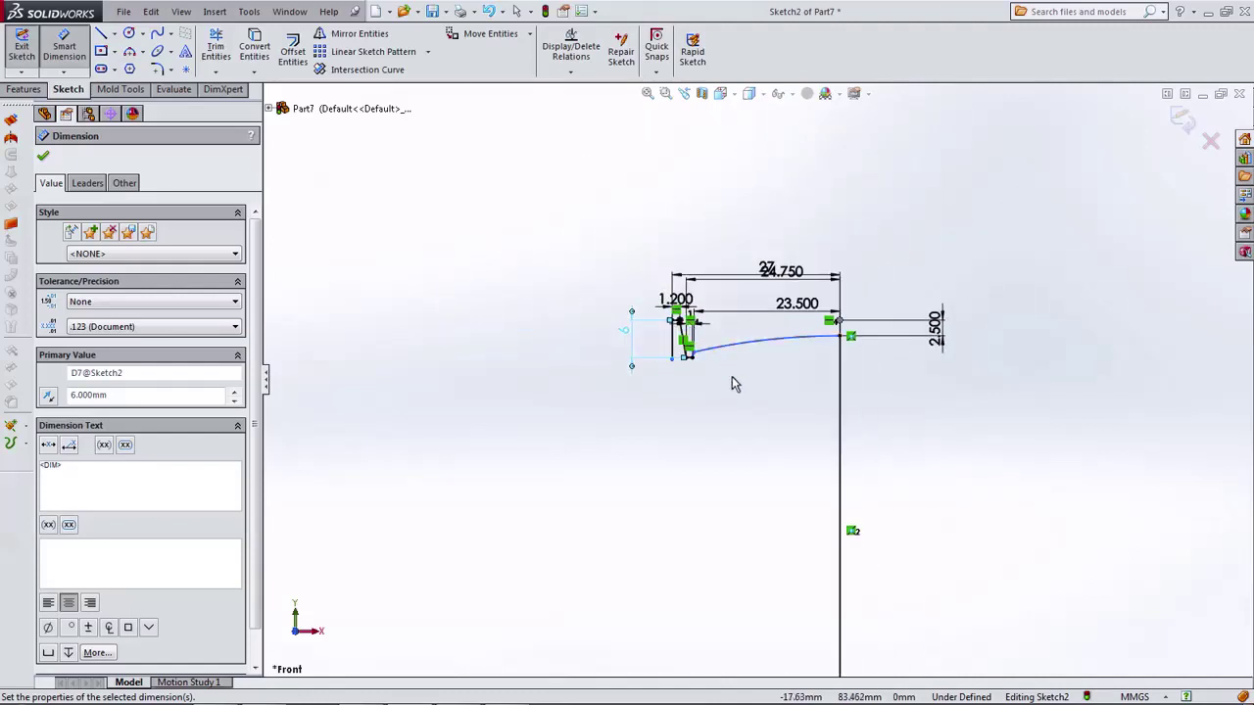
pyautogui.scroll(1, 734, 383)
pyautogui.scroll(-2, 737, 339)
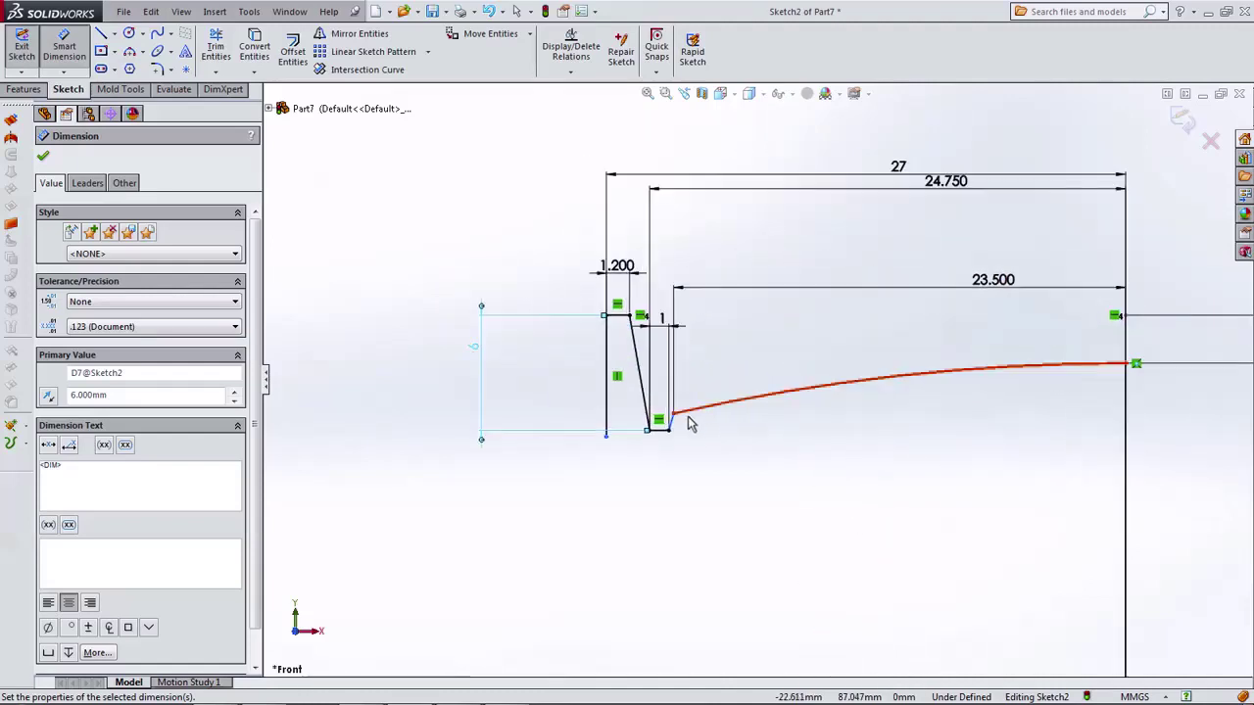
pyautogui.scroll(-3, 696, 412)
# Step: Dimension the curve endpoint 1.5 mm above the rim floor
pyautogui.click(675, 405)
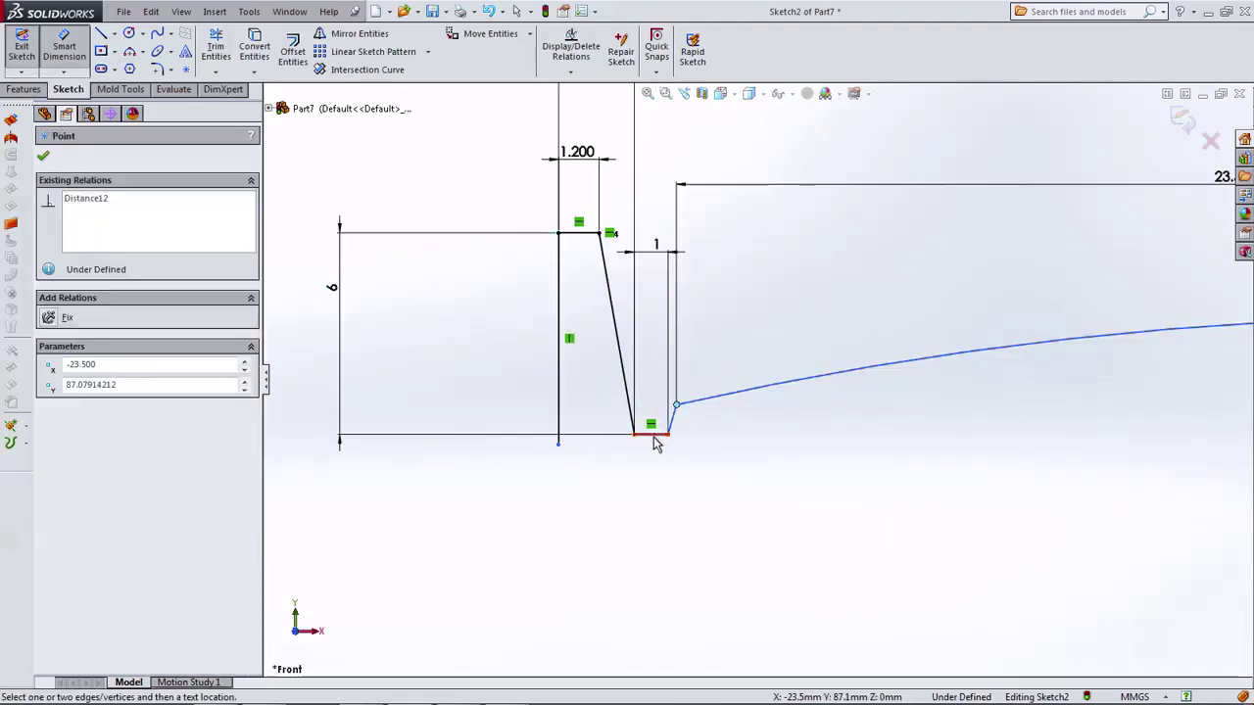
pyautogui.click(655, 437)
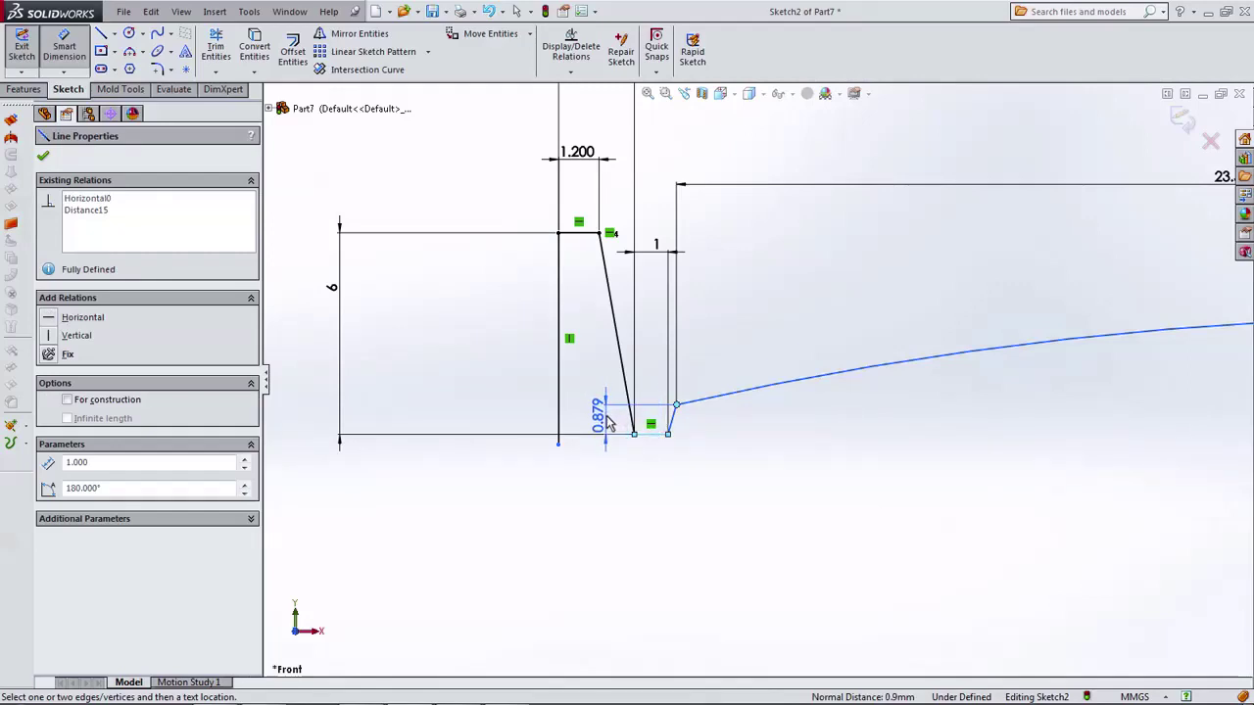
pyautogui.click(607, 421)
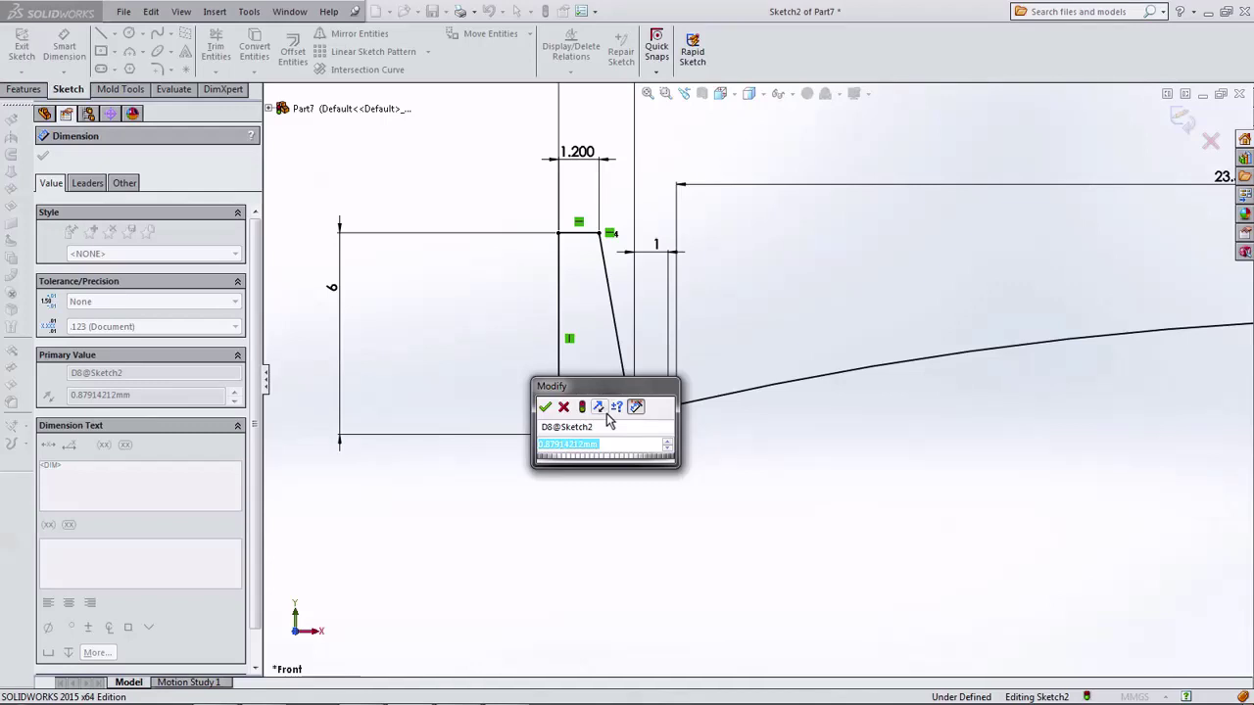
pyautogui.write('1.5')
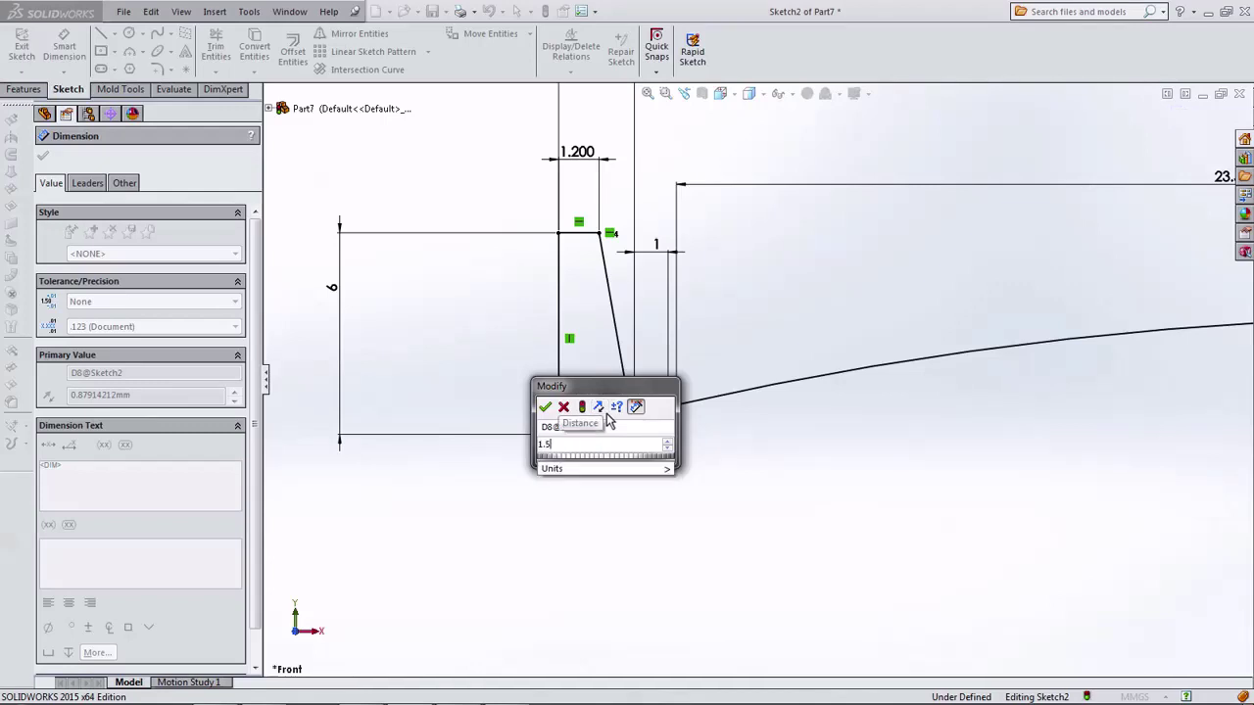
pyautogui.click(546, 407)
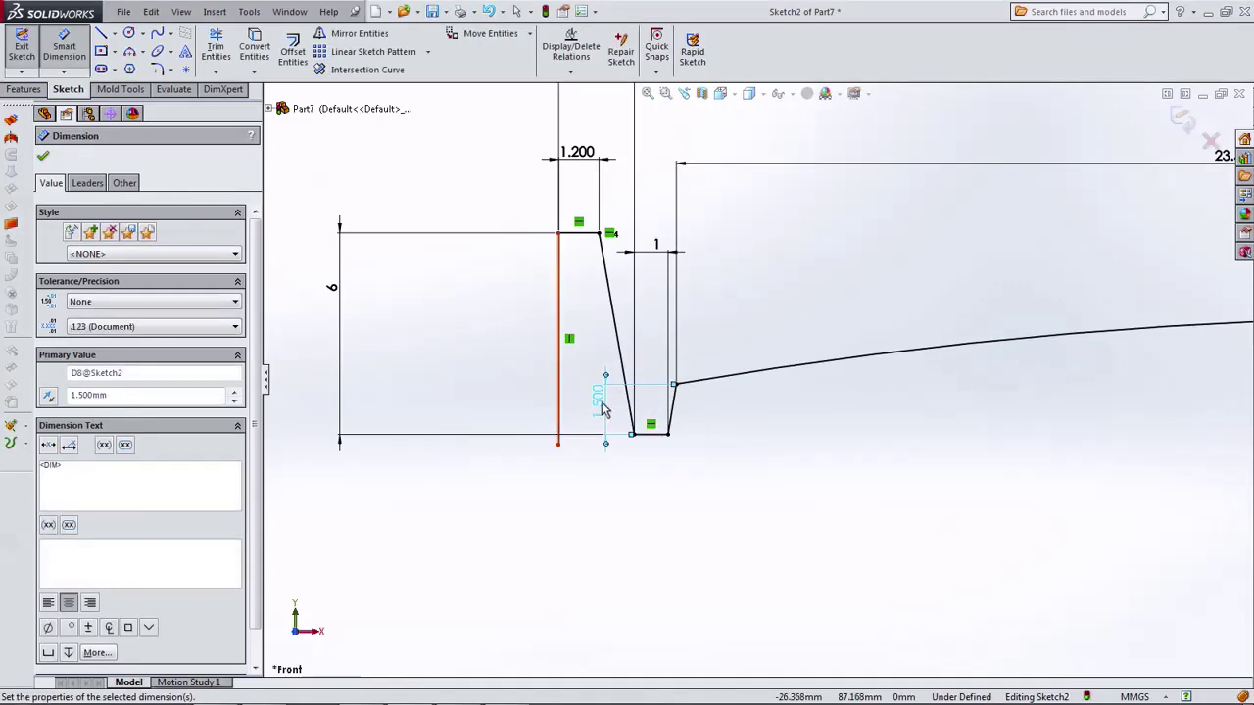
pyautogui.press('Escape')
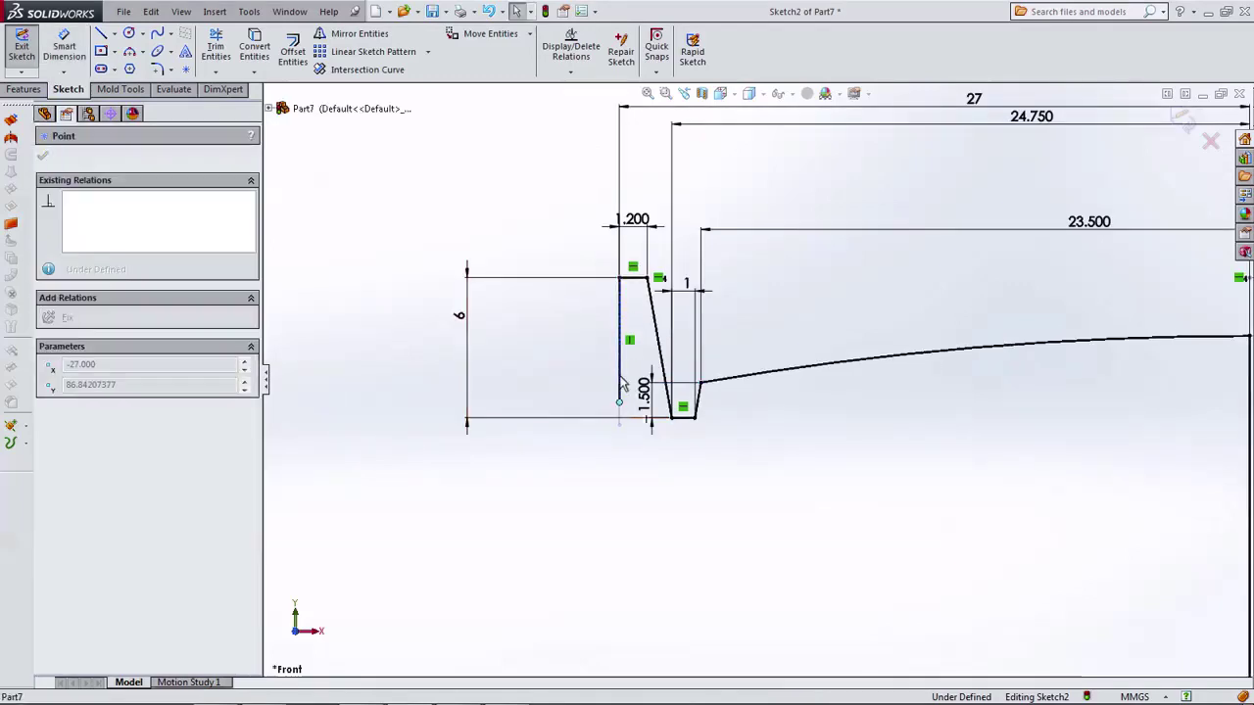
# Step: Raise the short vertical line's lower end and dimension its length to 2.5 mm
pyautogui.moveTo(619, 423); pyautogui.dragTo(619, 320)
pyautogui.click(64, 46)
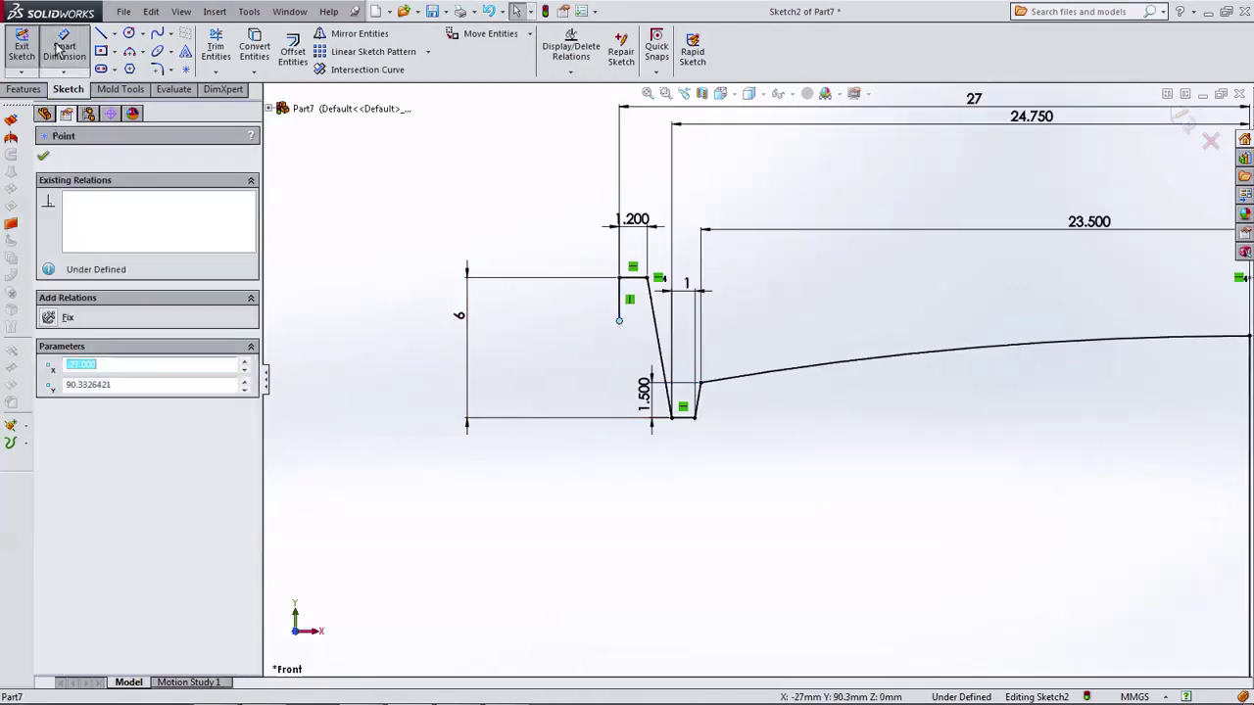
pyautogui.click(619, 298)
pyautogui.click(556, 310)
pyautogui.write('2.5')
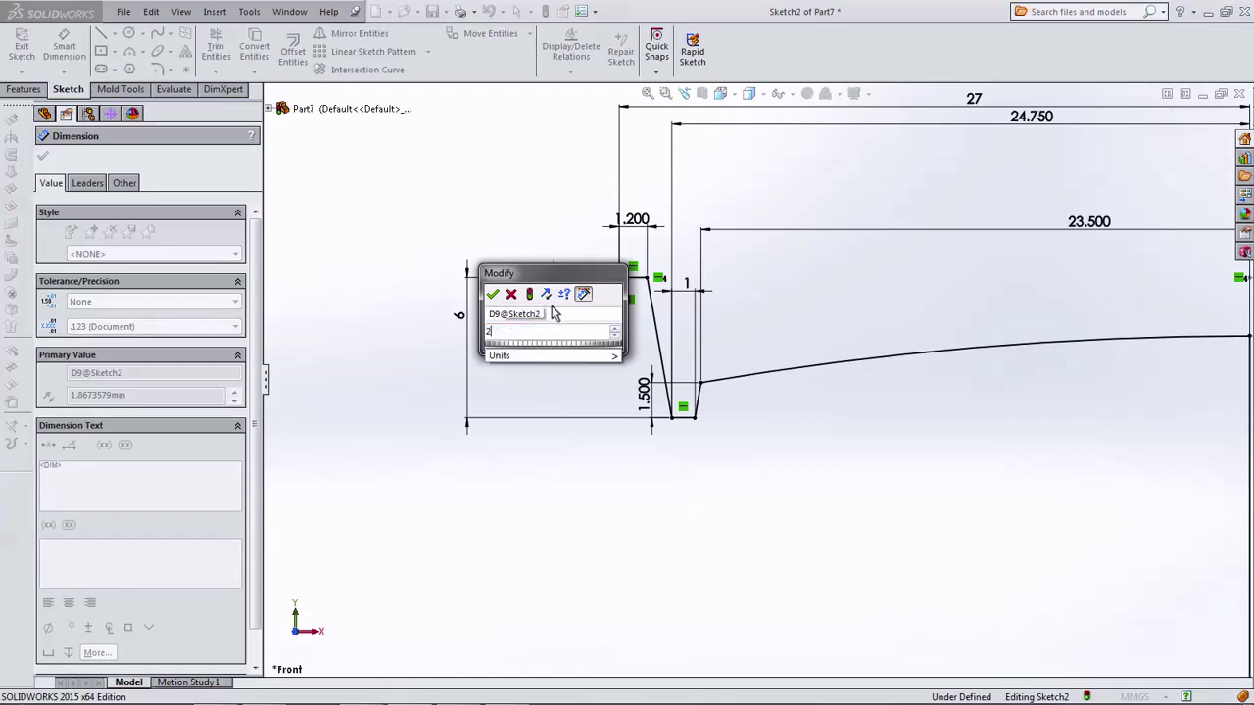
pyautogui.click(495, 295)
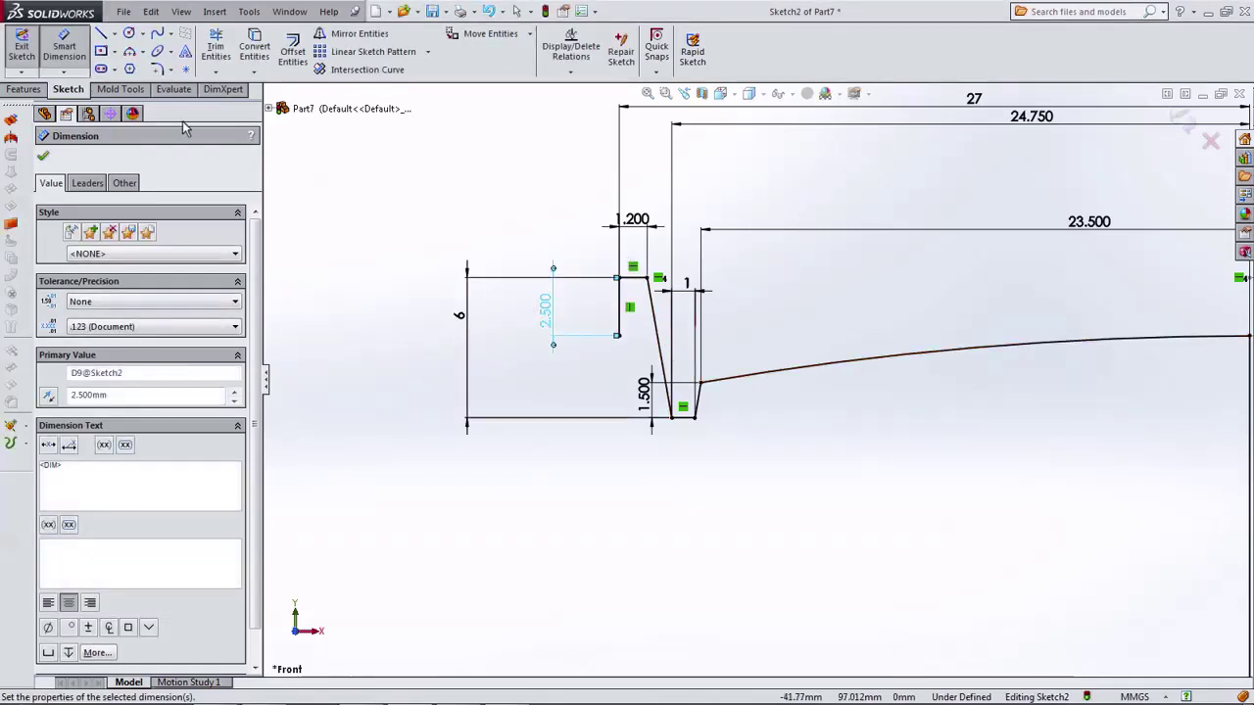
# Step: Draw a line chain down from the short vertical line, ending with a long vertical line
pyautogui.click(101, 34)
pyautogui.scroll(-2, 627, 343)
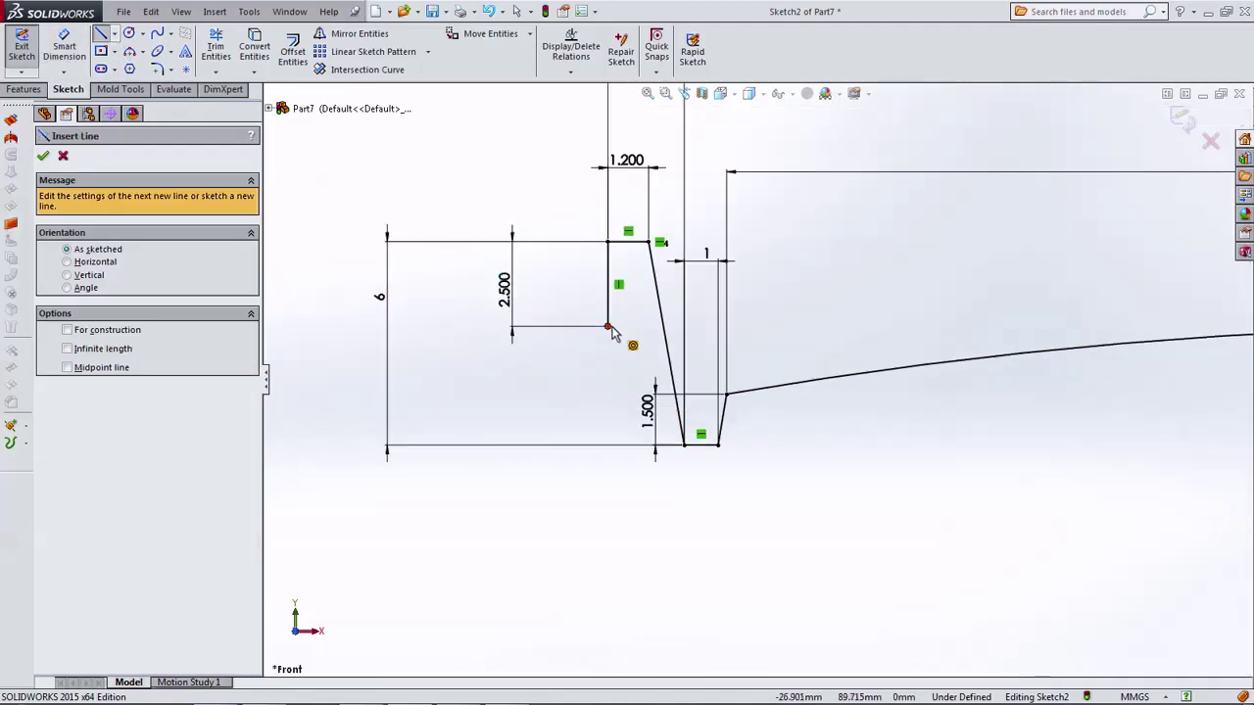
pyautogui.click(607, 326)
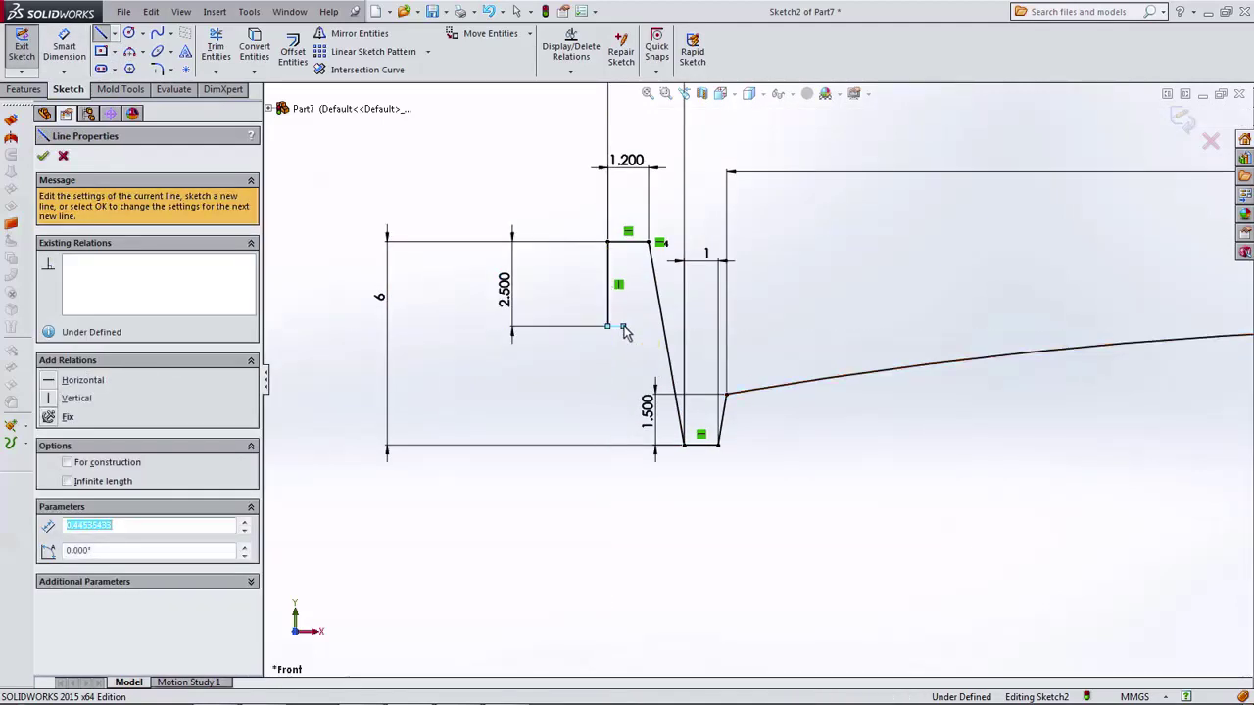
pyautogui.click(608, 478)
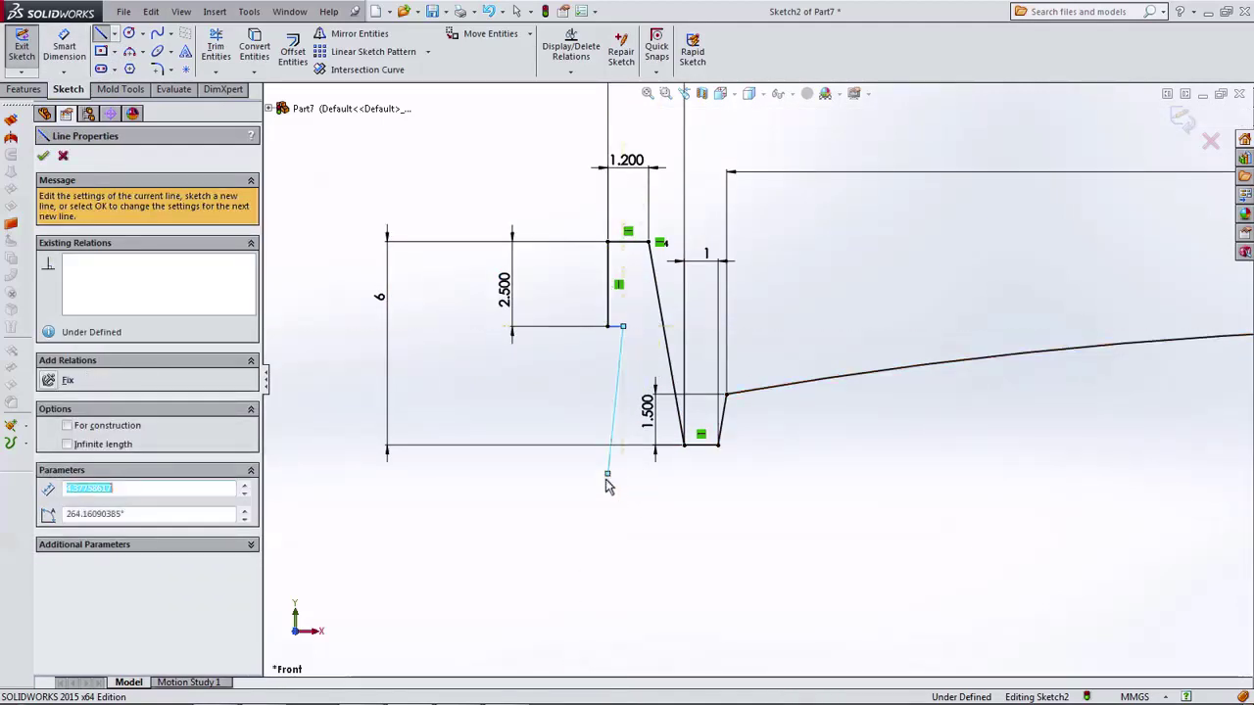
pyautogui.click(549, 558)
pyautogui.scroll(3, 588, 576)
pyautogui.scroll(2, 646, 568)
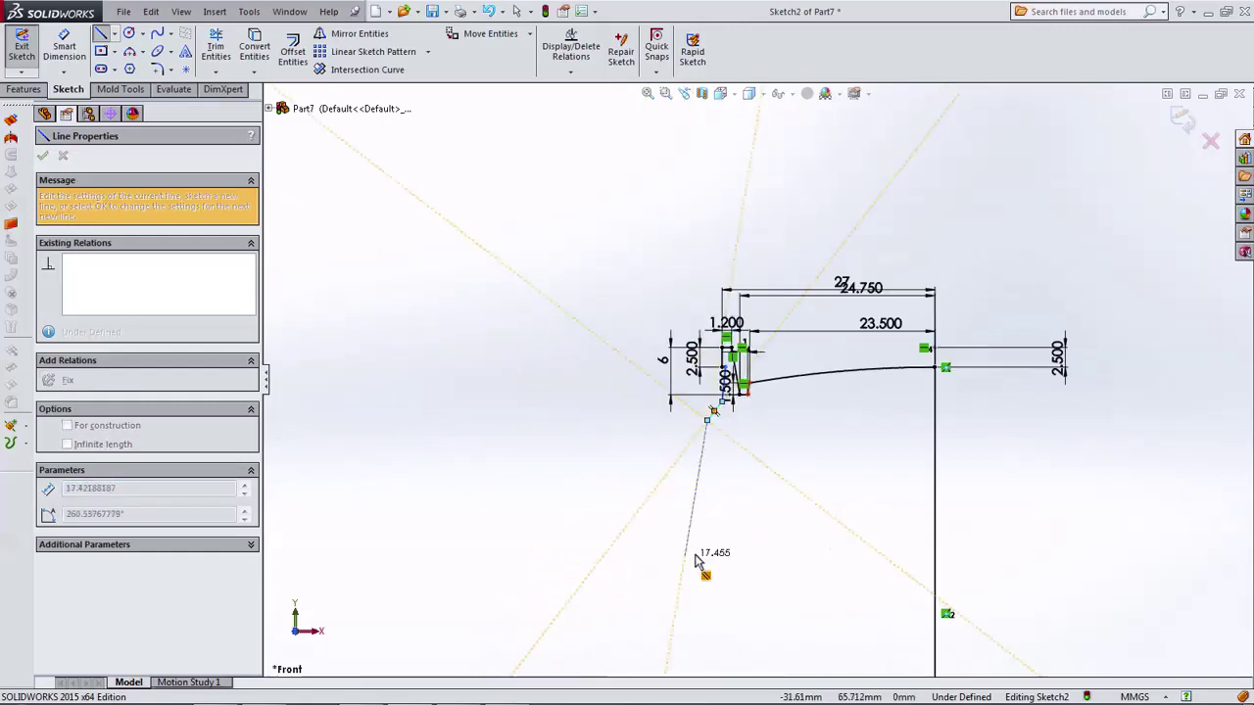
pyautogui.scroll(2, 710, 556)
pyautogui.scroll(1, 740, 597)
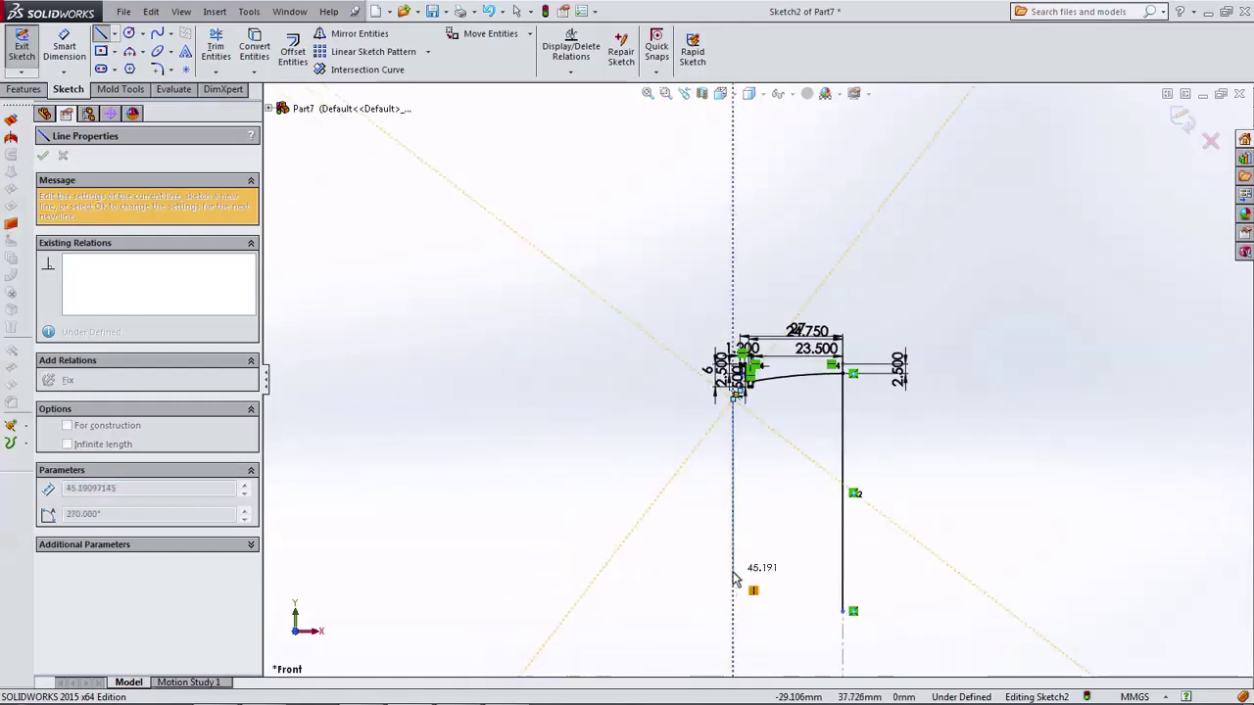
pyautogui.doubleClick(728, 616)
pyautogui.scroll(-3, 705, 490)
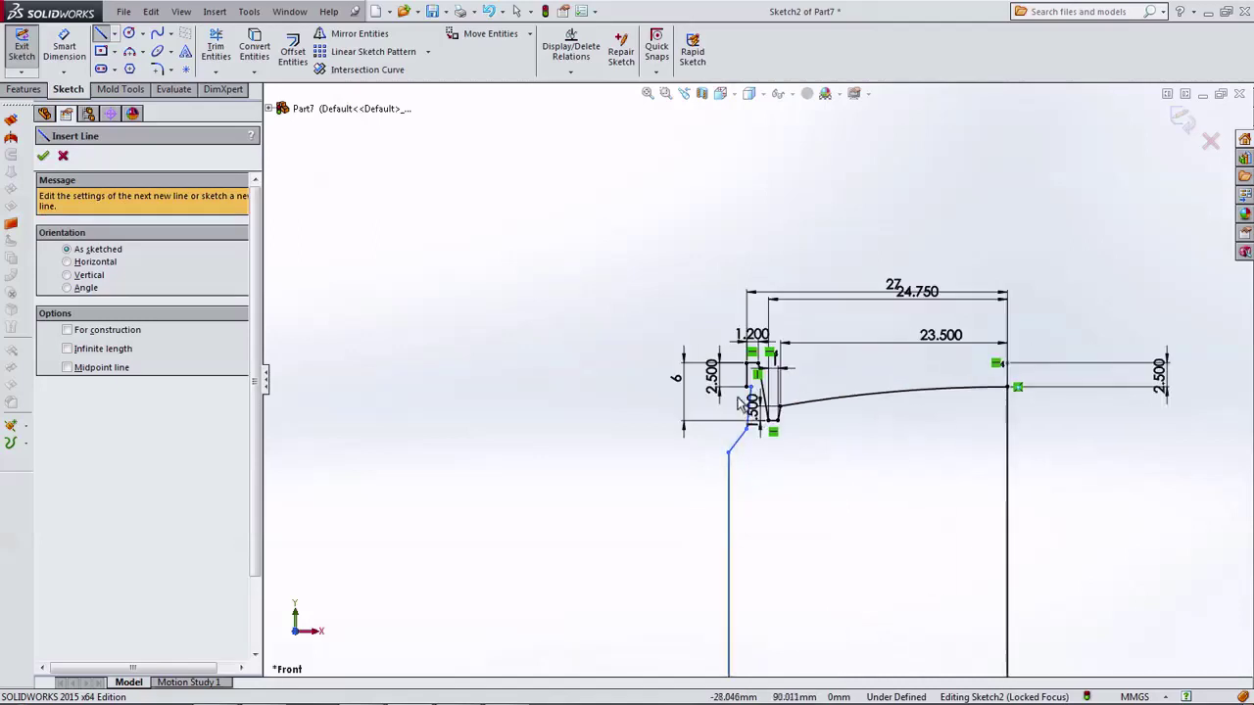
pyautogui.scroll(-2, 780, 410)
pyautogui.scroll(-3, 784, 407)
# Step: Dimension the small horizontal step to 0.3 mm
pyautogui.click(64, 47)
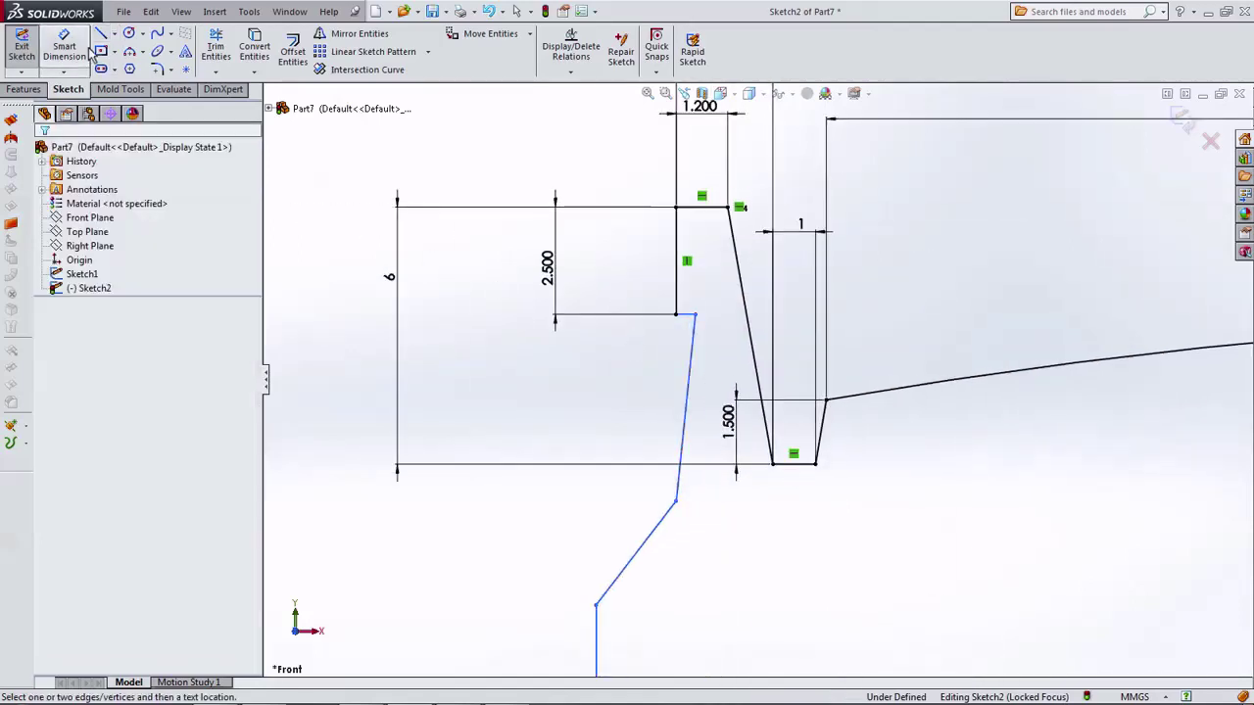
pyautogui.click(690, 320)
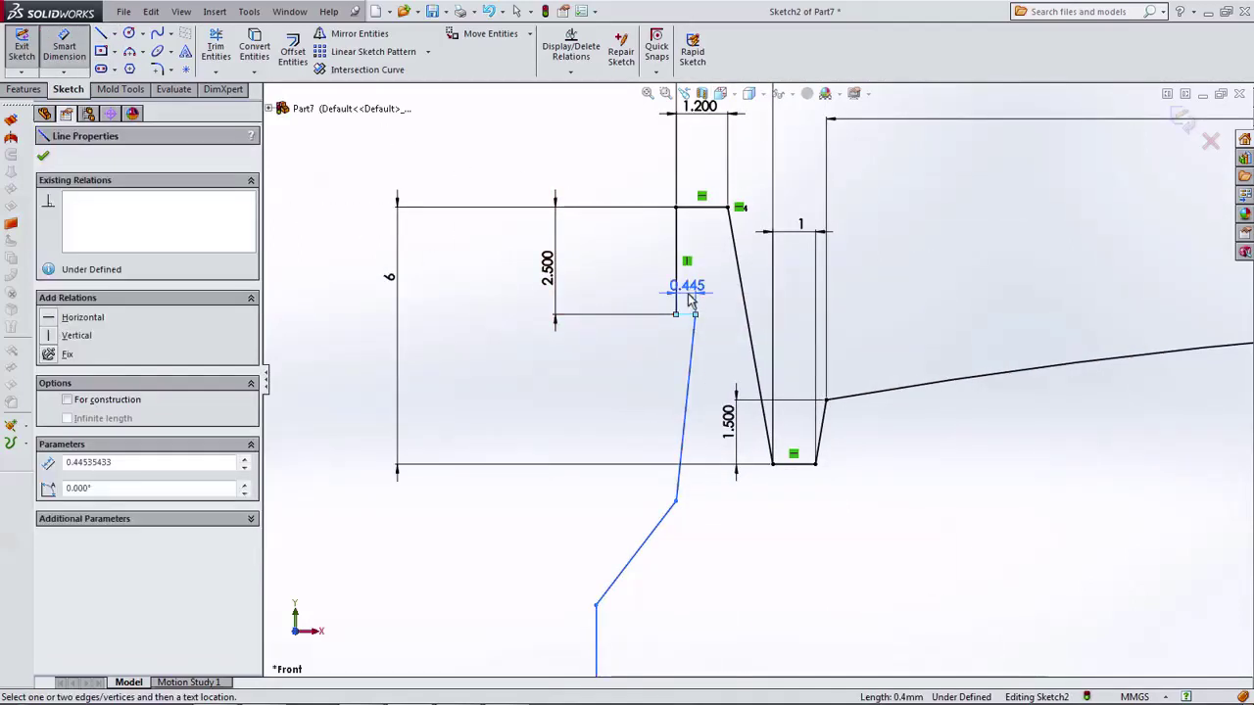
pyautogui.click(688, 293)
pyautogui.write('3')
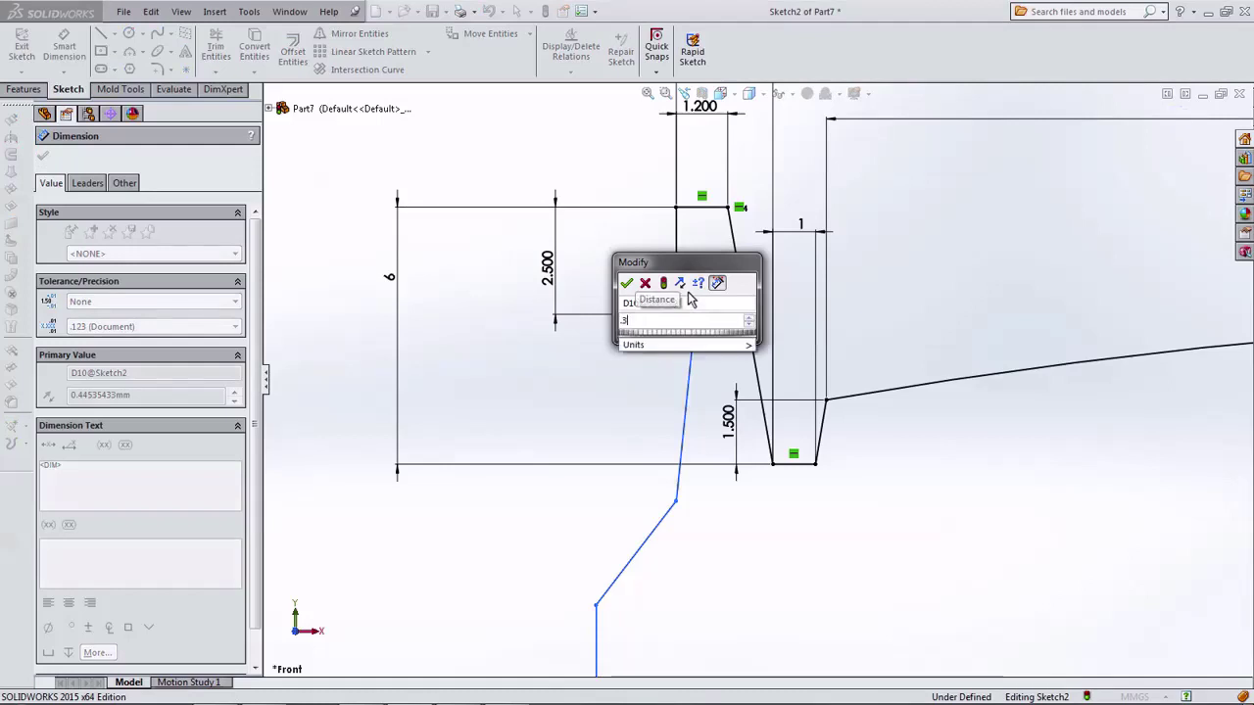
pyautogui.click(626, 283)
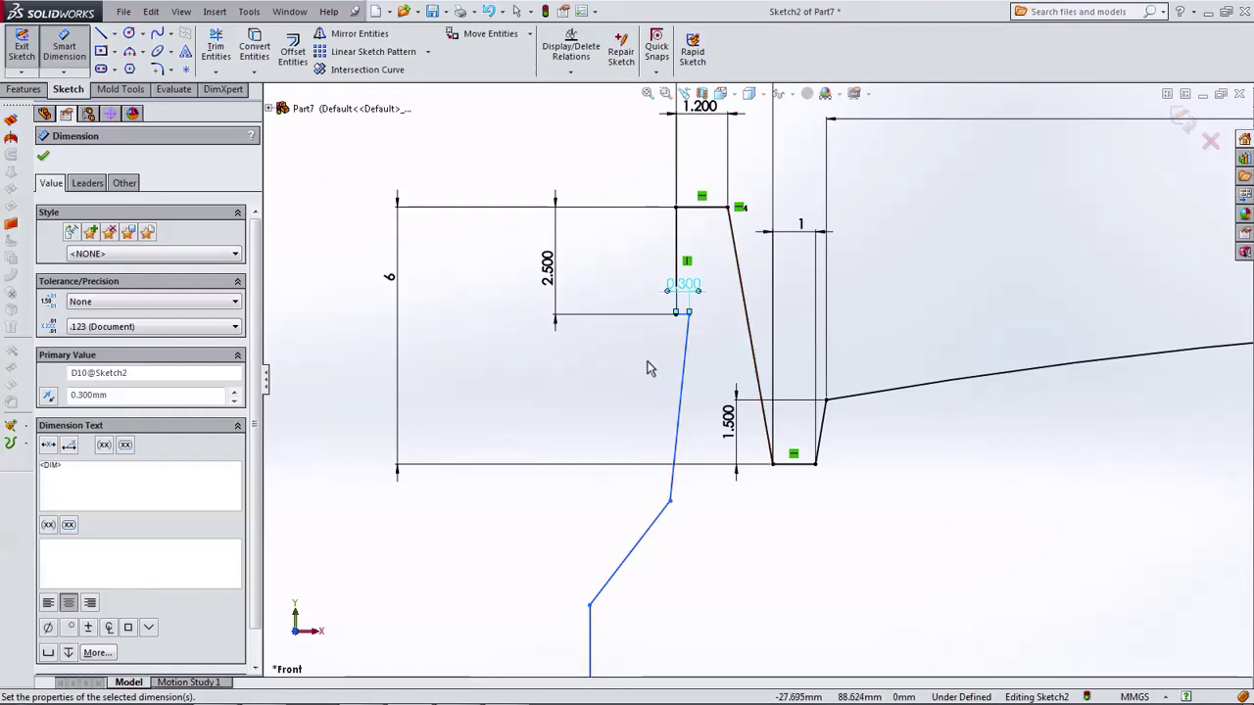
pyautogui.scroll(2, 605, 413)
# Step: Add two angled lines below the inner wall and bring their end level with the origin
pyautogui.scroll(3, 680, 447)
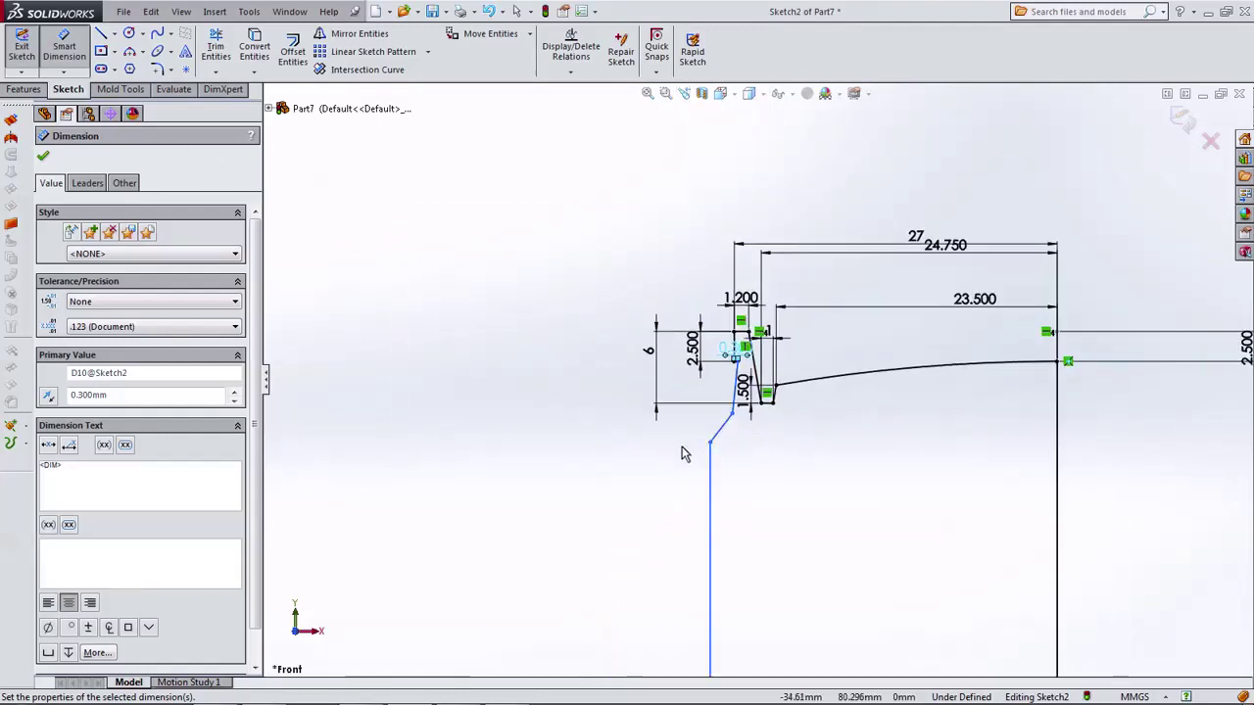
pyautogui.scroll(3, 744, 492)
pyautogui.scroll(-3, 771, 580)
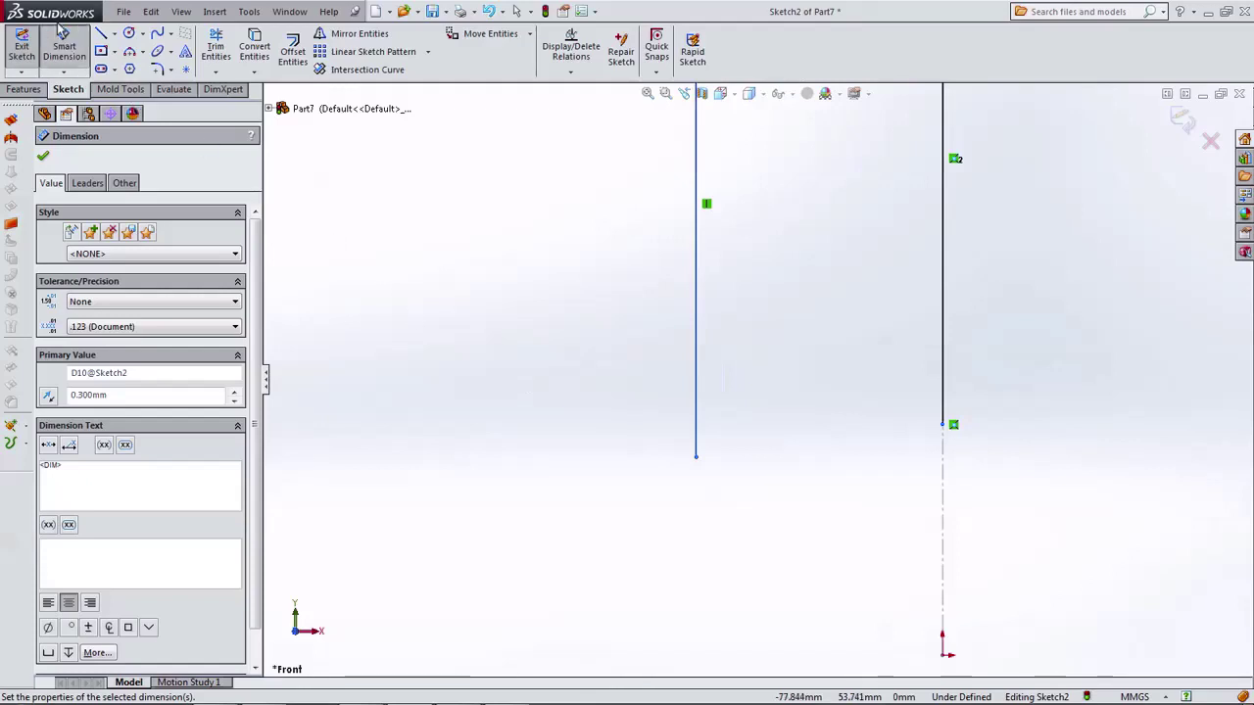
pyautogui.click(101, 35)
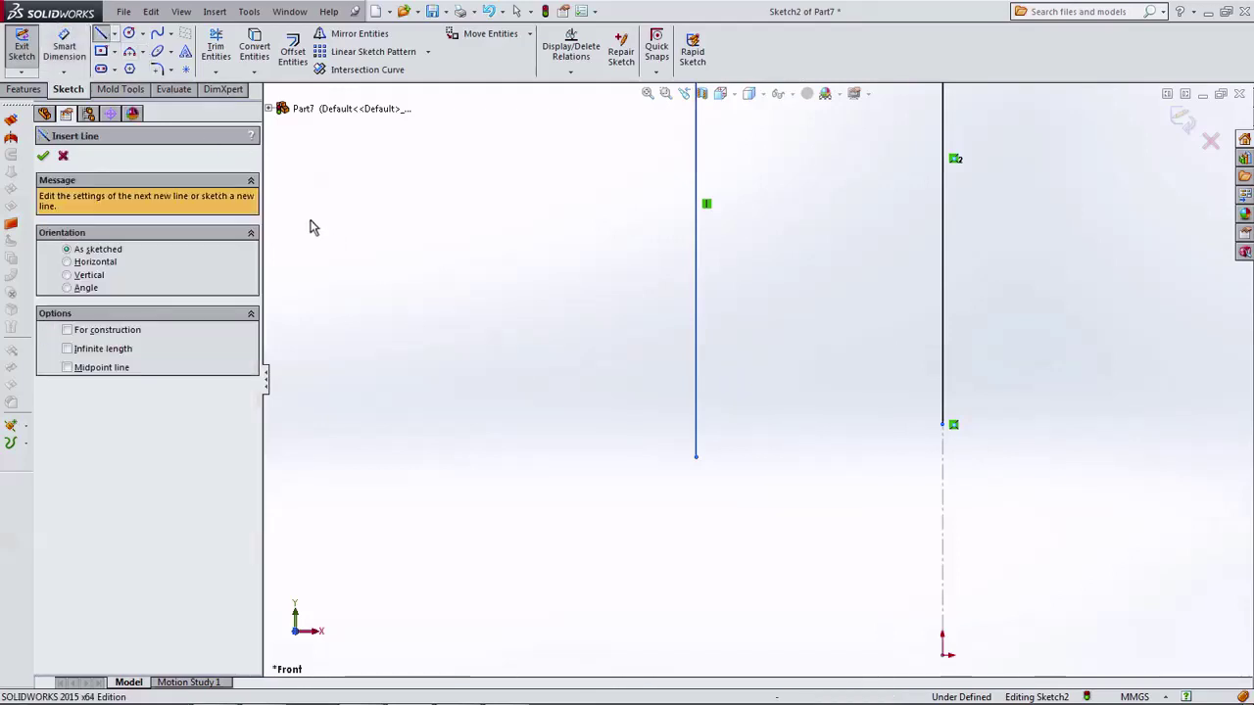
pyautogui.click(695, 458)
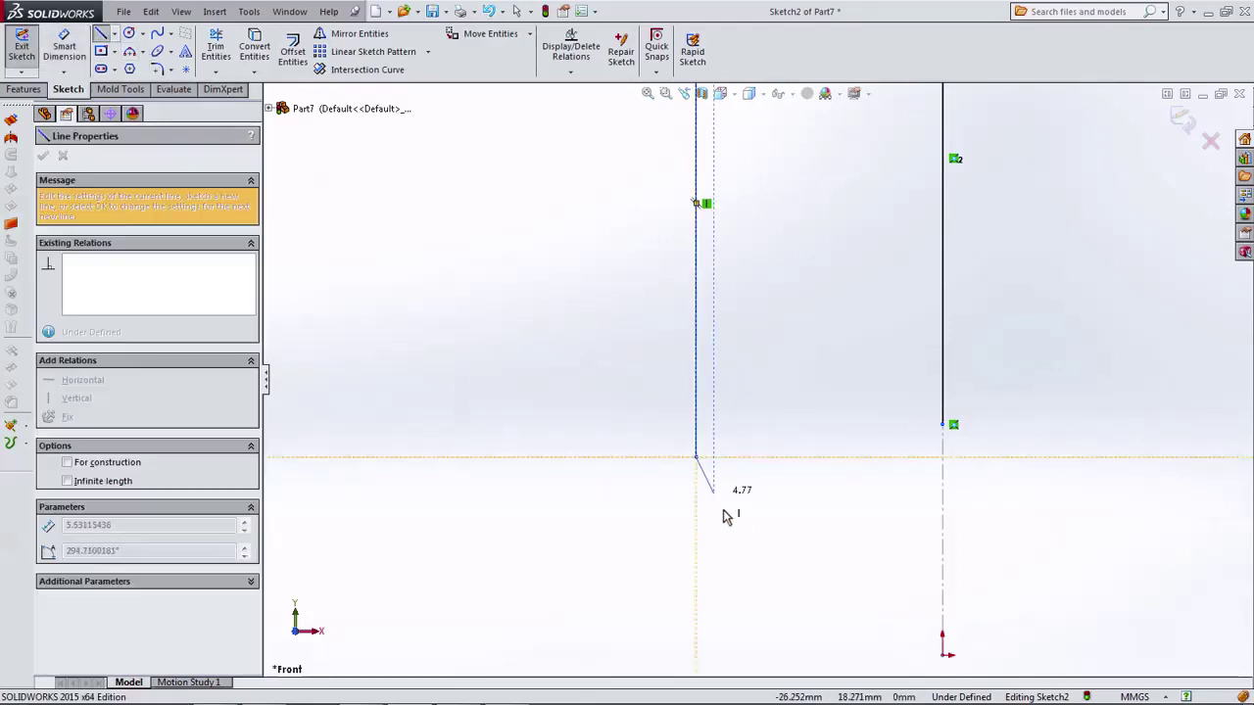
pyautogui.click(765, 575)
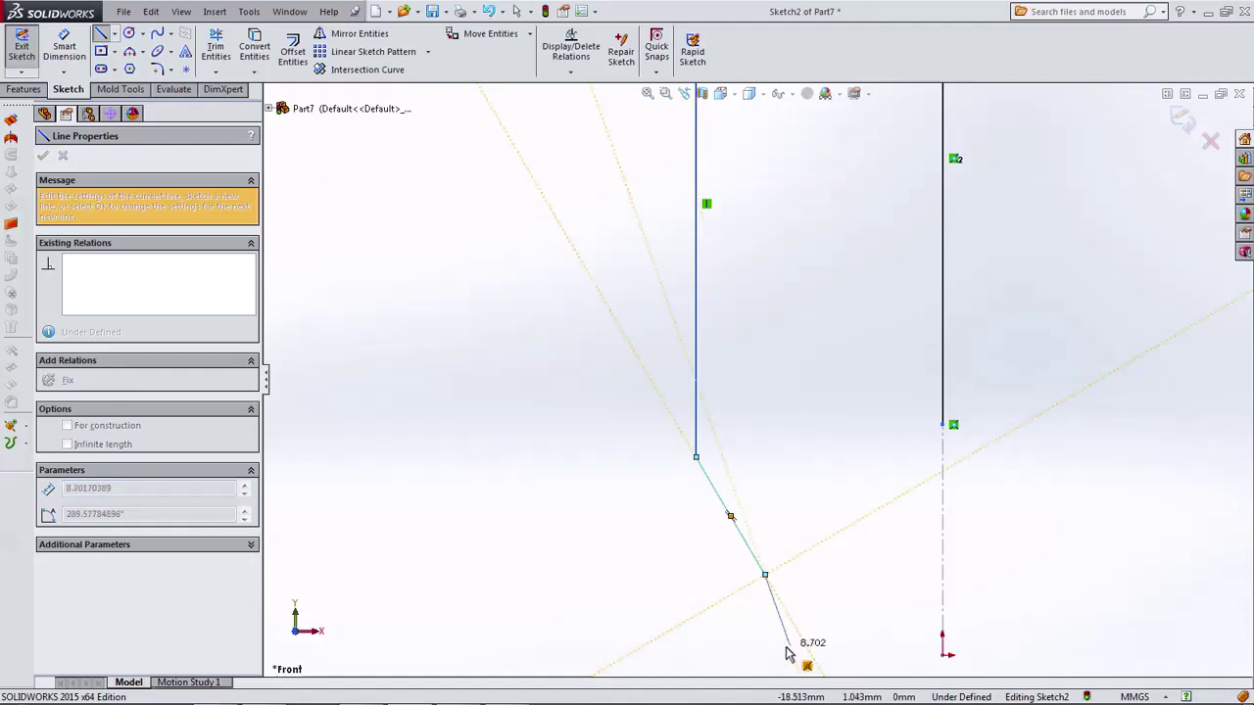
pyautogui.click(789, 647)
pyautogui.press('Escape')
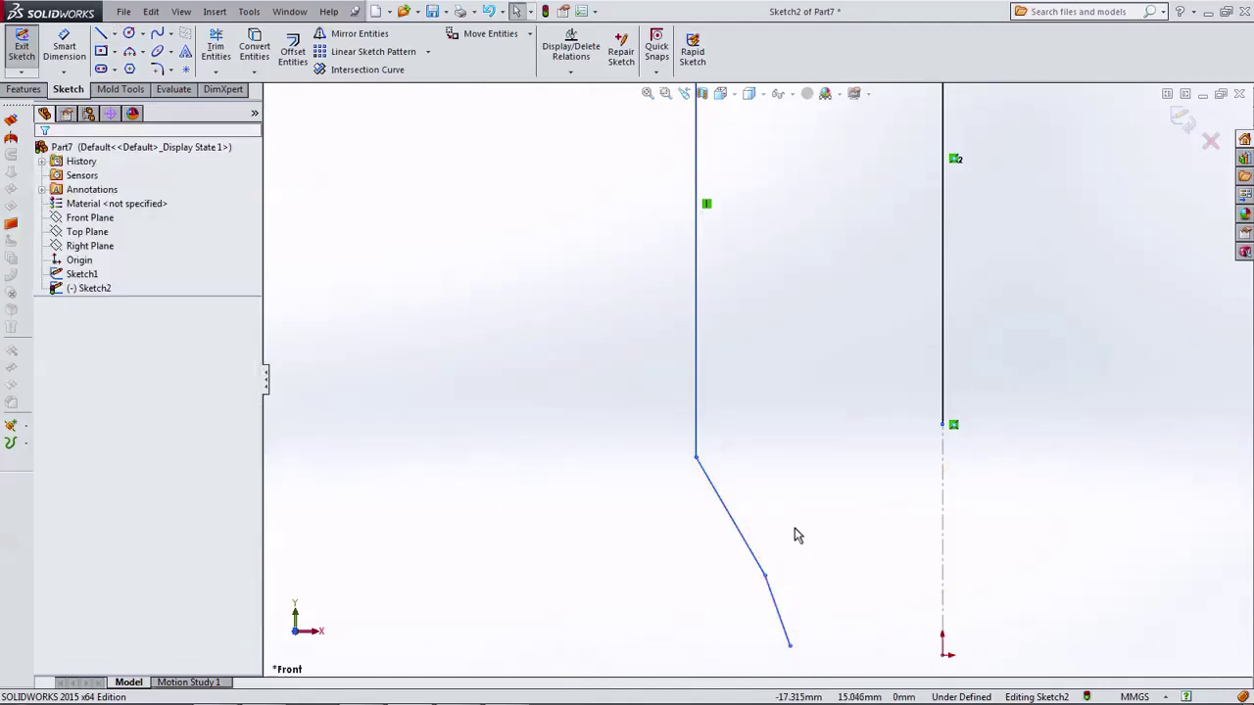
pyautogui.moveTo(697, 464); pyautogui.dragTo(703, 560)
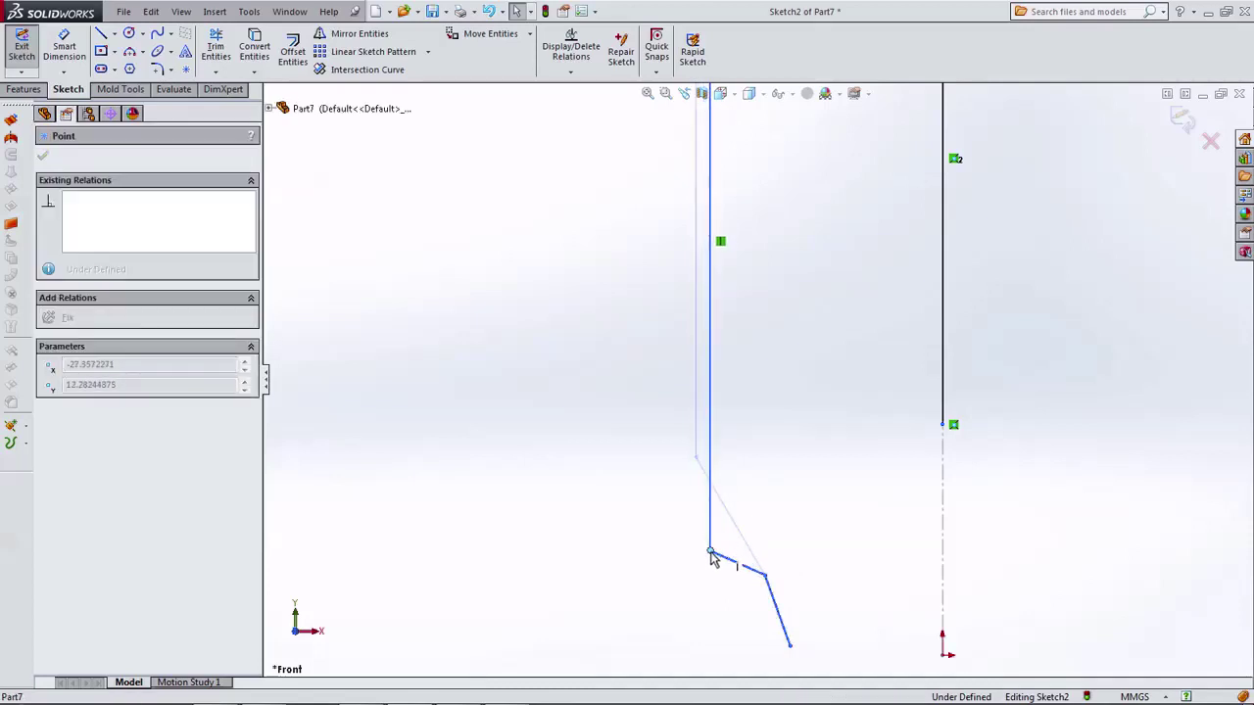
pyautogui.moveTo(768, 584); pyautogui.dragTo(799, 661)
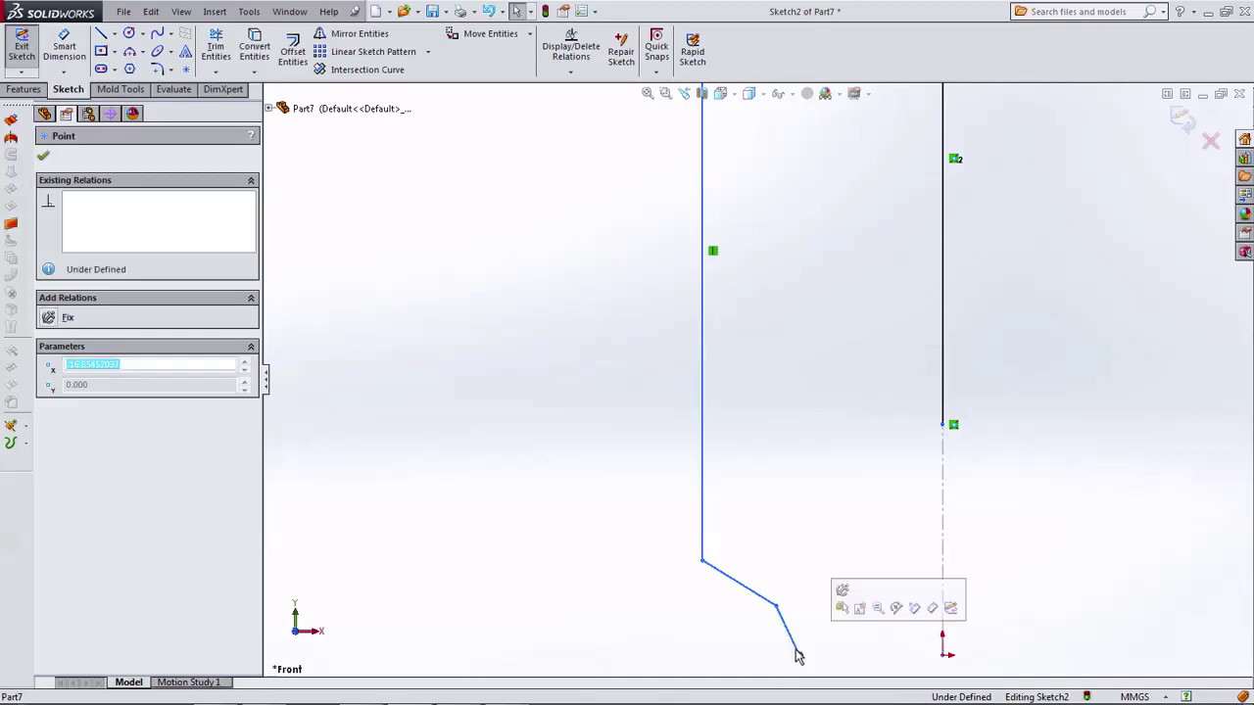
pyautogui.click(344, 182)
# Step: Dimension the inner wall 33 mm (66/2) from the right vertical line
pyautogui.click(64, 49)
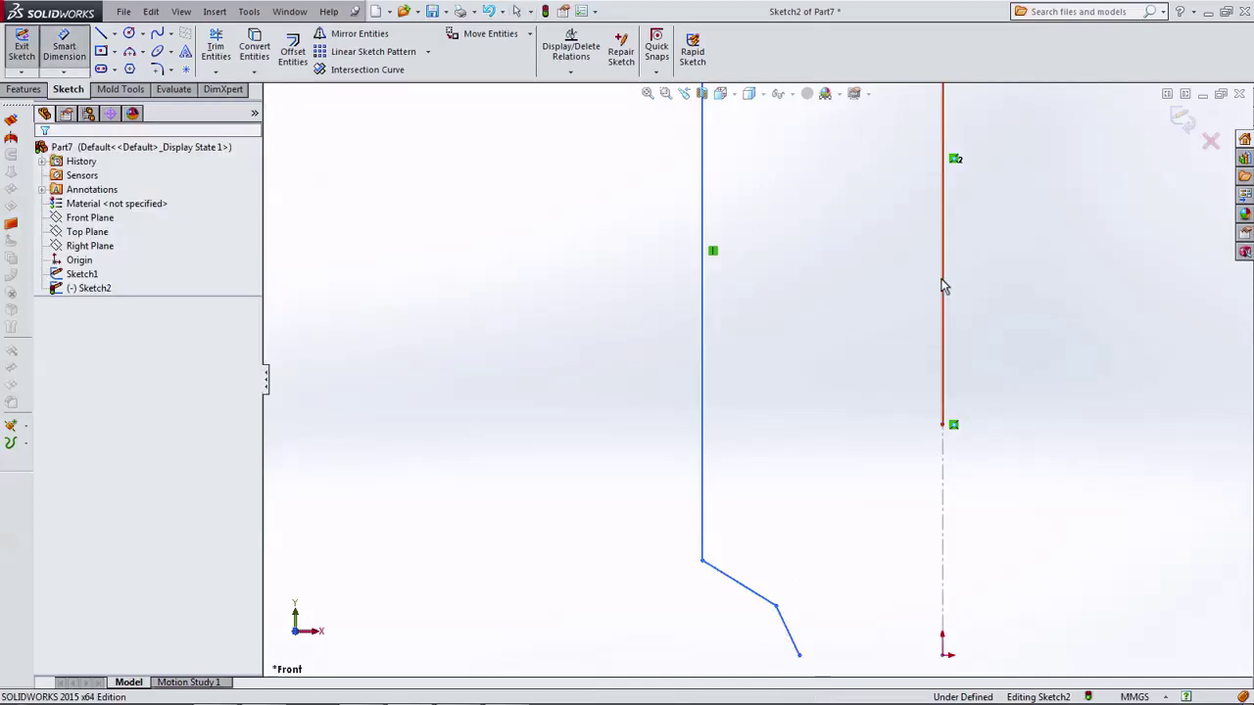
pyautogui.click(943, 283)
pyautogui.click(703, 291)
pyautogui.click(759, 299)
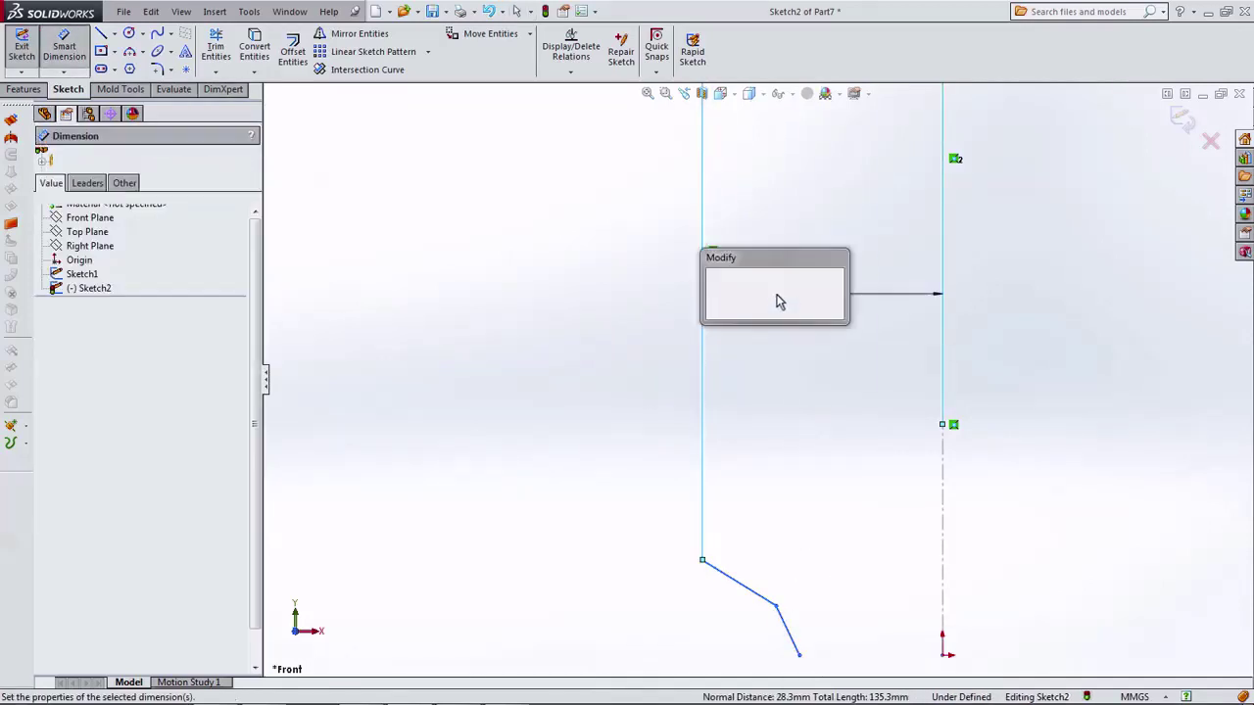
pyautogui.write('66.2')
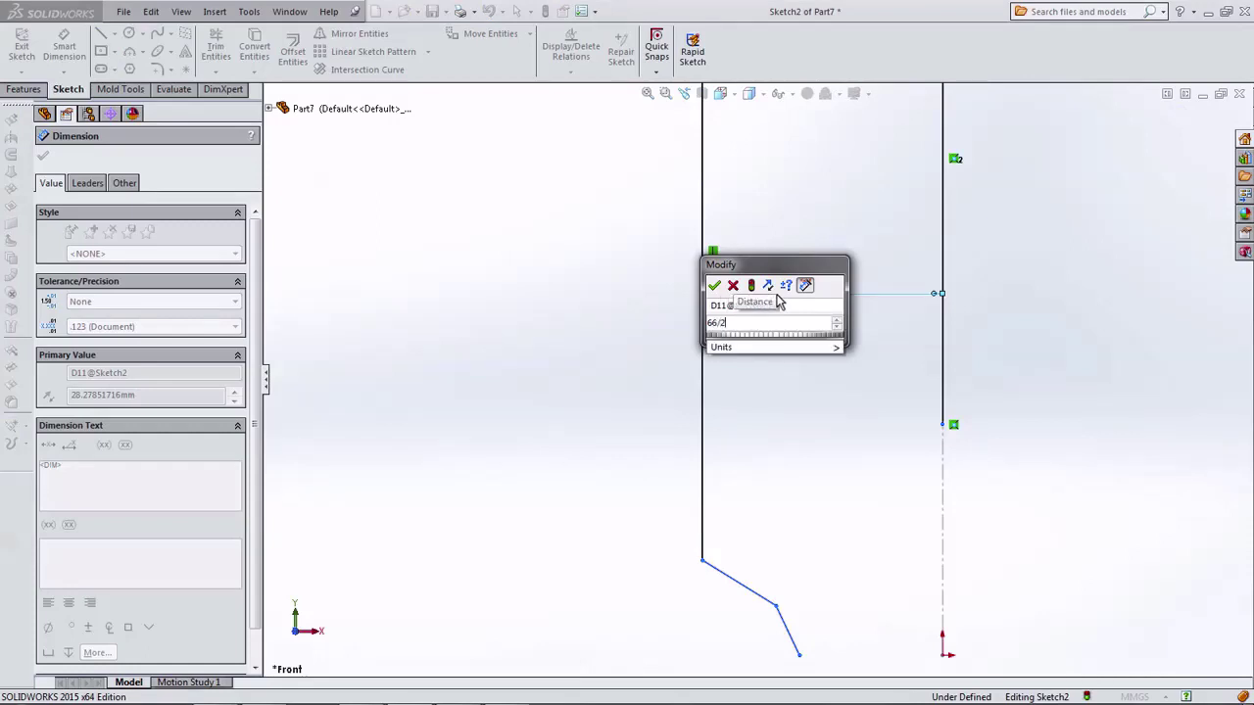
pyautogui.click(715, 287)
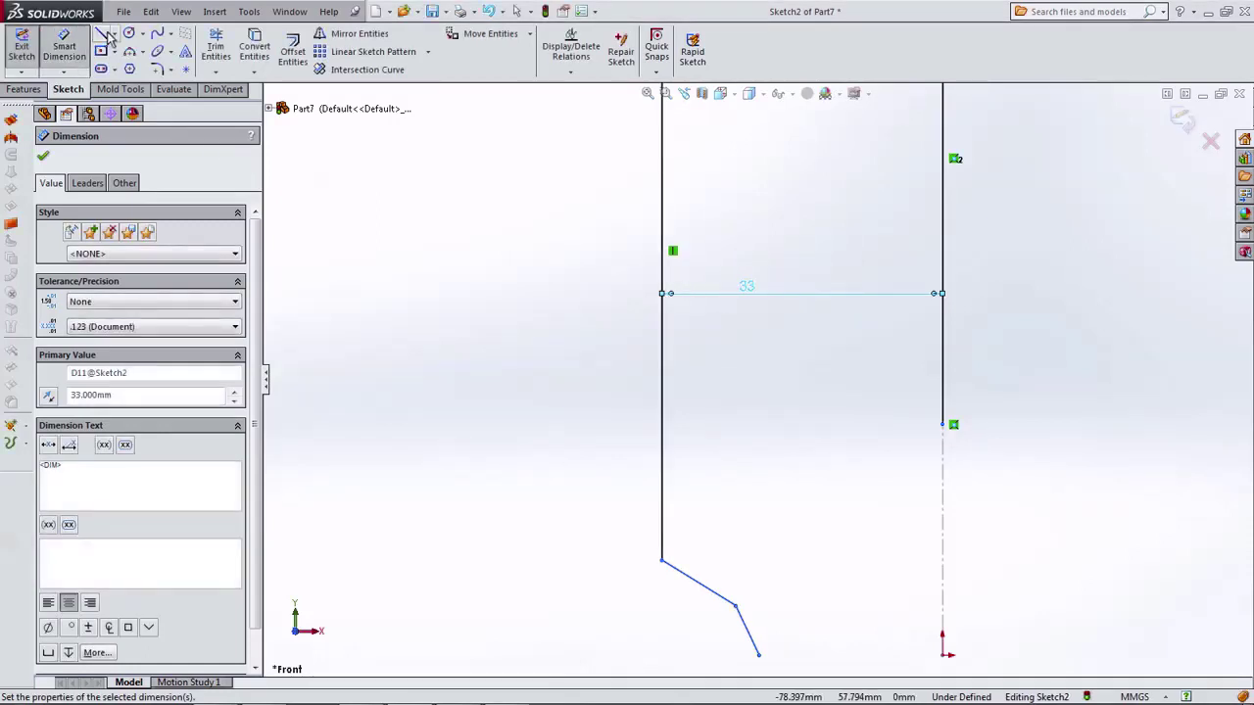
# Step: Draw a short horizontal line at the bottom end of the profile chain
pyautogui.click(102, 35)
pyautogui.scroll(-3, 814, 555)
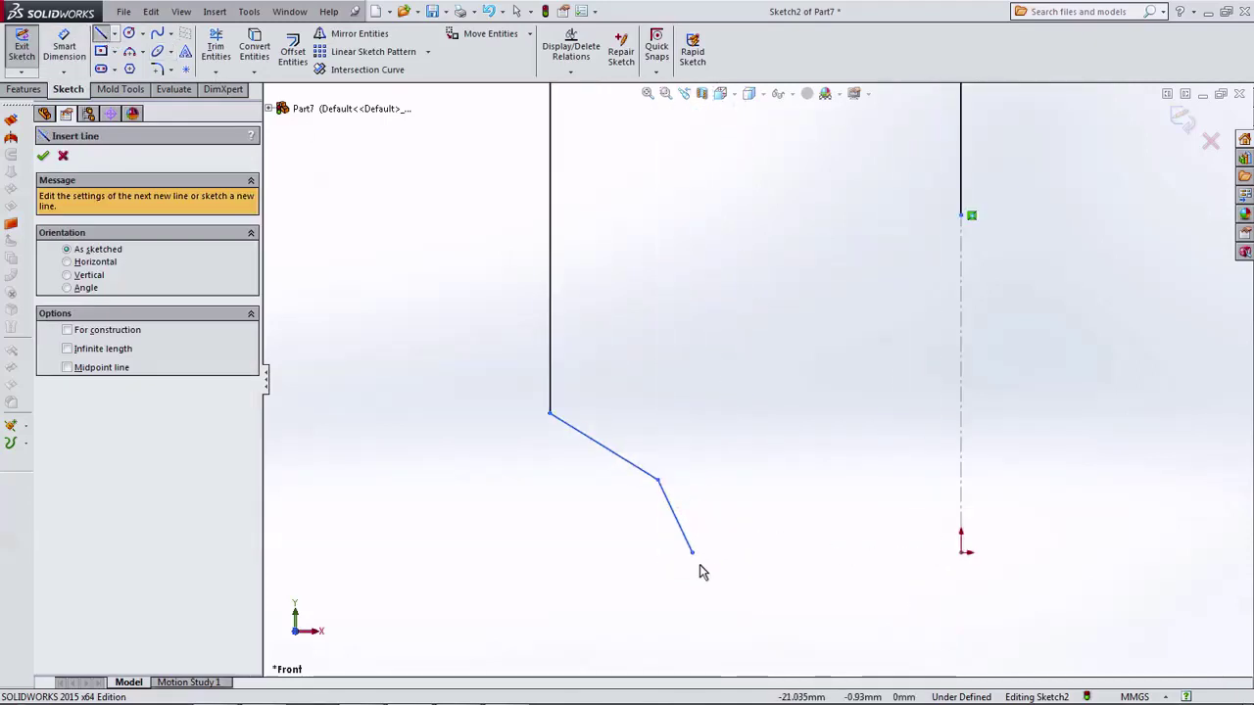
pyautogui.click(693, 554)
pyautogui.click(734, 552)
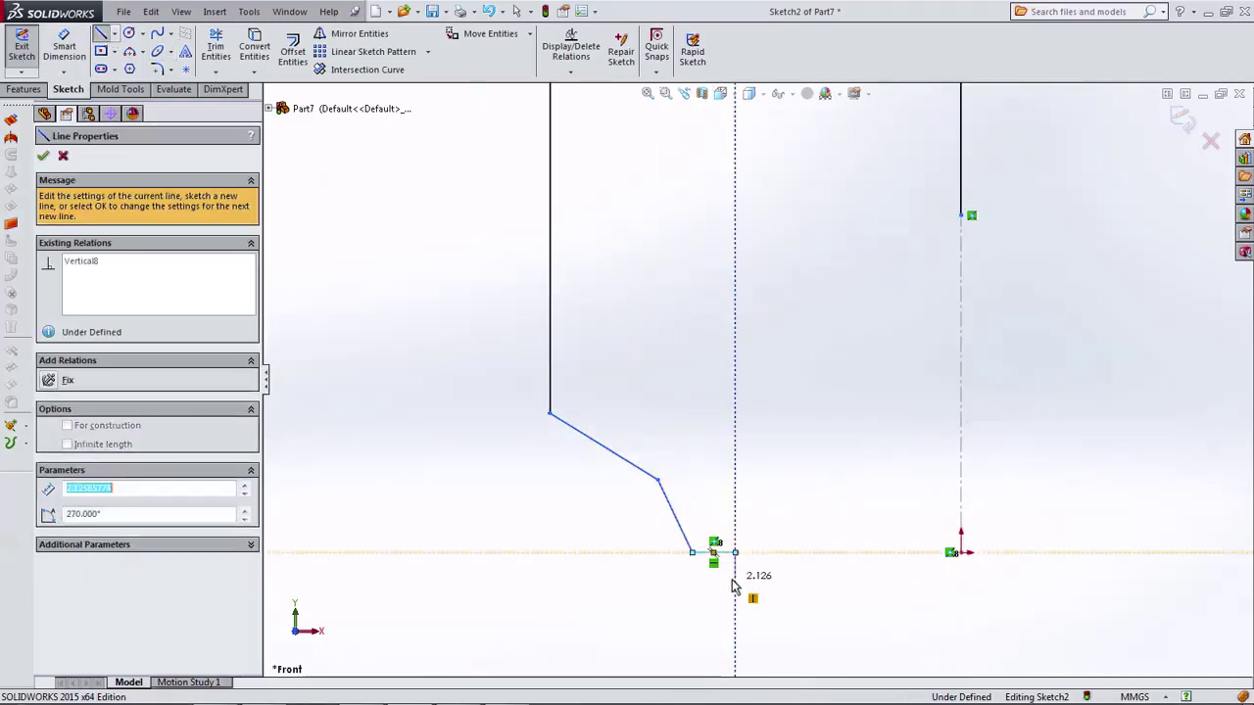
pyautogui.press('Escape')
pyautogui.press('Escape')
# Step: Select the new short line together with the origin, then clear the selection
pyautogui.click(724, 553)
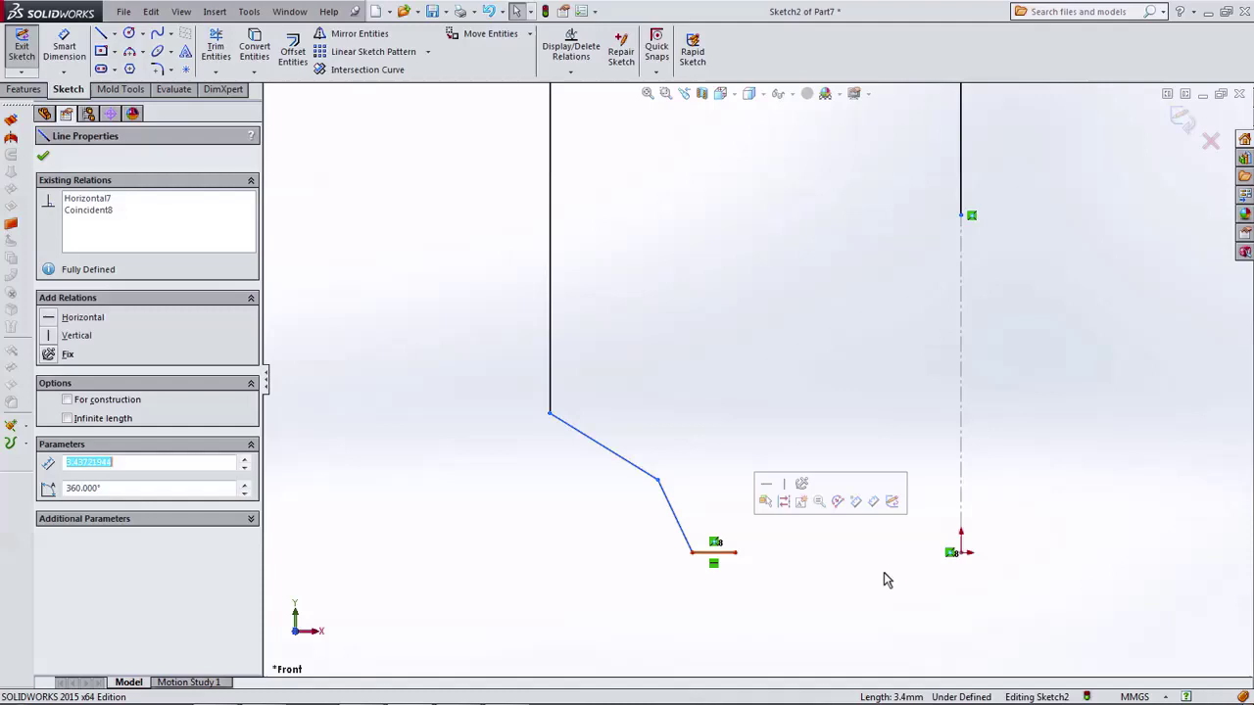
pyautogui.keyDown('ctrl'); pyautogui.click(960, 552); pyautogui.keyUp('ctrl')
pyautogui.click(359, 330)
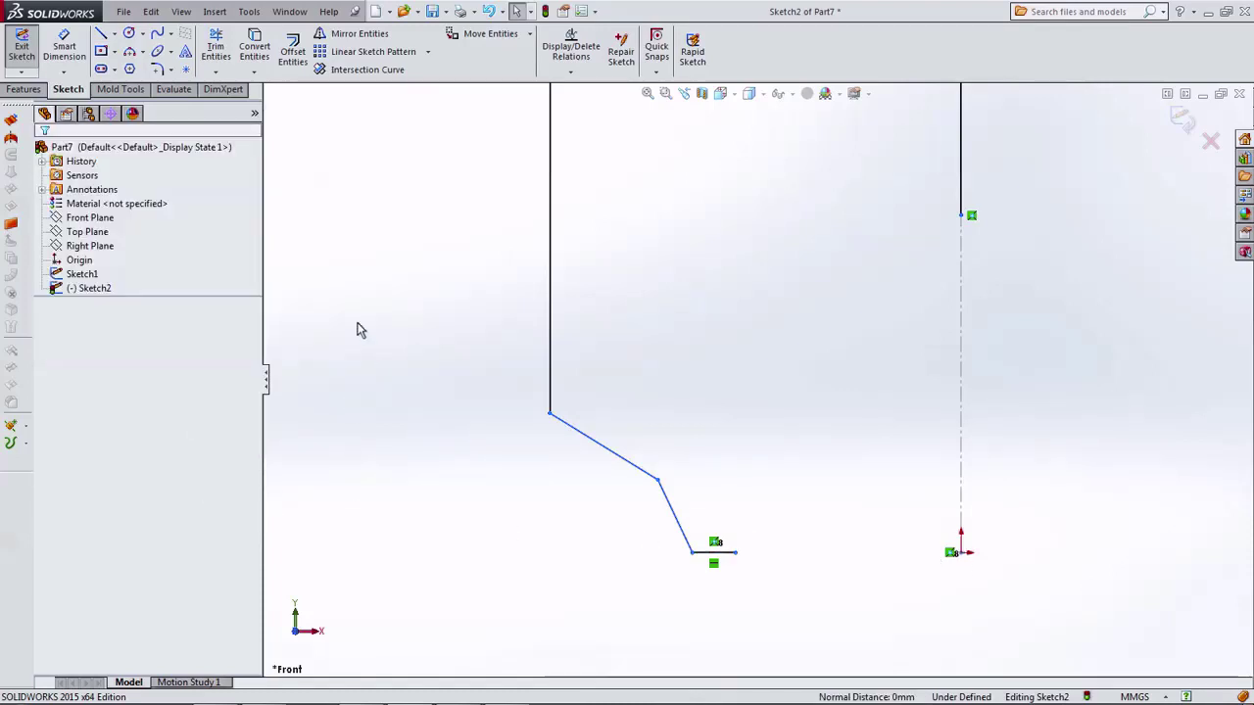
# Step: Begin dimensioning the short horizontal line's length, then cancel the dimension
pyautogui.press('d')
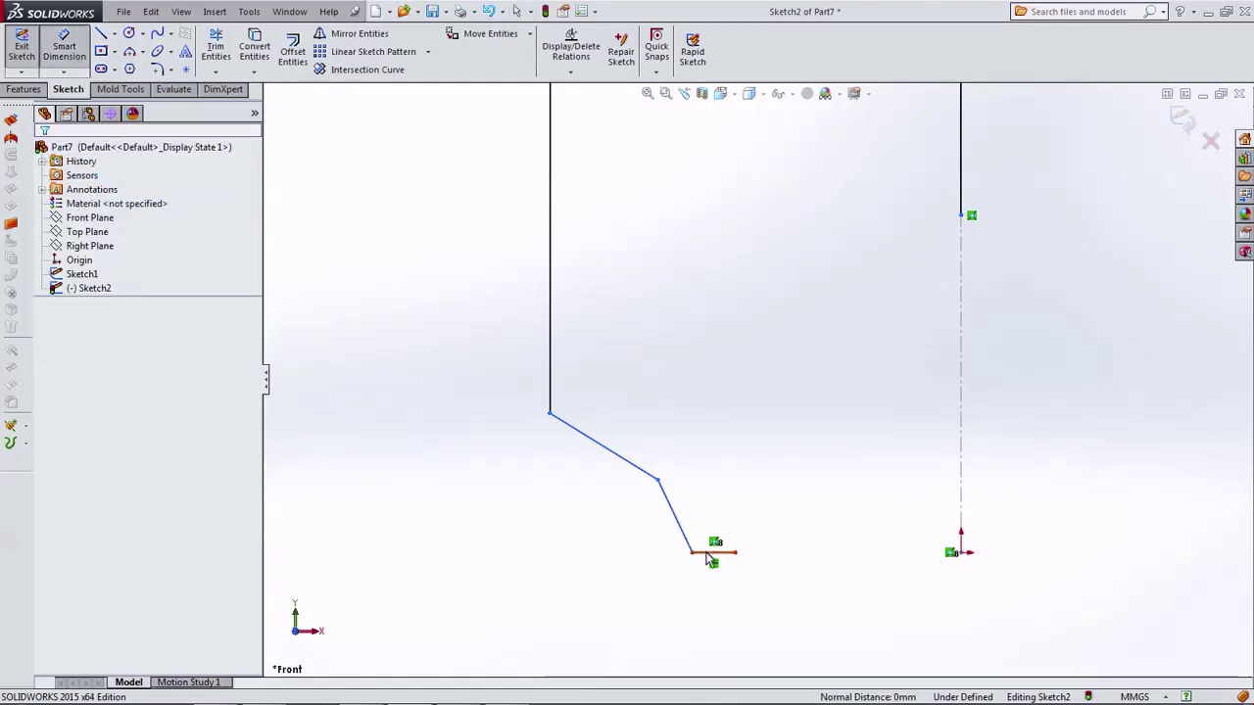
pyautogui.click(703, 553)
pyautogui.scroll(3, 705, 411)
pyautogui.scroll(-3, 715, 284)
pyautogui.scroll(-1, 725, 284)
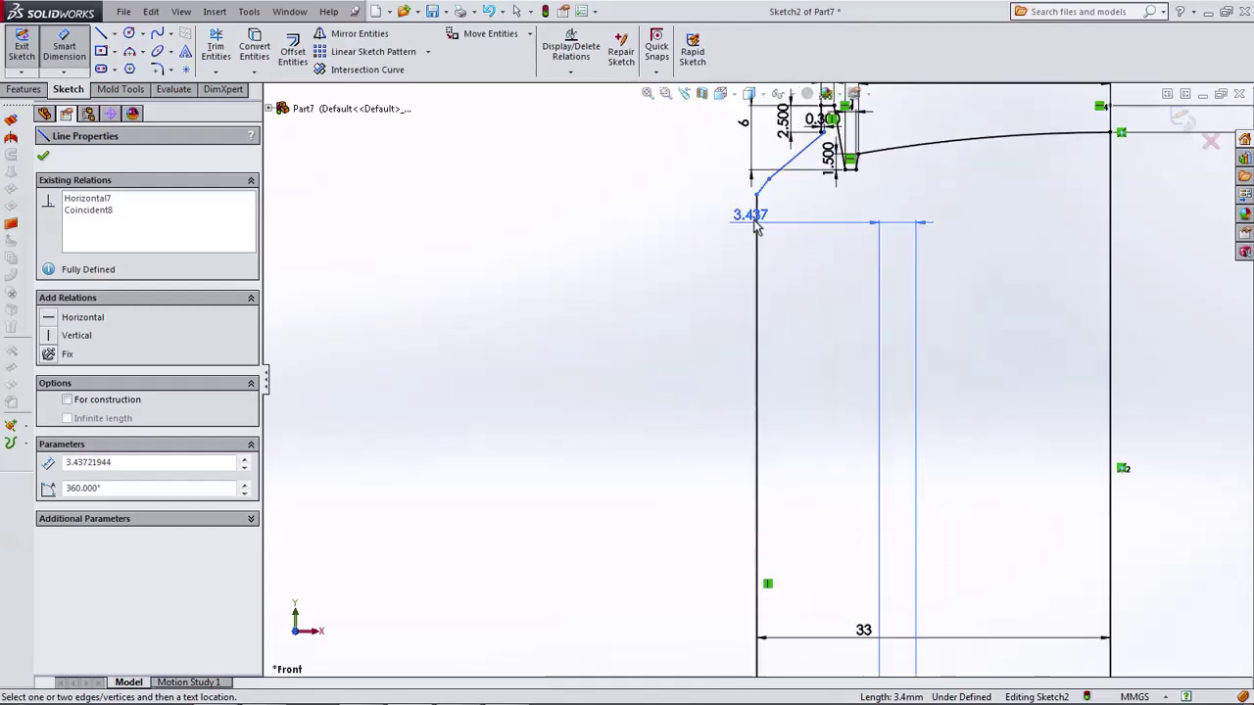
pyautogui.scroll(-2, 750, 209)
pyautogui.scroll(-2, 792, 167)
pyautogui.scroll(-2, 806, 192)
pyautogui.press('Escape')
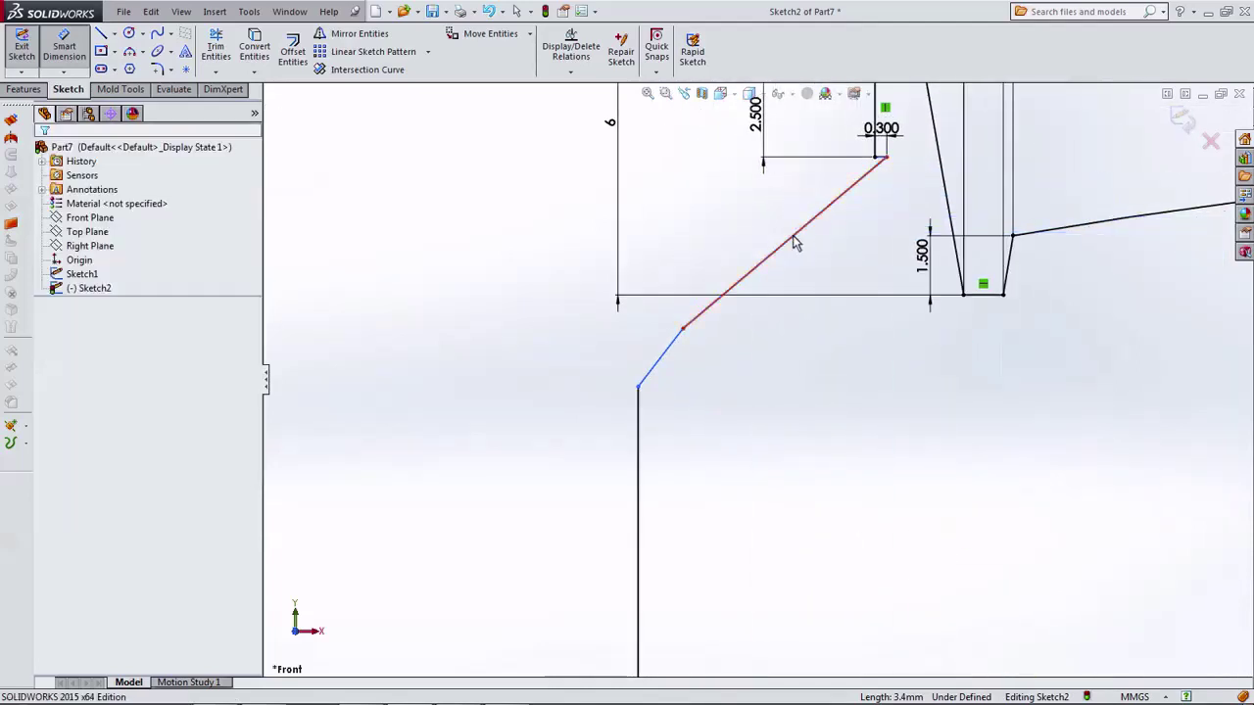
pyautogui.press('Escape')
# Step: Drag the chamfer corner point to the right and start a Smart Dimension from it
pyautogui.moveTo(683, 329)
pyautogui.mouseDown()
pyautogui.moveTo(791, 329)
pyautogui.moveTo(794, 308)
pyautogui.moveTo(778, 307)
pyautogui.mouseUp()
pyautogui.click(820, 381)
pyautogui.click(65, 51)
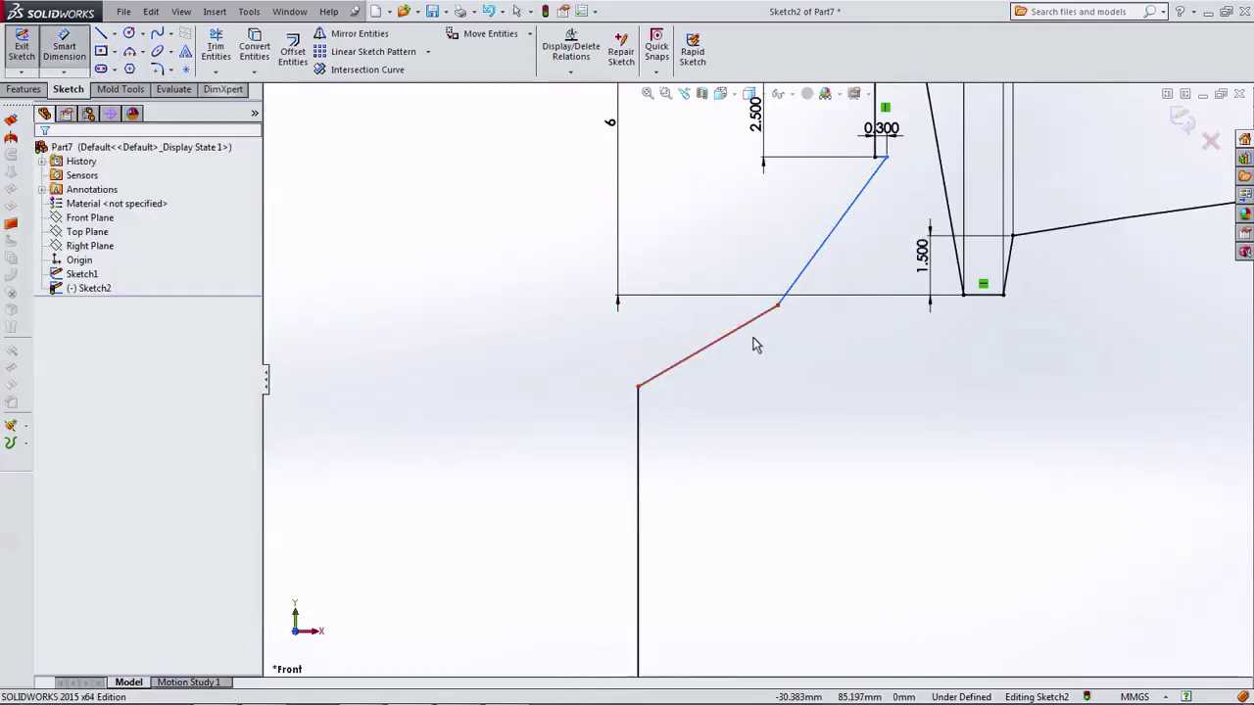
pyautogui.click(779, 307)
pyautogui.scroll(3, 859, 480)
# Step: Dimension the profile's overall height as 85.5 mm
pyautogui.scroll(3, 859, 484)
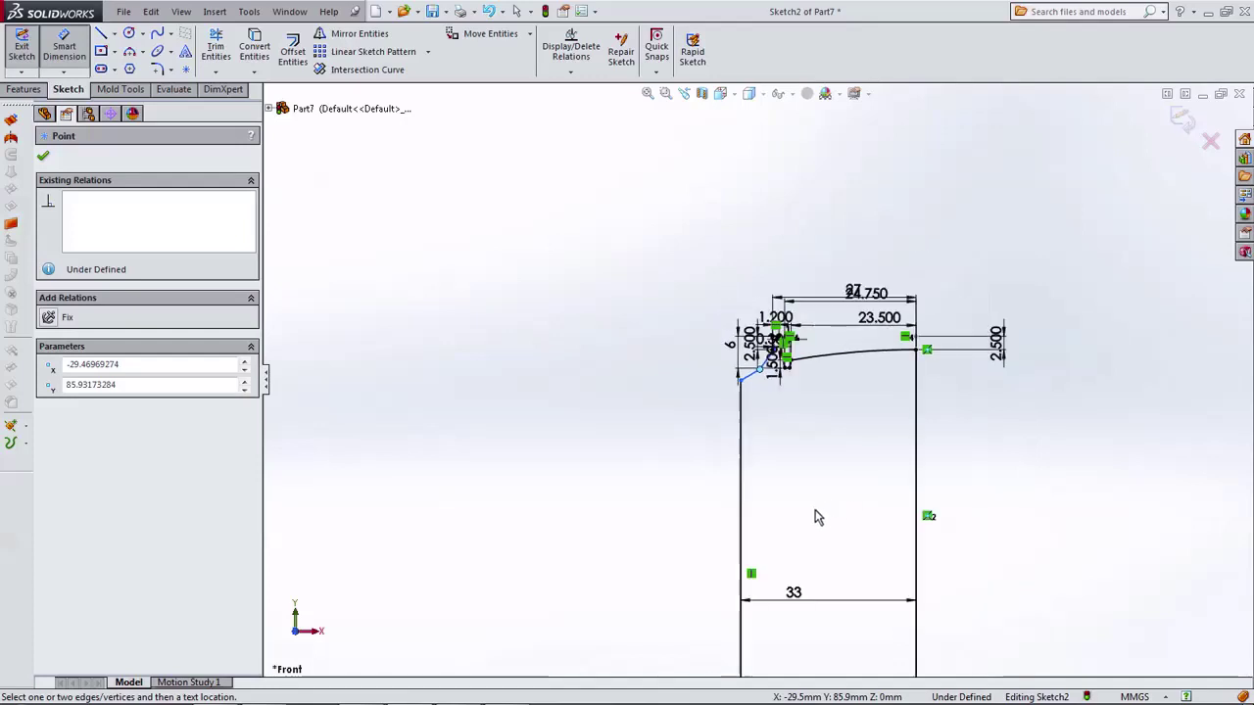
pyautogui.scroll(2, 794, 566)
pyautogui.scroll(2, 793, 563)
pyautogui.scroll(2, 792, 562)
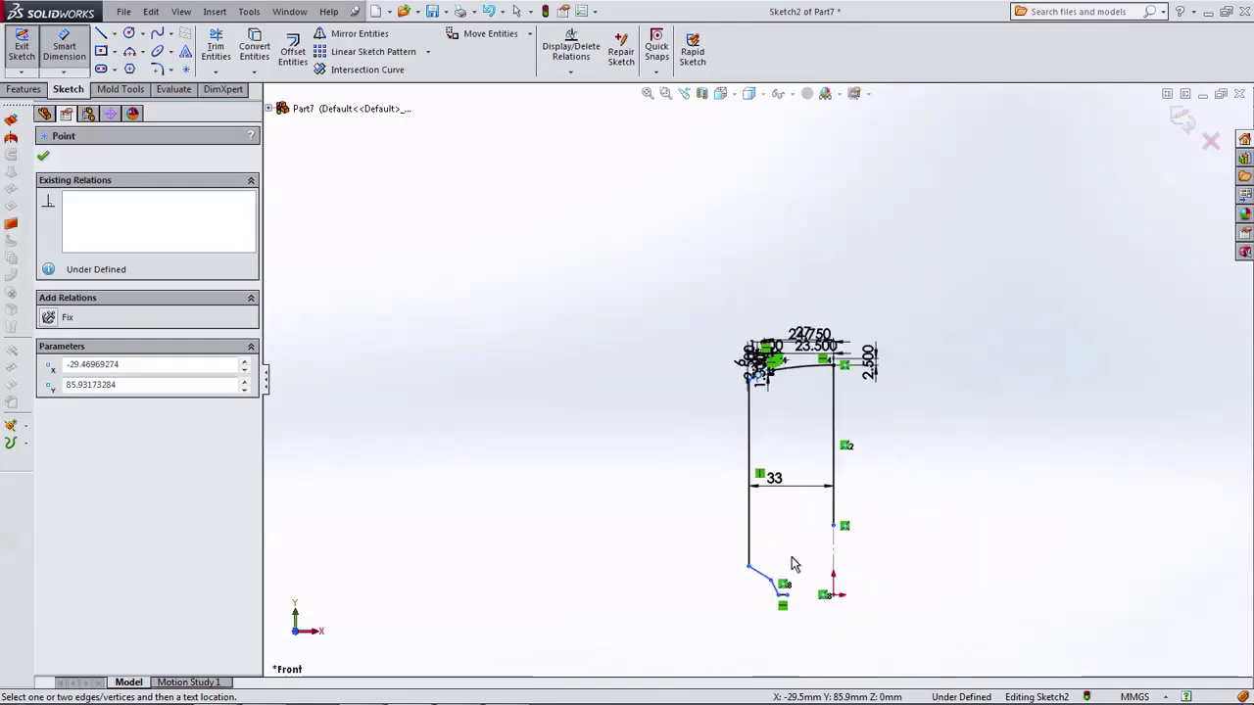
pyautogui.scroll(-3, 768, 576)
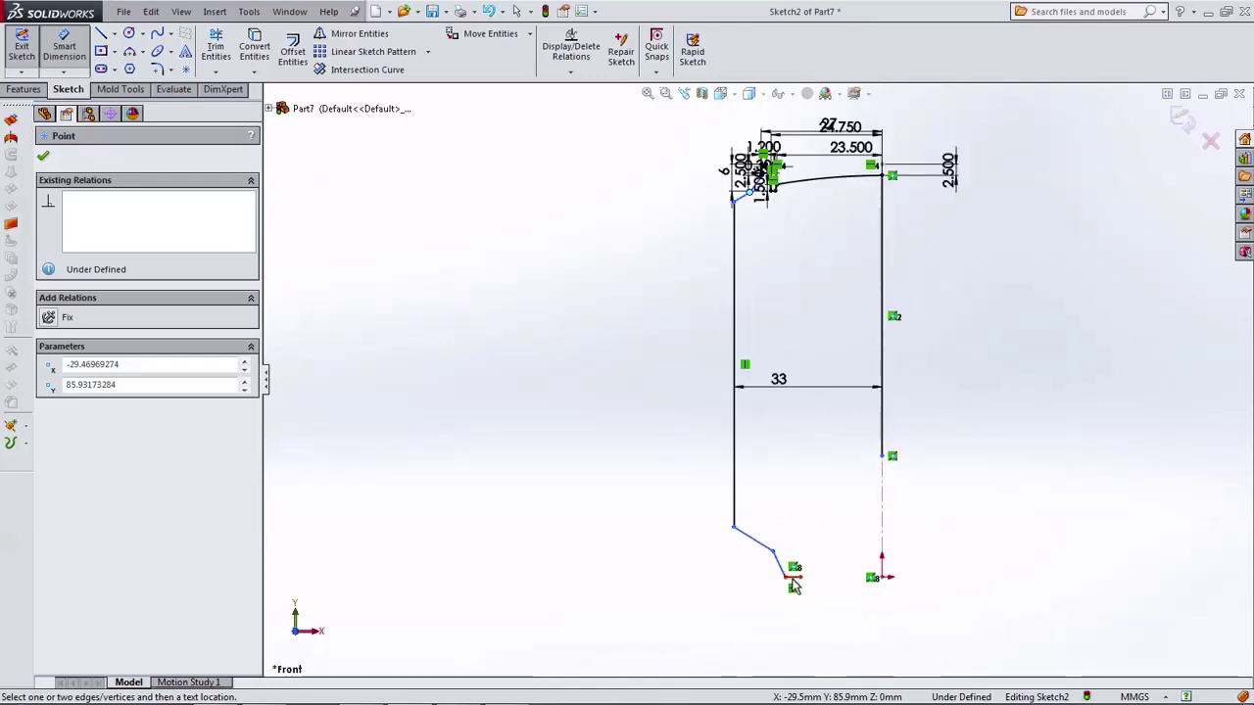
pyautogui.click(736, 197)
pyautogui.click(639, 428)
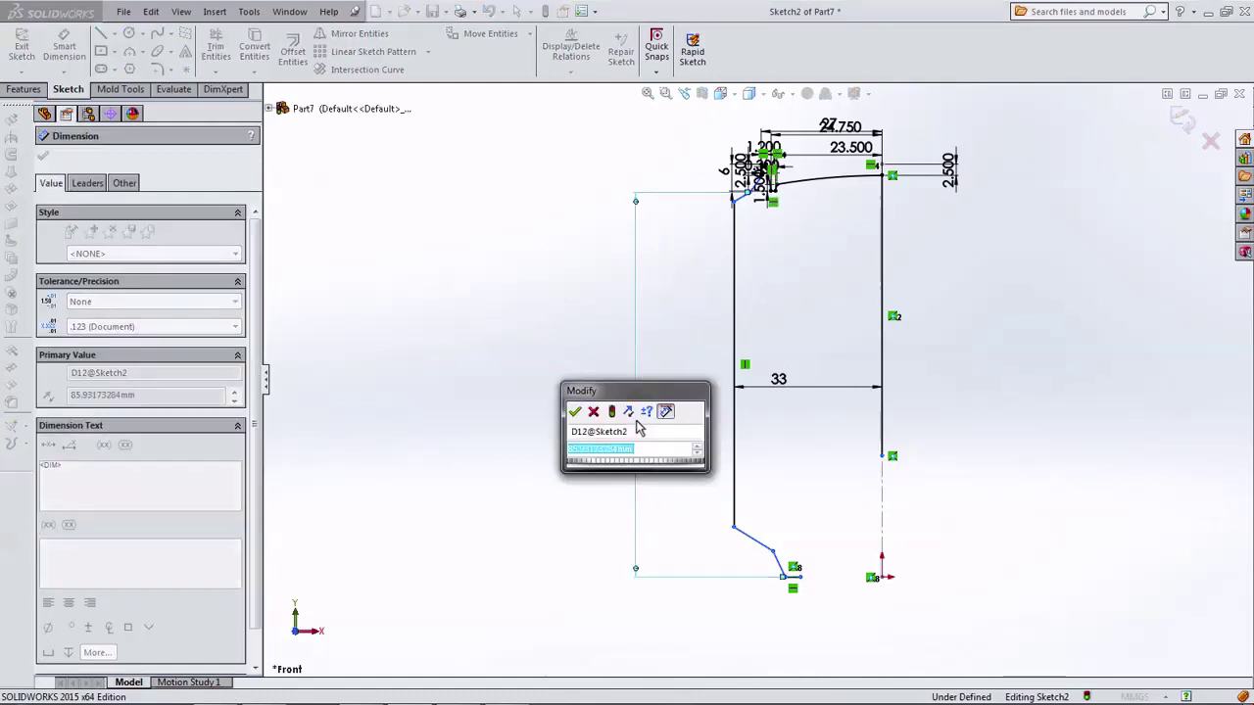
pyautogui.write('85.5')
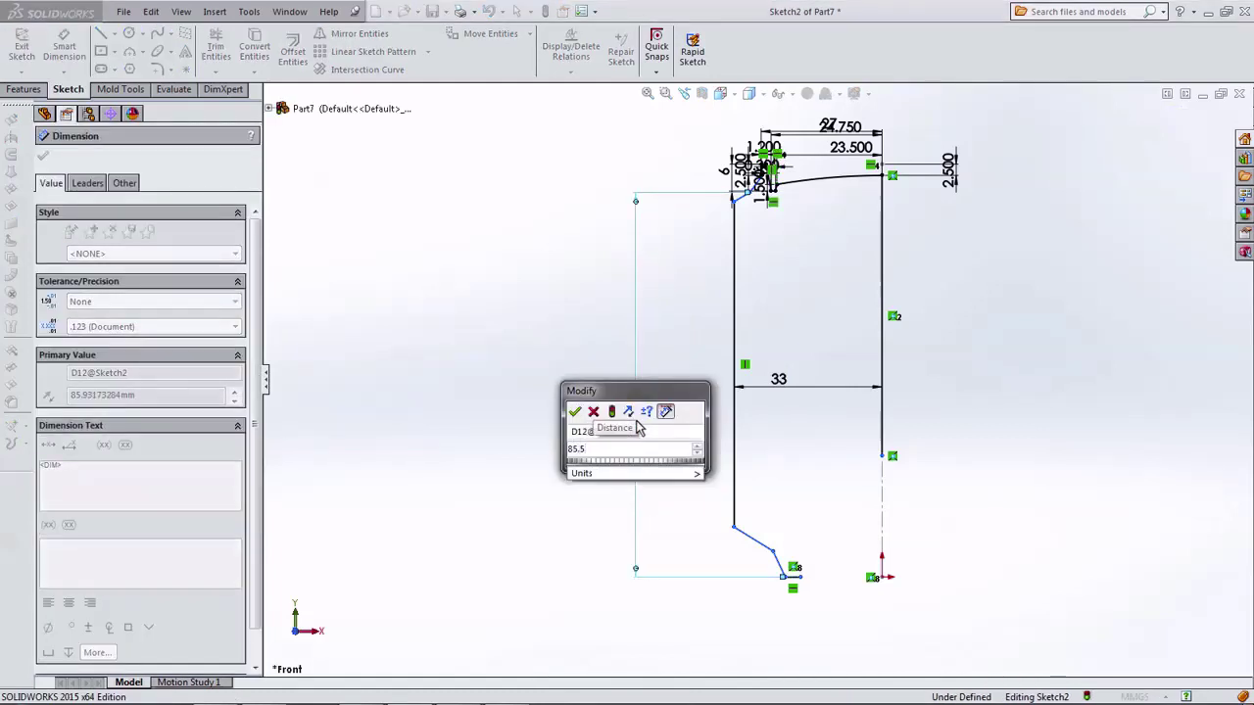
pyautogui.press('Return')
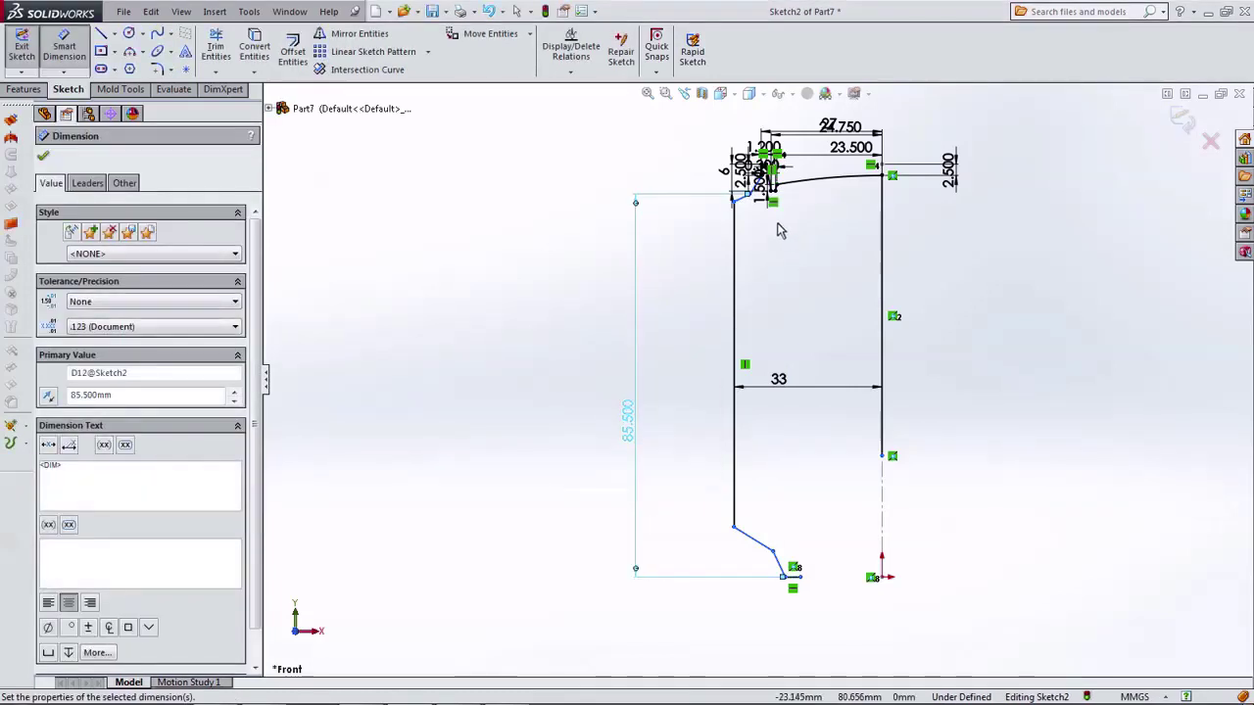
# Step: Dimension the upper slanted line's offset as 0.5 mm
pyautogui.scroll(-5, 754, 176)
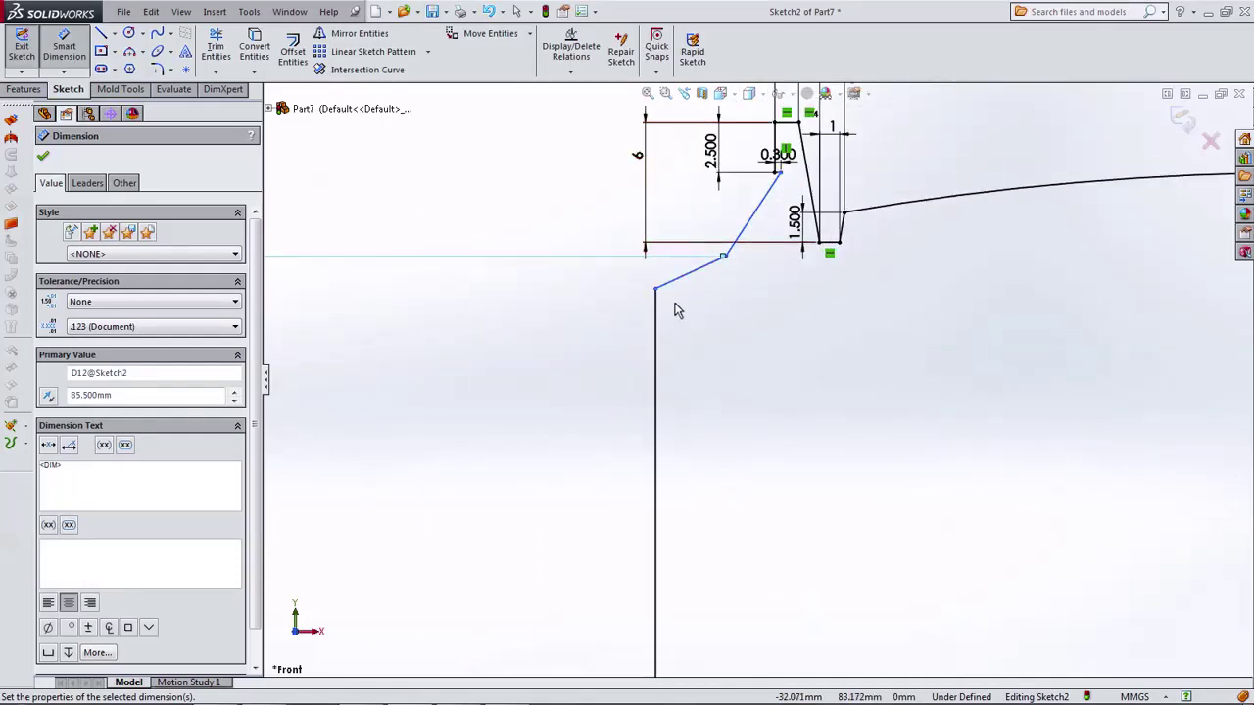
pyautogui.scroll(-2, 724, 255)
pyautogui.scroll(-1, 749, 230)
pyautogui.click(761, 214)
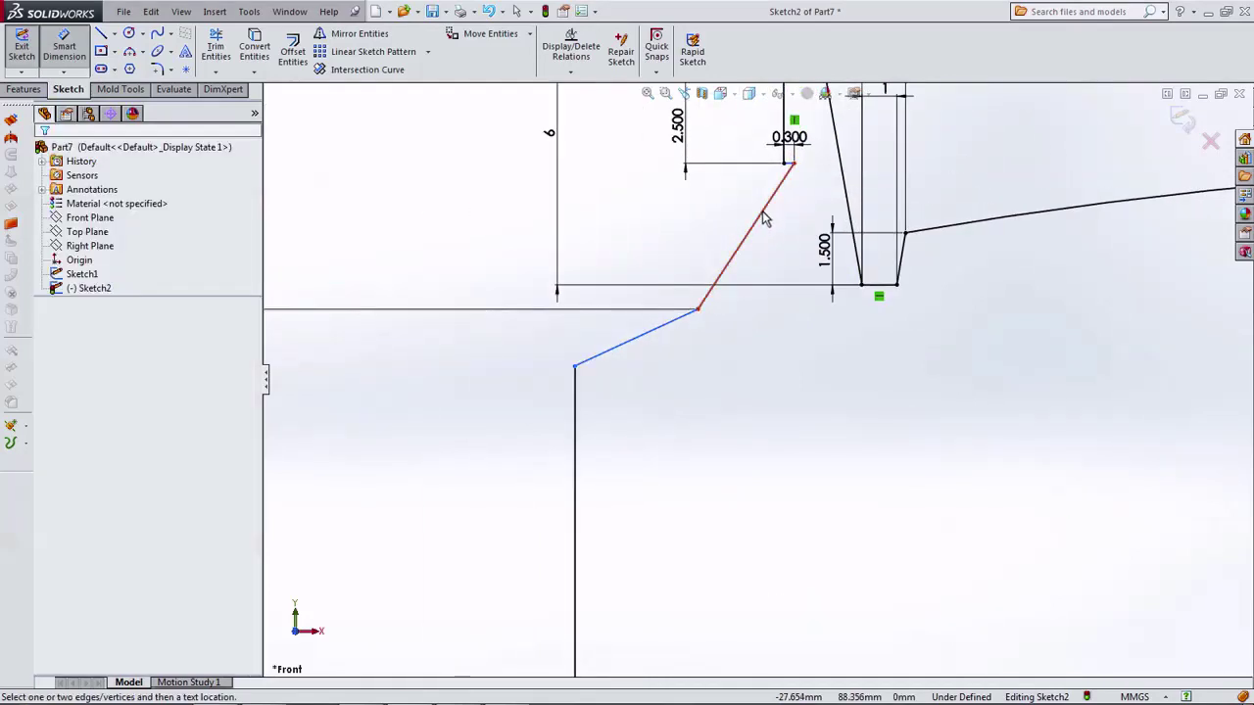
pyautogui.click(770, 336)
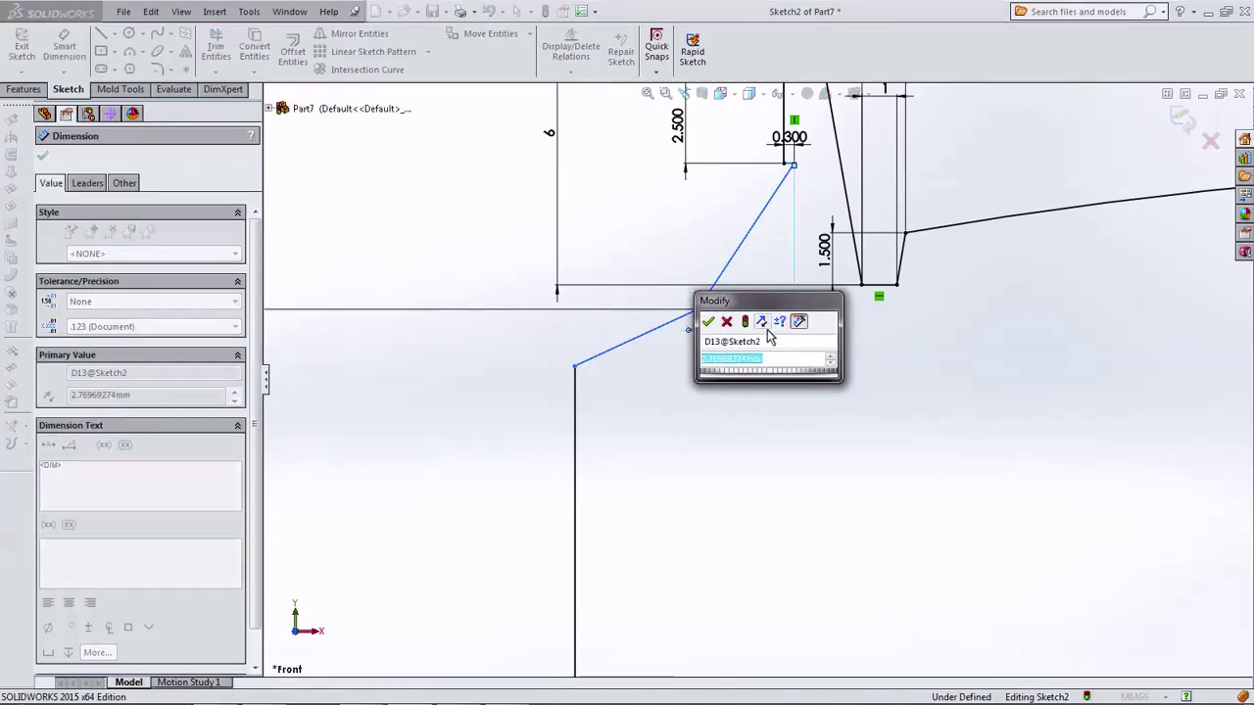
pyautogui.write('0.5')
pyautogui.press('Return')
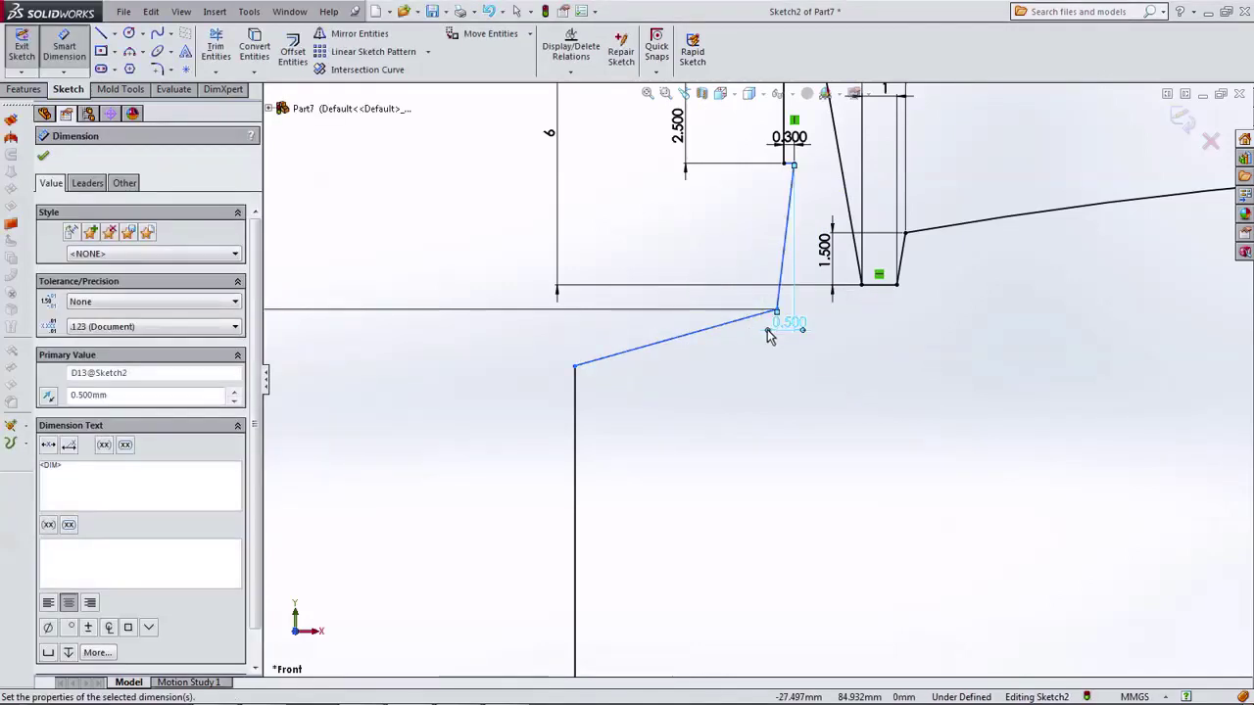
# Step: Make the short segment atop the slanted line horizontal
pyautogui.scroll(-2, 770, 219)
pyautogui.scroll(-3, 685, 206)
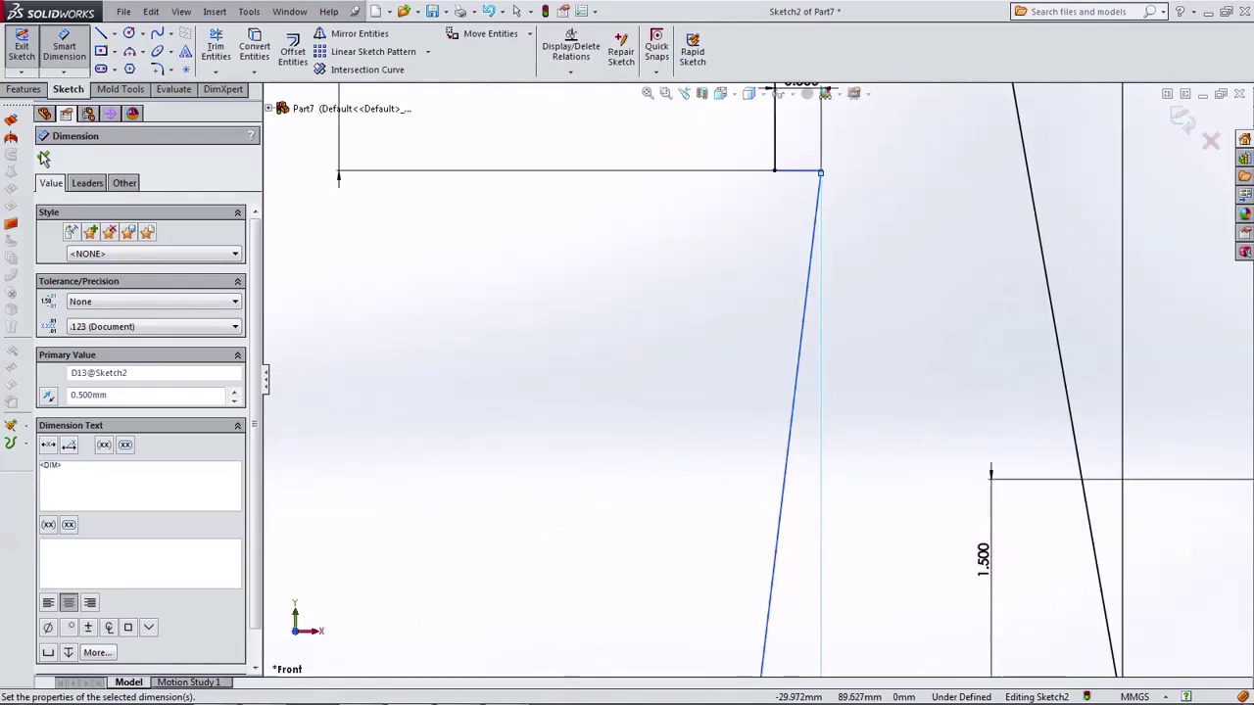
pyautogui.press('Escape')
pyautogui.click(805, 171)
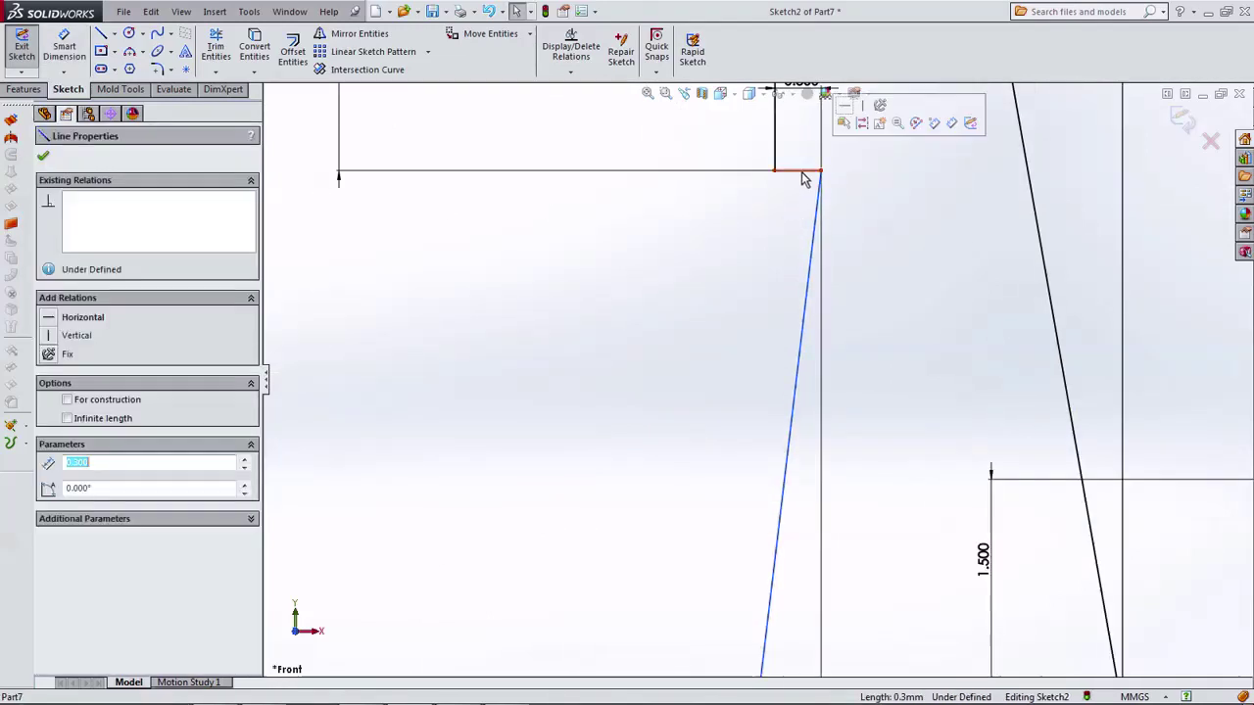
pyautogui.click(844, 112)
pyautogui.press('Escape')
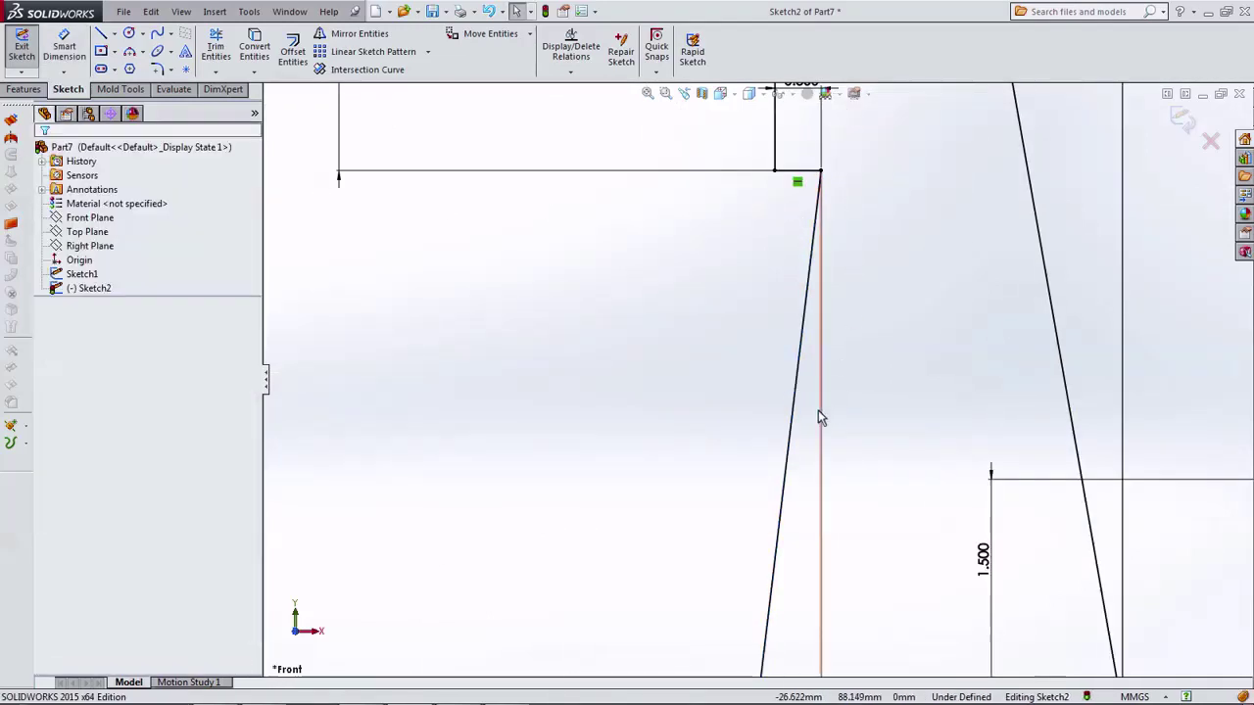
# Step: Drag the slanted line's end onto the top of the wall
pyautogui.scroll(3, 819, 411)
pyautogui.scroll(-2, 733, 510)
pyautogui.scroll(-1, 688, 457)
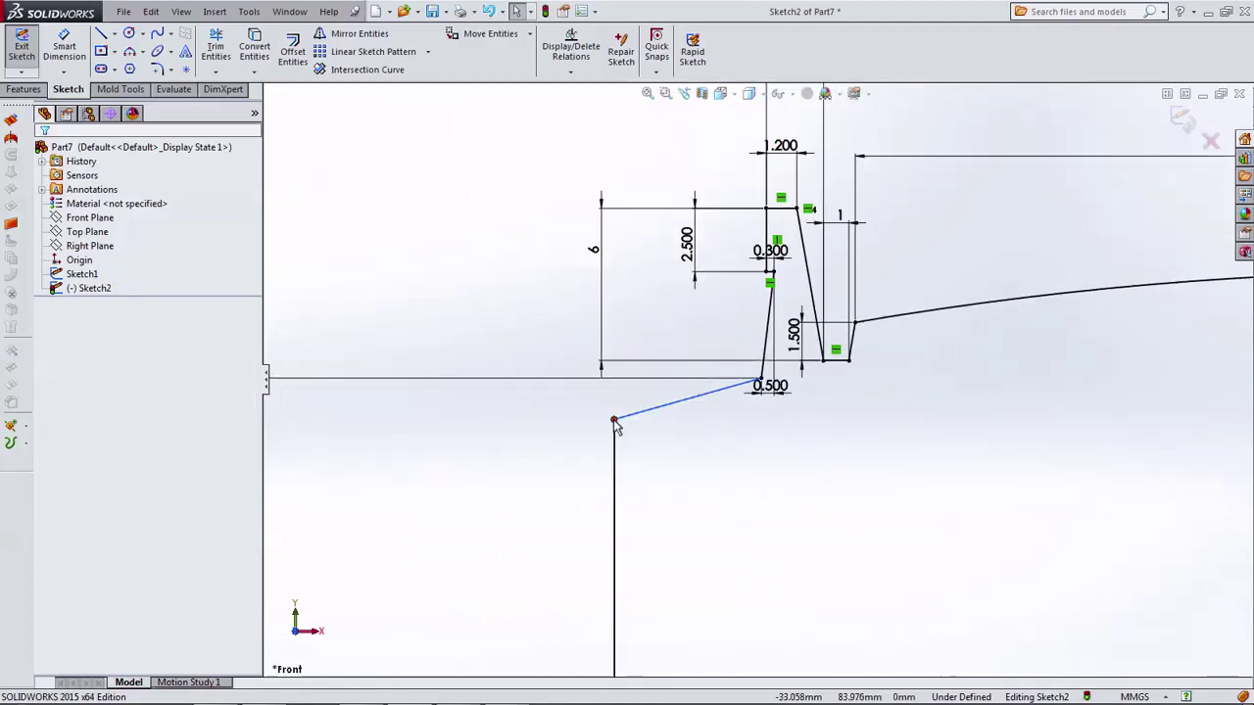
pyautogui.moveTo(615, 421); pyautogui.dragTo(614, 503)
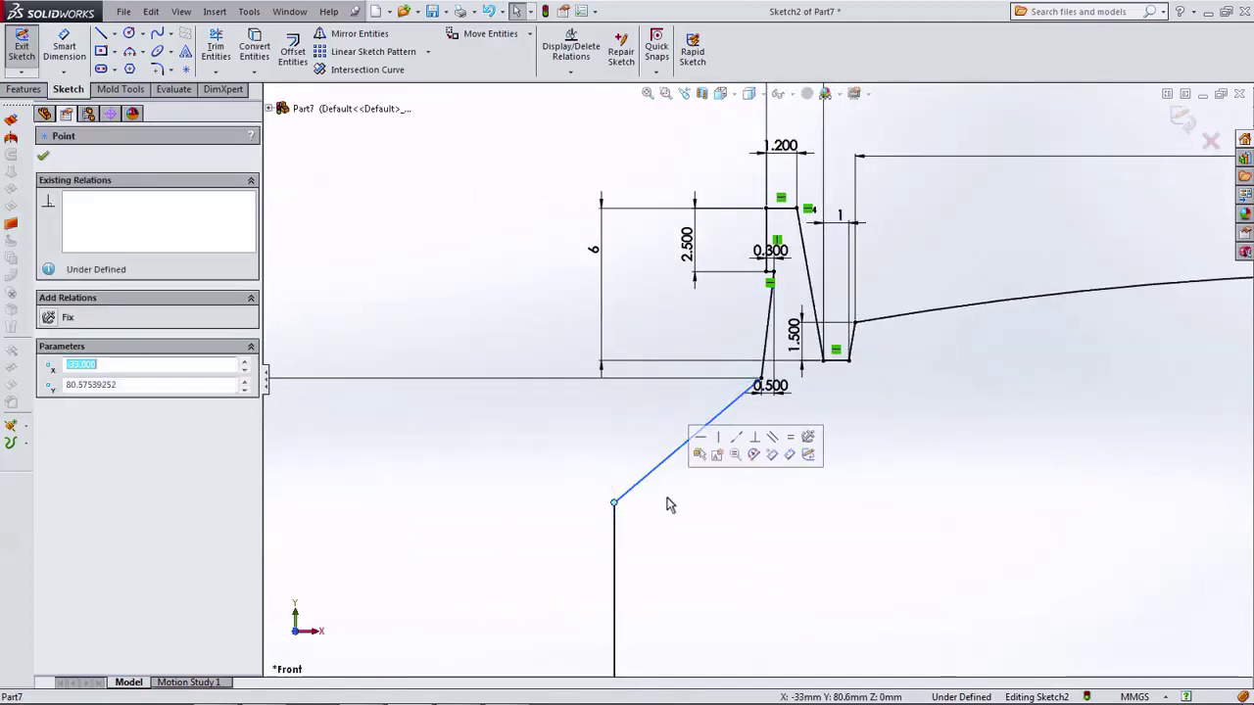
# Step: Dimension the chamfer line's vertical height as 10 mm
pyautogui.press('d')
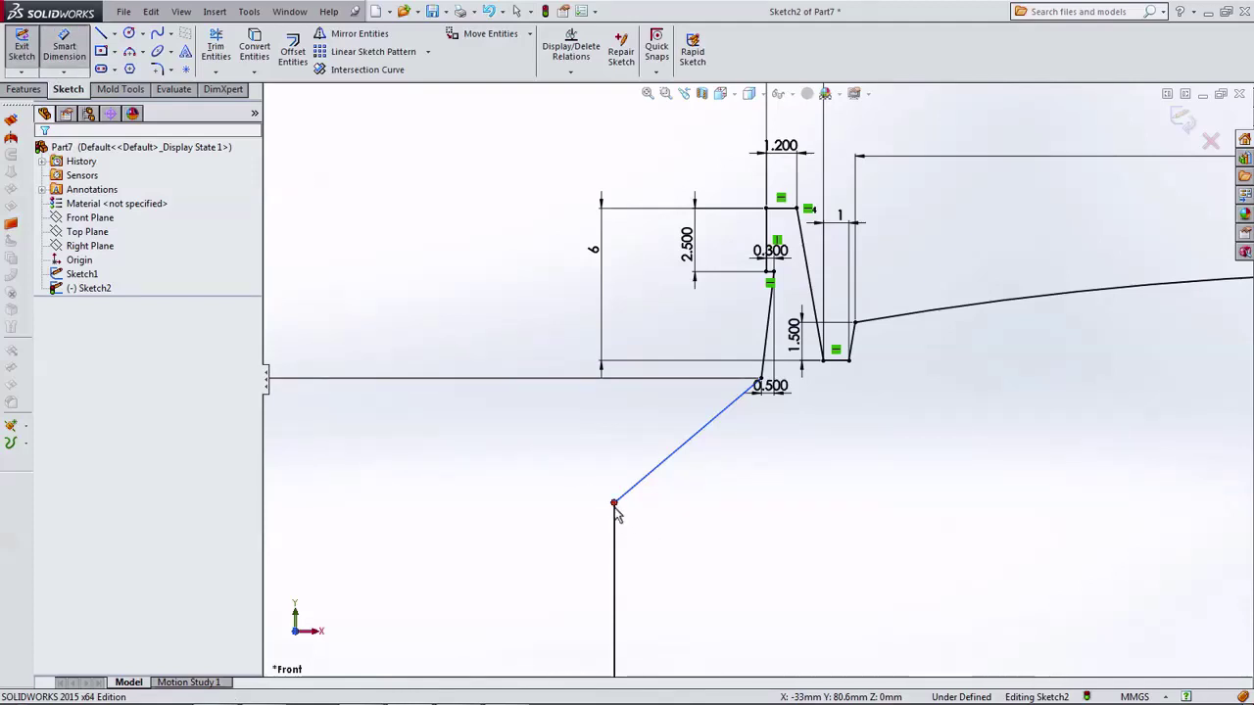
pyautogui.scroll(3, 677, 512)
pyautogui.scroll(2, 680, 512)
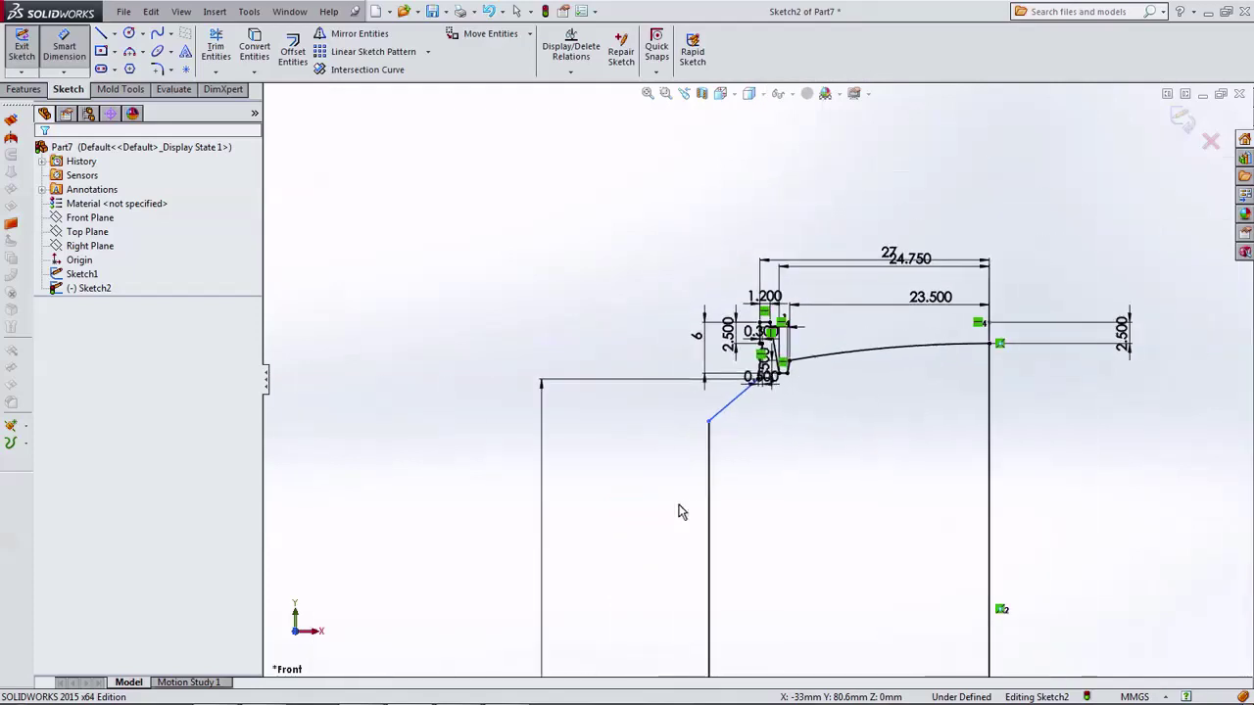
pyautogui.scroll(2, 693, 509)
pyautogui.scroll(-3, 720, 421)
pyautogui.scroll(-3, 789, 367)
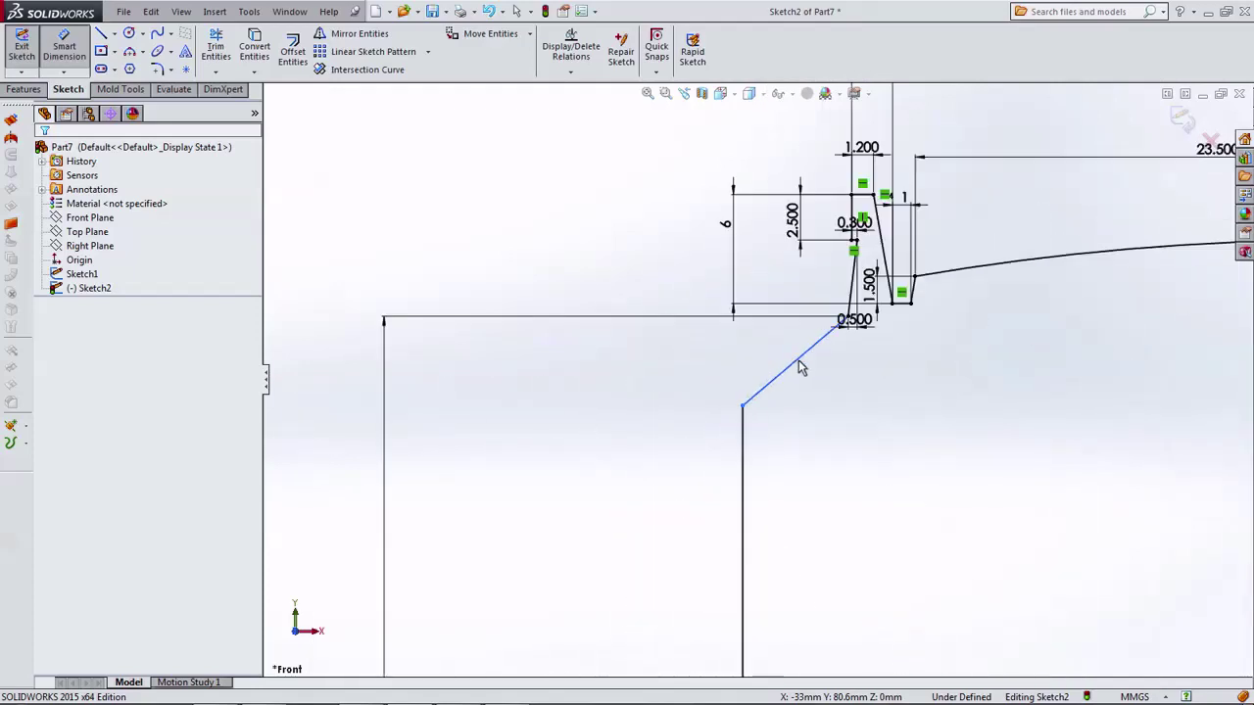
pyautogui.click(811, 348)
pyautogui.click(684, 355)
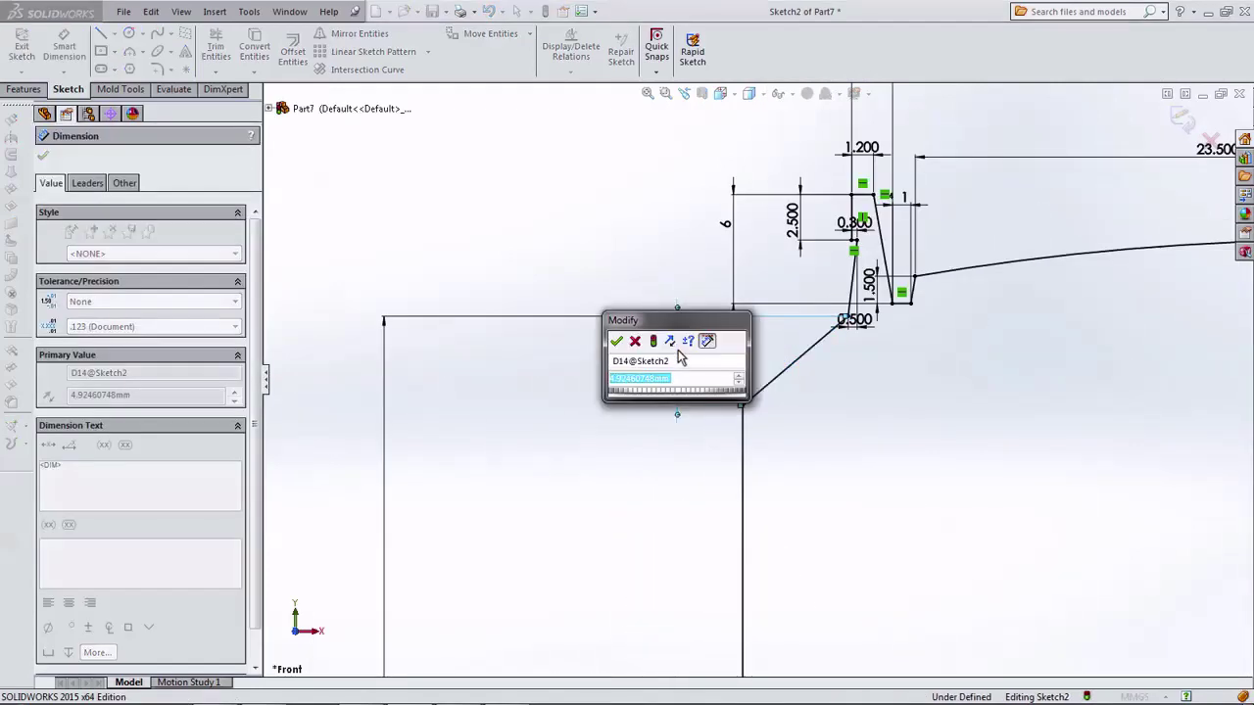
pyautogui.write('10')
pyautogui.press('Return')
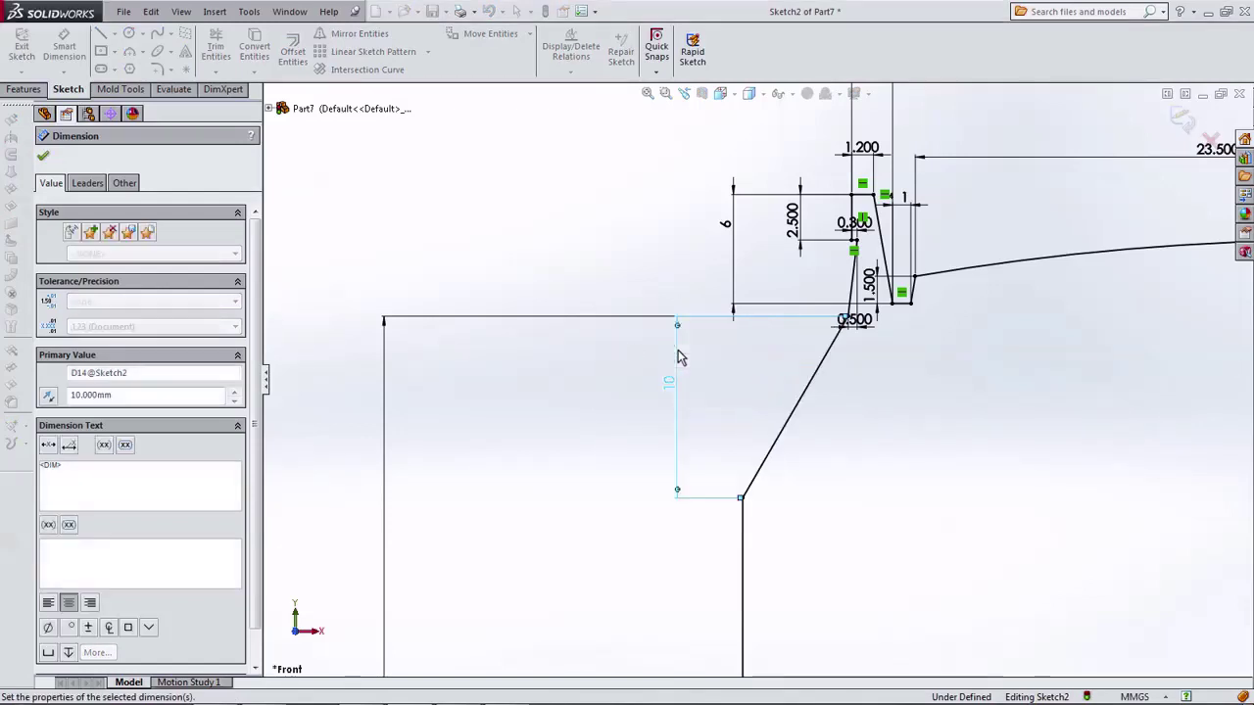
pyautogui.scroll(3, 742, 476)
pyautogui.scroll(2, 759, 501)
pyautogui.scroll(2, 764, 514)
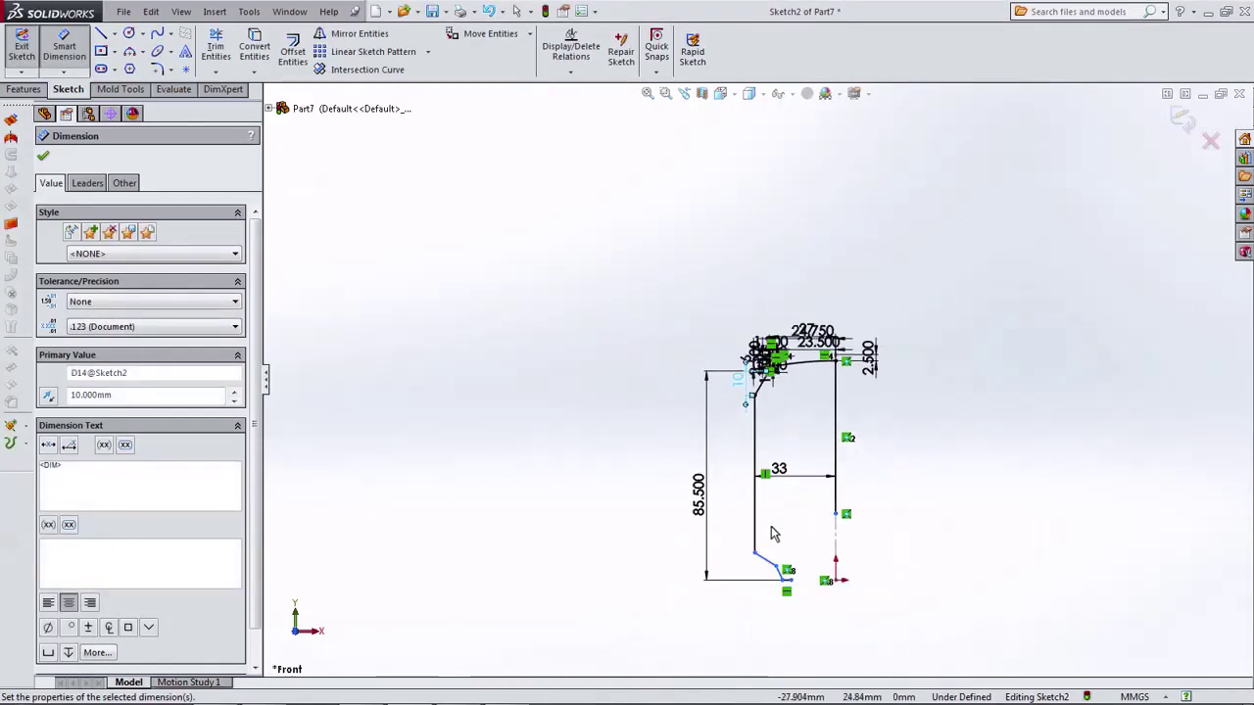
pyautogui.scroll(-4, 771, 526)
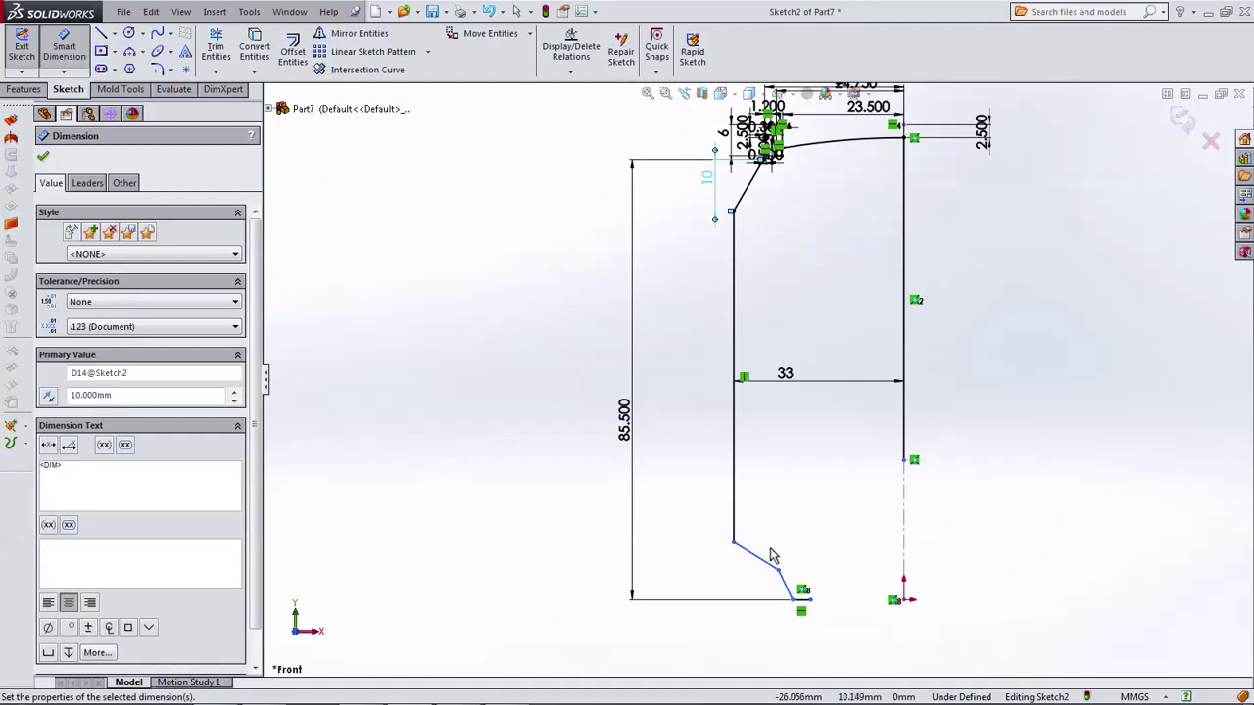
# Step: Dimension the vertical wall line's height as 67 mm
pyautogui.click(738, 486)
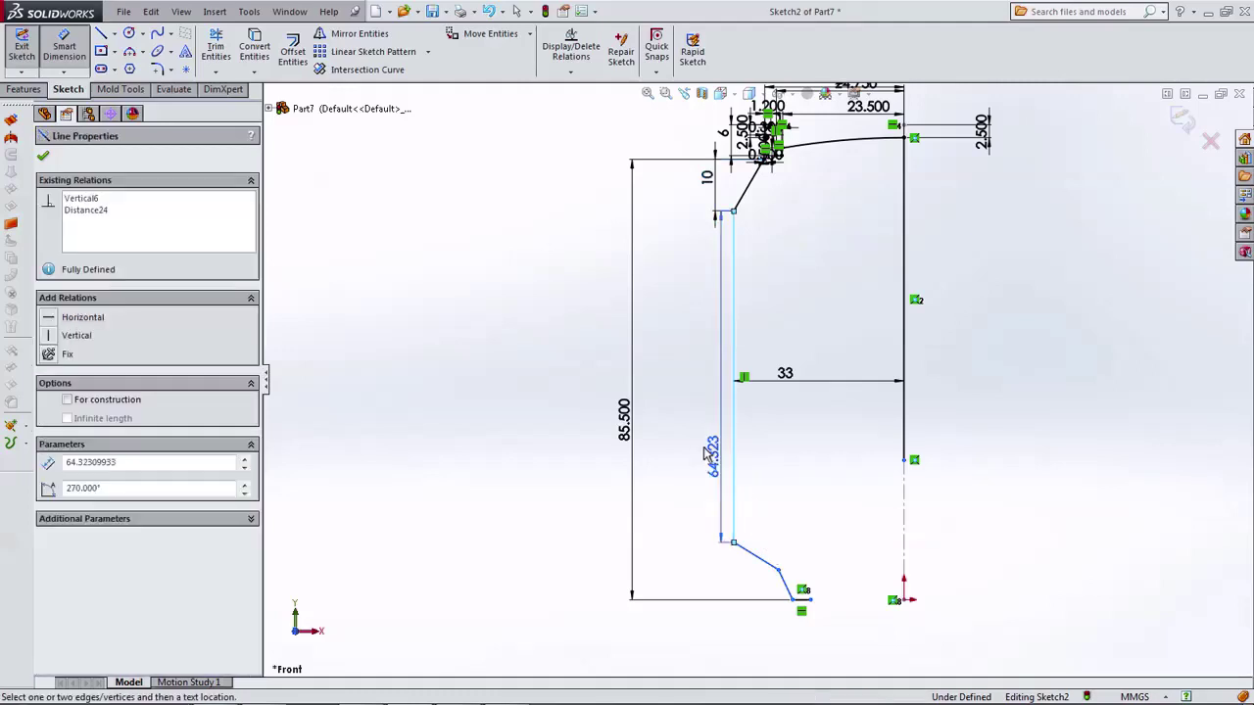
pyautogui.click(695, 451)
pyautogui.write('67')
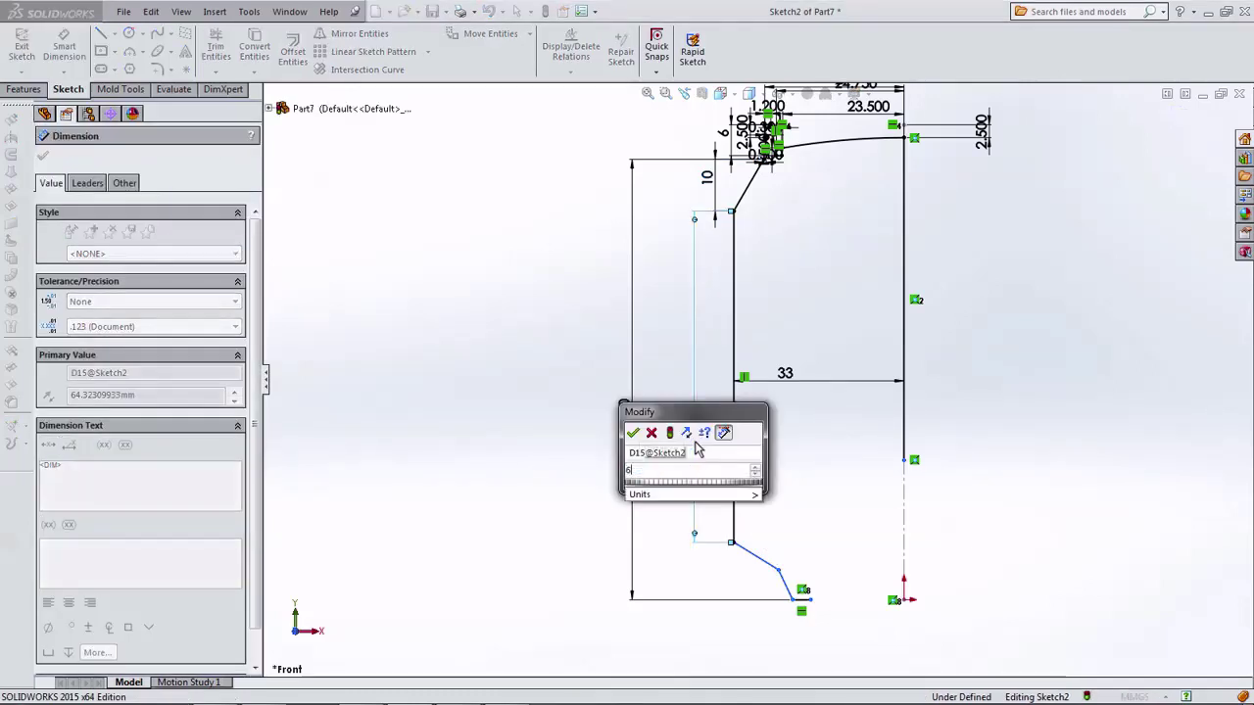
pyautogui.click(633, 432)
# Step: Set the lower wall corner's distance from the centreline to 525/2
pyautogui.scroll(-3, 769, 564)
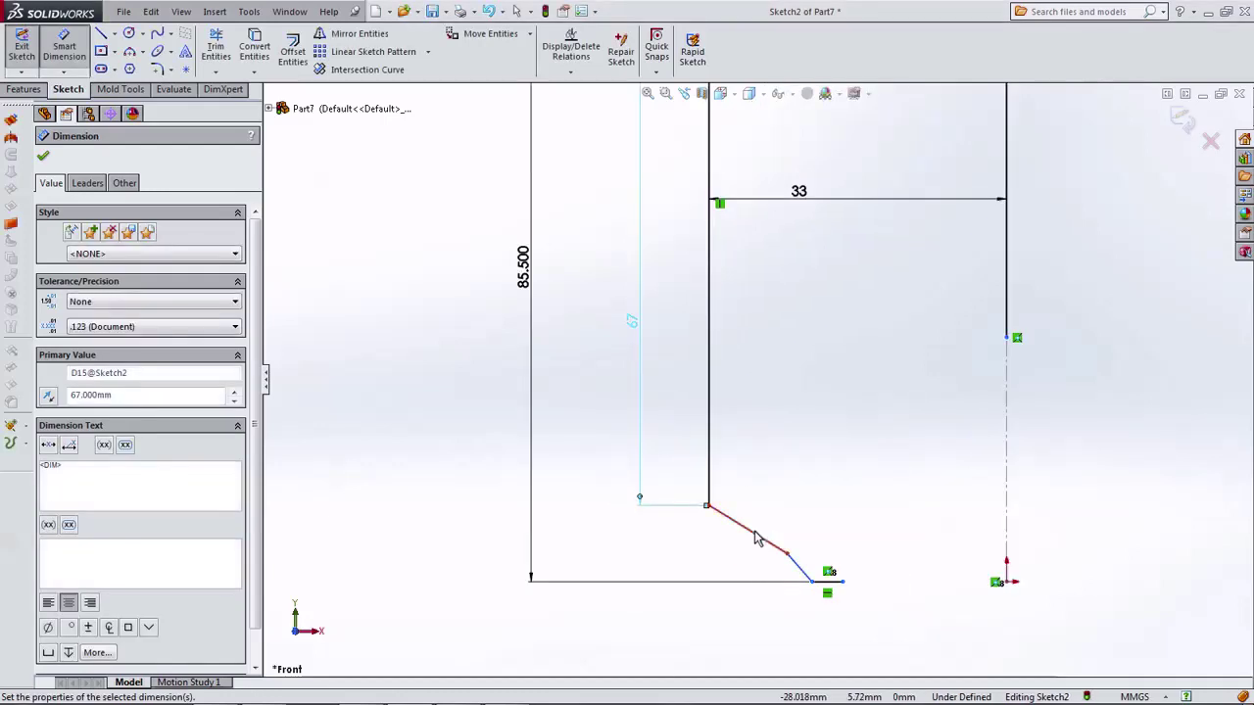
pyautogui.scroll(-1, 845, 553)
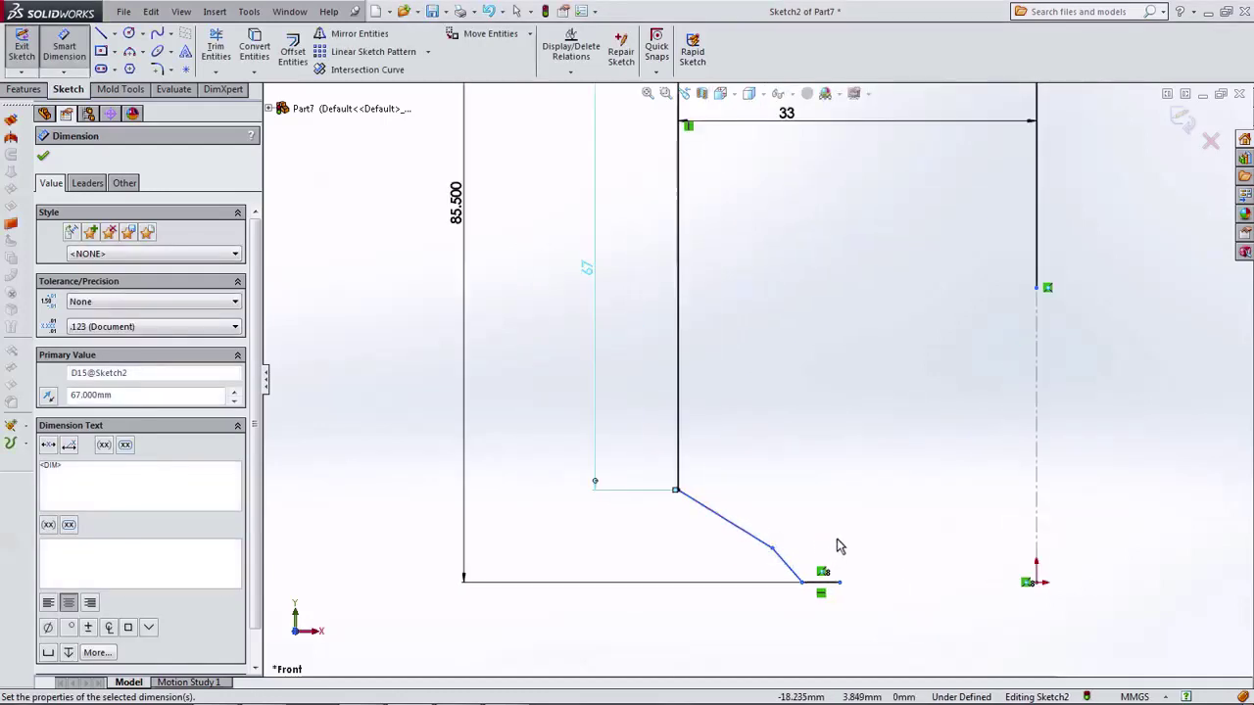
pyautogui.click(771, 550)
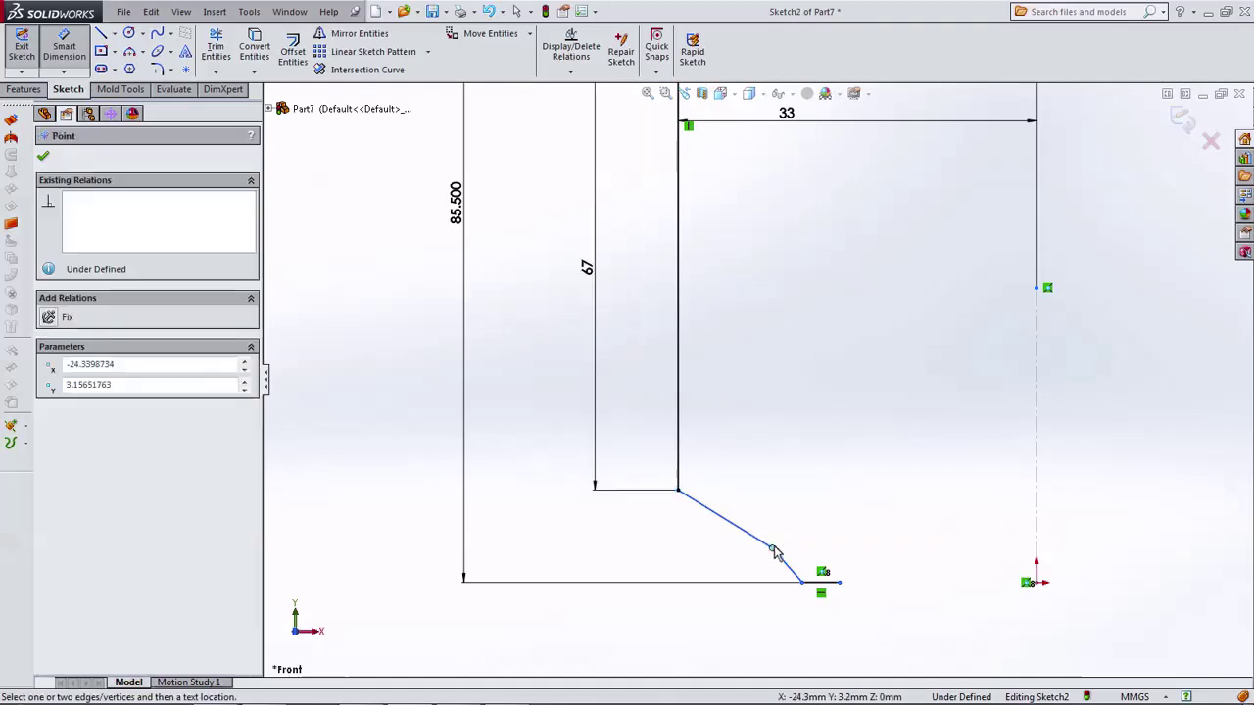
pyautogui.click(1039, 499)
pyautogui.click(919, 445)
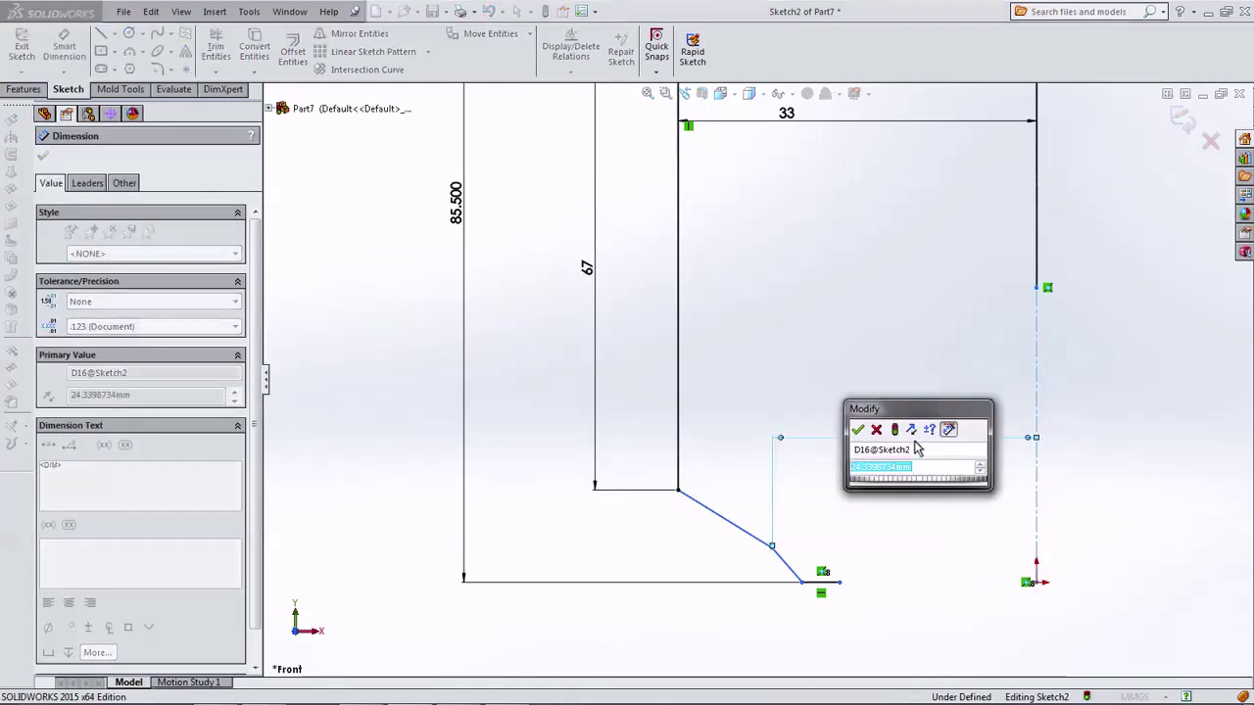
pyautogui.write('5')
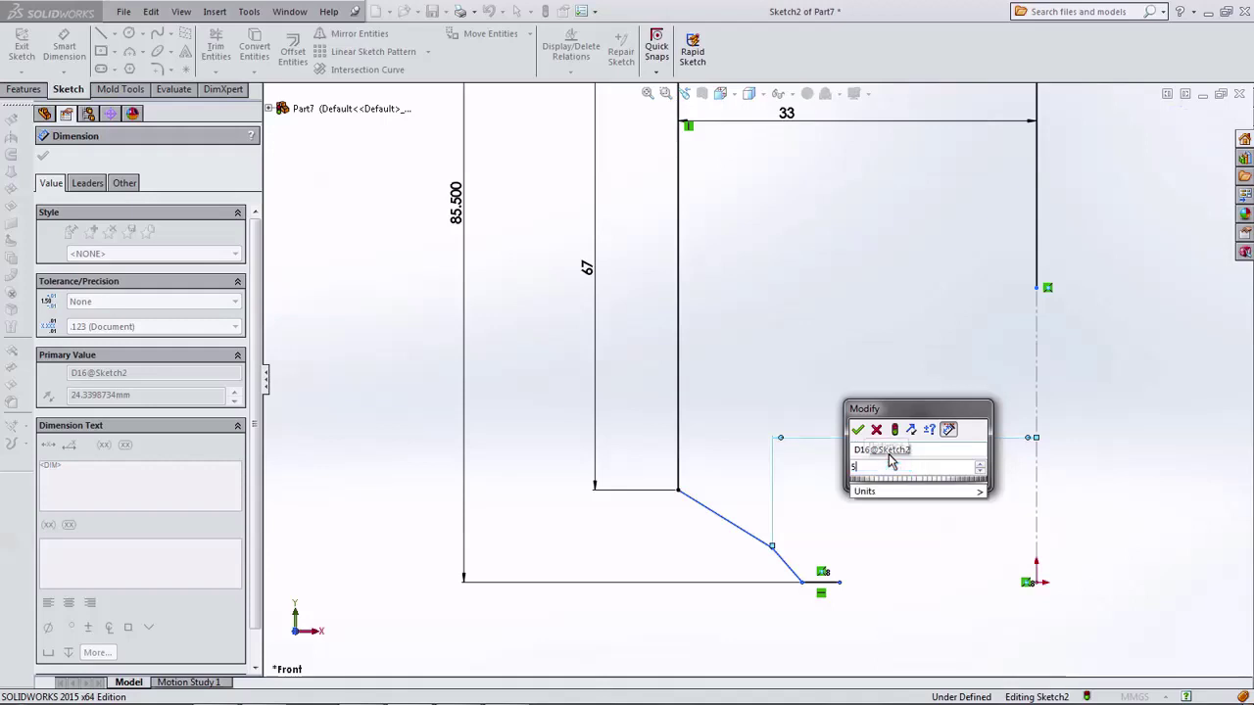
pyautogui.write('25/2')
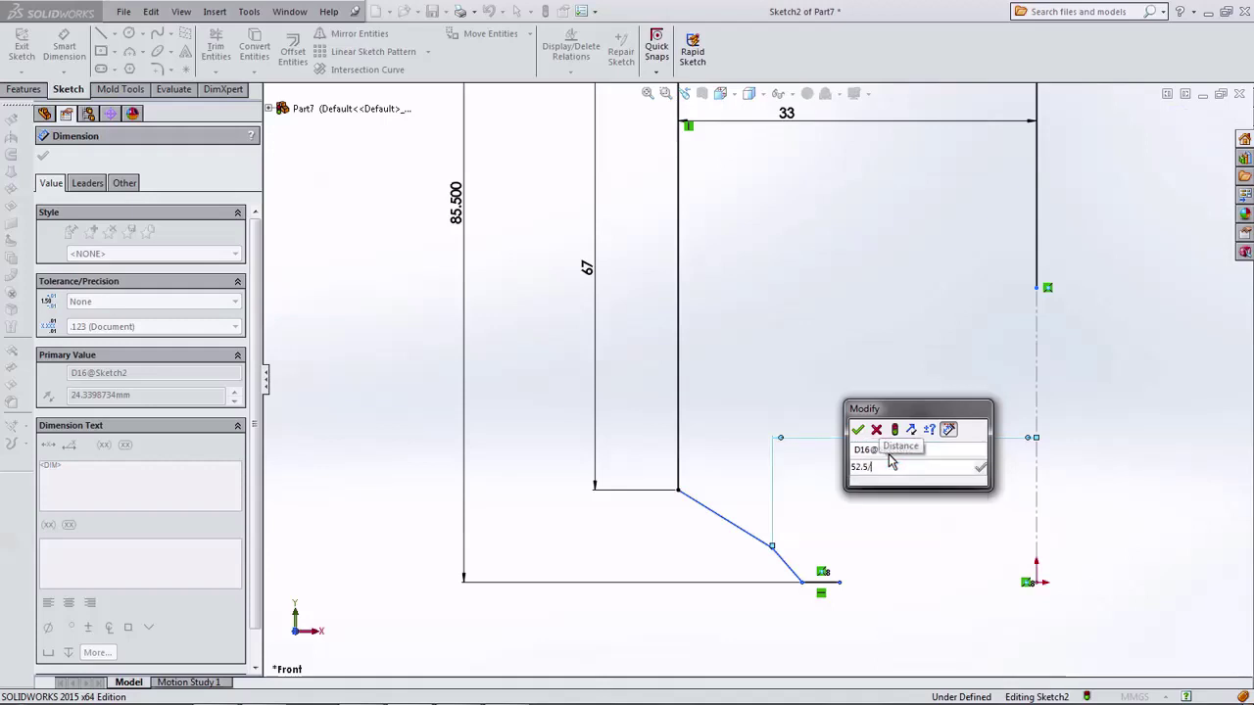
pyautogui.press('Return')
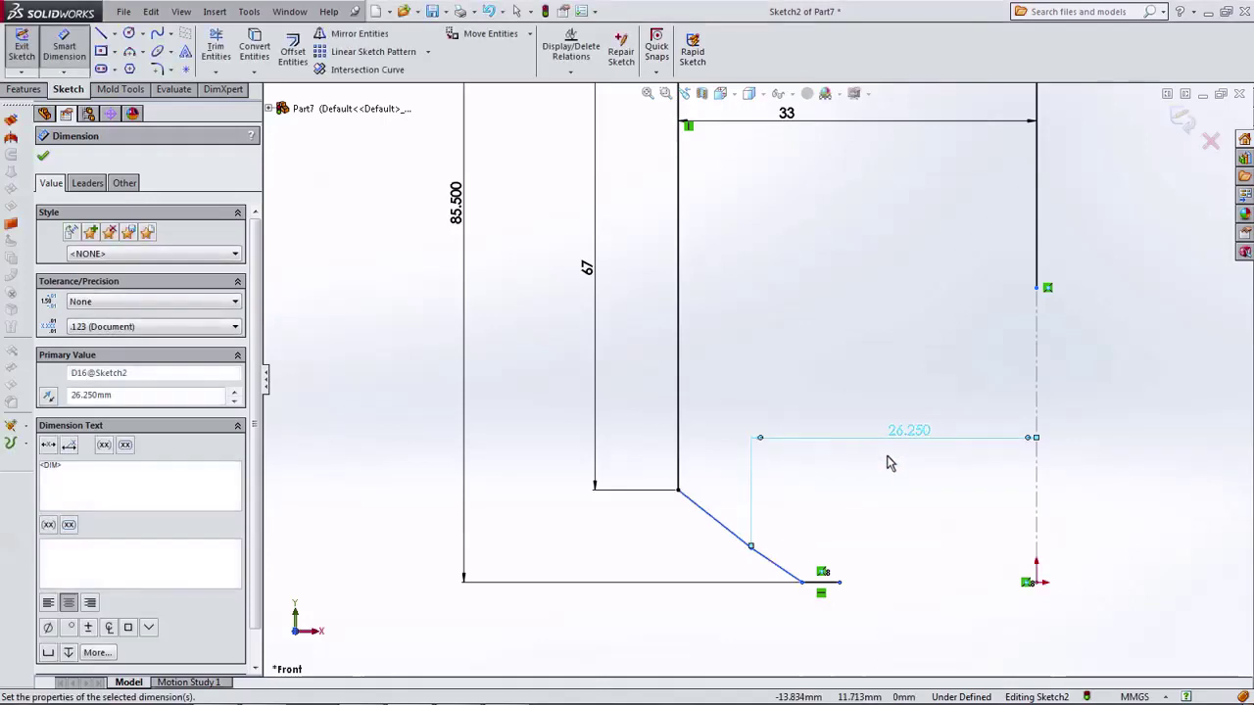
# Step: Give the lower slanted line a 3 mm height and a 2 mm width
pyautogui.click(768, 567)
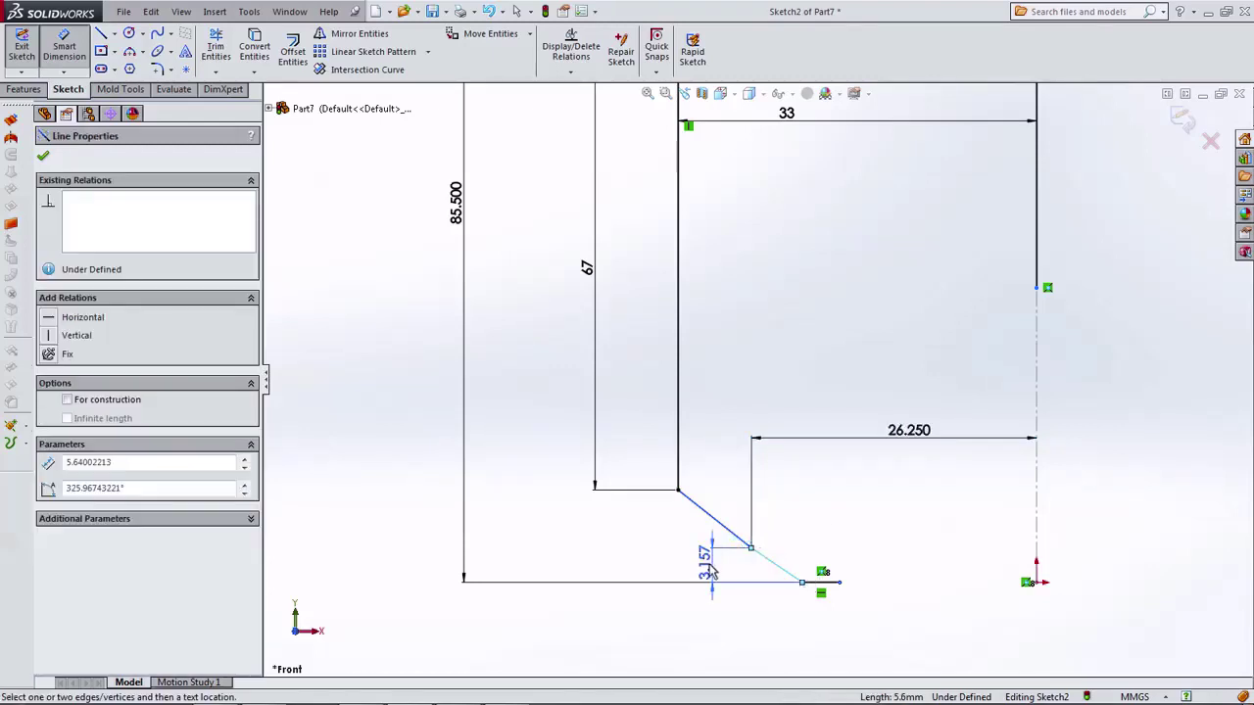
pyautogui.click(690, 563)
pyautogui.write('3')
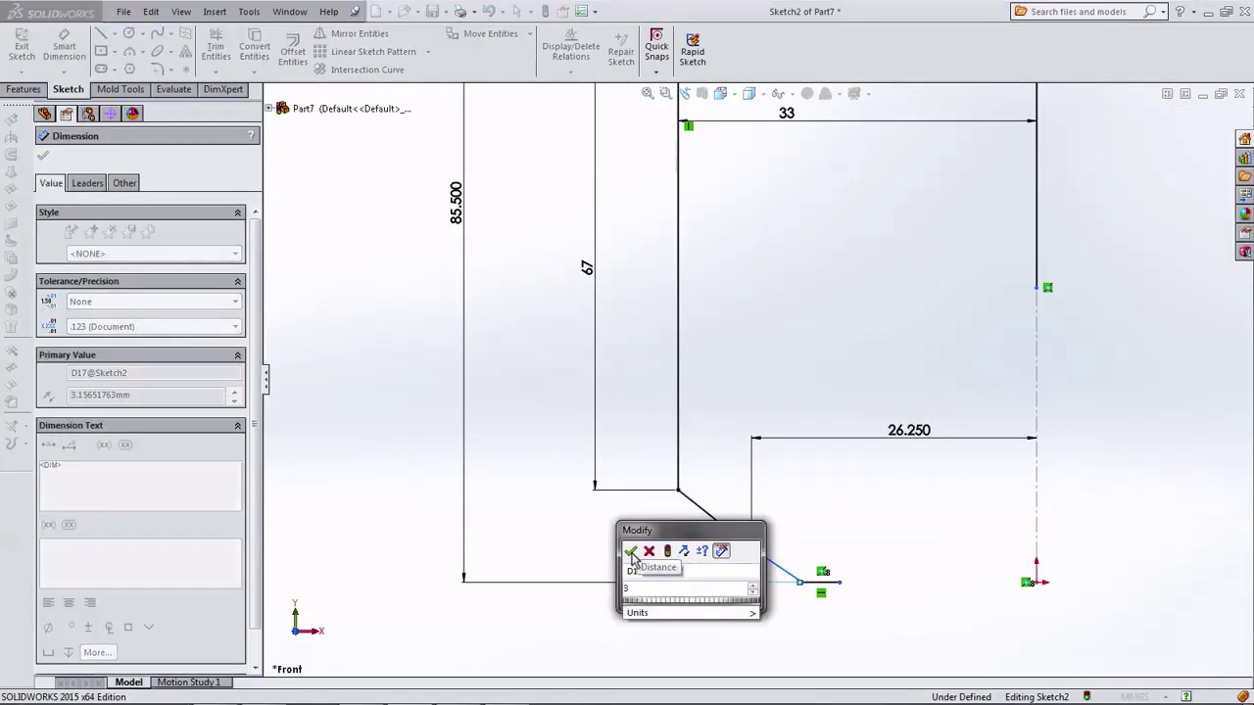
pyautogui.press('Return')
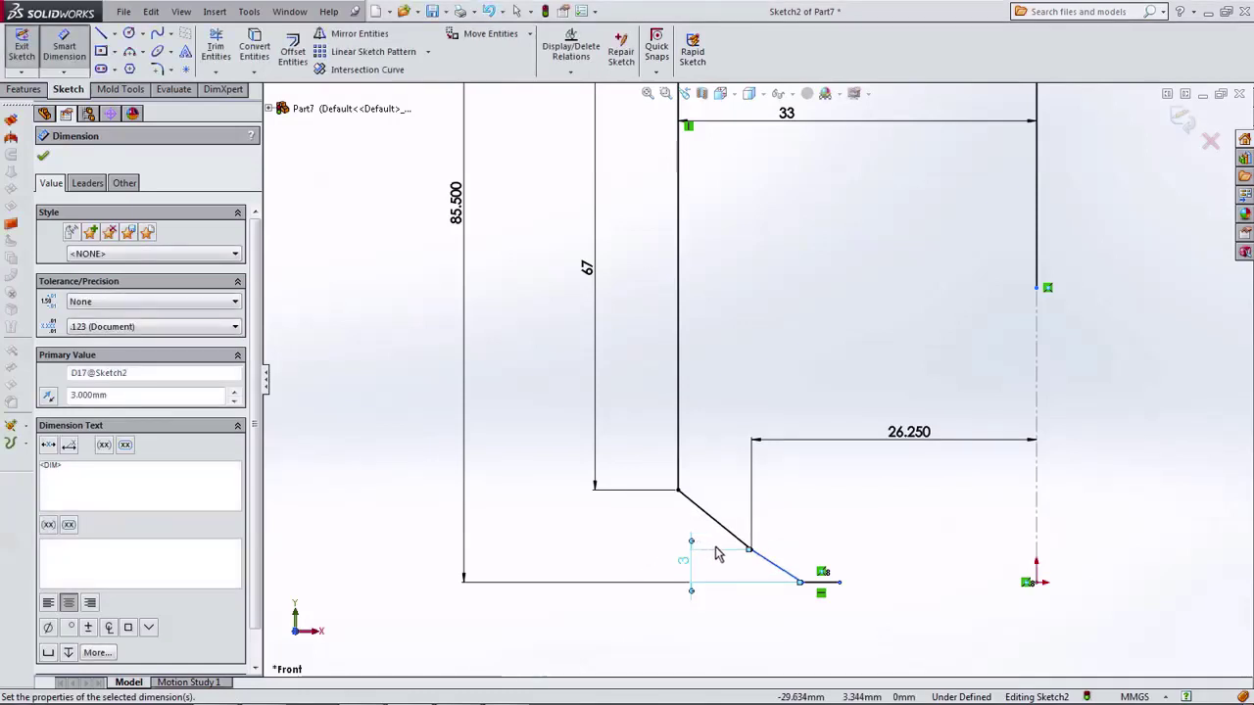
pyautogui.click(802, 583)
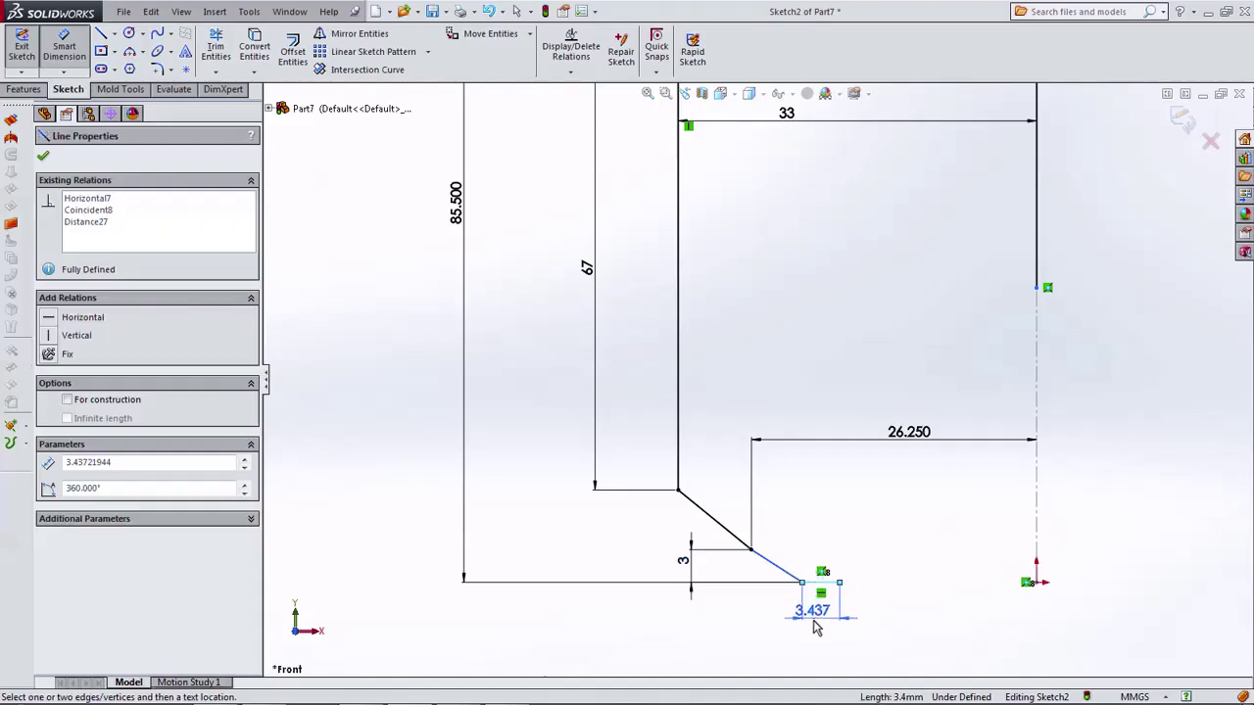
pyautogui.click(774, 603)
pyautogui.write('2')
pyautogui.click(751, 613)
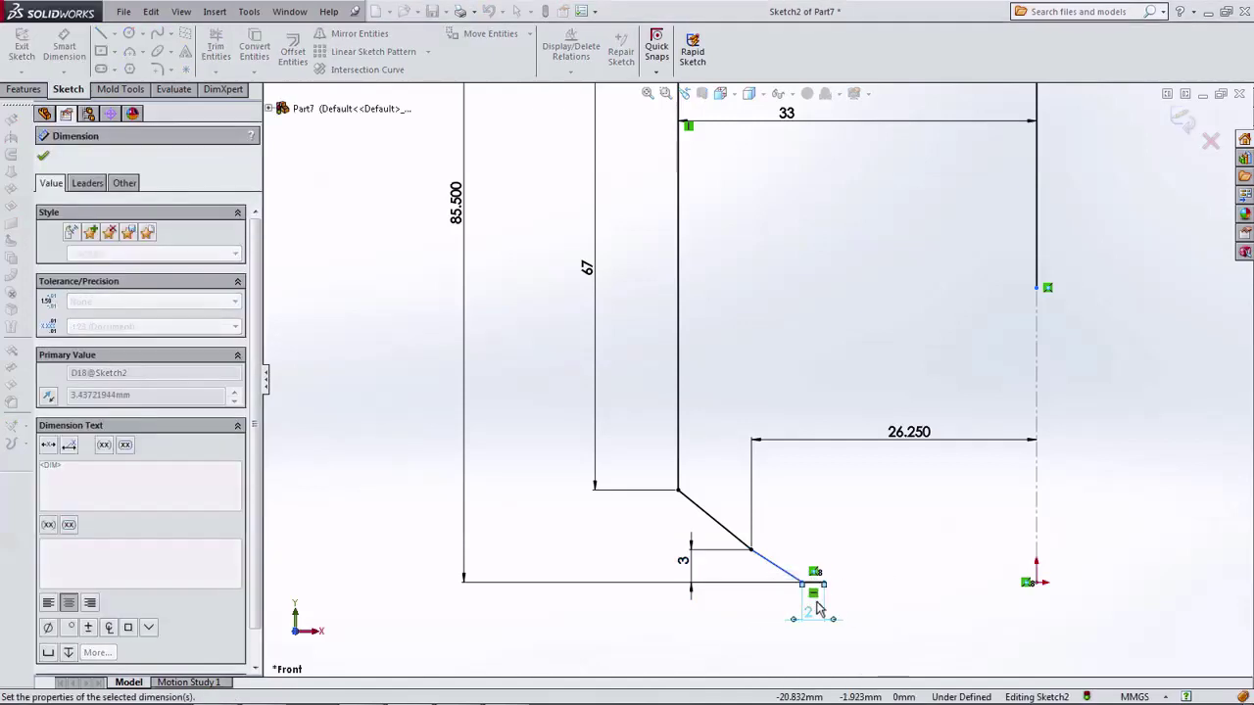
# Step: Set the base endpoint's distance from the axis to 46.5/2
pyautogui.click(827, 586)
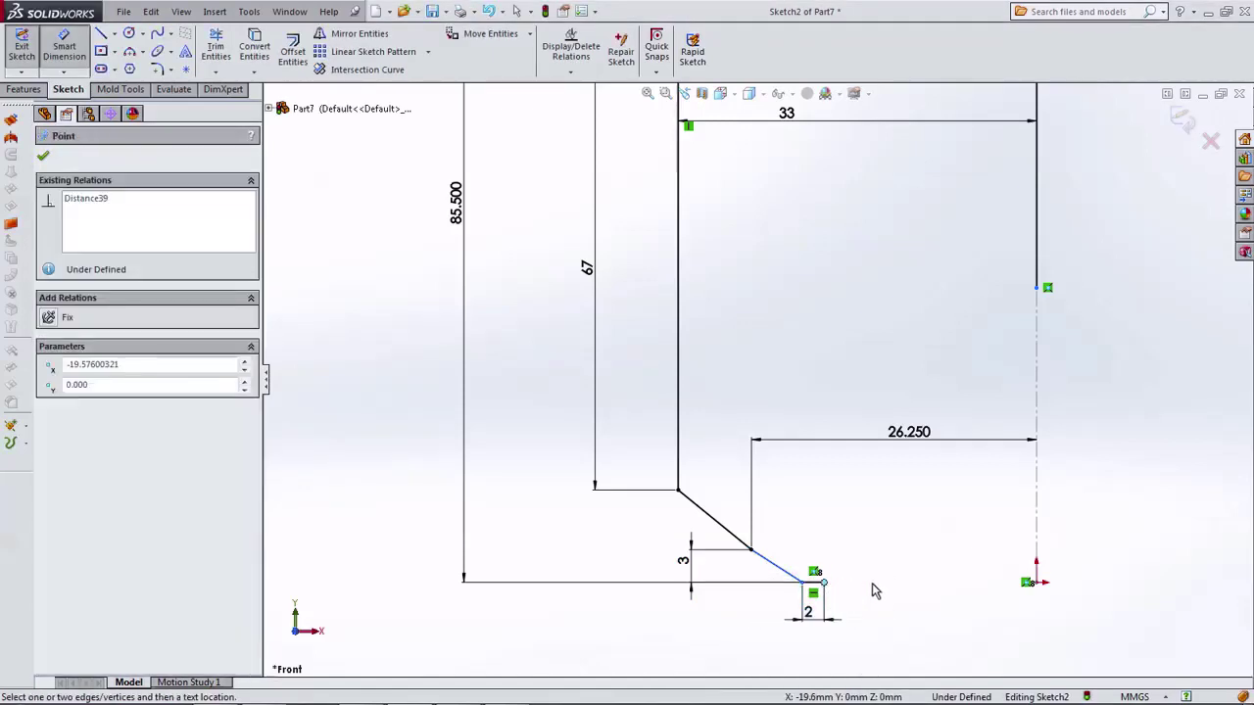
pyautogui.click(1036, 546)
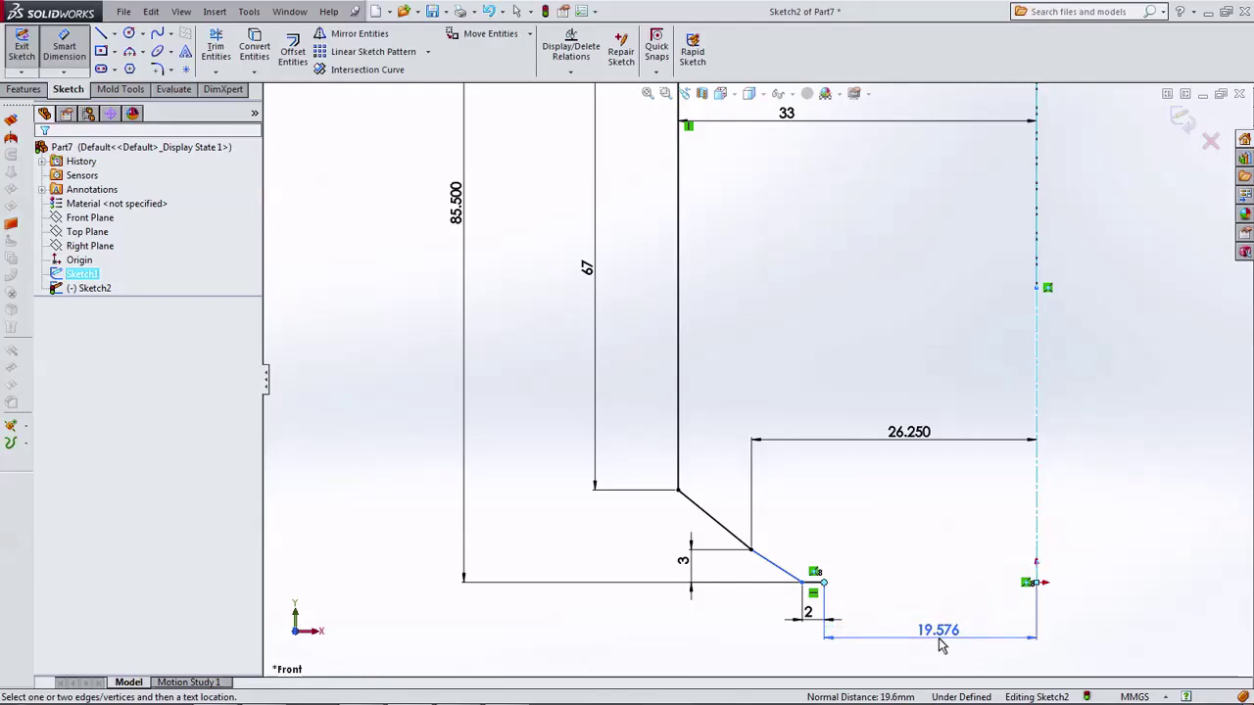
pyautogui.click(940, 645)
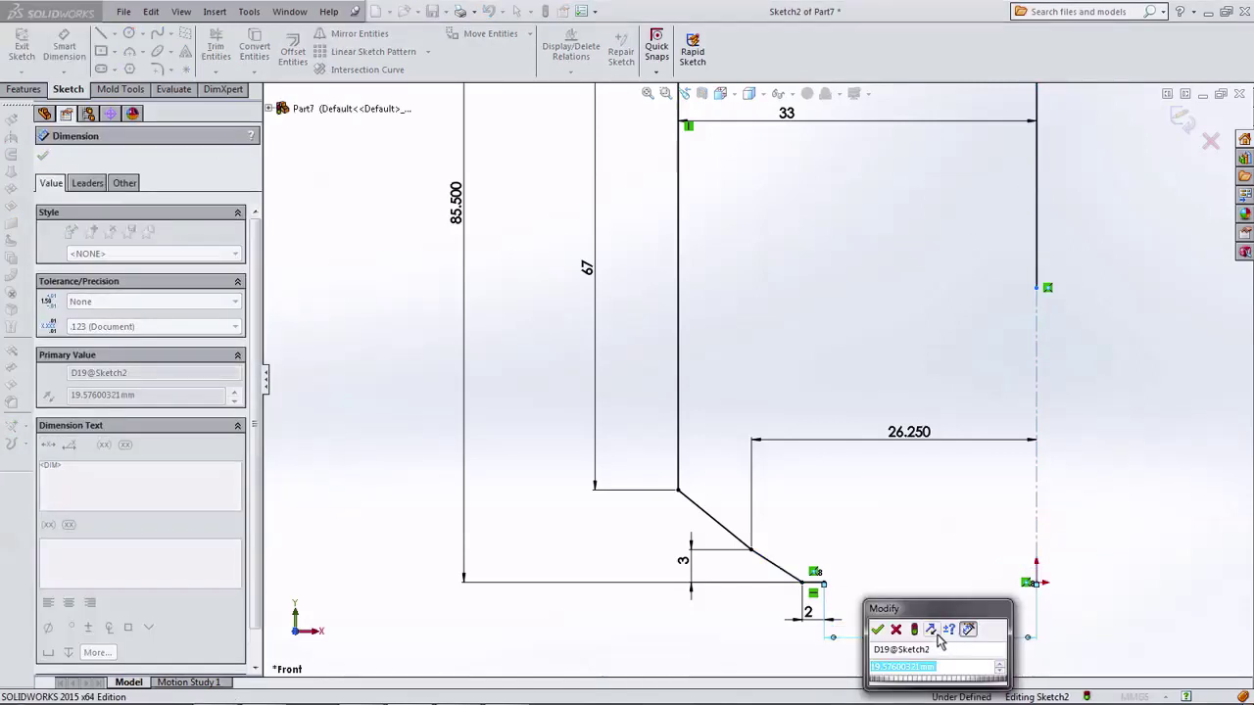
pyautogui.write('46.5/2')
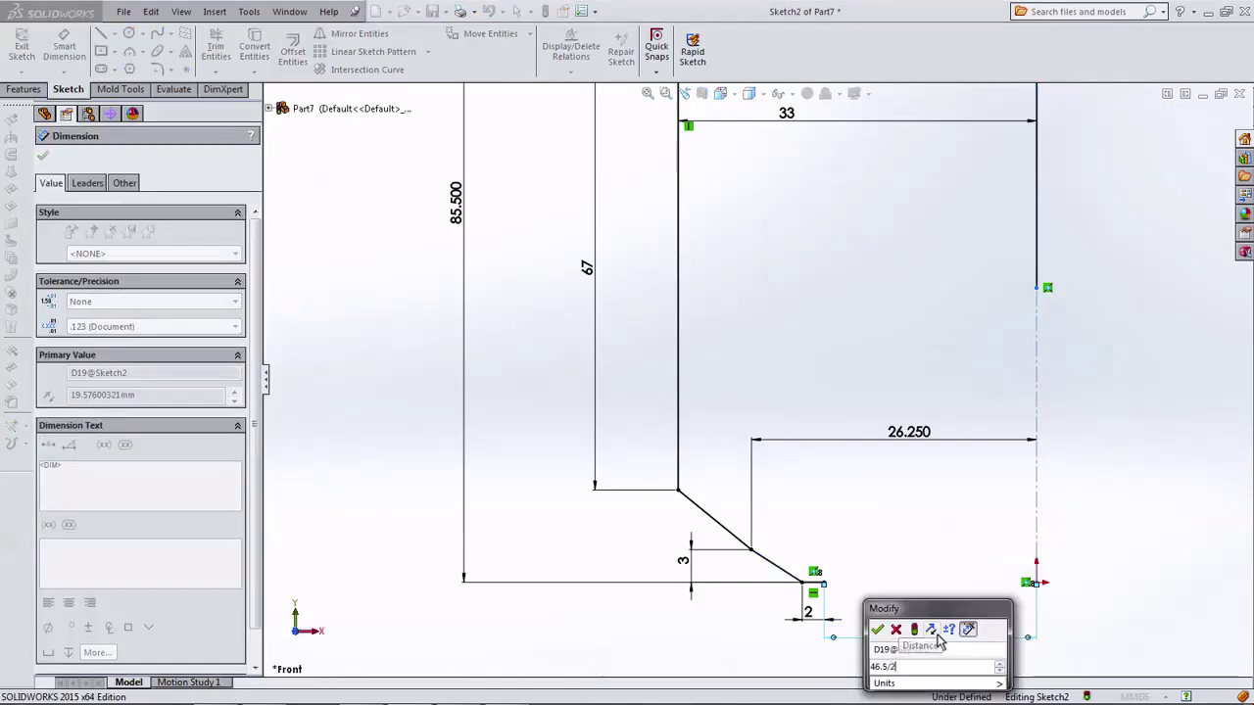
pyautogui.press('Return')
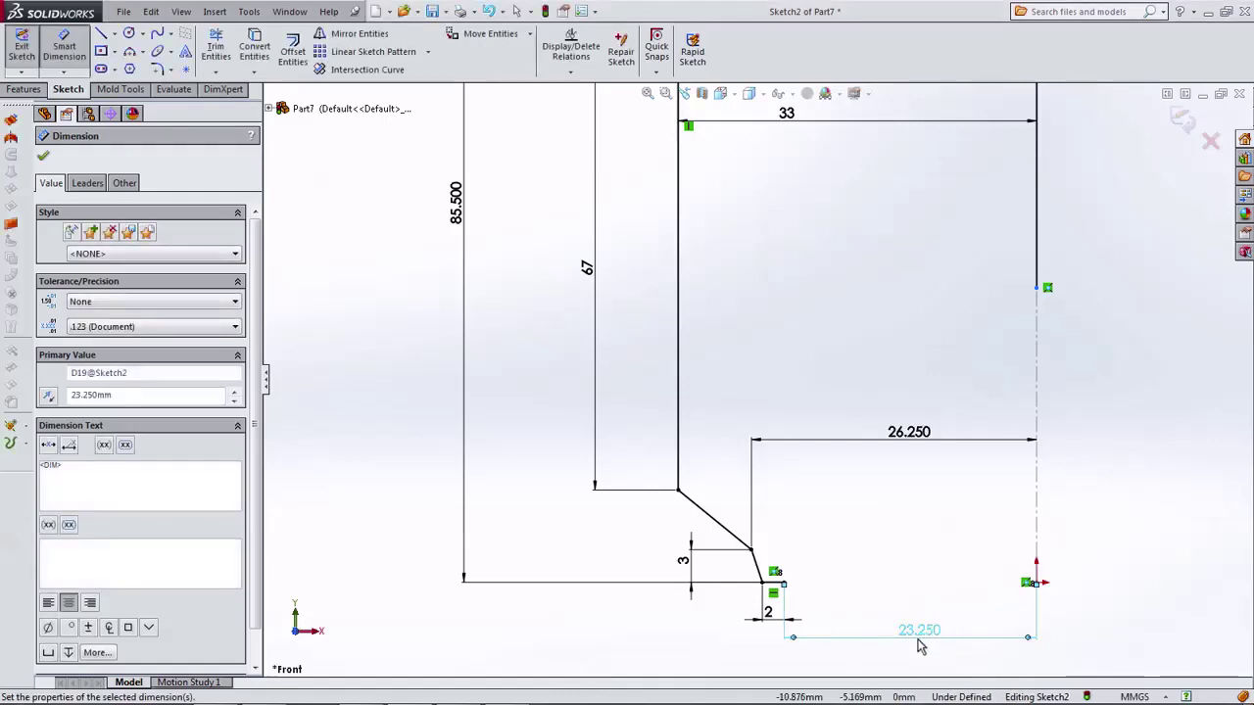
# Step: Draw a single line rising up and right from the base endpoint
pyautogui.click(101, 34)
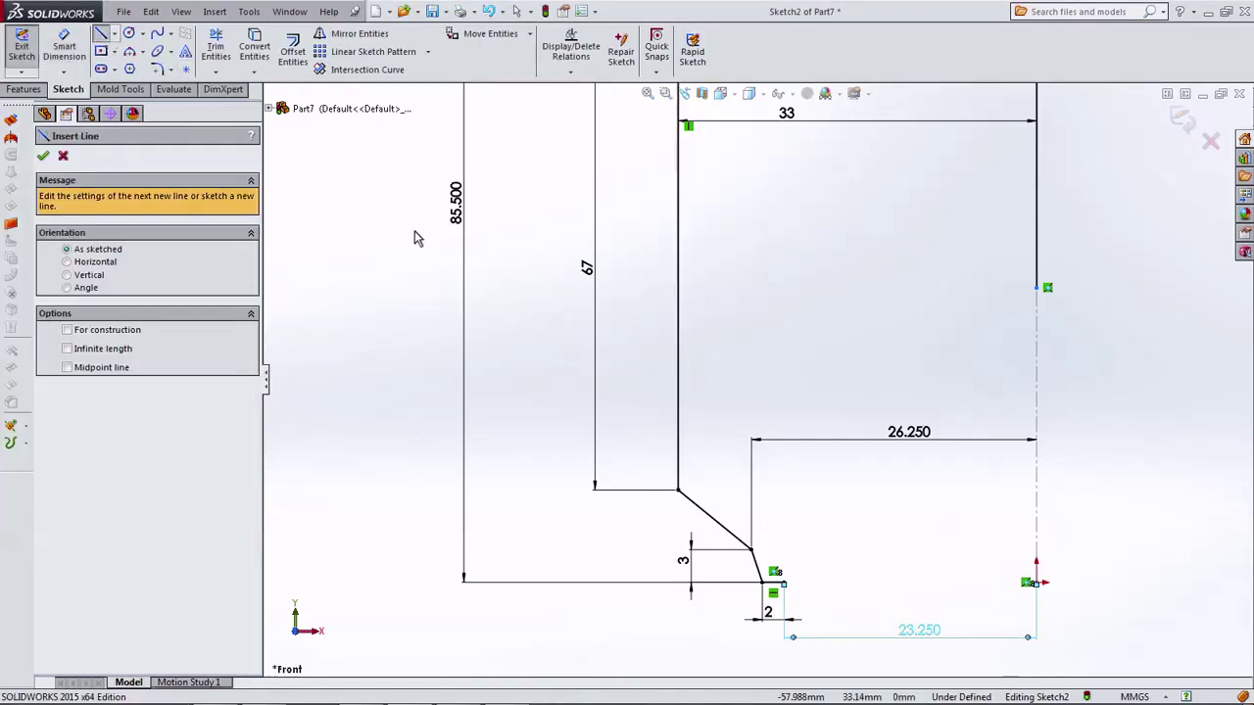
pyautogui.click(783, 583)
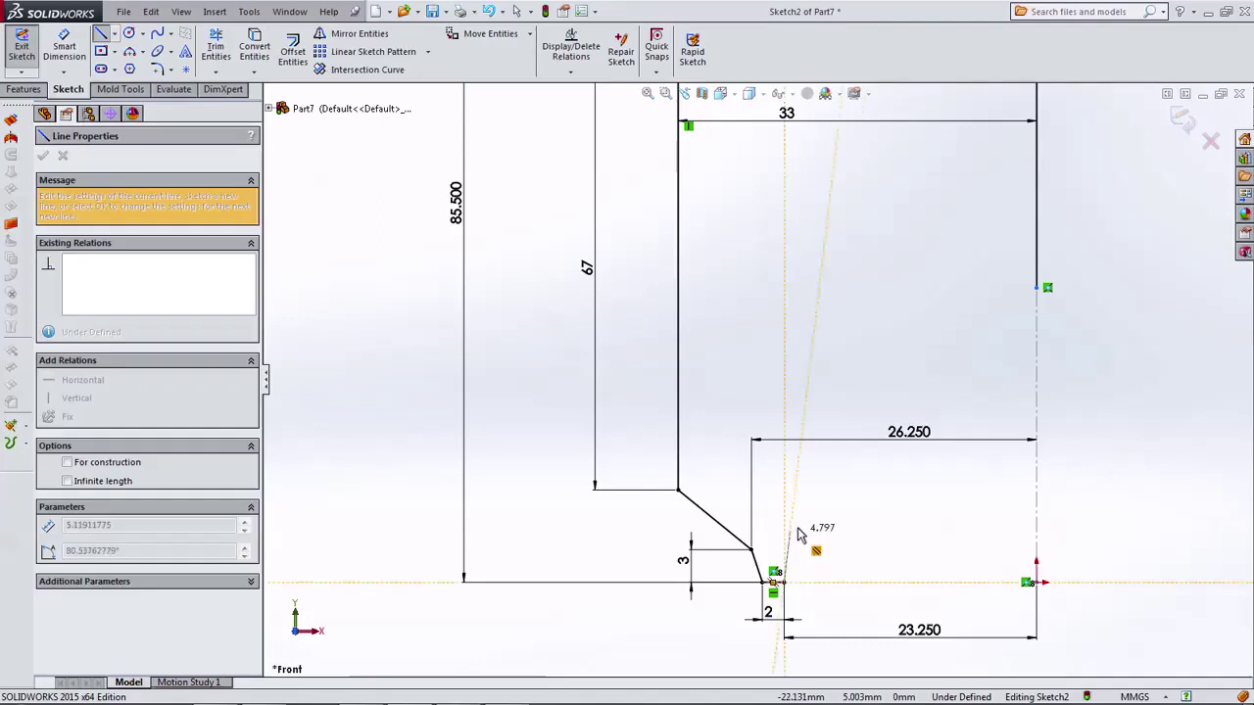
pyautogui.click(804, 529)
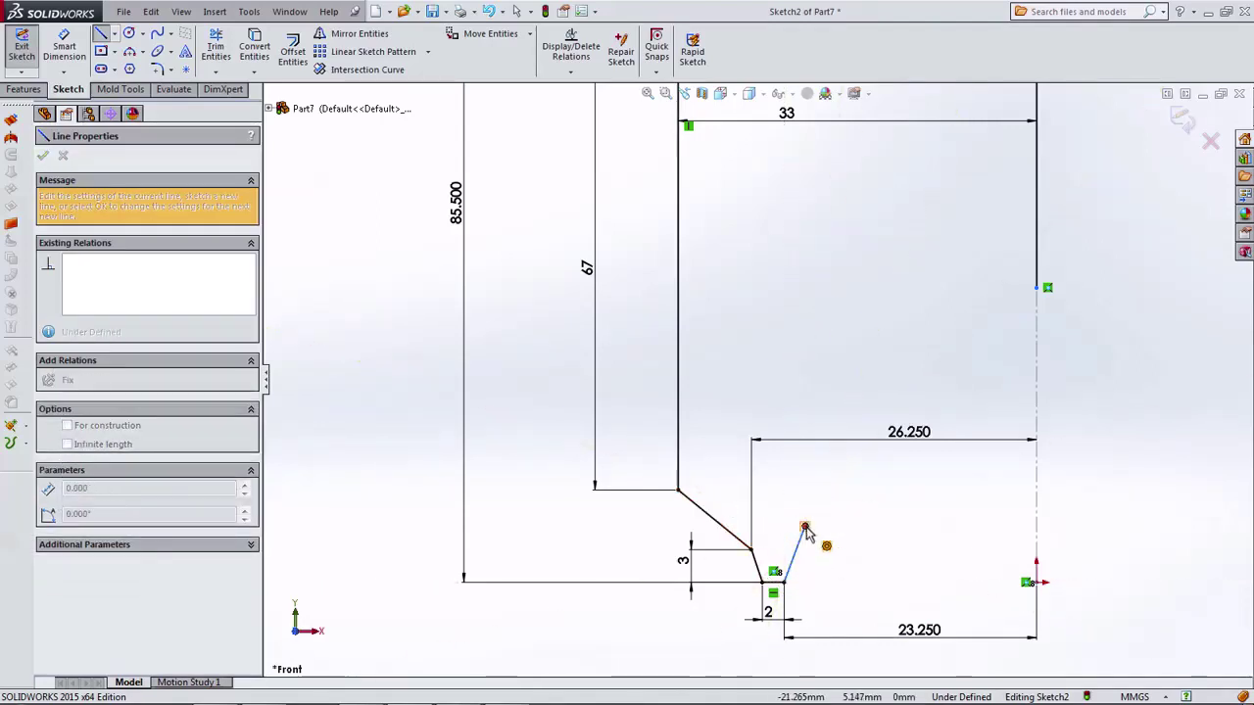
pyautogui.press('Escape')
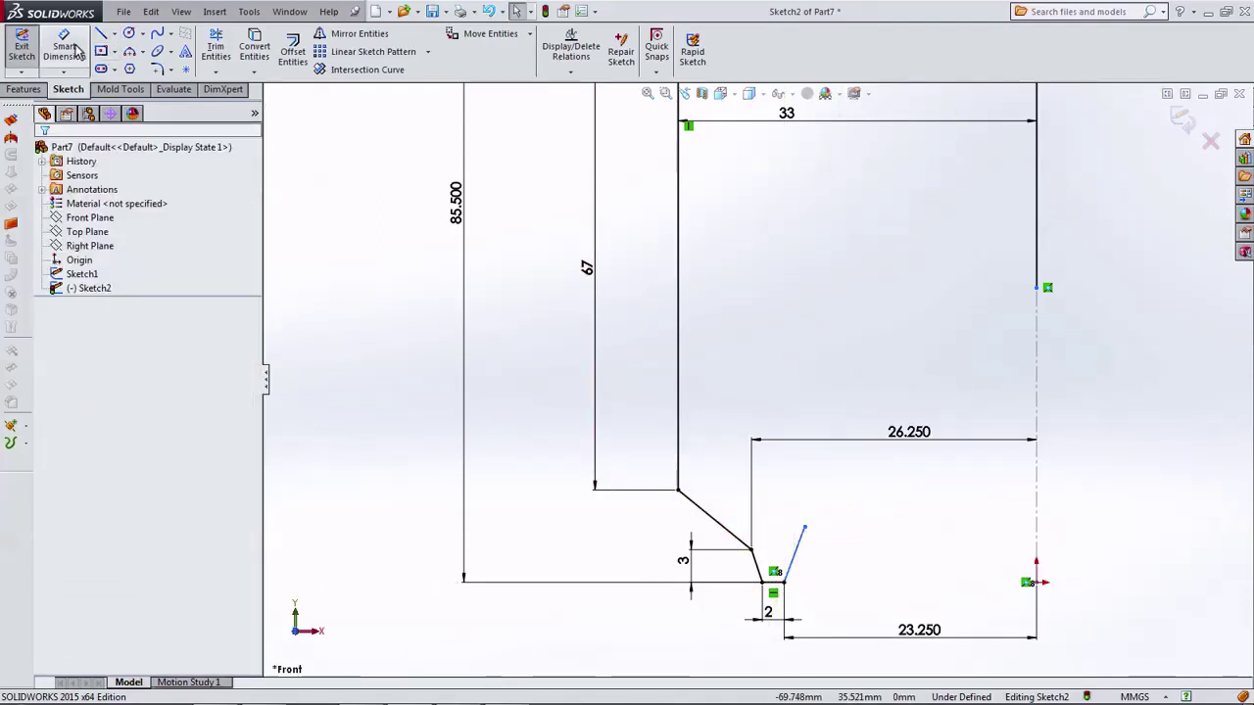
# Step: Dimension the new slanted line 4 mm high and 2 mm wide
pyautogui.click(793, 555)
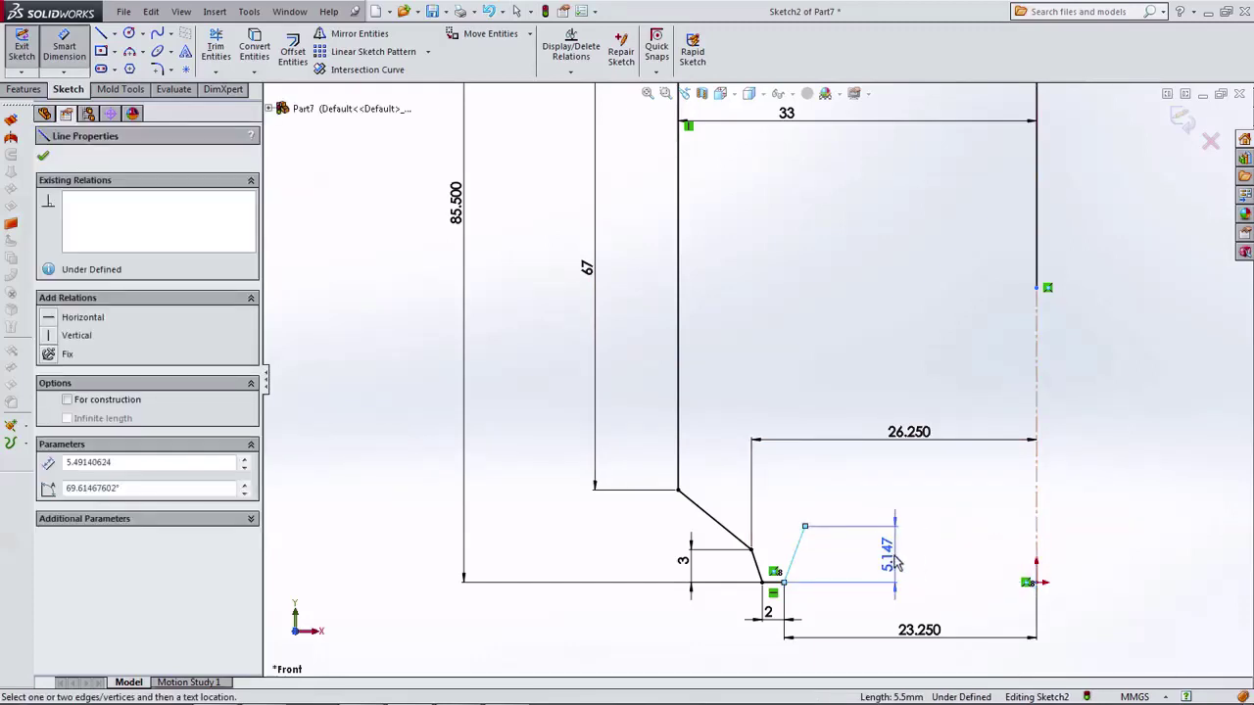
pyautogui.click(891, 559)
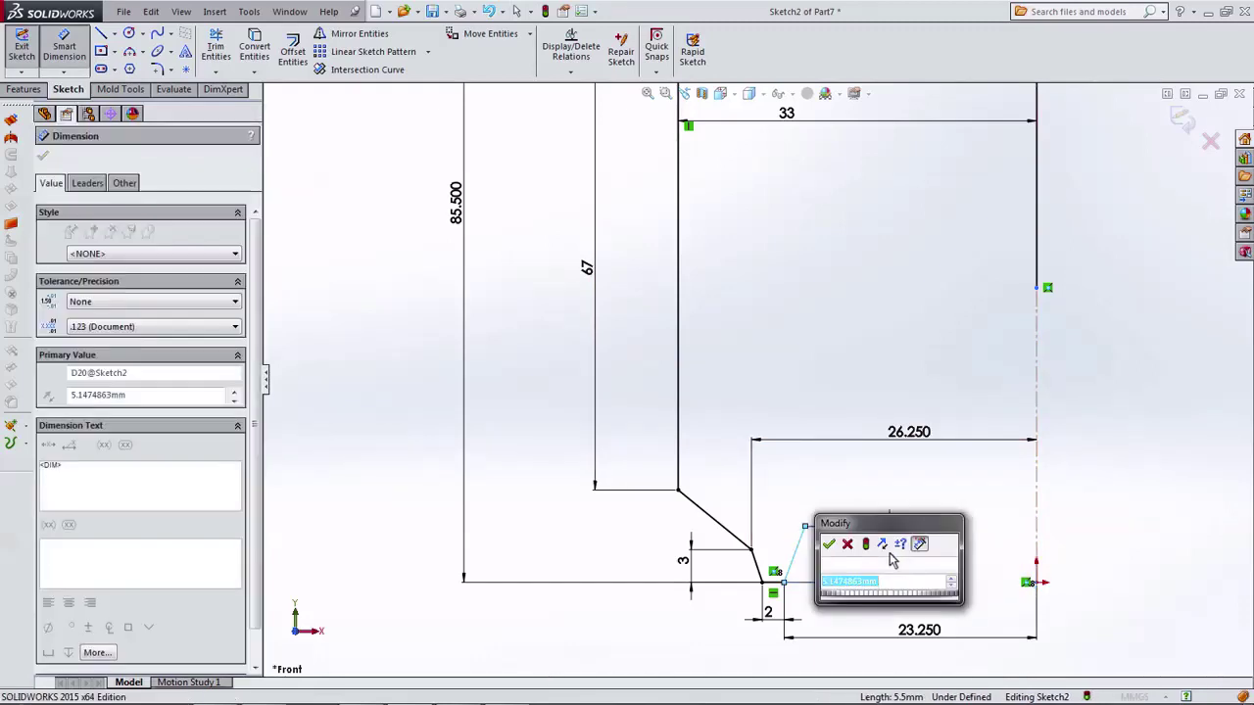
pyautogui.write('4')
pyautogui.click(829, 544)
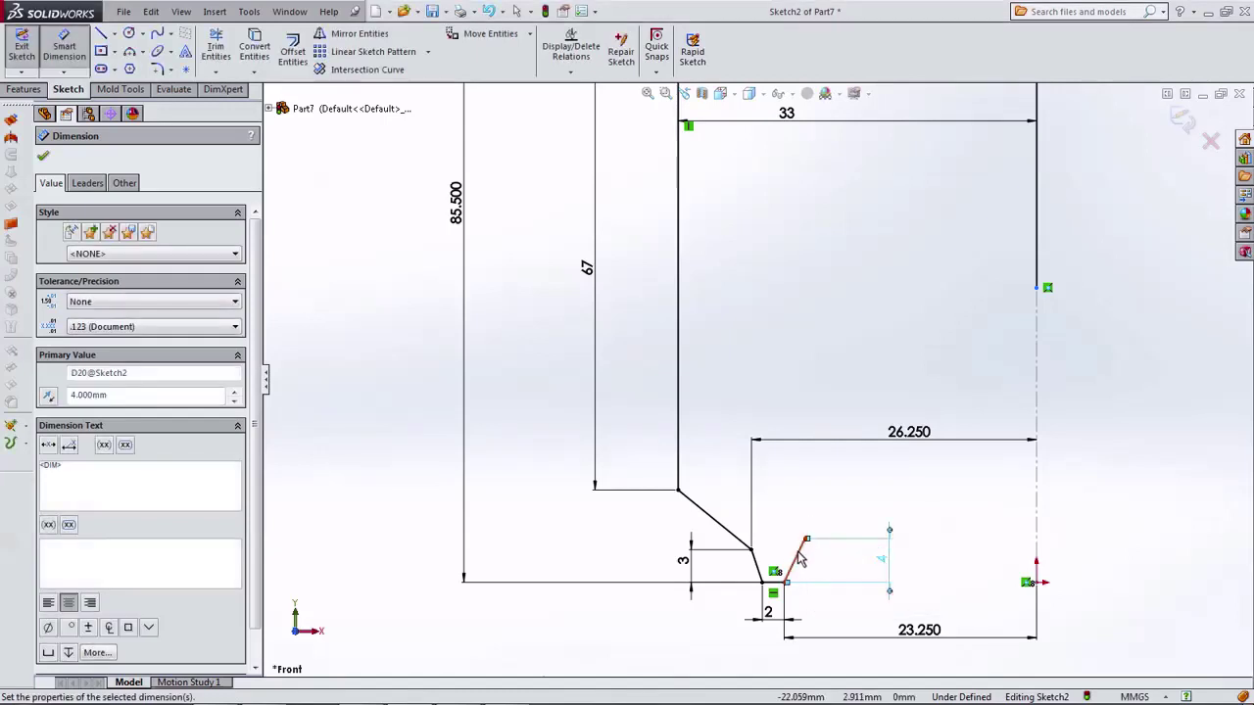
pyautogui.click(801, 558)
pyautogui.click(793, 433)
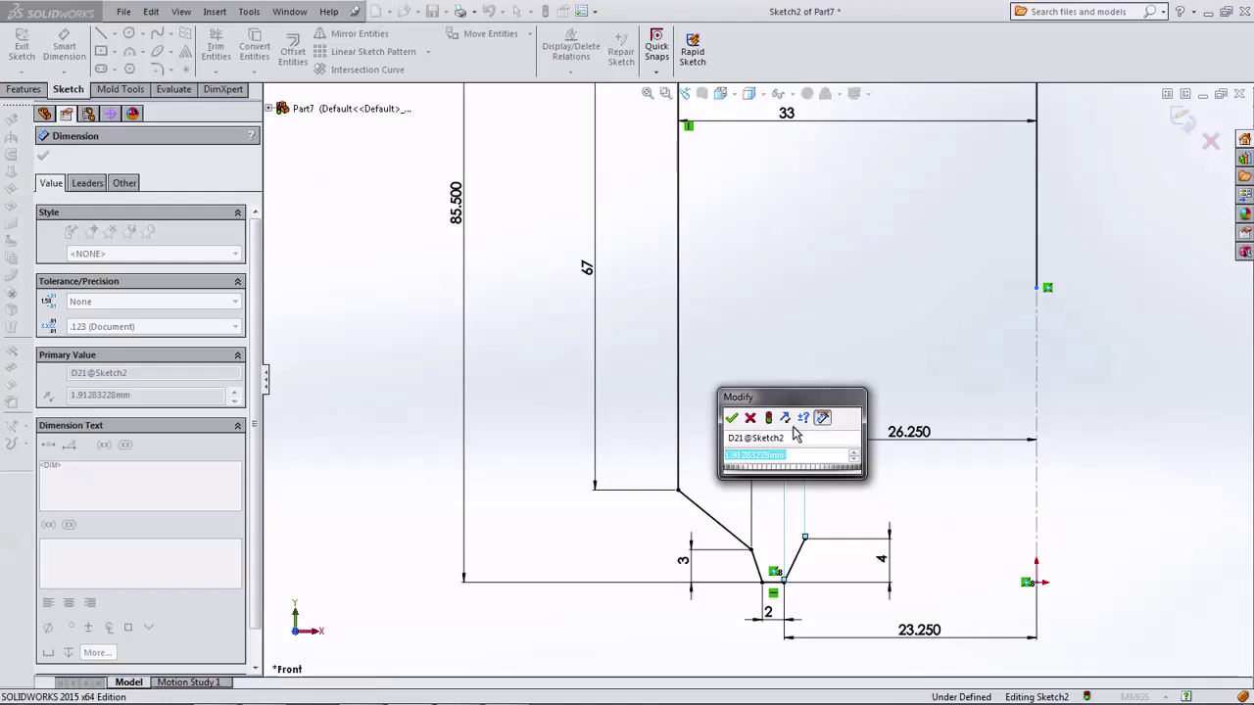
pyautogui.write('2')
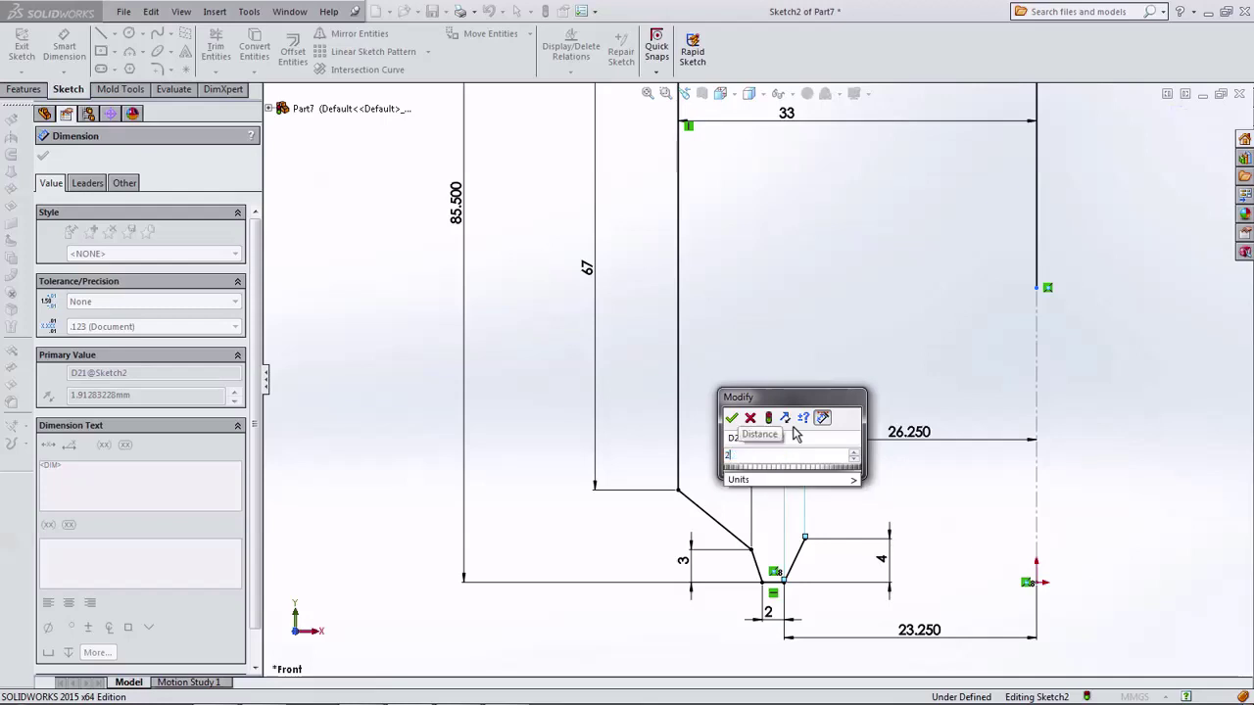
pyautogui.click(730, 419)
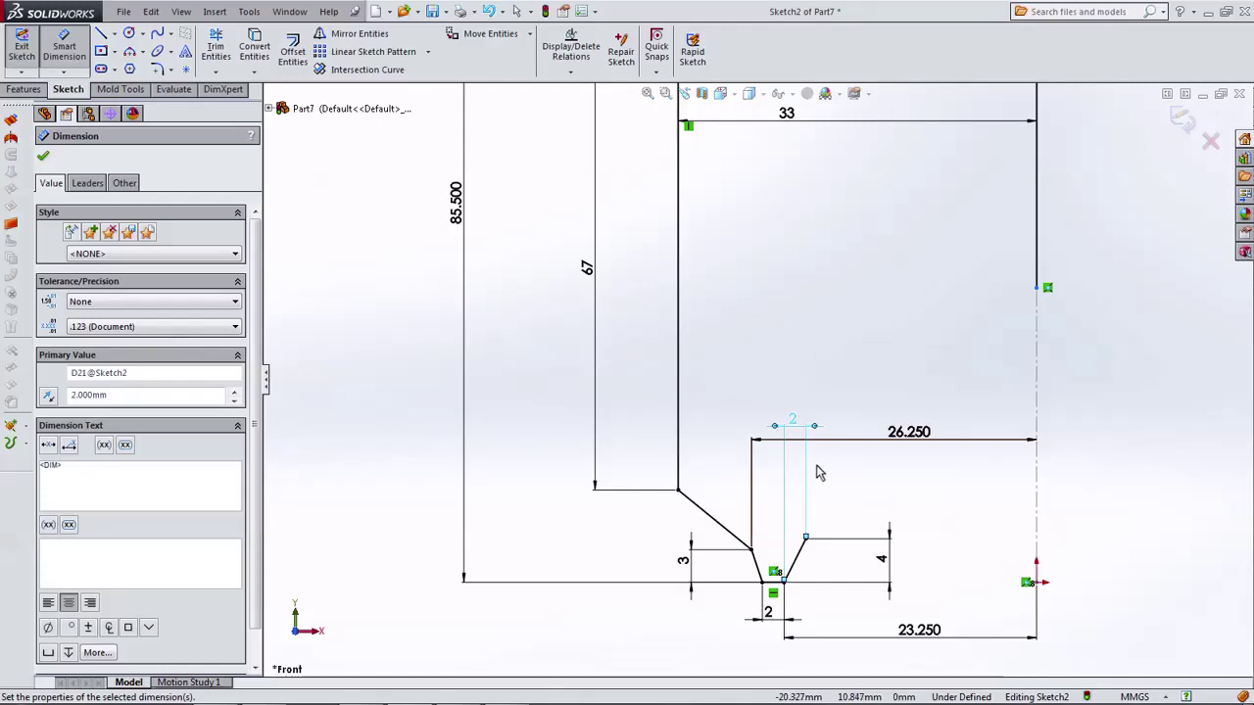
# Step: Draw a three-point arc from the slanted line's top to the axis, bulging upward
pyautogui.click(129, 51)
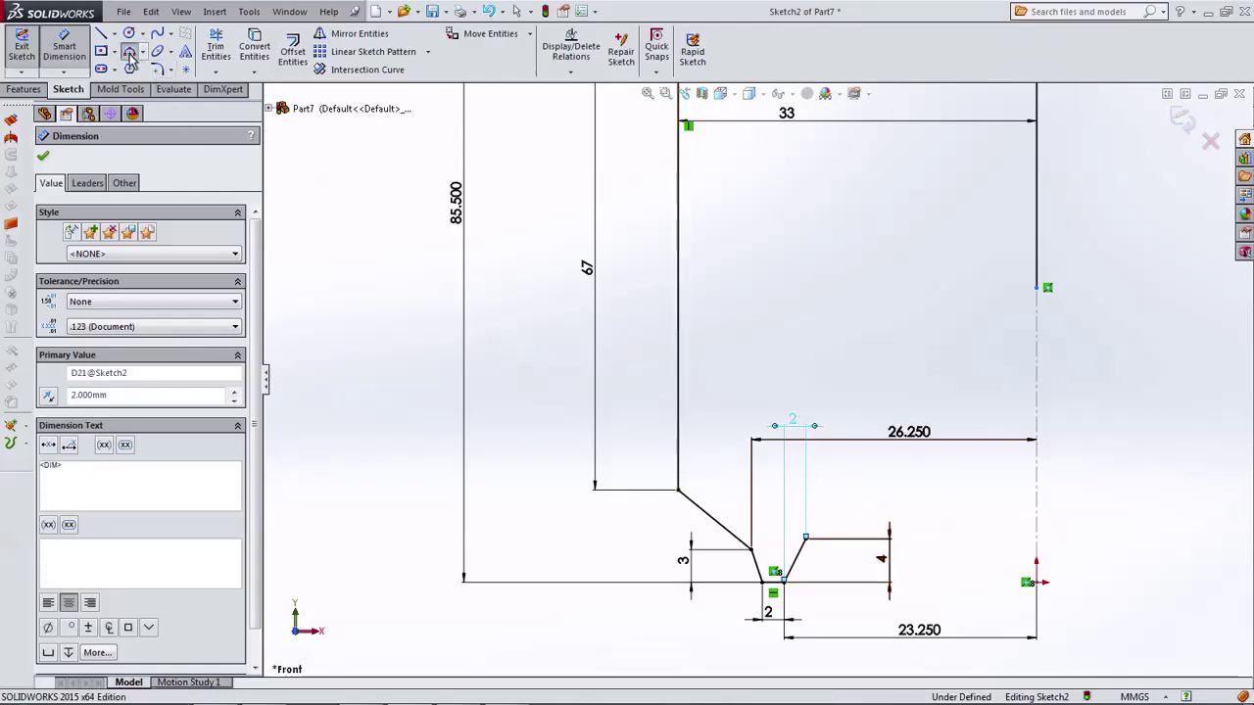
pyautogui.click(806, 539)
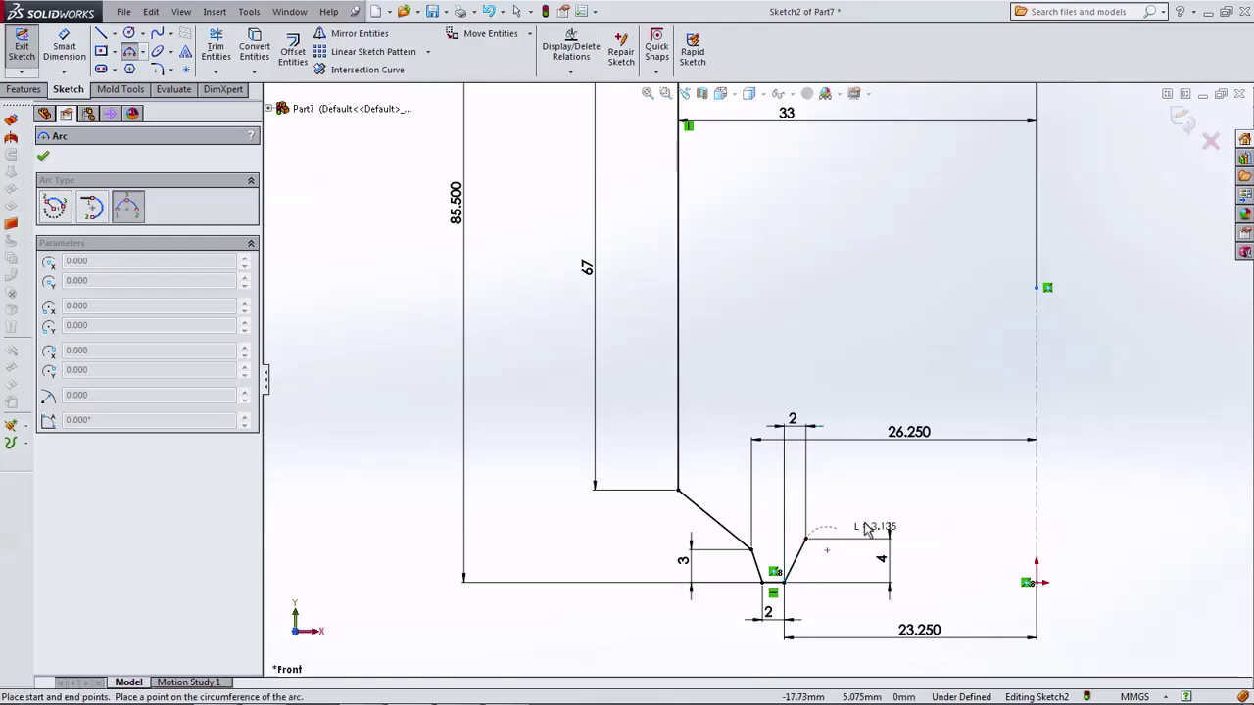
pyautogui.click(1036, 514)
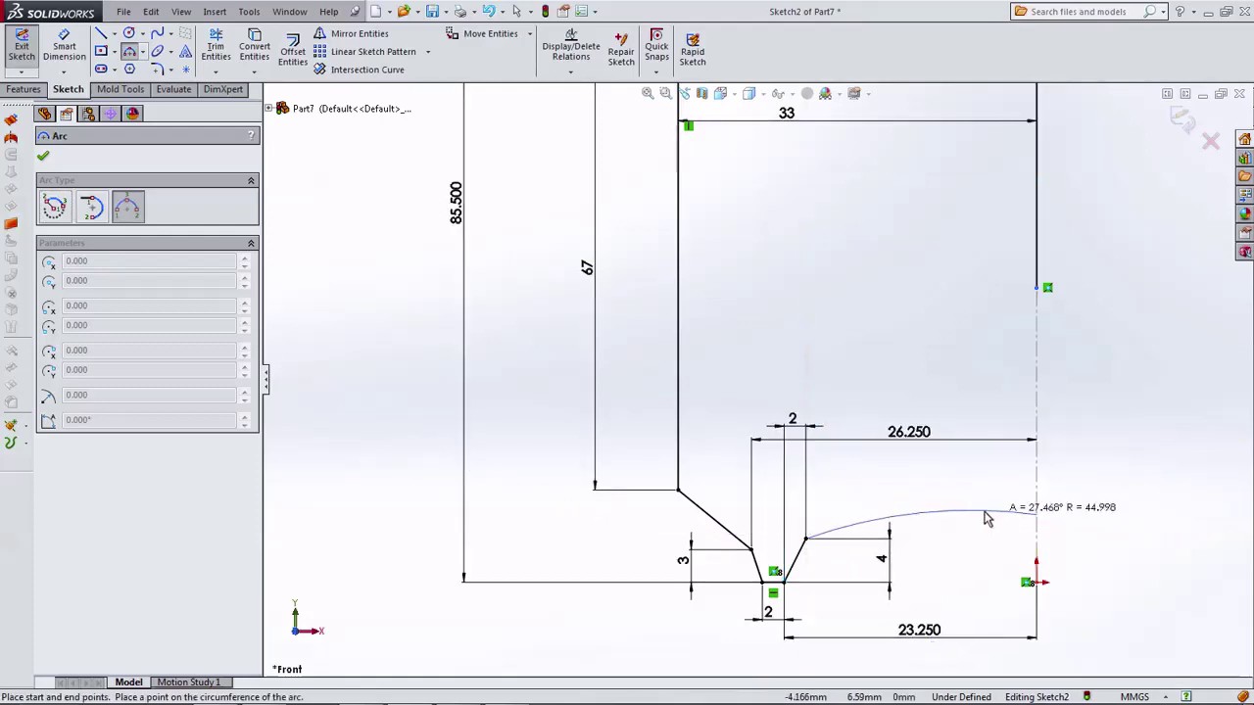
pyautogui.click(921, 509)
pyautogui.scroll(3, 929, 540)
pyautogui.press('Escape')
# Step: Make the arc's centre point coincident with the vertical axis
pyautogui.click(853, 622)
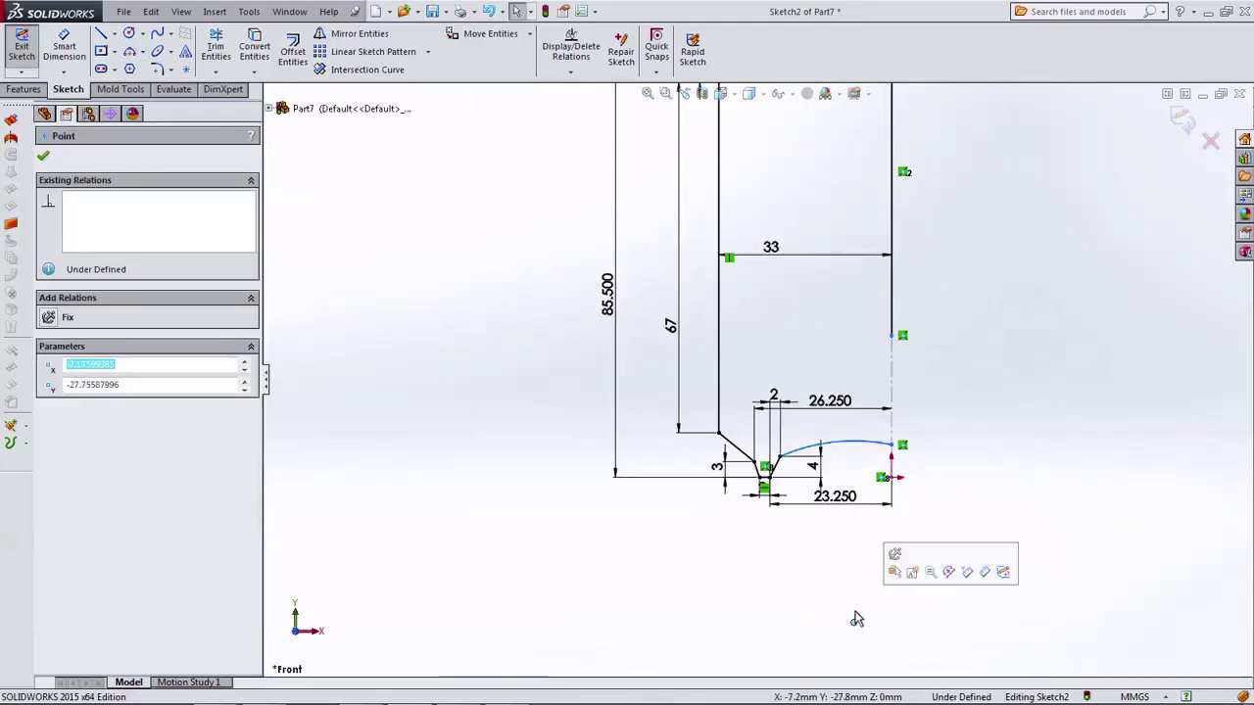
pyautogui.keyDown('ctrl'); pyautogui.click(890, 423); pyautogui.keyUp('ctrl')
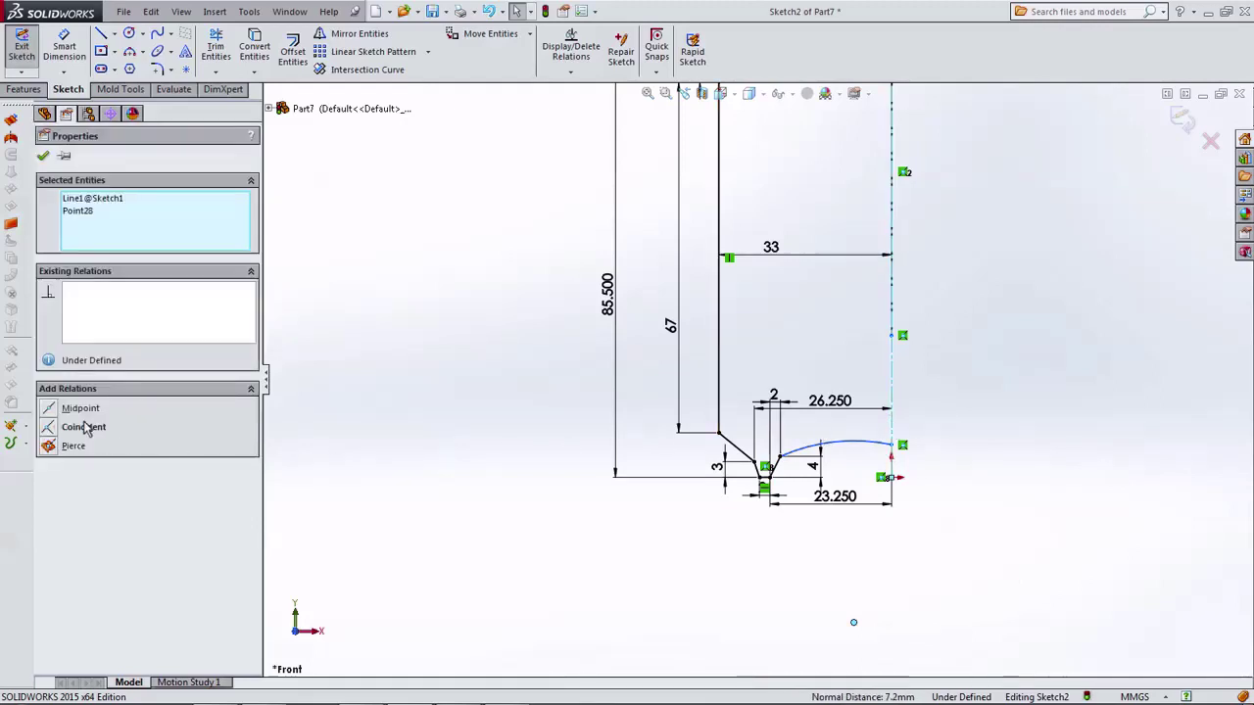
pyautogui.click(83, 427)
pyautogui.click(358, 436)
pyautogui.click(892, 336)
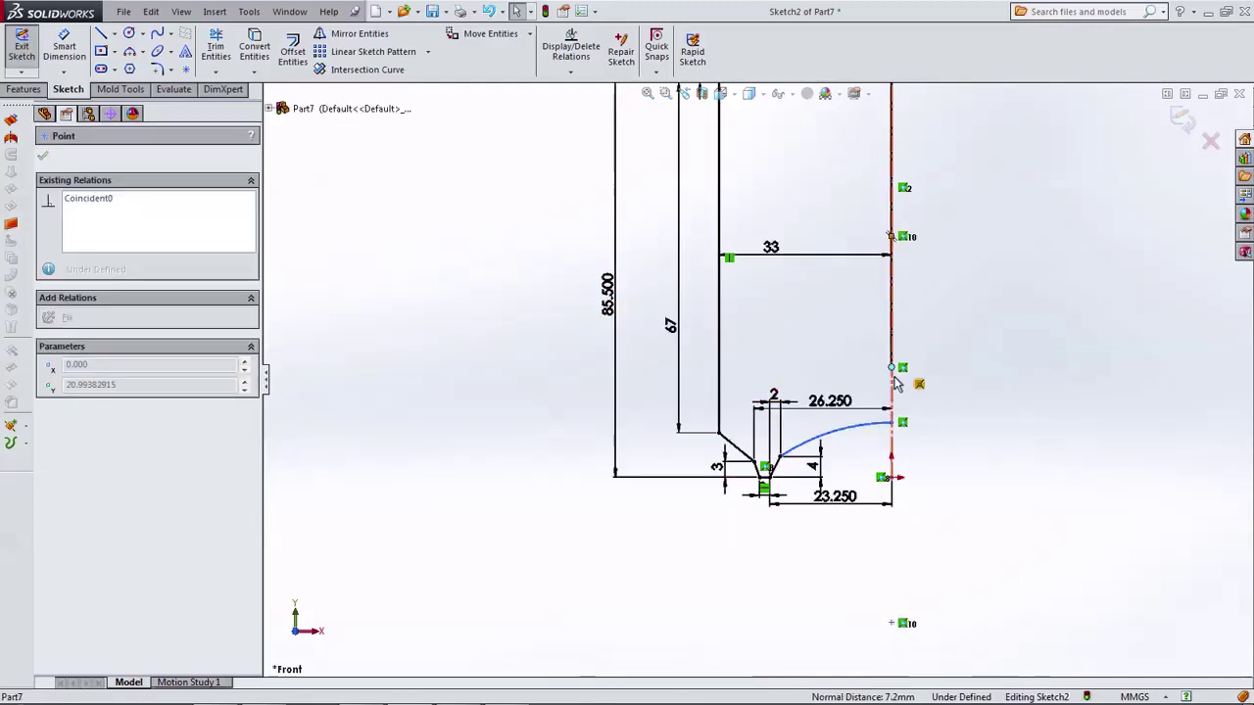
pyautogui.click(855, 453)
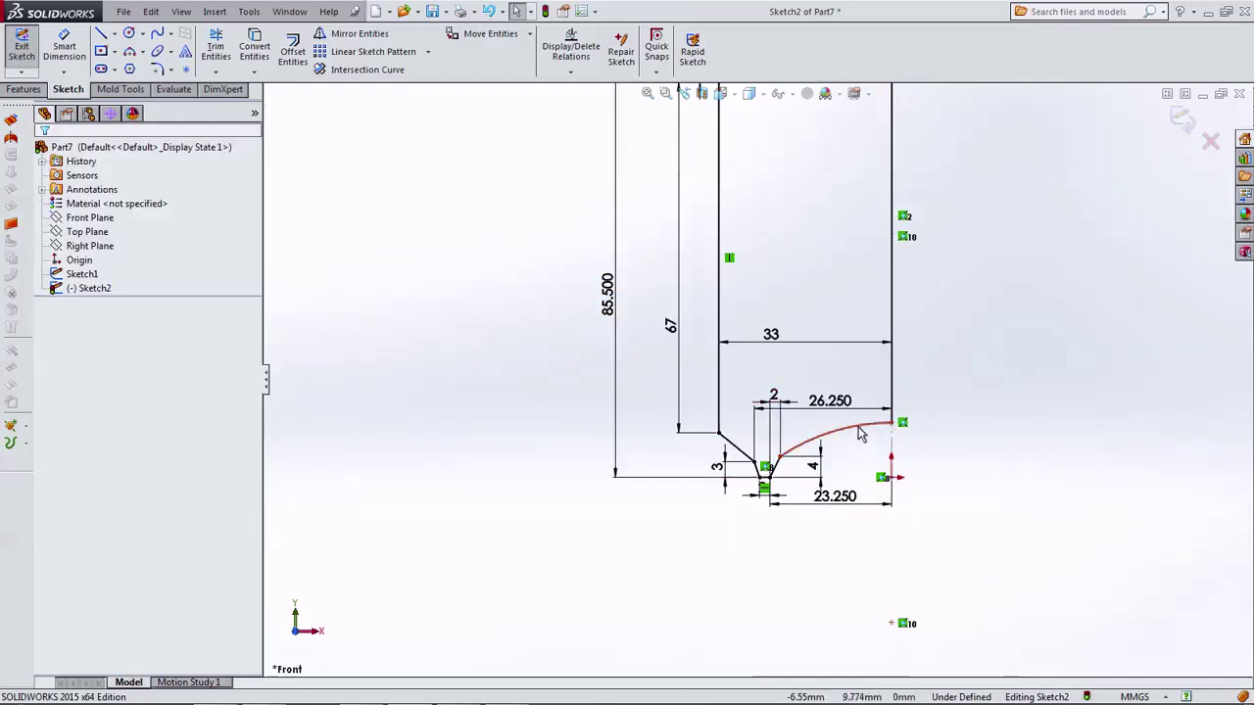
pyautogui.click(859, 435)
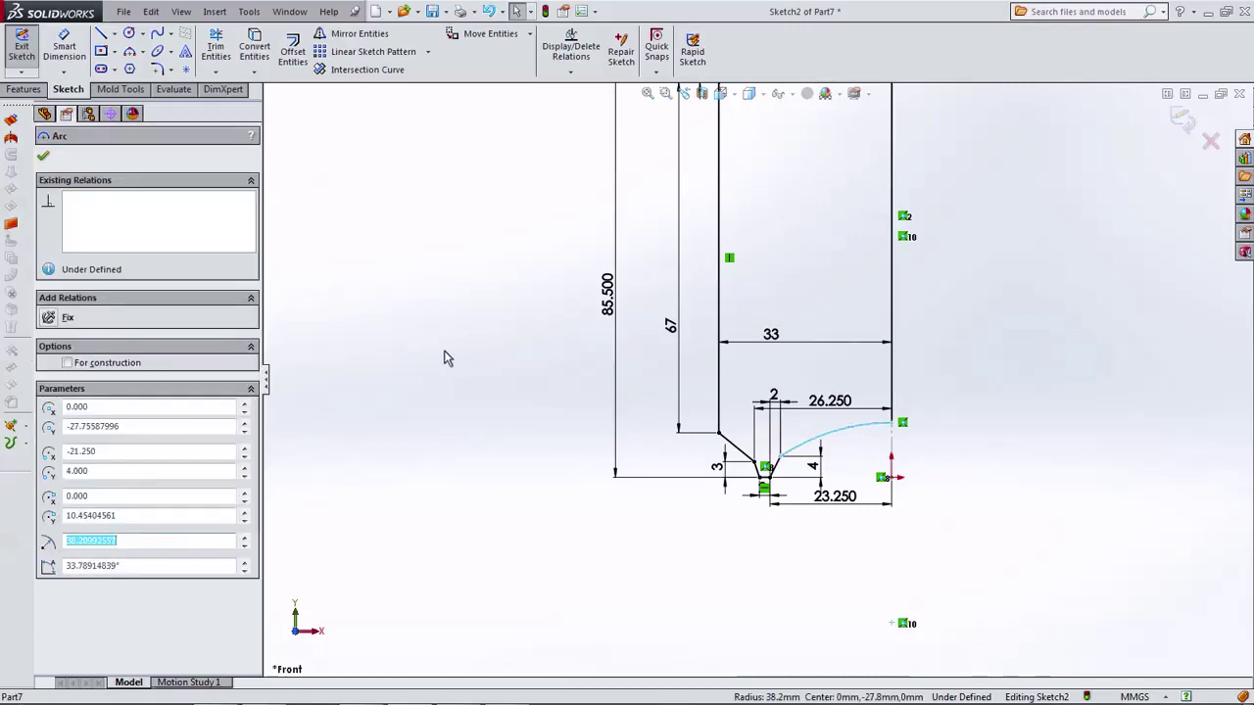
# Step: Dimension the arc's outer endpoint 10 mm above the bottom point
pyautogui.click(447, 356)
pyautogui.click(63, 46)
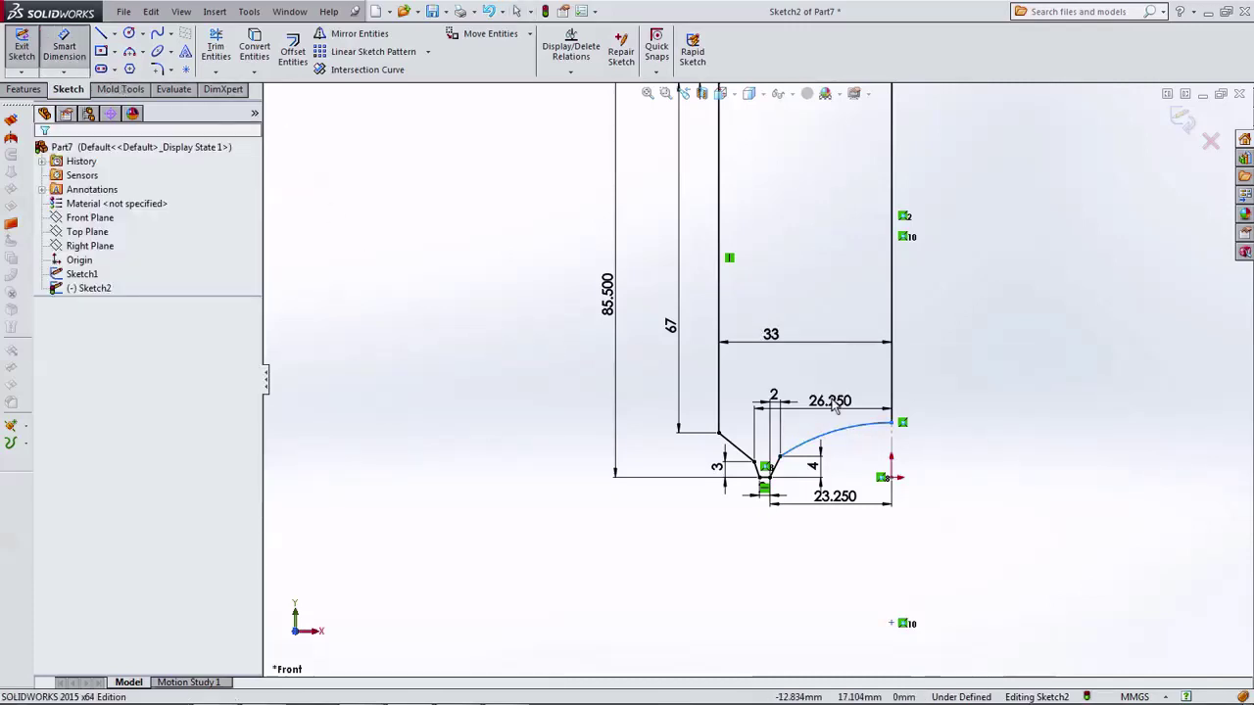
pyautogui.click(890, 425)
pyautogui.click(891, 478)
pyautogui.click(929, 458)
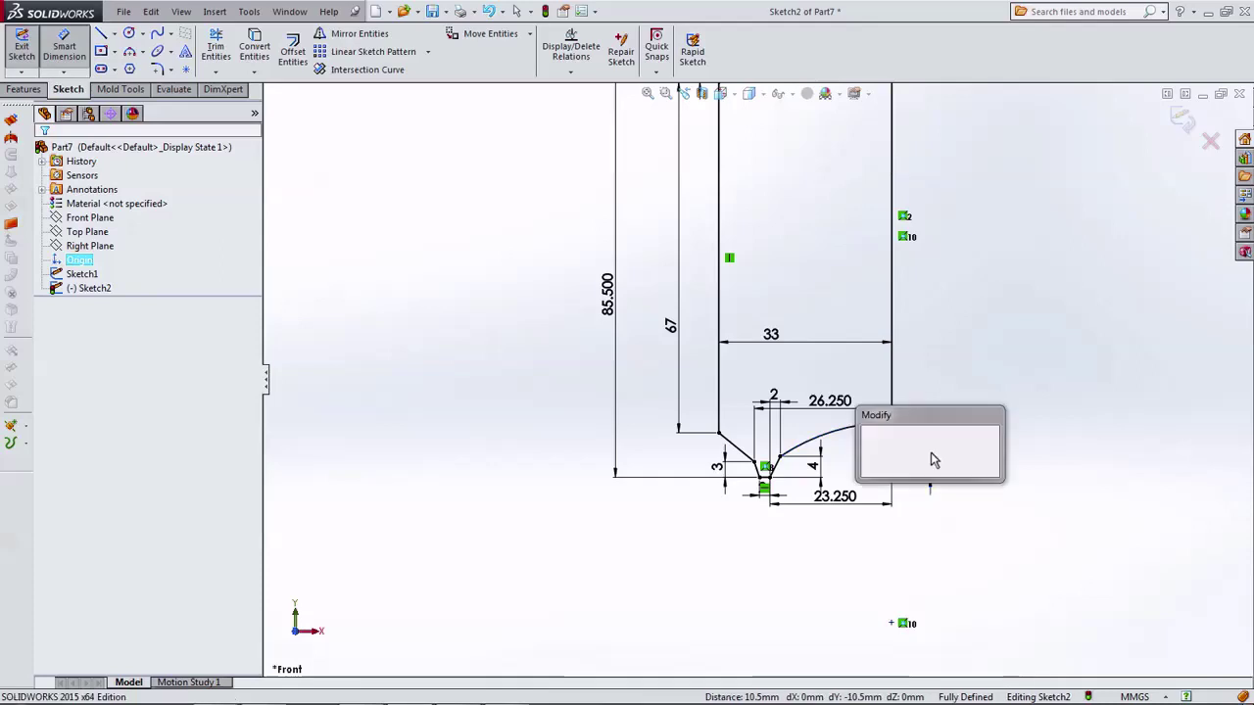
pyautogui.write('10')
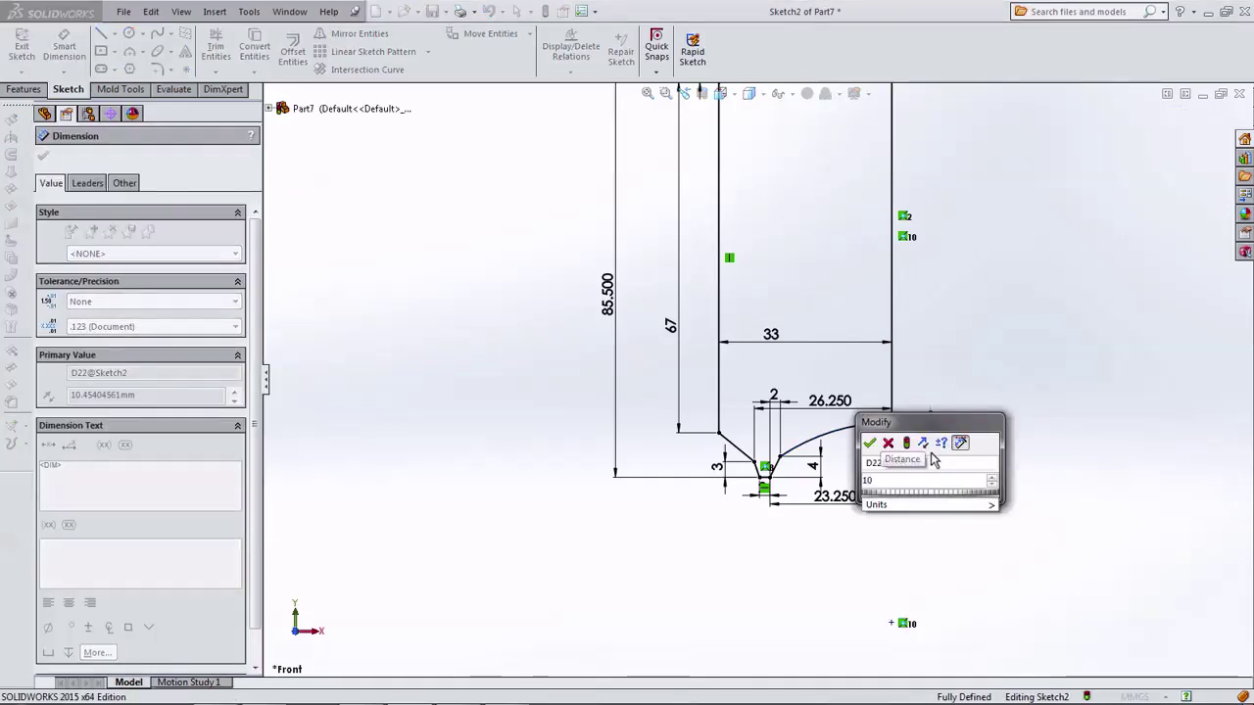
pyautogui.click(869, 443)
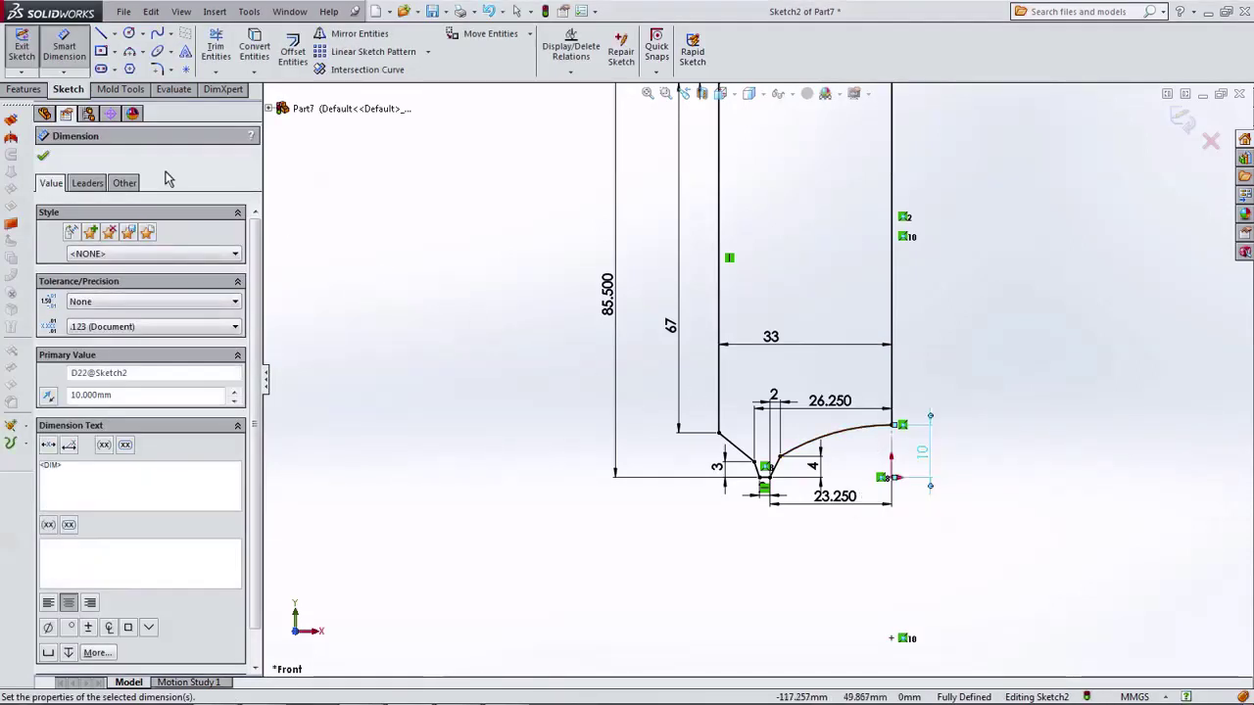
# Step: Move the 2.500, 1.200, 0.300, 1.500 and 0.500 dimensions clear of the profile
pyautogui.scroll(3, 610, 291)
pyautogui.scroll(-2, 764, 167)
pyautogui.scroll(-3, 797, 161)
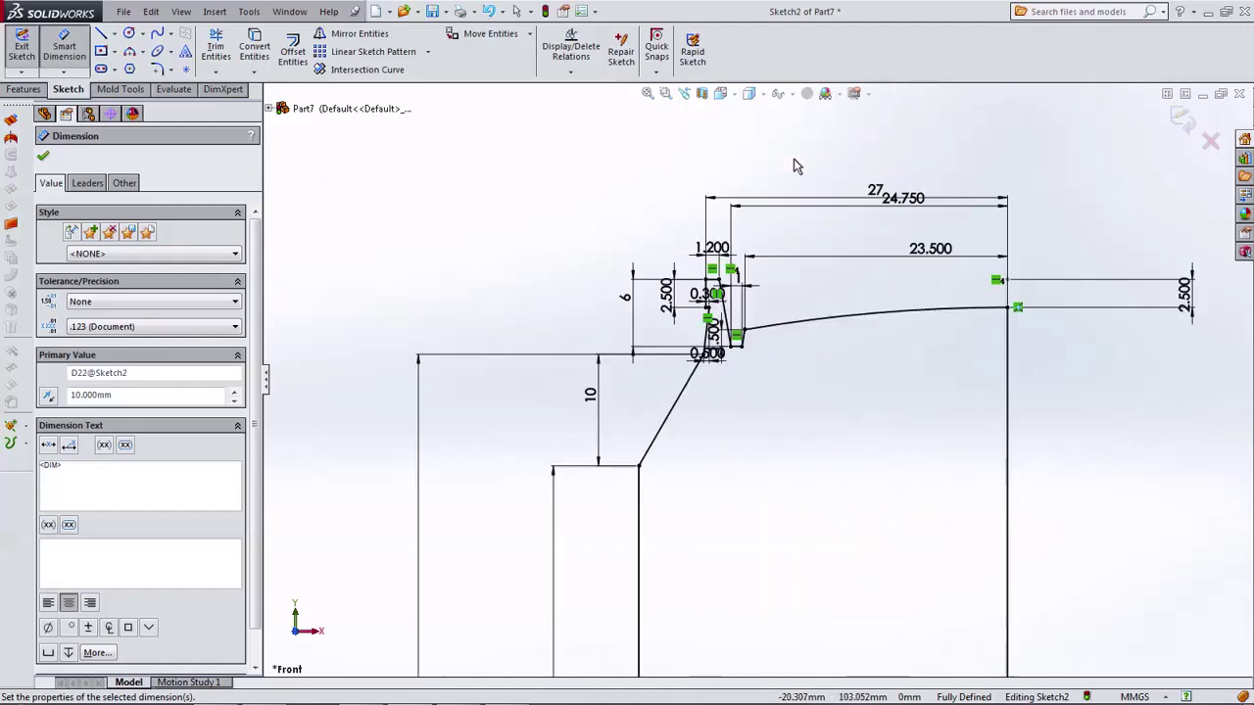
pyautogui.click(44, 157)
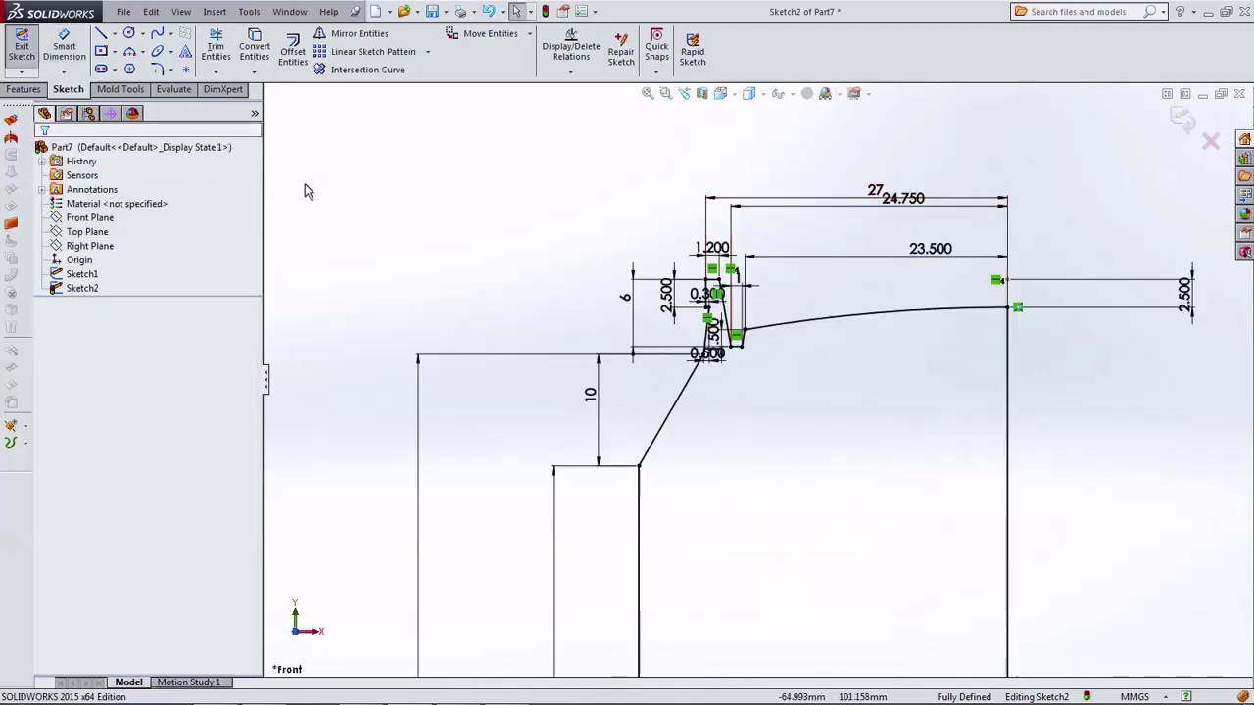
pyautogui.scroll(-4, 801, 226)
pyautogui.scroll(2, 801, 226)
pyautogui.scroll(-3, 1126, 373)
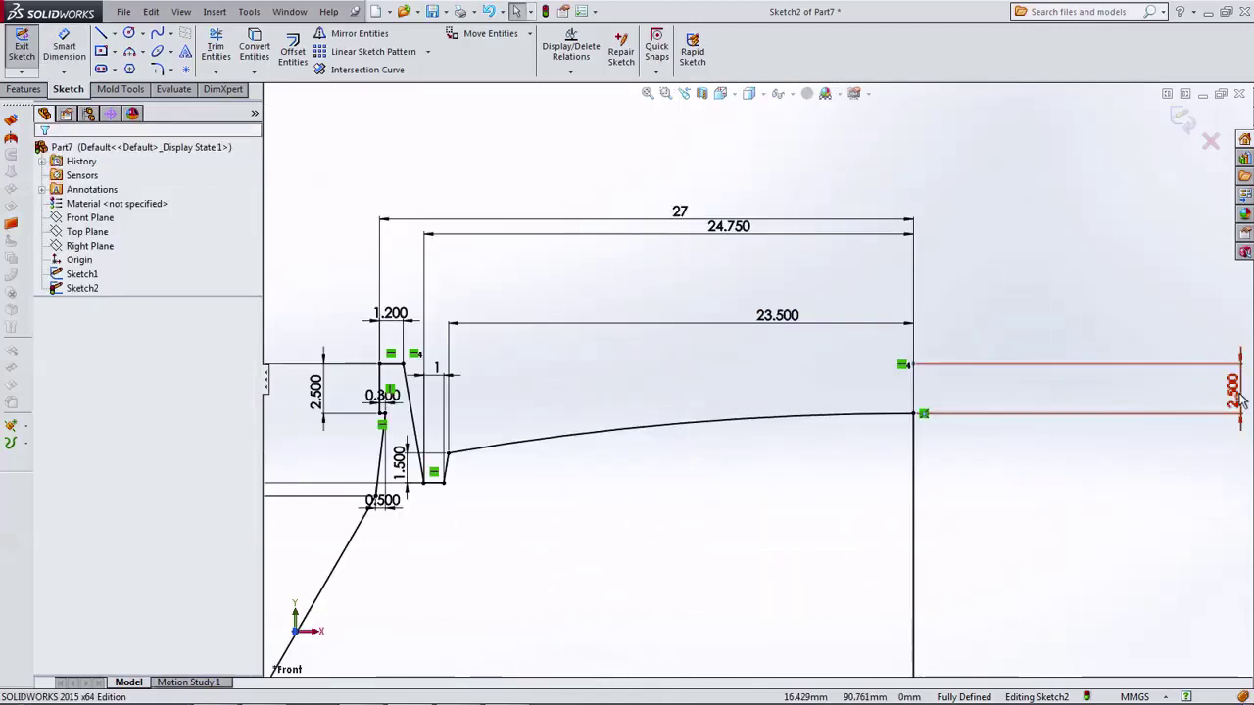
pyautogui.moveTo(1231, 389); pyautogui.dragTo(932, 392)
pyautogui.scroll(1, 744, 392)
pyautogui.scroll(-2, 411, 402)
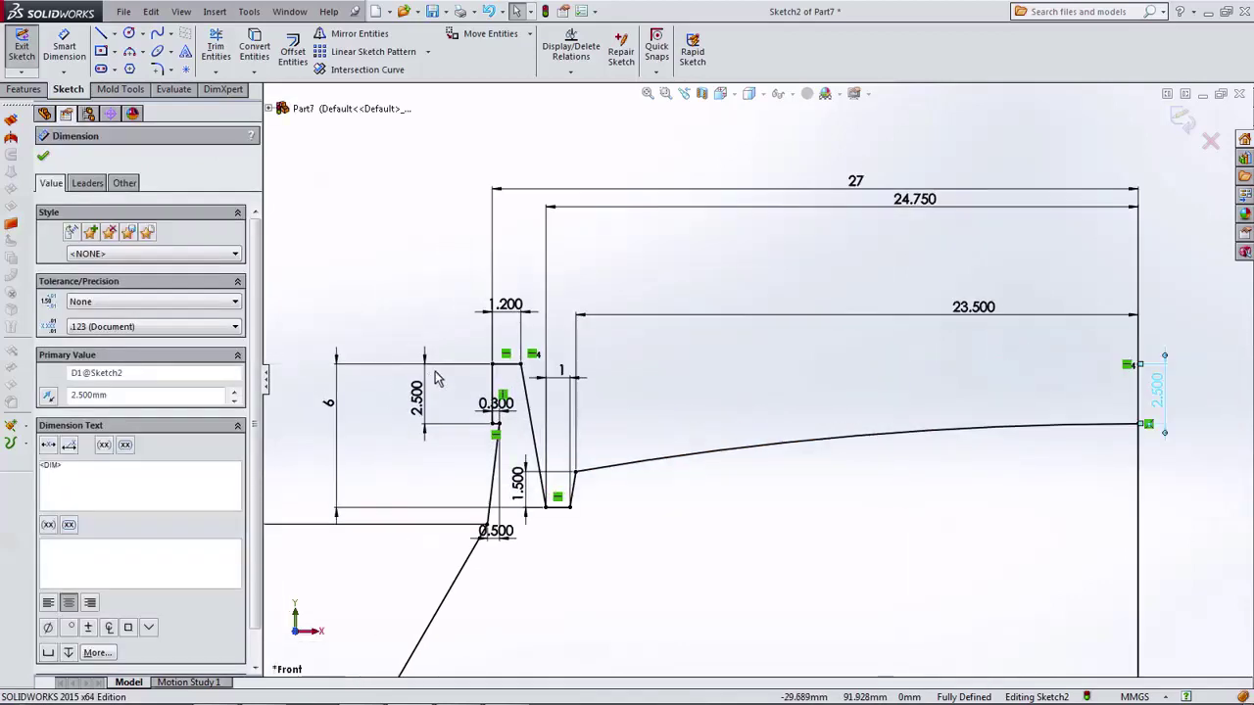
pyautogui.moveTo(504, 301); pyautogui.dragTo(439, 281)
pyautogui.moveTo(427, 413)
pyautogui.mouseDown()
pyautogui.moveTo(443, 402)
pyautogui.moveTo(419, 444)
pyautogui.mouseUp()
pyautogui.click(412, 446)
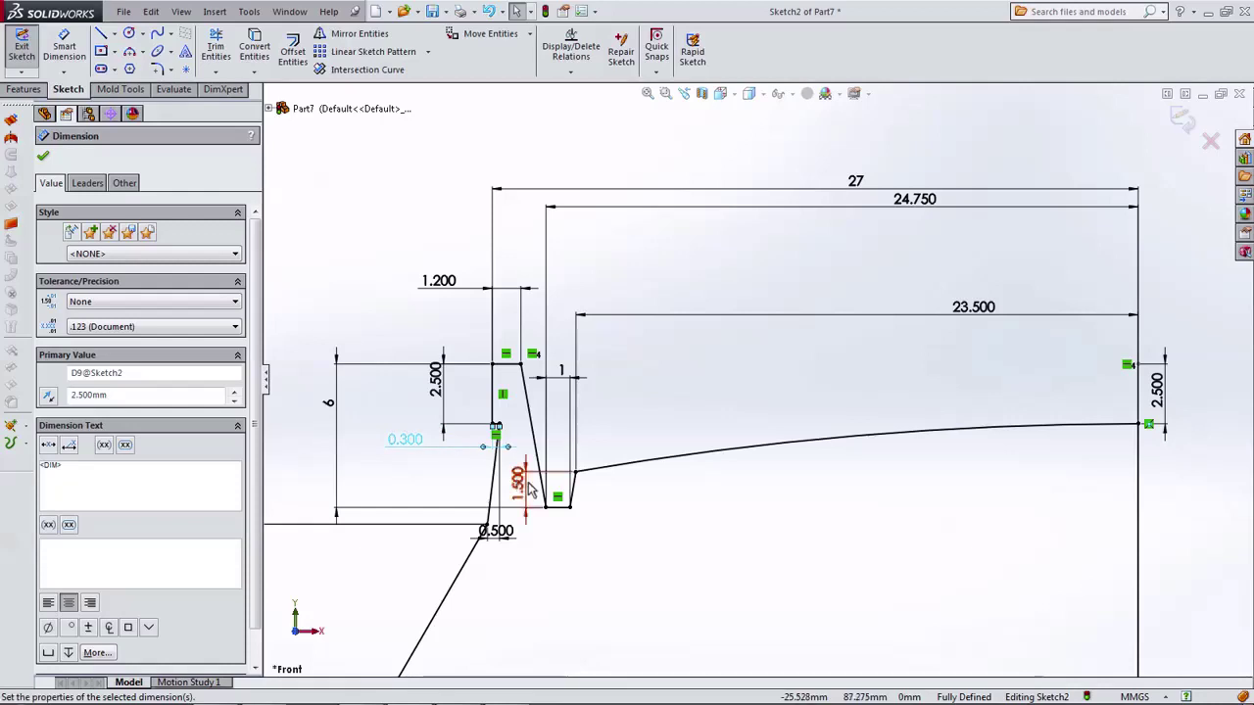
pyautogui.moveTo(519, 485); pyautogui.dragTo(621, 494)
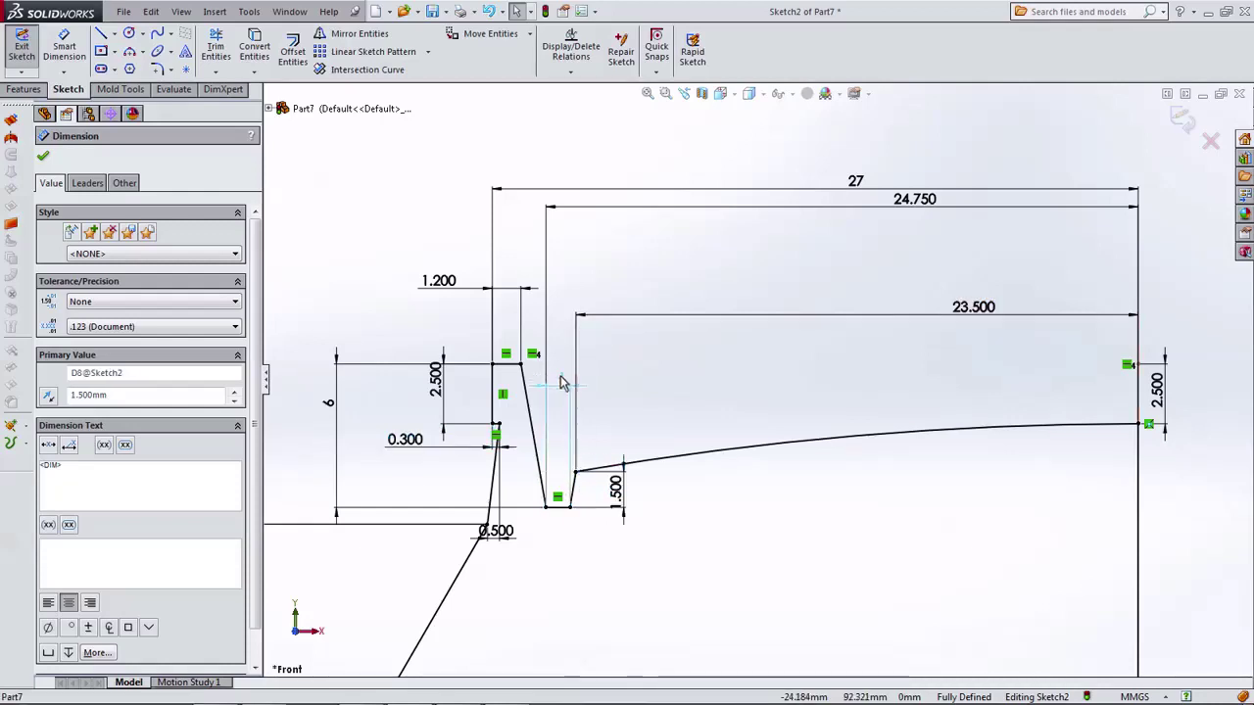
pyautogui.click(556, 554)
pyautogui.moveTo(497, 530); pyautogui.dragTo(496, 584)
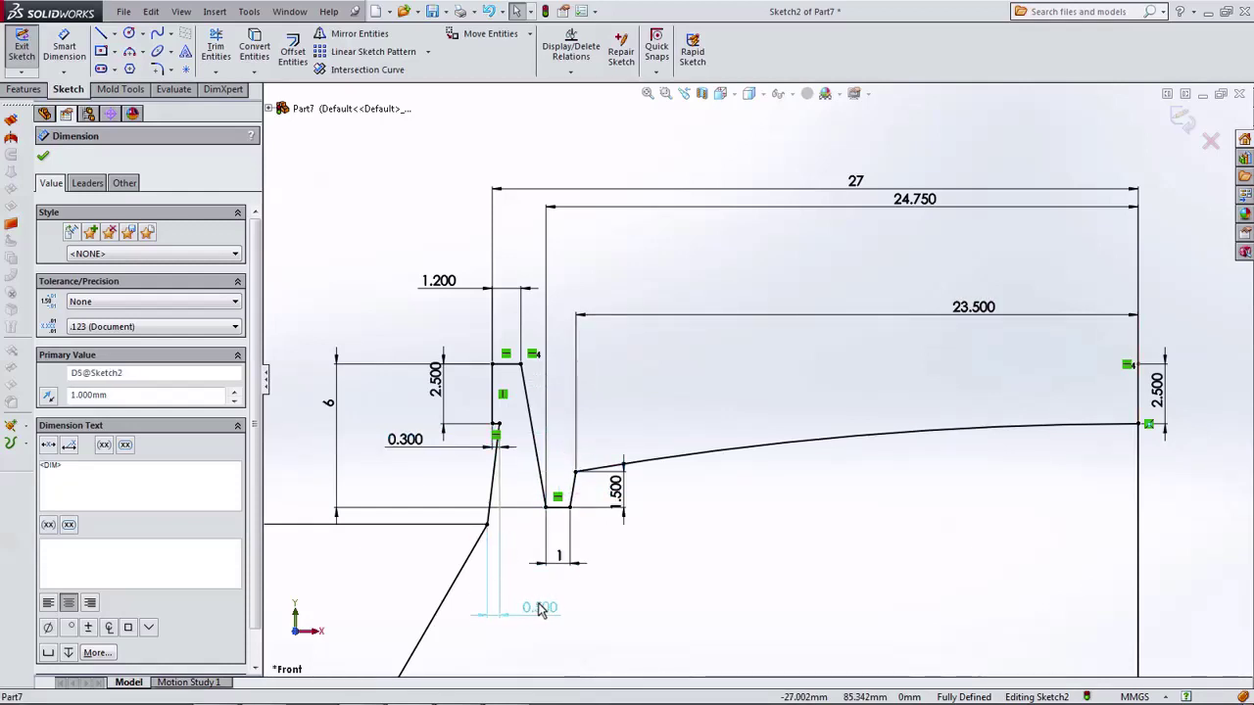
pyautogui.click(539, 602)
pyautogui.moveTo(405, 441); pyautogui.dragTo(410, 468)
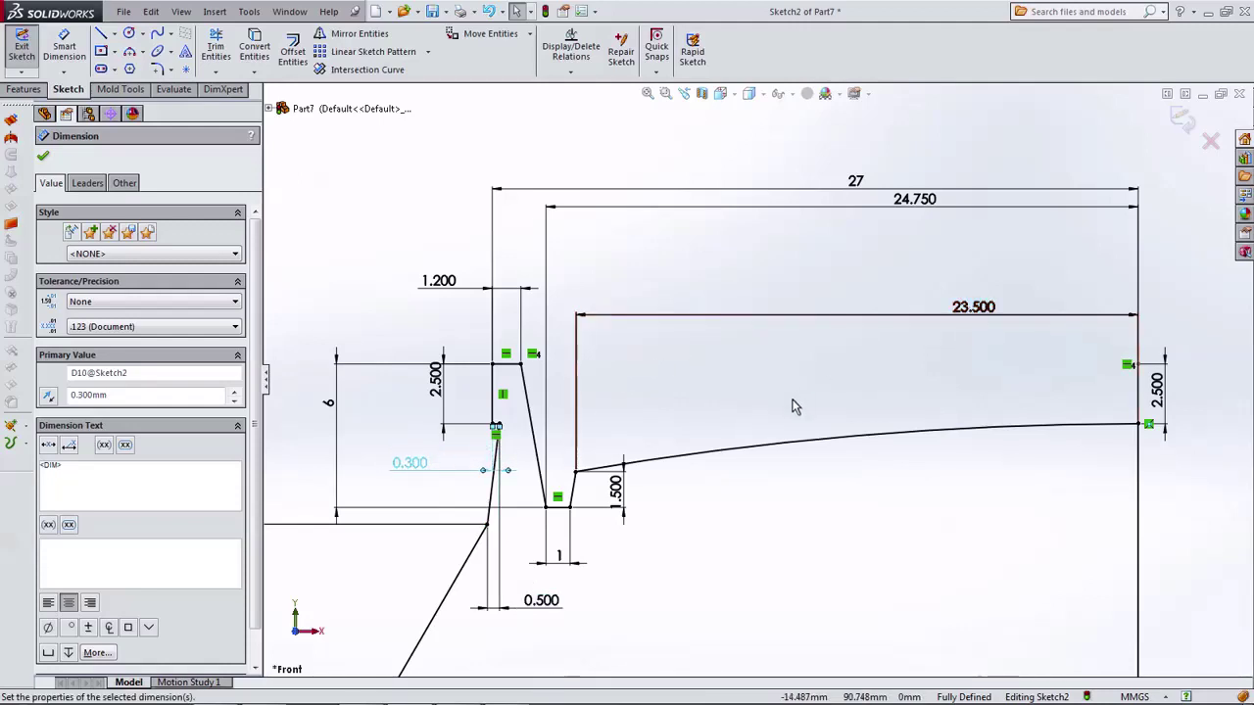
pyautogui.scroll(3, 795, 407)
pyautogui.scroll(-2, 485, 529)
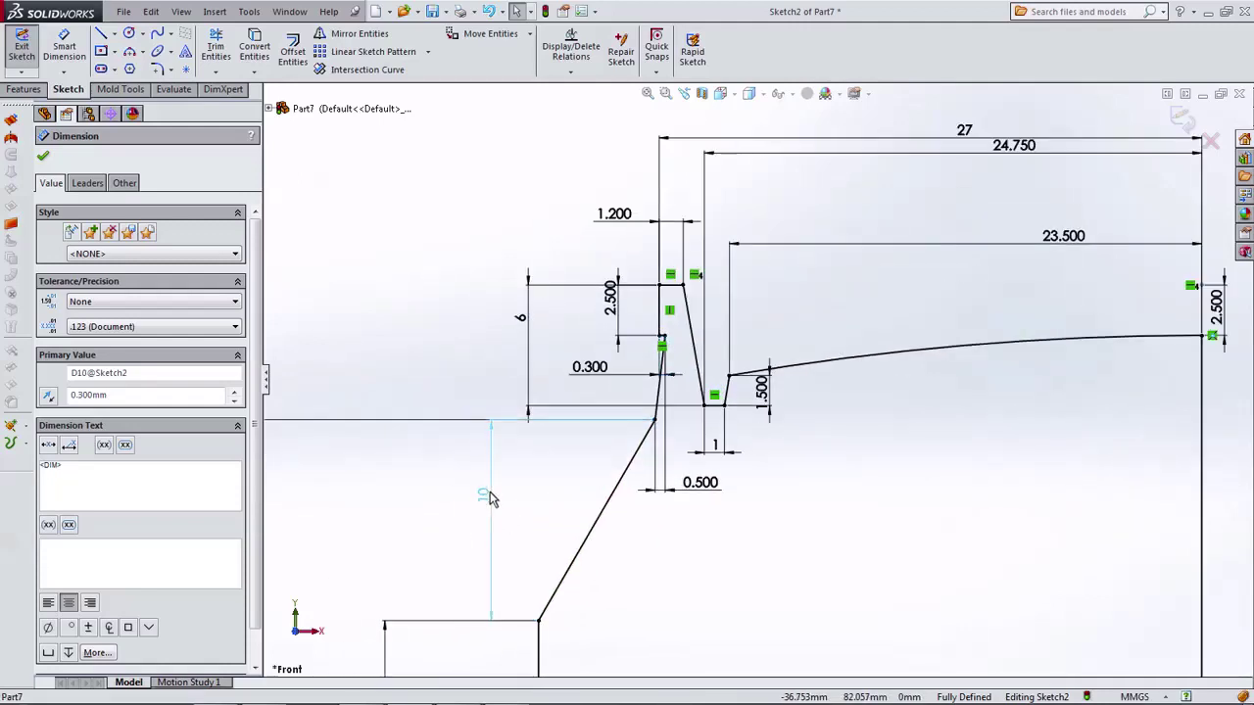
# Step: Reposition the 33, 2, 4, 3, 23.250 and 10 dimensions, then exit the sketch
pyautogui.click(464, 497)
pyautogui.scroll(4, 490, 510)
pyautogui.scroll(4, 619, 565)
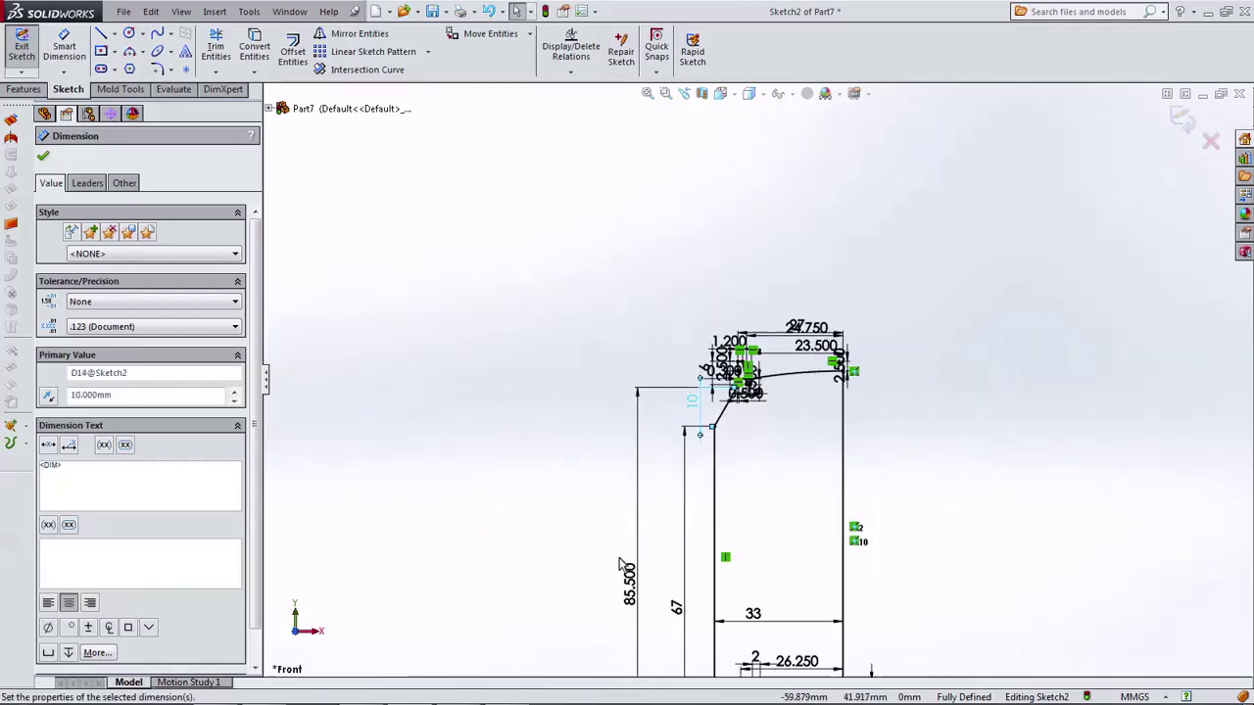
pyautogui.click(692, 603)
pyautogui.click(696, 603)
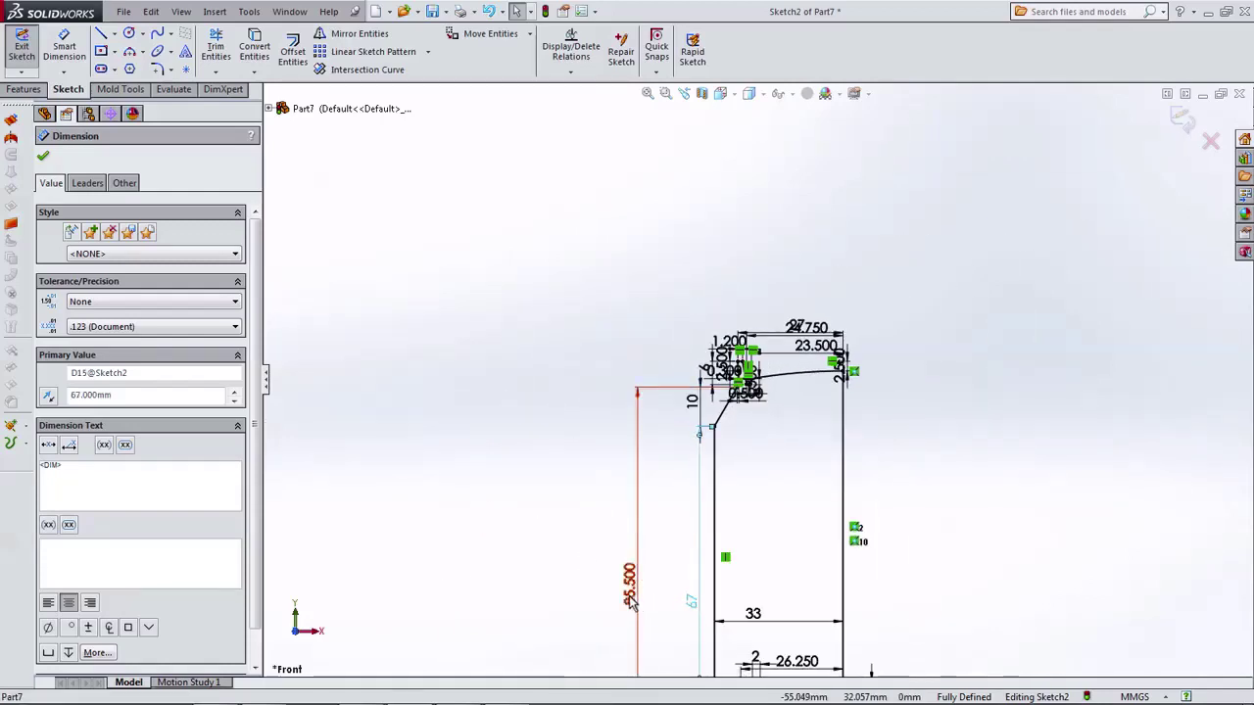
pyautogui.scroll(2, 694, 621)
pyautogui.scroll(-2, 767, 486)
pyautogui.scroll(-2, 767, 487)
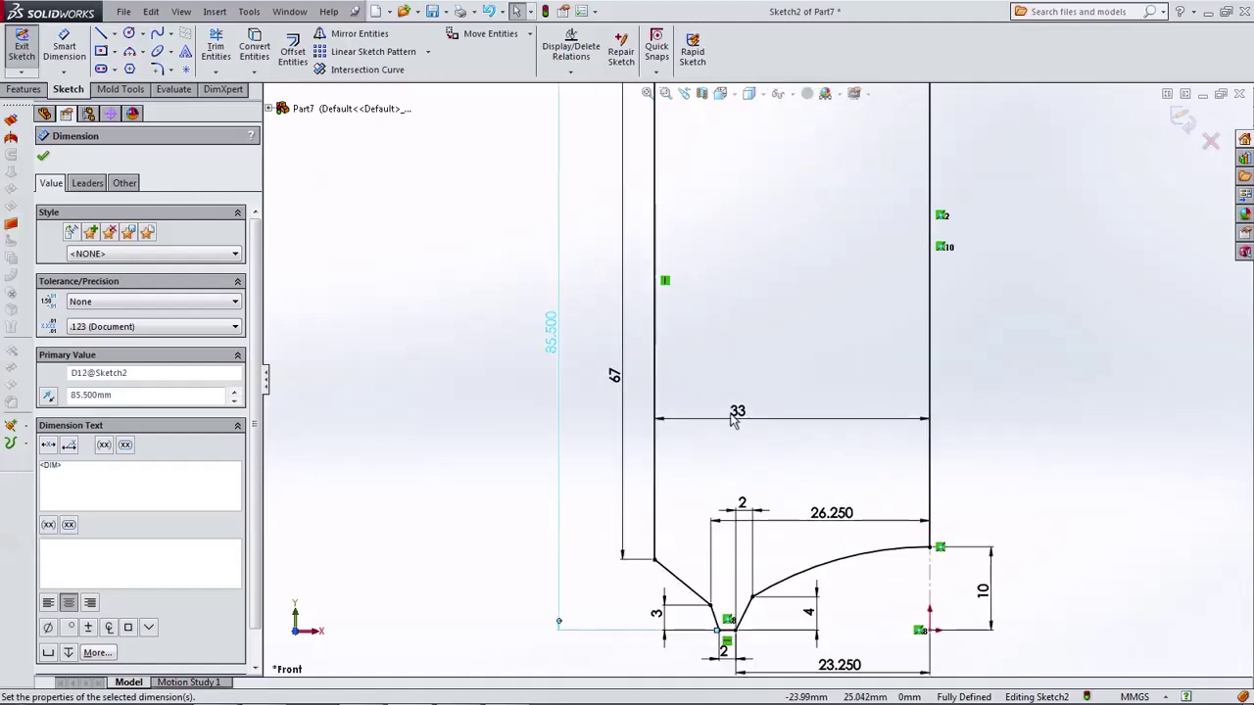
pyautogui.click(739, 422)
pyautogui.moveTo(736, 412); pyautogui.dragTo(791, 368)
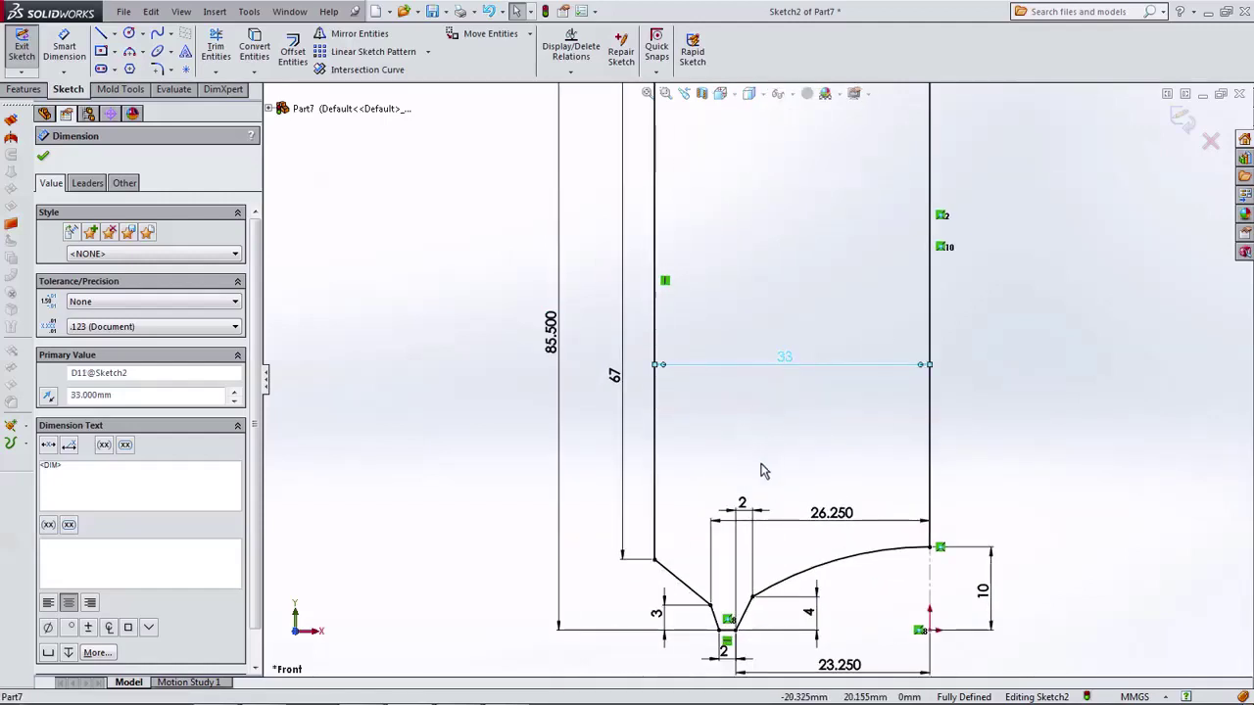
pyautogui.scroll(3, 764, 471)
pyautogui.scroll(-4, 730, 411)
pyautogui.scroll(-3, 720, 392)
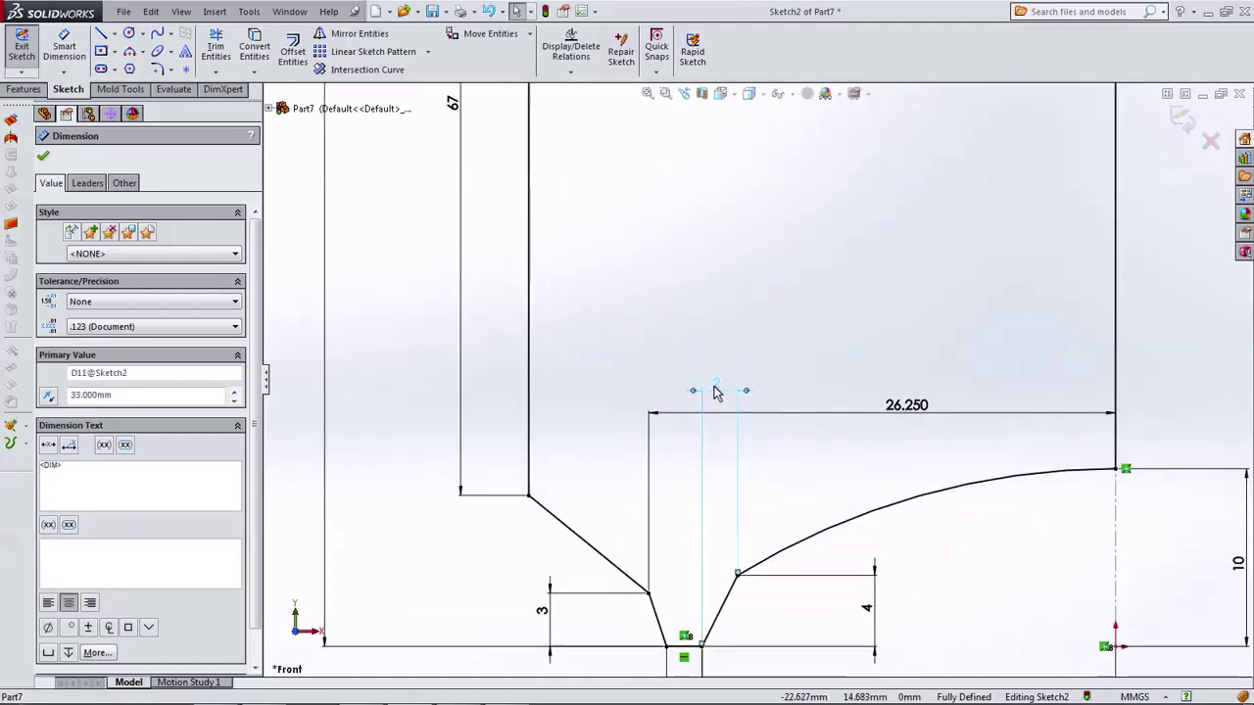
pyautogui.moveTo(715, 392)
pyautogui.mouseDown()
pyautogui.moveTo(709, 517)
pyautogui.moveTo(722, 546)
pyautogui.mouseUp()
pyautogui.moveTo(866, 608); pyautogui.dragTo(744, 620)
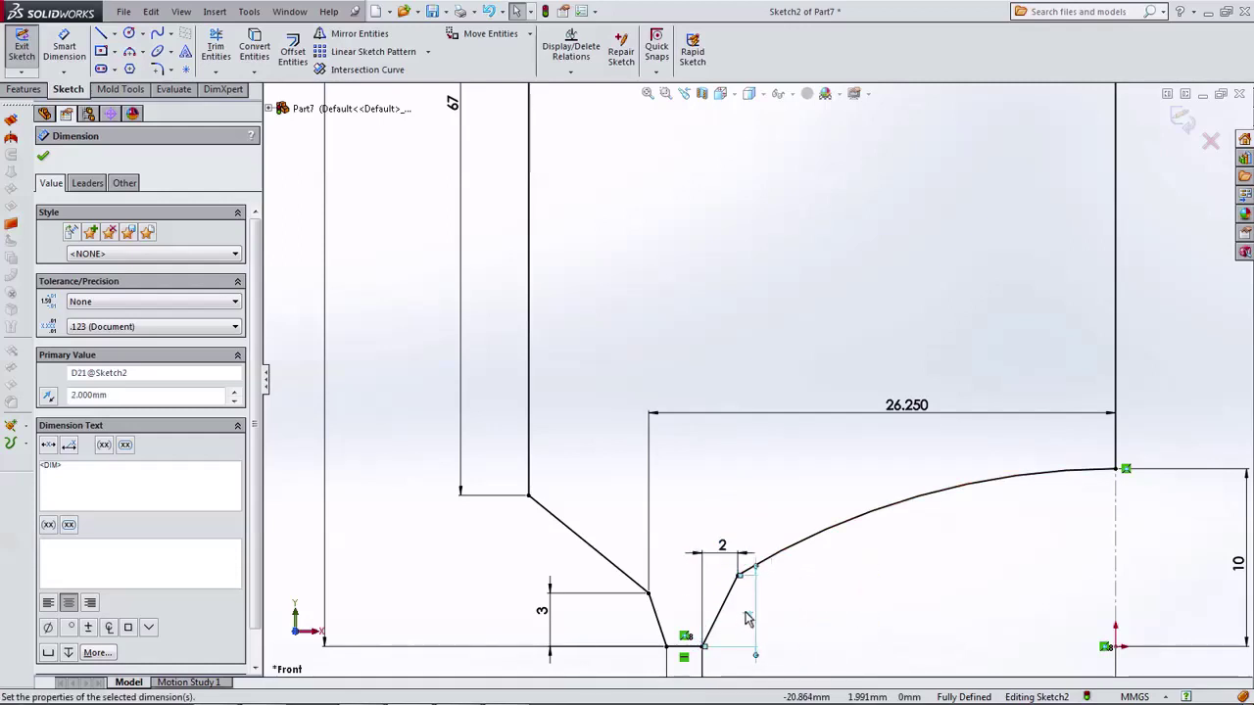
pyautogui.scroll(2, 746, 619)
pyautogui.scroll(-2, 615, 484)
pyautogui.moveTo(561, 431); pyautogui.dragTo(607, 451)
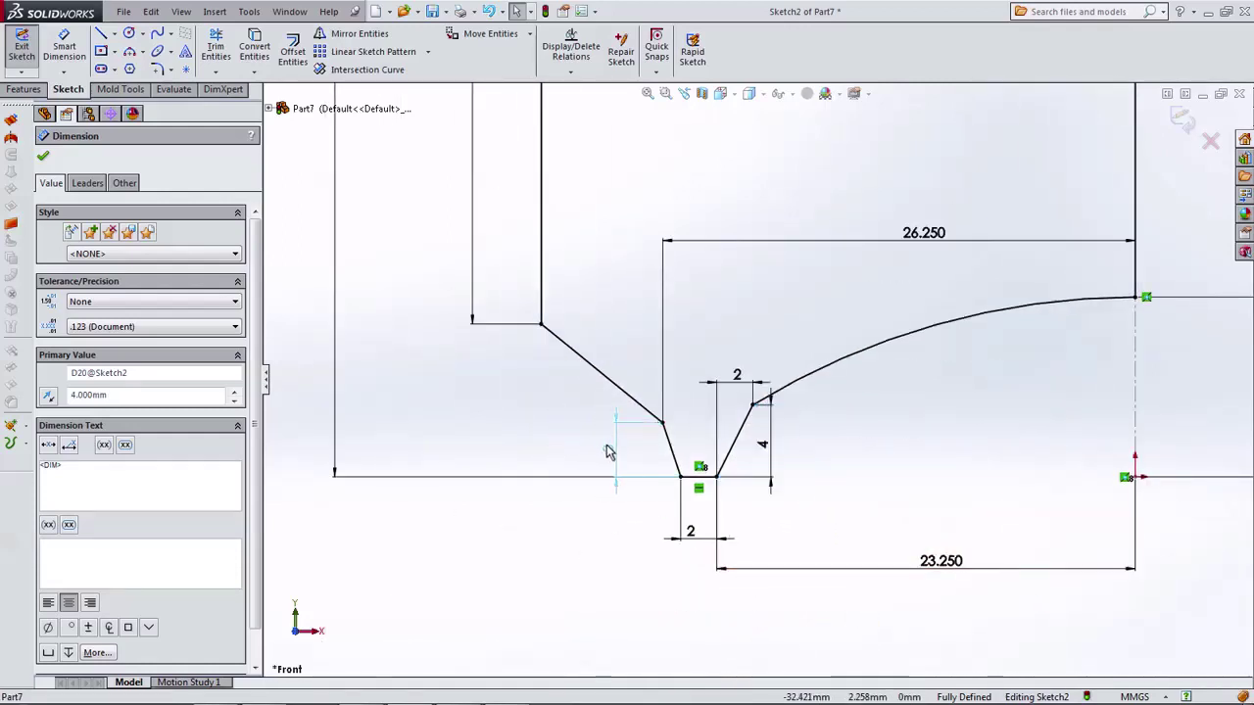
pyautogui.moveTo(690, 530); pyautogui.dragTo(699, 512)
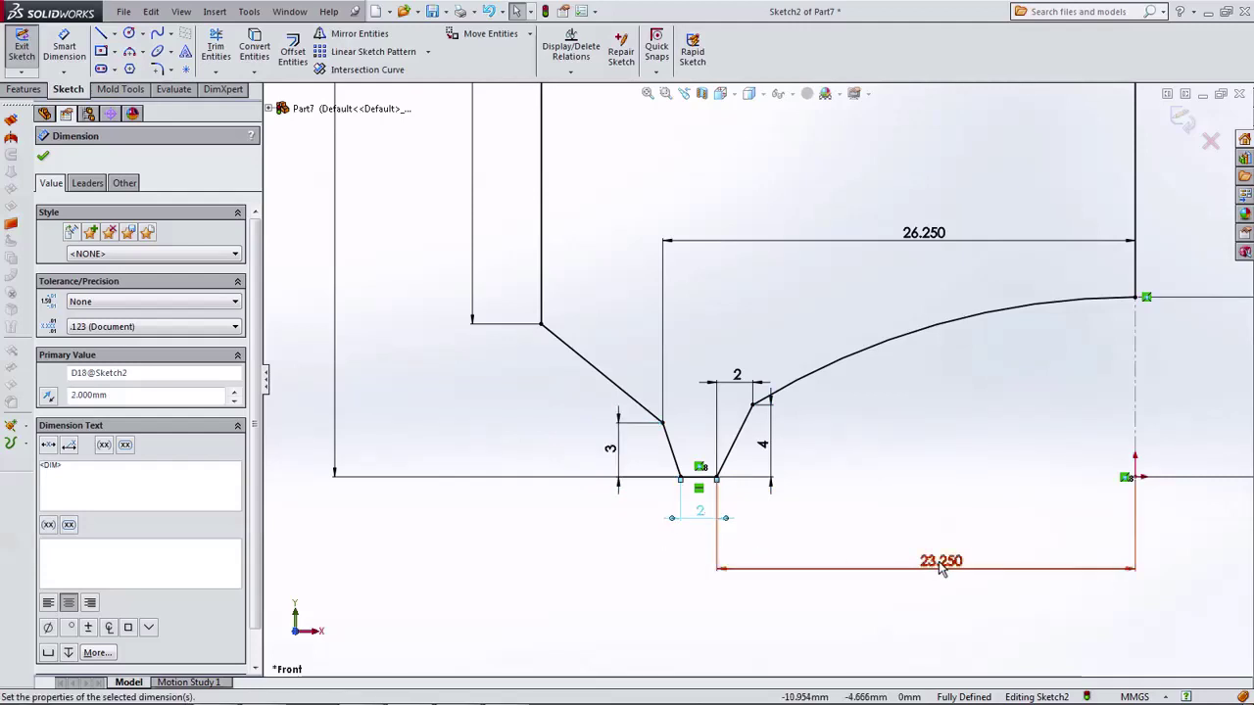
pyautogui.moveTo(941, 571); pyautogui.dragTo(946, 539)
pyautogui.scroll(2, 946, 540)
pyautogui.click(1018, 392)
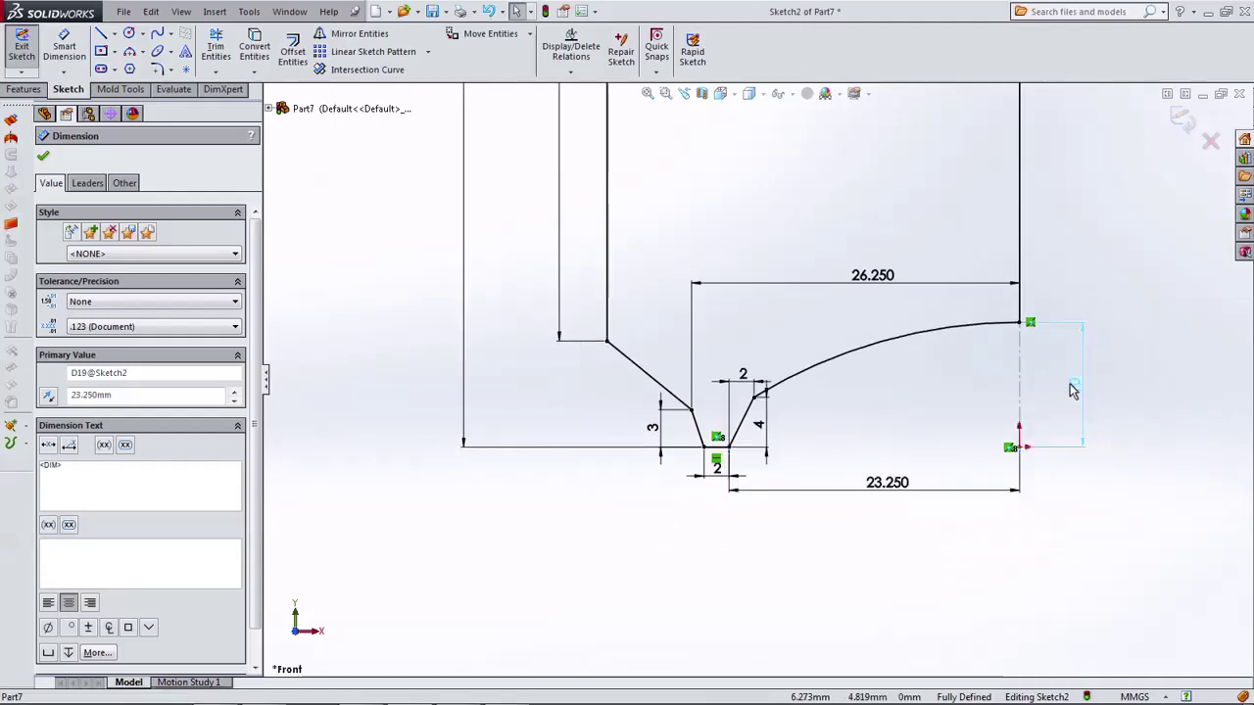
pyautogui.click(1073, 390)
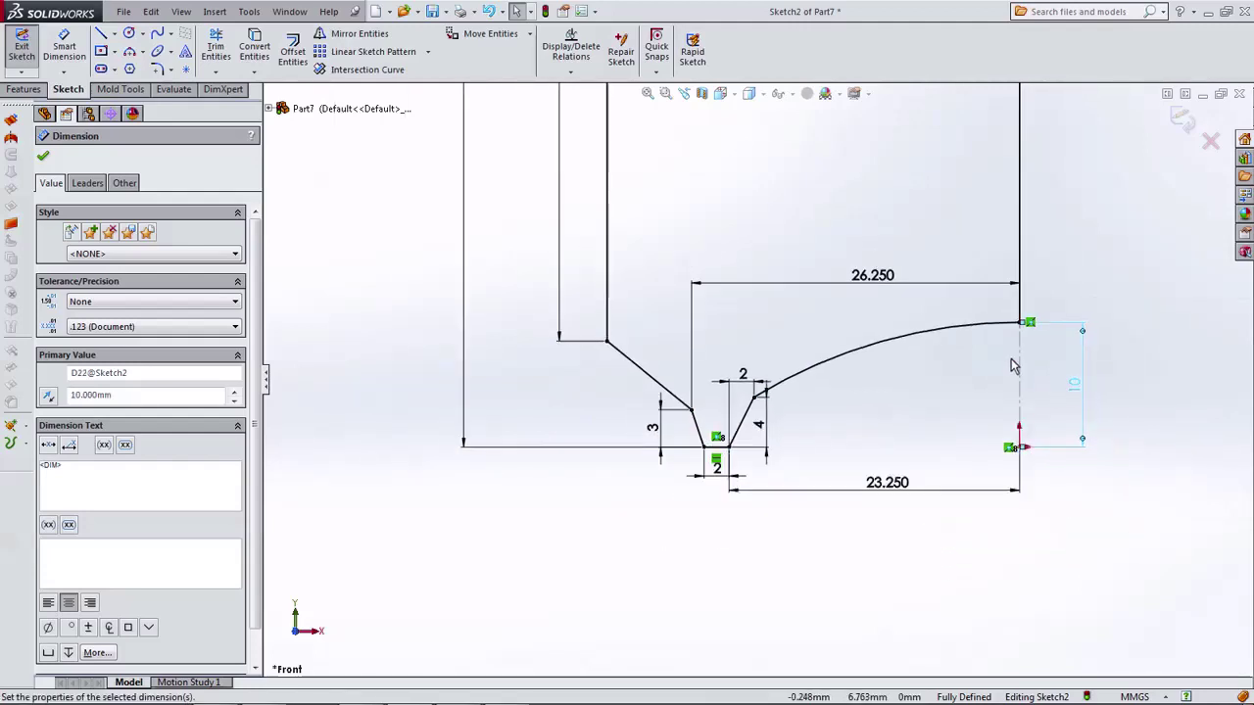
pyautogui.click(1182, 119)
# Step: Revolve the profile sketch around its centre line into a solid can
pyautogui.moveTo(1101, 346); pyautogui.dragTo(1078, 363, button='middle')
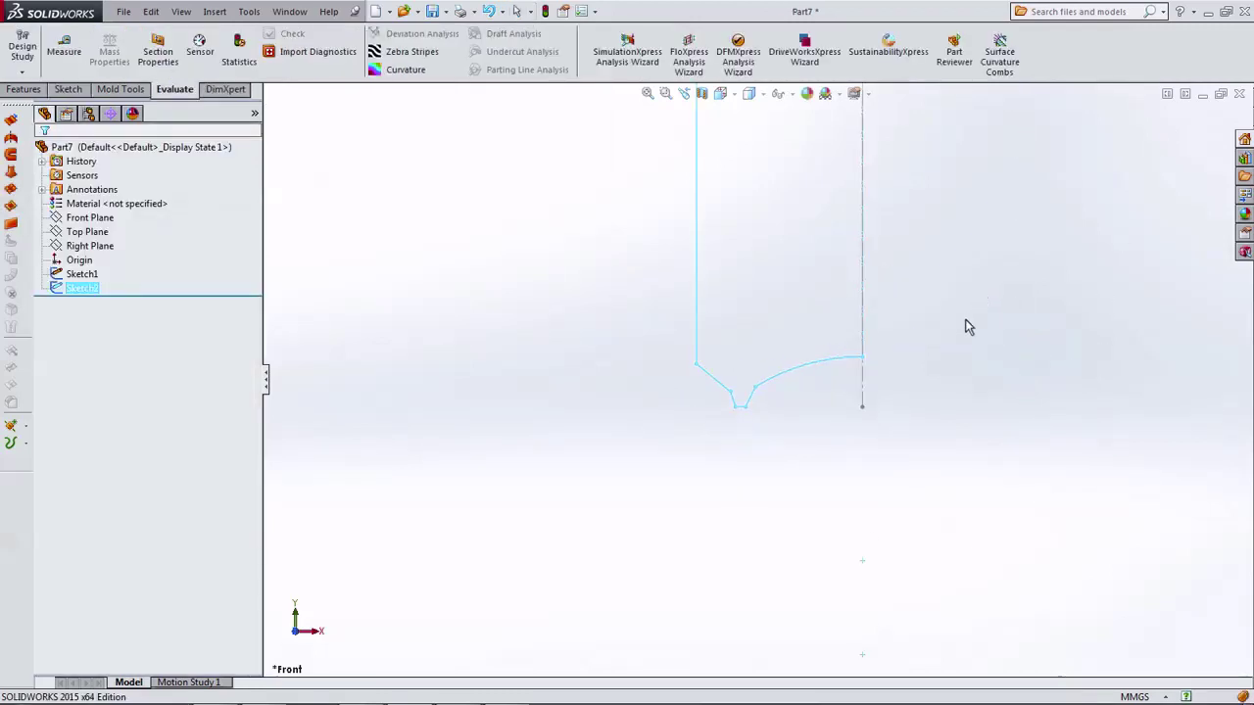
pyautogui.moveTo(966, 324); pyautogui.dragTo(946, 386, button='middle')
pyautogui.scroll(2, 796, 272)
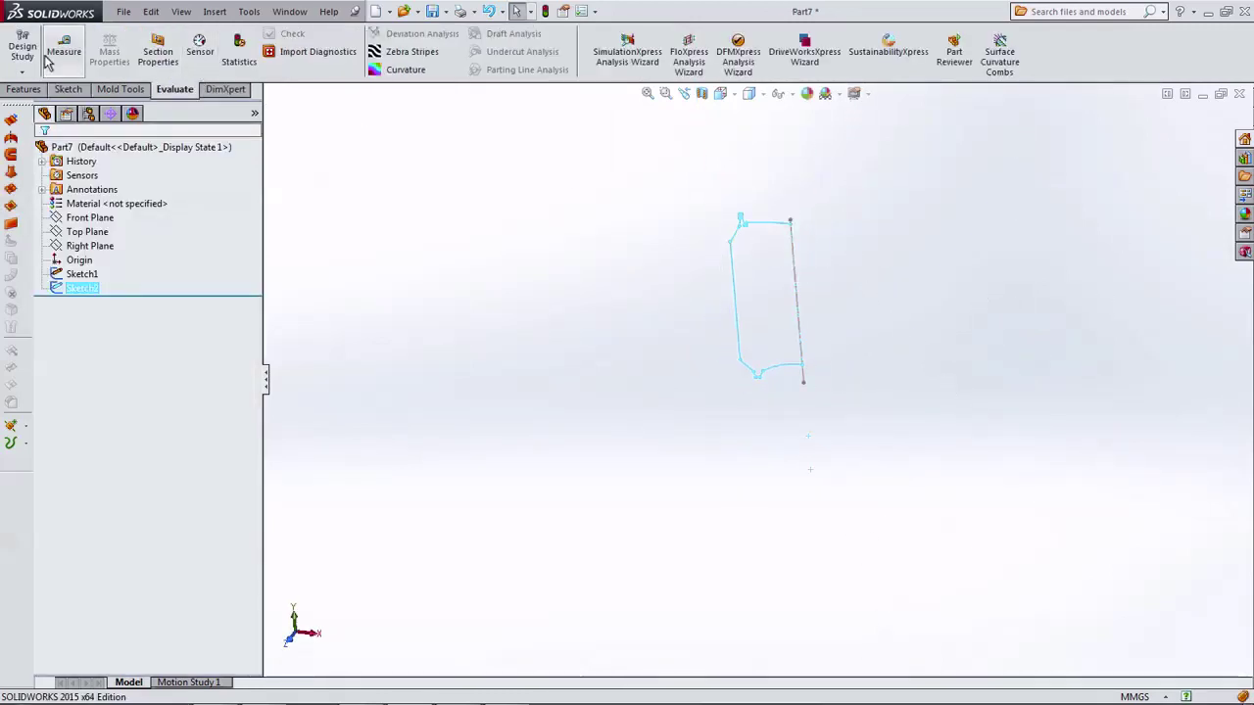
pyautogui.click(24, 89)
pyautogui.click(76, 51)
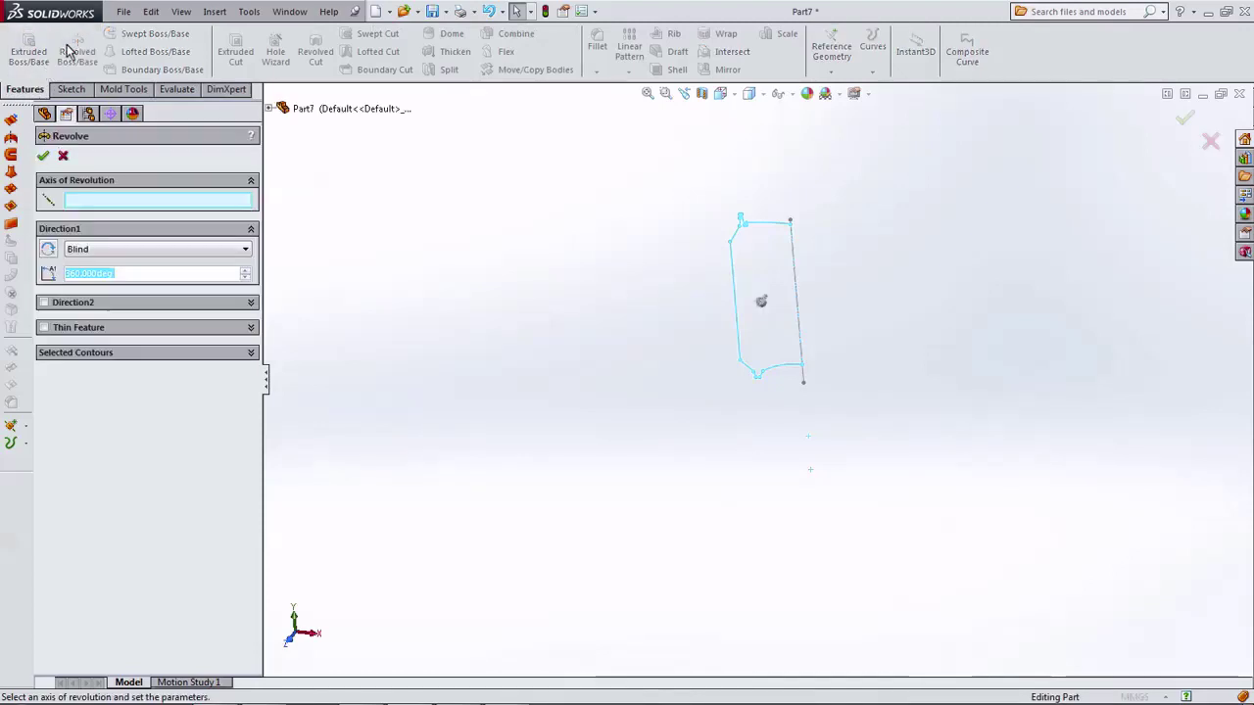
pyautogui.scroll(-2, 788, 275)
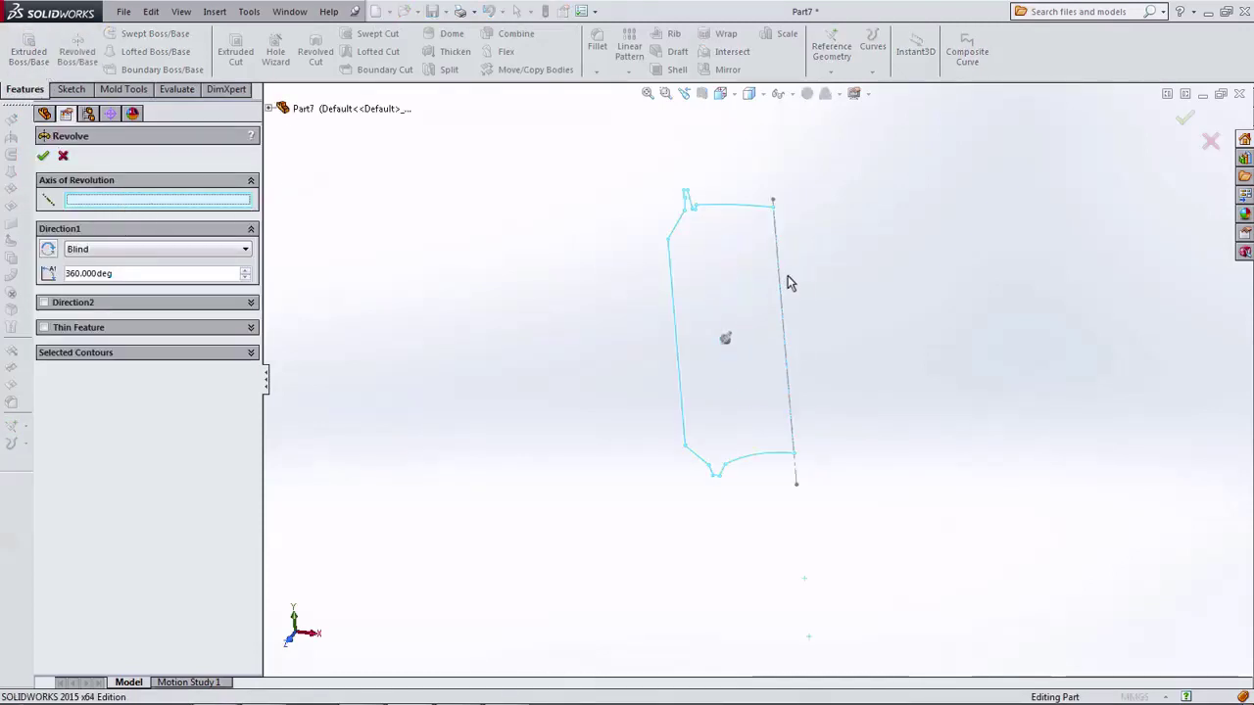
pyautogui.scroll(-2, 787, 275)
pyautogui.click(766, 274)
pyautogui.press('f')
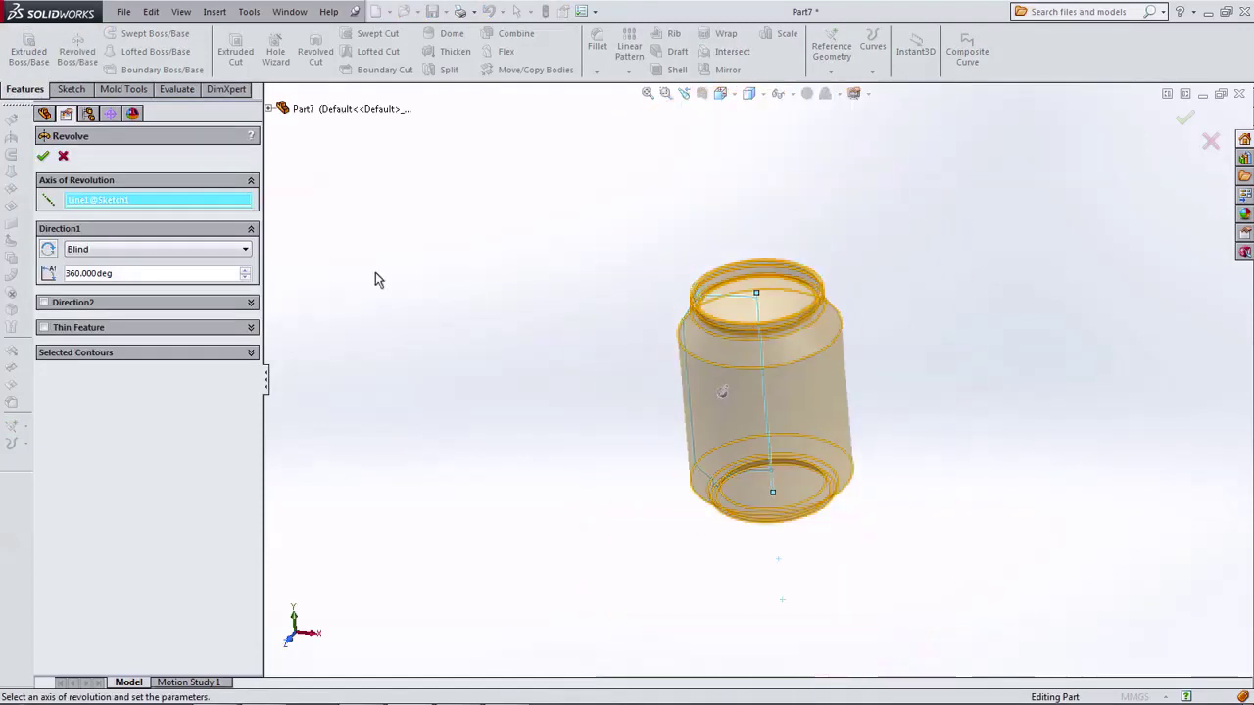
pyautogui.click(42, 156)
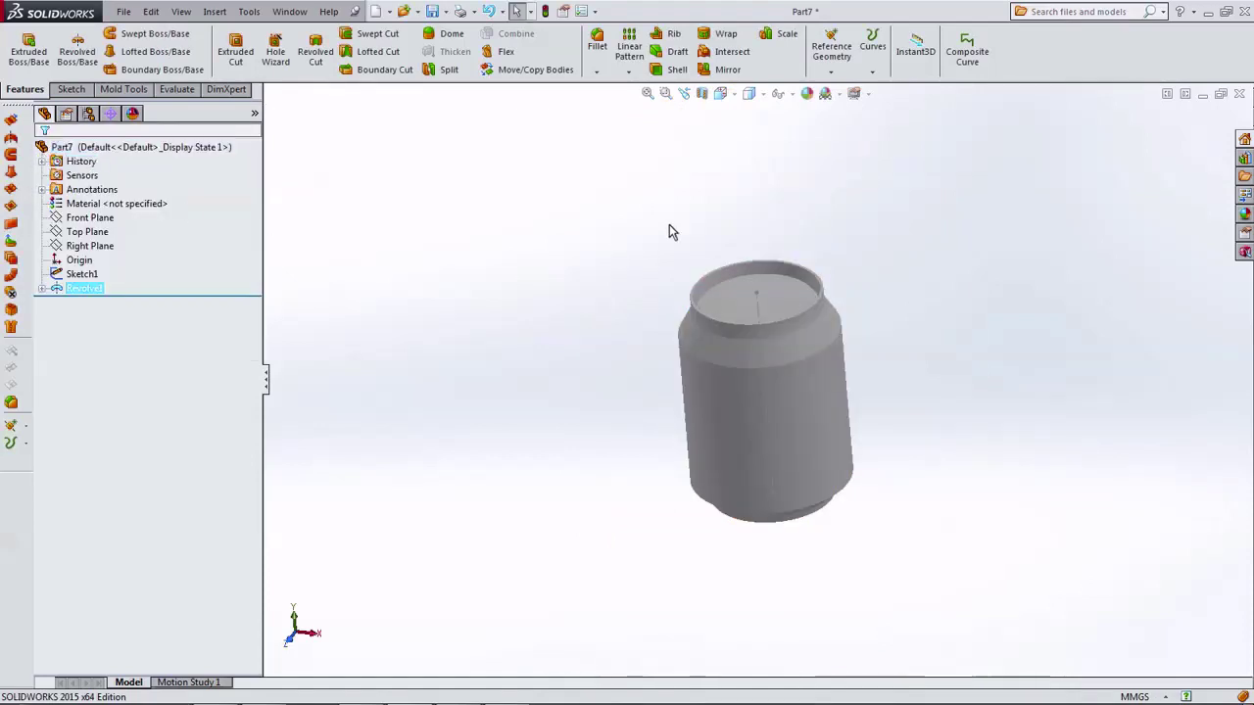
# Step: Display the can Shaded With Edges and view it from the Top
pyautogui.moveTo(741, 154)
pyautogui.mouseDown(button='middle')
pyautogui.moveTo(649, 366)
pyautogui.moveTo(722, 173)
pyautogui.mouseUp(button='middle')
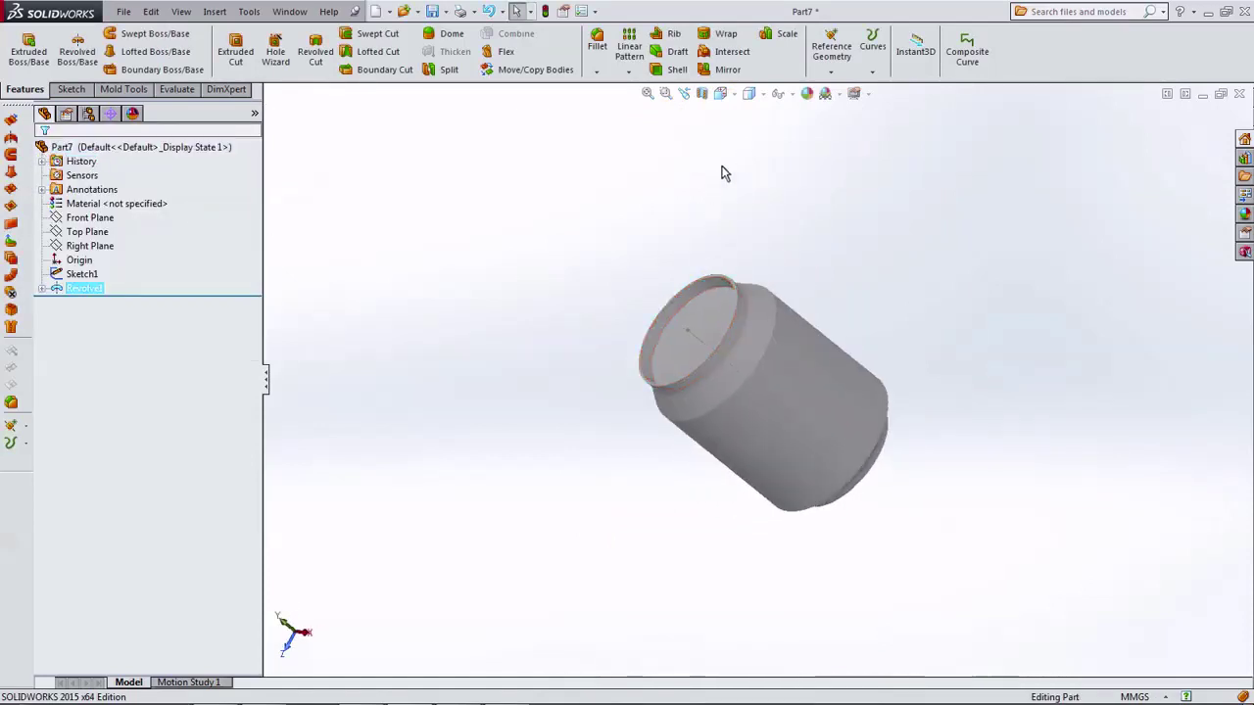
pyautogui.click(752, 98)
pyautogui.click(750, 115)
pyautogui.moveTo(658, 201)
pyautogui.mouseDown(button='middle')
pyautogui.moveTo(722, 190)
pyautogui.moveTo(724, 311)
pyautogui.moveTo(714, 246)
pyautogui.moveTo(613, 263)
pyautogui.moveTo(656, 273)
pyautogui.mouseUp(button='middle')
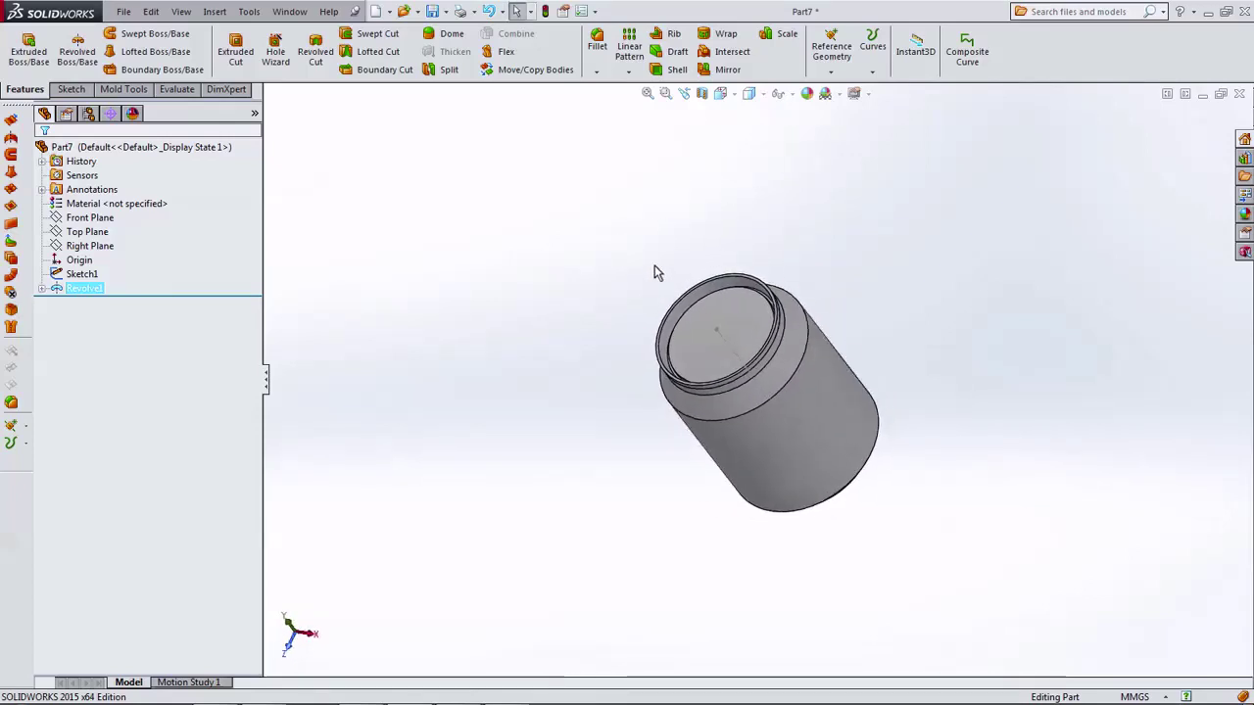
pyautogui.click(721, 98)
pyautogui.click(741, 135)
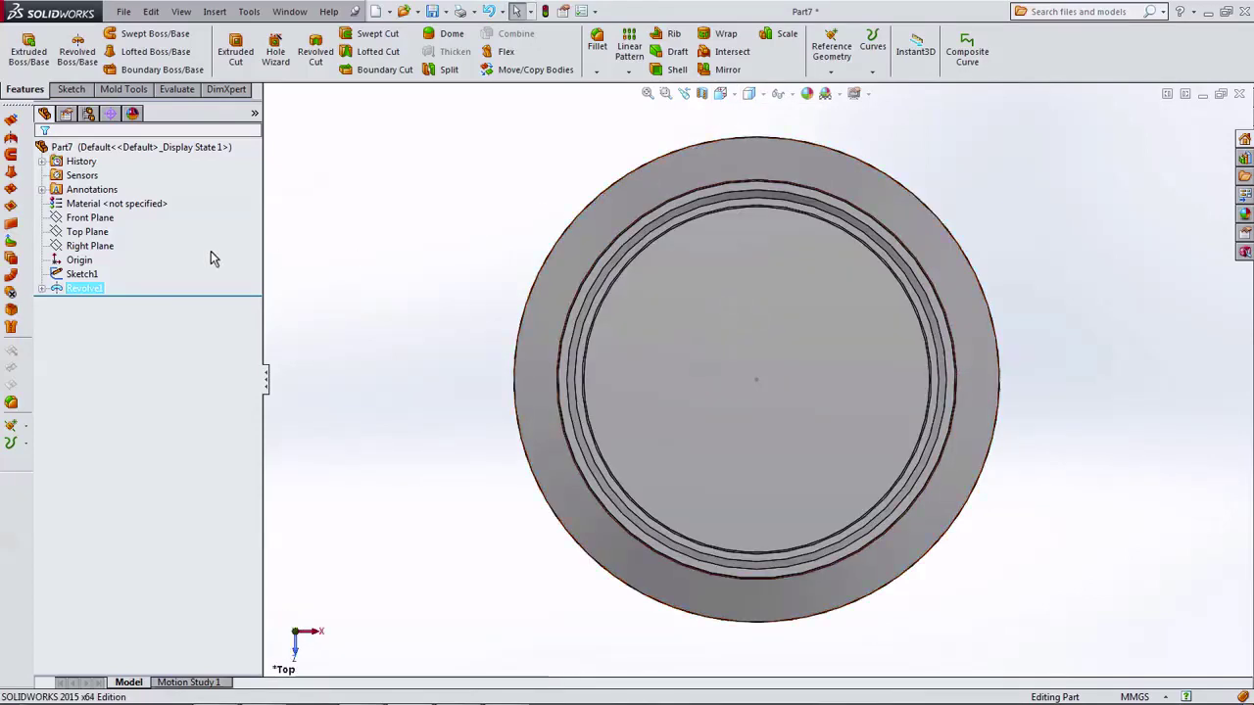
# Step: Select Top Plane as the reference for a new plane
pyautogui.click(84, 232)
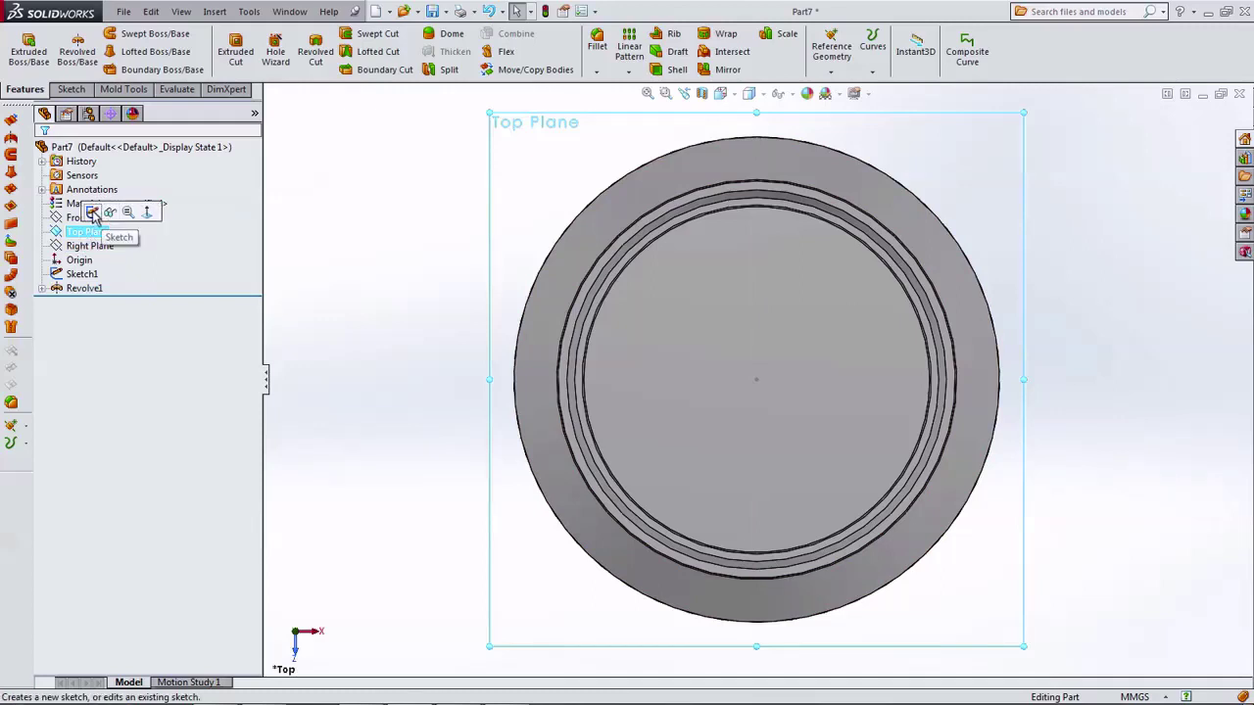
pyautogui.click(392, 303)
pyautogui.moveTo(413, 298)
pyautogui.mouseDown(button='middle')
pyautogui.moveTo(355, 196)
pyautogui.moveTo(413, 243)
pyautogui.mouseUp(button='middle')
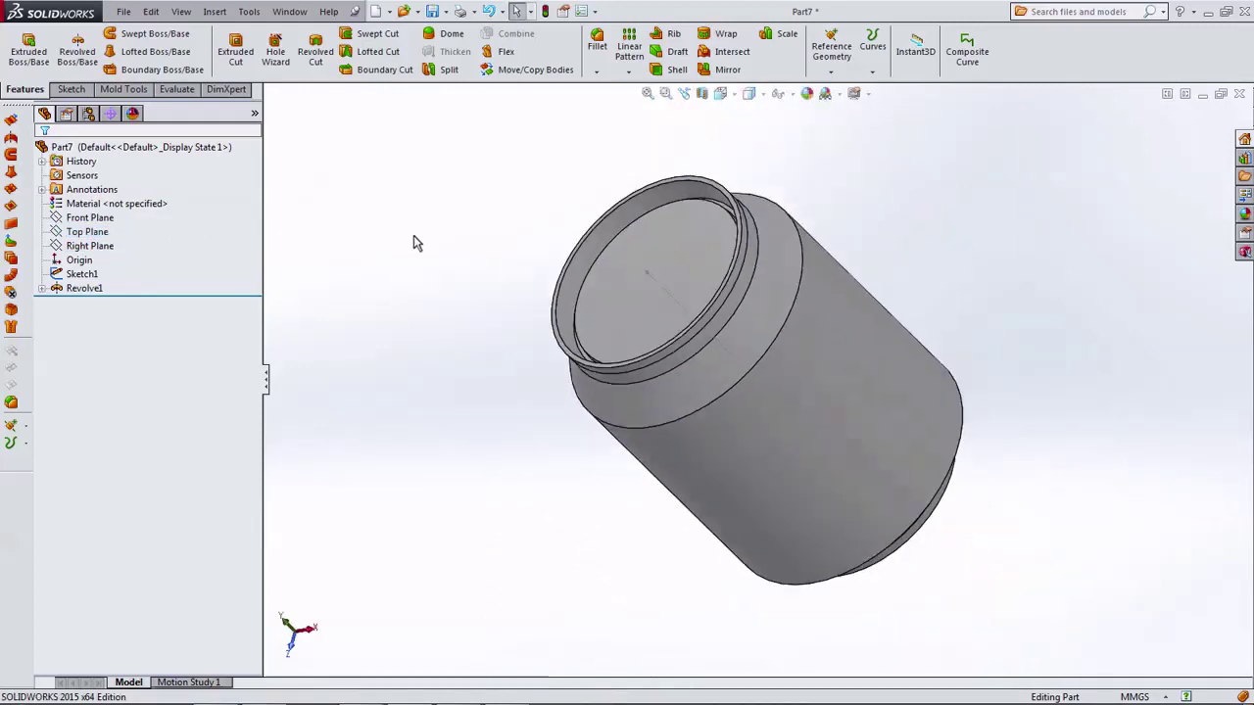
pyautogui.click(662, 289)
pyautogui.click(614, 306)
pyautogui.click(426, 262)
pyautogui.click(87, 232)
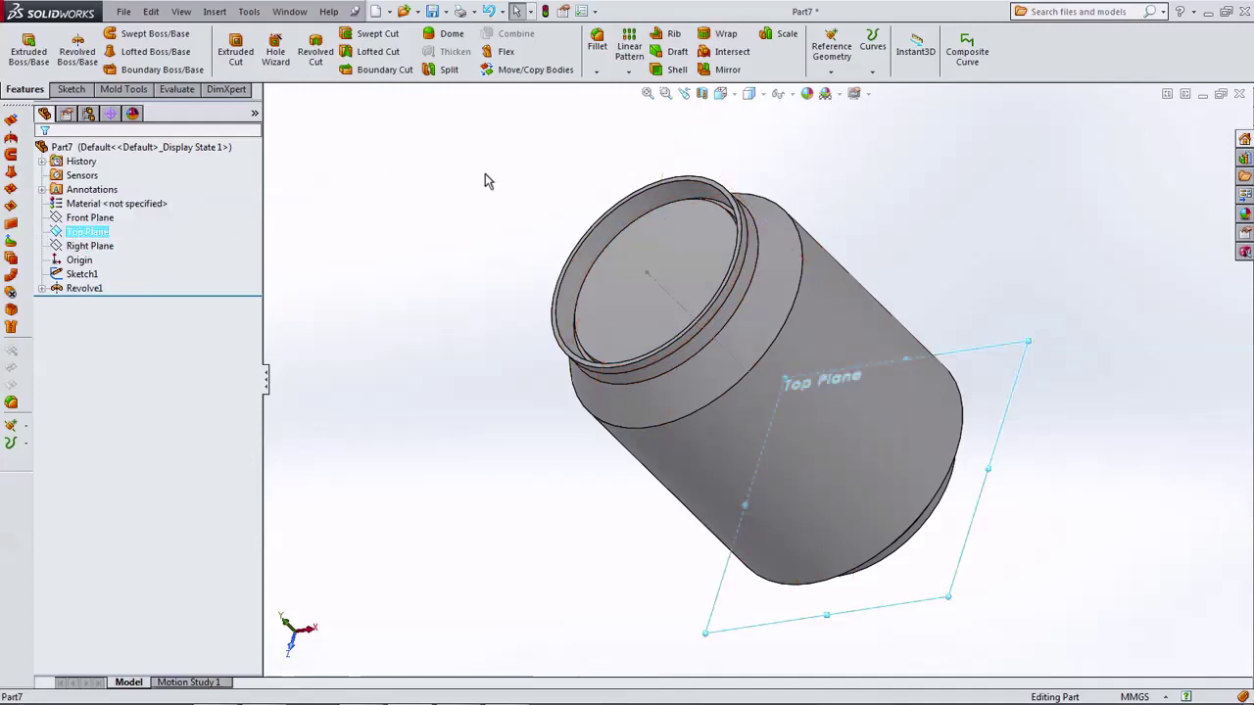
# Step: Add Plane1 as a reference plane 100 mm above Top Plane at the can's open end
pyautogui.click(832, 51)
pyautogui.click(845, 90)
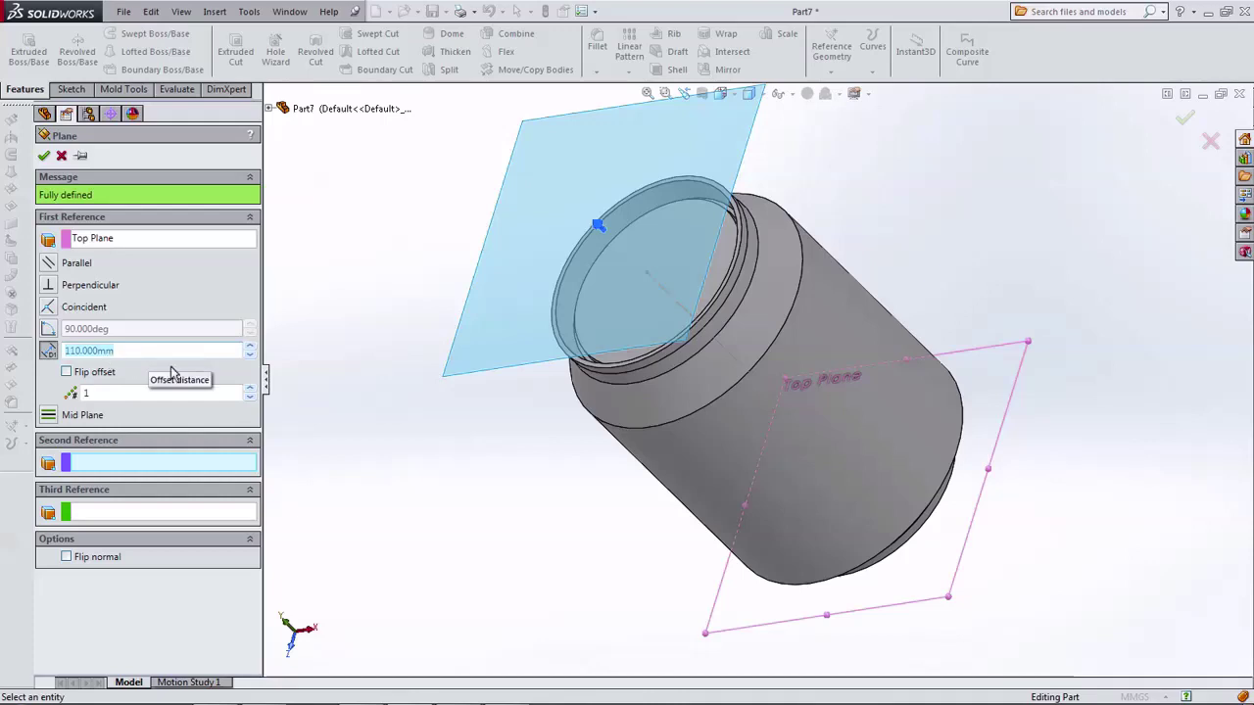
pyautogui.moveTo(540, 280); pyautogui.dragTo(342, 353, button='middle')
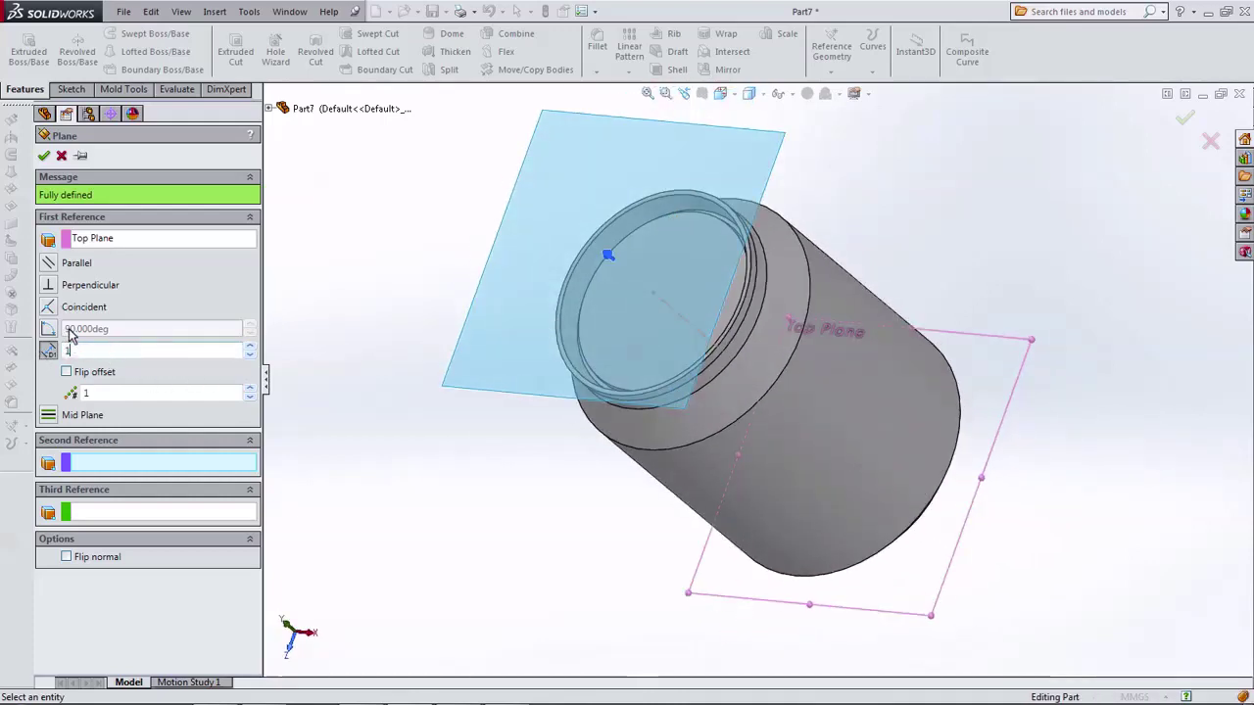
pyautogui.write('00')
pyautogui.click(43, 154)
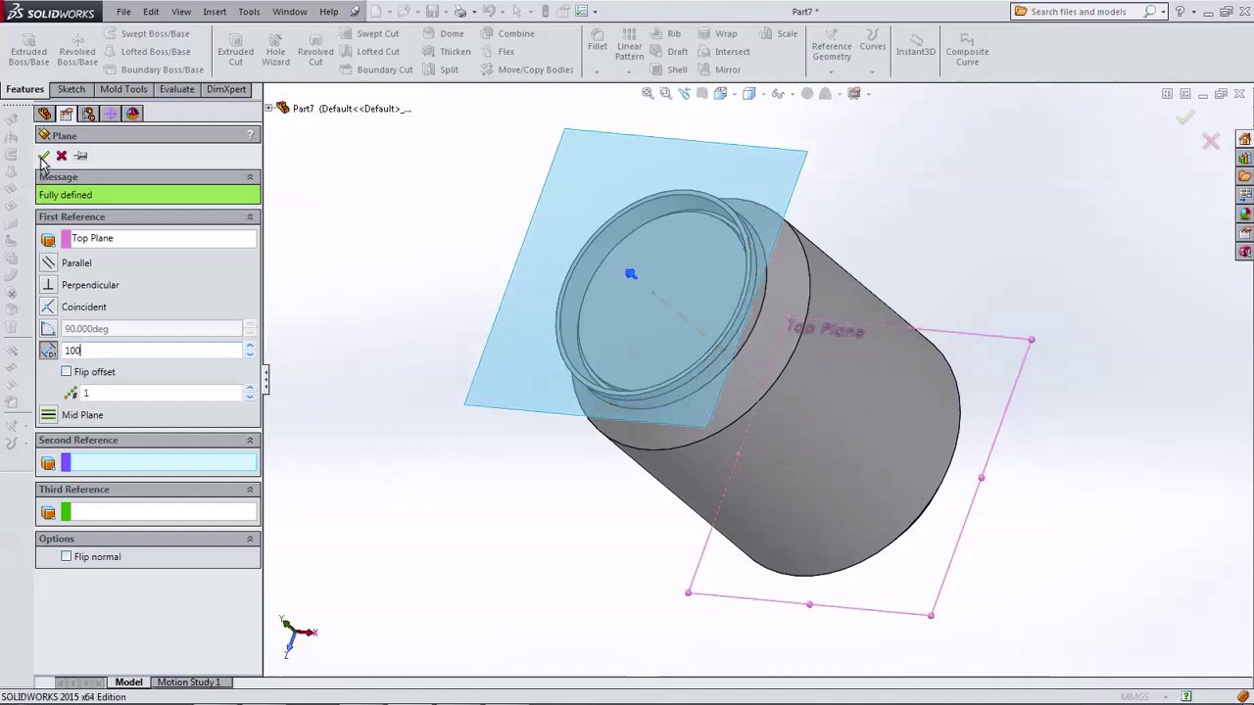
pyautogui.moveTo(421, 284)
pyautogui.mouseDown(button='middle')
pyautogui.moveTo(359, 238)
pyautogui.moveTo(442, 335)
pyautogui.mouseUp(button='middle')
# Step: Start a sketch on Plane1 viewed face-on and convert the can's inner top edge into a circle
pyautogui.click(71, 90)
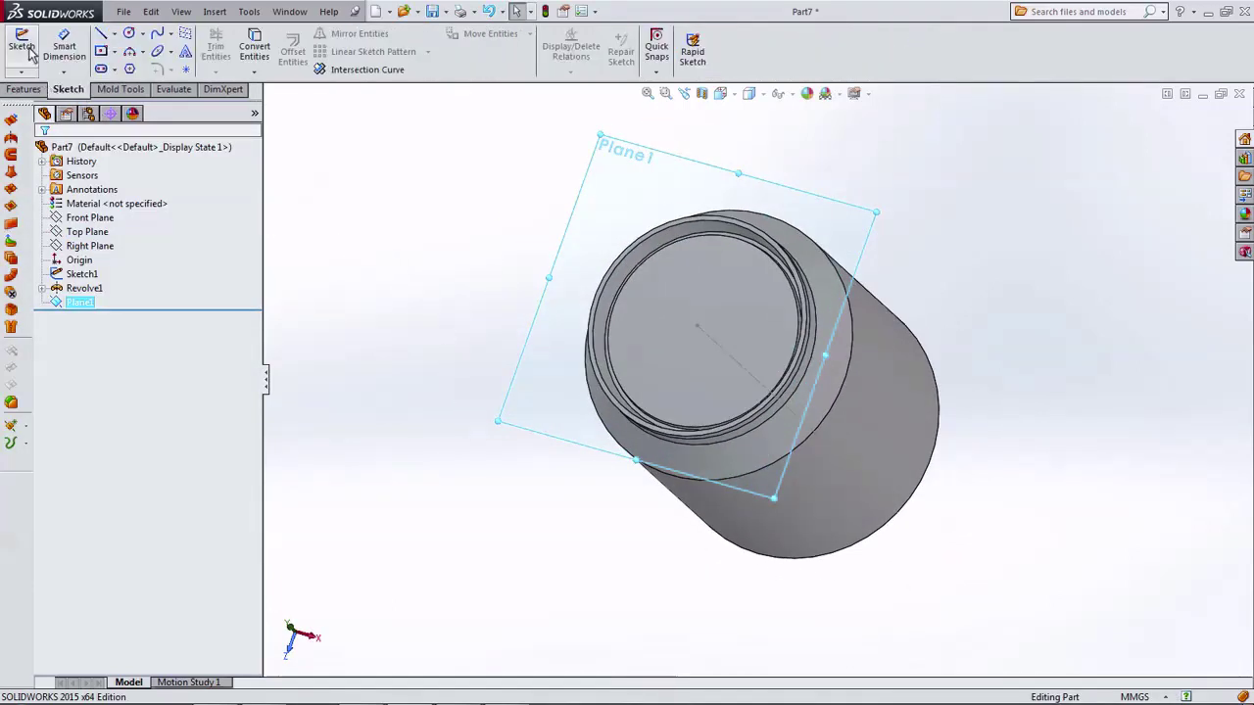
pyautogui.click(22, 49)
pyautogui.click(720, 94)
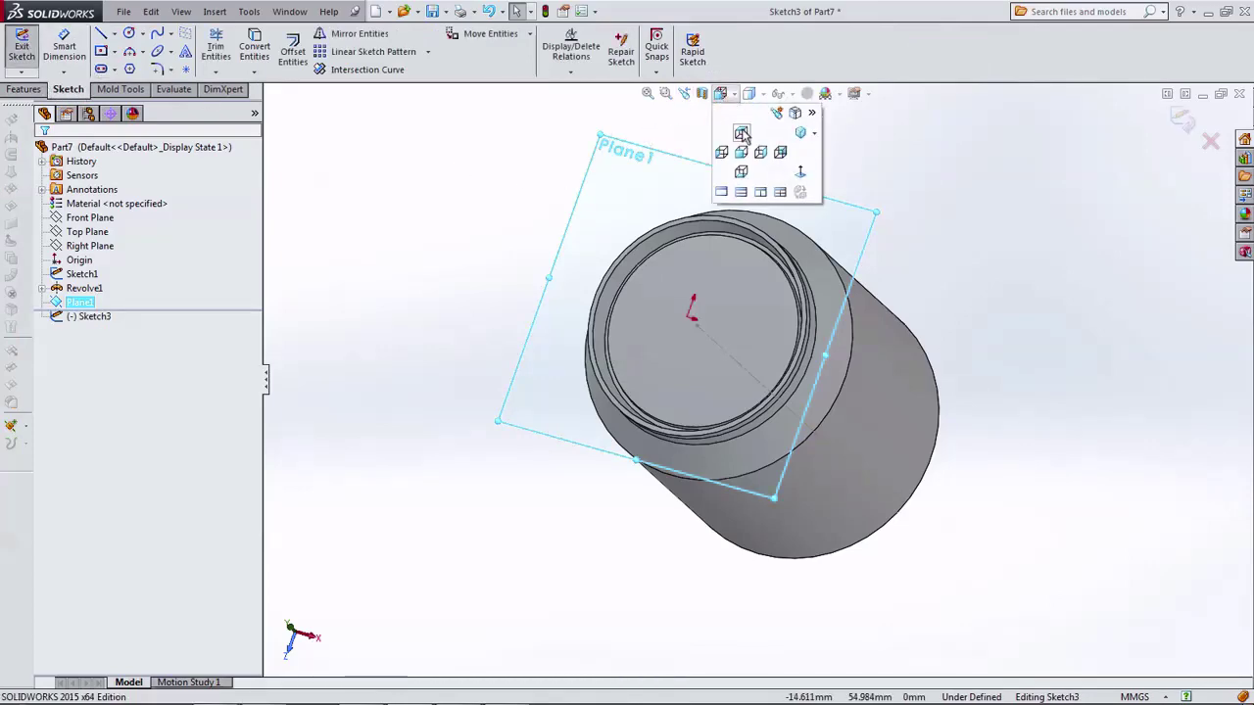
pyautogui.click(742, 142)
pyautogui.scroll(-5, 750, 243)
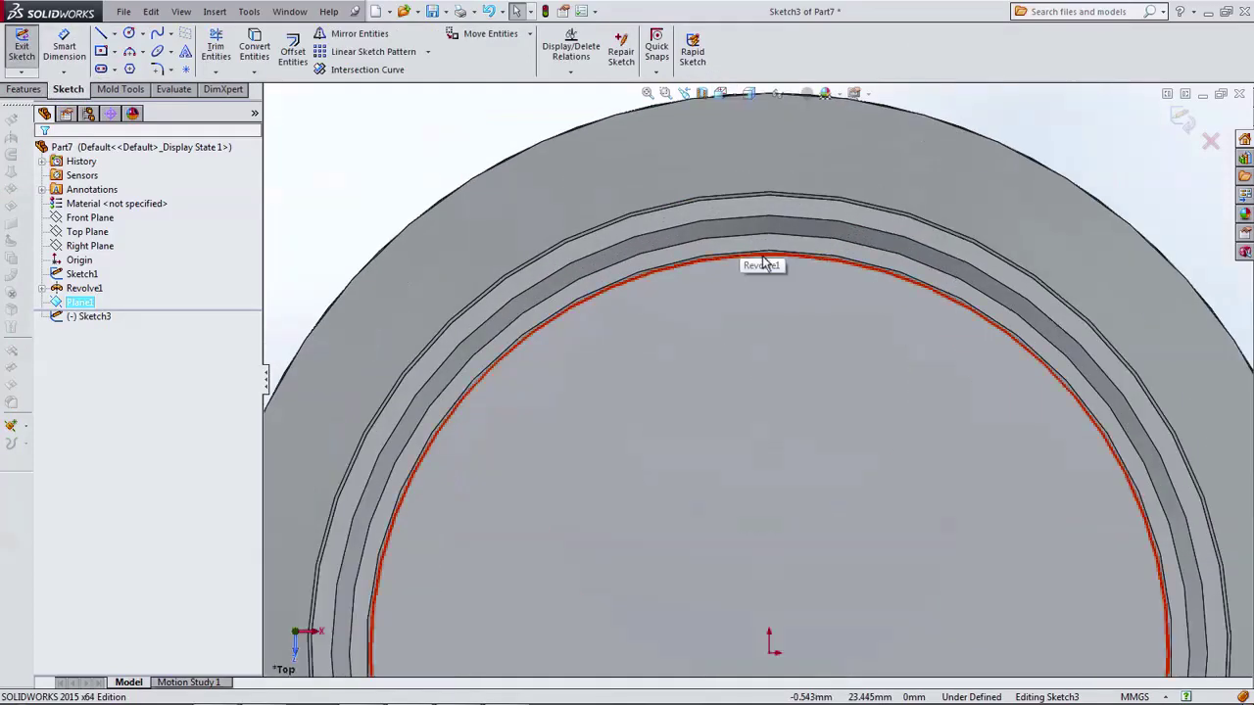
pyautogui.press('f')
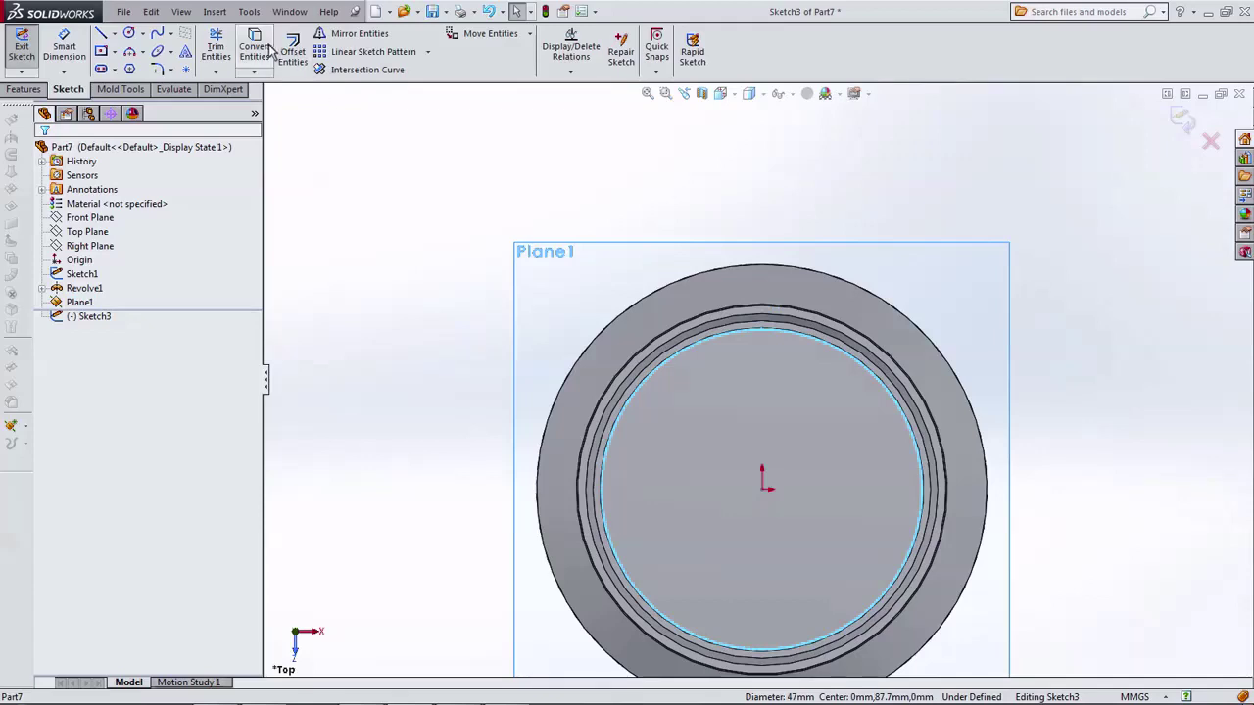
pyautogui.click(266, 50)
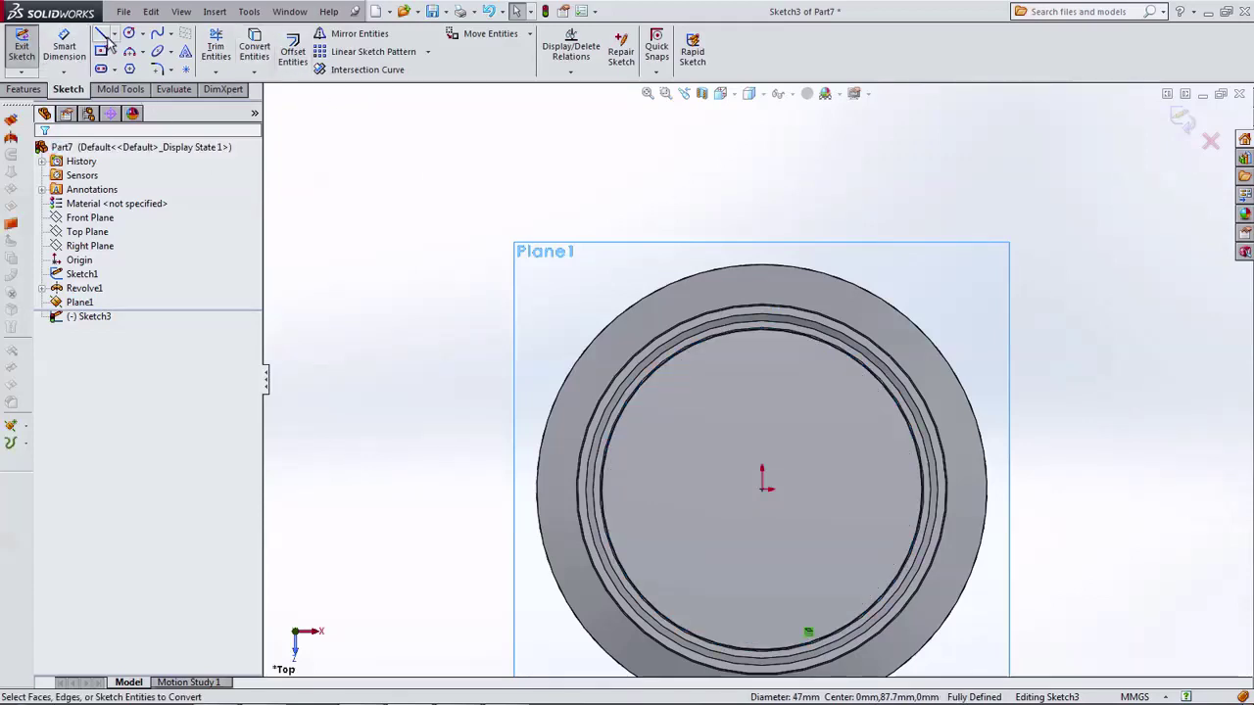
pyautogui.click(698, 342)
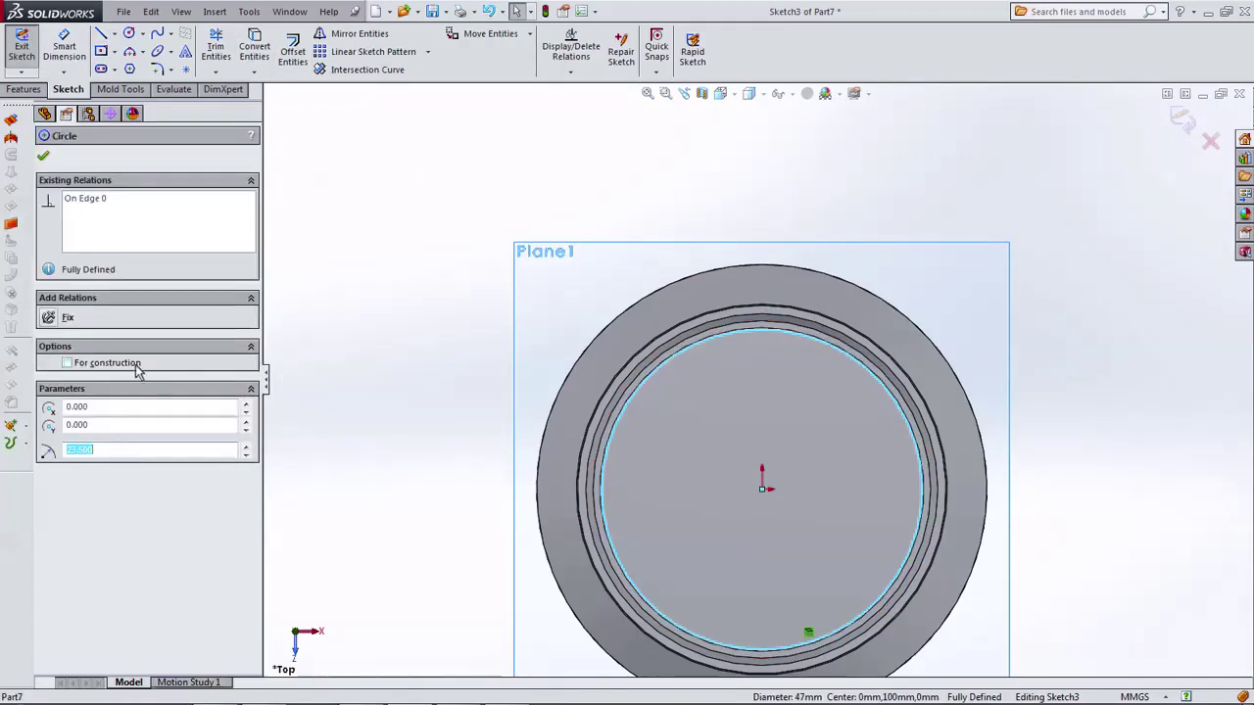
pyautogui.click(342, 257)
# Step: Draw two horizontal centerlines across the can, one above and one below centre
pyautogui.click(101, 34)
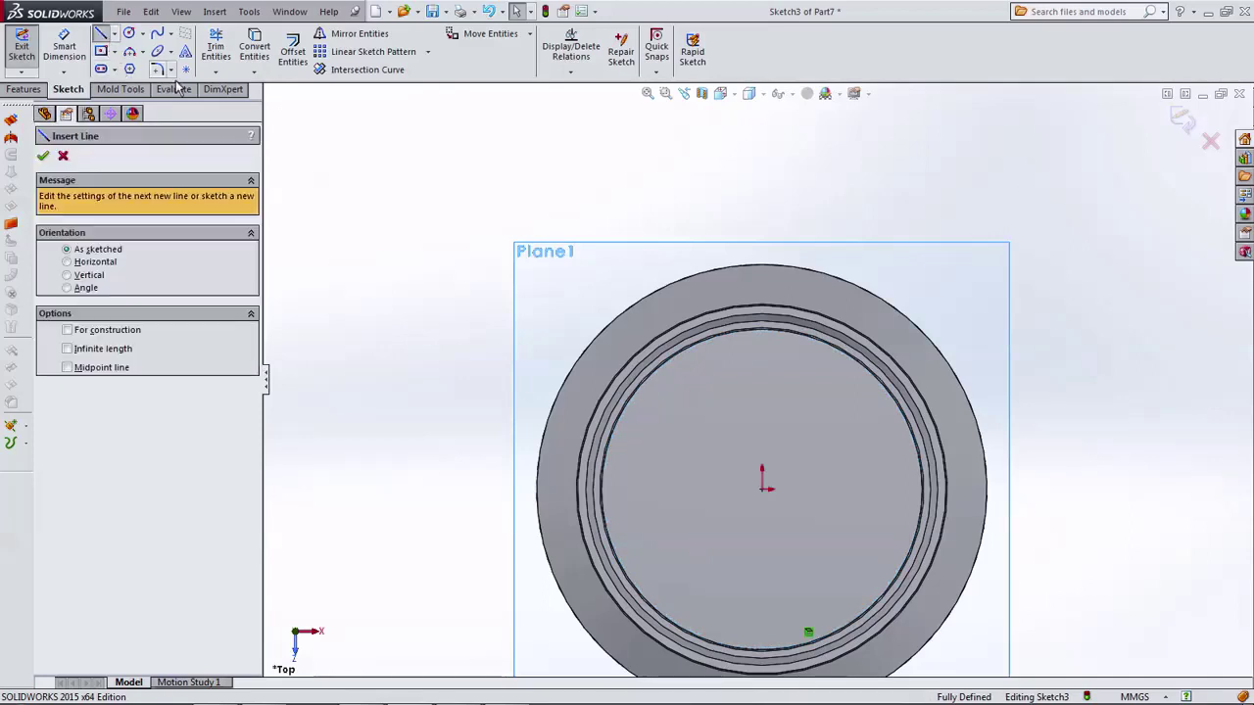
pyautogui.click(405, 343)
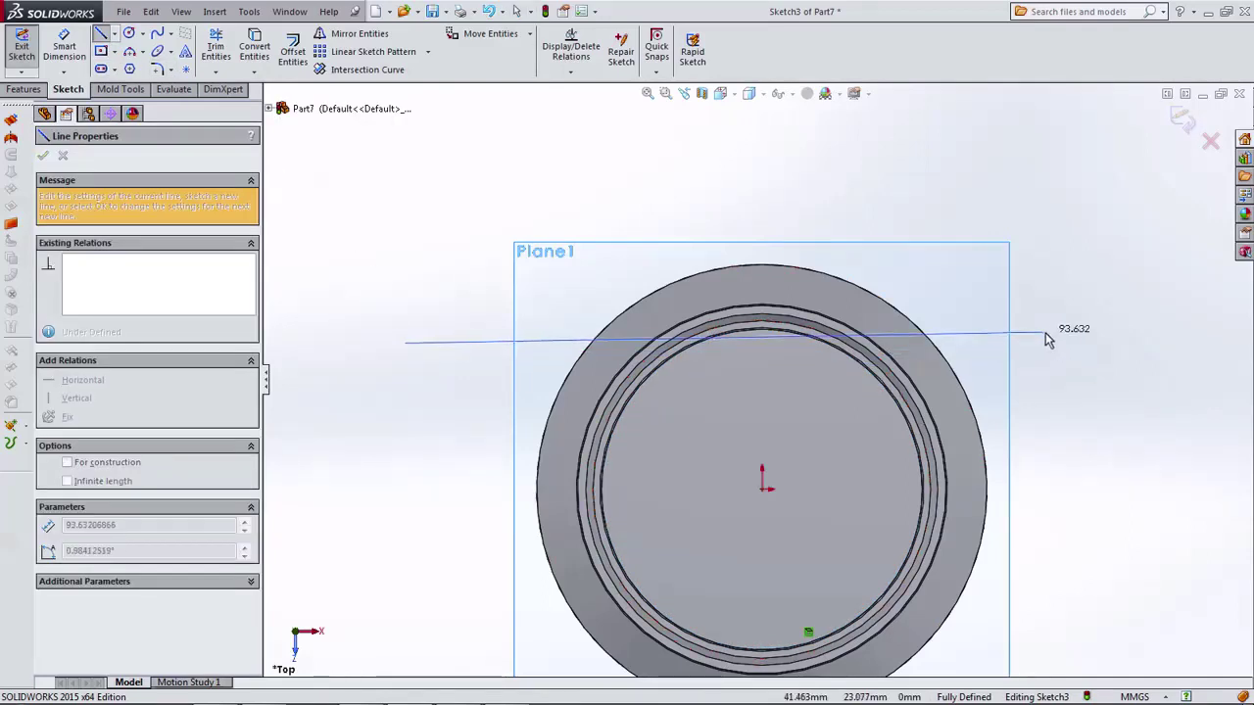
pyautogui.press('Escape')
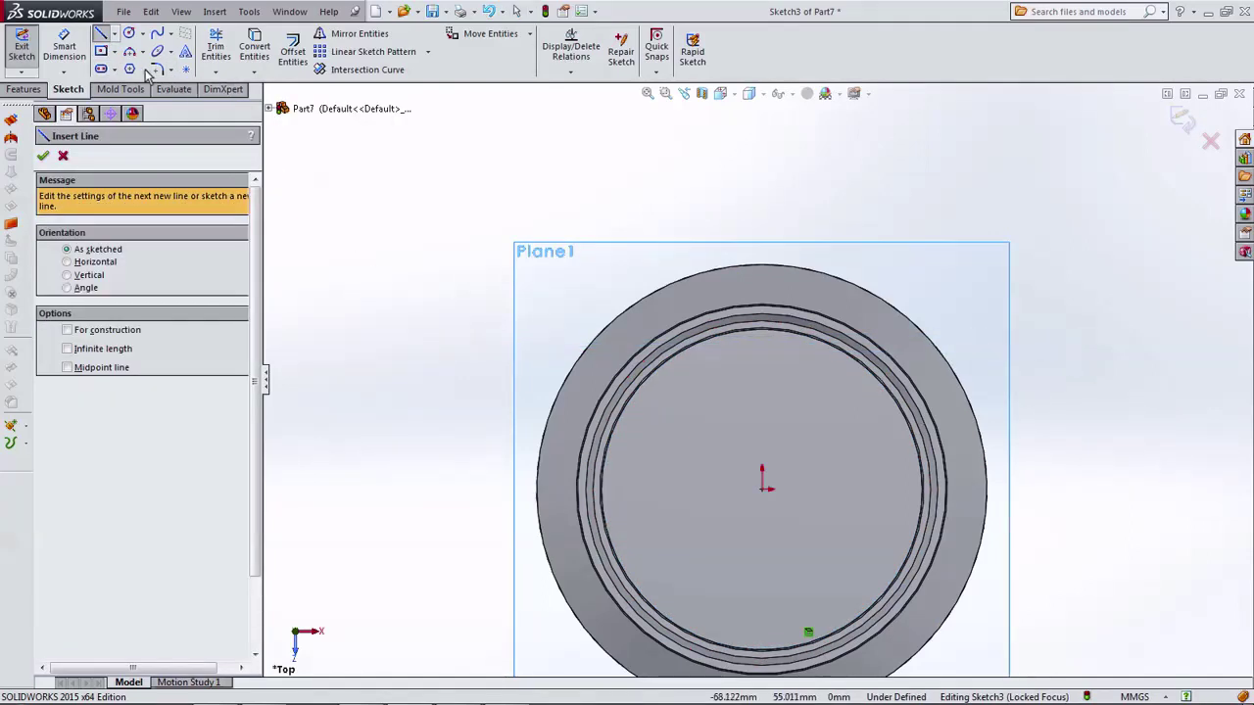
pyautogui.click(127, 33)
pyautogui.click(114, 33)
pyautogui.click(137, 64)
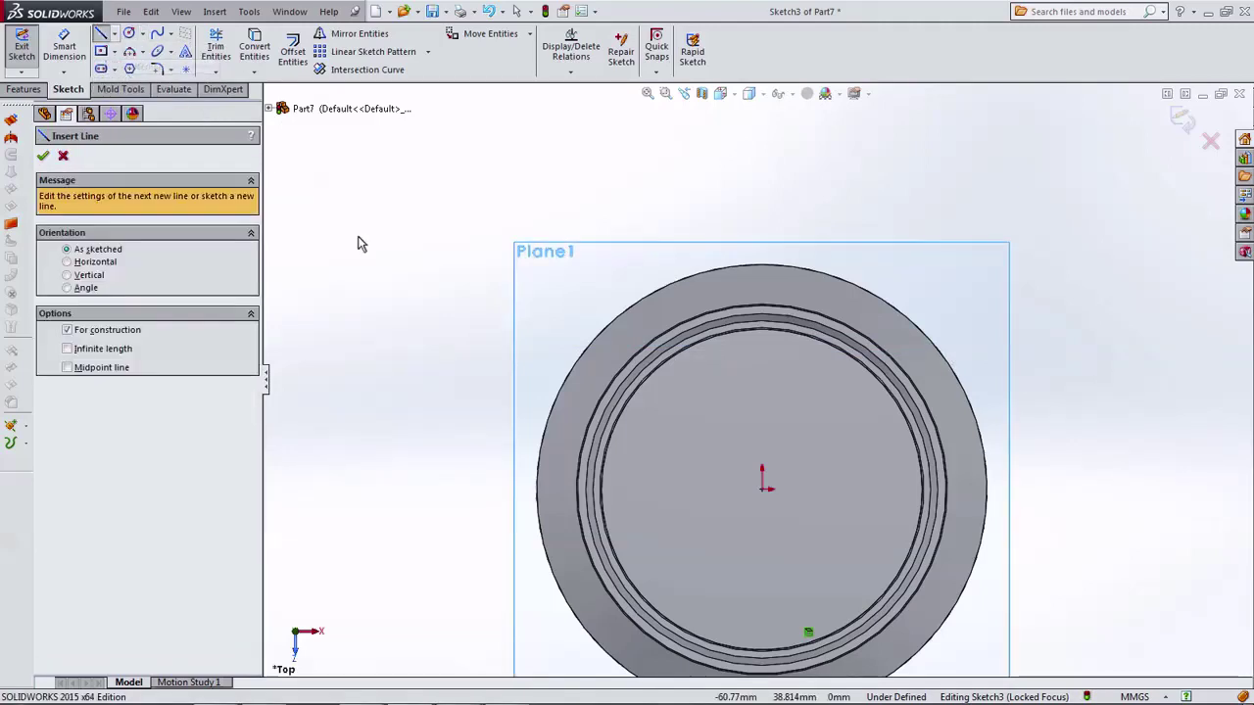
pyautogui.click(480, 376)
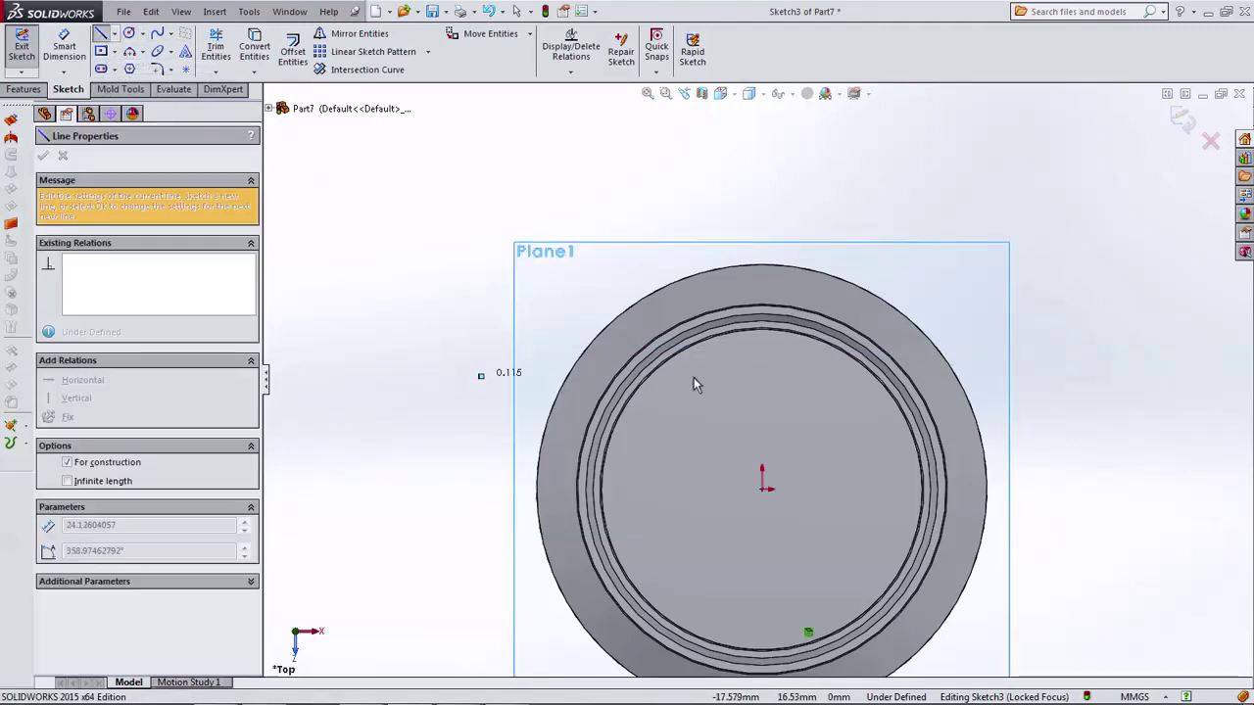
pyautogui.click(1094, 376)
pyautogui.press('Escape')
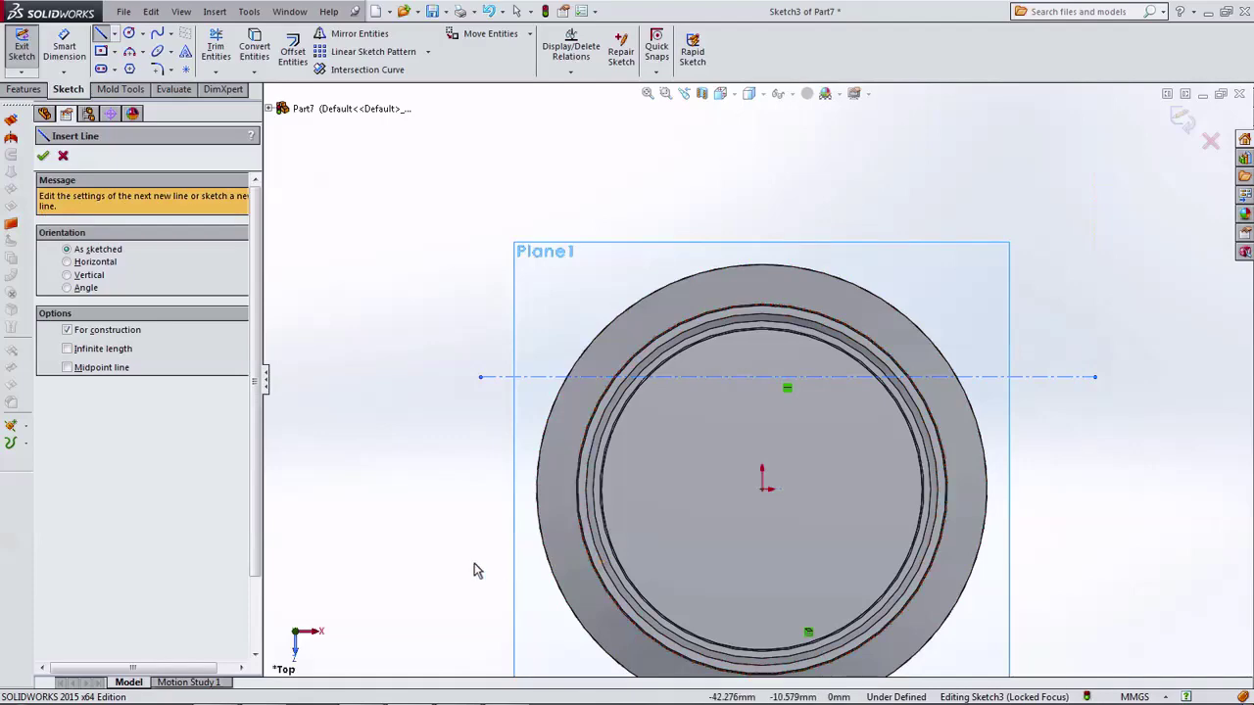
pyautogui.click(473, 562)
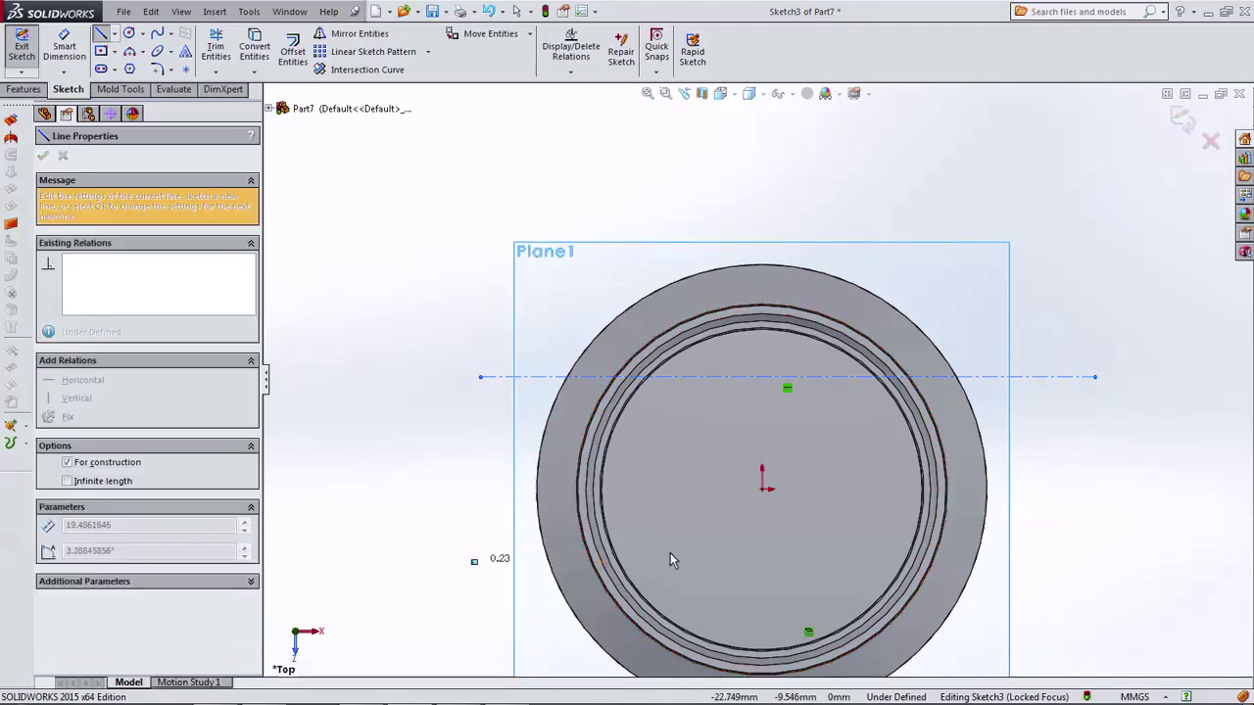
pyautogui.click(1116, 563)
pyautogui.press('Escape')
# Step: Draw centerlines from the origin to the circle's top and bottom
pyautogui.scroll(3, 1052, 490)
pyautogui.scroll(-5, 823, 405)
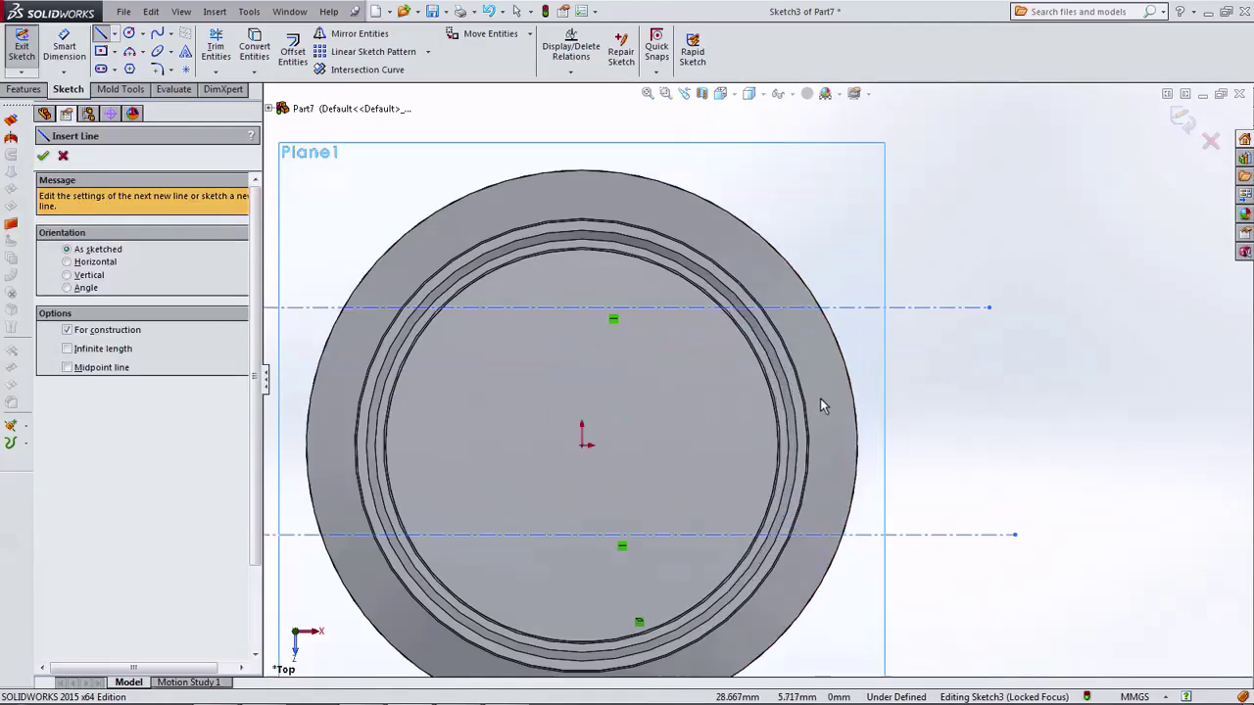
pyautogui.click(582, 445)
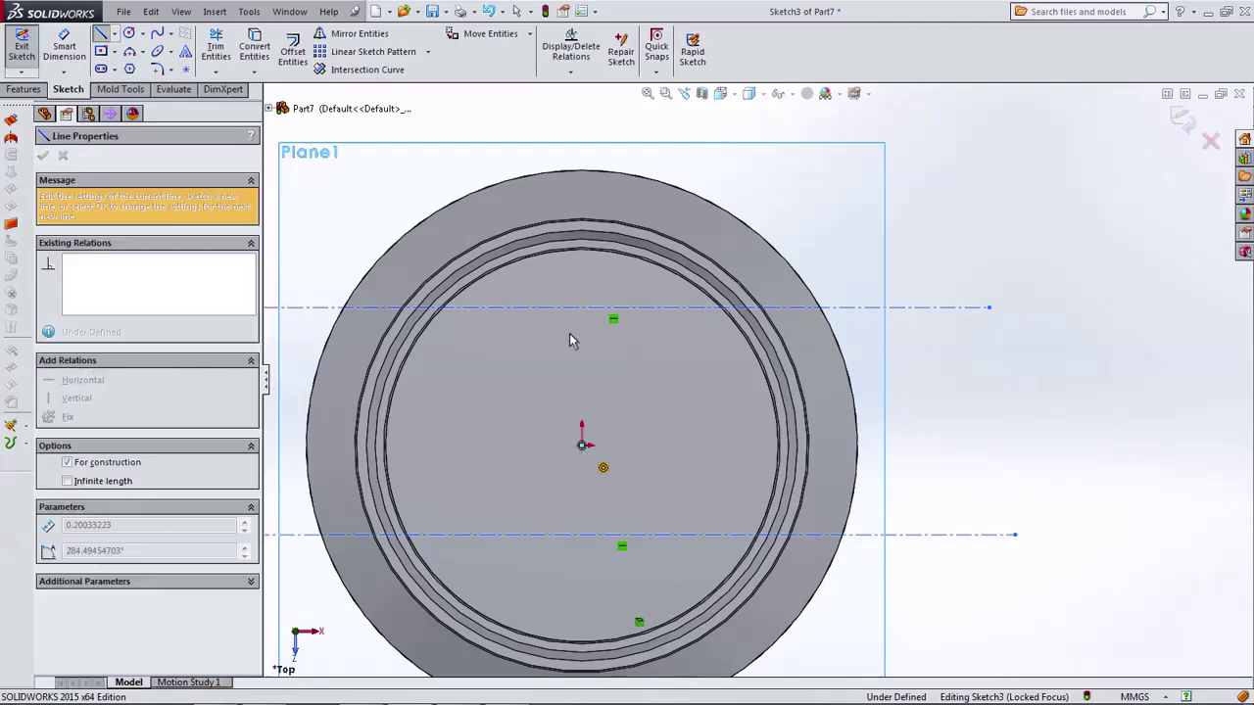
pyautogui.doubleClick(581, 253)
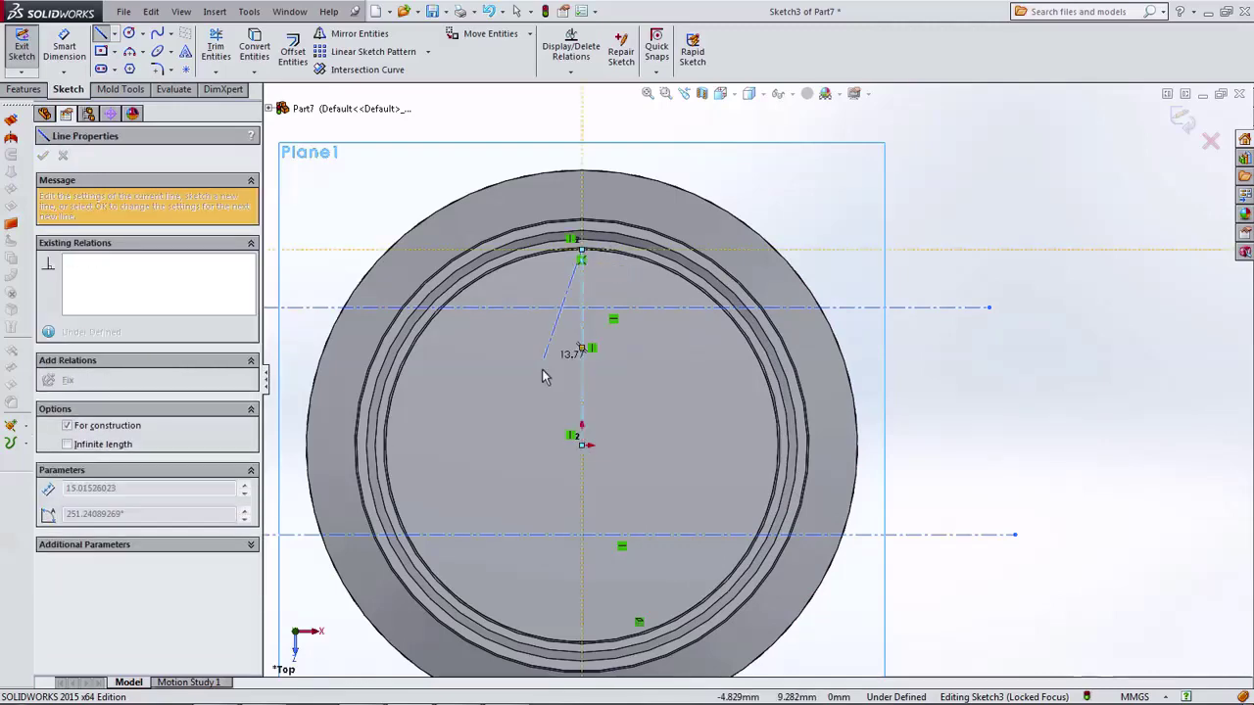
pyautogui.click(582, 446)
pyautogui.scroll(3, 637, 470)
pyautogui.scroll(-3, 656, 519)
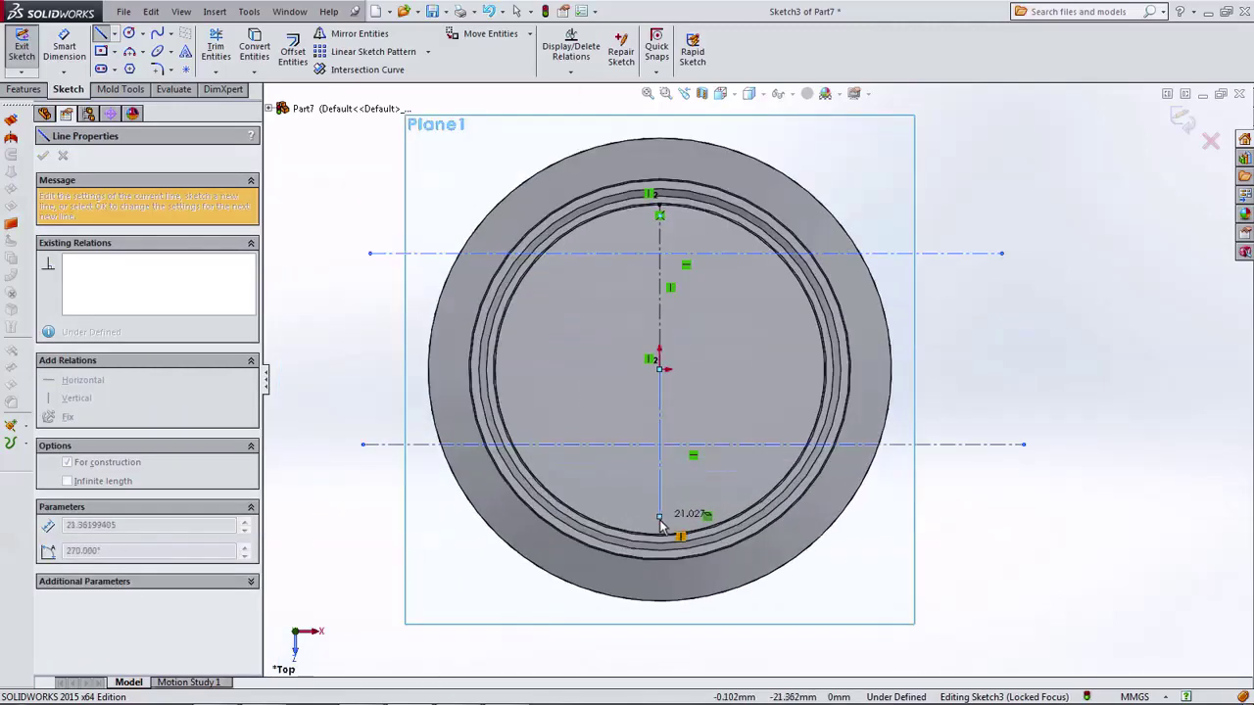
pyautogui.doubleClick(657, 539)
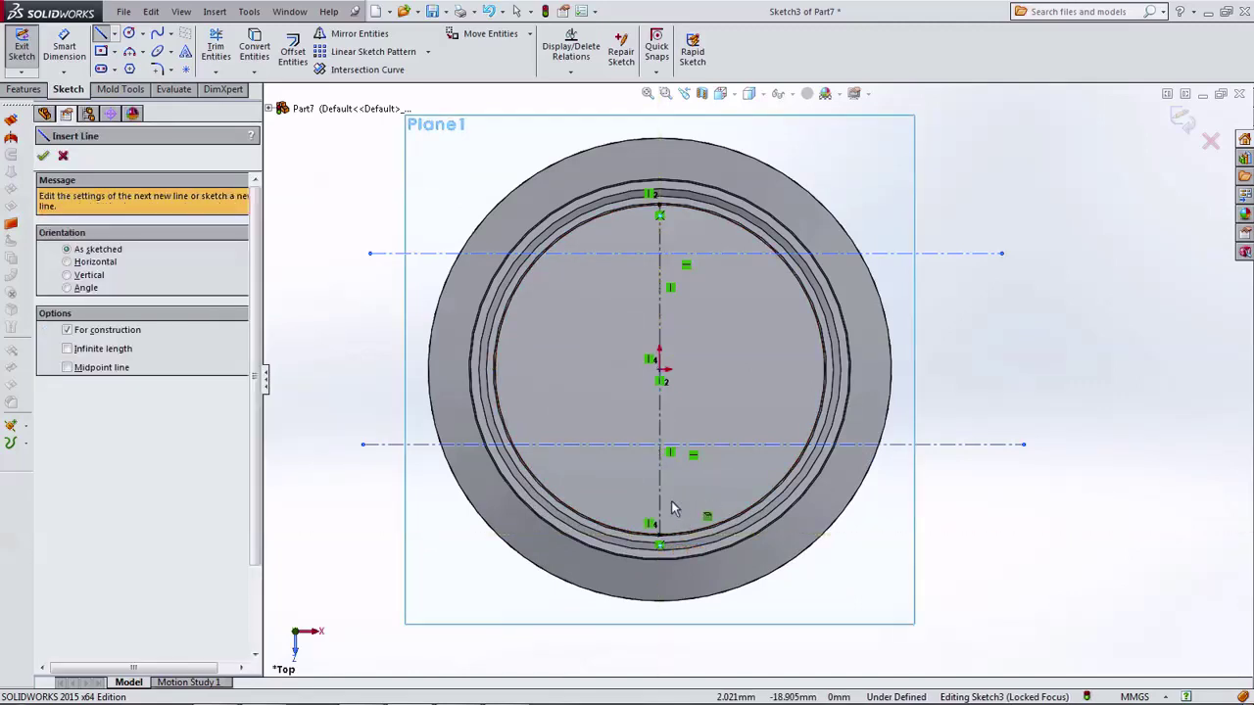
# Step: Dimension the upper and lower centerlines 2 mm from the vertical line's endpoints
pyautogui.click(64, 46)
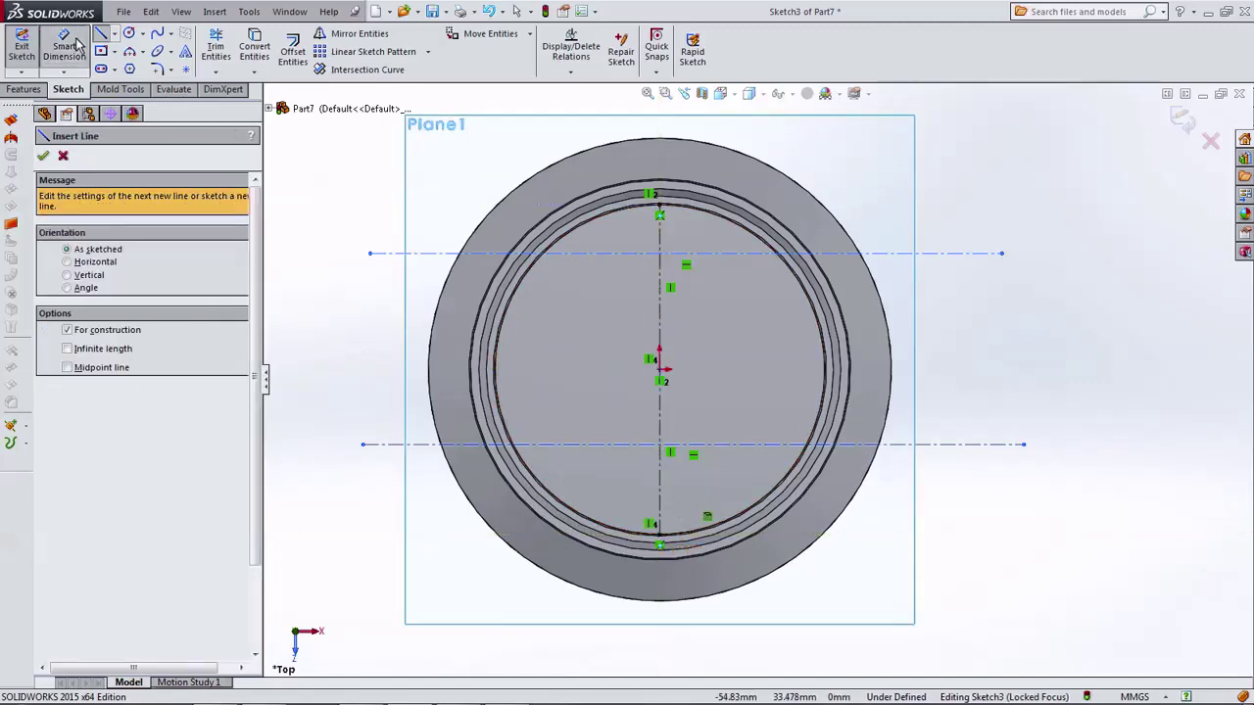
pyautogui.click(627, 254)
pyautogui.click(660, 208)
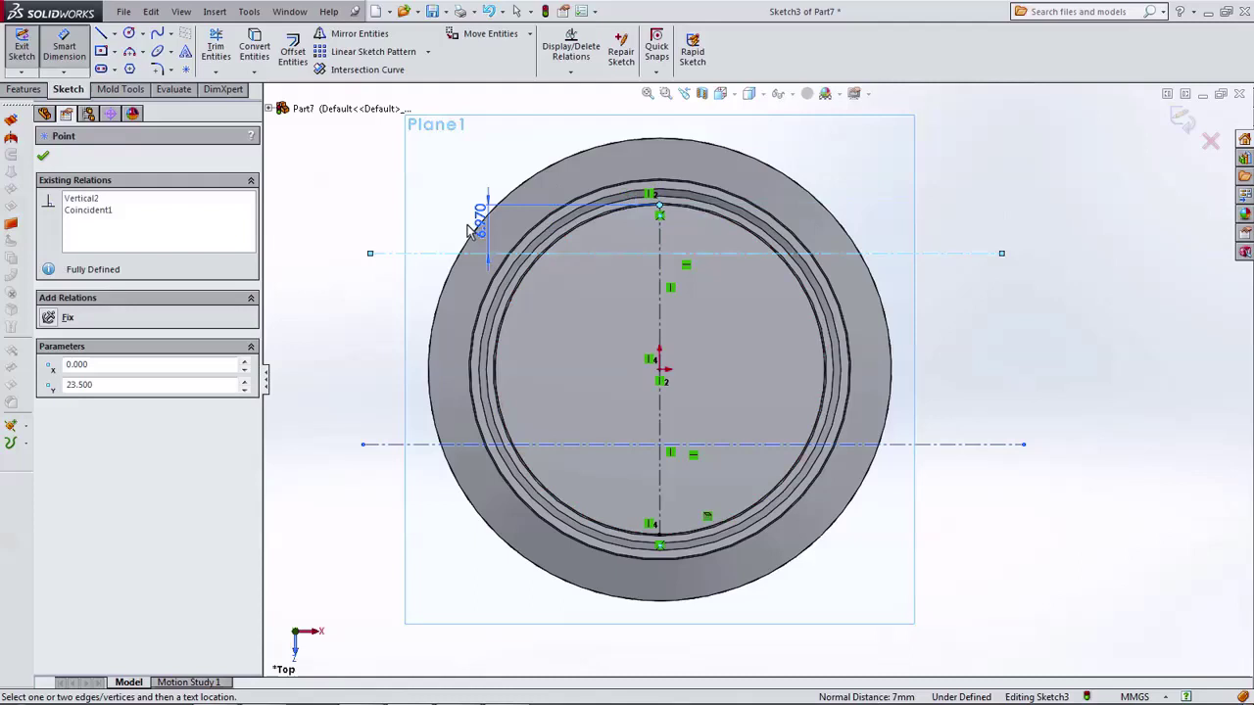
pyautogui.click(358, 221)
pyautogui.write('2')
pyautogui.press('Return')
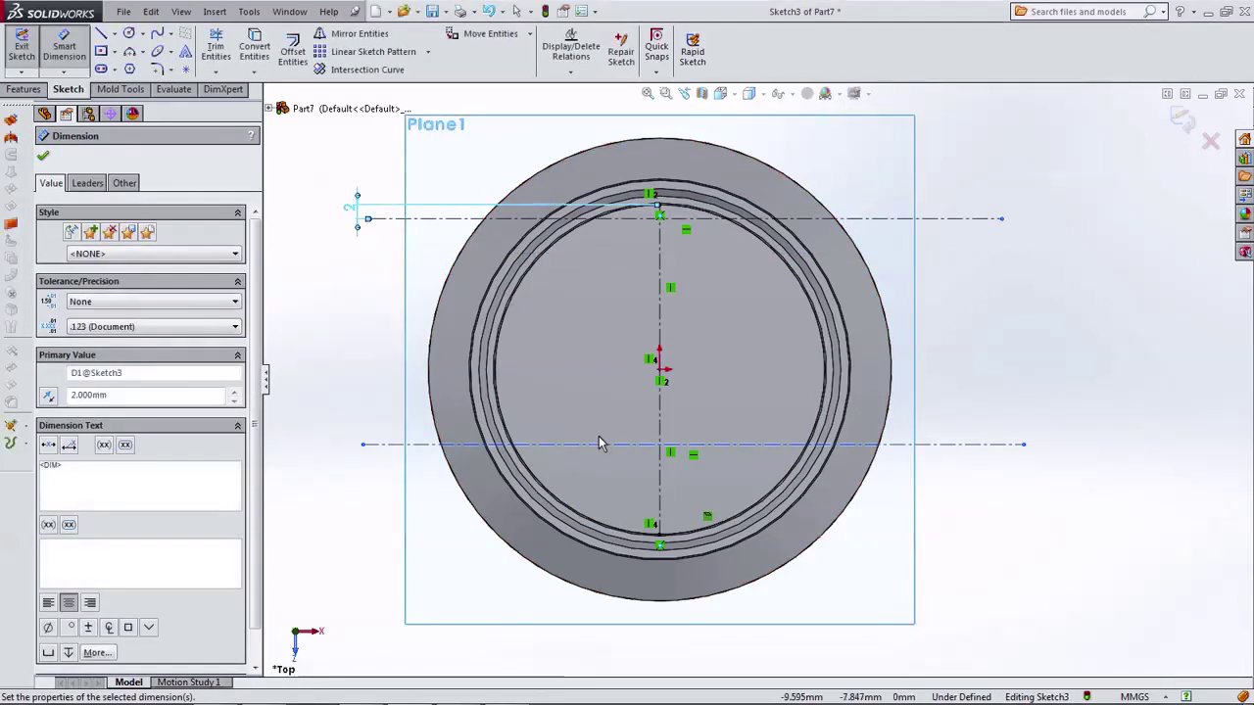
pyautogui.click(602, 444)
pyautogui.click(659, 536)
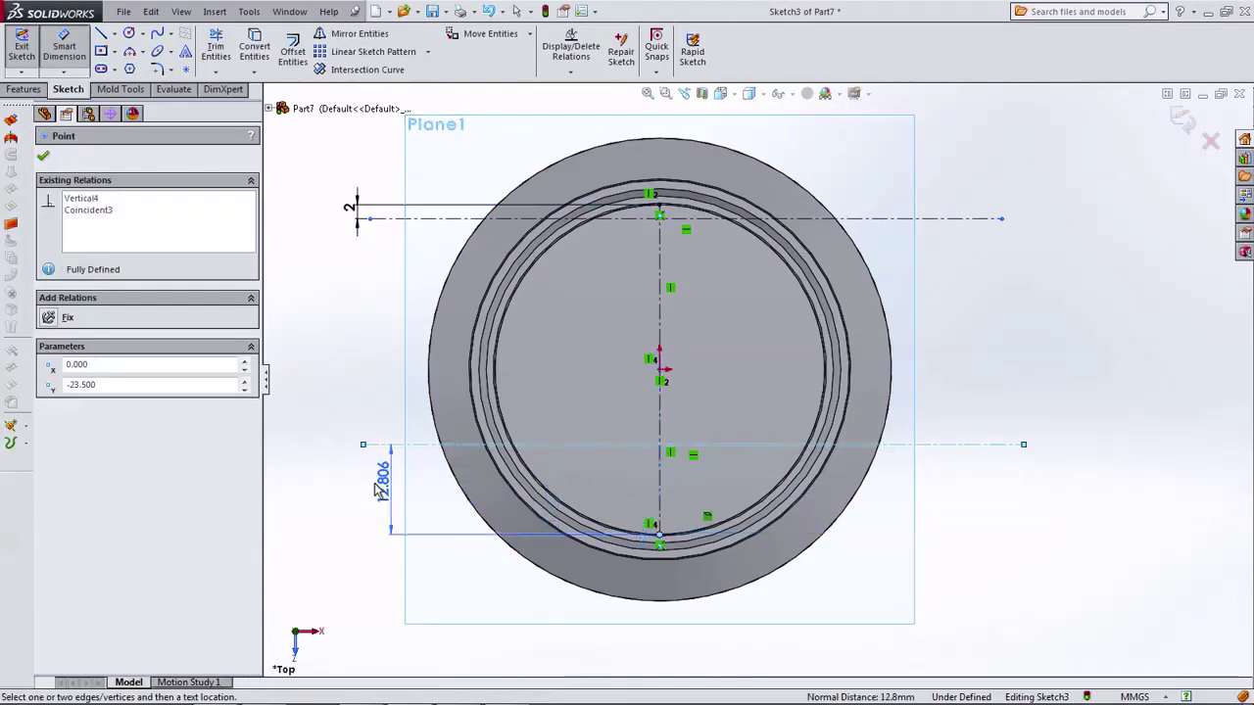
pyautogui.click(342, 490)
pyautogui.write('2')
pyautogui.press('Return')
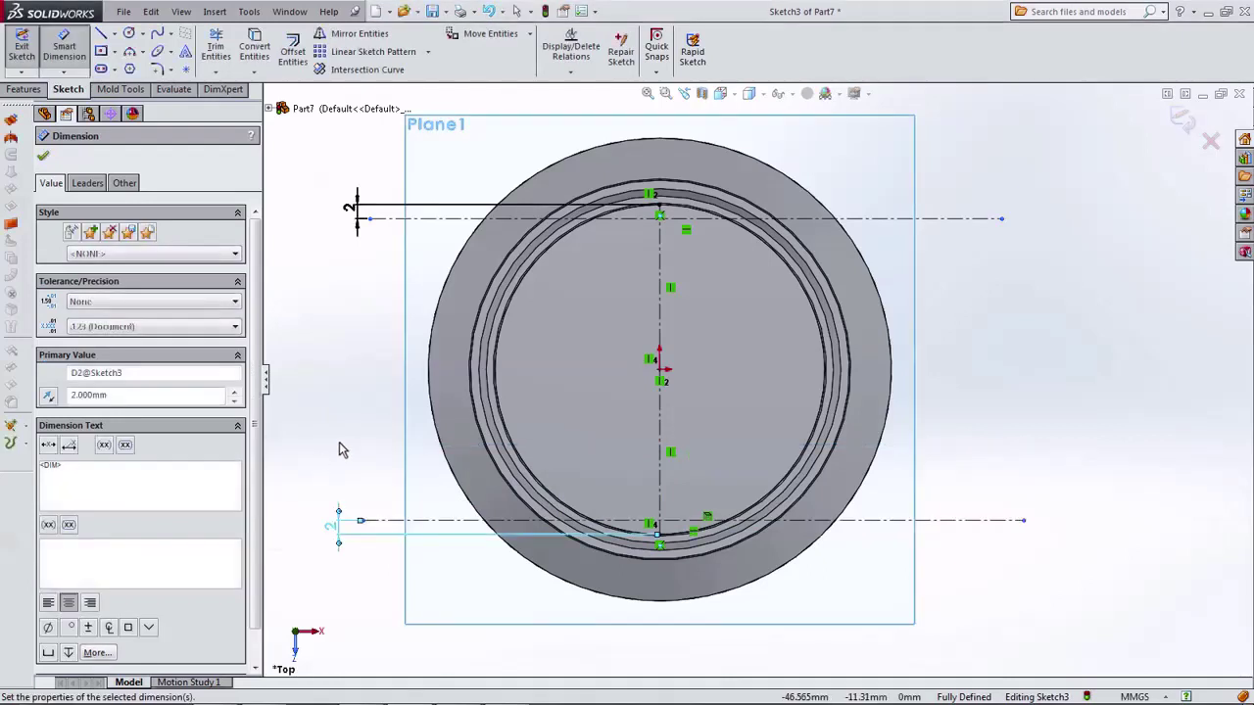
pyautogui.click(129, 51)
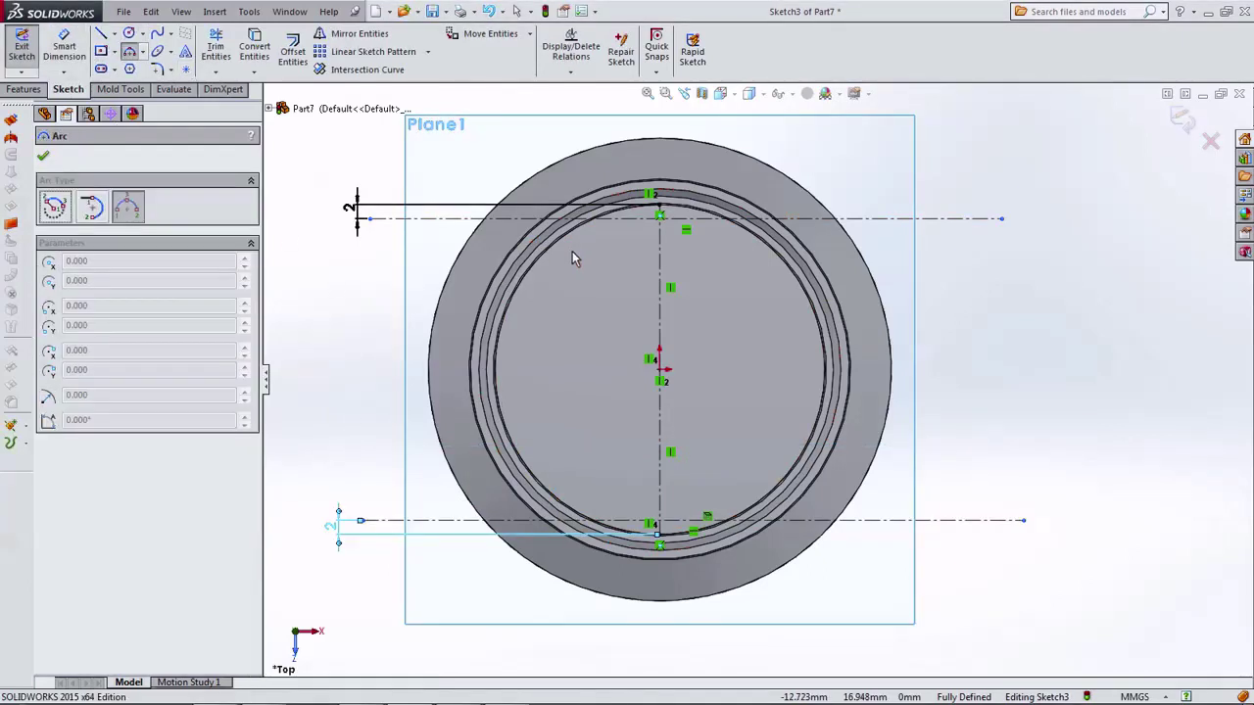
# Step: Draw a top arc tangent to the upper centerline, centred on the vertical centerline
pyautogui.click(733, 258)
pyautogui.click(674, 235)
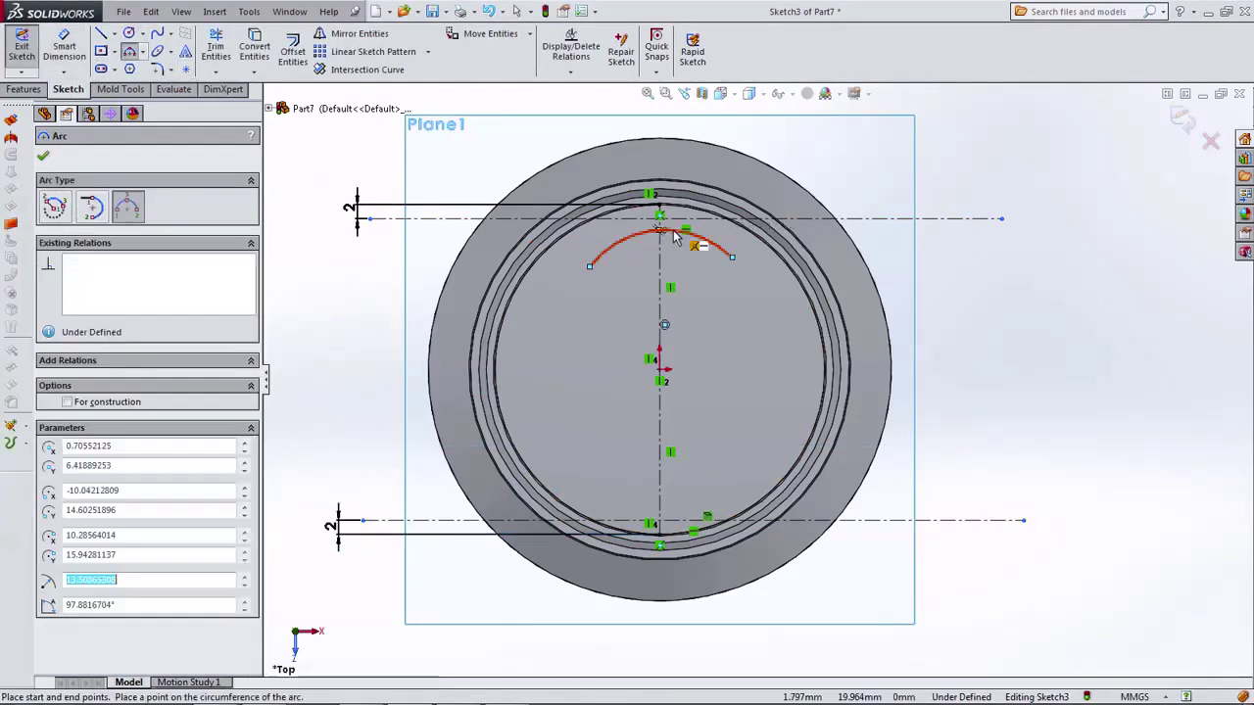
pyautogui.press('Escape')
pyautogui.keyDown('ctrl'); pyautogui.click(697, 224); pyautogui.keyUp('ctrl')
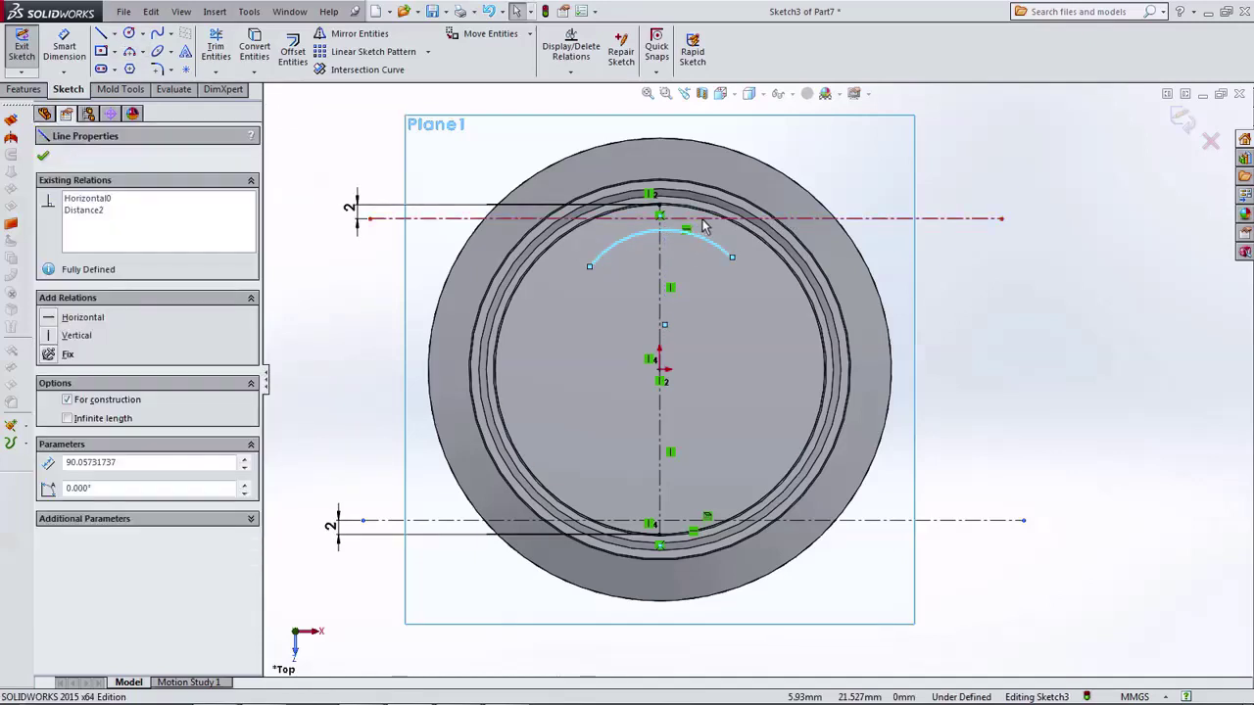
pyautogui.click(78, 408)
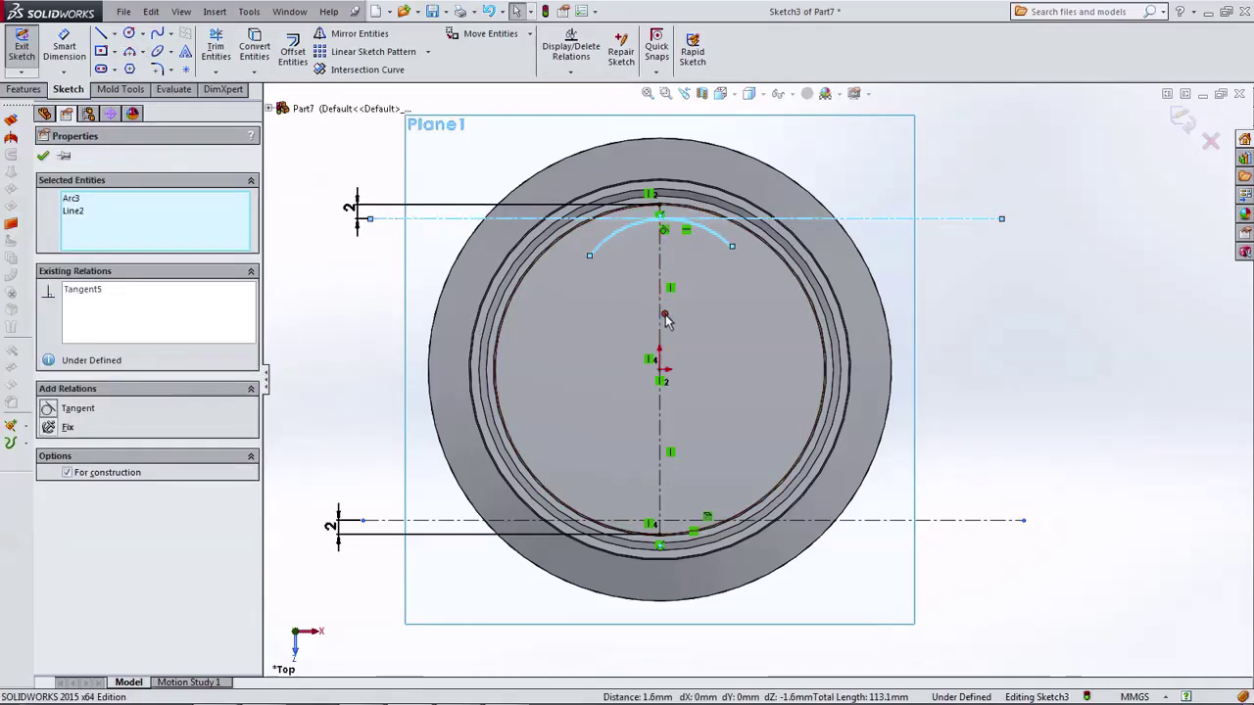
pyautogui.click(664, 315)
pyautogui.keyDown('ctrl'); pyautogui.click(659, 333); pyautogui.keyUp('ctrl')
pyautogui.click(82, 427)
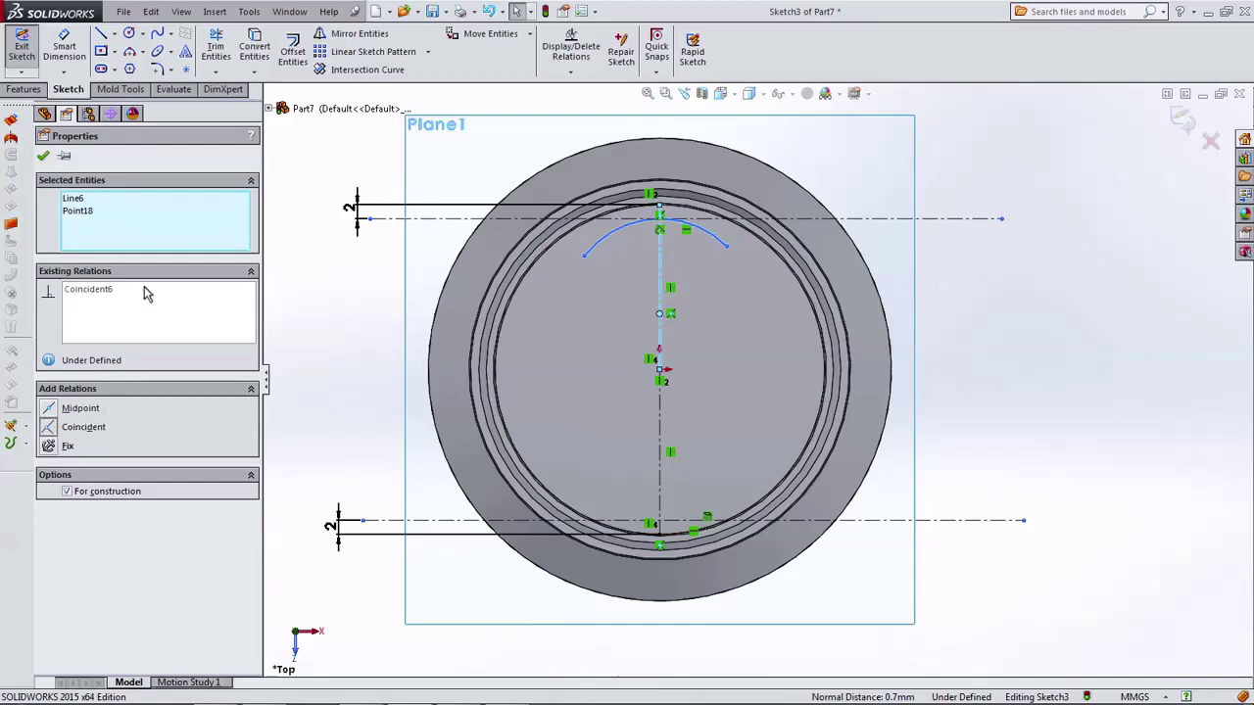
pyautogui.press('Escape')
# Step: Dimension the top arc's radius as 9 mm
pyautogui.click(630, 237)
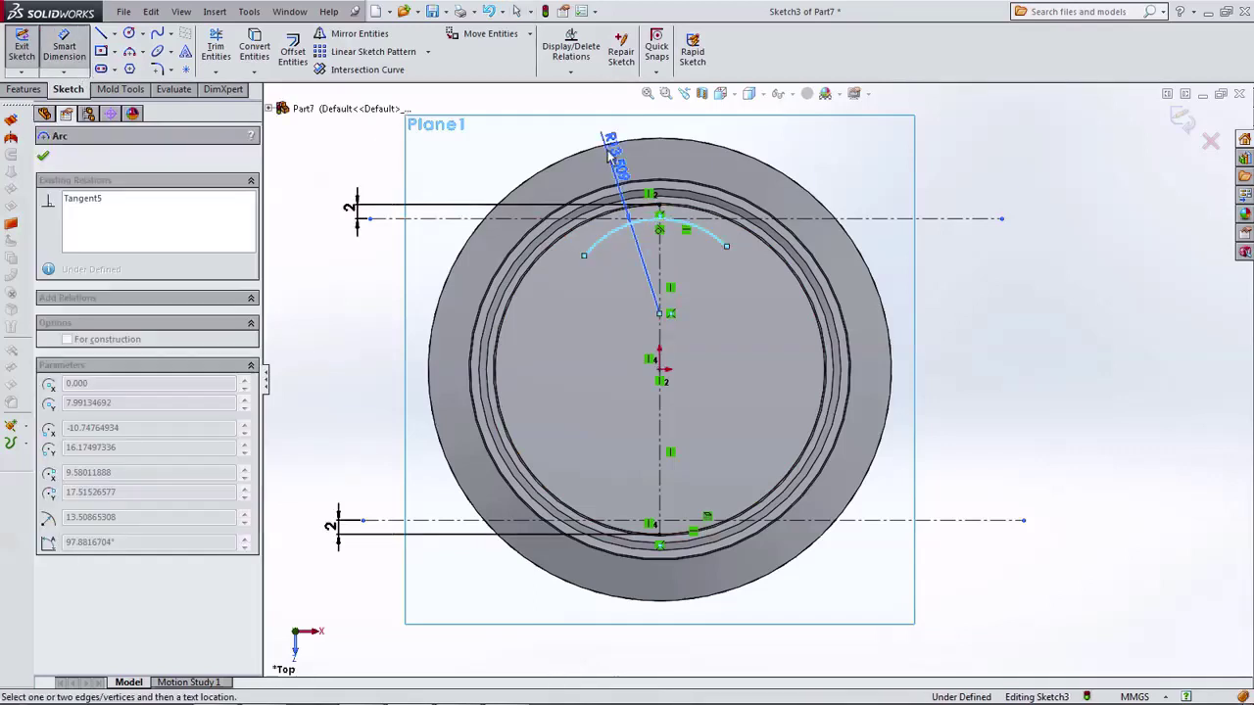
pyautogui.click(593, 112)
pyautogui.write('2')
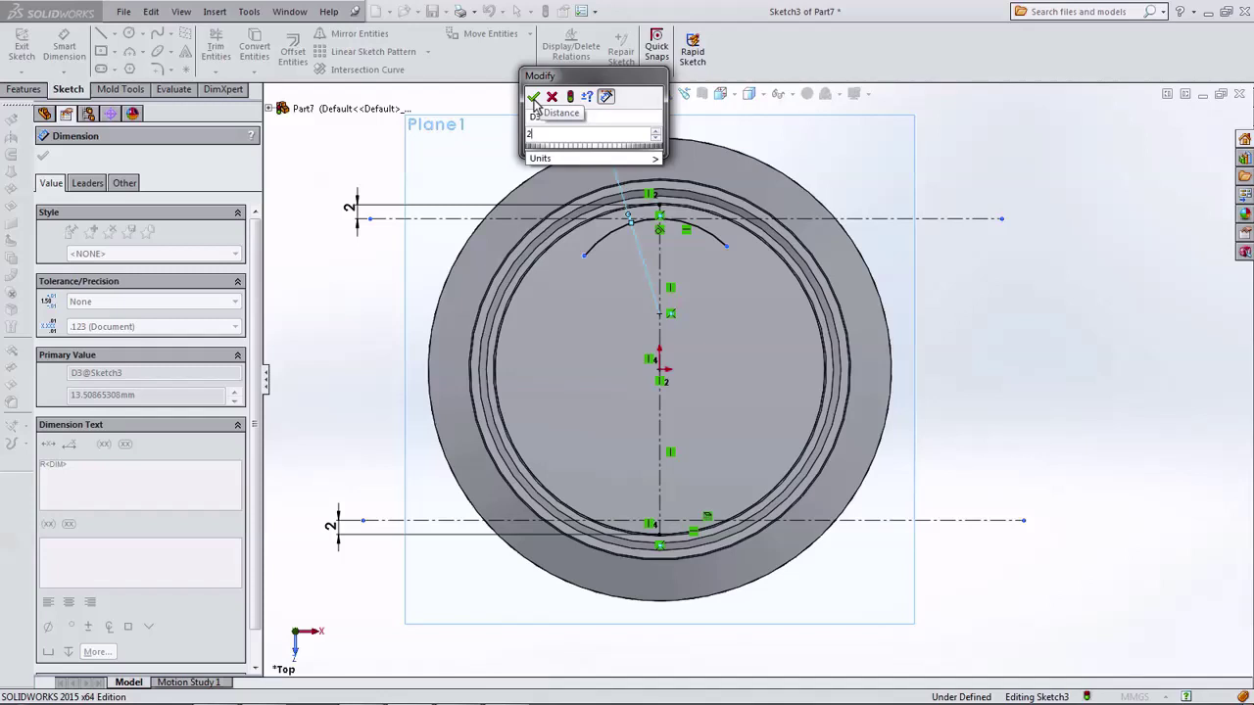
pyautogui.press('BackSpace')
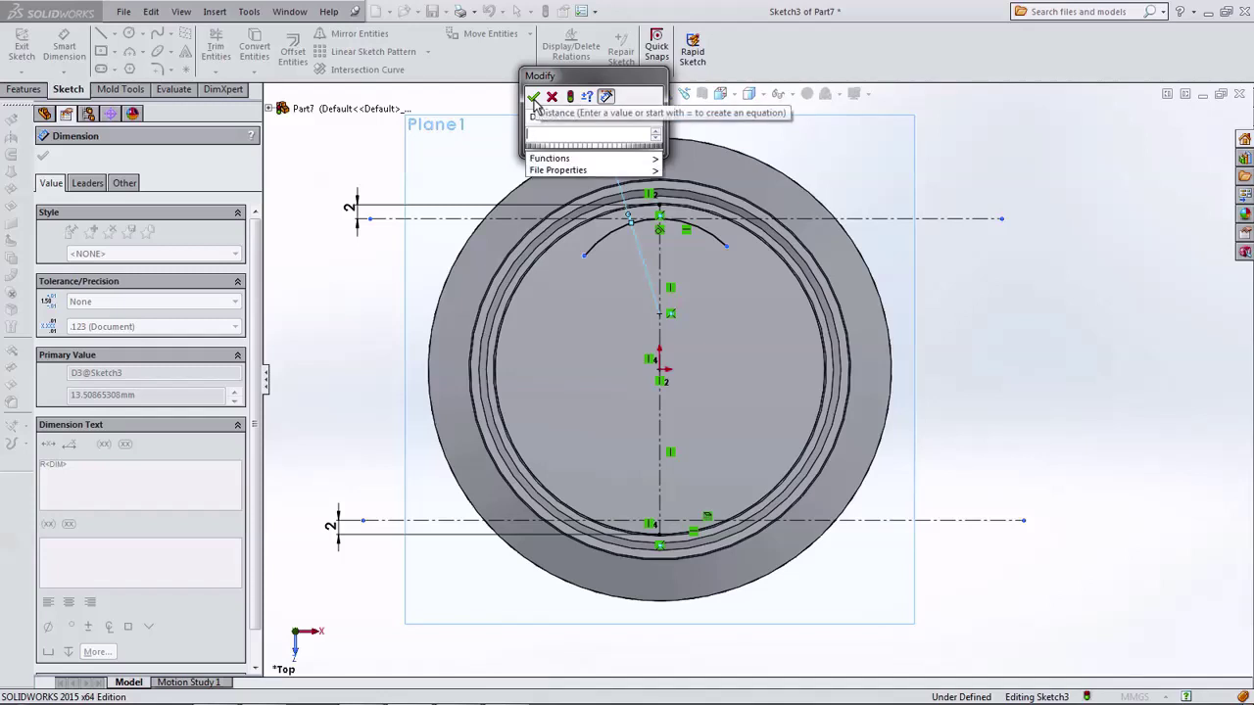
pyautogui.write('9')
pyautogui.click(534, 97)
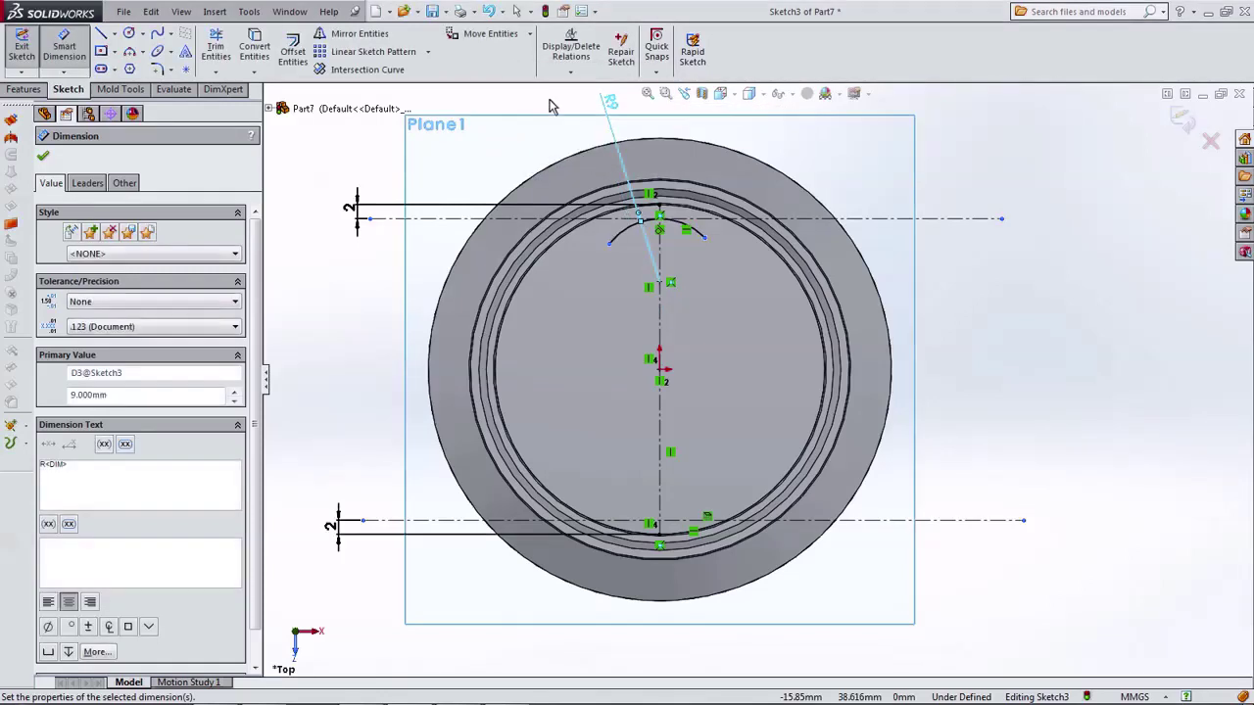
# Step: Draw a lower 3-point arc tangent to the bottom centerline and centred on the vertical centerline
pyautogui.click(129, 56)
pyautogui.click(574, 441)
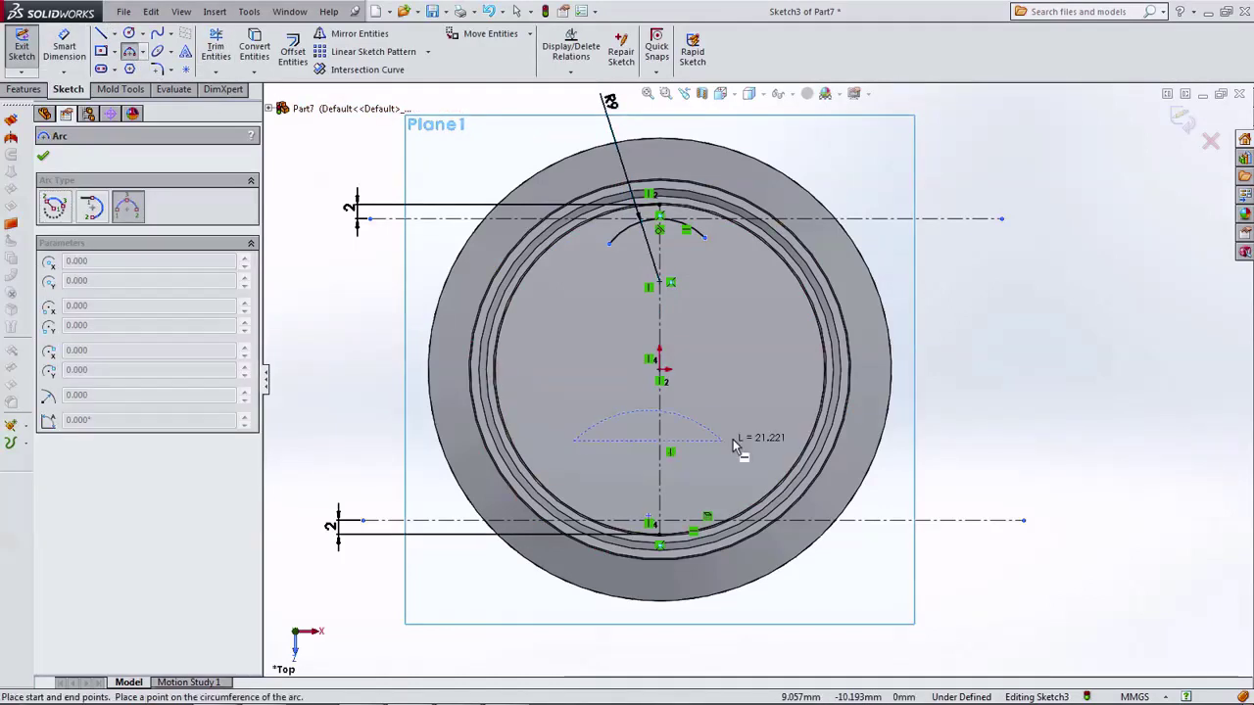
pyautogui.click(697, 487)
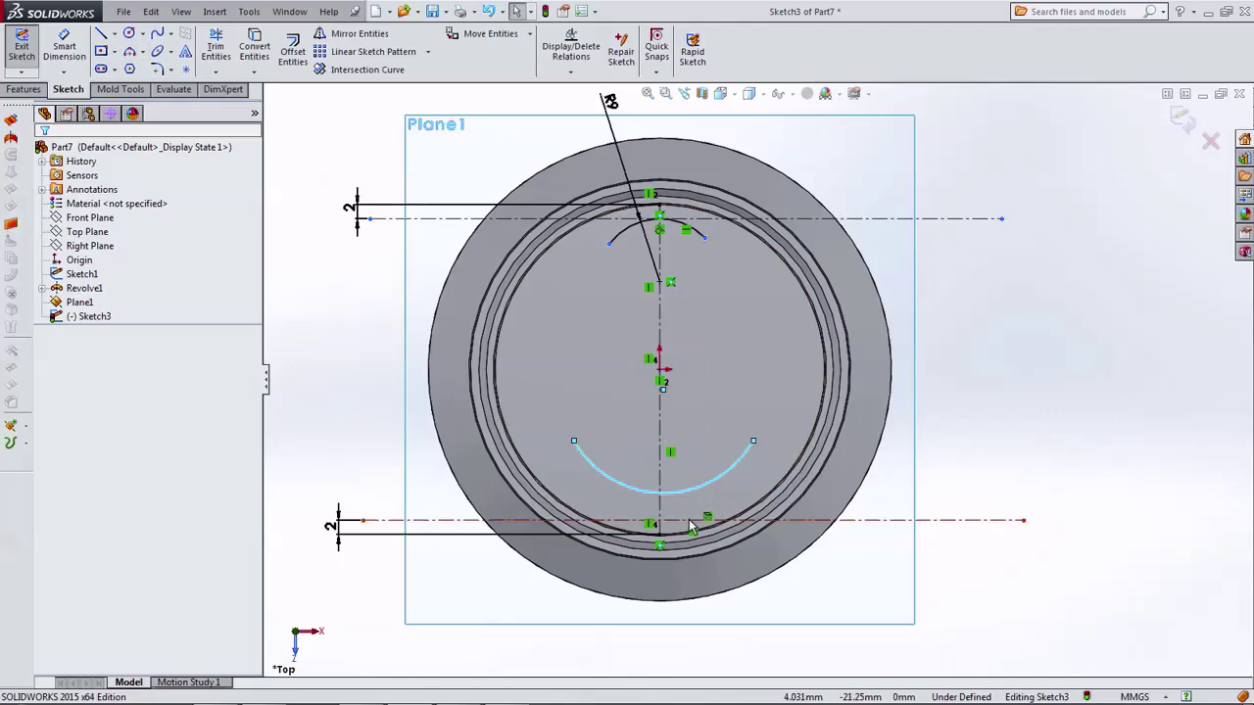
pyautogui.keyDown('ctrl'); pyautogui.click(683, 520); pyautogui.keyUp('ctrl')
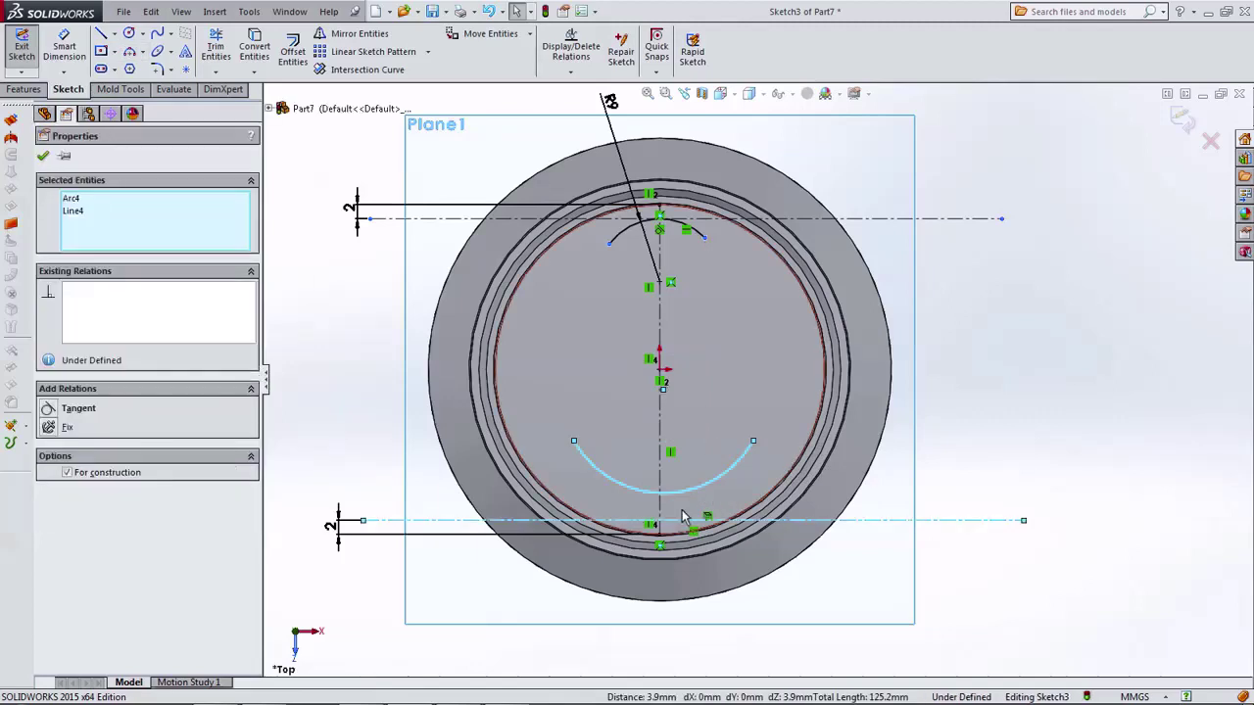
pyautogui.click(75, 412)
pyautogui.click(662, 418)
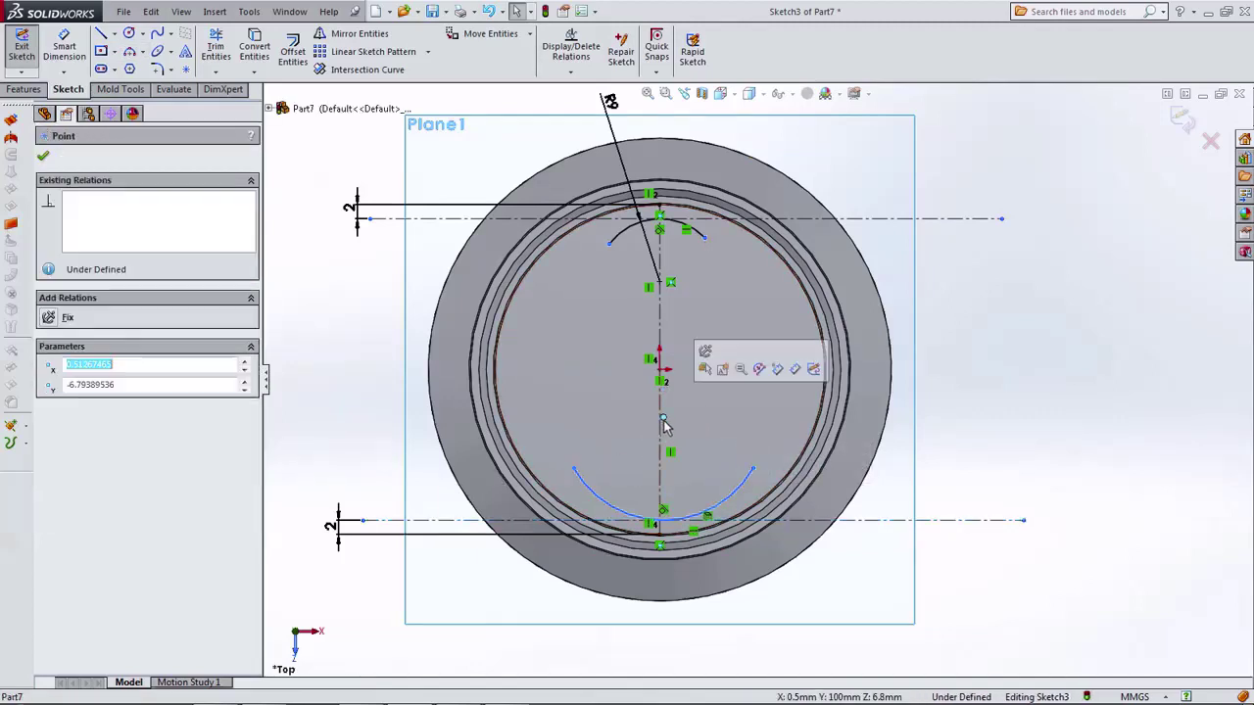
pyautogui.keyDown('ctrl'); pyautogui.click(660, 441); pyautogui.keyUp('ctrl')
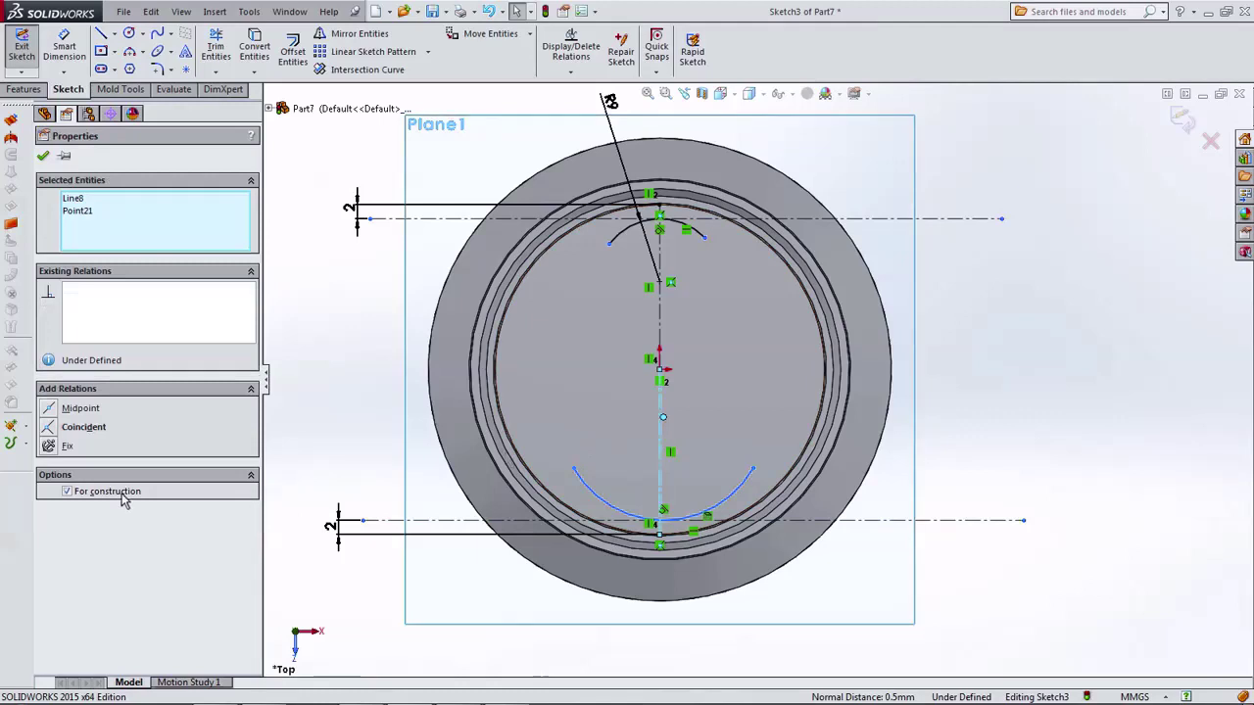
pyautogui.click(93, 431)
# Step: Dimension the lower arc's radius to 25 mm and pull its right end inward
pyautogui.click(59, 49)
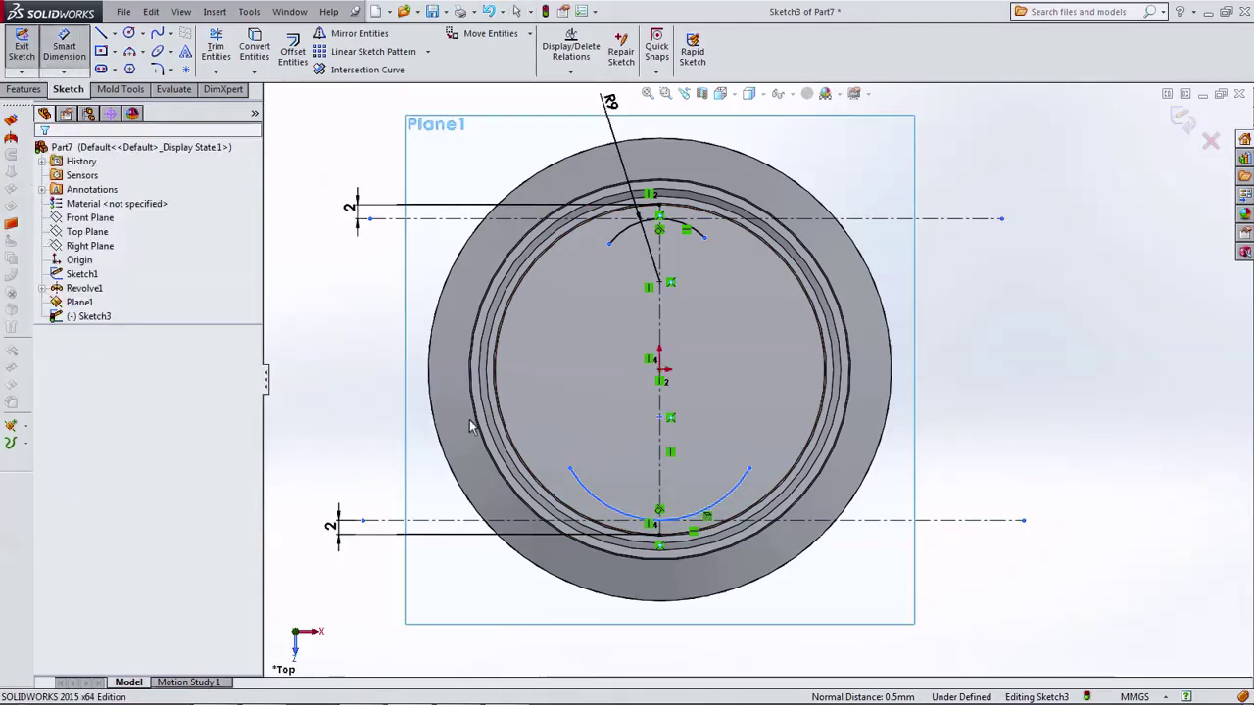
pyautogui.click(585, 501)
pyautogui.click(544, 586)
pyautogui.write('2')
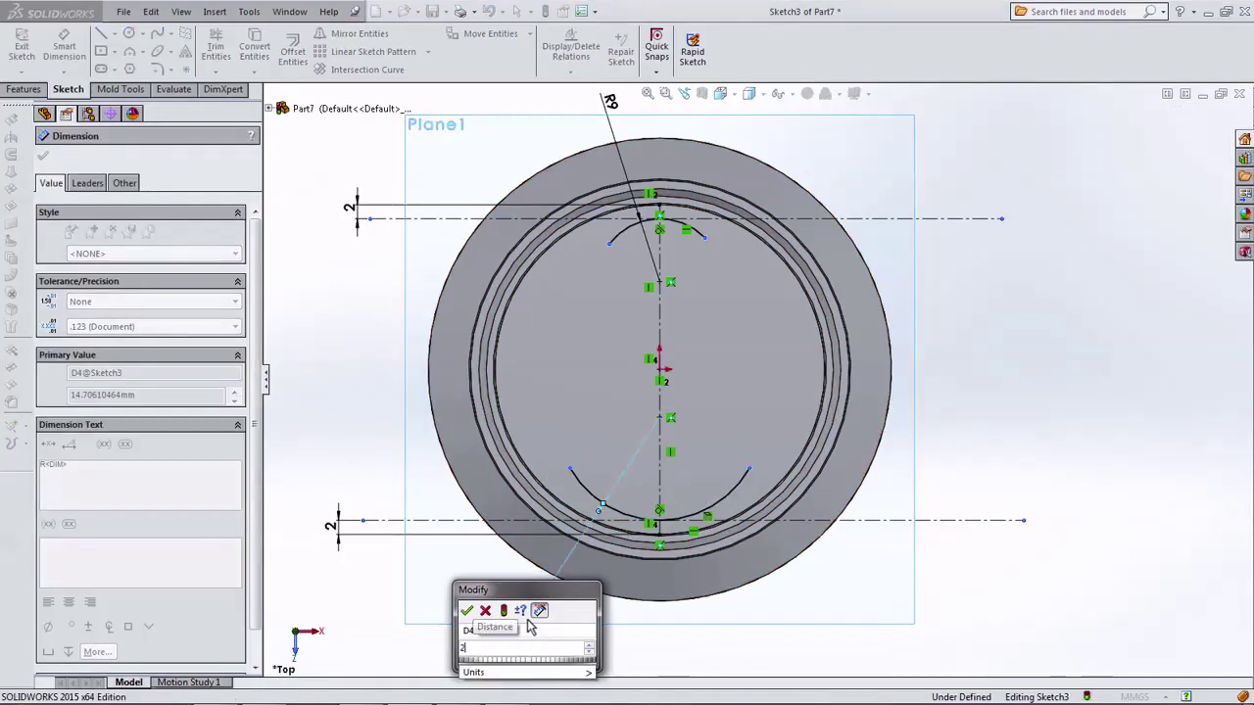
pyautogui.write('5')
pyautogui.click(466, 610)
pyautogui.press('Escape')
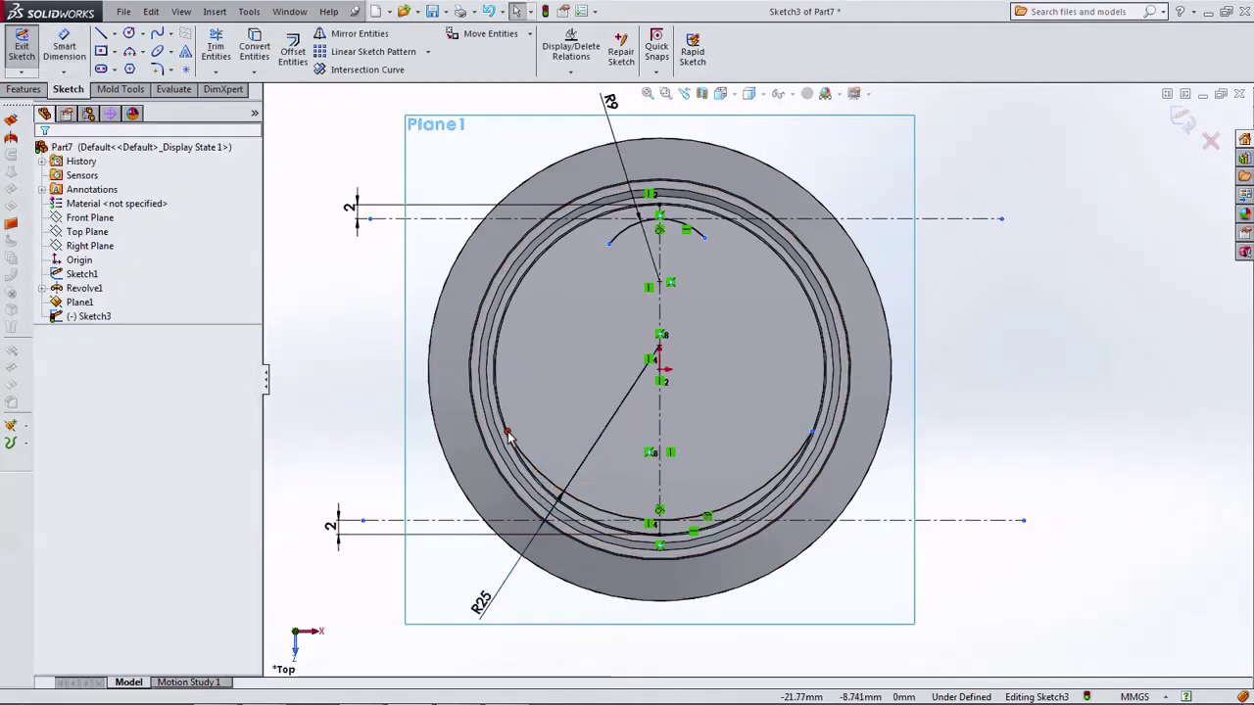
pyautogui.click(507, 433)
pyautogui.click(560, 492)
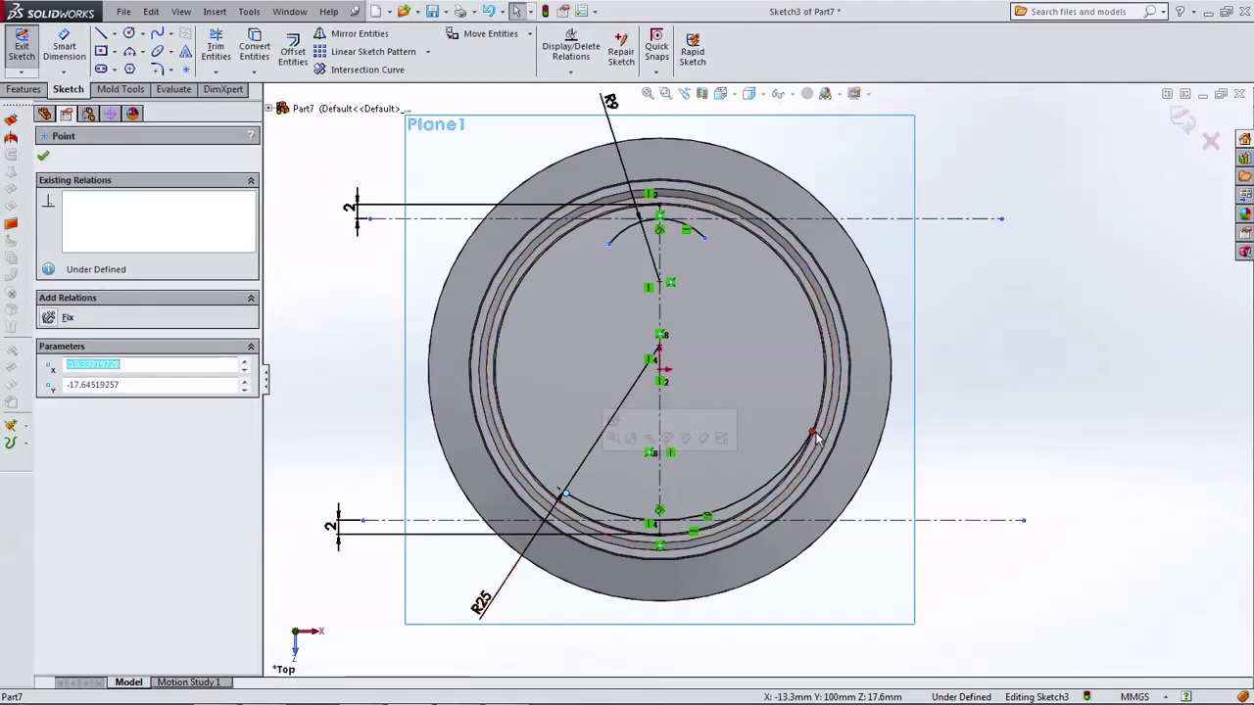
pyautogui.moveTo(813, 434); pyautogui.dragTo(740, 500)
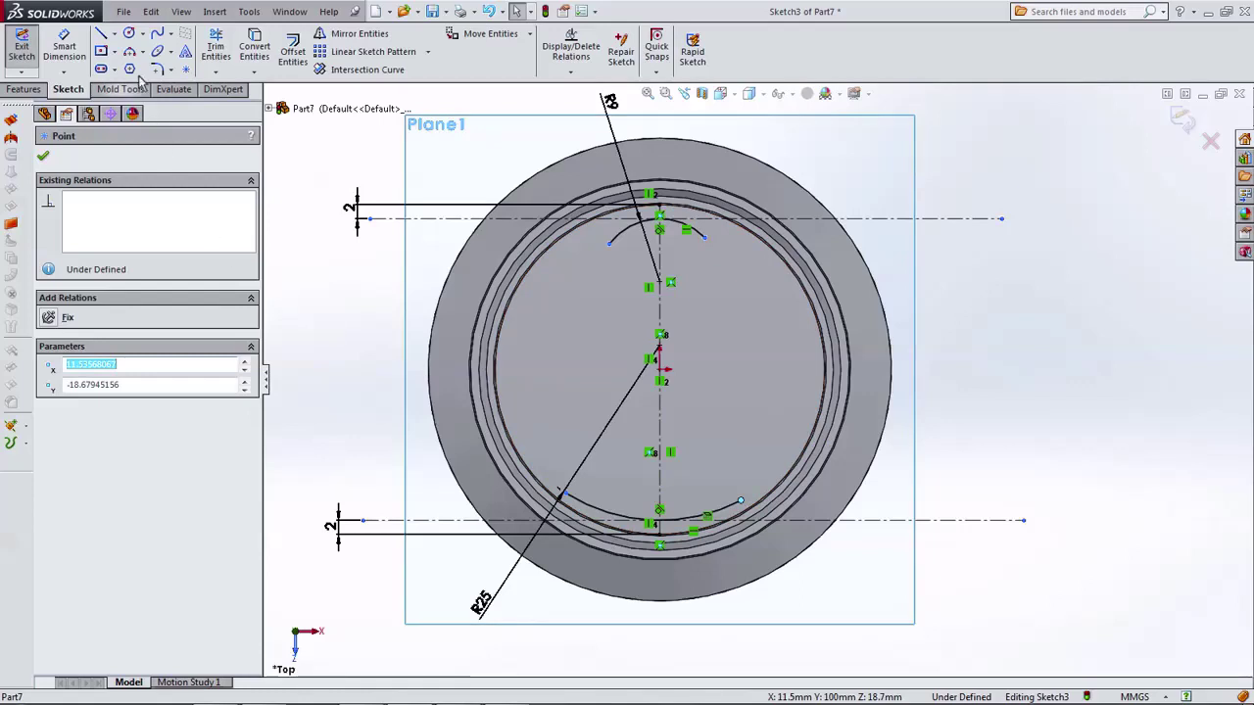
# Step: Draw two straight side lines running down from the top arc's left and right ends
pyautogui.click(106, 35)
pyautogui.click(705, 237)
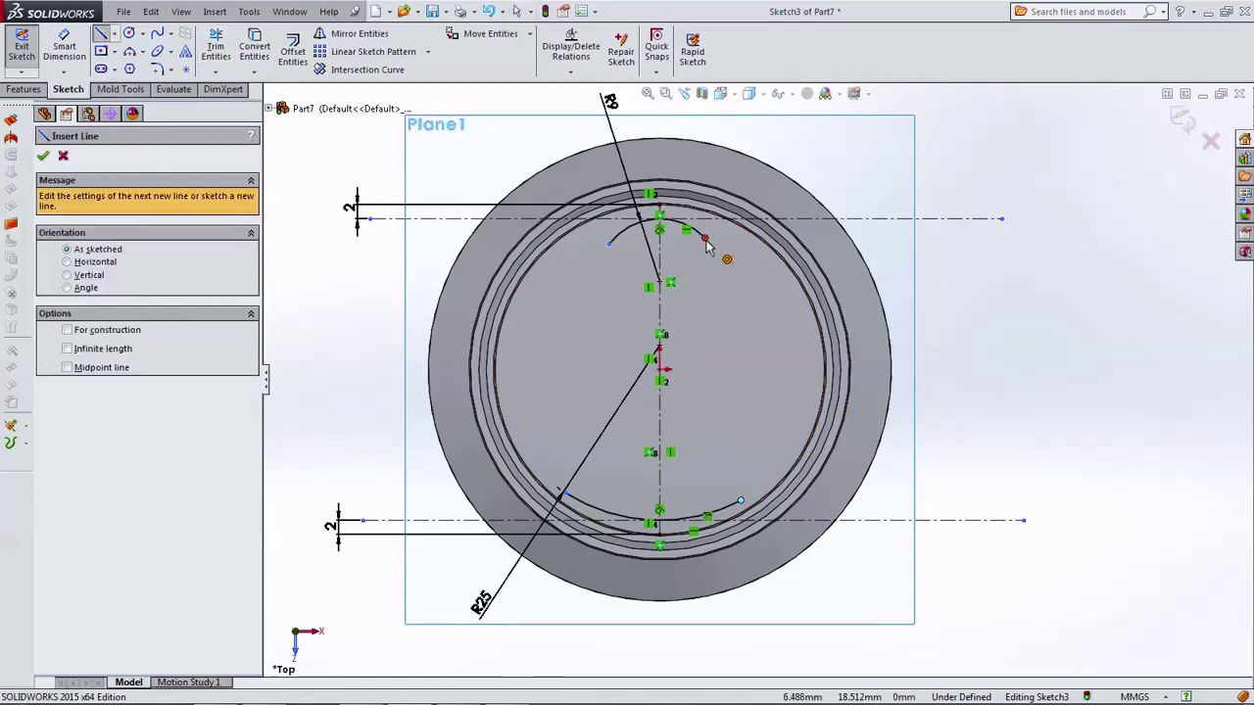
pyautogui.doubleClick(756, 343)
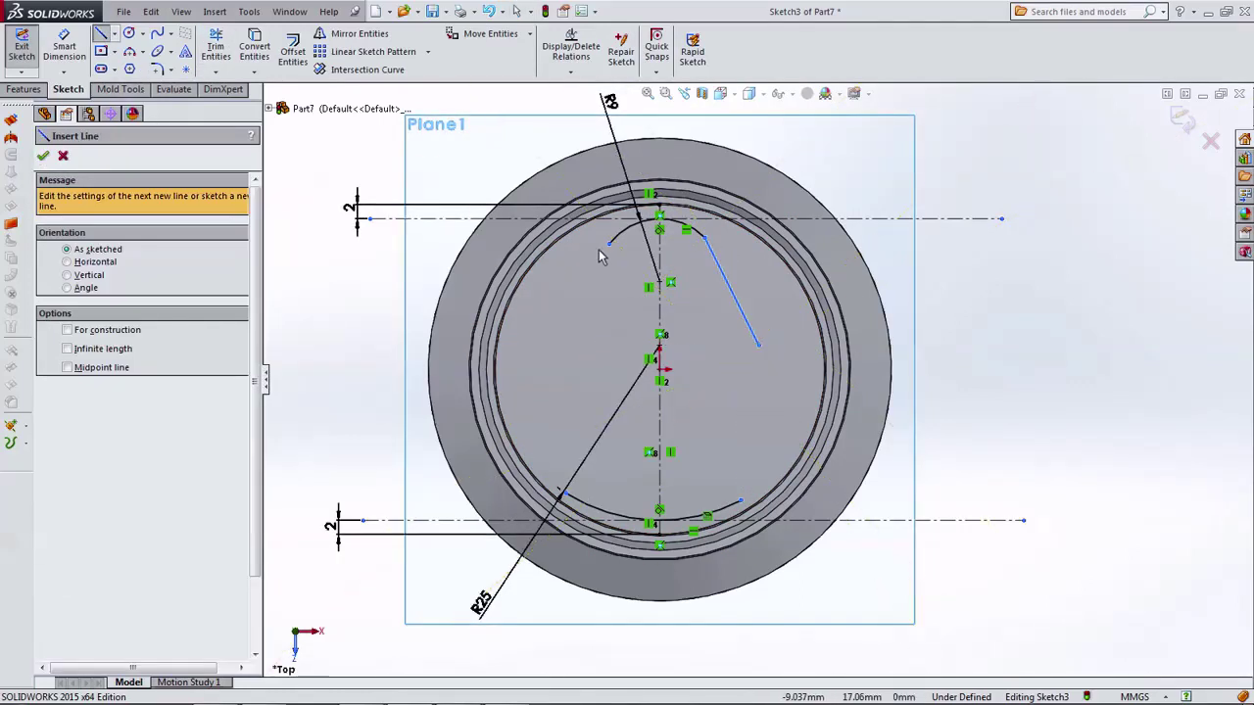
pyautogui.click(609, 243)
pyautogui.click(578, 335)
pyautogui.press('Escape')
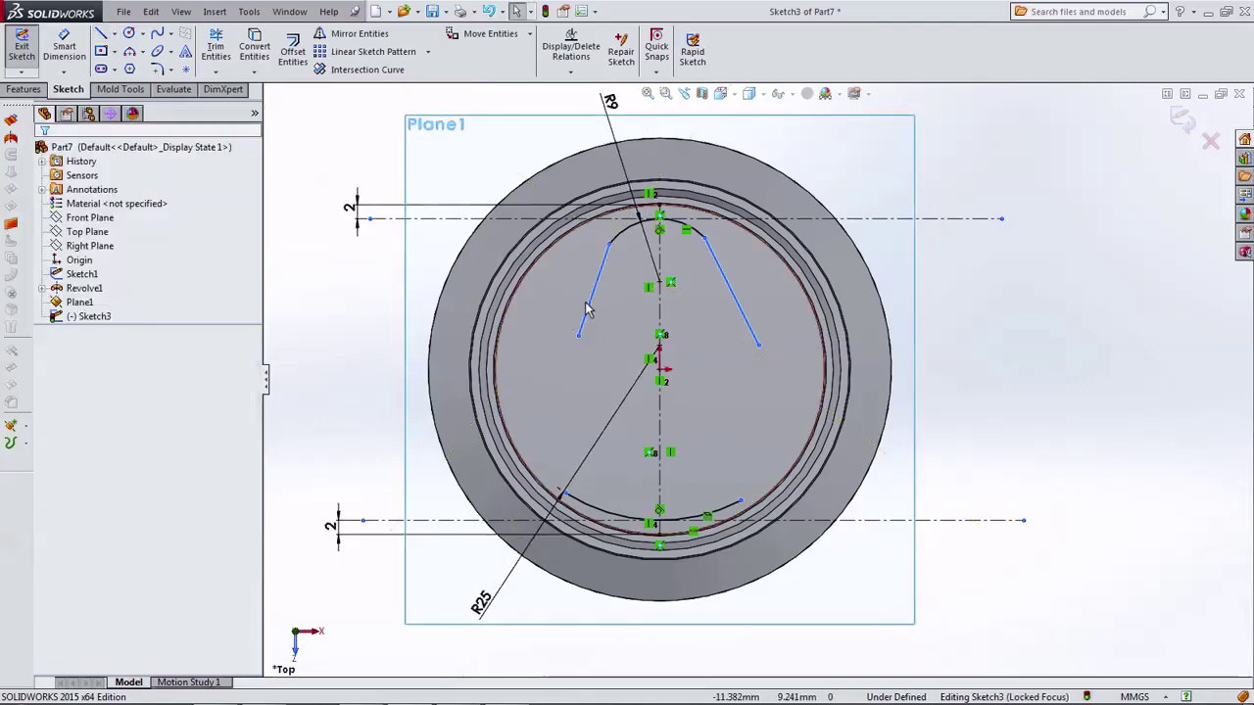
# Step: Make the two side lines symmetric about the vertical centerline
pyautogui.click(594, 298)
pyautogui.keyDown('ctrl'); pyautogui.click(660, 311); pyautogui.keyUp('ctrl')
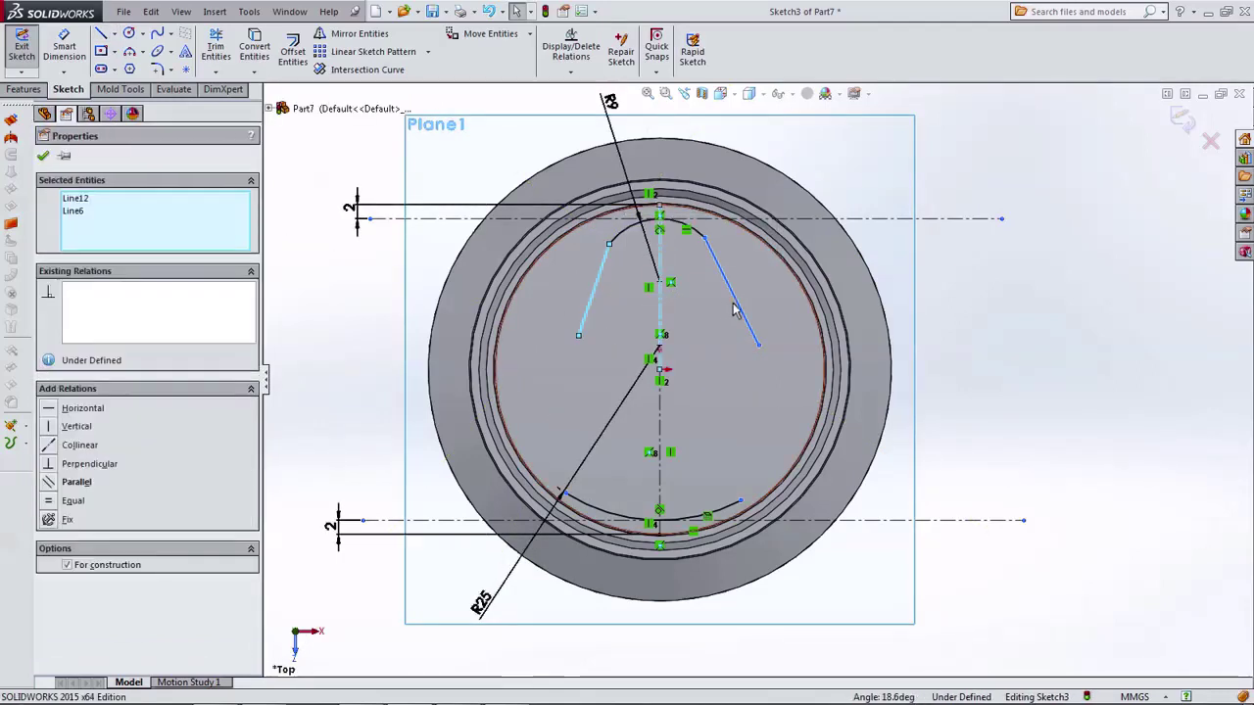
pyautogui.keyDown('ctrl'); pyautogui.click(735, 310); pyautogui.keyUp('ctrl')
pyautogui.click(77, 502)
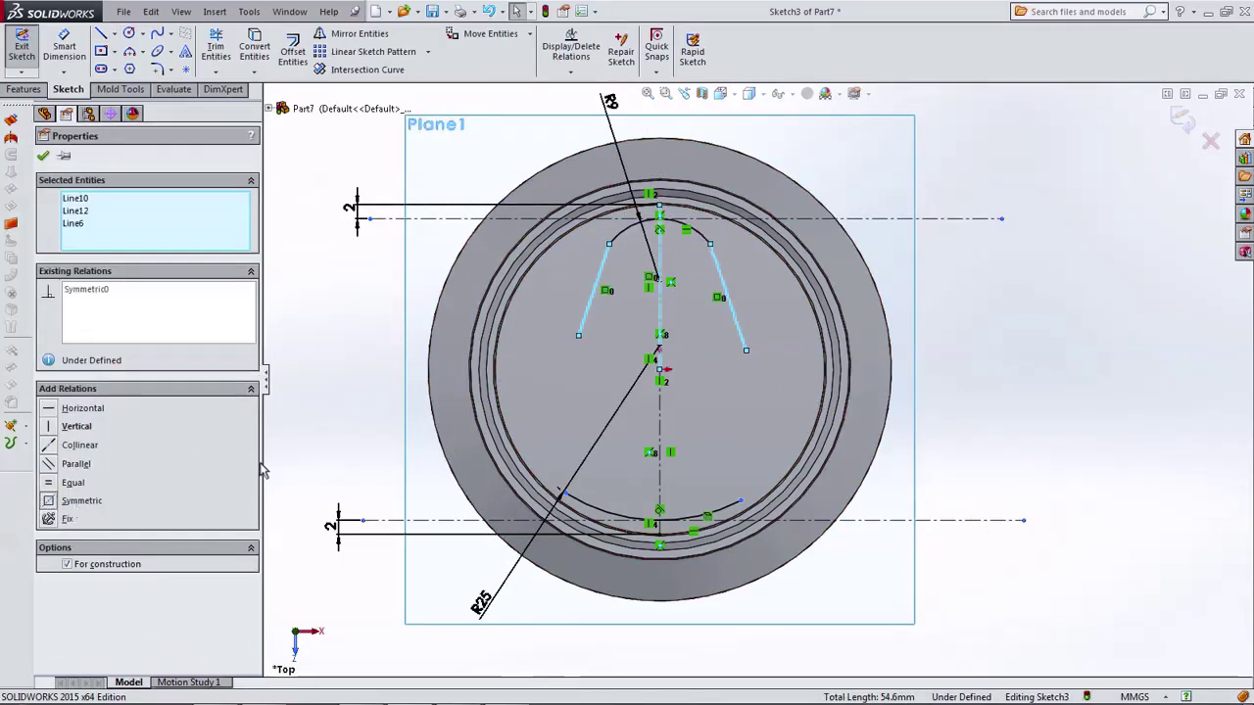
pyautogui.press('Escape')
# Step: Make the top arc tangent to both side lines and lengthen the left line downward
pyautogui.click(649, 193)
pyautogui.click(649, 193)
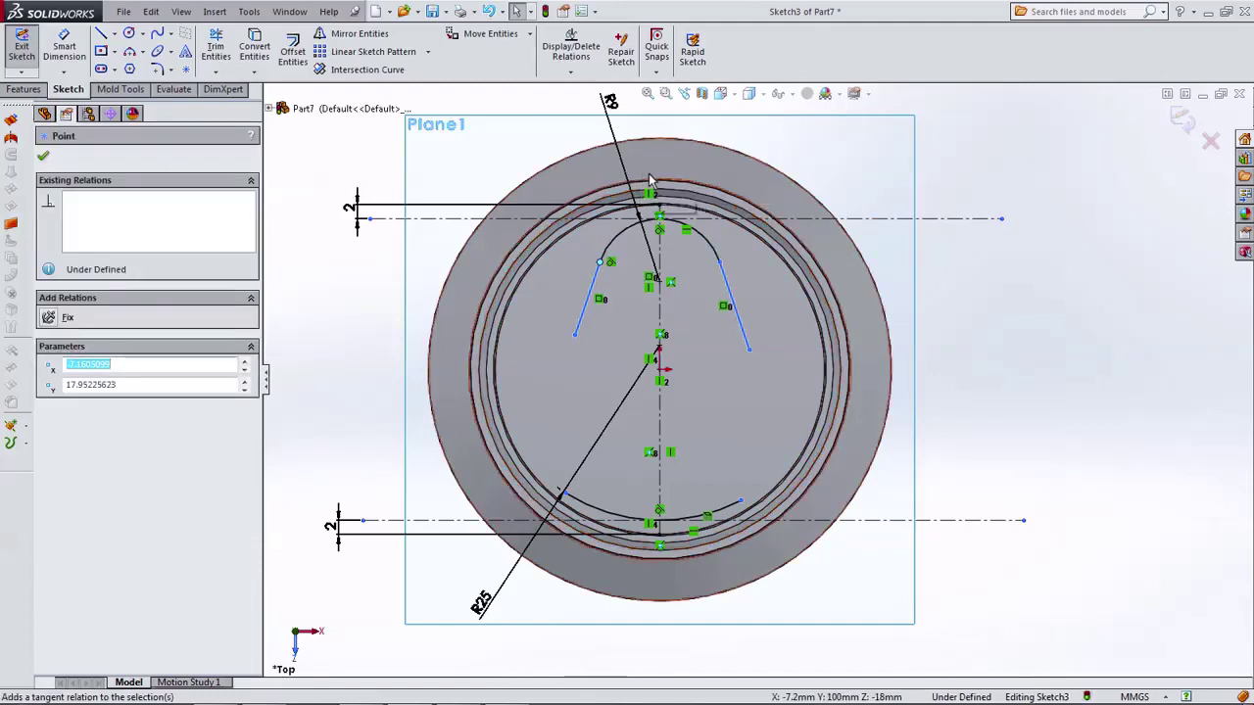
pyautogui.click(719, 262)
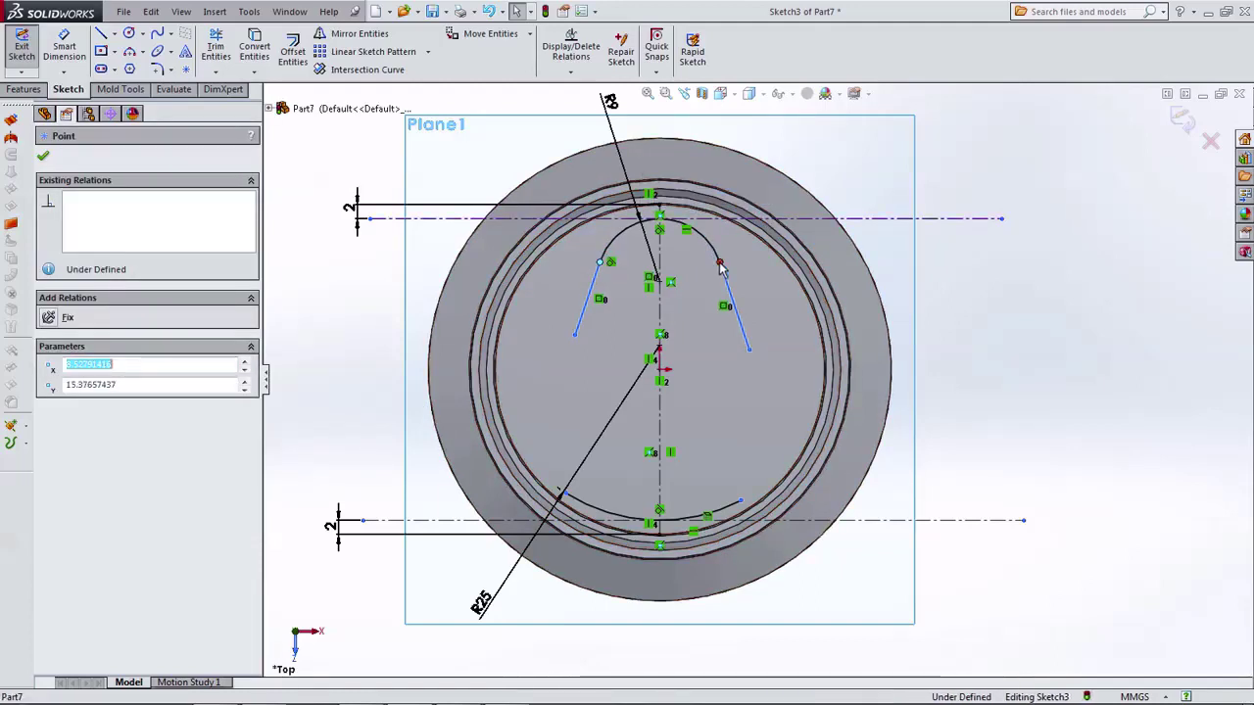
pyautogui.click(760, 196)
pyautogui.click(647, 319)
pyautogui.click(576, 336)
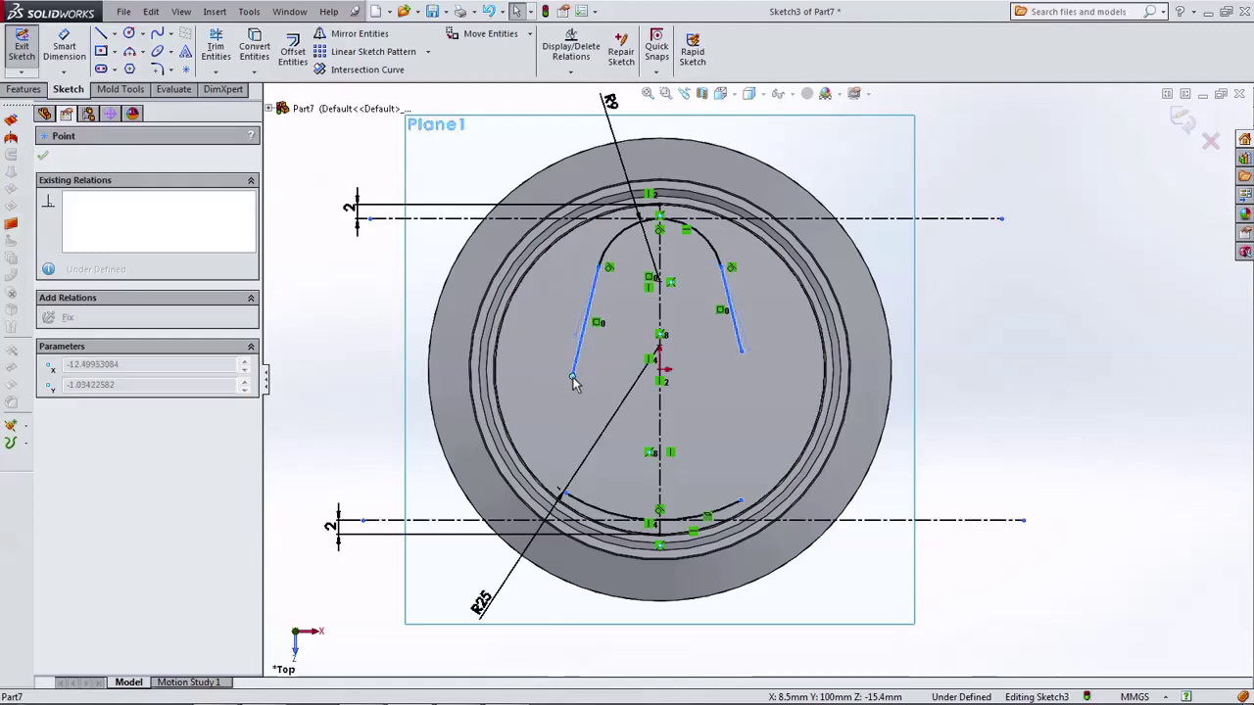
pyautogui.moveTo(575, 339); pyautogui.dragTo(575, 362)
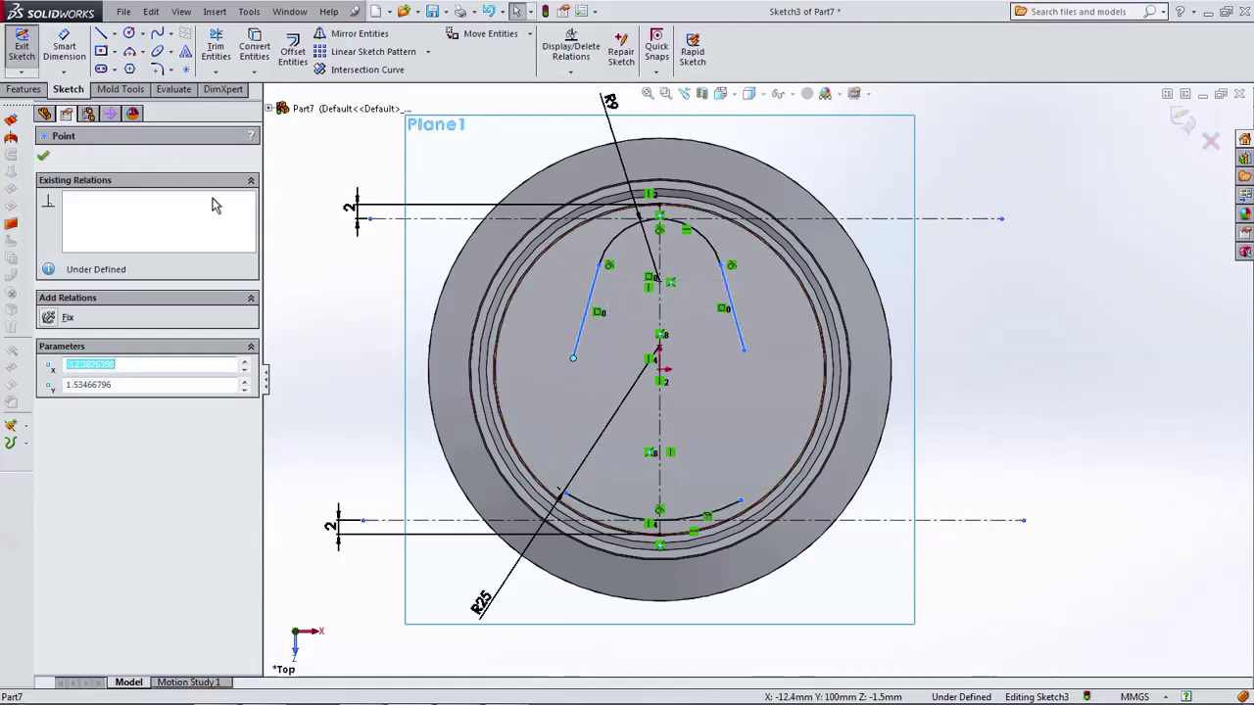
pyautogui.click(113, 34)
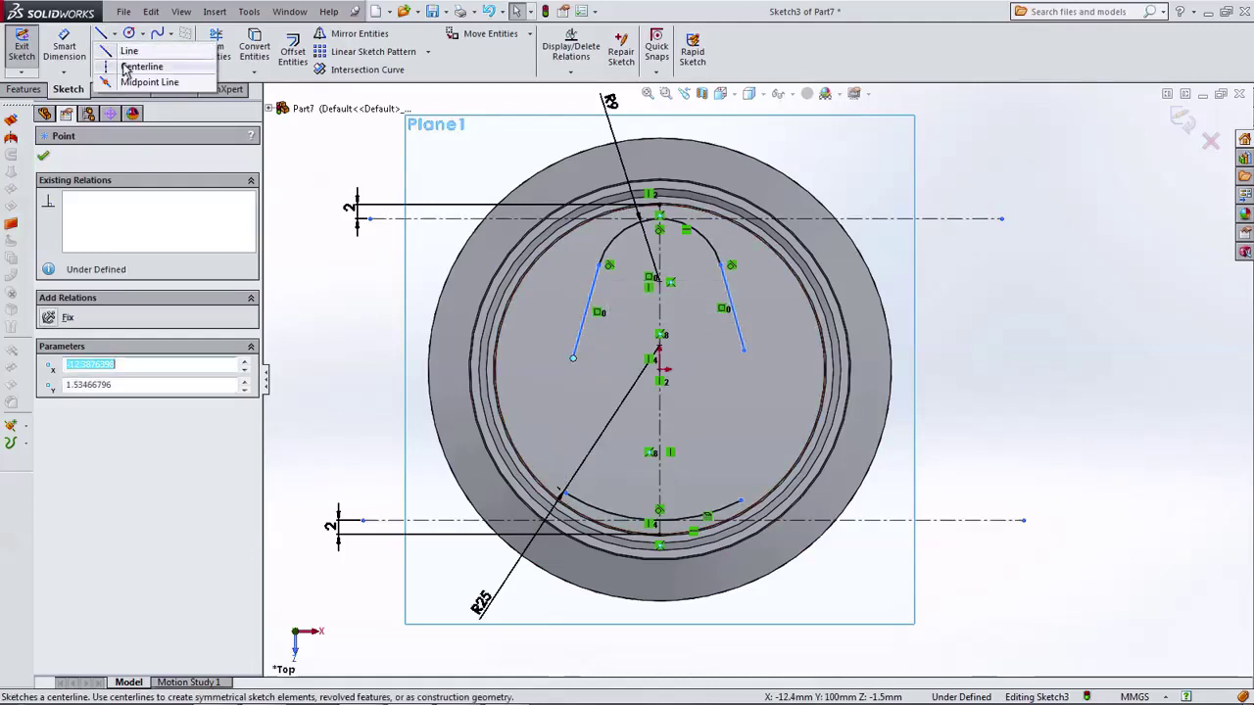
# Step: Draw a U of construction centerlines below the side lines with equal bottom halves
pyautogui.click(139, 64)
pyautogui.click(779, 382)
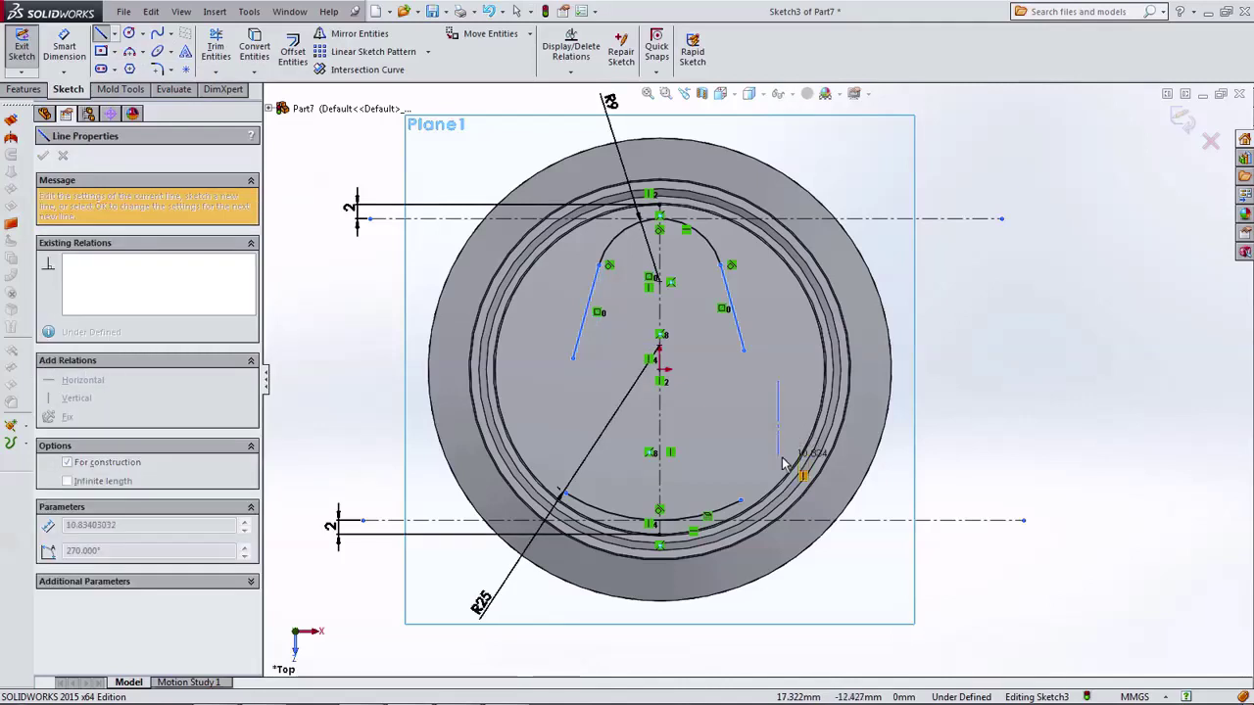
pyautogui.click(778, 456)
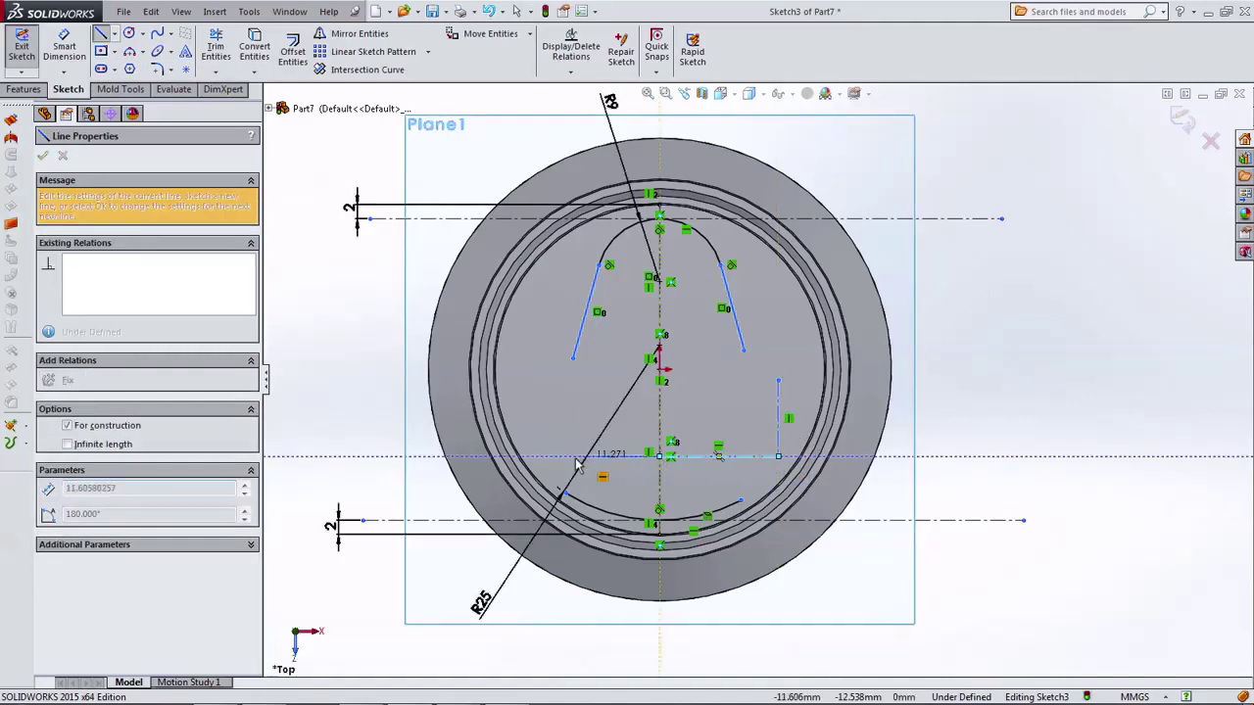
pyautogui.click(543, 457)
pyautogui.click(543, 387)
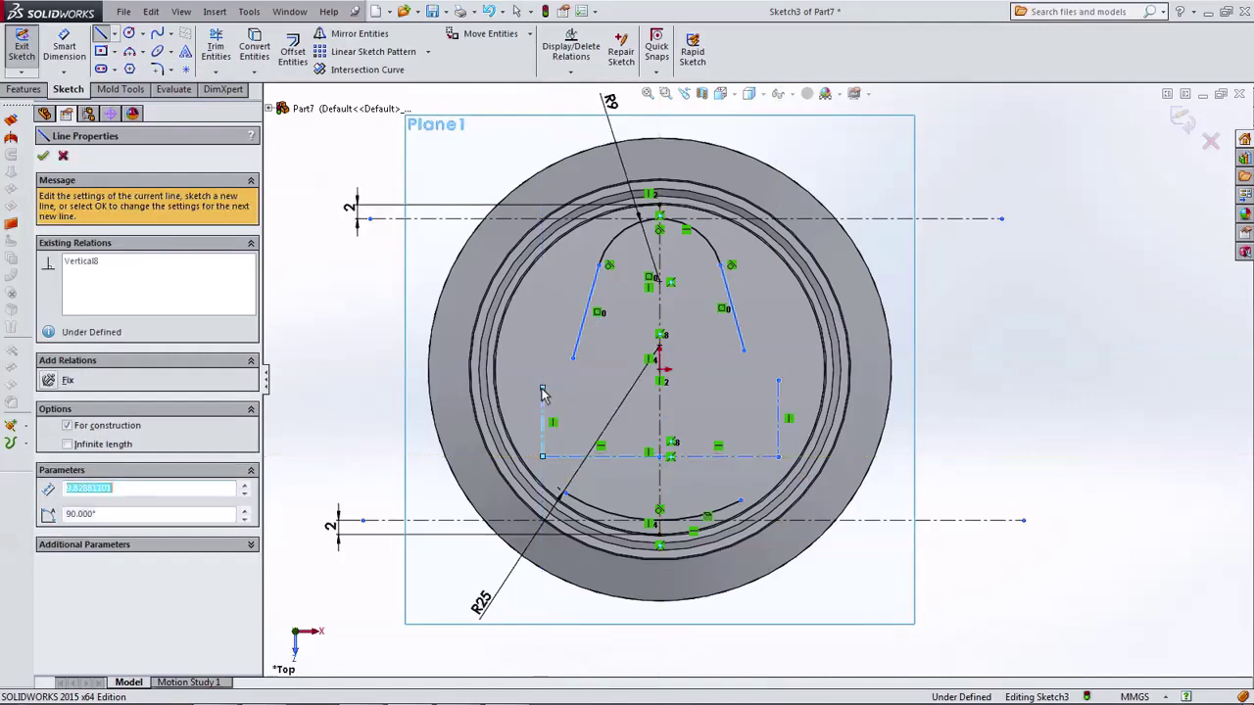
pyautogui.press('Escape')
pyautogui.click(573, 461)
pyautogui.keyDown('ctrl'); pyautogui.click(711, 458); pyautogui.keyUp('ctrl')
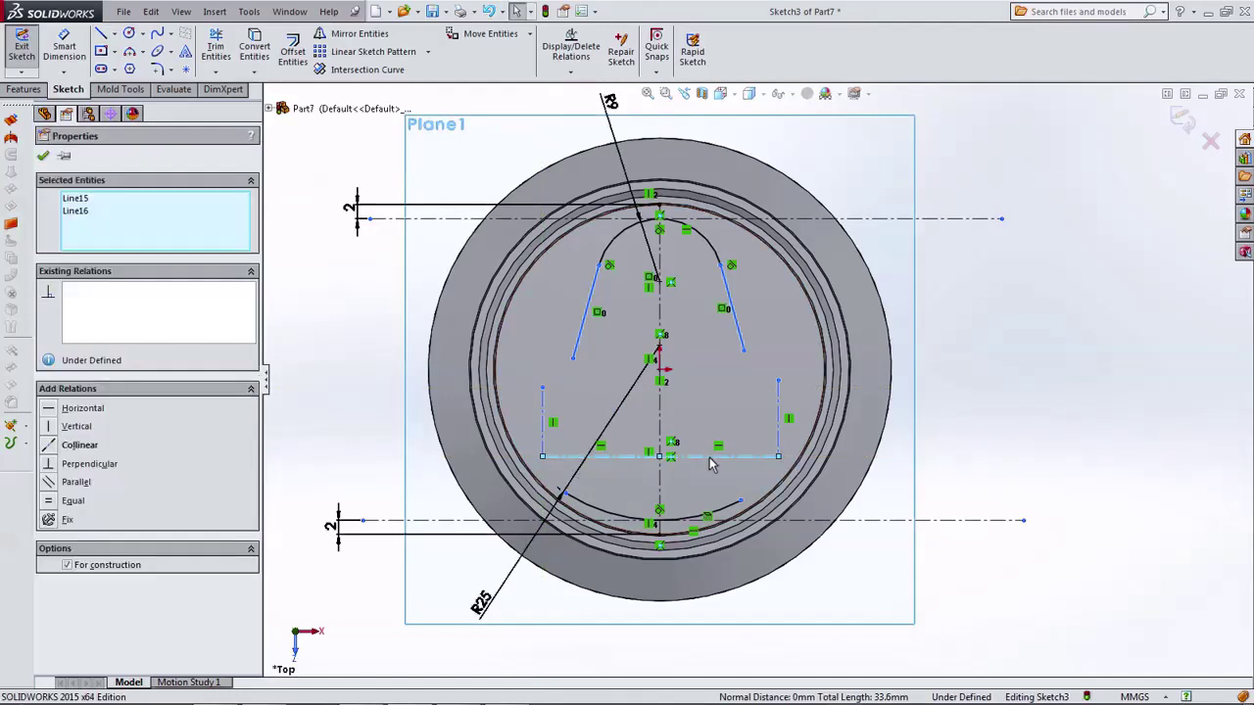
pyautogui.click(73, 501)
pyautogui.click(343, 473)
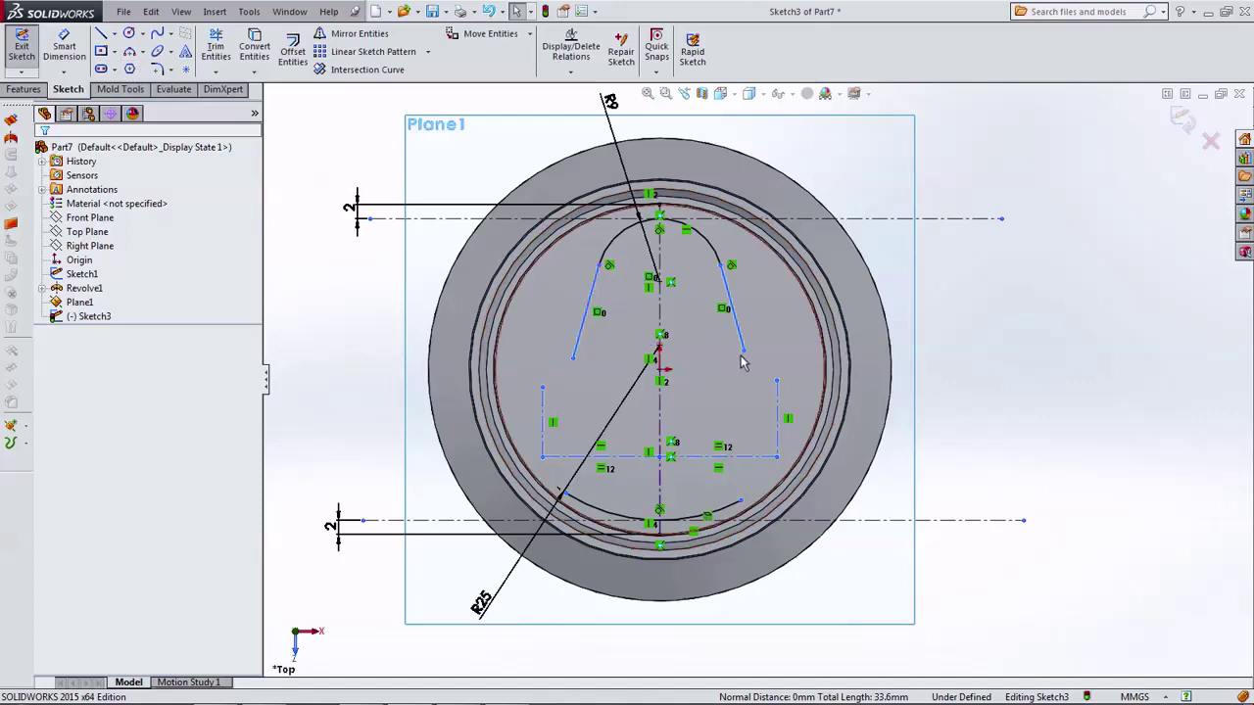
pyautogui.moveTo(743, 350); pyautogui.dragTo(755, 402)
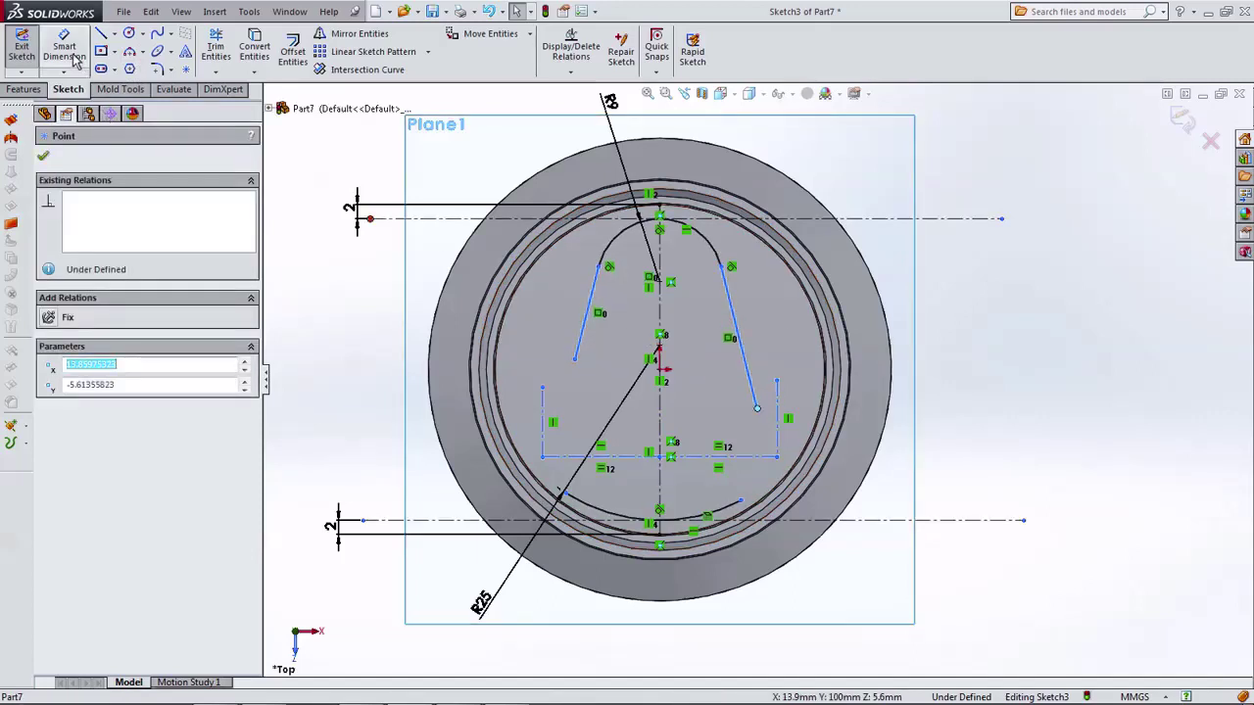
# Step: Dimension the construction verticals 30 mm apart and raise the right side line's lower end
pyautogui.click(380, 306)
pyautogui.click(759, 413)
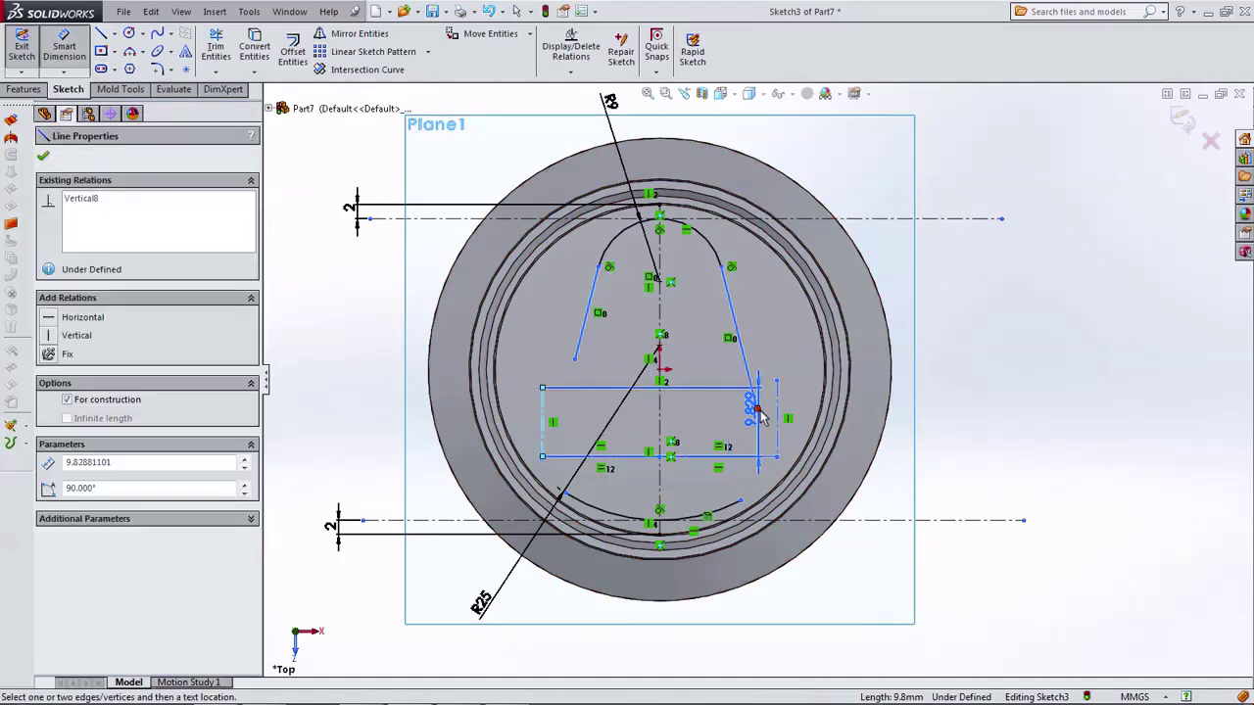
pyautogui.scroll(-2, 774, 427)
pyautogui.scroll(-1, 744, 411)
pyautogui.click(607, 406)
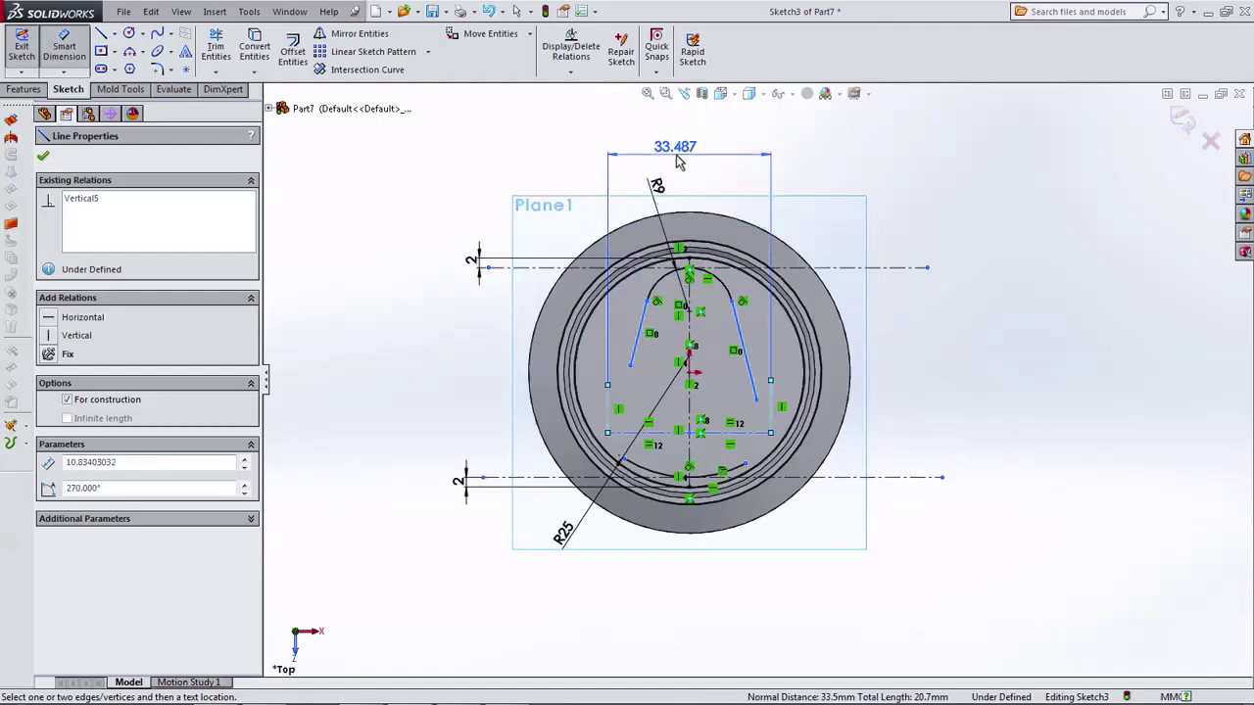
pyautogui.click(679, 157)
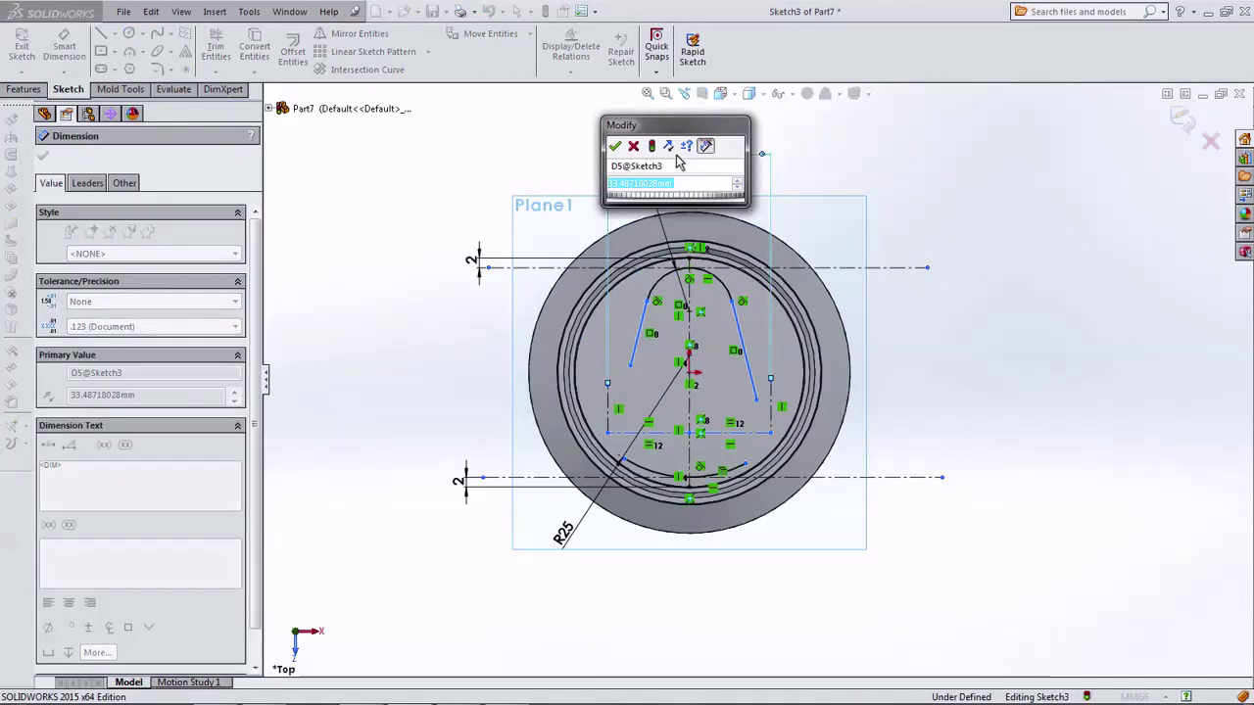
pyautogui.write('30')
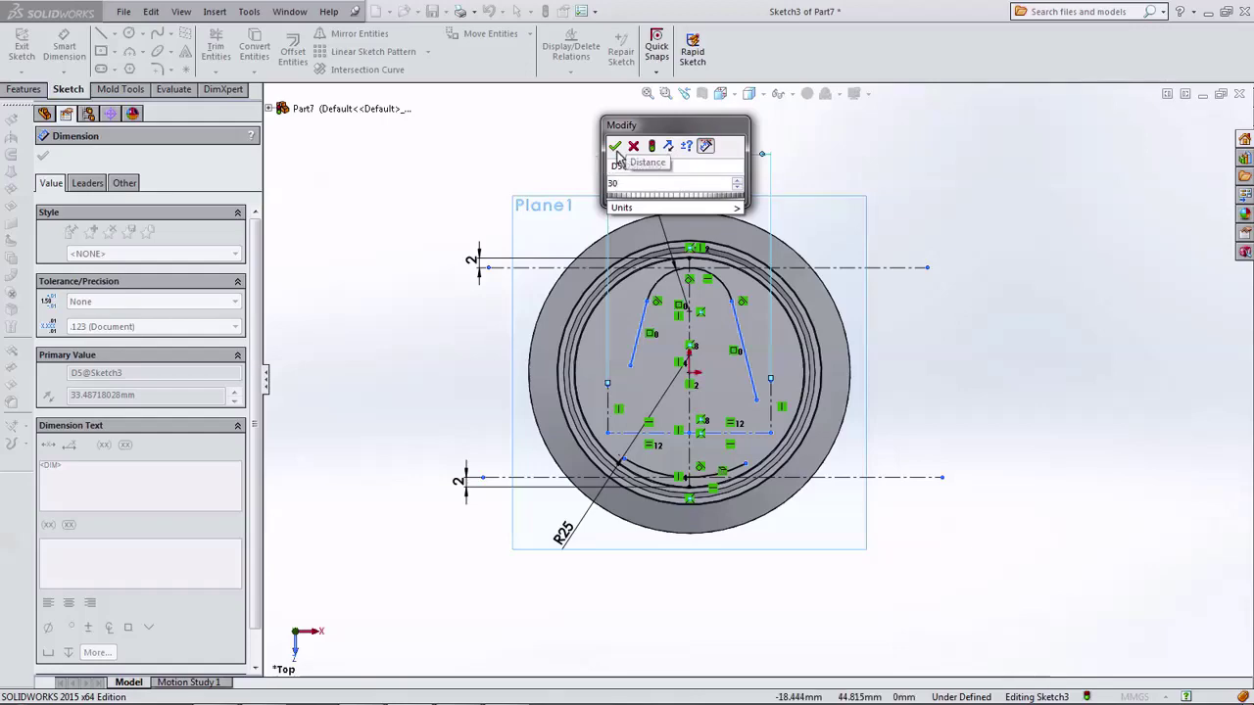
pyautogui.click(616, 146)
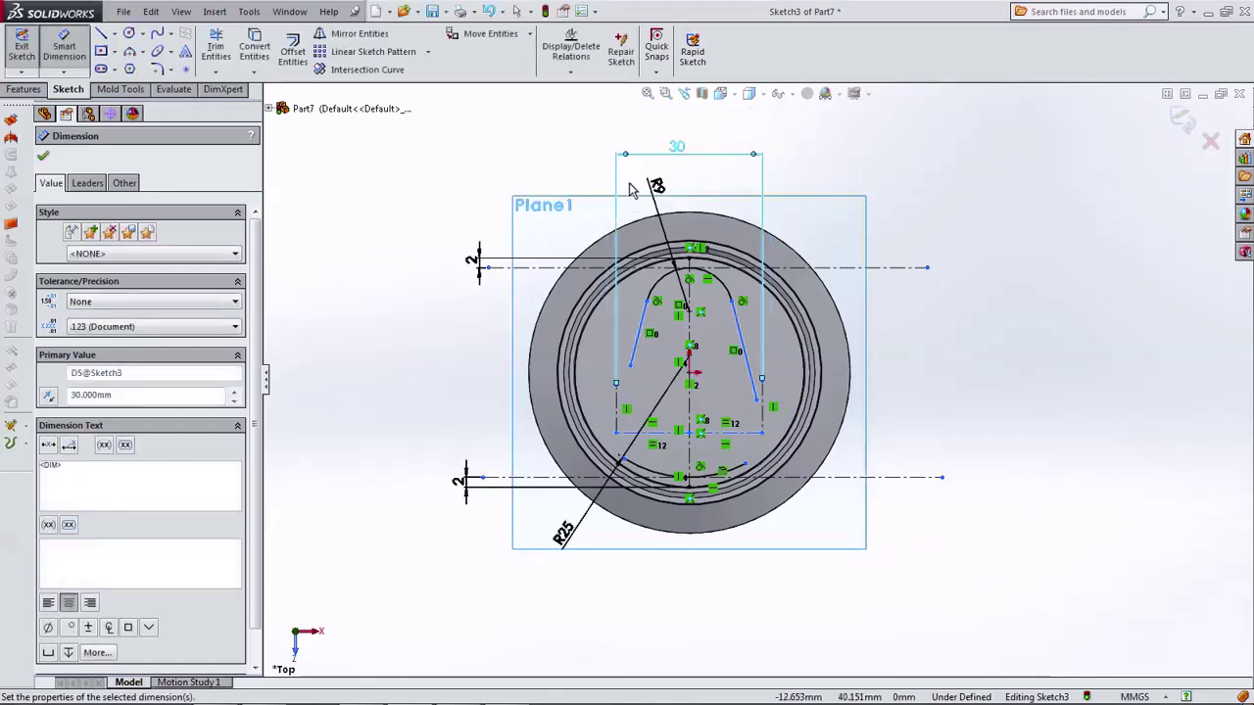
pyautogui.press('Escape')
pyautogui.scroll(-3, 747, 416)
pyautogui.scroll(-2, 746, 416)
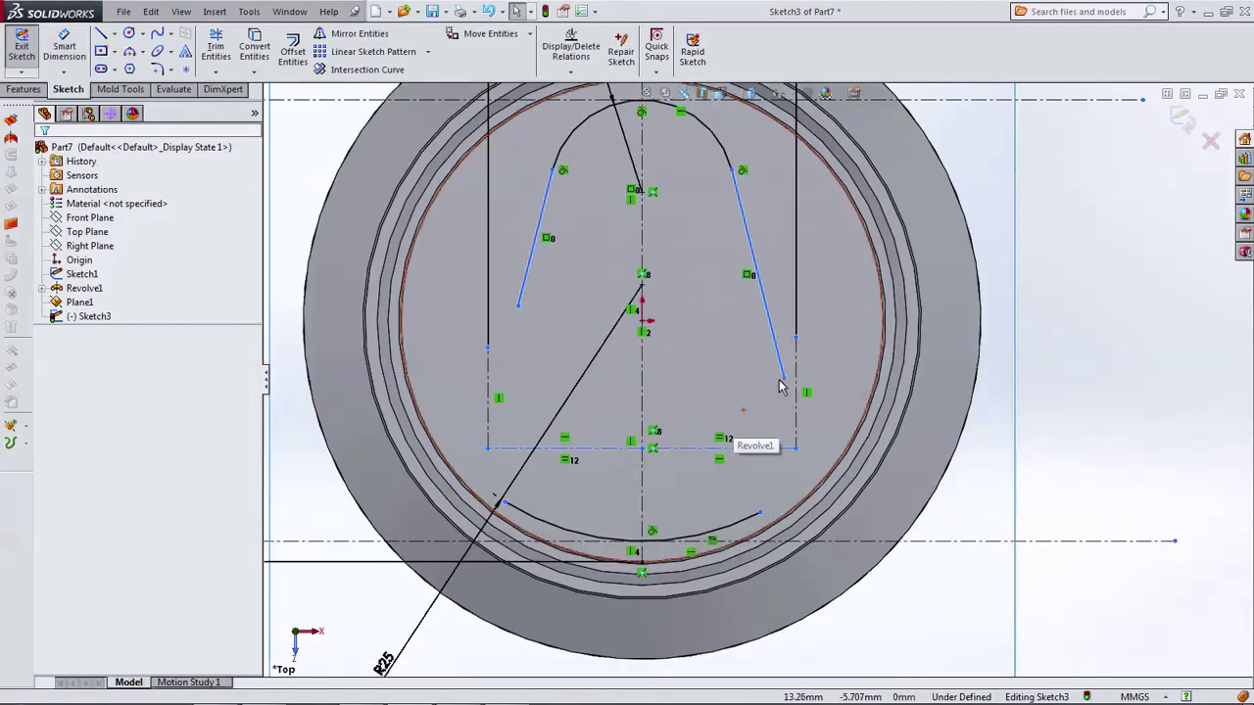
pyautogui.moveTo(780, 385); pyautogui.dragTo(772, 320)
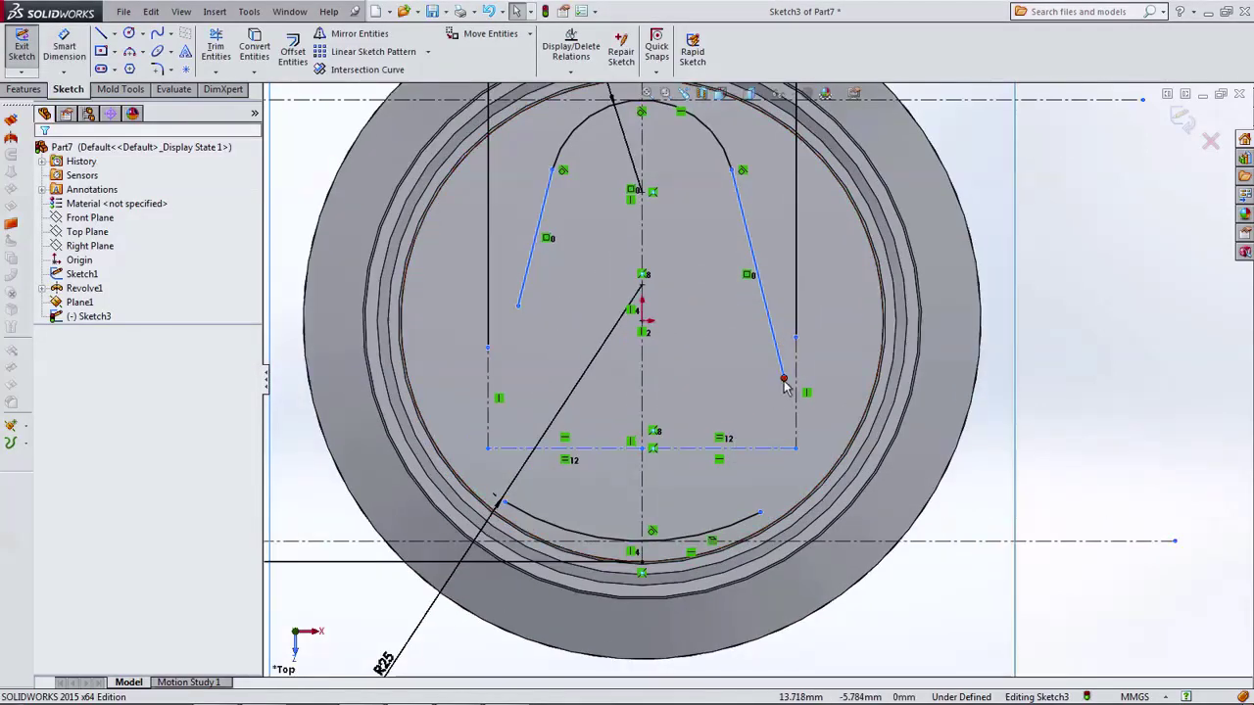
# Step: Draw a right-side 3-point arc and make it tangent to the lower 25 mm curve
pyautogui.click(133, 55)
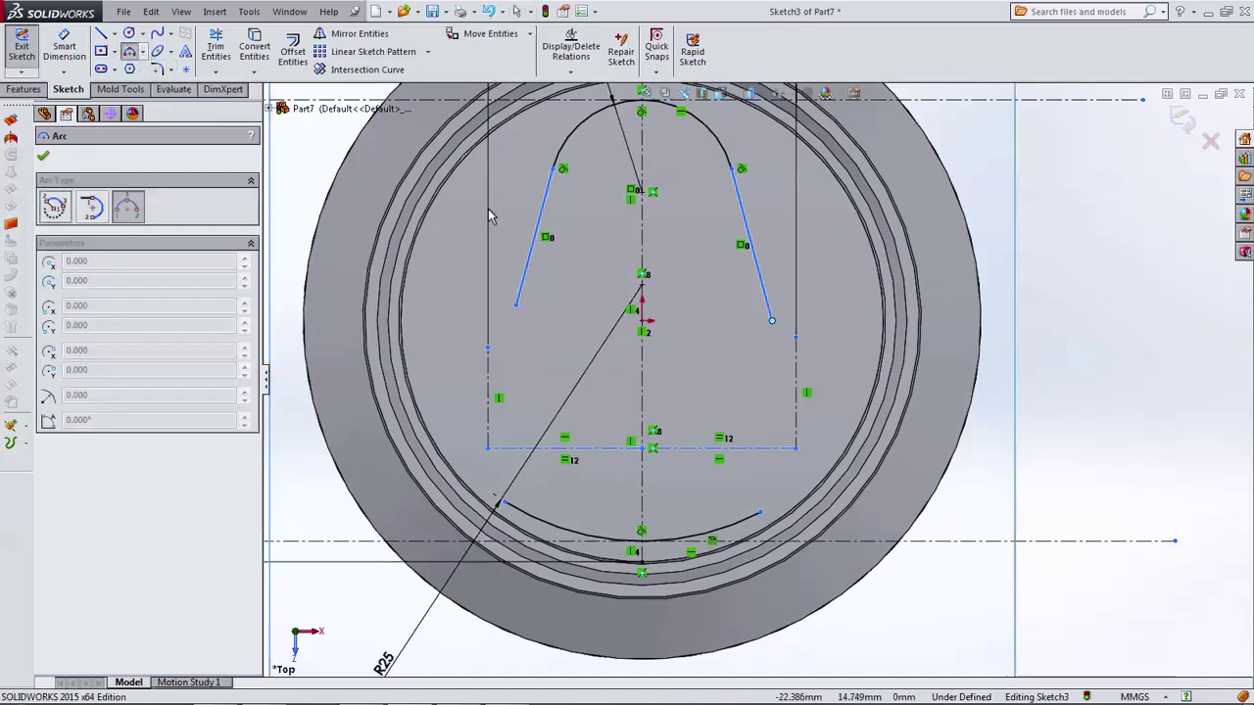
pyautogui.click(772, 321)
pyautogui.click(760, 512)
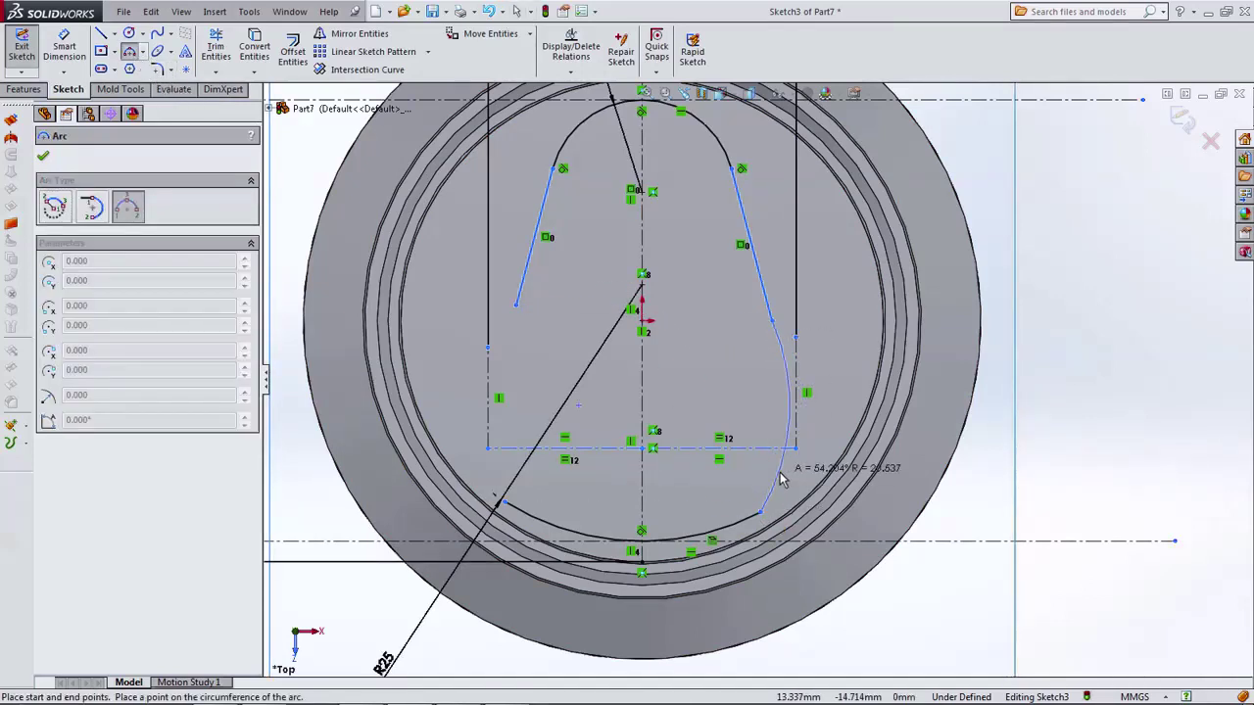
pyautogui.click(781, 478)
pyautogui.press('Escape')
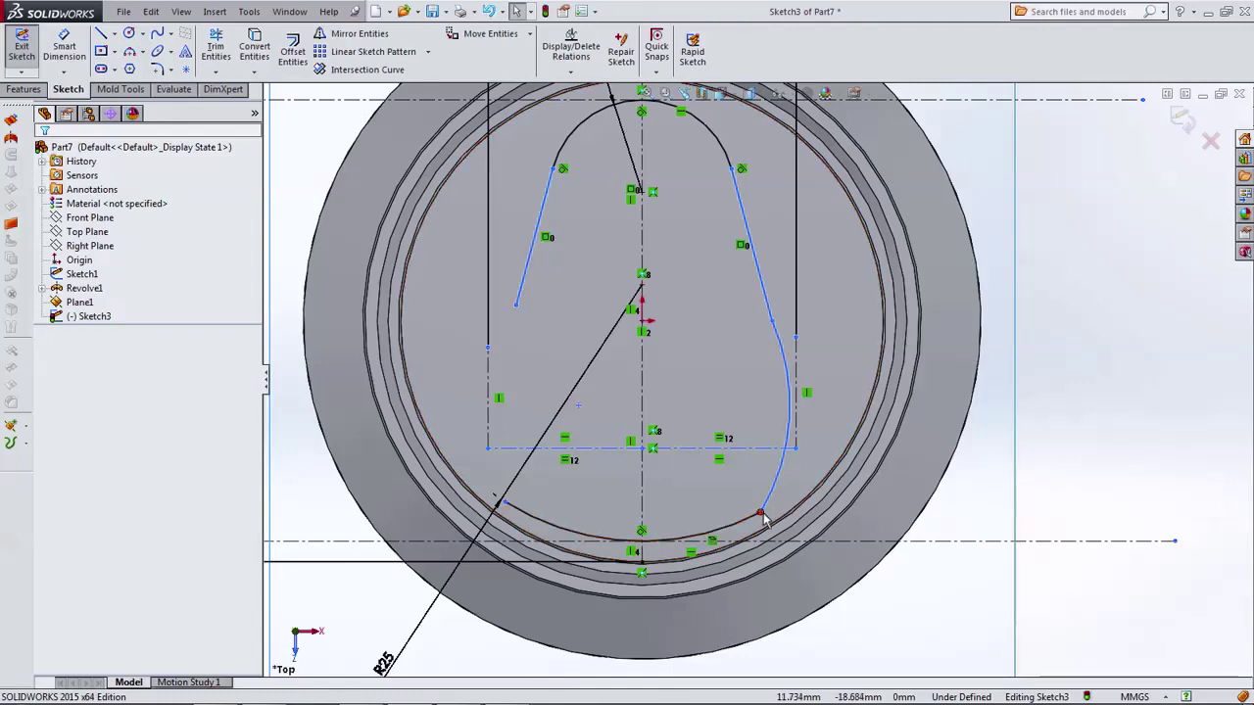
pyautogui.moveTo(762, 514); pyautogui.dragTo(772, 505)
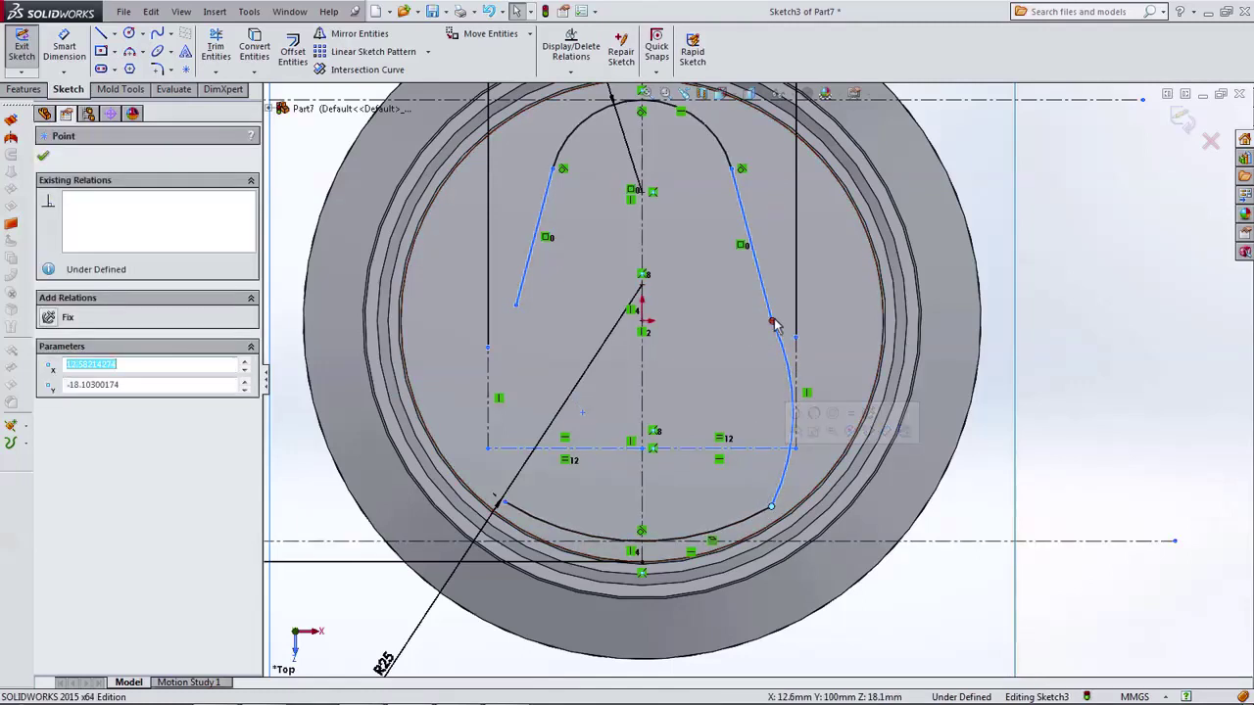
pyautogui.moveTo(773, 323); pyautogui.dragTo(784, 363)
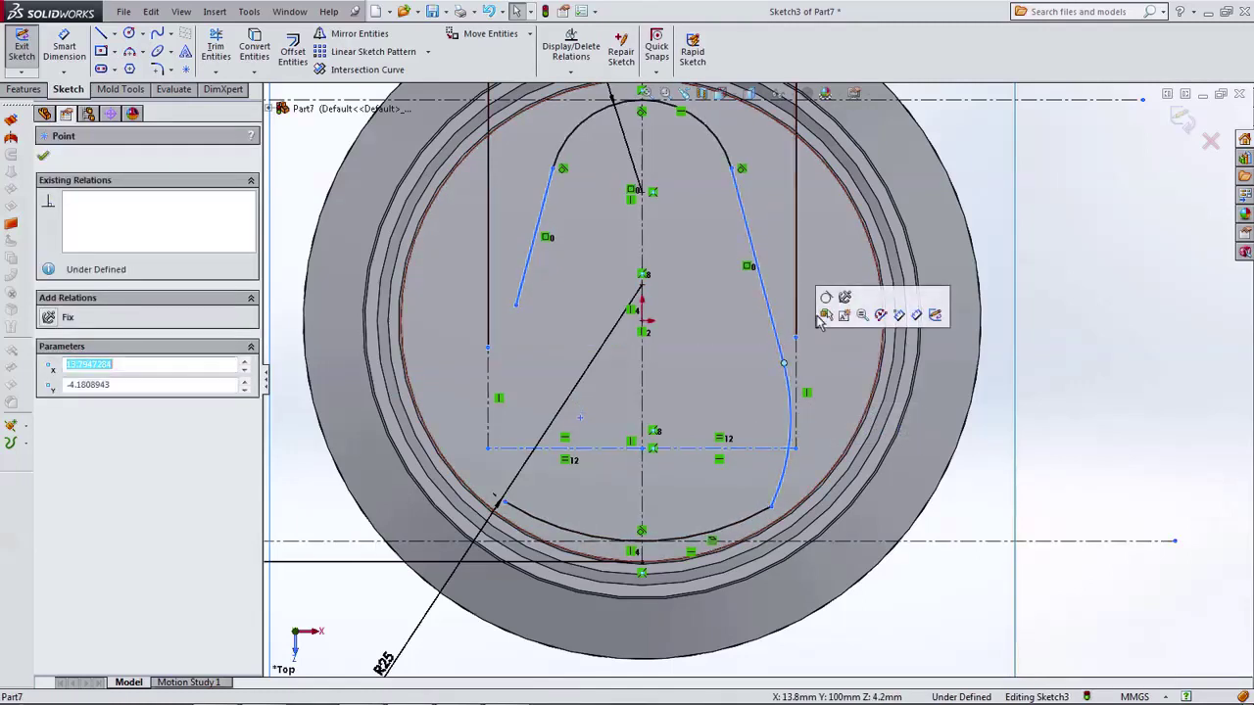
pyautogui.click(770, 507)
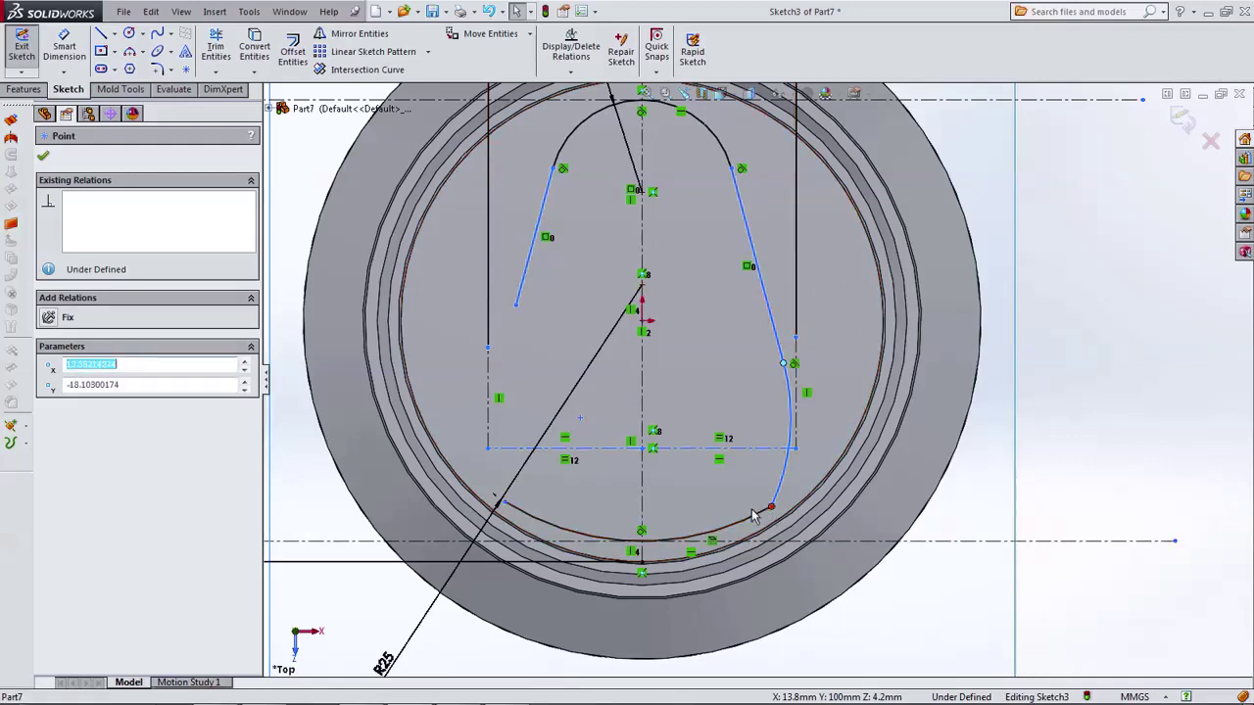
pyautogui.keyDown('ctrl'); pyautogui.click(753, 517); pyautogui.keyUp('ctrl')
pyautogui.click(762, 465)
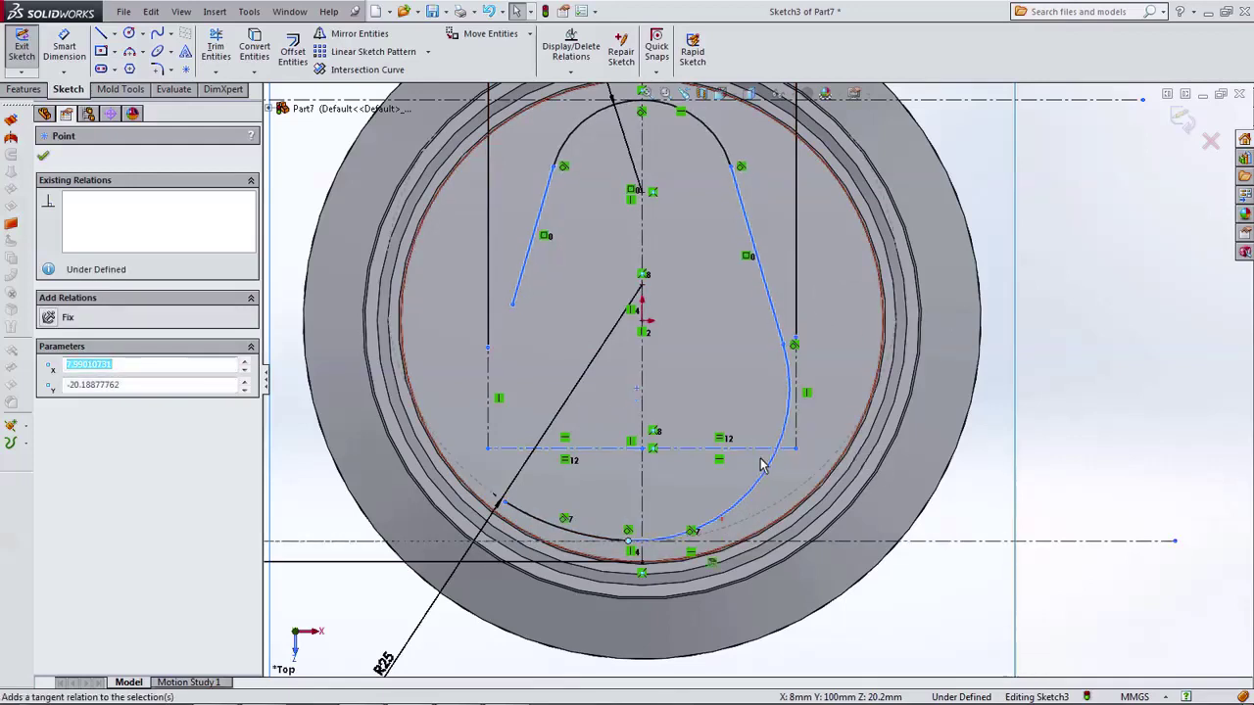
pyautogui.moveTo(627, 540); pyautogui.dragTo(735, 500)
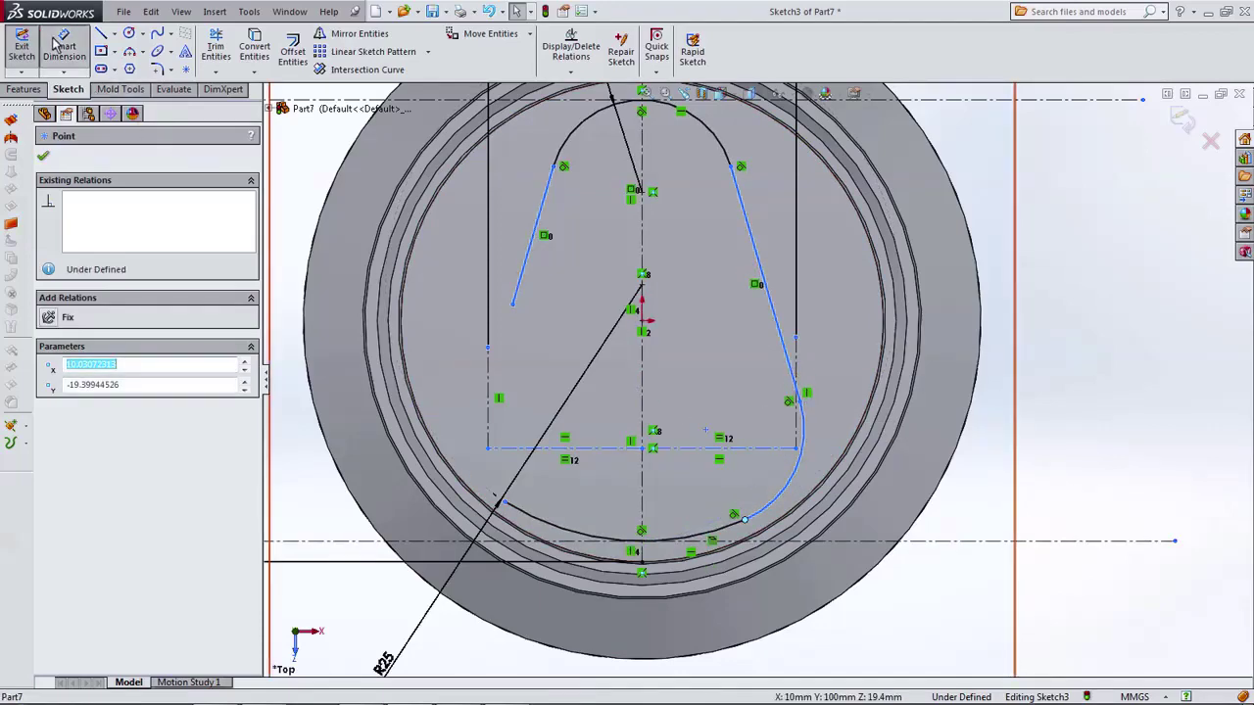
pyautogui.press('Escape')
# Step: Dimension the right arc to R10 and make it tangent to the right straight side
pyautogui.click(792, 501)
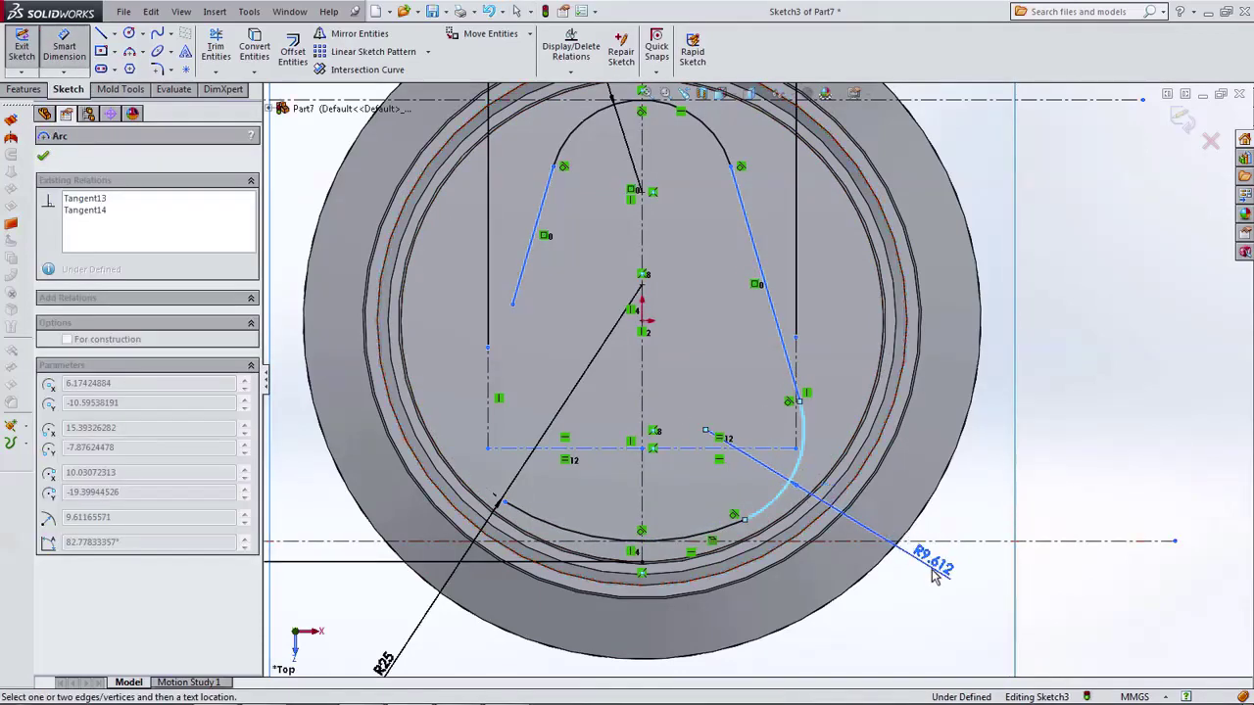
pyautogui.click(939, 566)
pyautogui.press('Return')
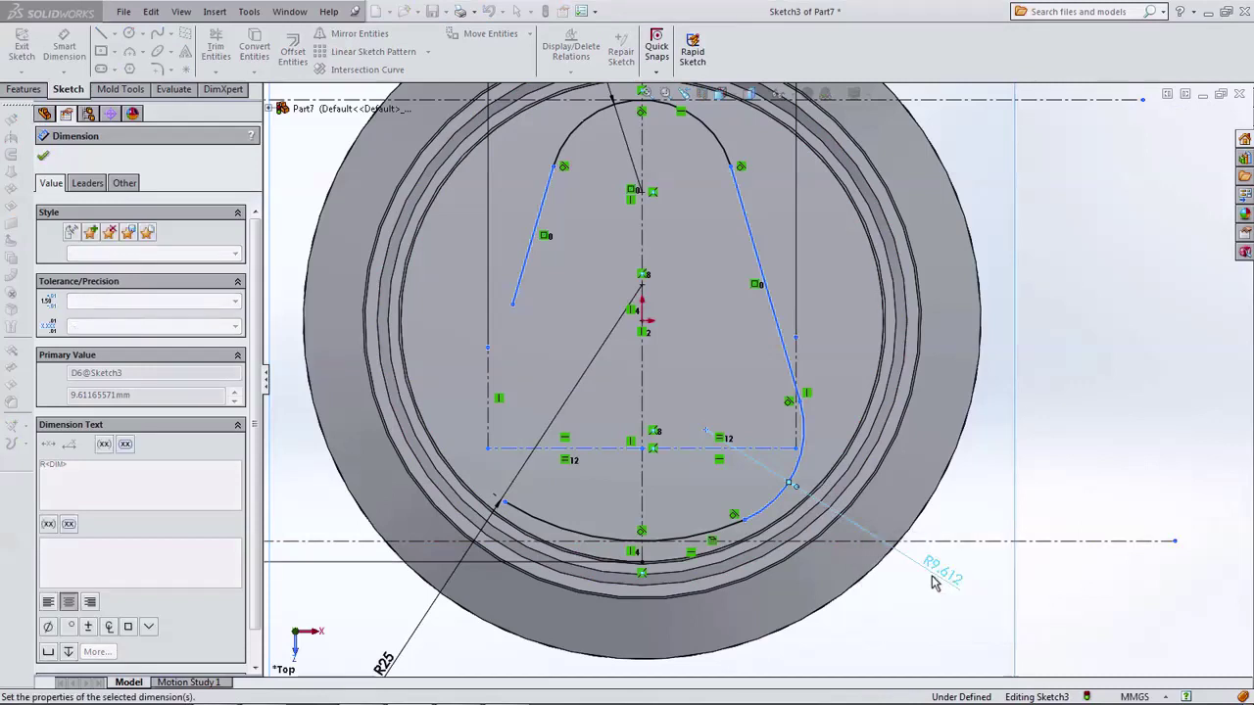
pyautogui.press('Escape')
pyautogui.click(807, 448)
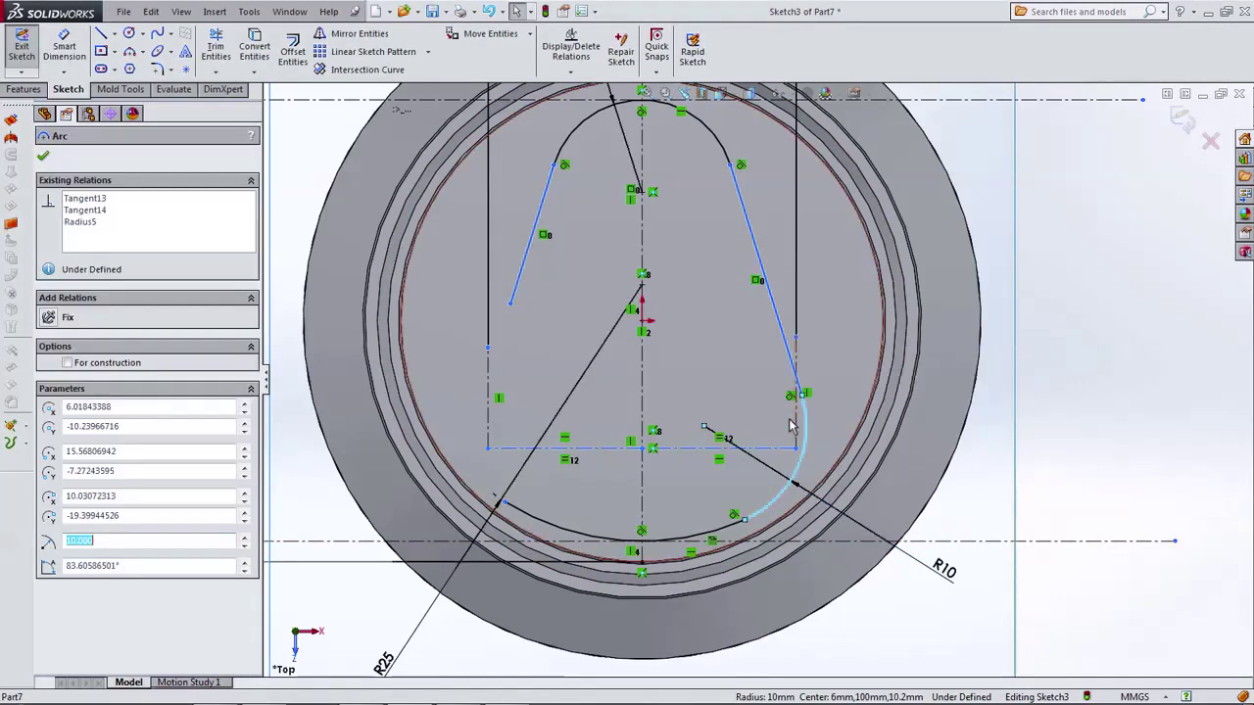
pyautogui.keyDown('ctrl'); pyautogui.click(798, 367); pyautogui.keyUp('ctrl')
pyautogui.click(70, 409)
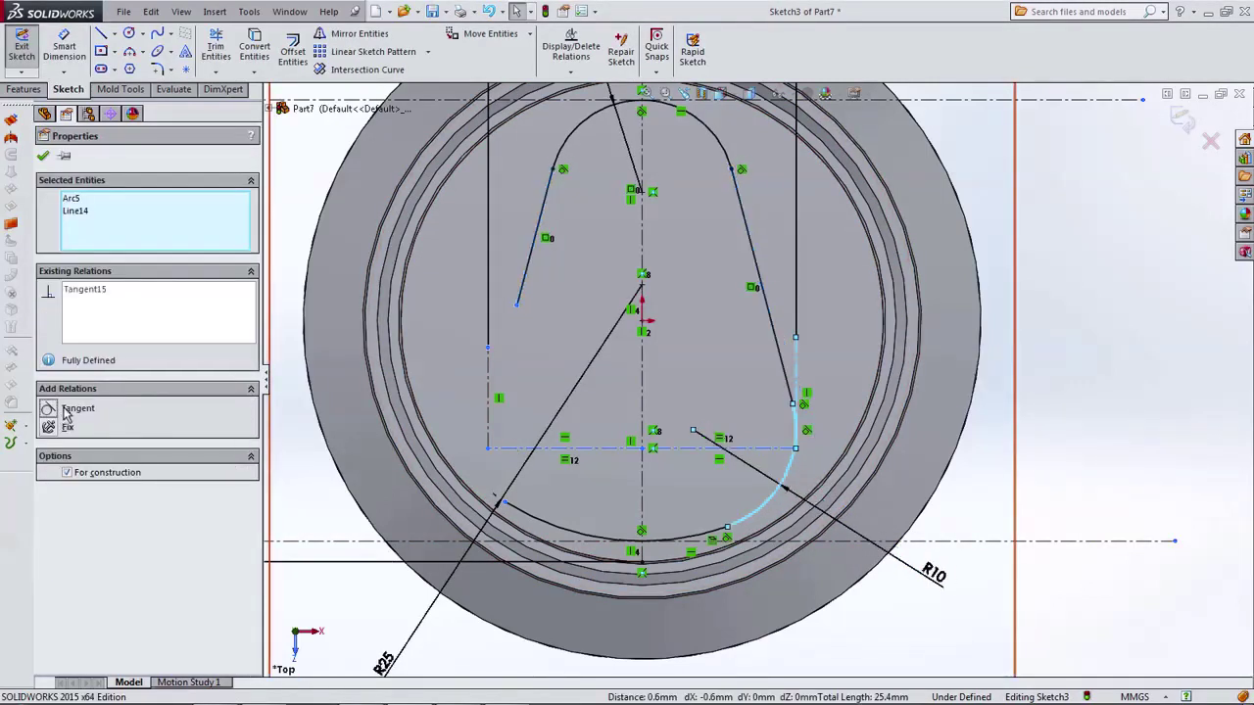
pyautogui.press('Escape')
# Step: Lower the horizontal construction line and draw a tangent arc from the left side line's end
pyautogui.scroll(2, 627, 481)
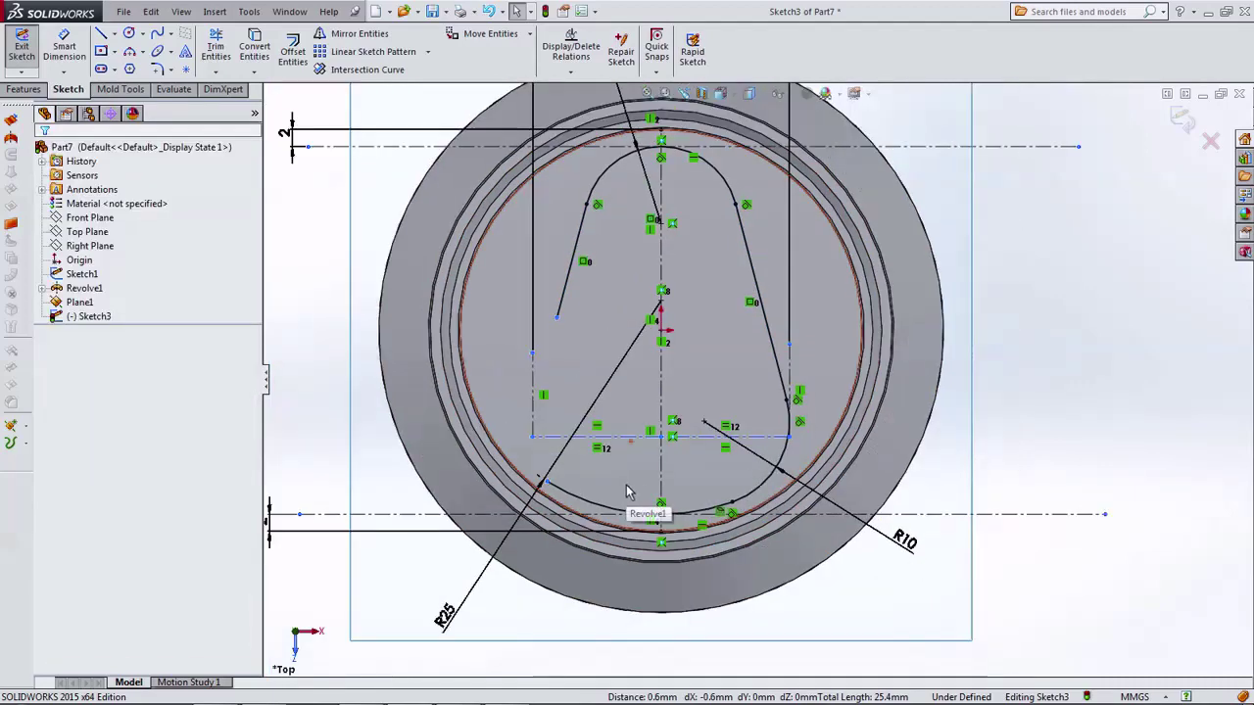
pyautogui.moveTo(661, 438); pyautogui.dragTo(625, 475)
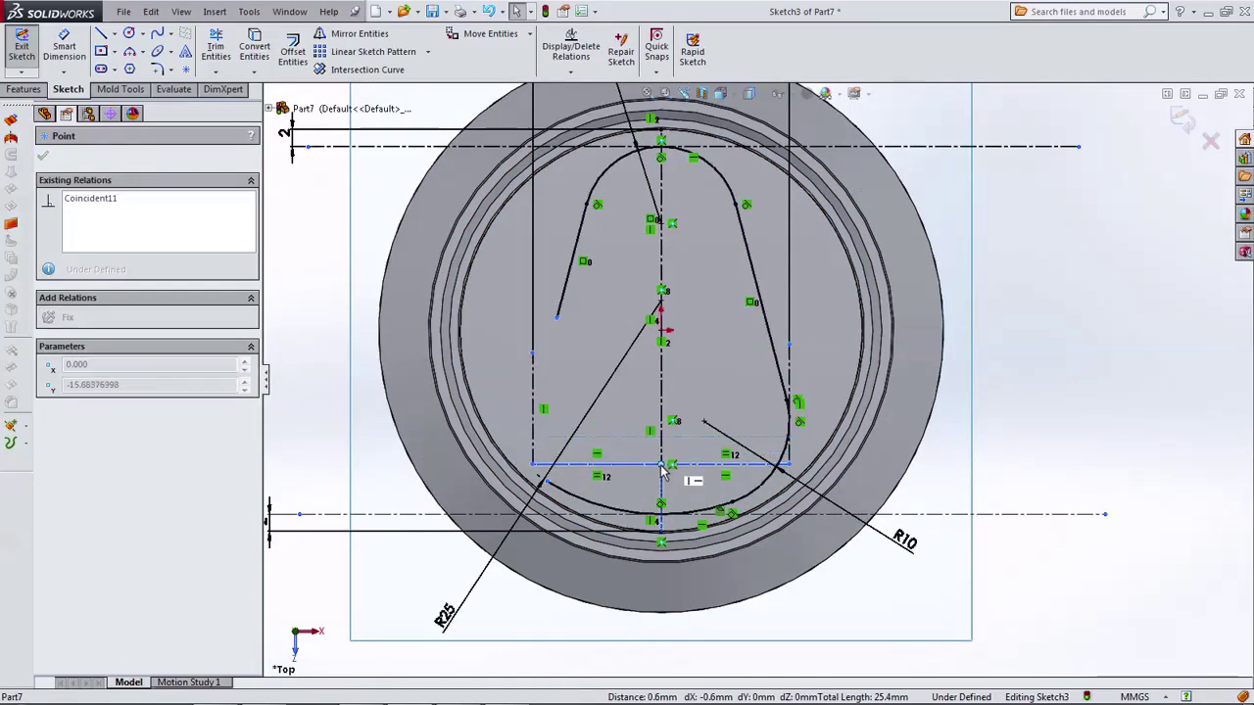
pyautogui.press('Escape')
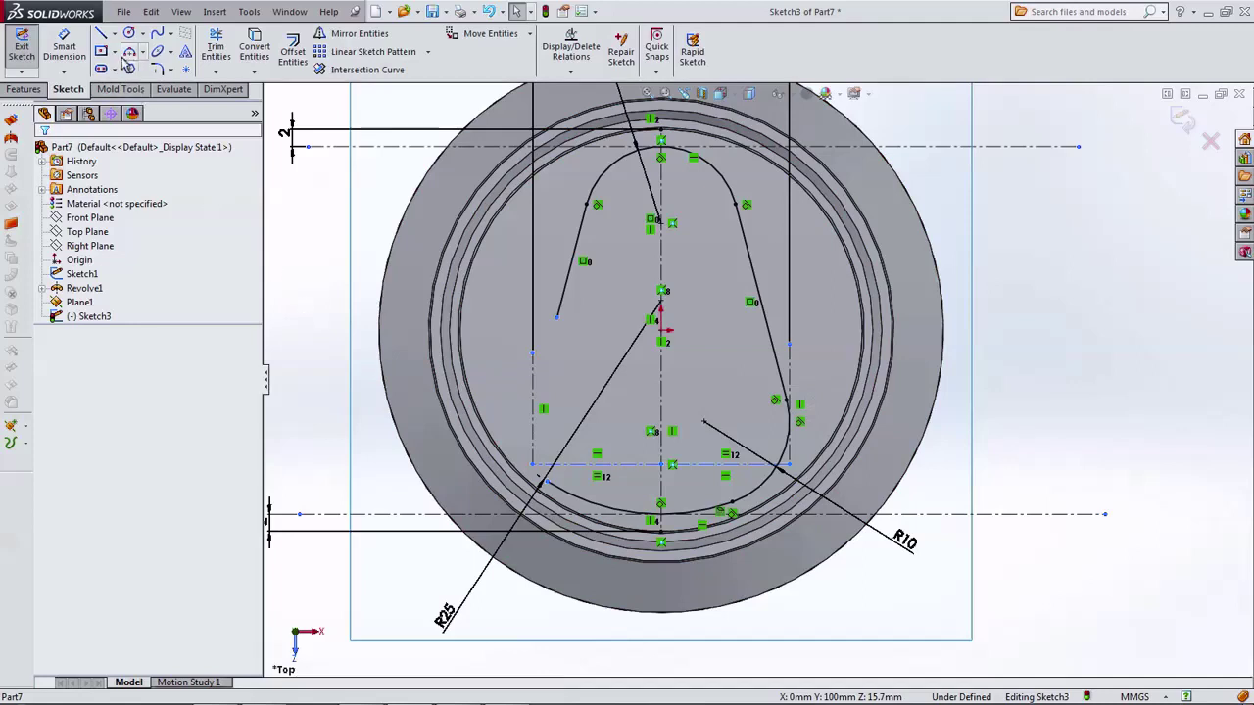
pyautogui.click(129, 52)
pyautogui.click(556, 317)
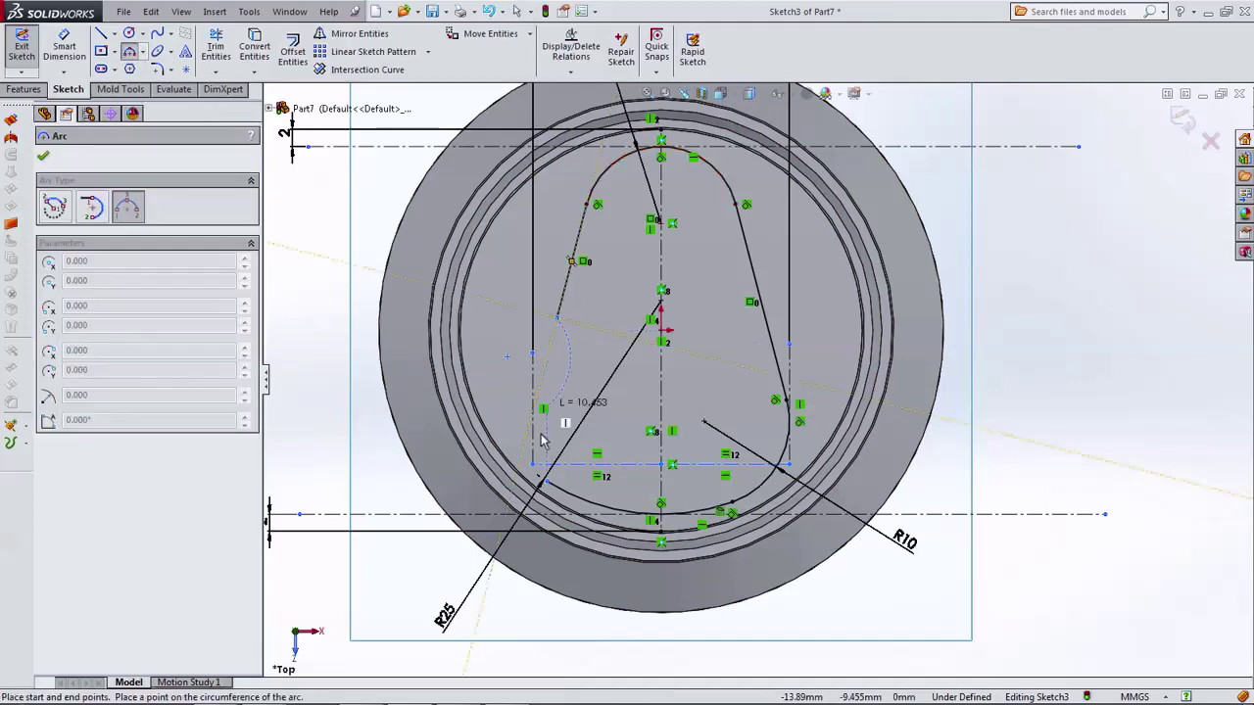
pyautogui.click(544, 421)
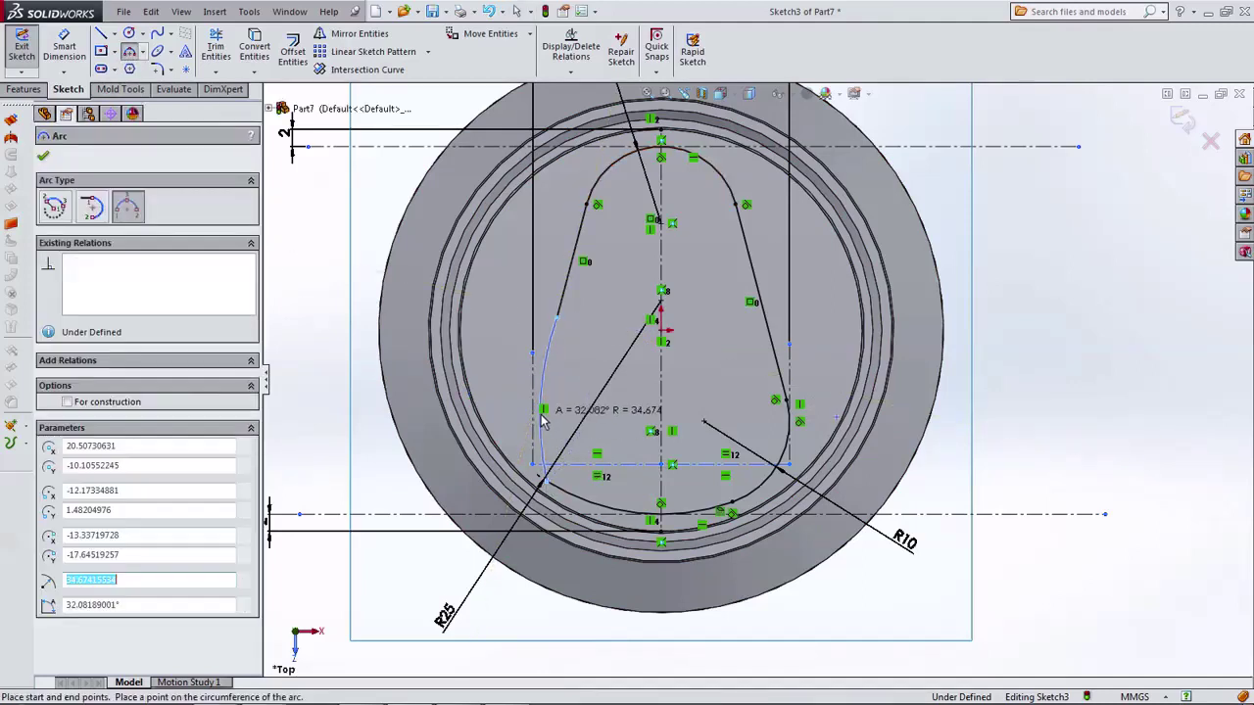
pyautogui.press('Escape')
# Step: Move the left arc's ends onto the bottom curve and down the left side
pyautogui.click(557, 318)
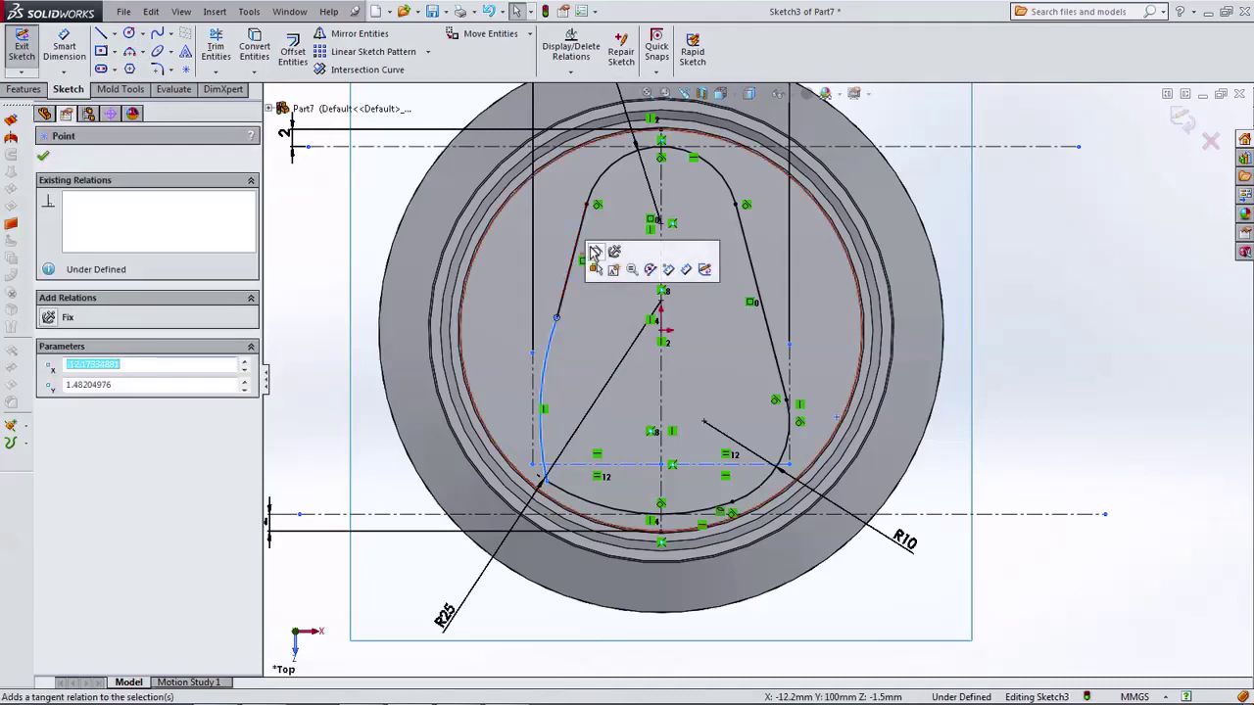
pyautogui.scroll(-3, 549, 471)
pyautogui.click(605, 459)
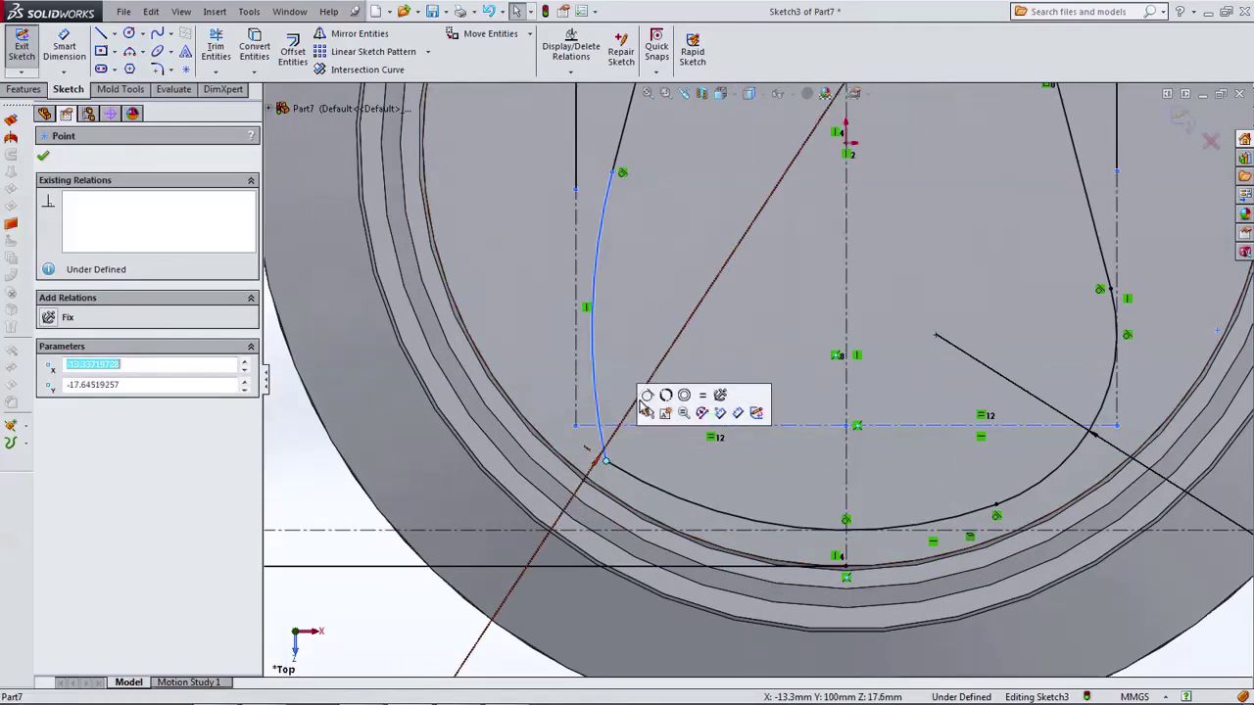
pyautogui.click(646, 397)
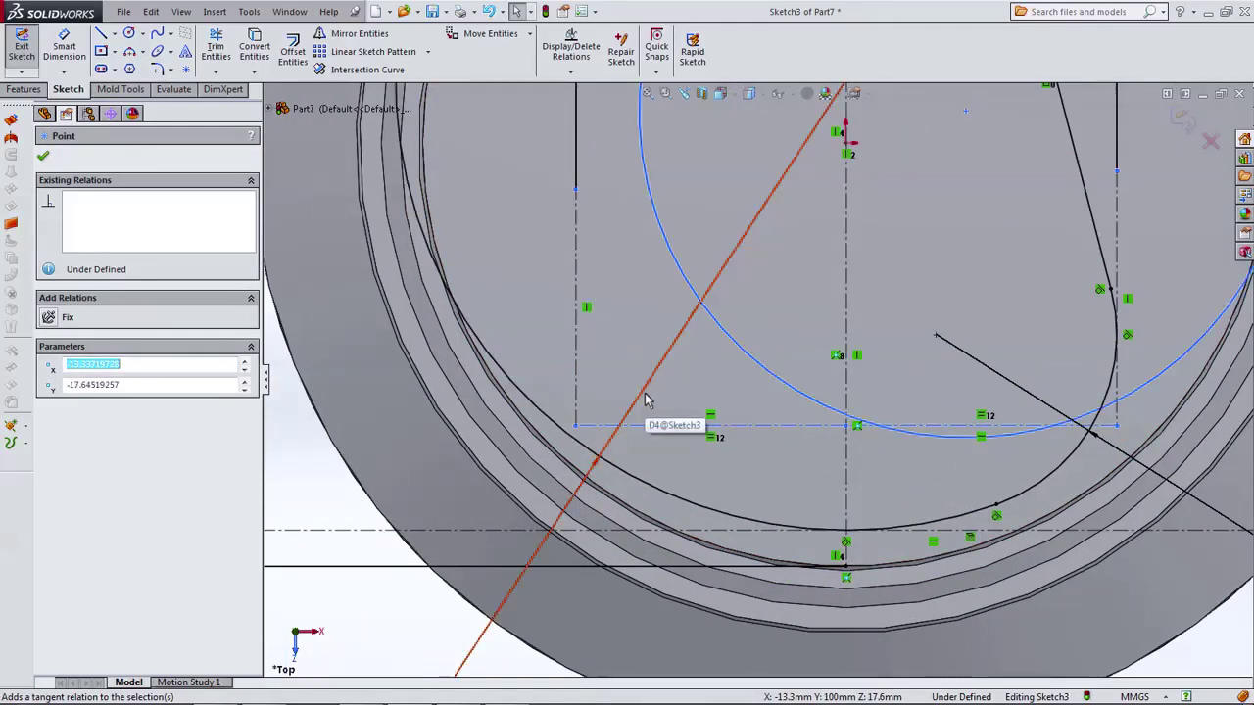
pyautogui.hotkey('ctrl', 'z')
pyautogui.moveTo(604, 465); pyautogui.dragTo(720, 495)
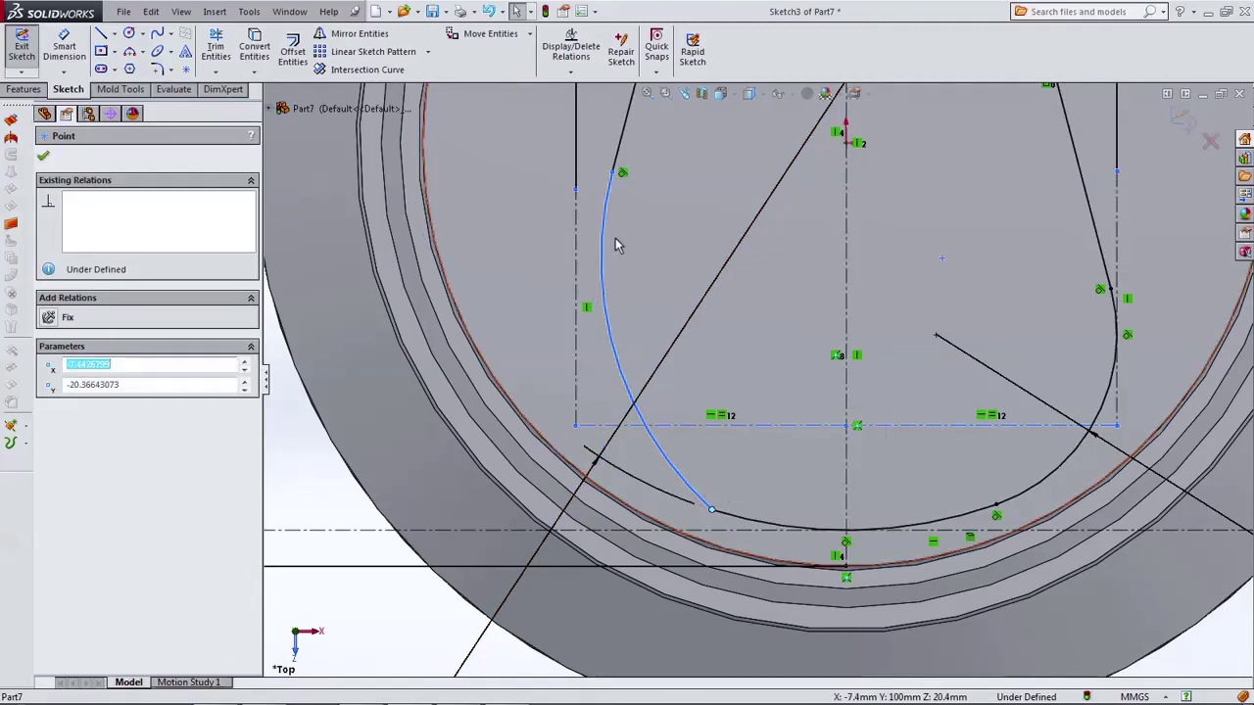
pyautogui.moveTo(617, 174); pyautogui.dragTo(615, 280)
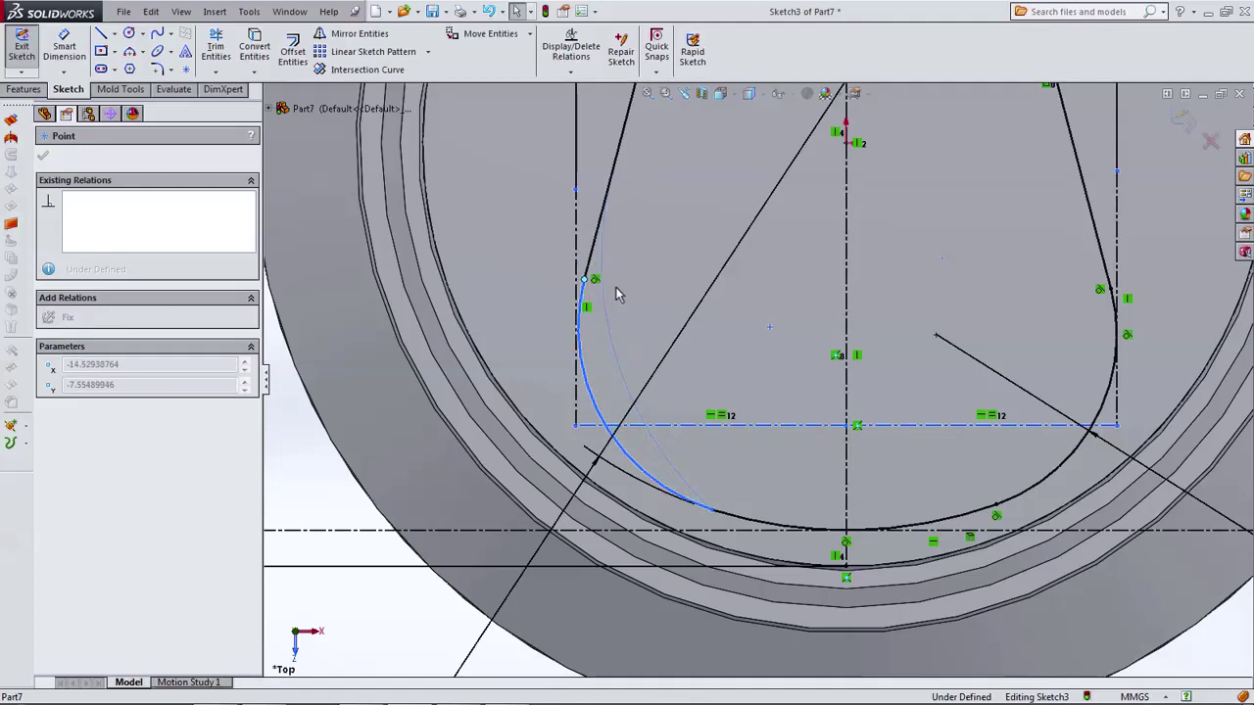
# Step: Make the left arc tangent at its lower end and to the vertical construction line
pyautogui.click(711, 509)
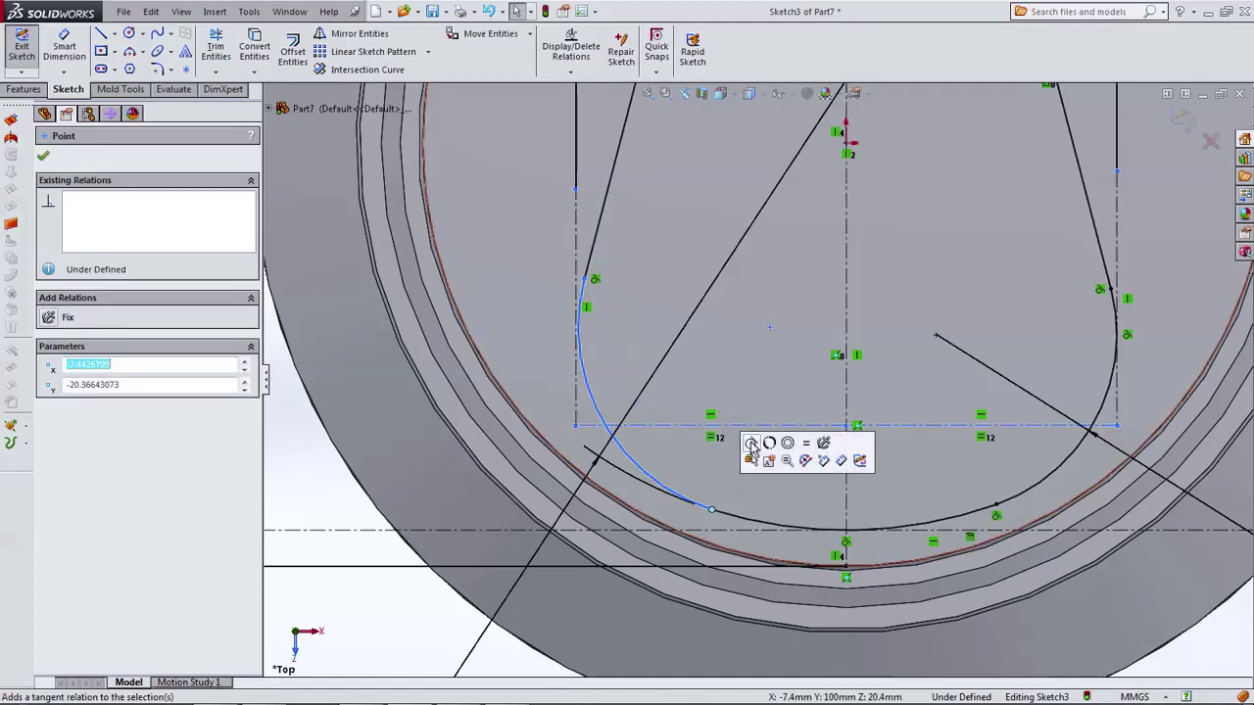
pyautogui.click(749, 443)
pyautogui.click(639, 458)
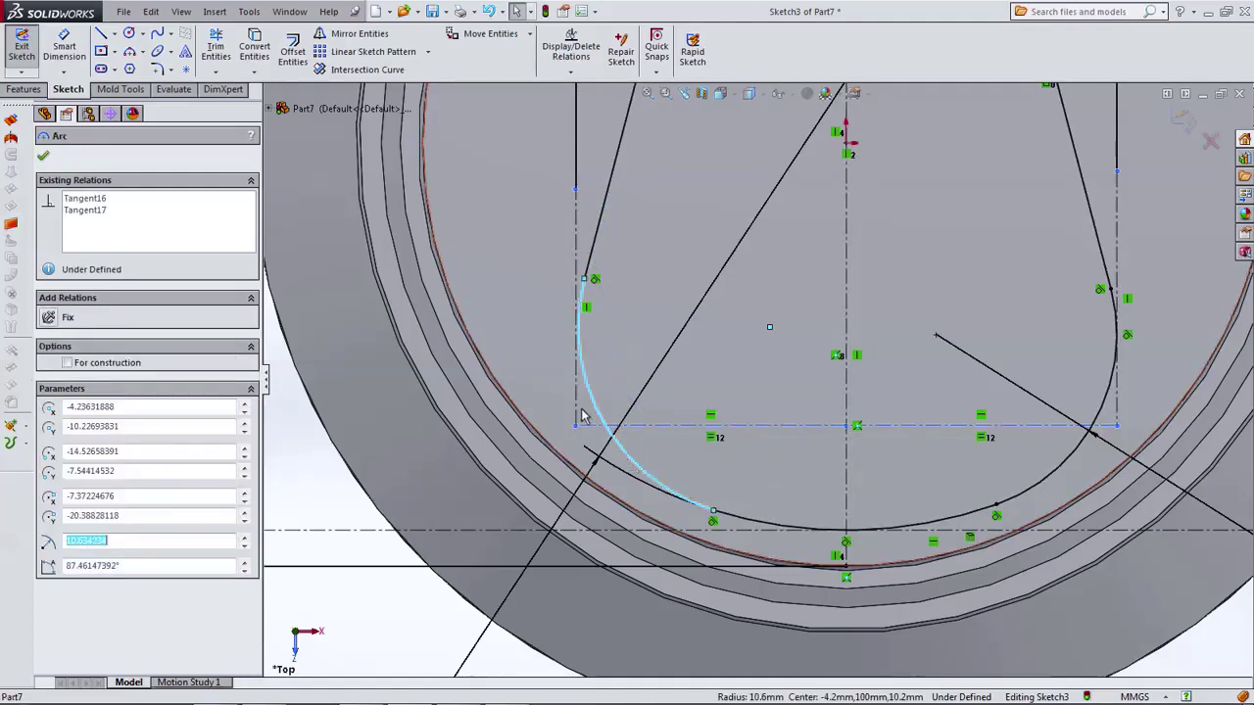
pyautogui.keyDown('ctrl'); pyautogui.click(576, 412); pyautogui.keyUp('ctrl')
pyautogui.click(78, 408)
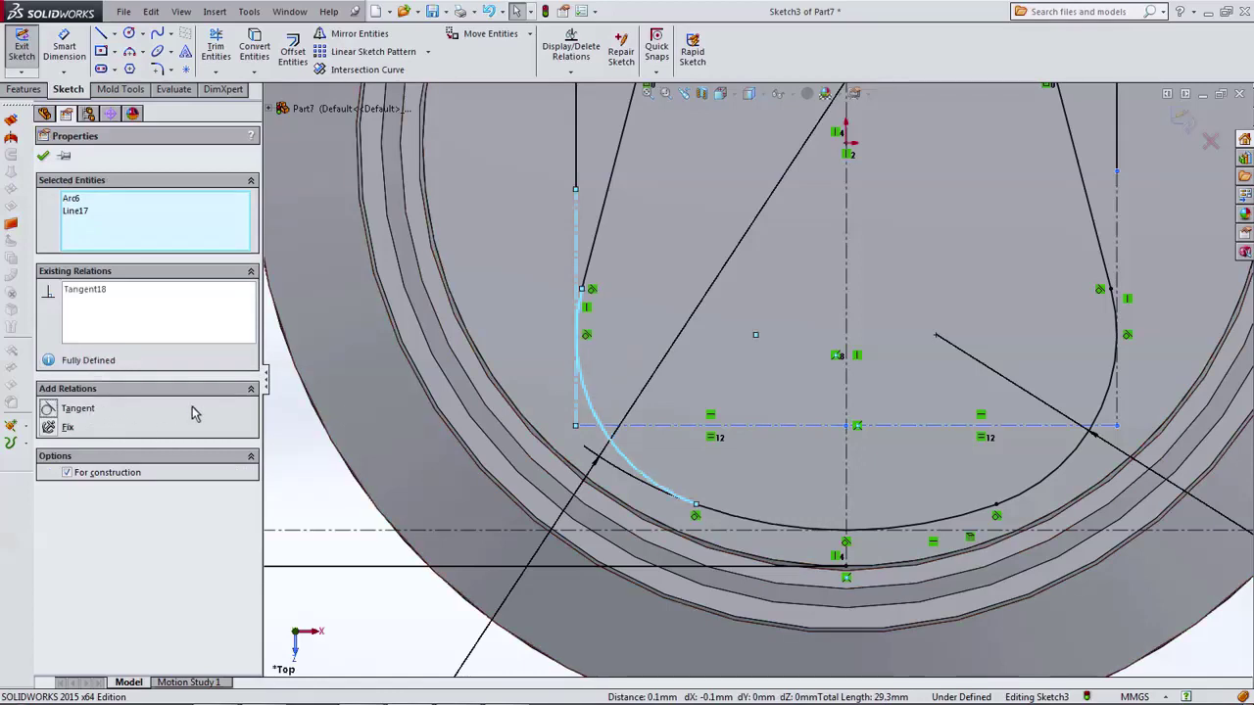
pyautogui.scroll(3, 447, 414)
pyautogui.click(380, 416)
pyautogui.moveTo(380, 417); pyautogui.dragTo(356, 426, button='middle')
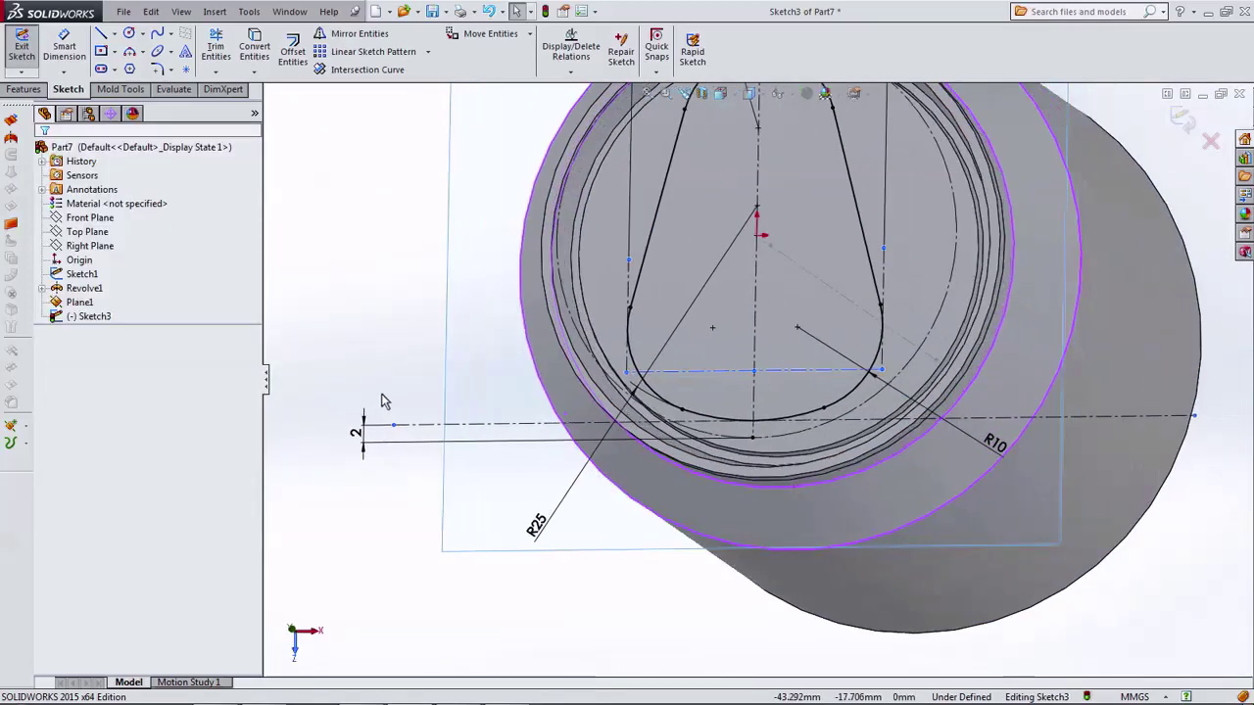
# Step: Extruded Cut the teardrop sketch to Offset From Surface 1 mm from the top face, reversed
pyautogui.click(39, 92)
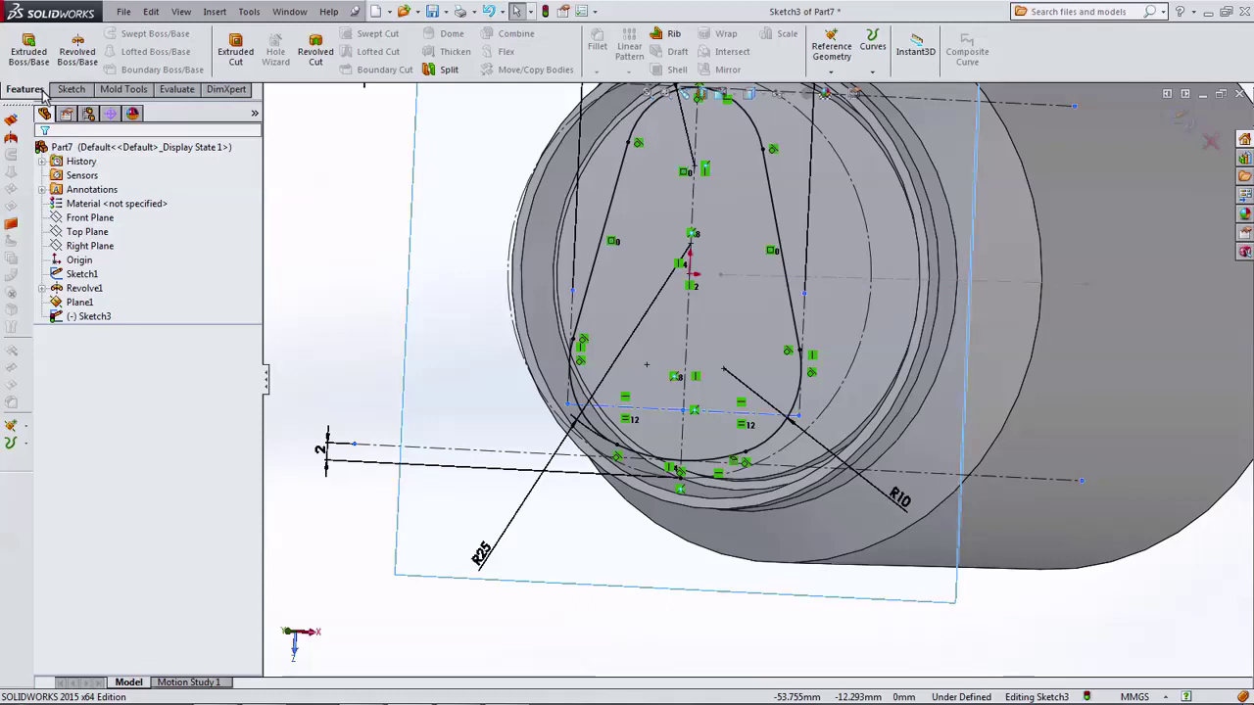
pyautogui.click(235, 51)
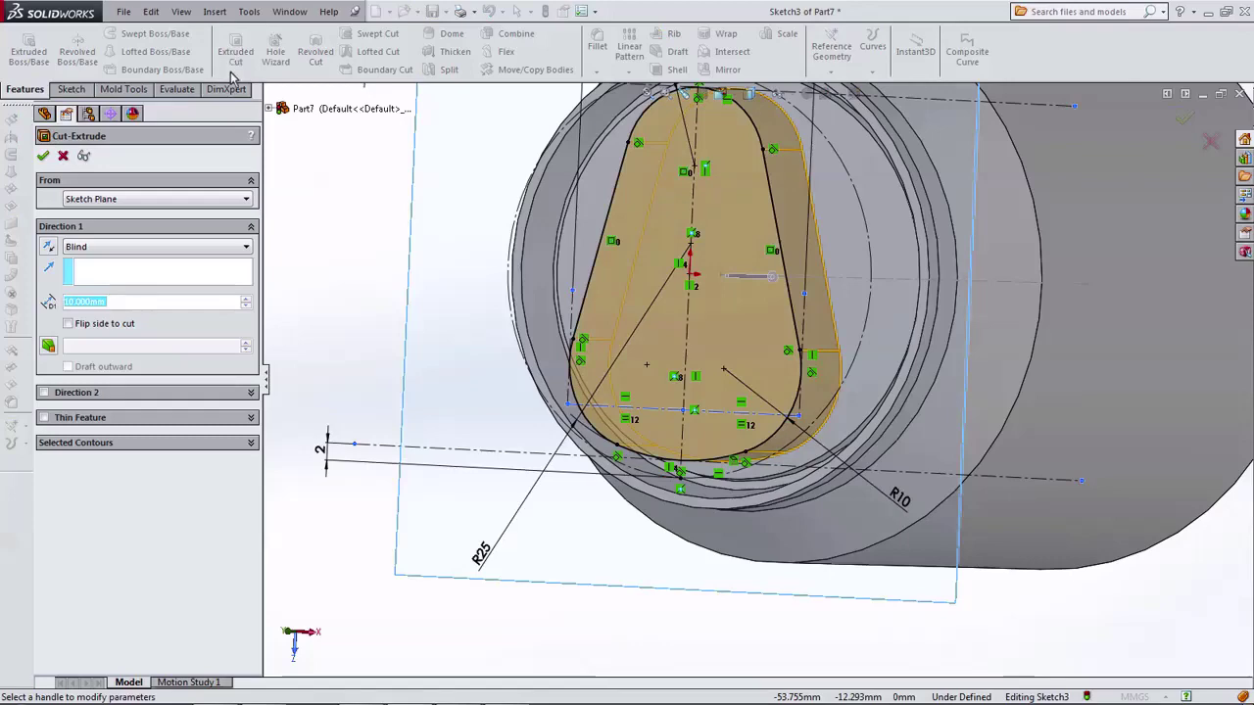
pyautogui.moveTo(462, 258); pyautogui.dragTo(182, 266, button='middle')
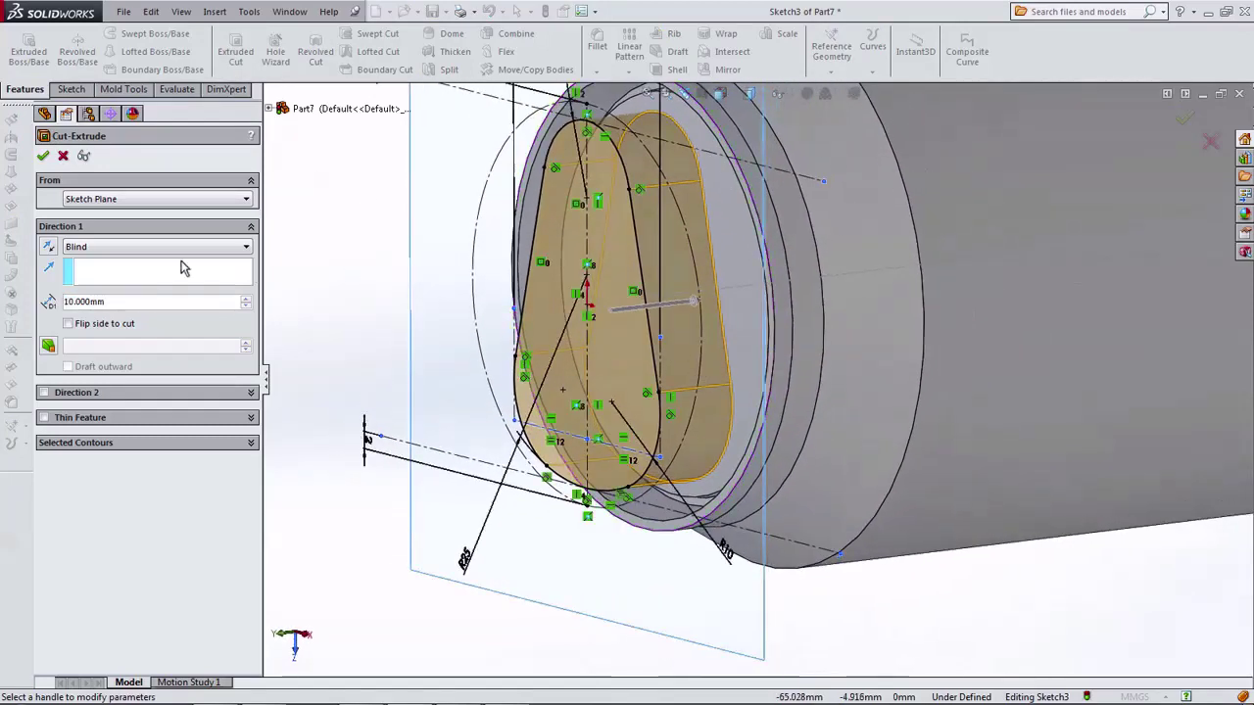
pyautogui.click(127, 249)
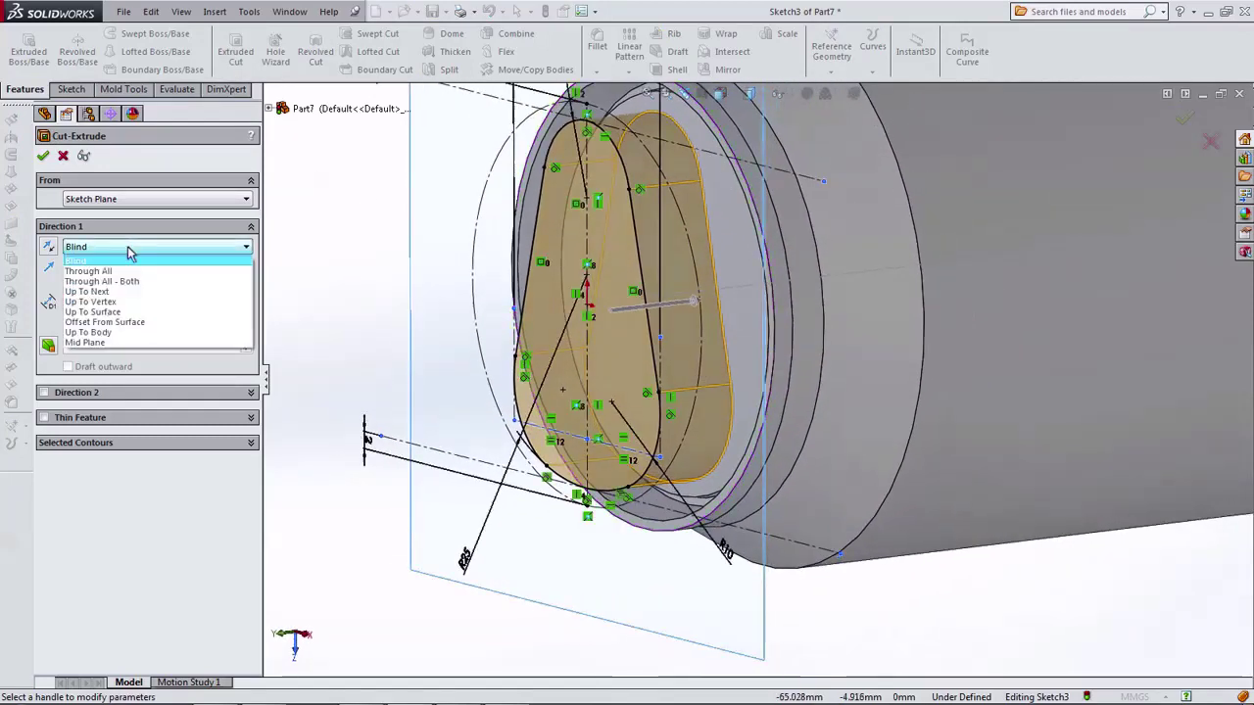
pyautogui.click(104, 324)
pyautogui.click(711, 249)
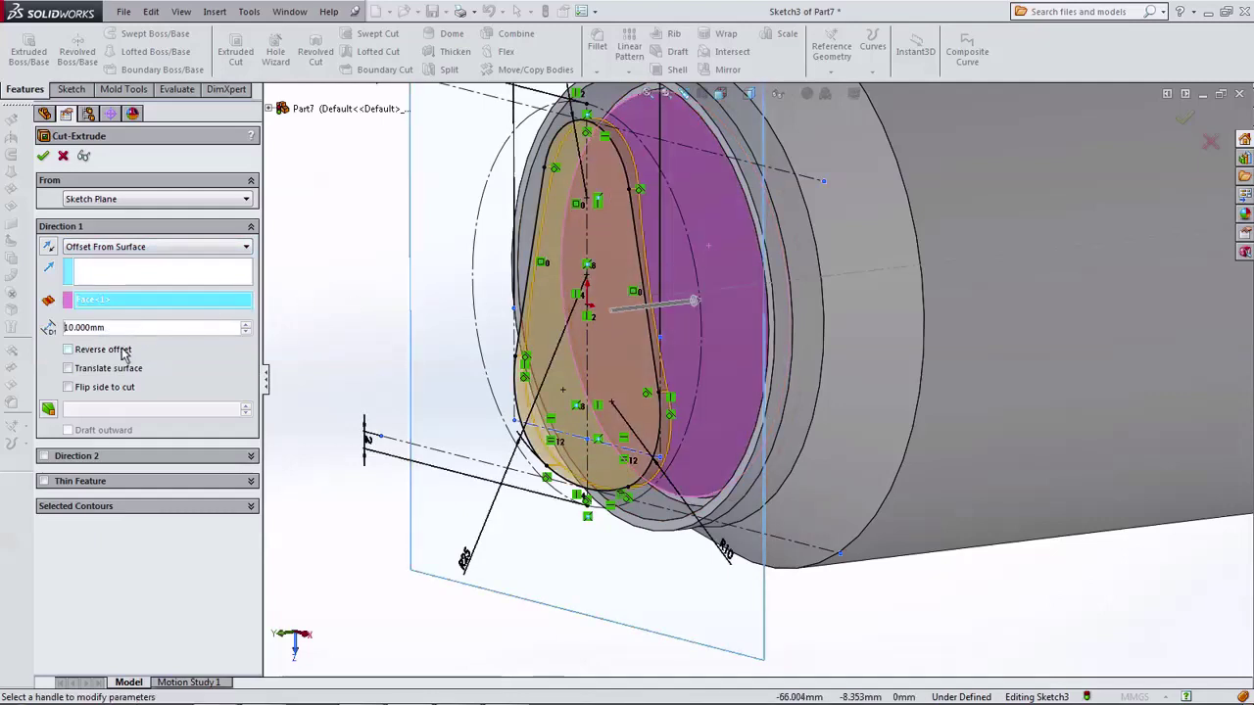
pyautogui.write('1')
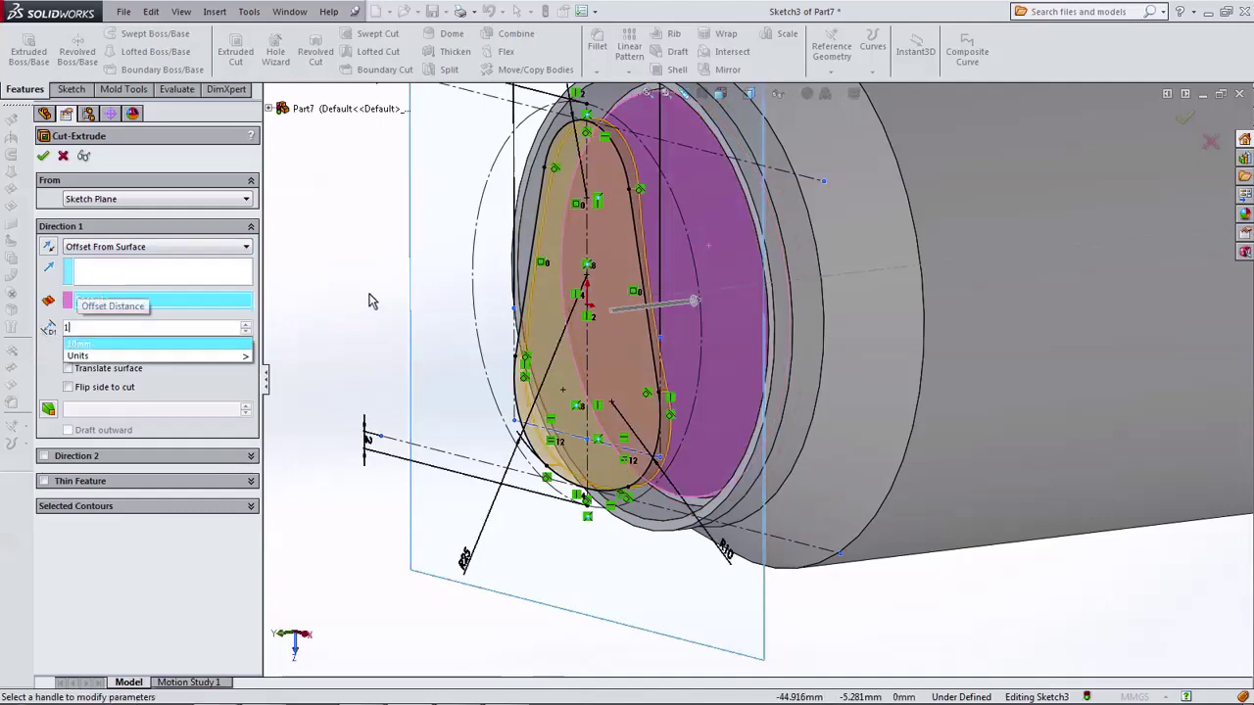
pyautogui.press('Return')
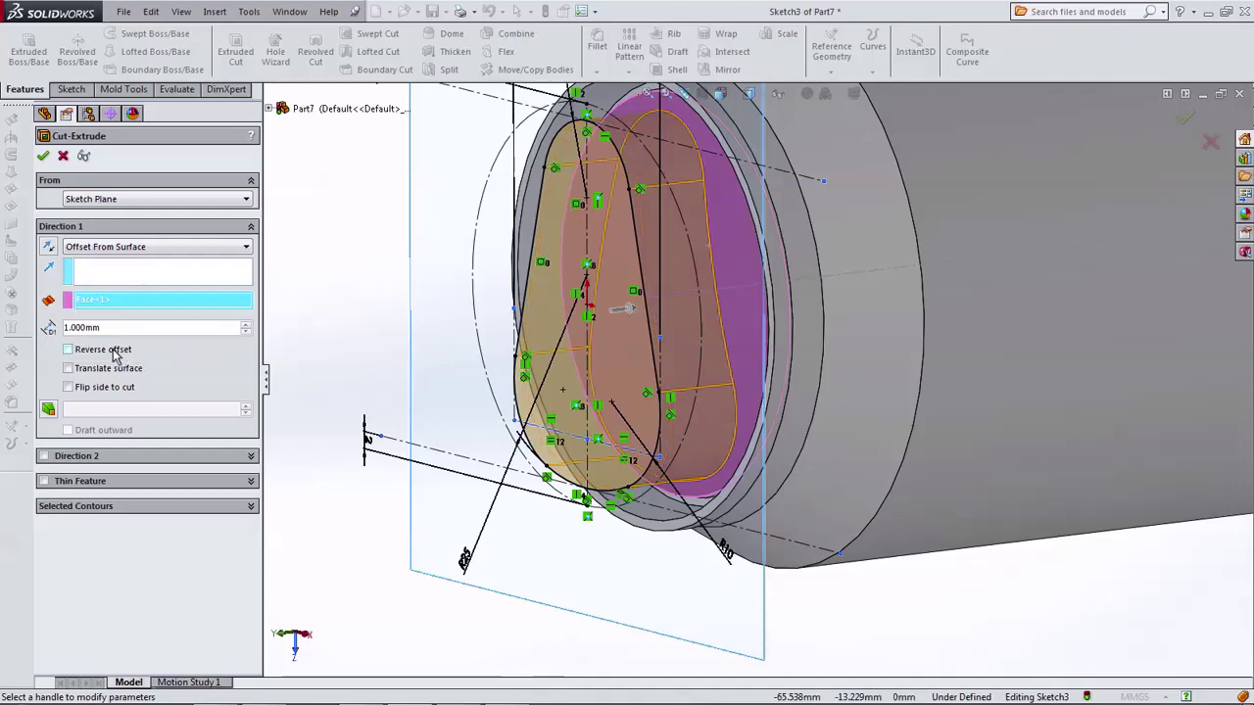
pyautogui.click(69, 350)
pyautogui.scroll(-3, 699, 289)
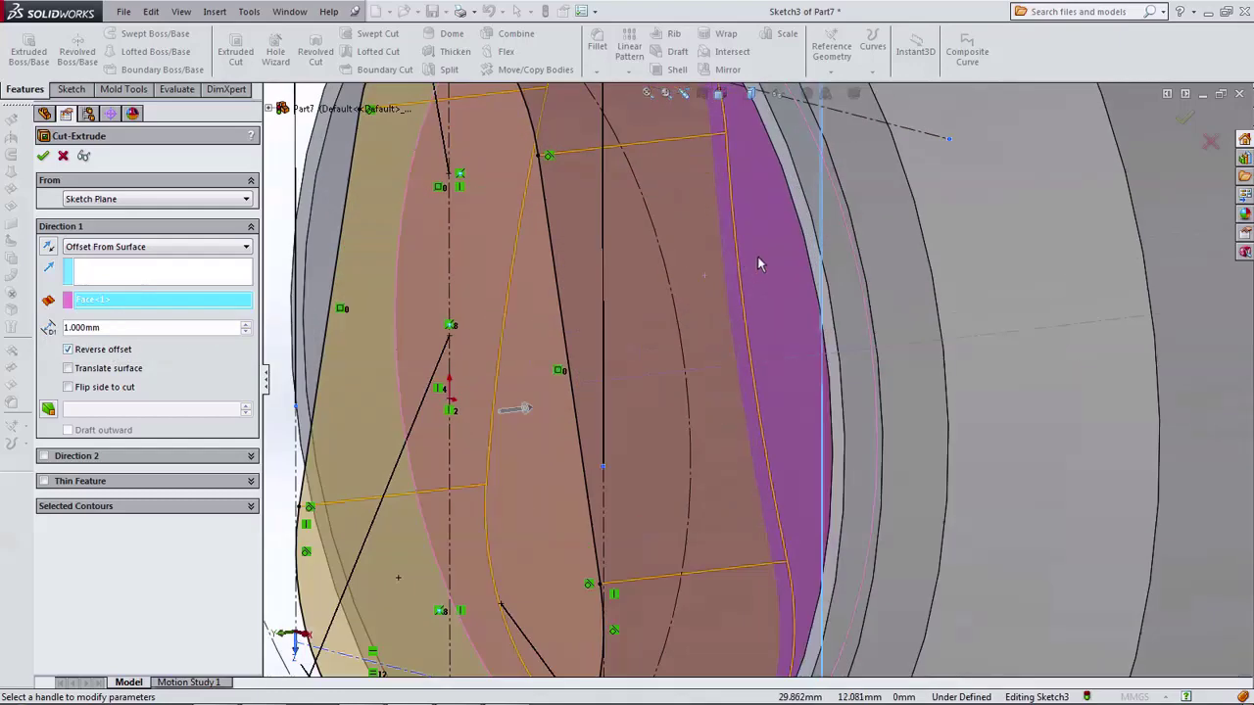
pyautogui.scroll(-3, 703, 285)
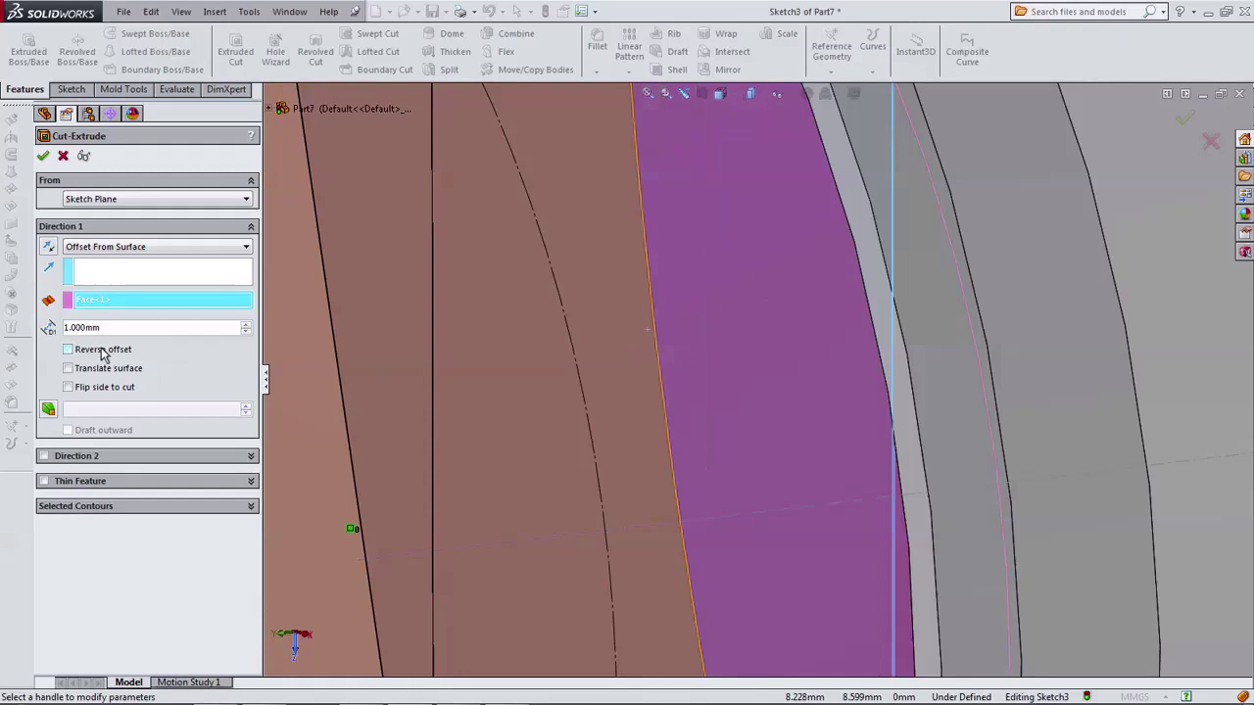
pyautogui.scroll(5, 431, 350)
pyautogui.scroll(-1, 498, 349)
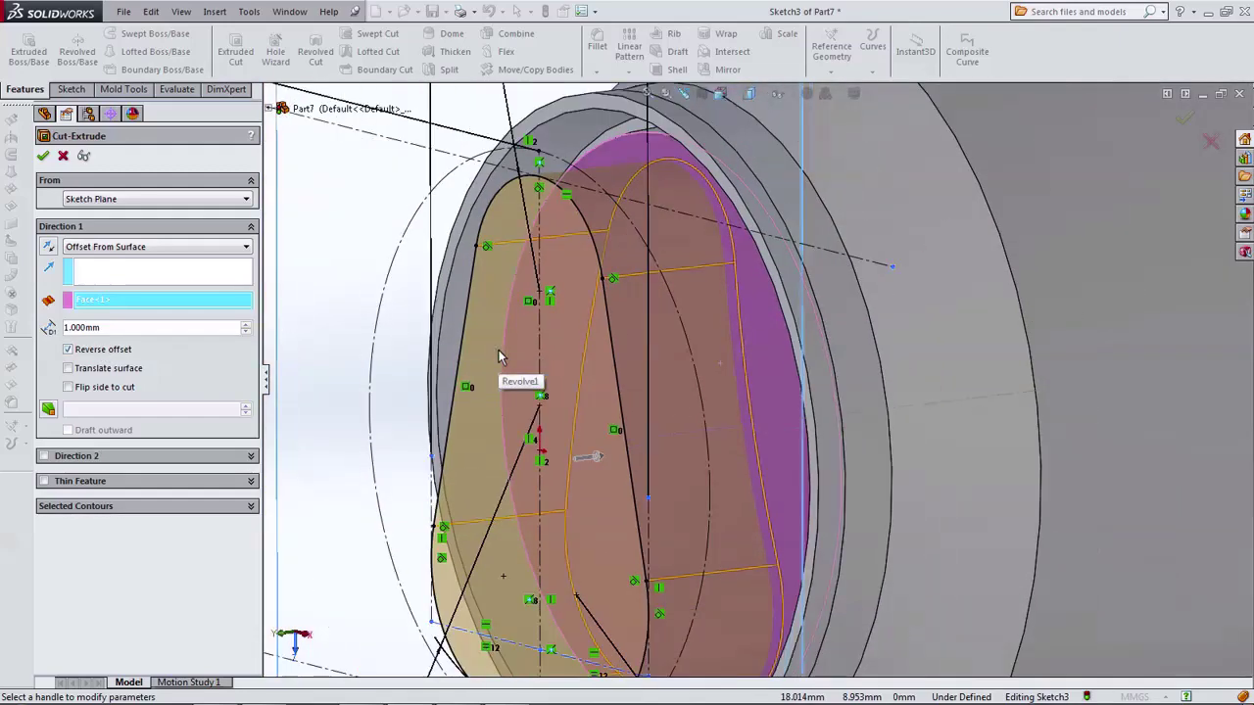
pyautogui.click(42, 157)
# Step: Hide Plane1 and tilt the view to inspect the can's teardrop recess
pyautogui.press('f')
pyautogui.click(592, 321)
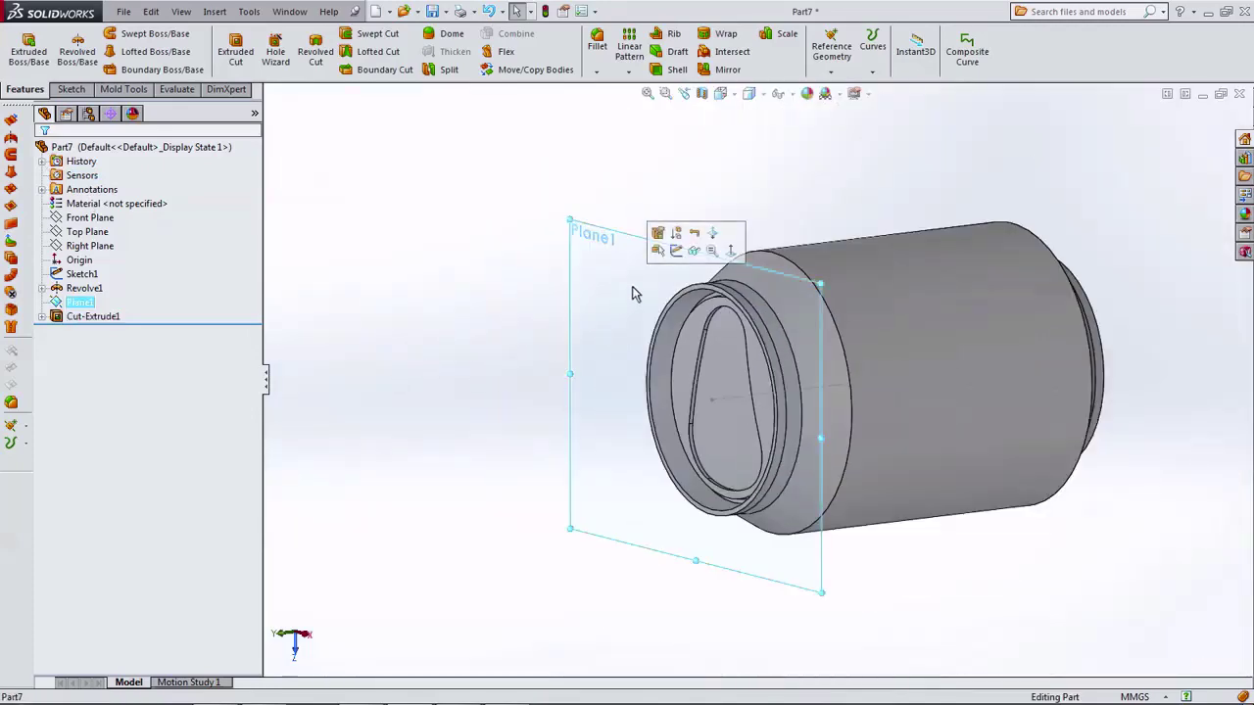
pyautogui.click(693, 252)
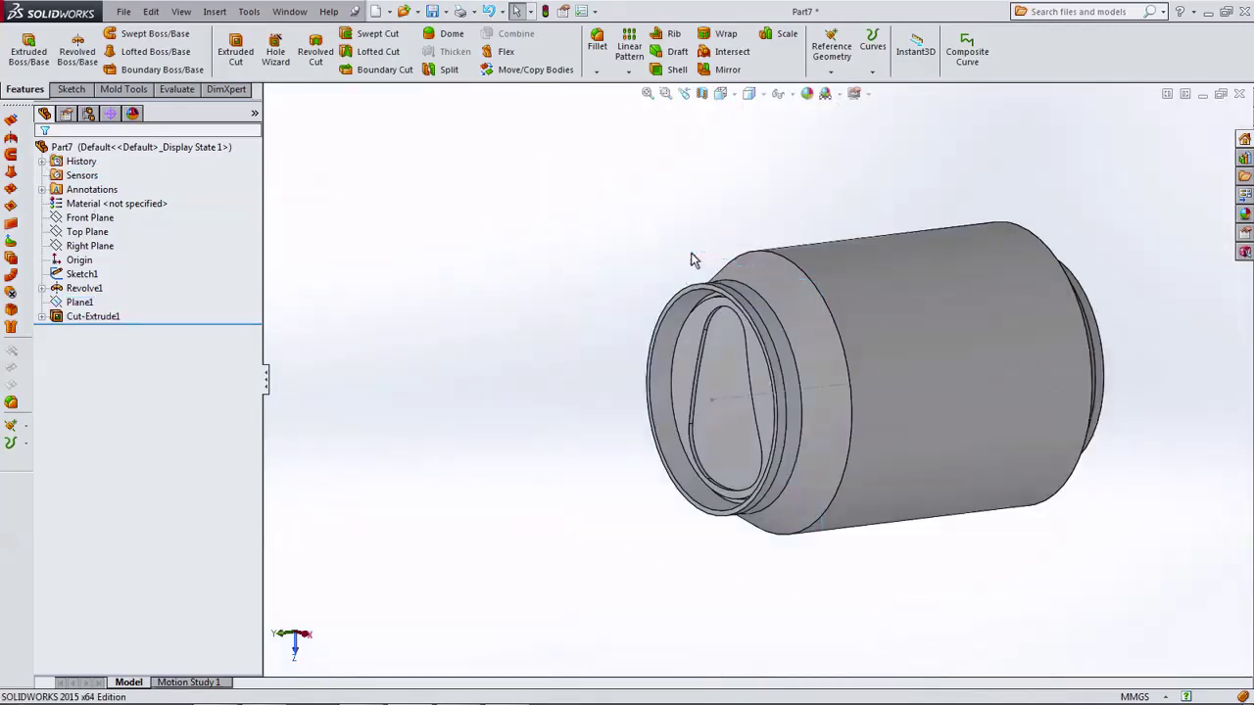
pyautogui.moveTo(691, 260)
pyautogui.mouseDown(button='middle')
pyautogui.moveTo(708, 201)
pyautogui.moveTo(684, 172)
pyautogui.moveTo(672, 181)
pyautogui.mouseUp(button='middle')
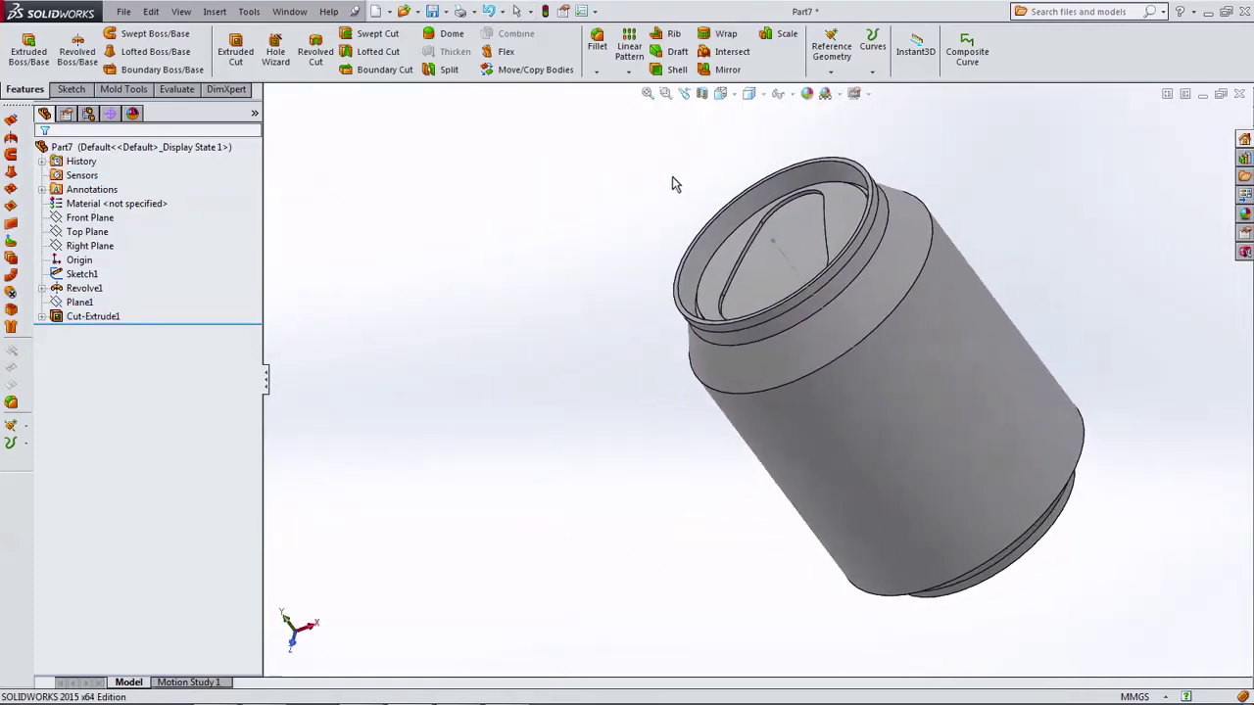
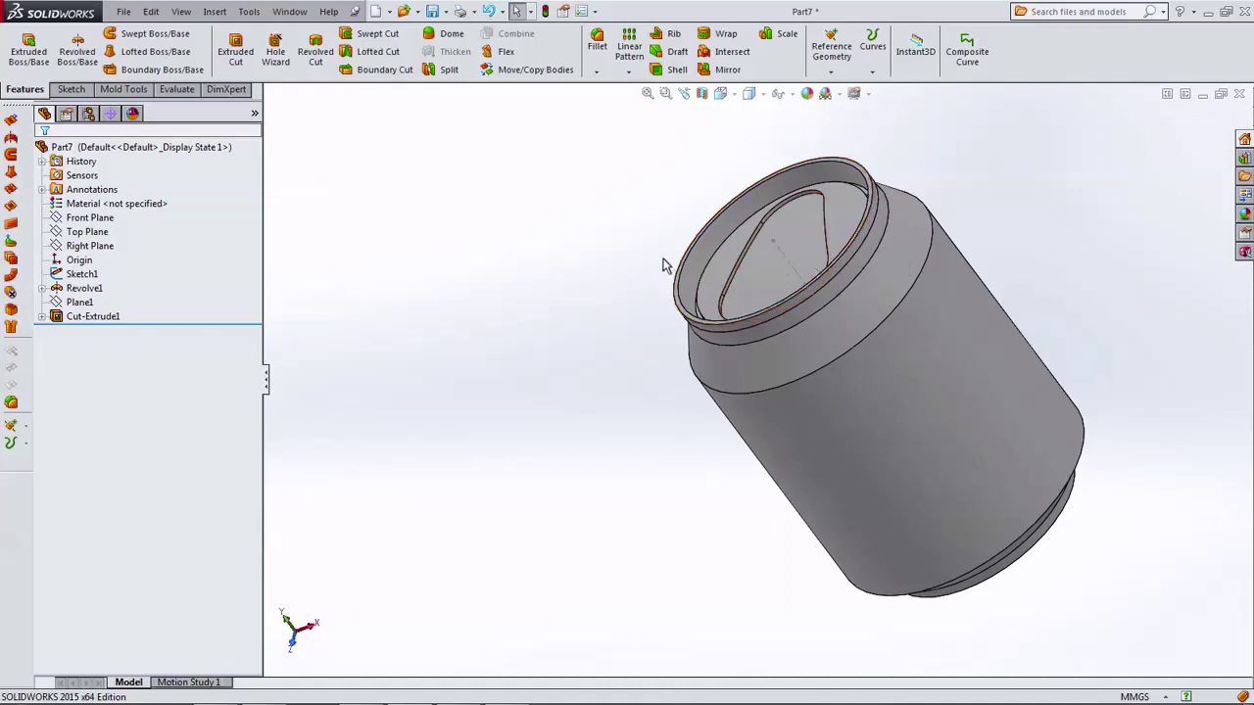
# Step: Add a 1 mm × 45° Chamfer1 to the lid slot's inner edge, then view the can top
pyautogui.click(592, 74)
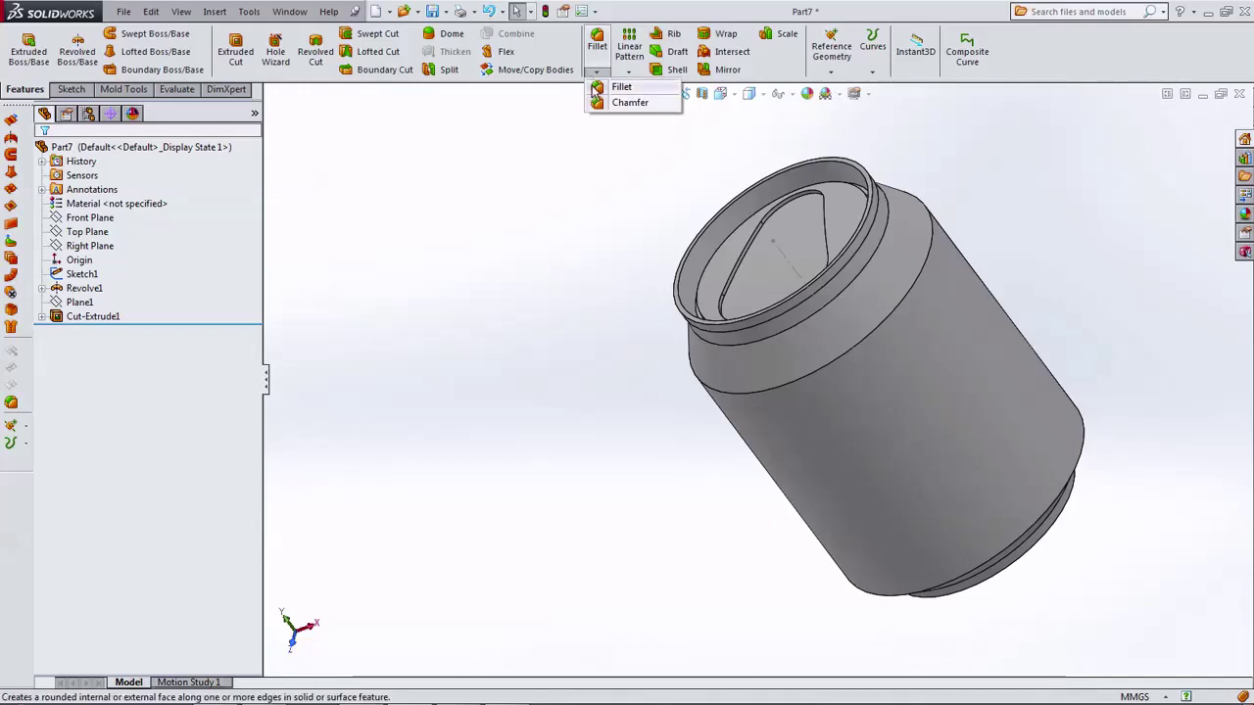
pyautogui.click(625, 102)
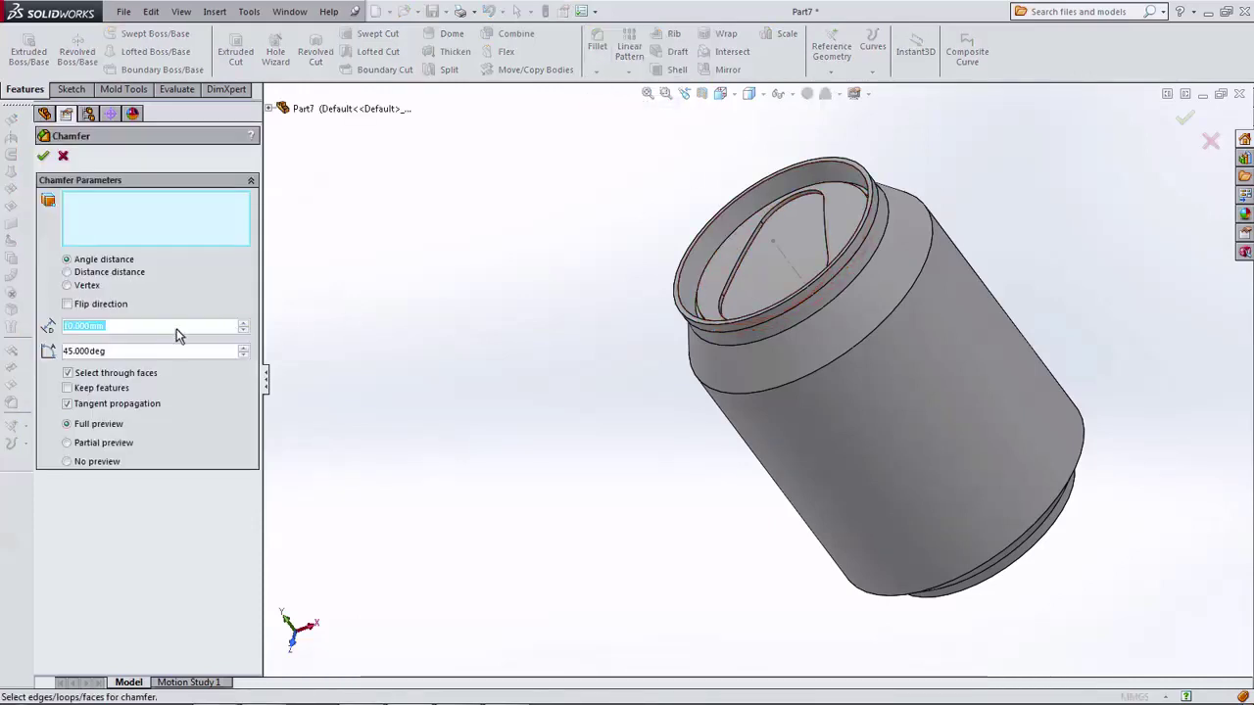
pyautogui.write('1')
pyautogui.press('Return')
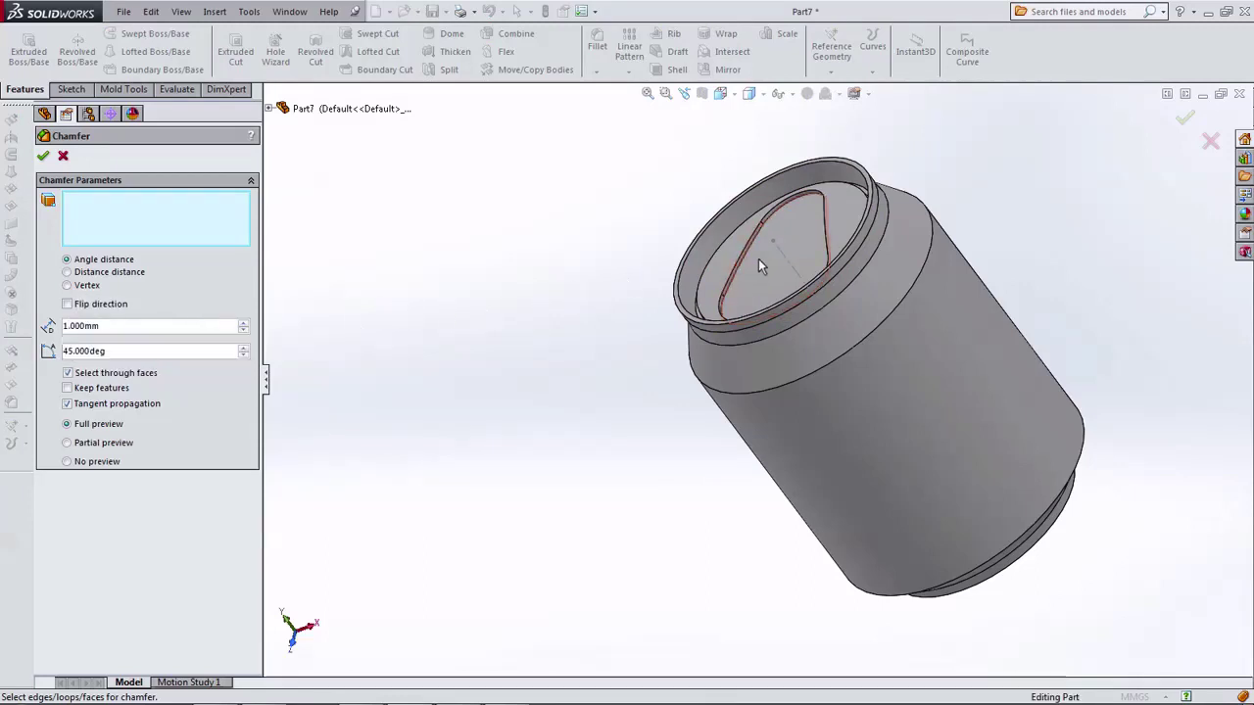
pyautogui.scroll(-5, 731, 292)
pyautogui.click(726, 288)
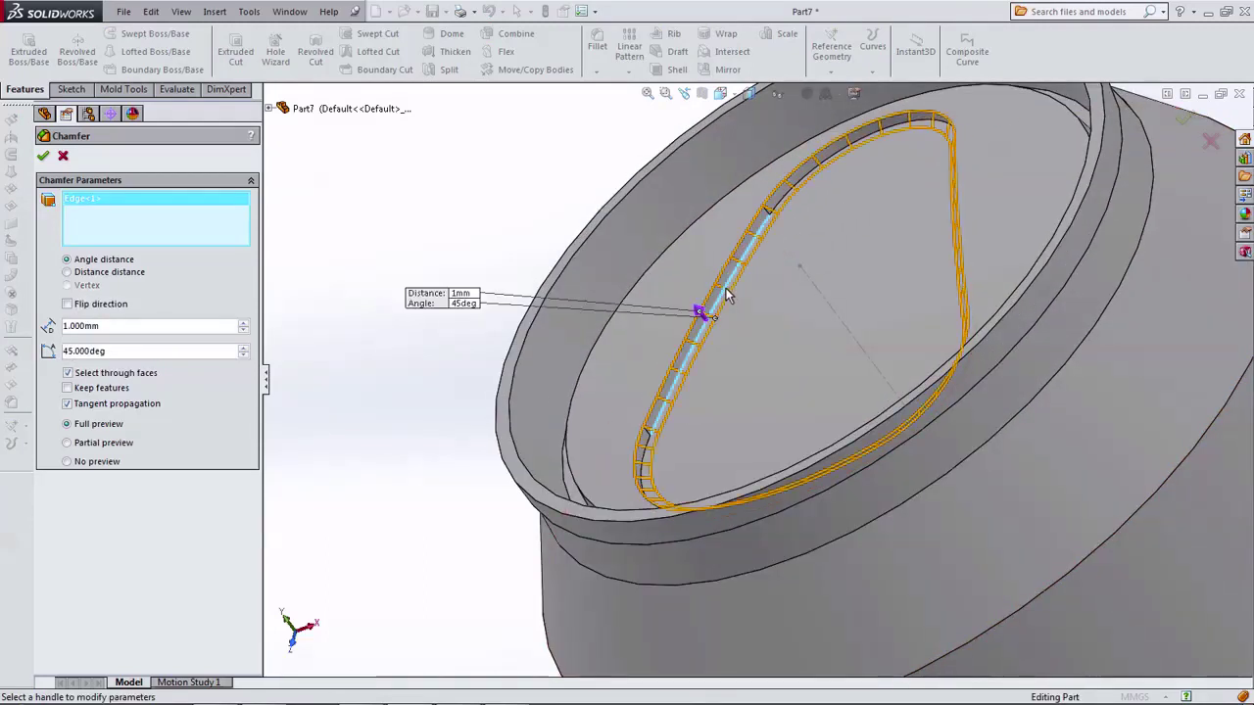
pyautogui.click(43, 158)
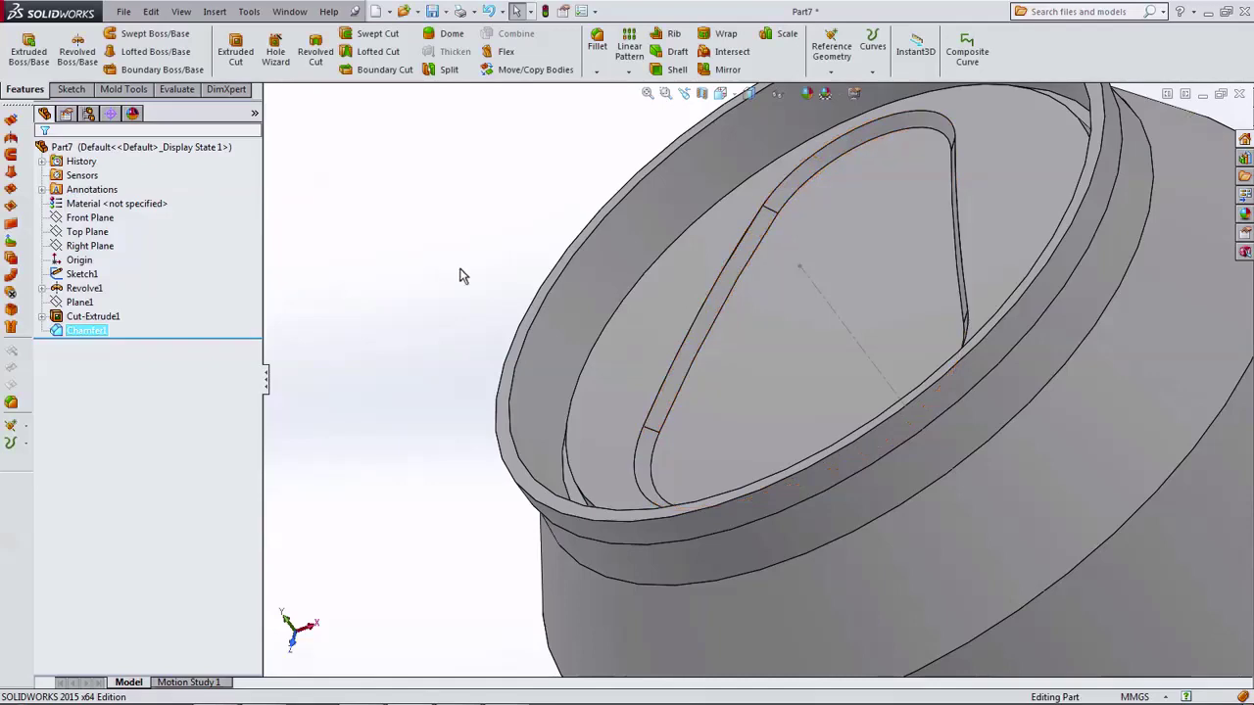
pyautogui.moveTo(462, 274); pyautogui.dragTo(488, 222, button='middle')
pyautogui.press('z')
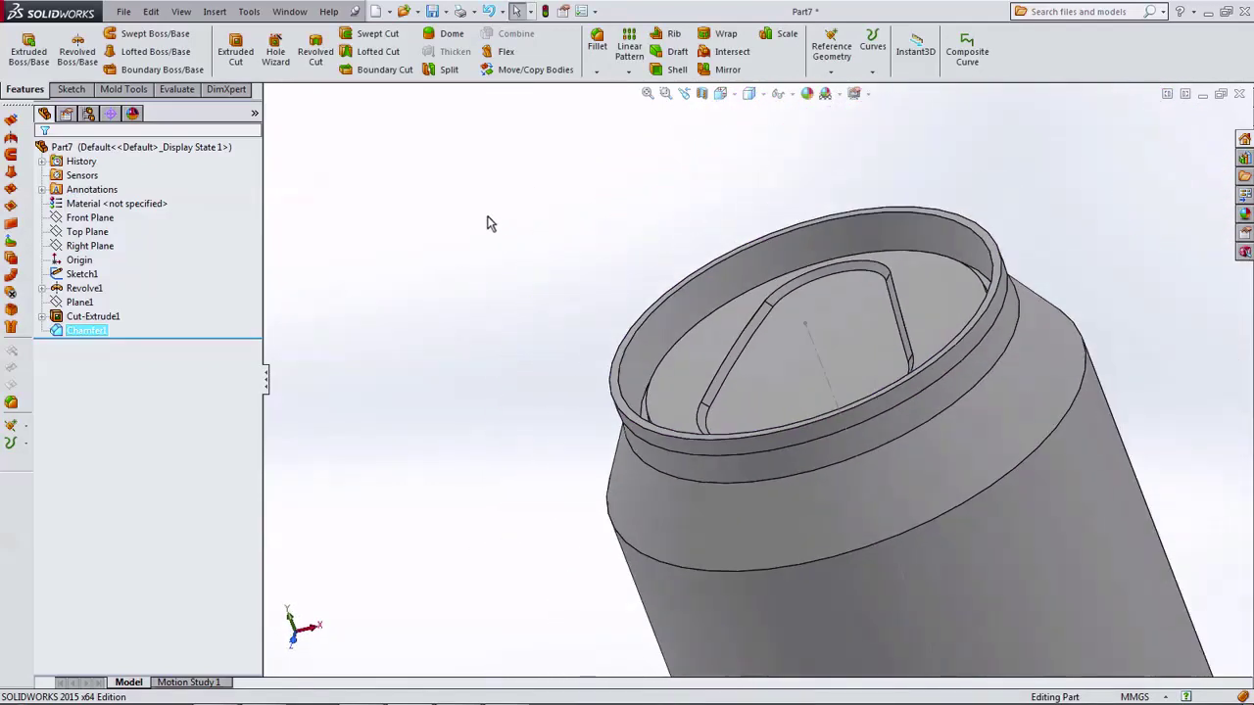
pyautogui.press('z')
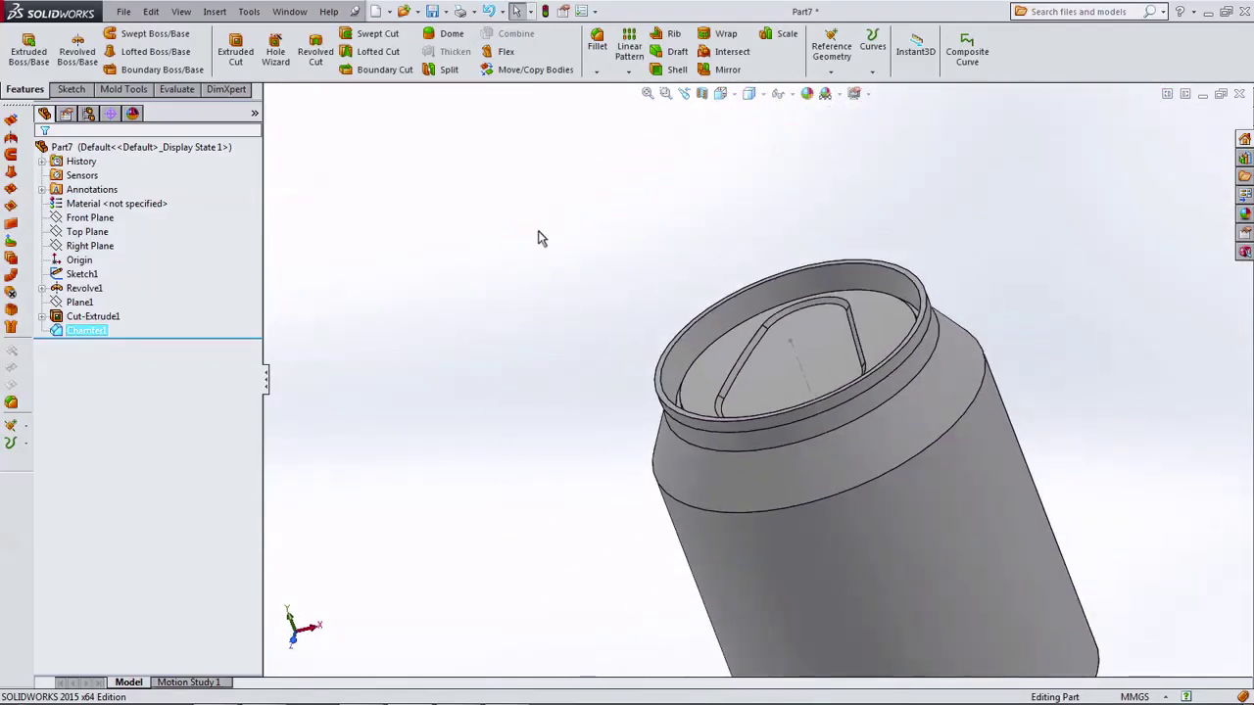
pyautogui.moveTo(526, 252)
pyautogui.mouseDown(button='middle')
pyautogui.moveTo(497, 261)
pyautogui.moveTo(511, 306)
pyautogui.moveTo(702, 154)
pyautogui.mouseUp(button='middle')
pyautogui.click(703, 95)
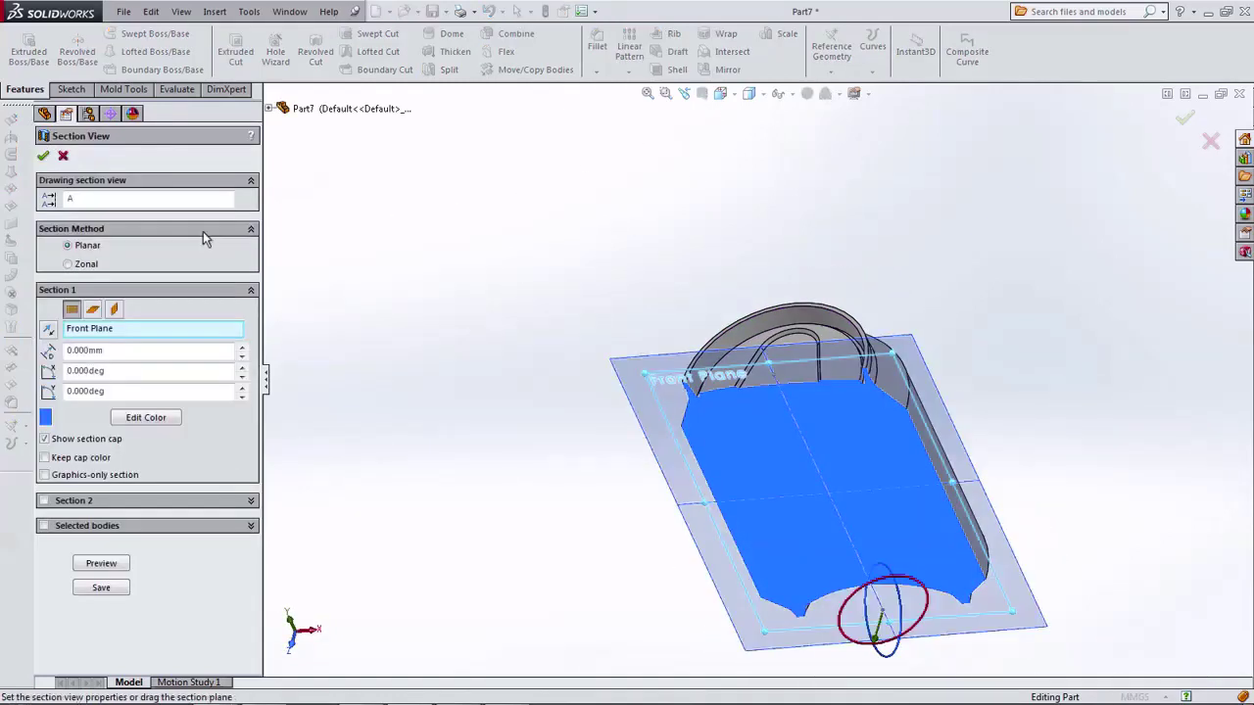
pyautogui.click(42, 160)
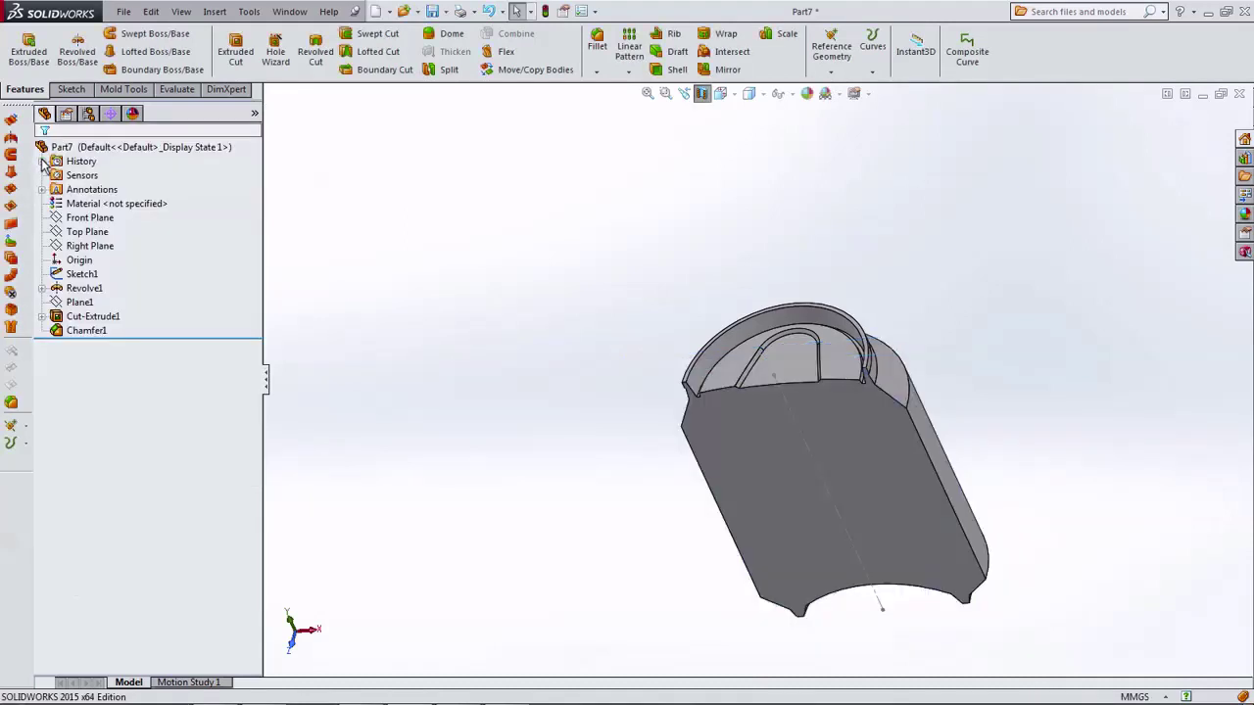
pyautogui.click(722, 94)
pyautogui.click(744, 152)
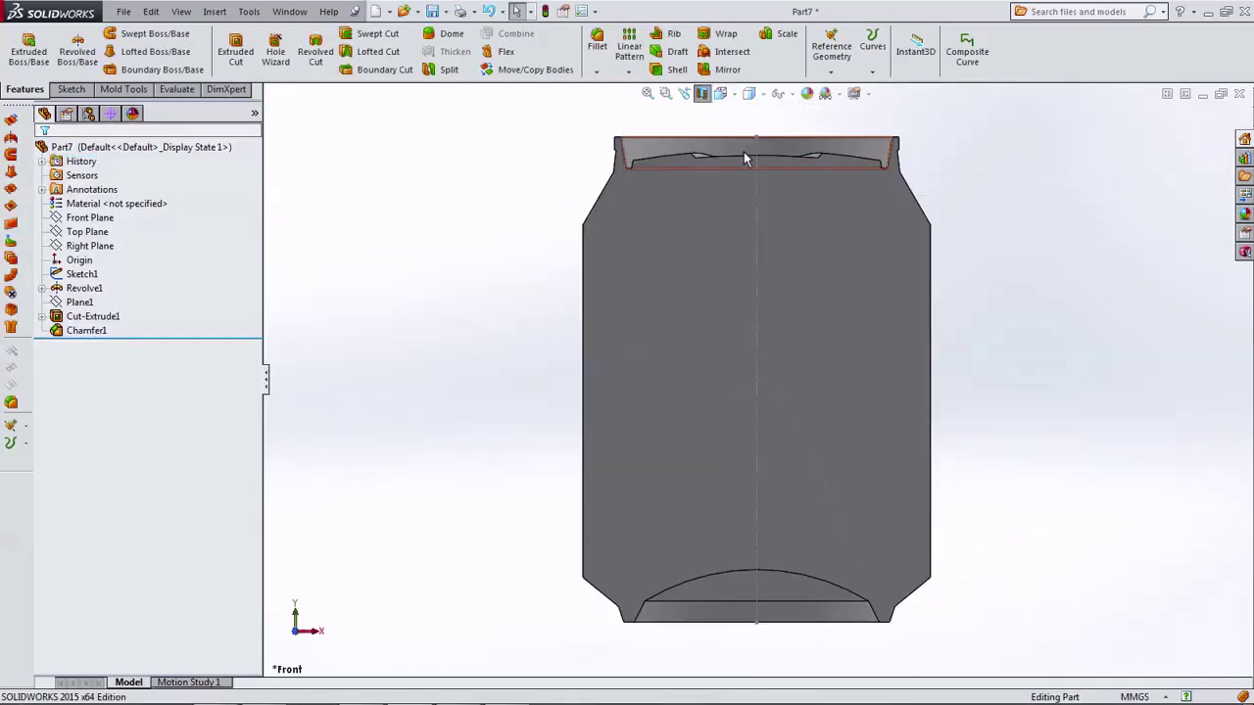
pyautogui.moveTo(795, 170); pyautogui.dragTo(666, 284, button='middle')
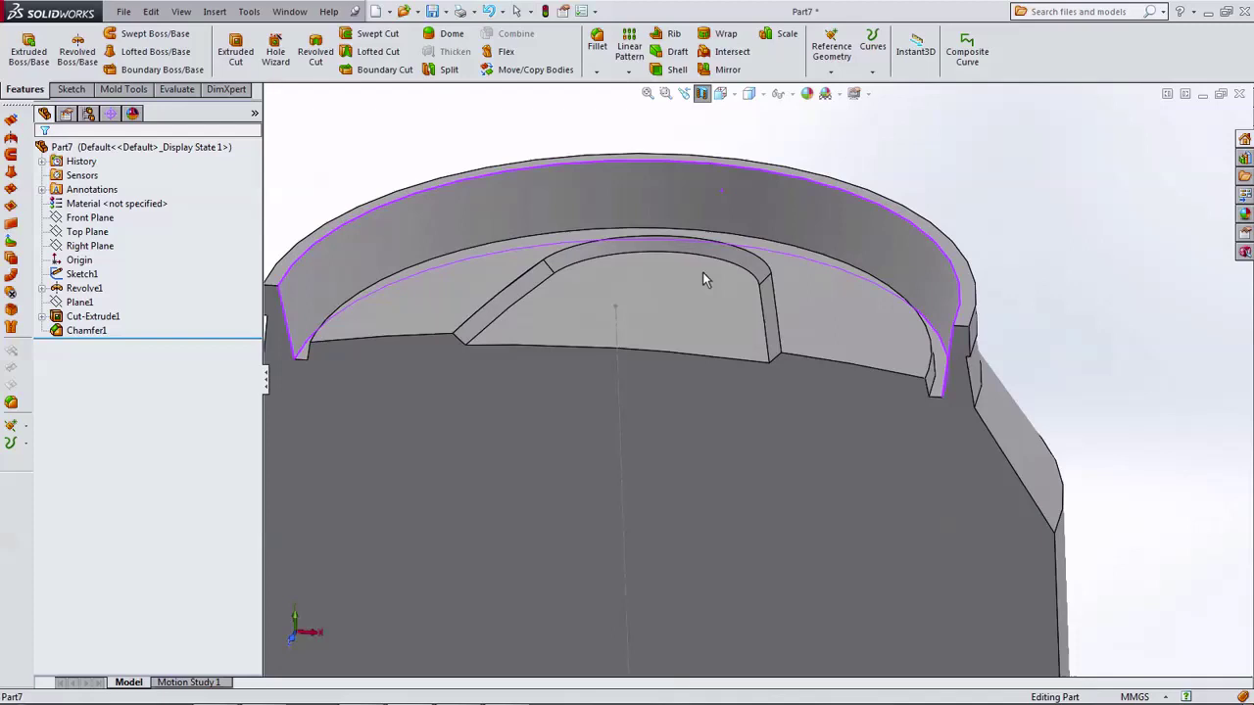
pyautogui.click(632, 292)
pyautogui.click(400, 160)
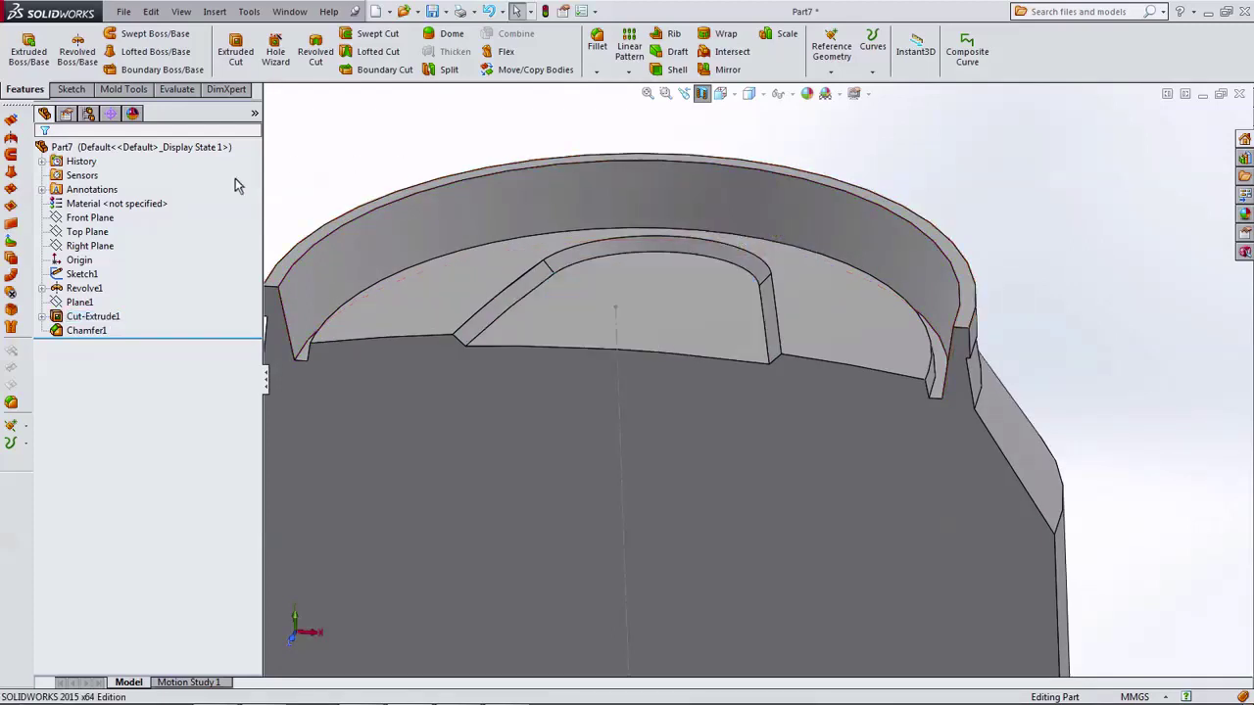
pyautogui.click(91, 217)
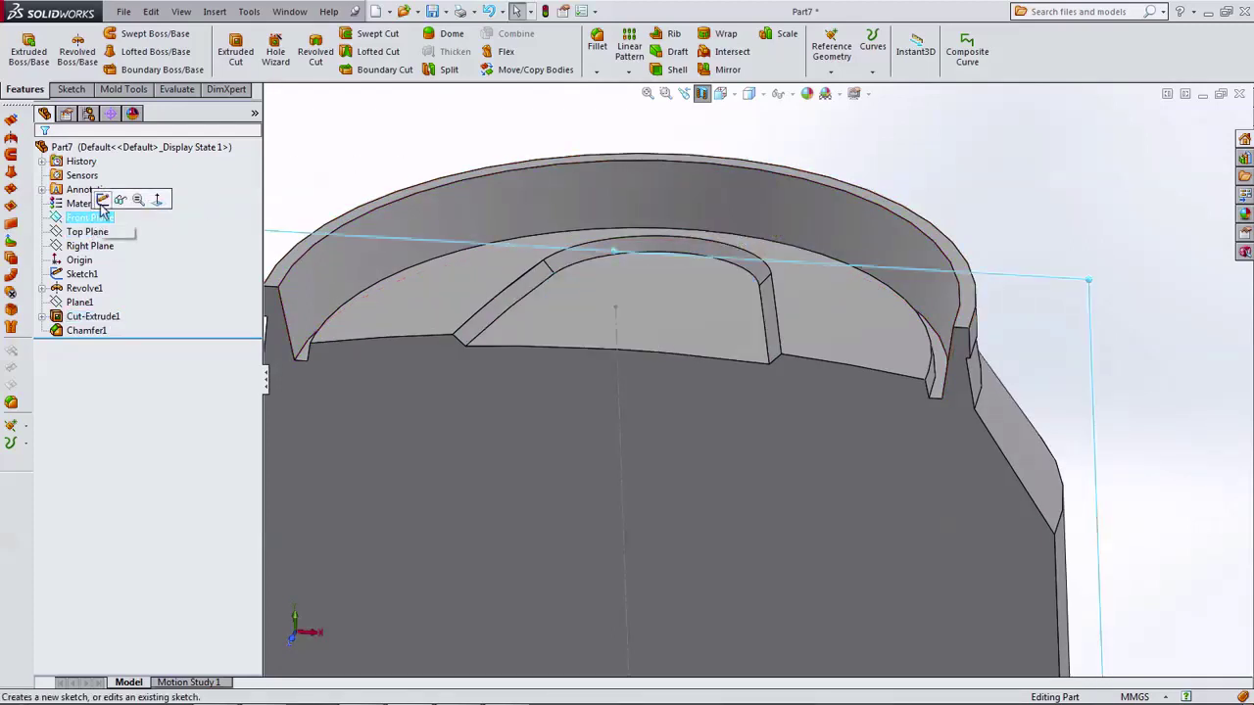
pyautogui.click(115, 203)
# Step: Create a construction intersection arc from the slot's inner face, viewed from the front
pyautogui.click(549, 295)
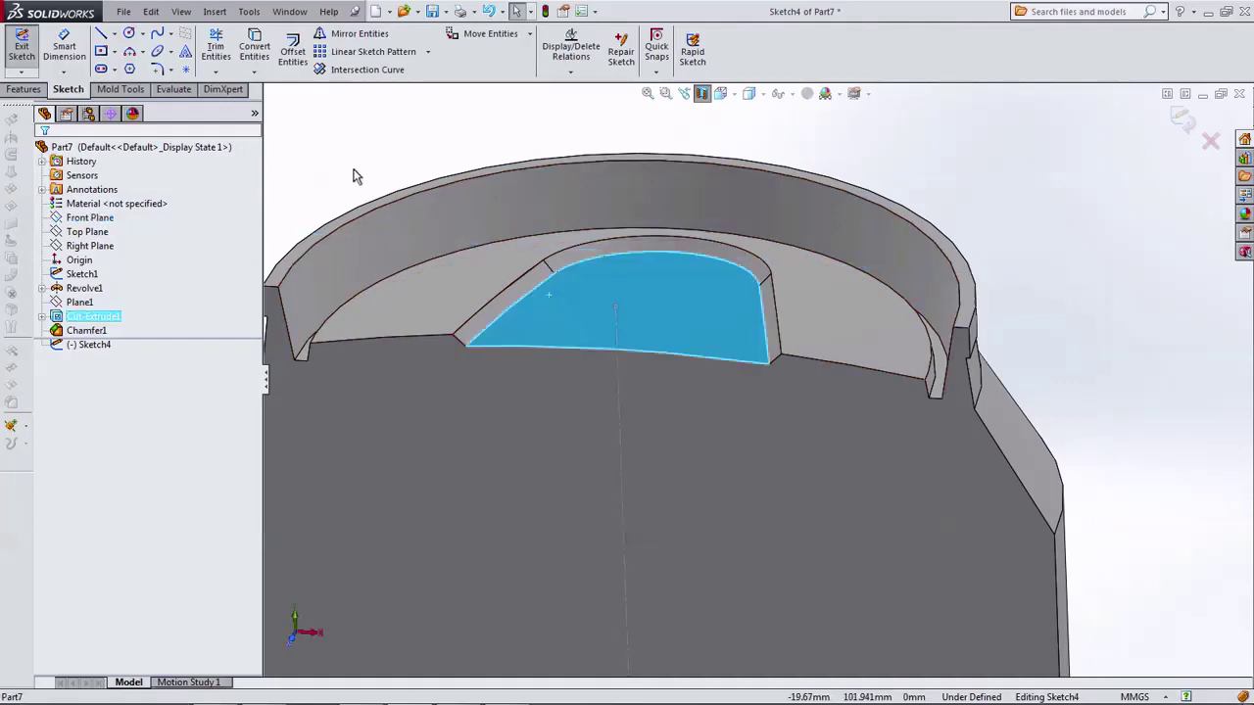
pyautogui.click(361, 72)
pyautogui.click(657, 353)
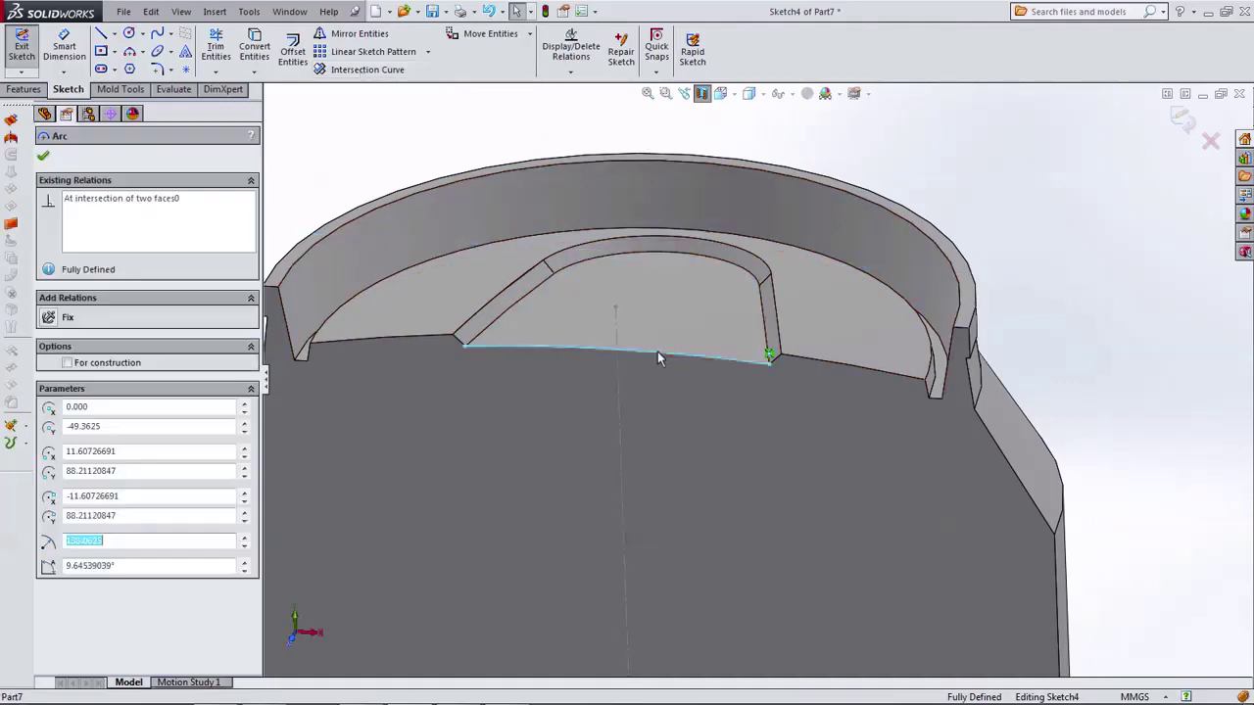
pyautogui.click(103, 363)
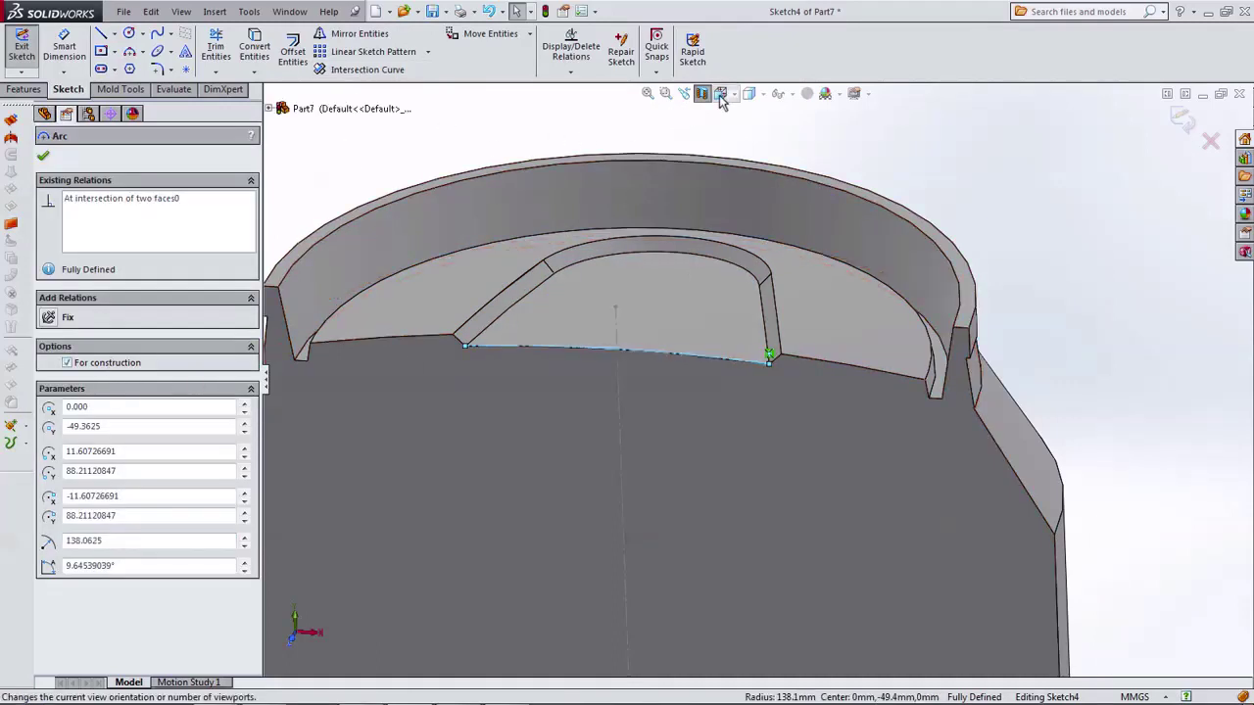
pyautogui.click(721, 96)
pyautogui.click(742, 157)
pyautogui.scroll(-2, 781, 179)
pyautogui.scroll(-2, 763, 176)
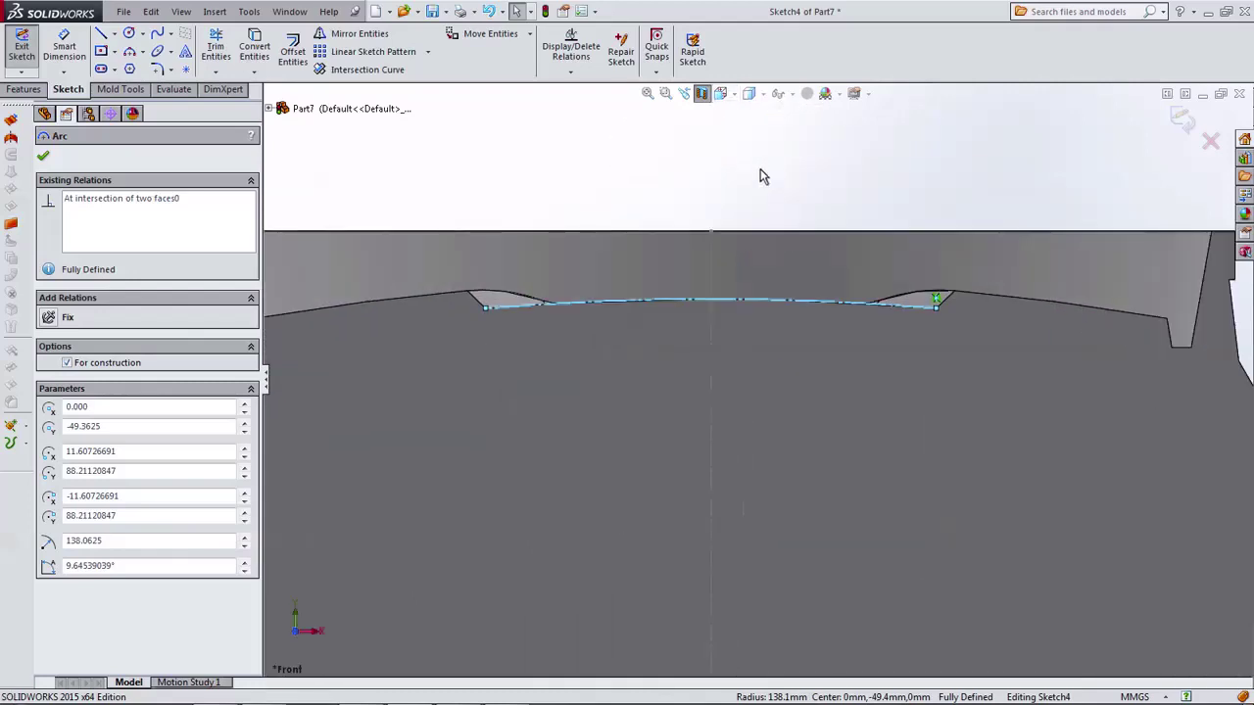
pyautogui.click(763, 177)
# Step: Draw a closed stepped lip profile of lines over the rim, ending at the centre line
pyautogui.click(101, 37)
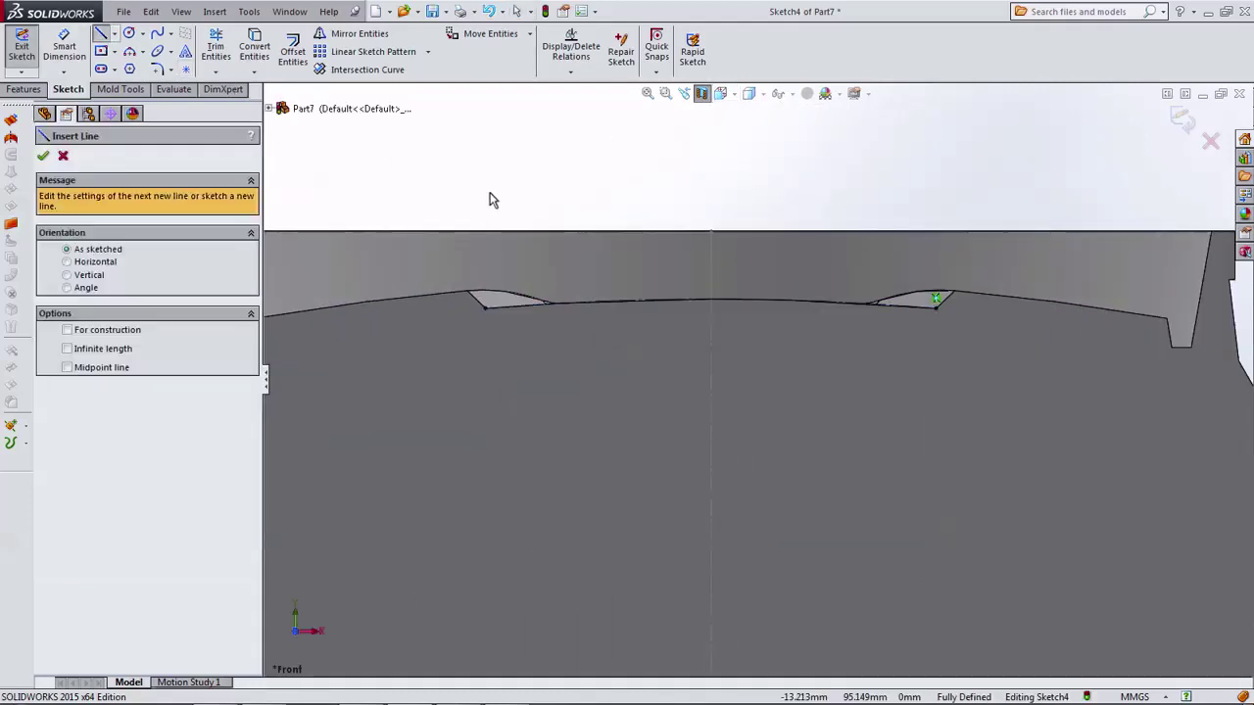
pyautogui.scroll(-2, 730, 290)
pyautogui.click(702, 291)
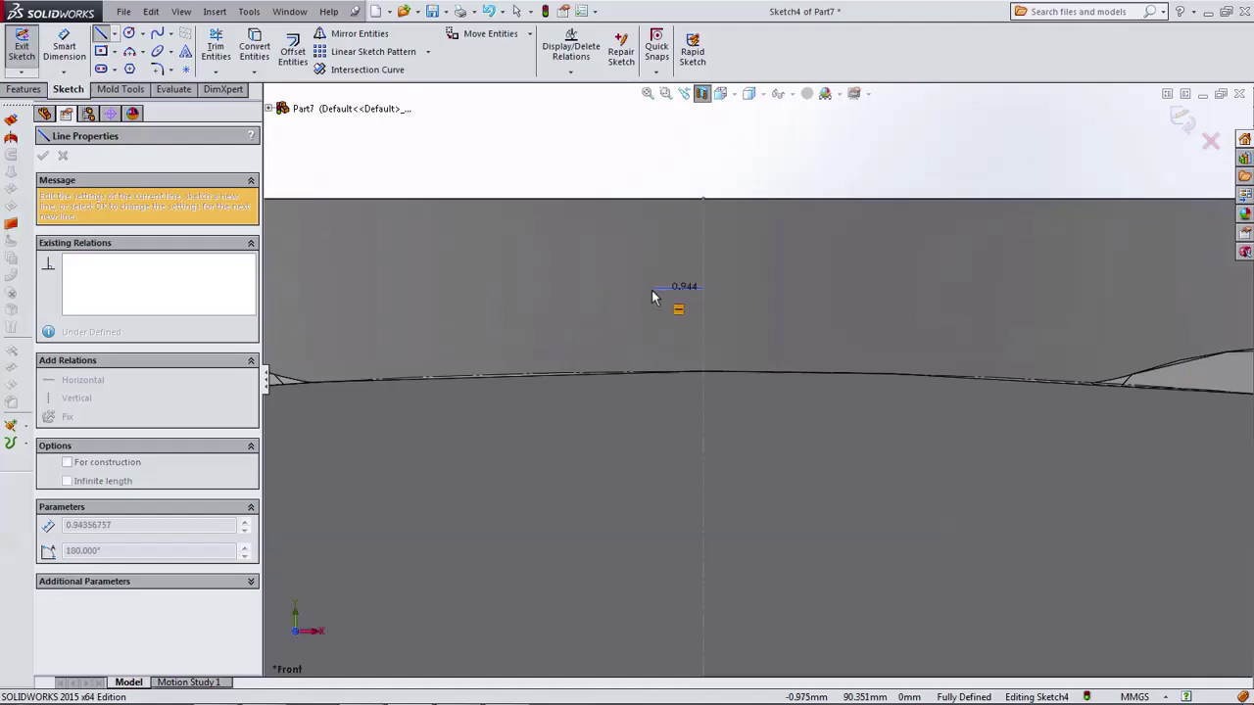
pyautogui.click(589, 288)
pyautogui.click(589, 316)
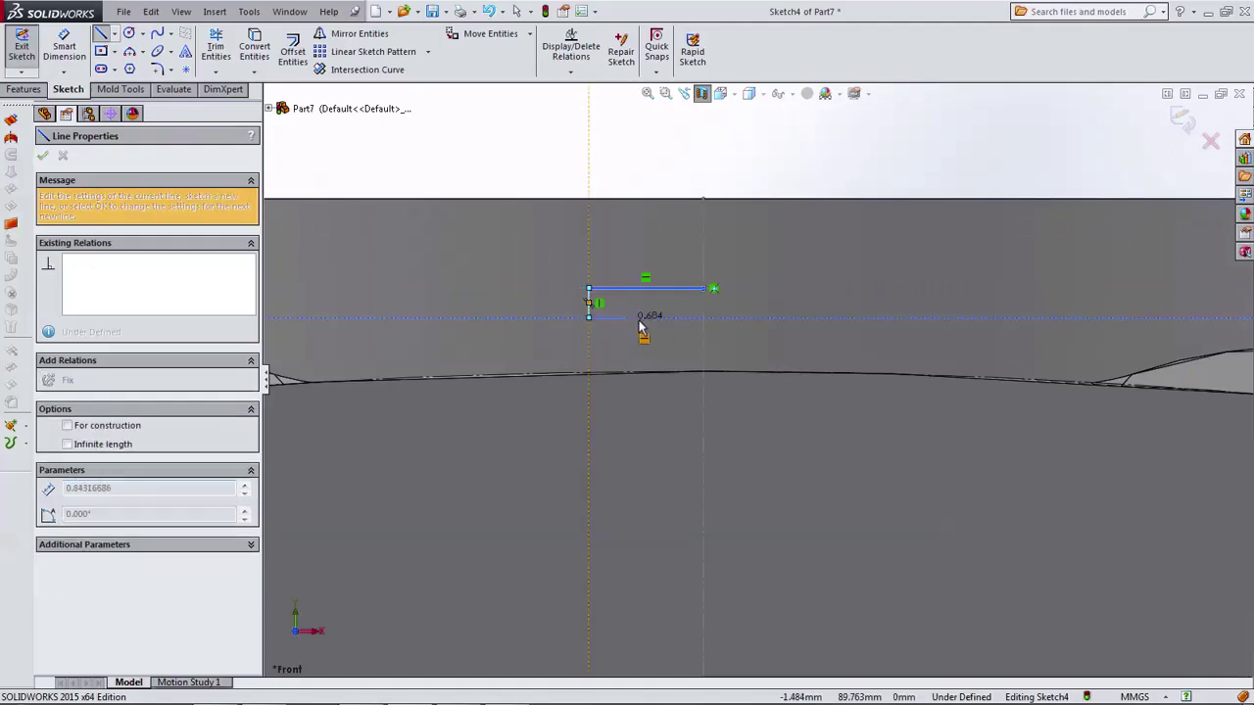
pyautogui.click(618, 316)
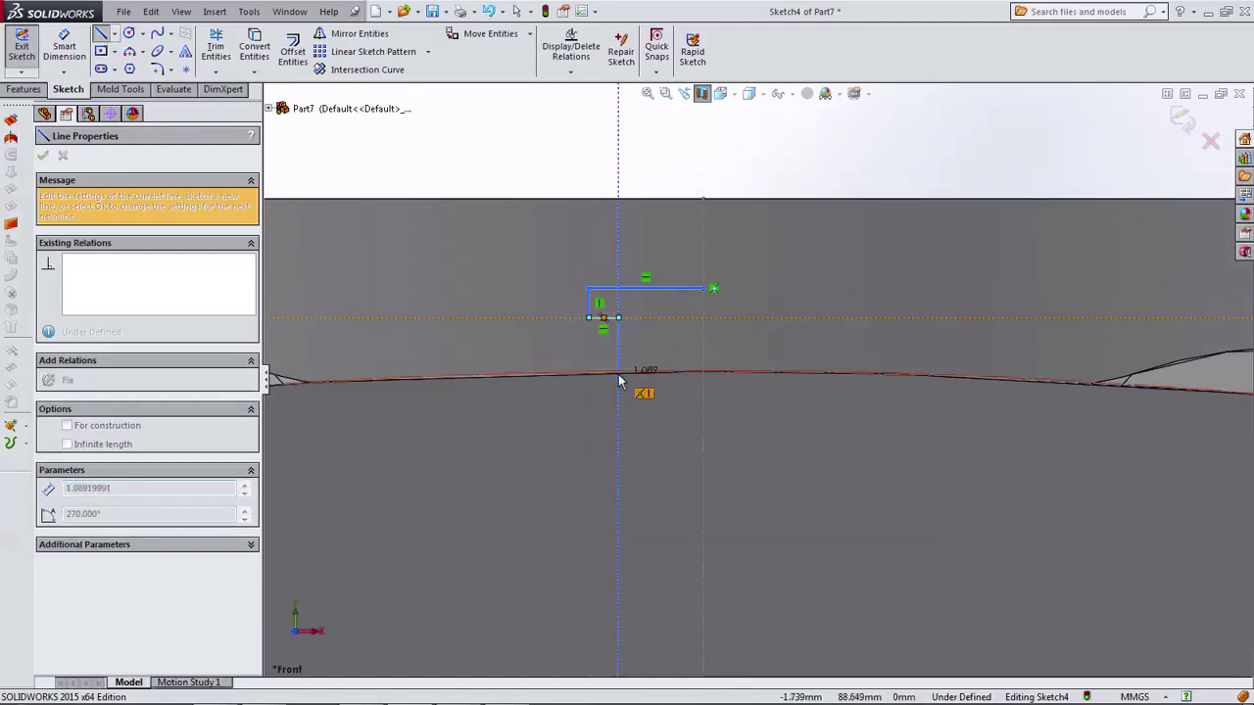
pyautogui.click(618, 362)
pyautogui.click(618, 407)
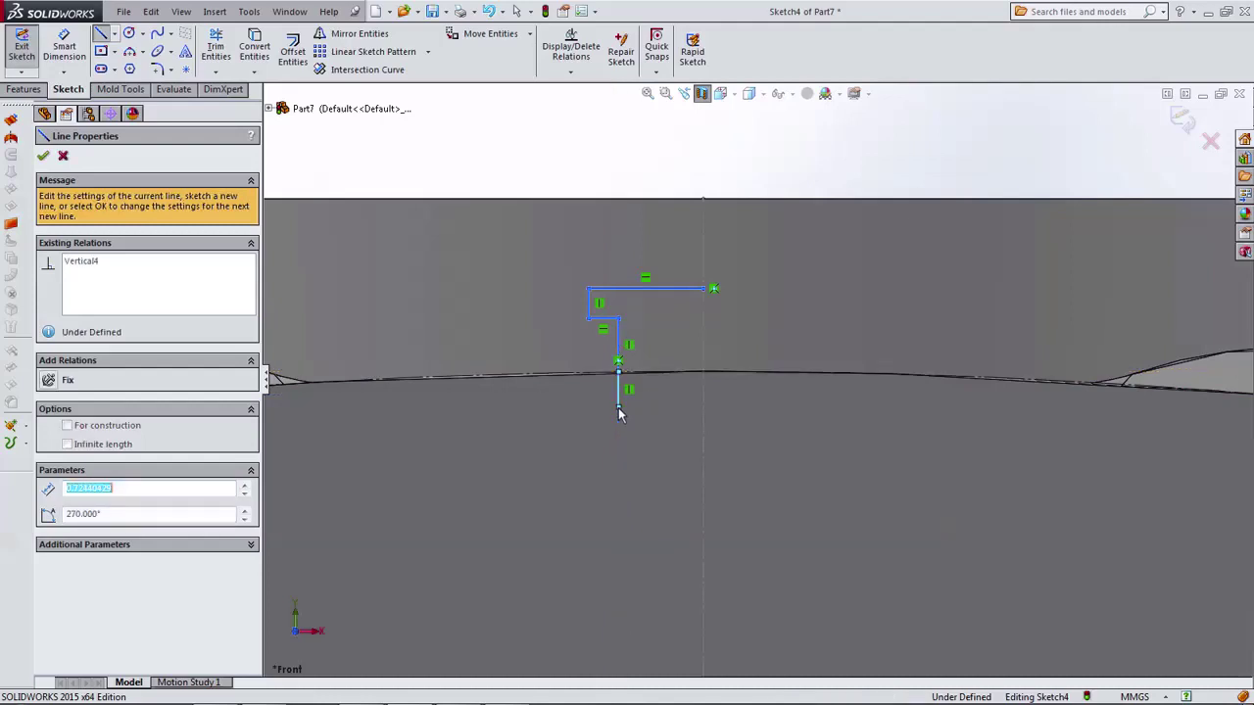
pyautogui.click(703, 407)
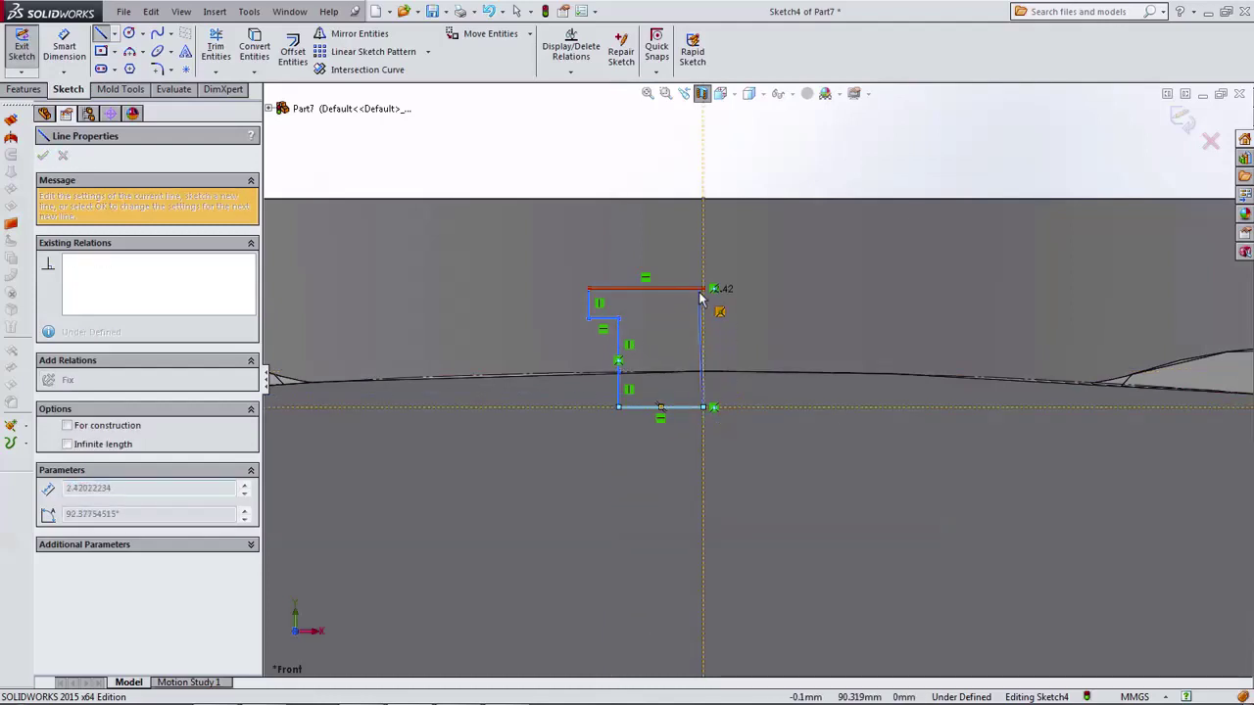
pyautogui.click(704, 288)
pyautogui.press('Escape')
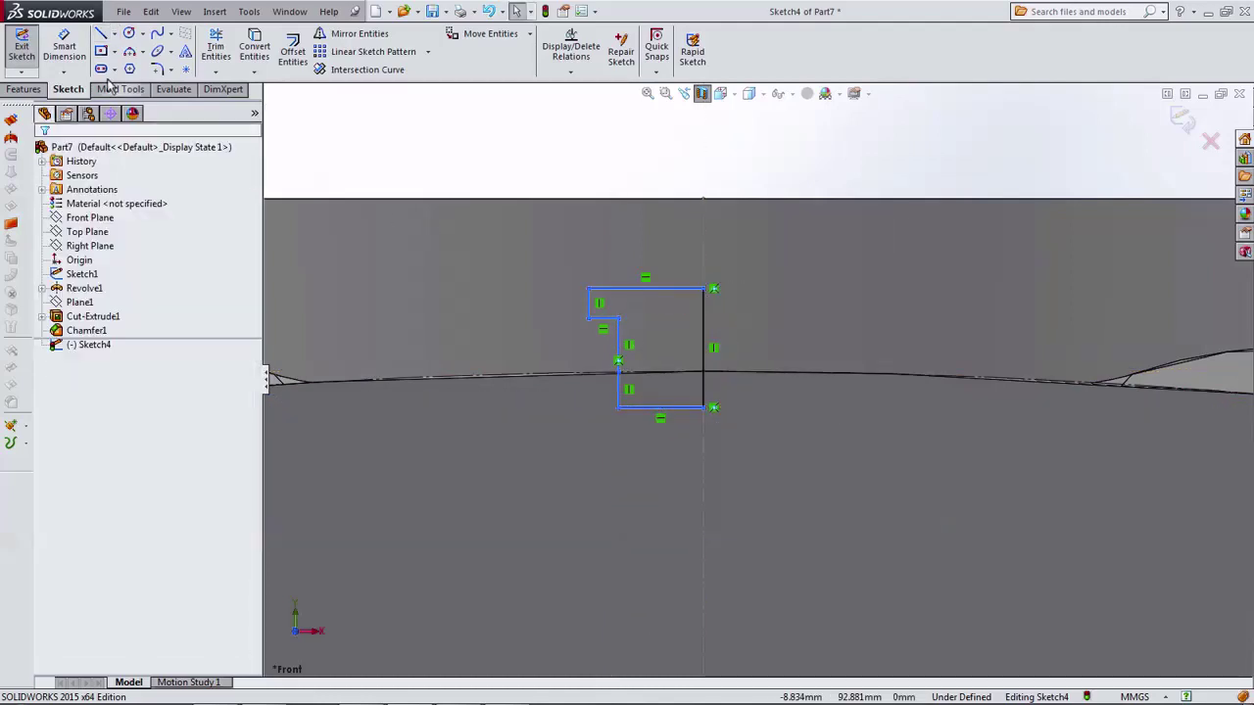
# Step: Dimension the profile's top line 1.9 mm and bottom width 3.1/2 (1.550)
pyautogui.click(635, 290)
pyautogui.click(645, 179)
pyautogui.write('3')
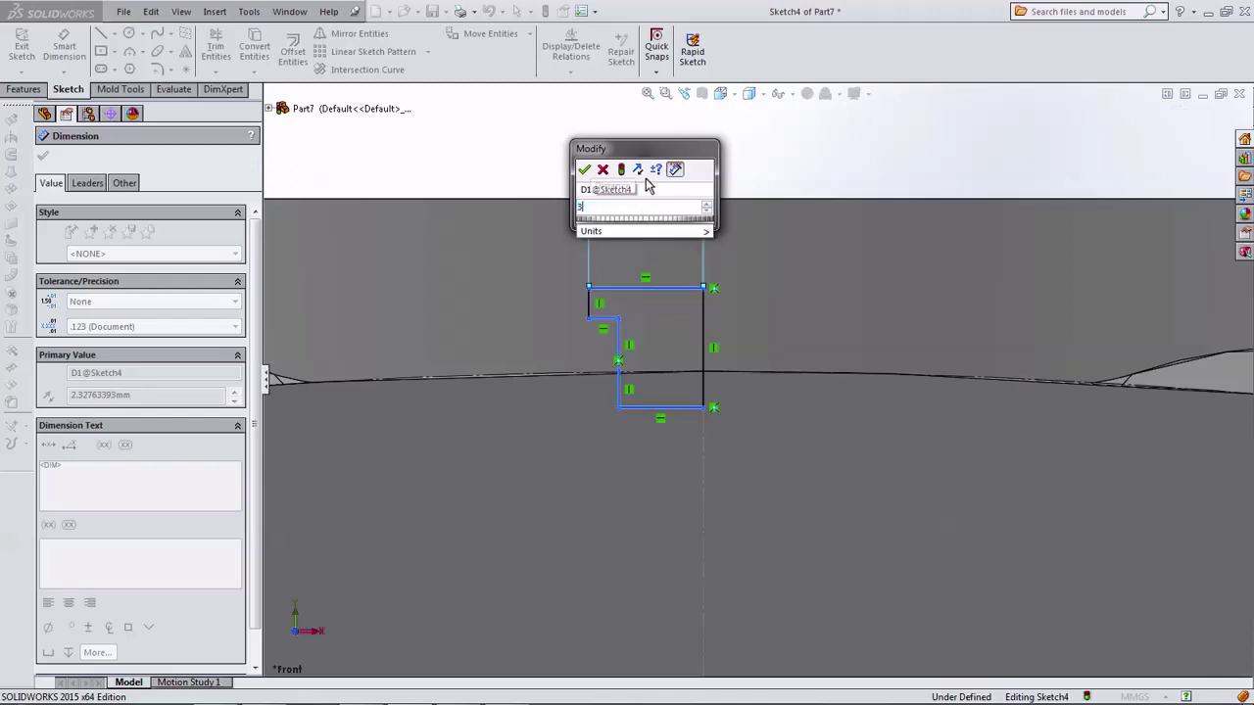
pyautogui.write('1.9')
pyautogui.press('Return')
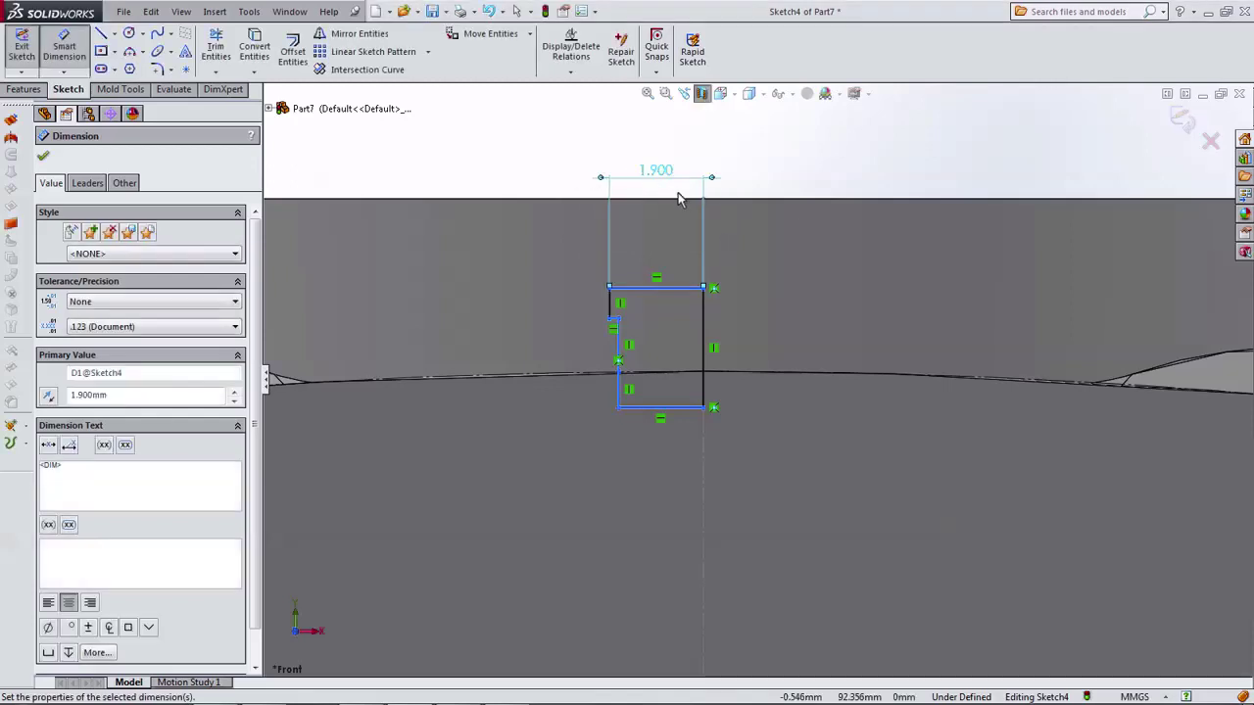
pyautogui.click(621, 354)
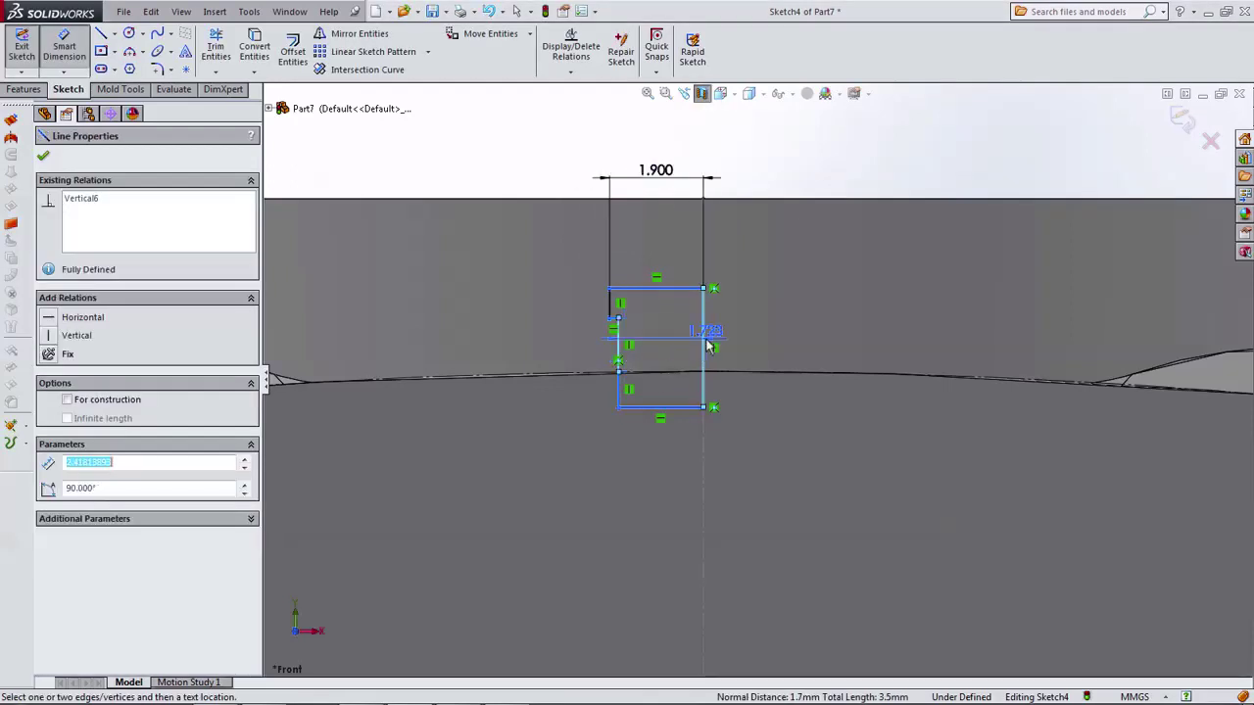
pyautogui.click(669, 466)
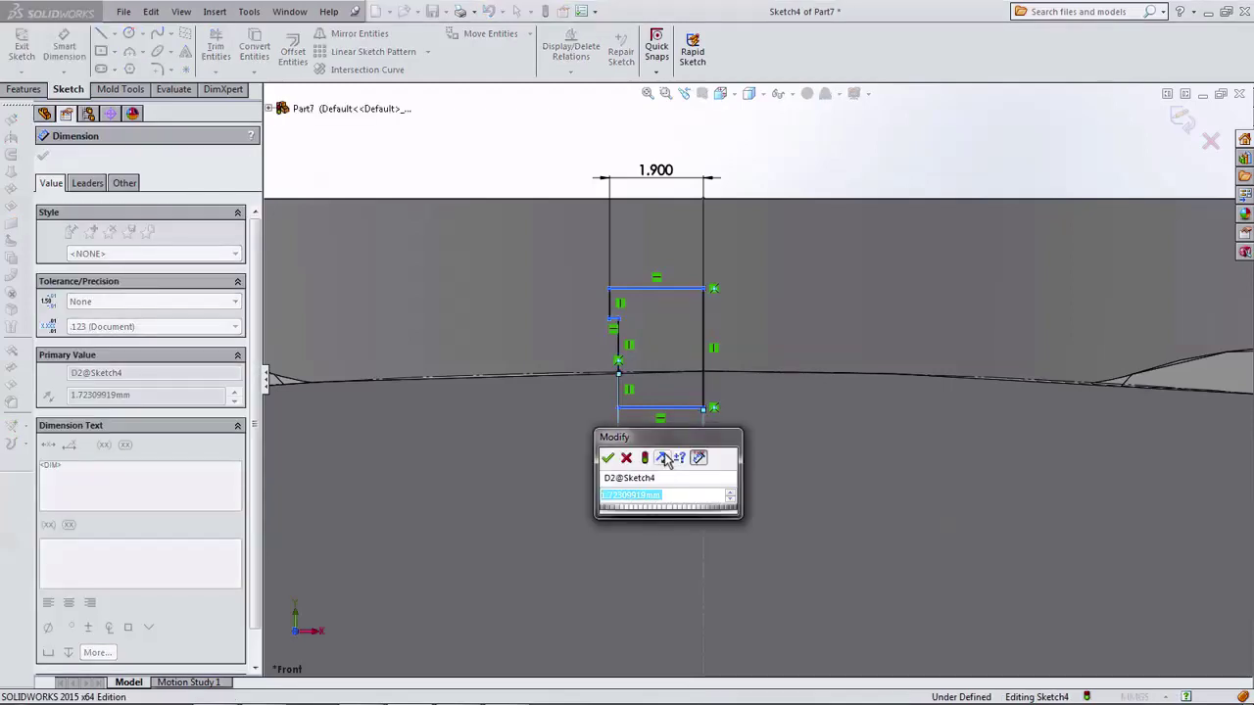
pyautogui.write('3.1/')
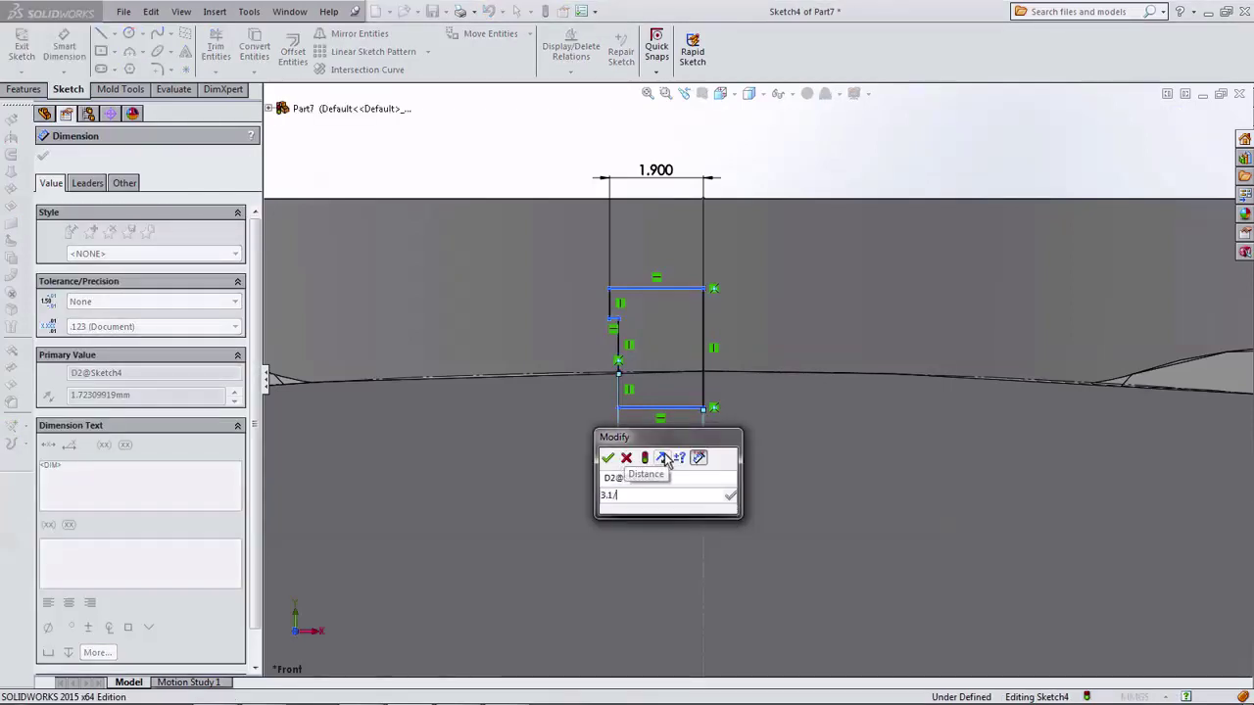
pyautogui.write('2')
pyautogui.press('Return')
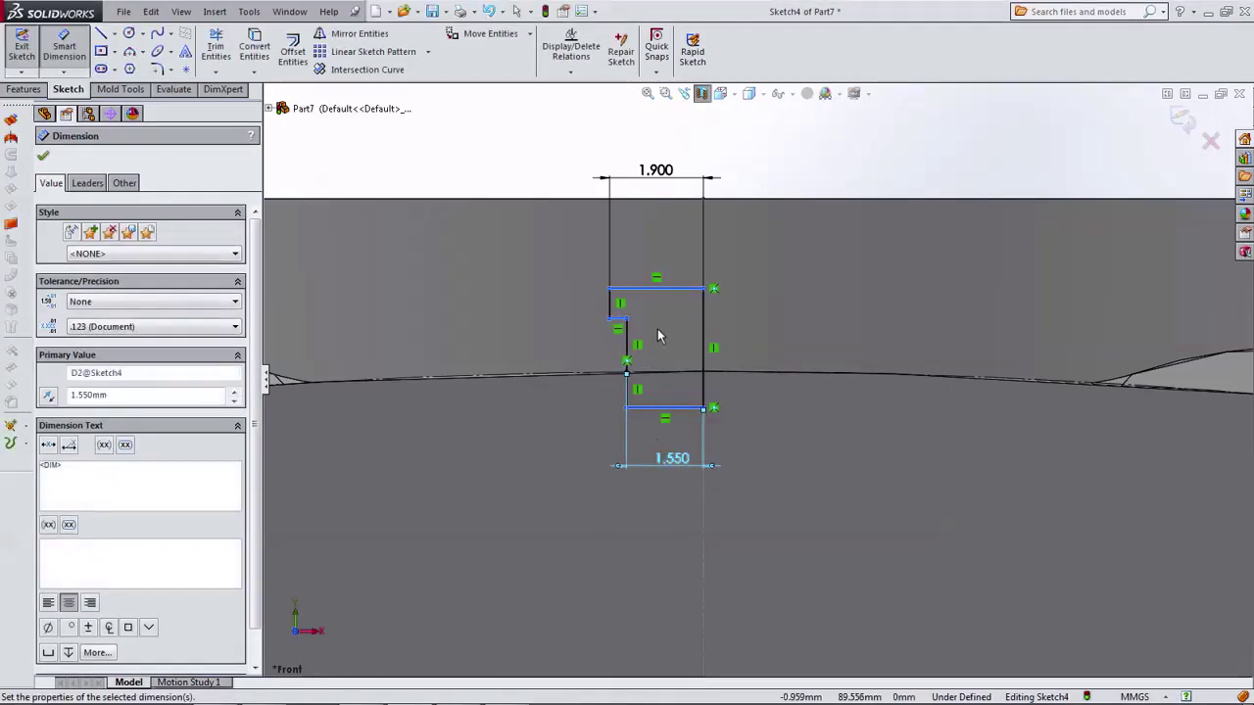
# Step: Dimension the profile's overall height 1 mm and the short vertical step 0.500 mm
pyautogui.scroll(-2, 657, 336)
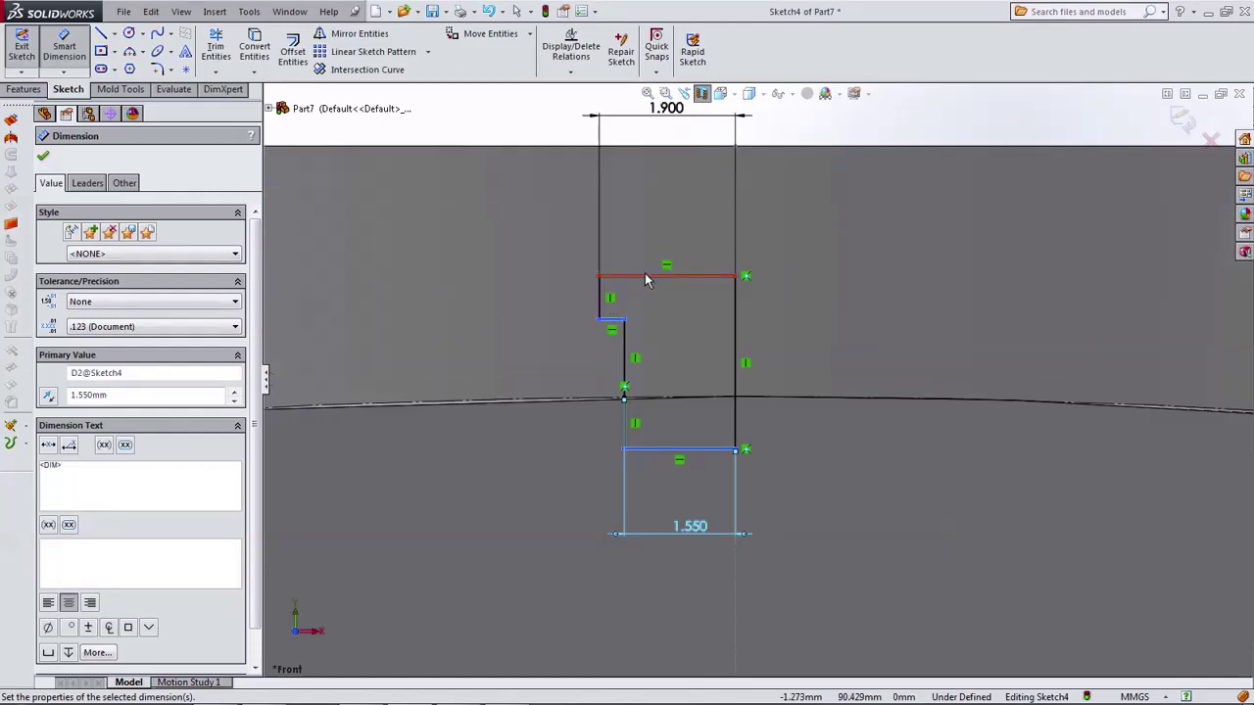
pyautogui.click(645, 280)
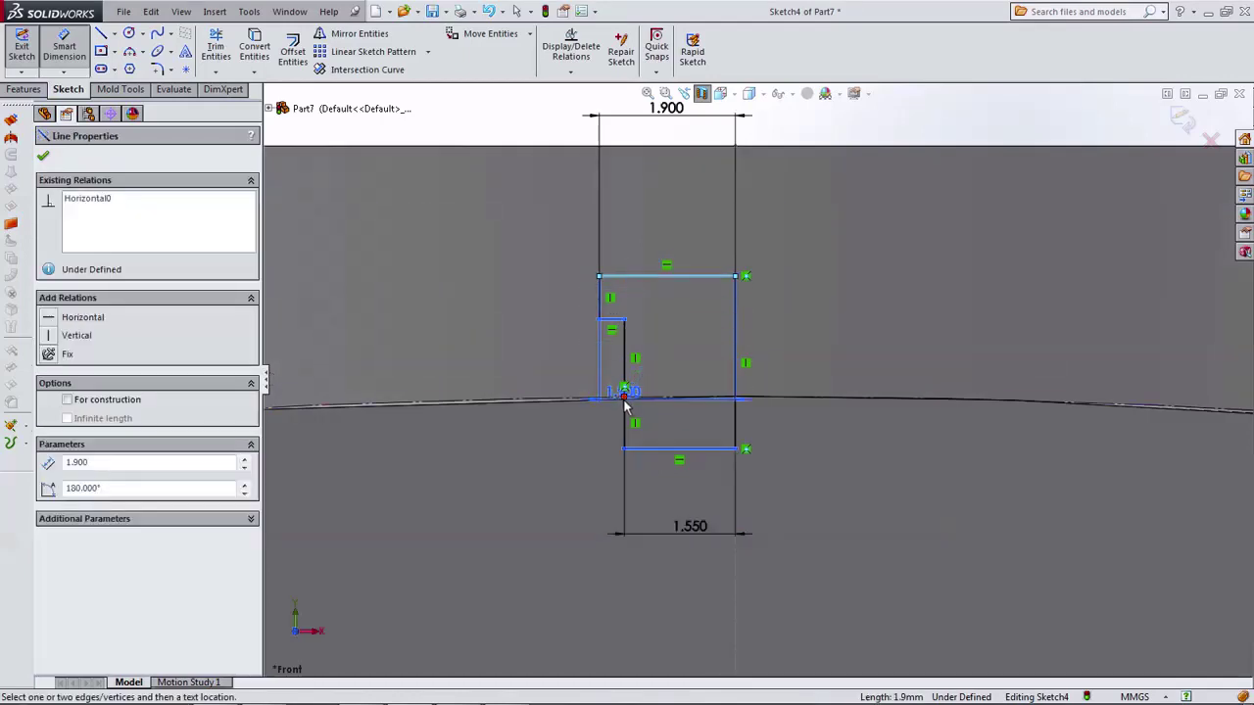
pyautogui.click(624, 398)
pyautogui.click(819, 345)
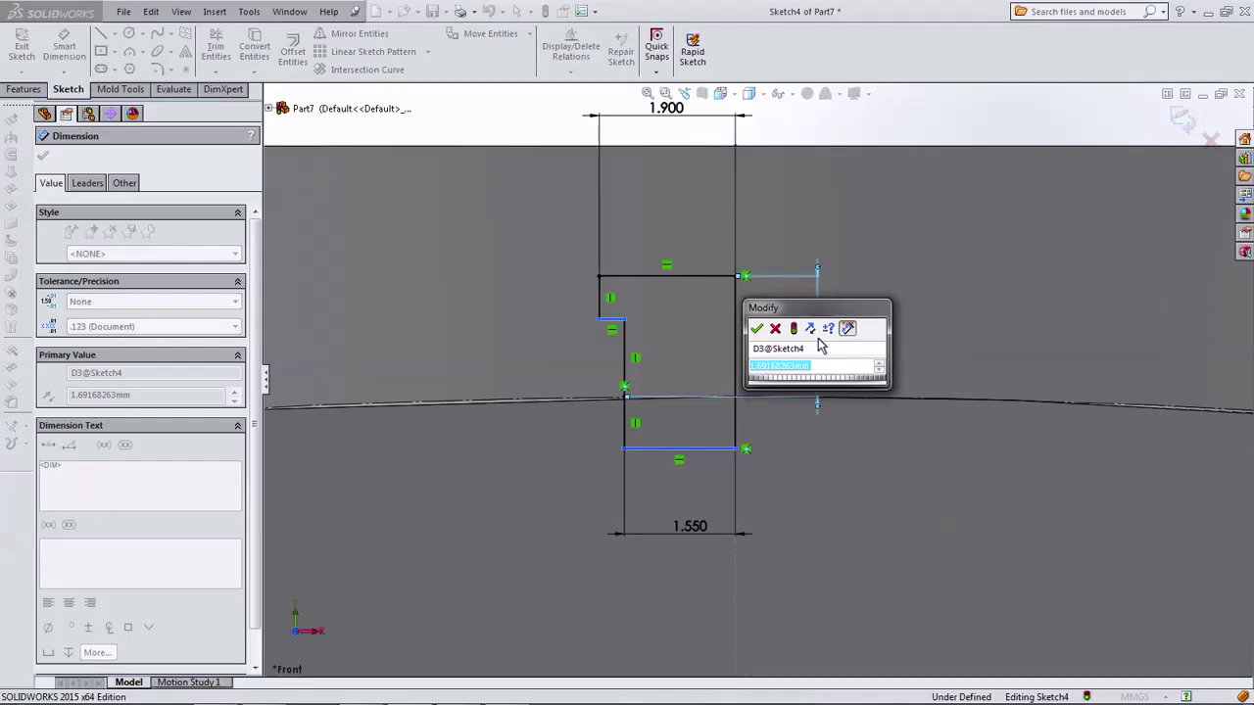
pyautogui.write('1')
pyautogui.press('Return')
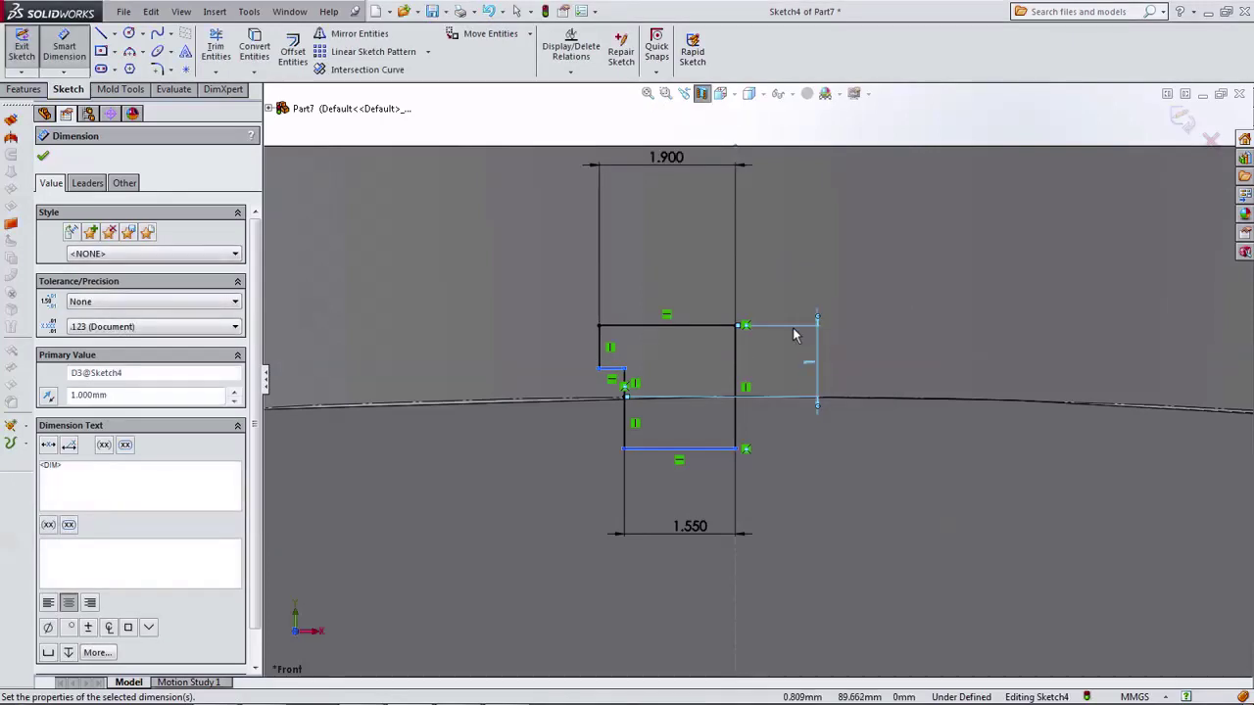
pyautogui.click(598, 350)
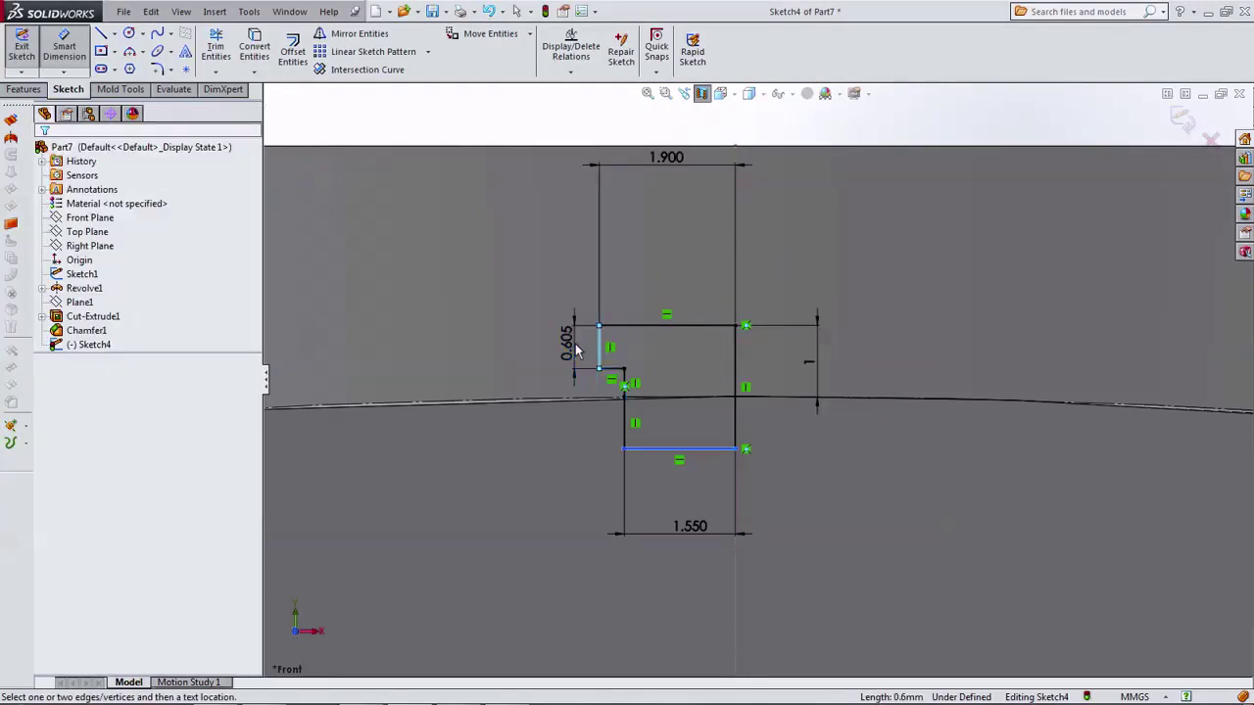
pyautogui.click(575, 353)
pyautogui.write('.5')
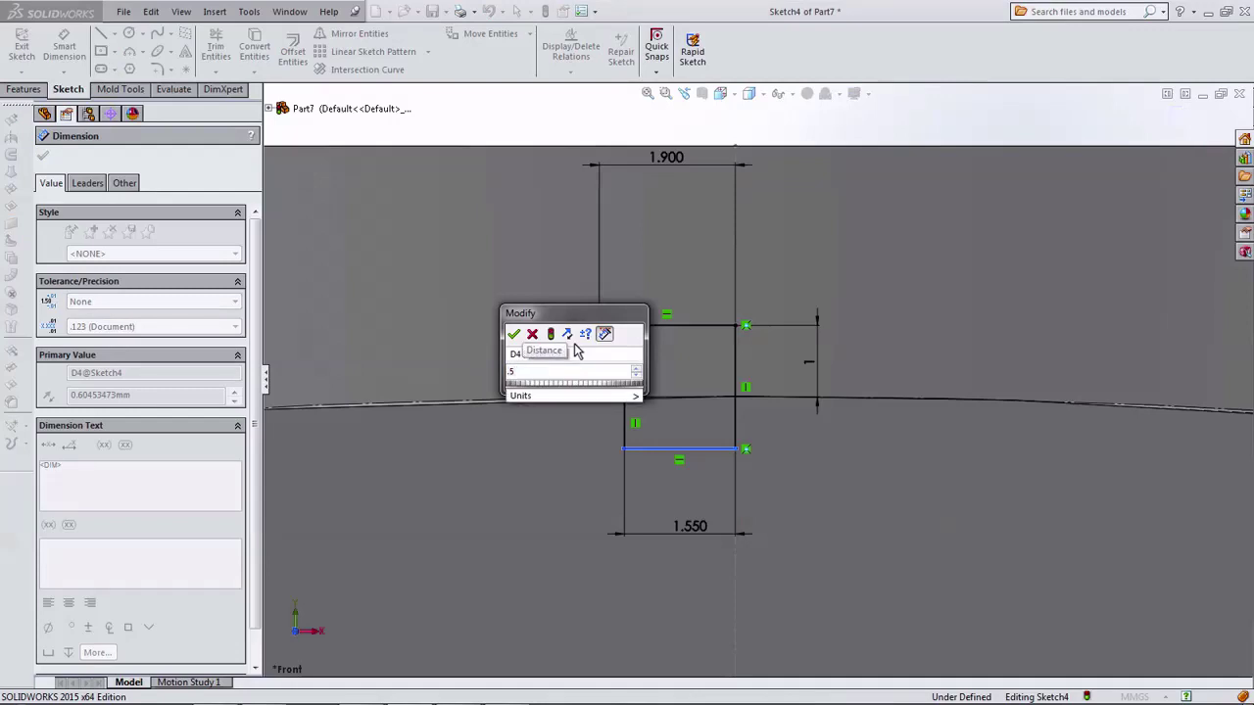
pyautogui.click(514, 334)
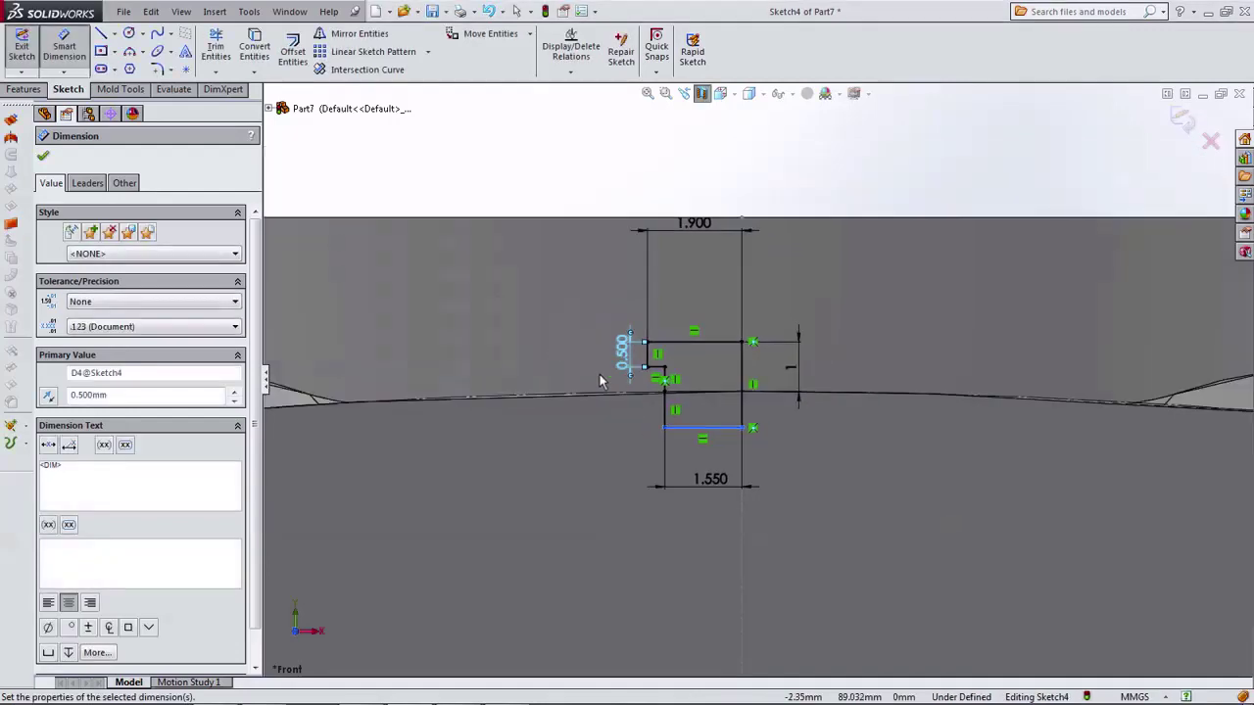
pyautogui.click(40, 91)
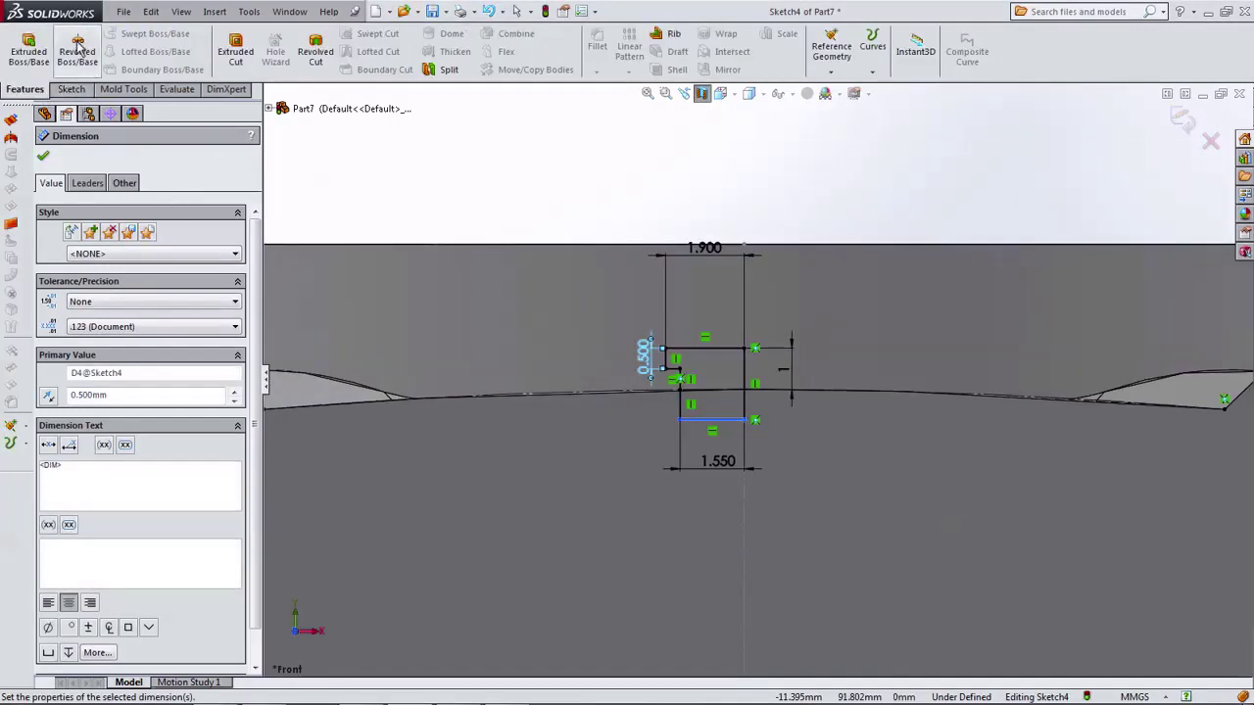
# Step: Revolve Sketch4 a full 360° about the vertical centre line to form the stepped rim lip
pyautogui.click(76, 49)
pyautogui.click(746, 373)
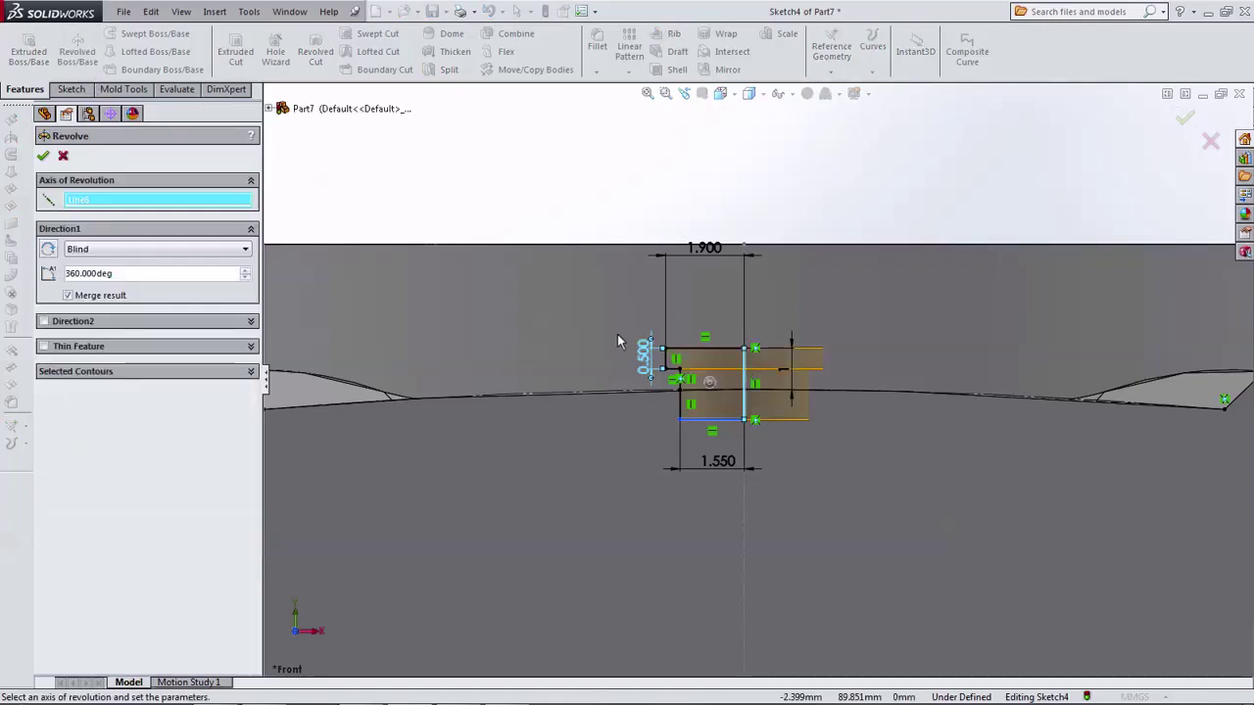
pyautogui.click(43, 156)
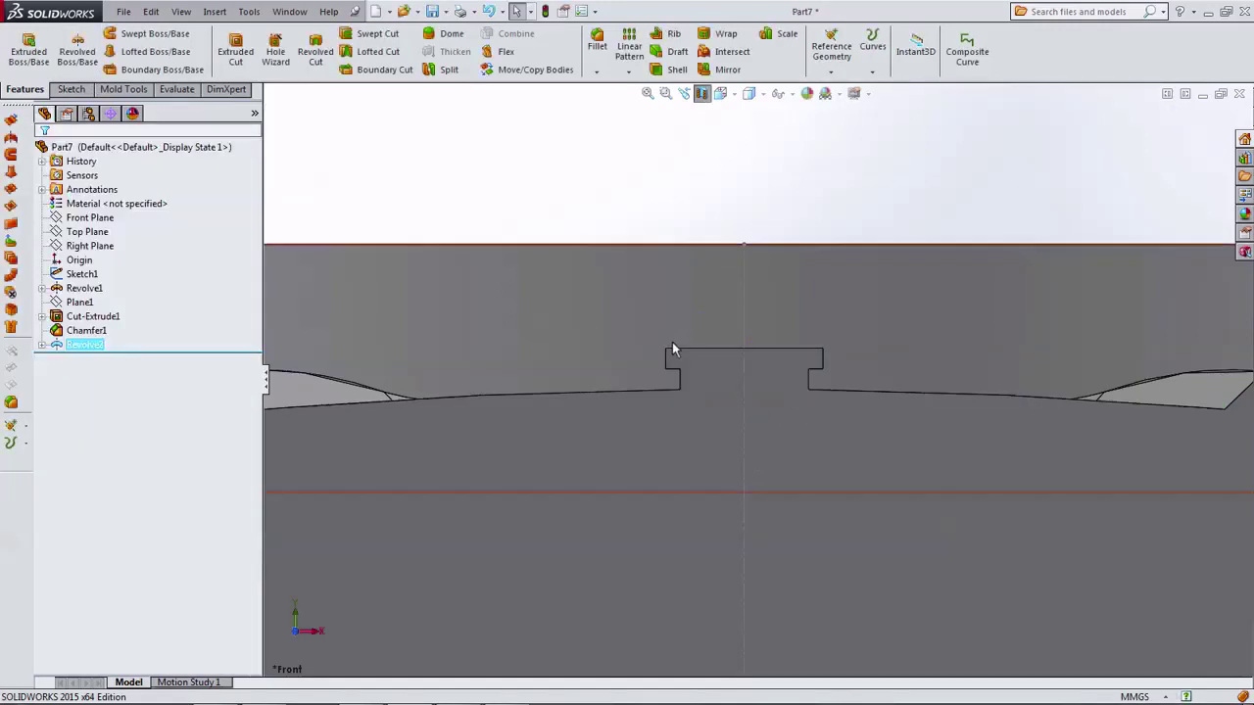
pyautogui.scroll(3, 686, 358)
pyautogui.scroll(2, 654, 354)
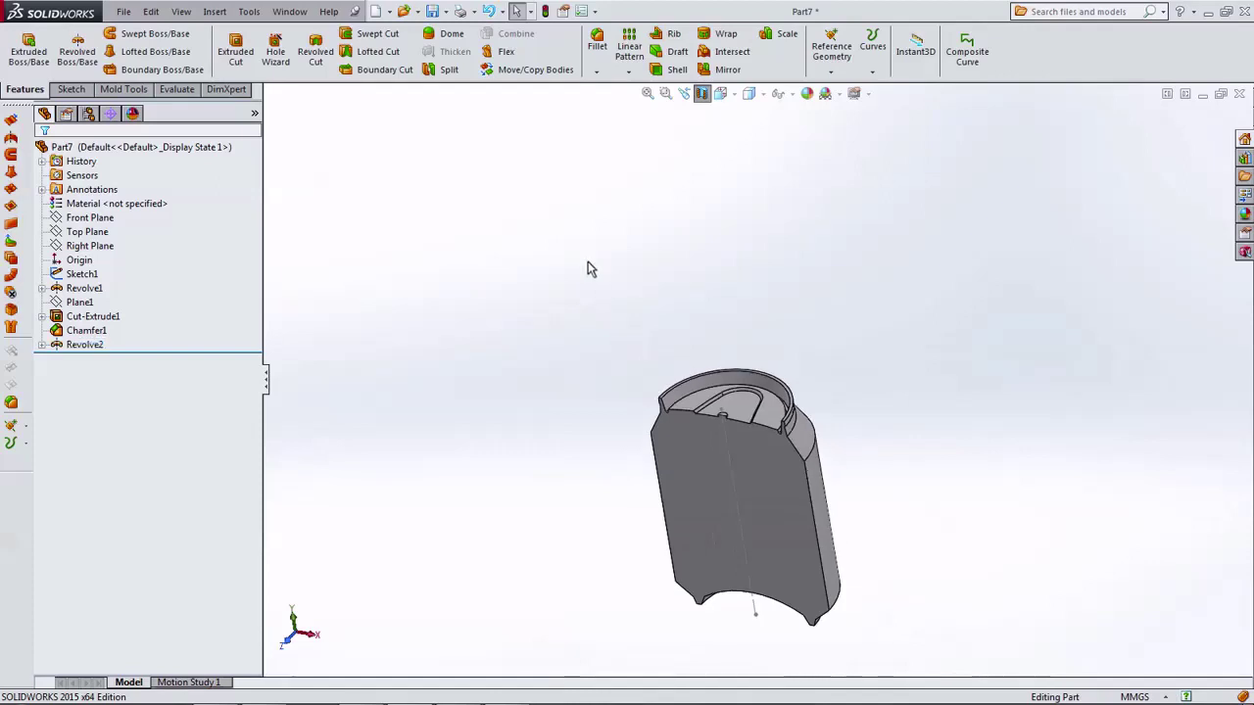
pyautogui.click(676, 70)
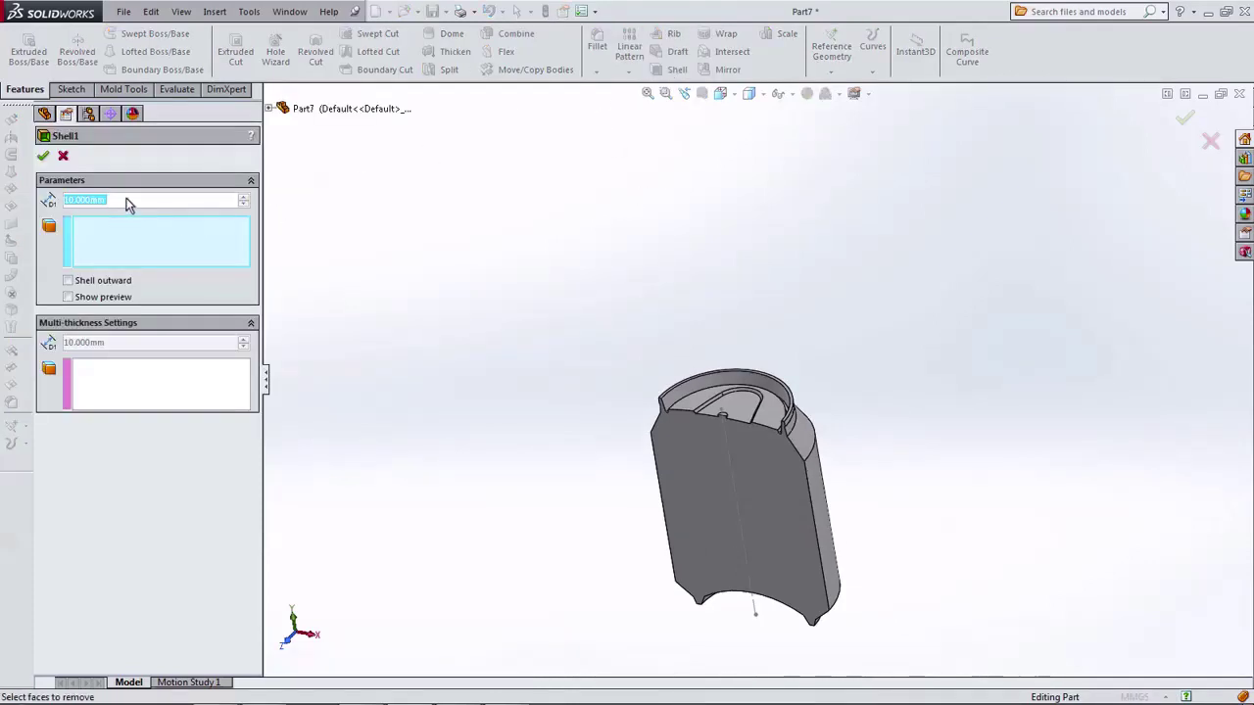
pyautogui.write('.')
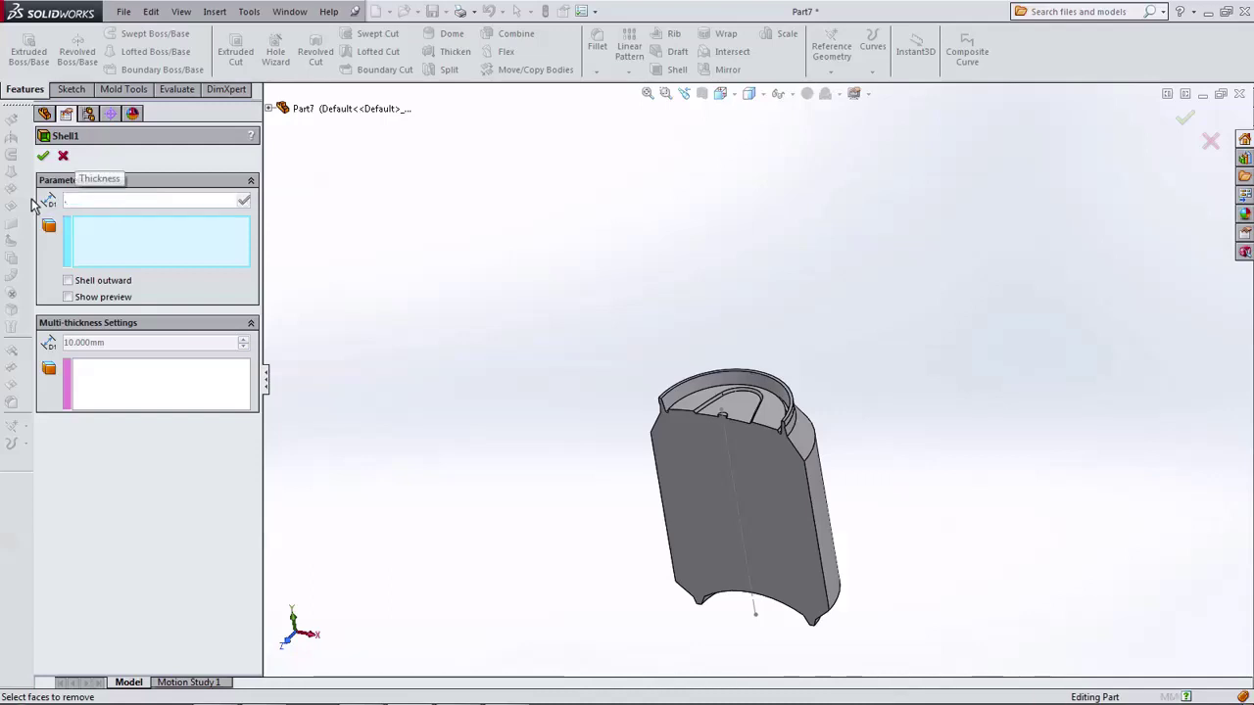
pyautogui.write('25')
pyautogui.press('Return')
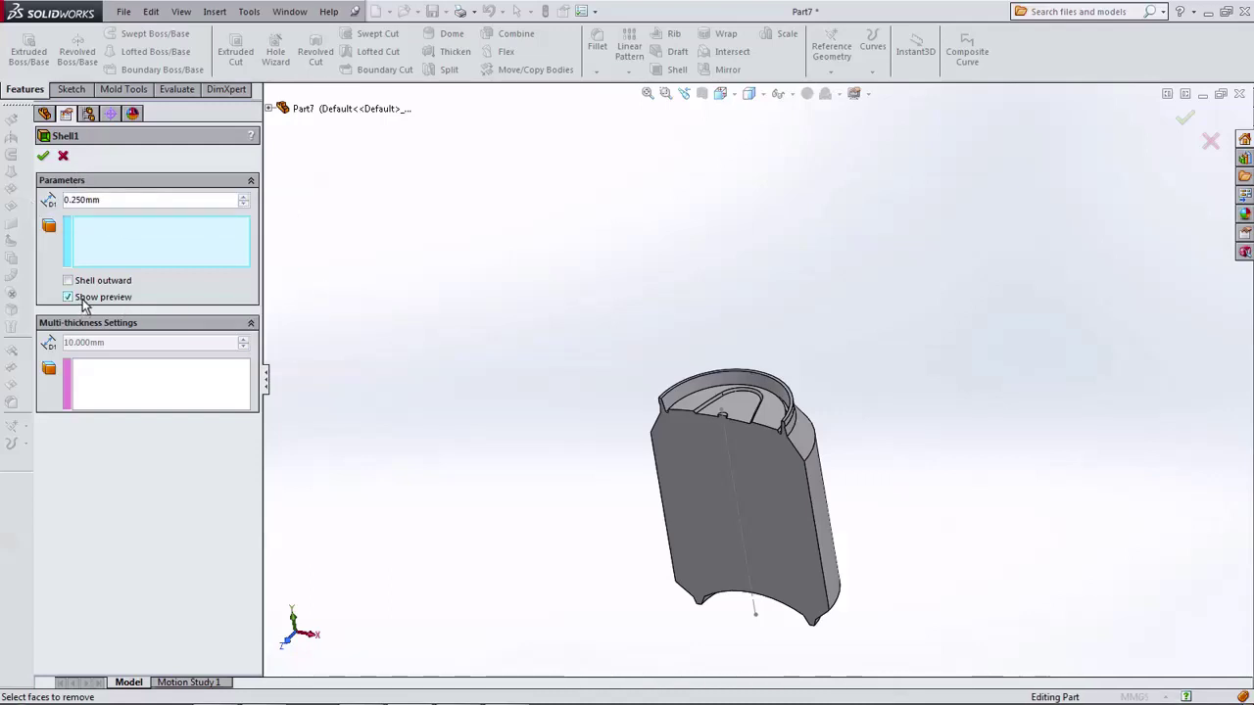
pyautogui.moveTo(506, 378); pyautogui.dragTo(469, 398, button='middle')
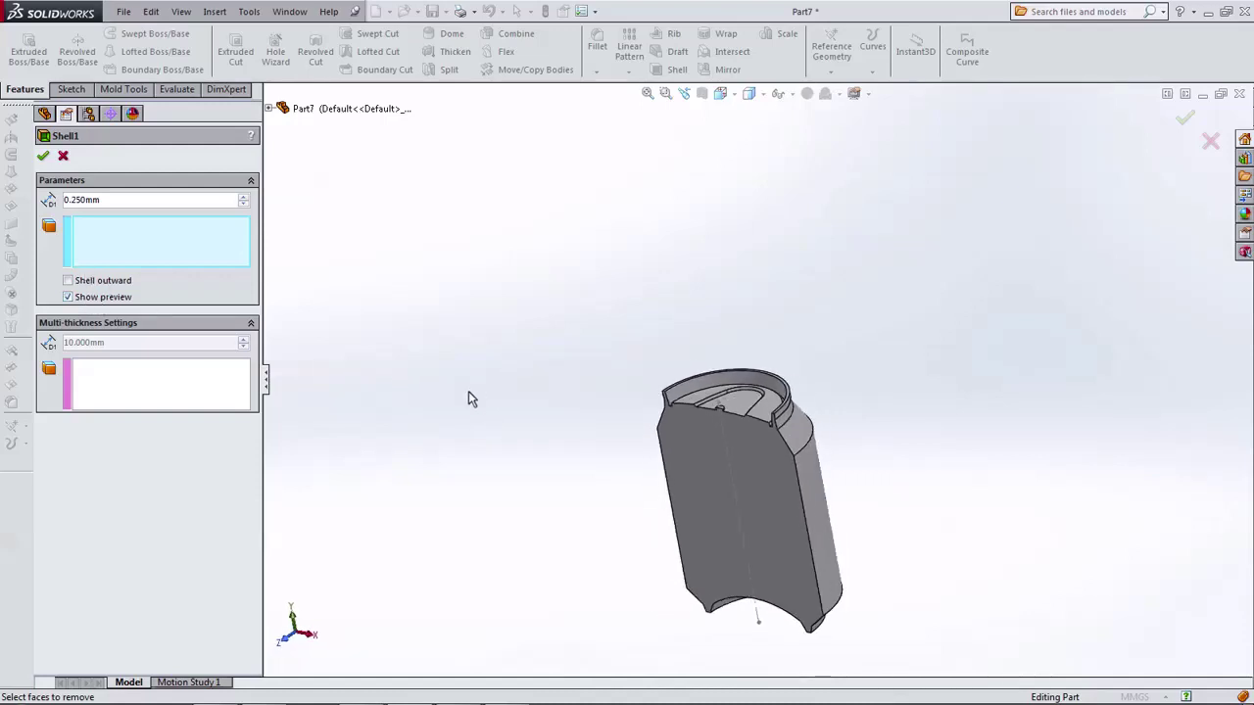
pyautogui.click(41, 161)
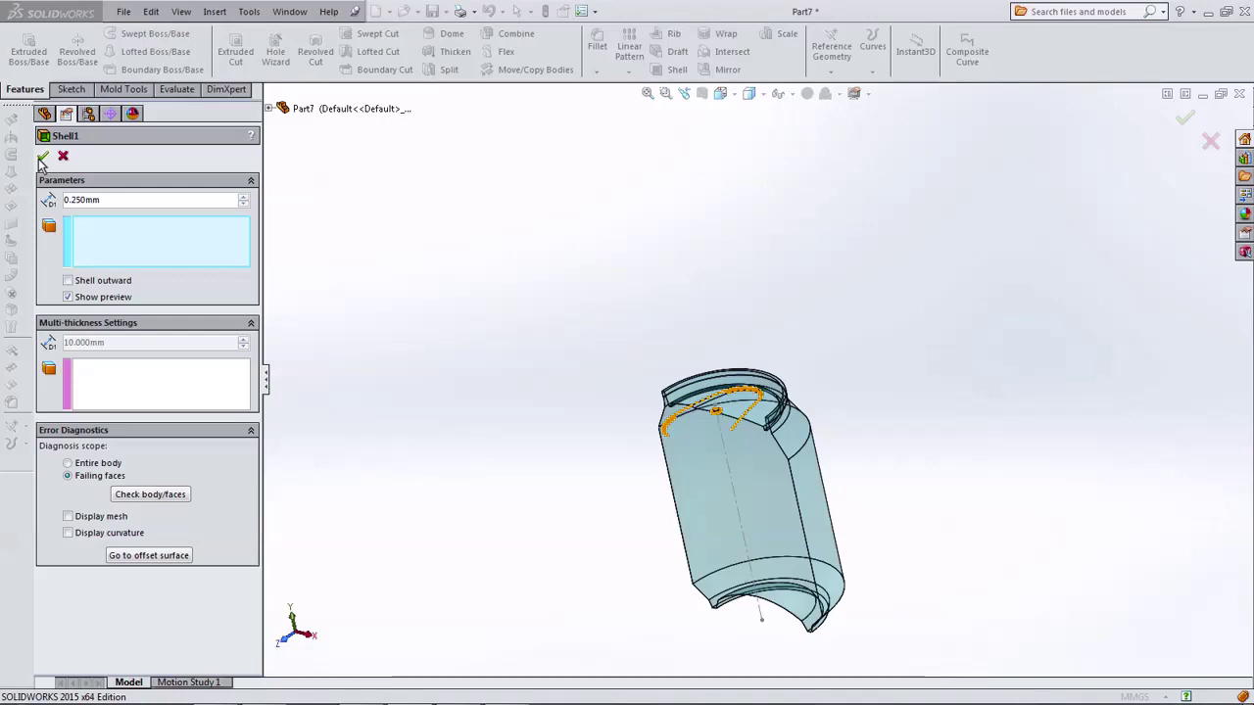
pyautogui.scroll(-3, 604, 396)
pyautogui.scroll(-3, 677, 398)
pyautogui.scroll(-2, 716, 307)
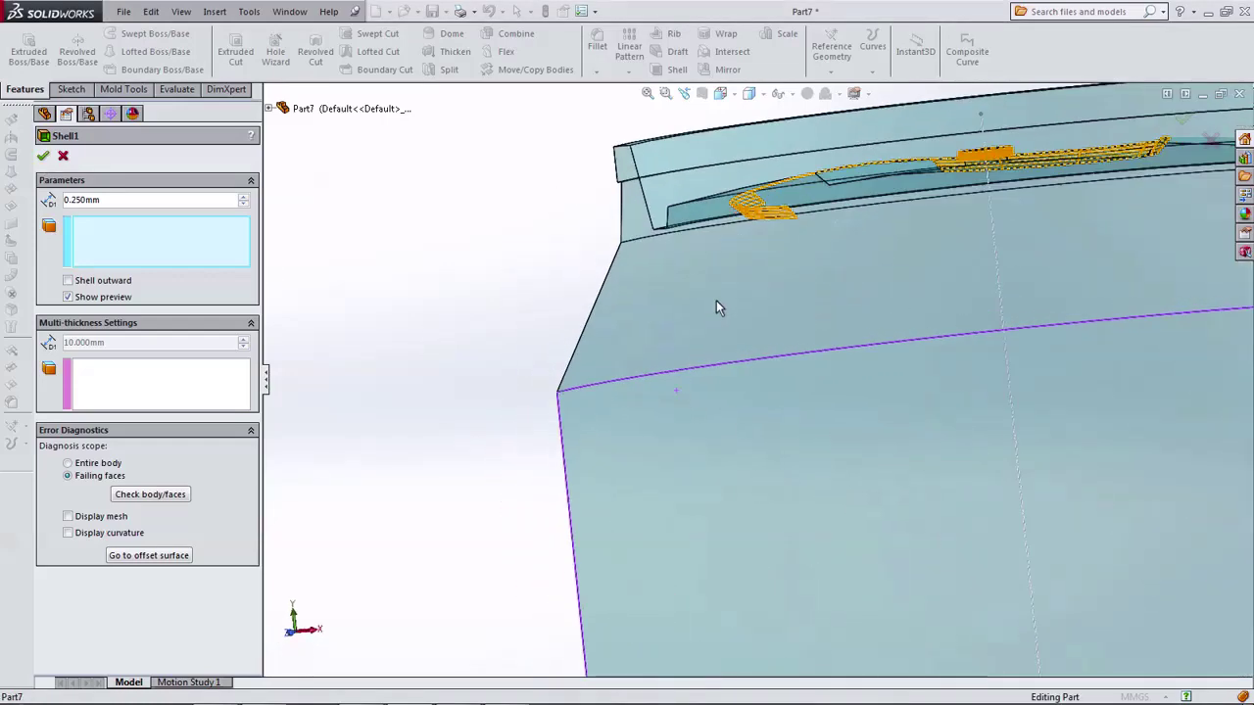
pyautogui.scroll(1, 703, 375)
pyautogui.scroll(2, 695, 384)
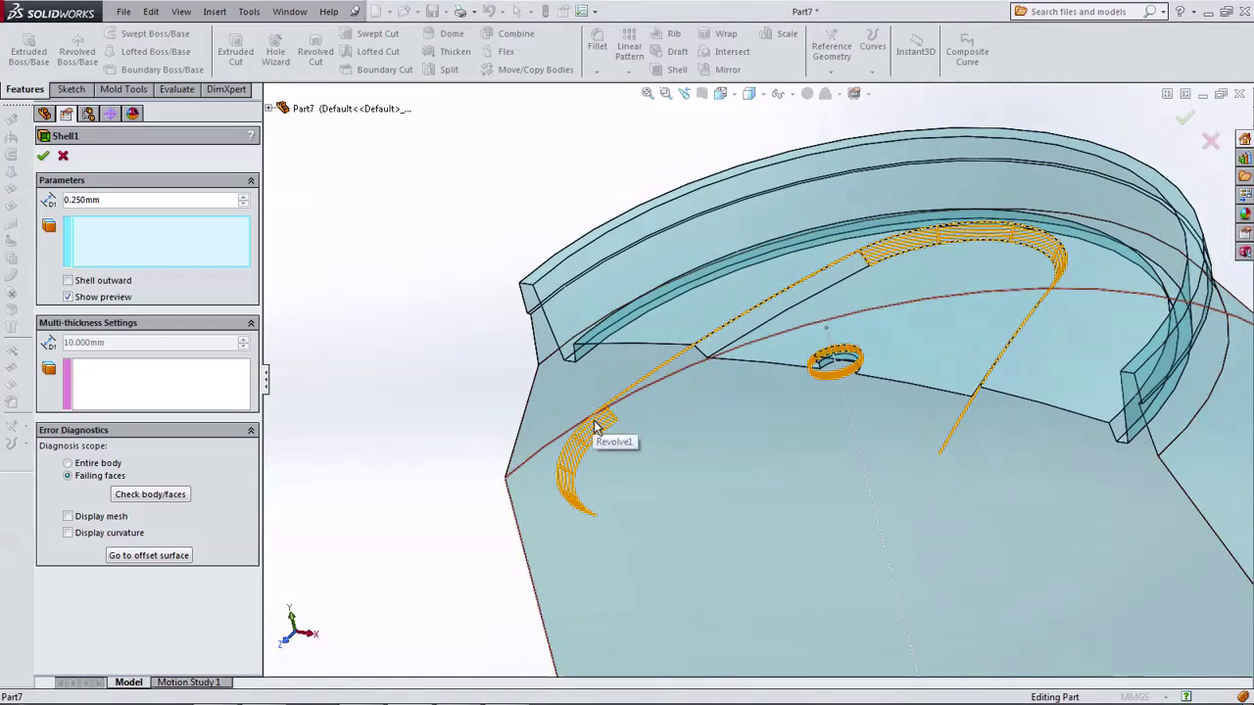
# Step: Cancel the failed shell and delete Chamfer1 from the feature history
pyautogui.click(63, 158)
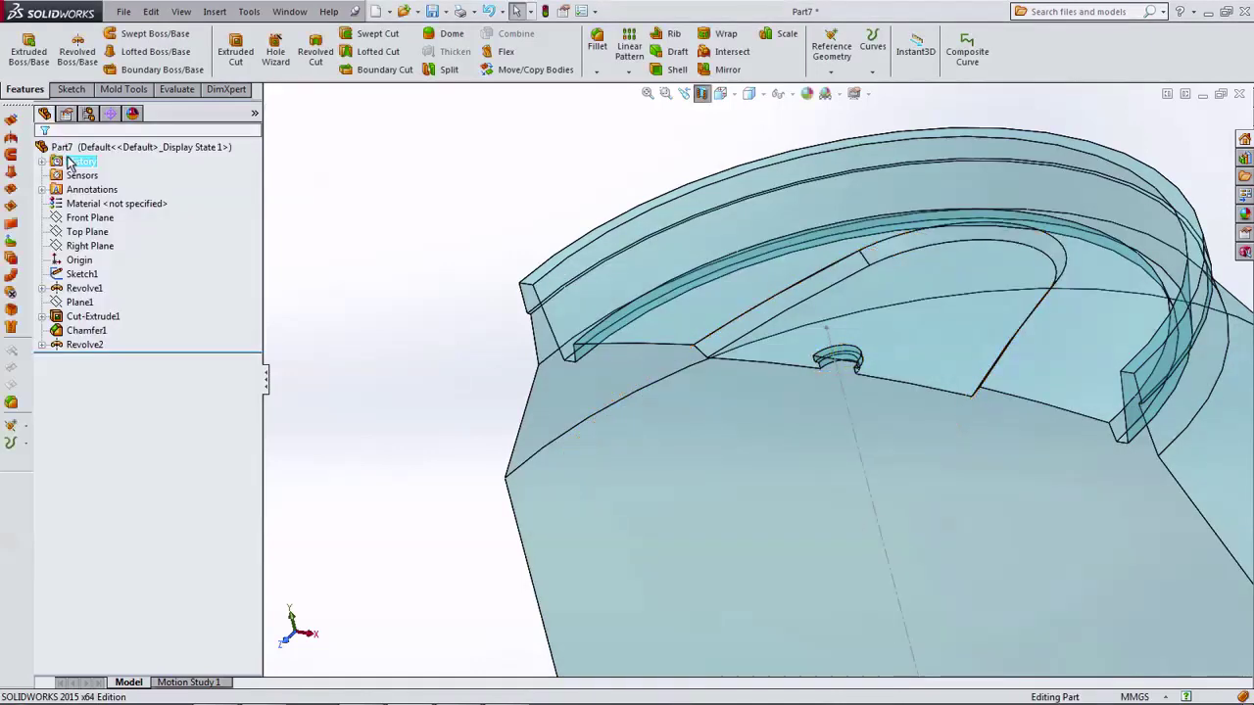
pyautogui.click(701, 93)
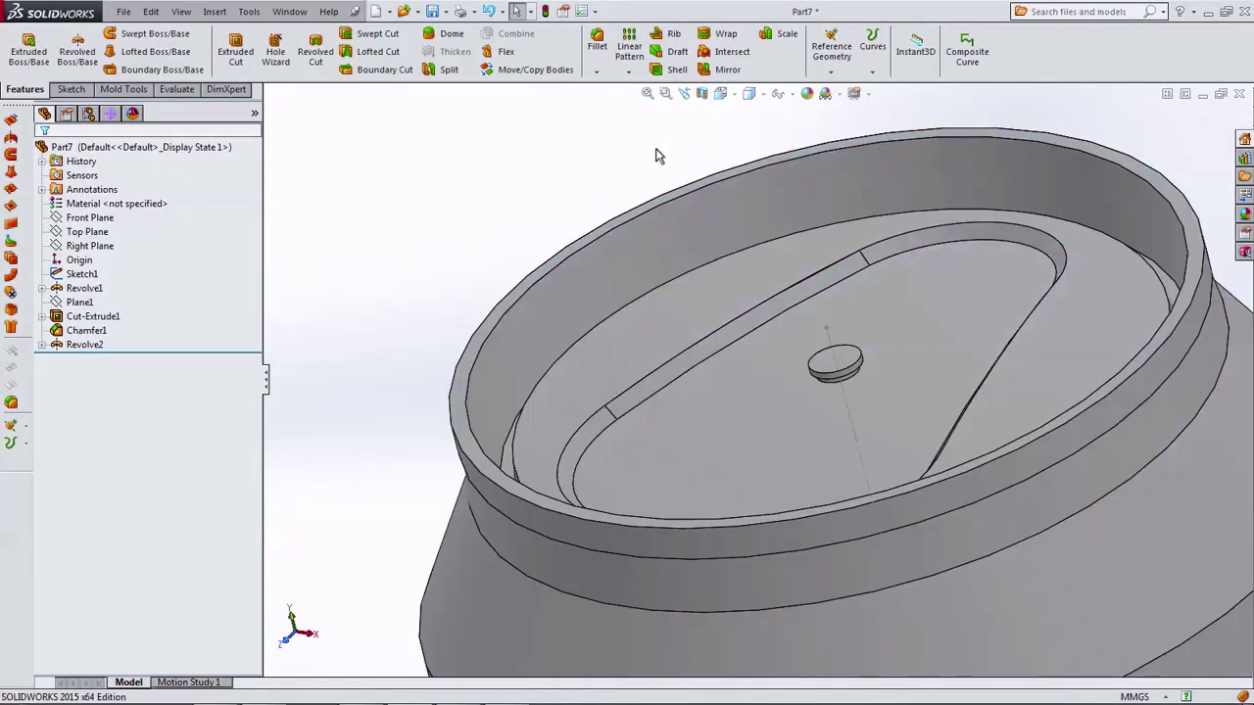
pyautogui.click(86, 332)
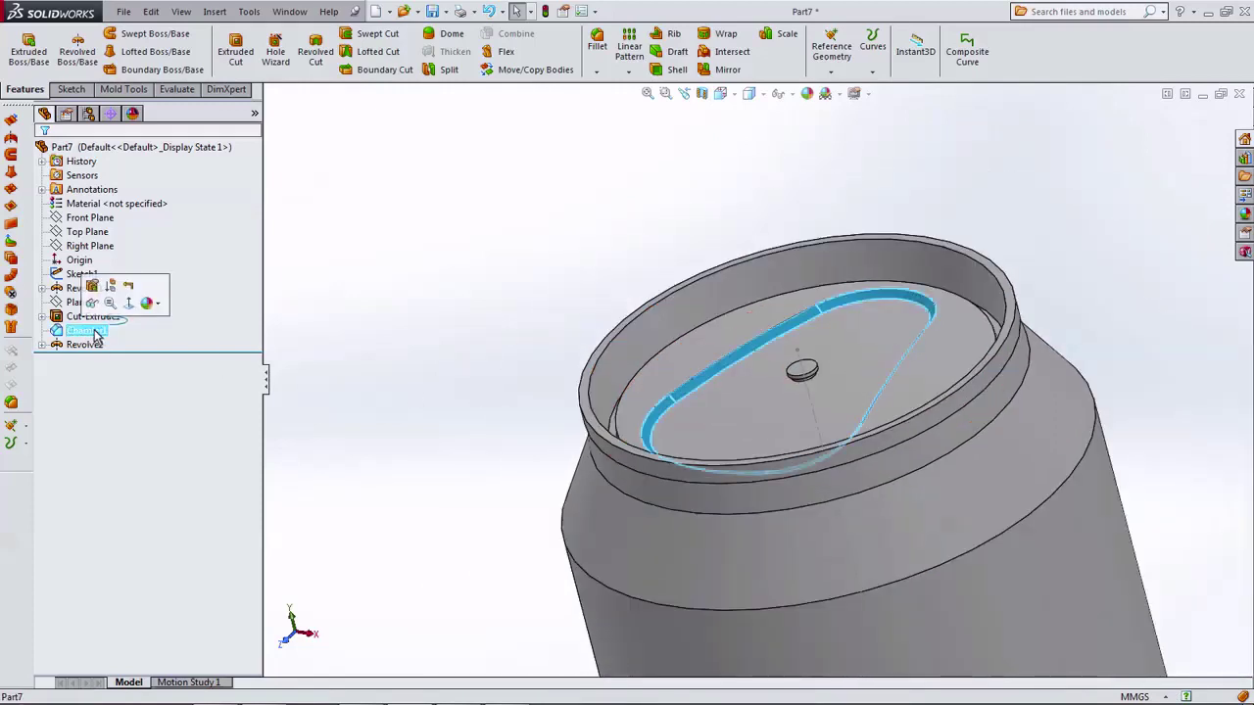
pyautogui.rightClick(96, 334)
pyautogui.click(121, 404)
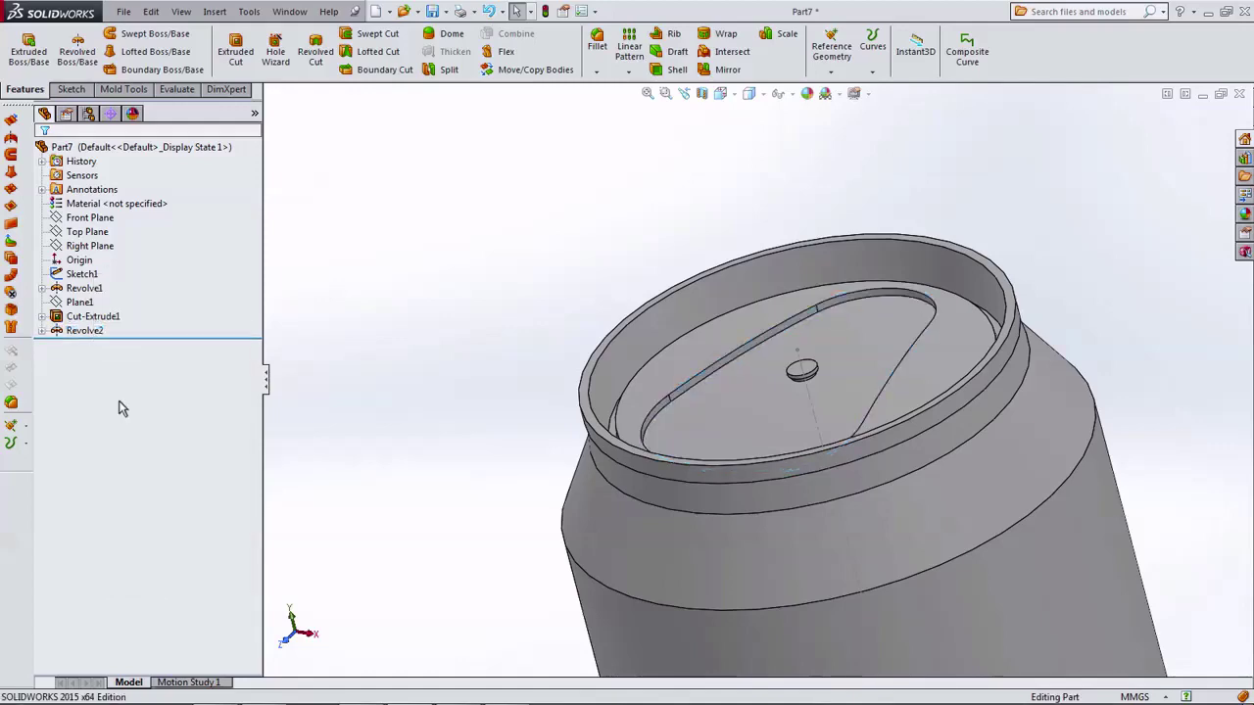
pyautogui.moveTo(438, 418); pyautogui.dragTo(466, 393, button='middle')
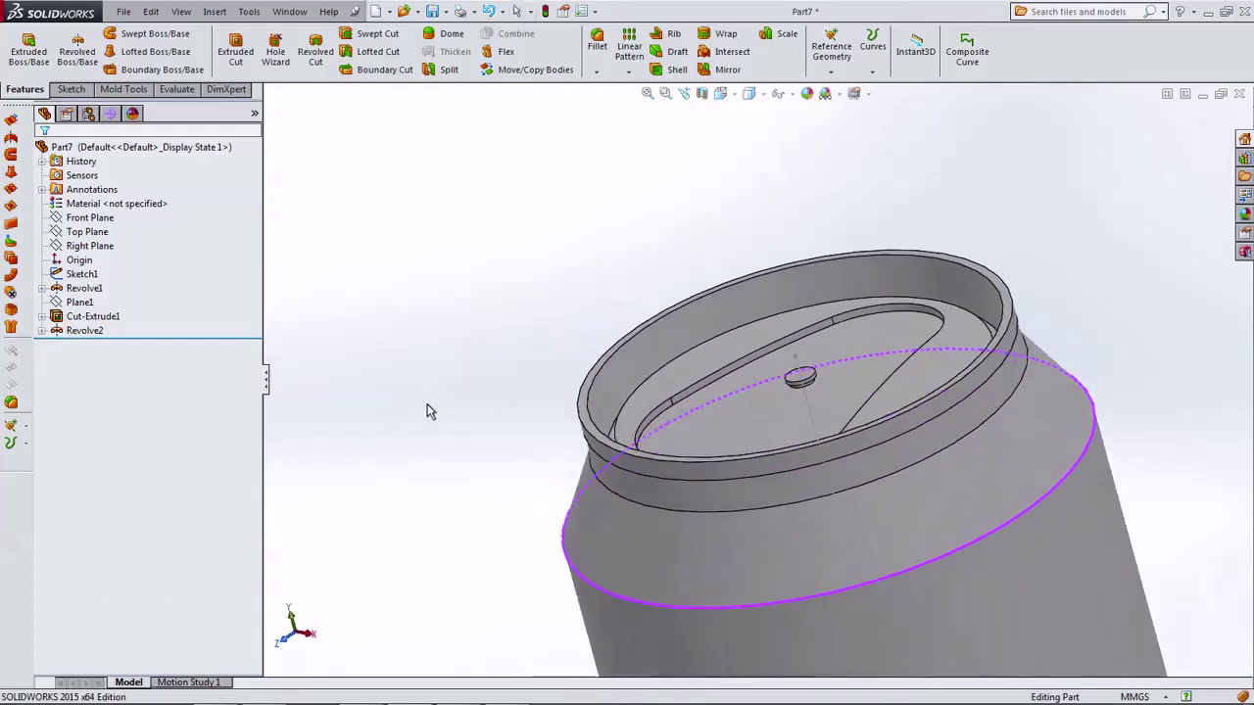
# Step: Shell the can into 0.250 mm walls as Shell3
pyautogui.click(677, 71)
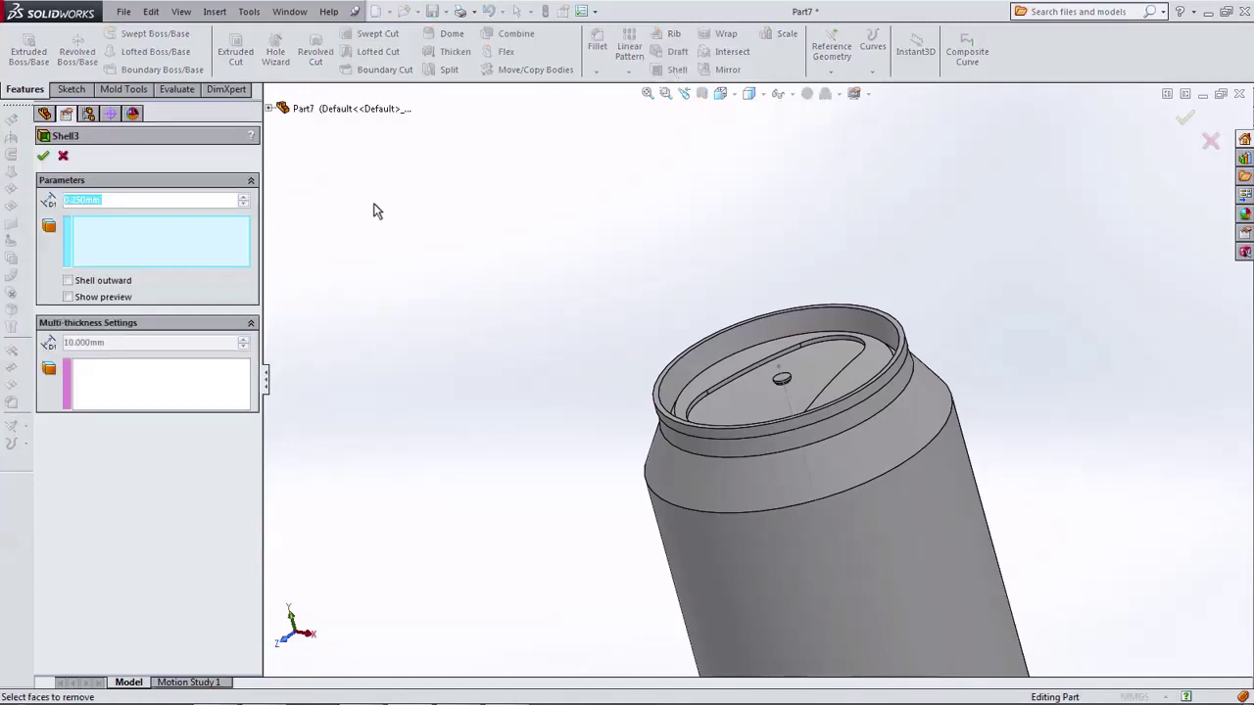
pyautogui.click(112, 297)
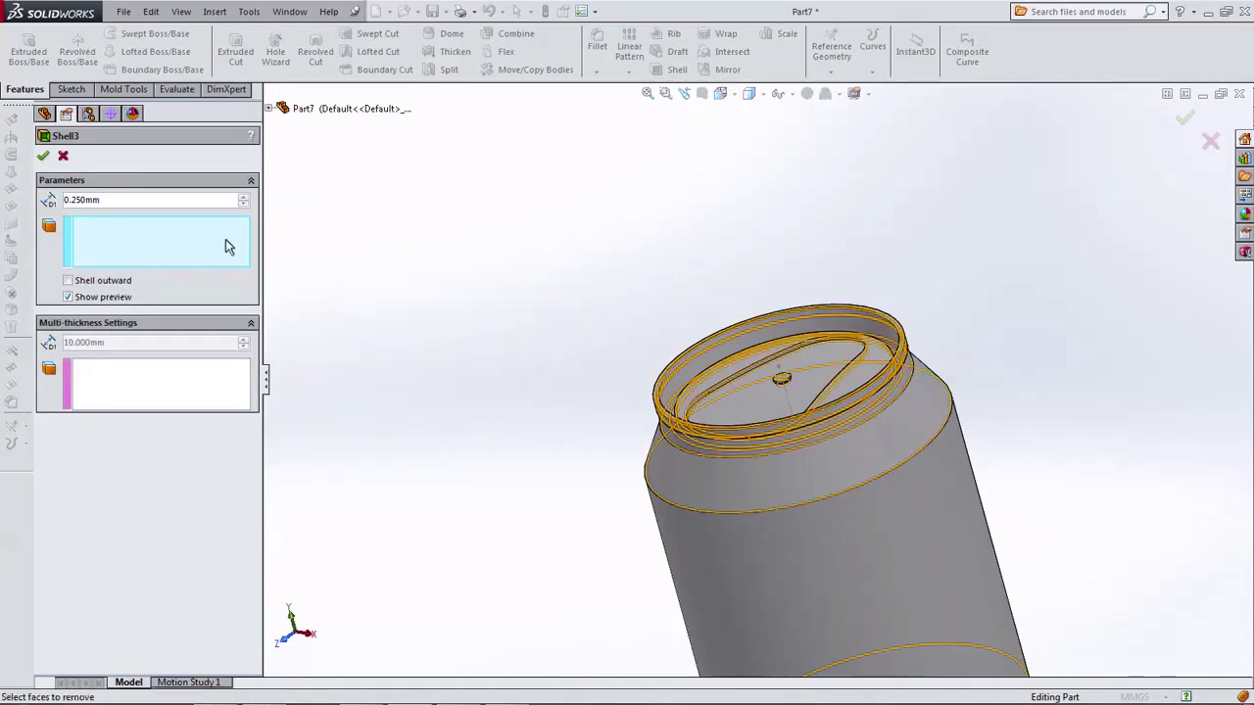
pyautogui.click(43, 155)
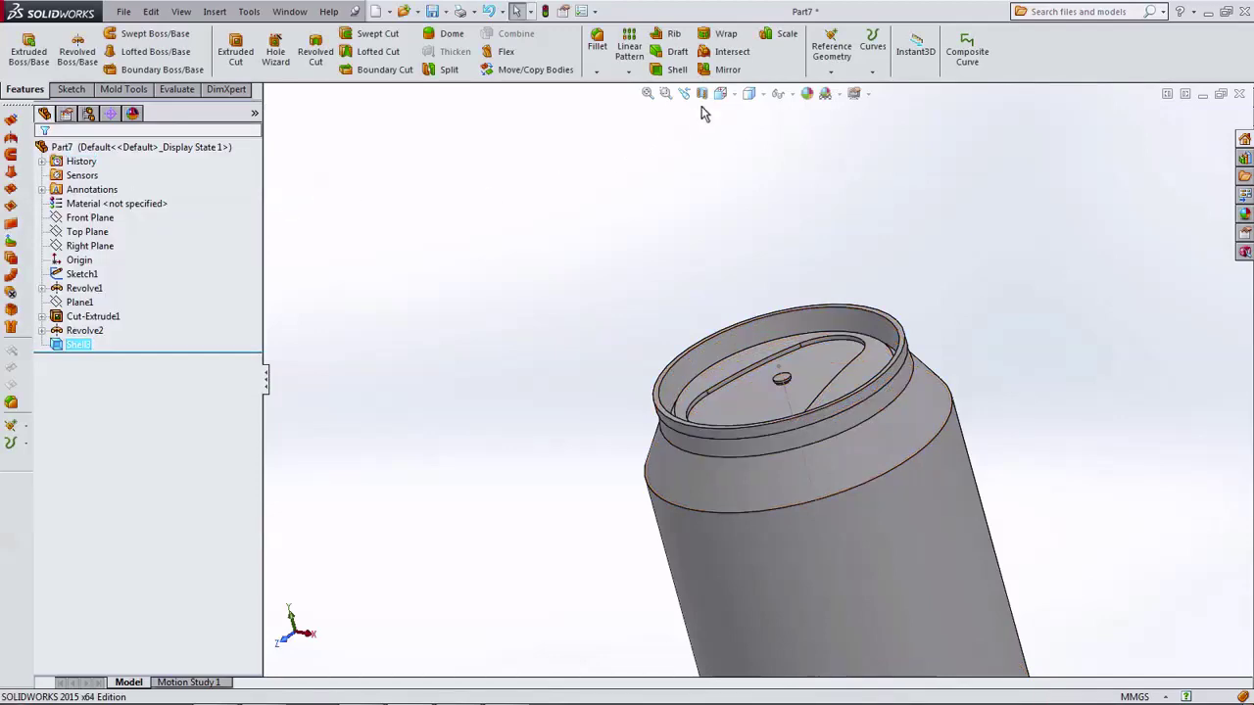
# Step: Cut a section view through the can and zoom out to see its whole top rim
pyautogui.click(702, 93)
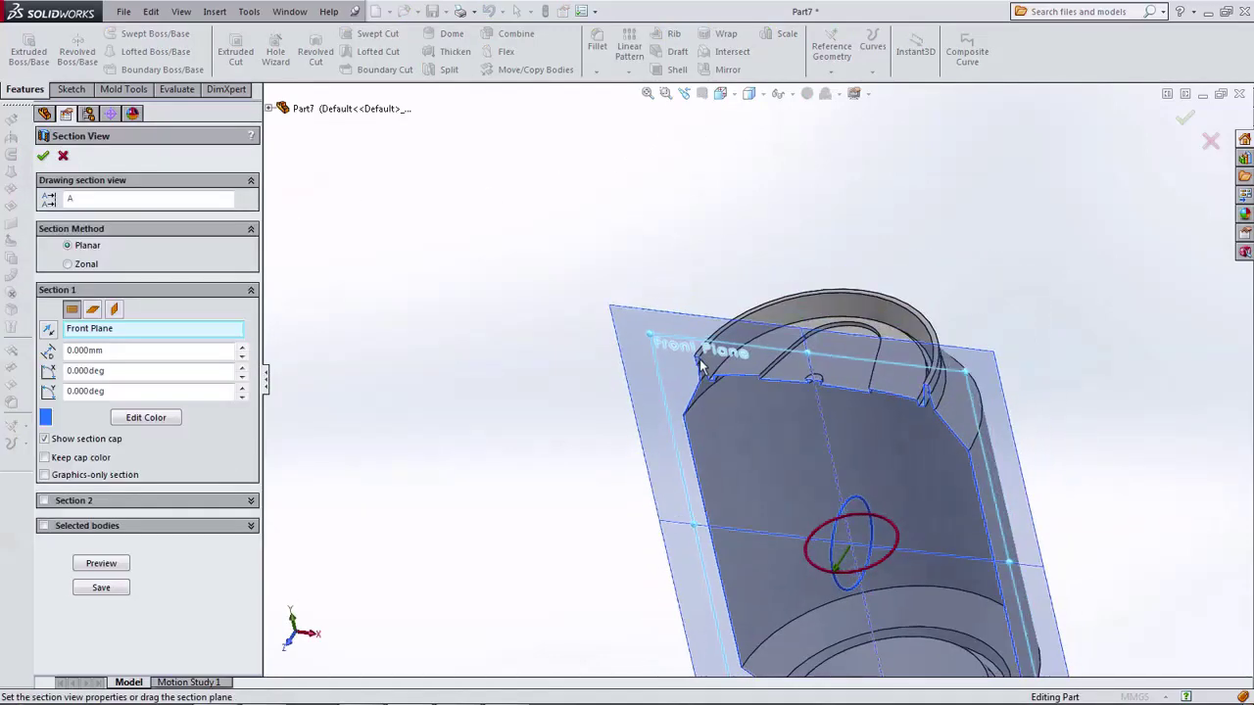
pyautogui.click(44, 155)
pyautogui.scroll(-3, 735, 367)
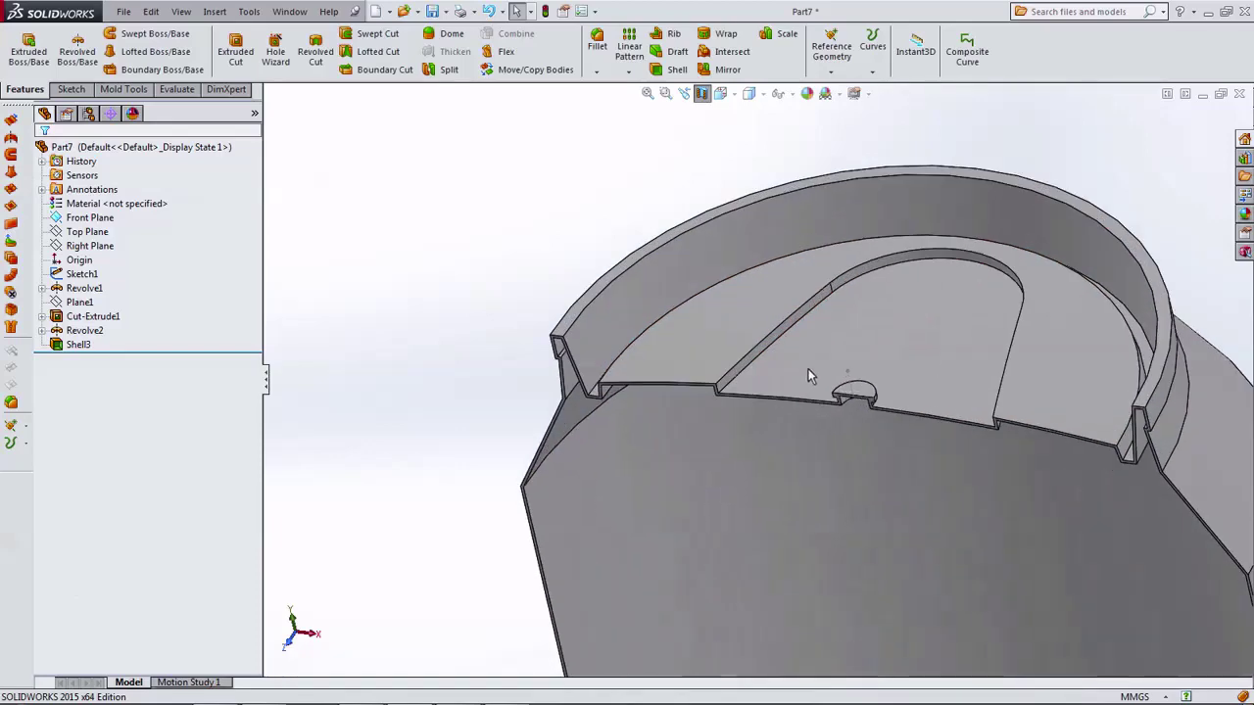
pyautogui.scroll(-4, 808, 369)
pyautogui.moveTo(829, 285); pyautogui.dragTo(776, 330, button='middle')
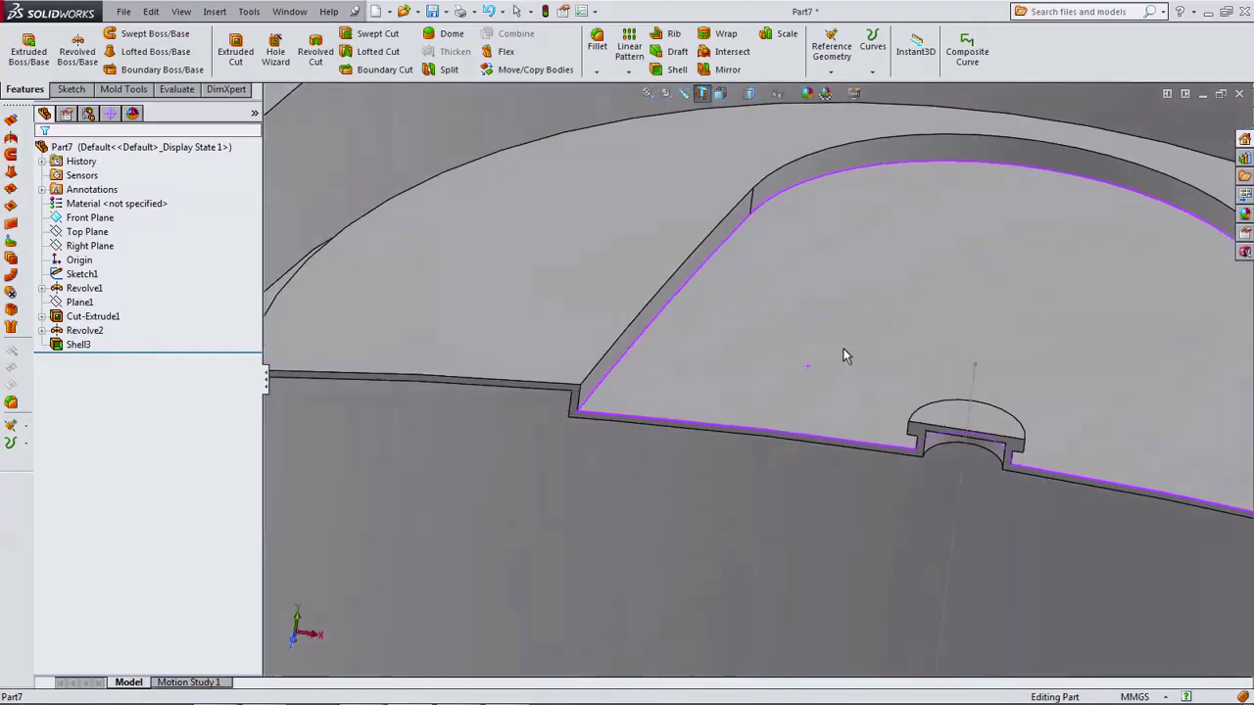
pyautogui.scroll(3, 776, 330)
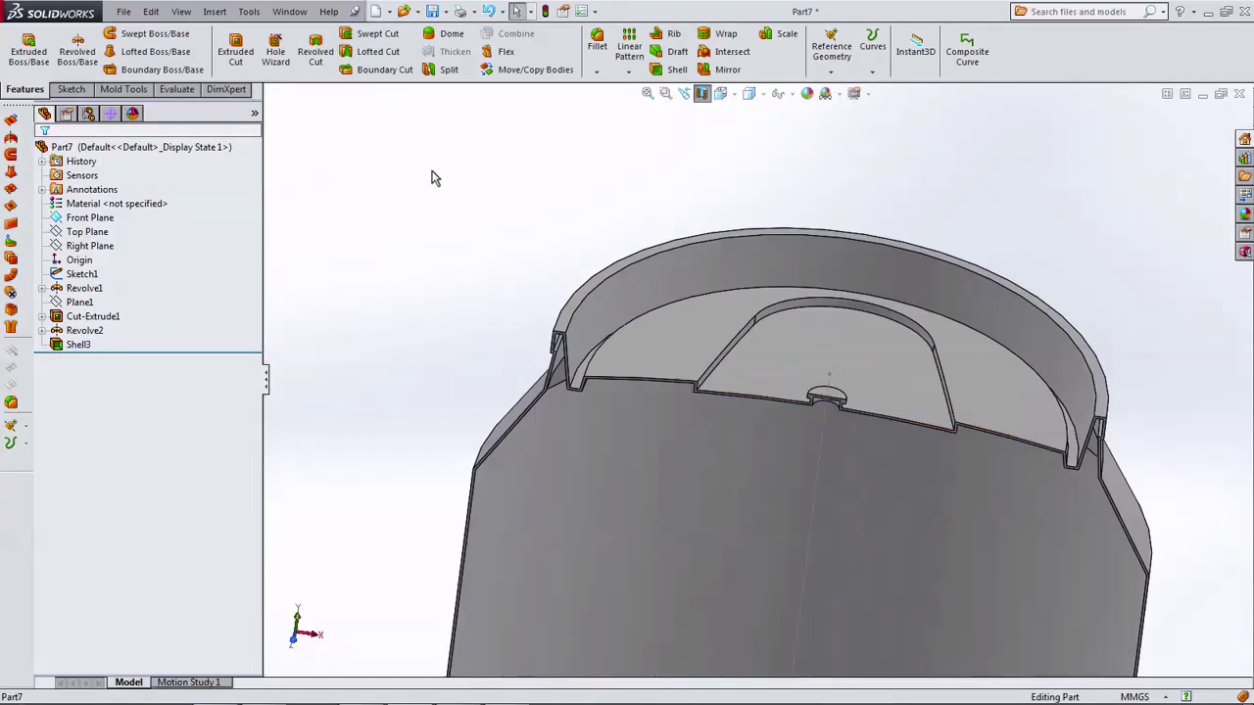
pyautogui.click(598, 73)
# Step: Chamfer the tab outline edge and an inner lid edge at 1 mm × 45° (Chamfer2, Chamfer3)
pyautogui.click(610, 99)
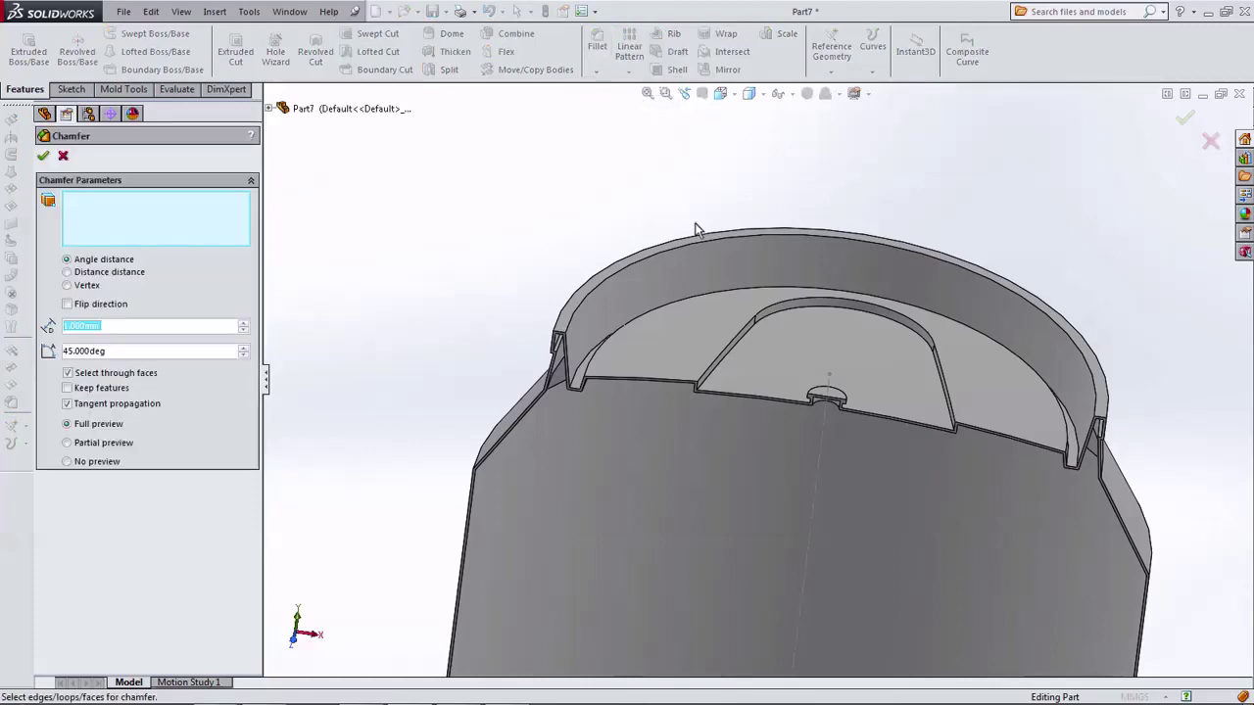
pyautogui.click(742, 345)
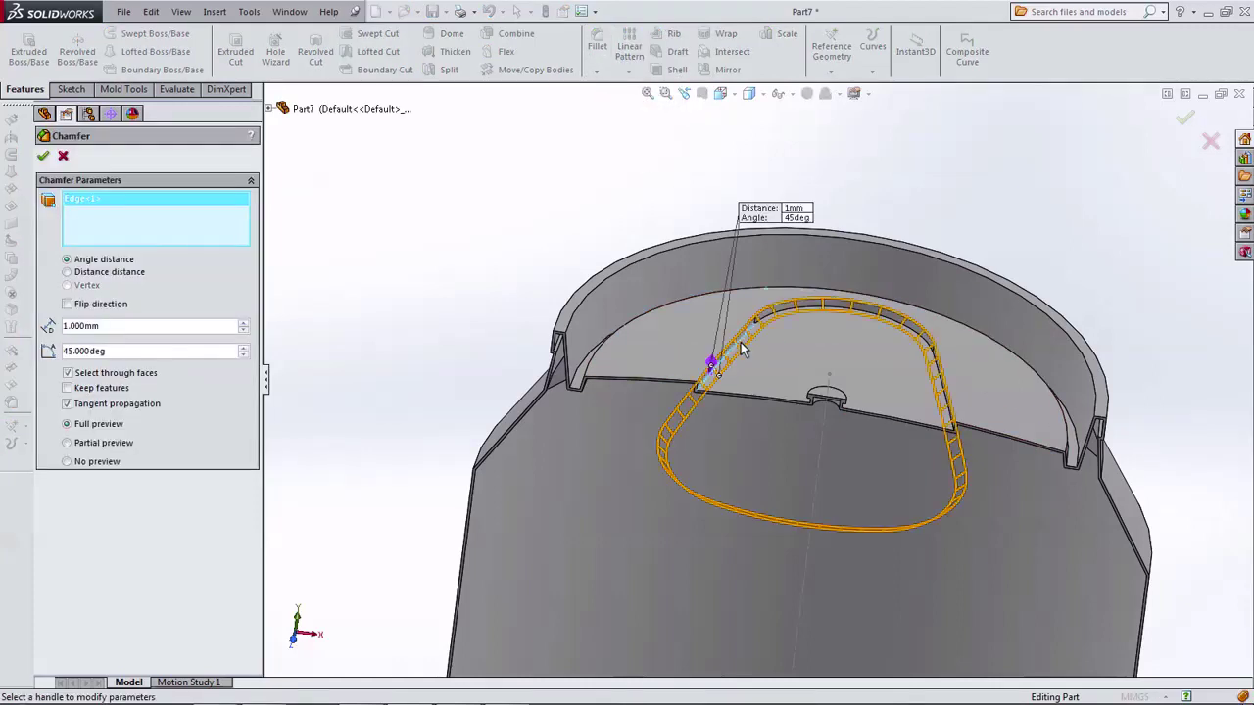
pyautogui.click(46, 160)
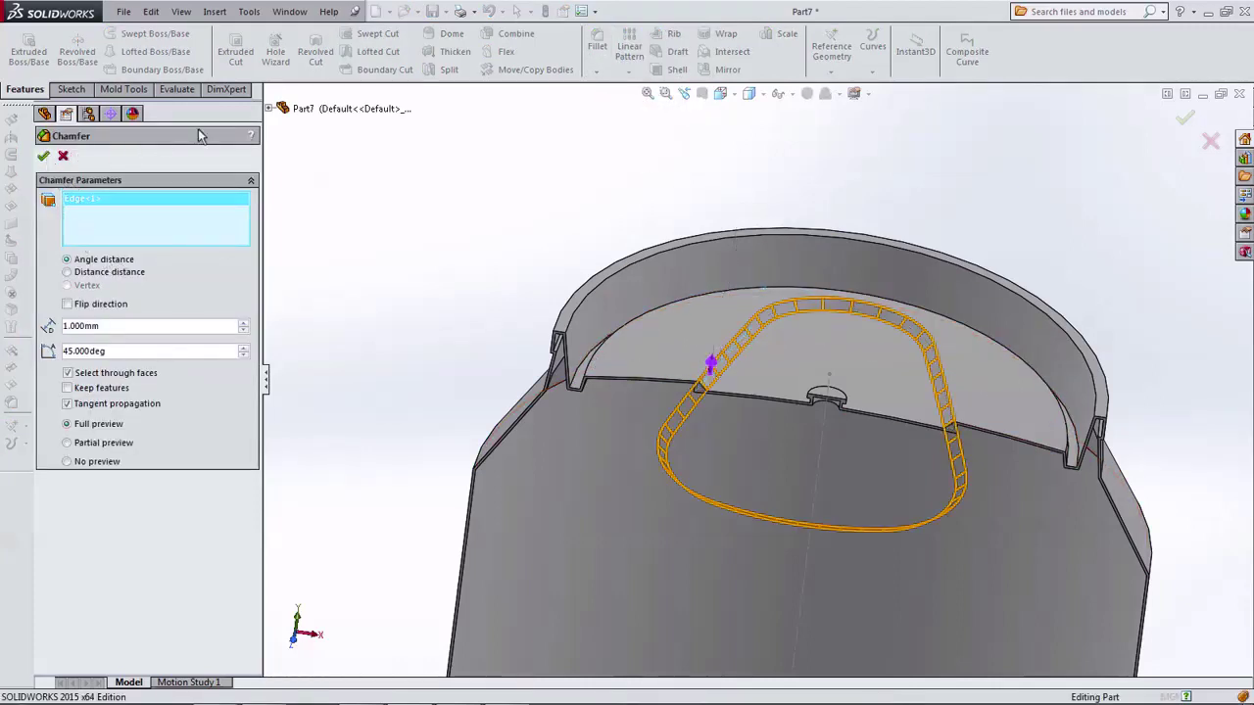
pyautogui.click(596, 73)
pyautogui.click(610, 103)
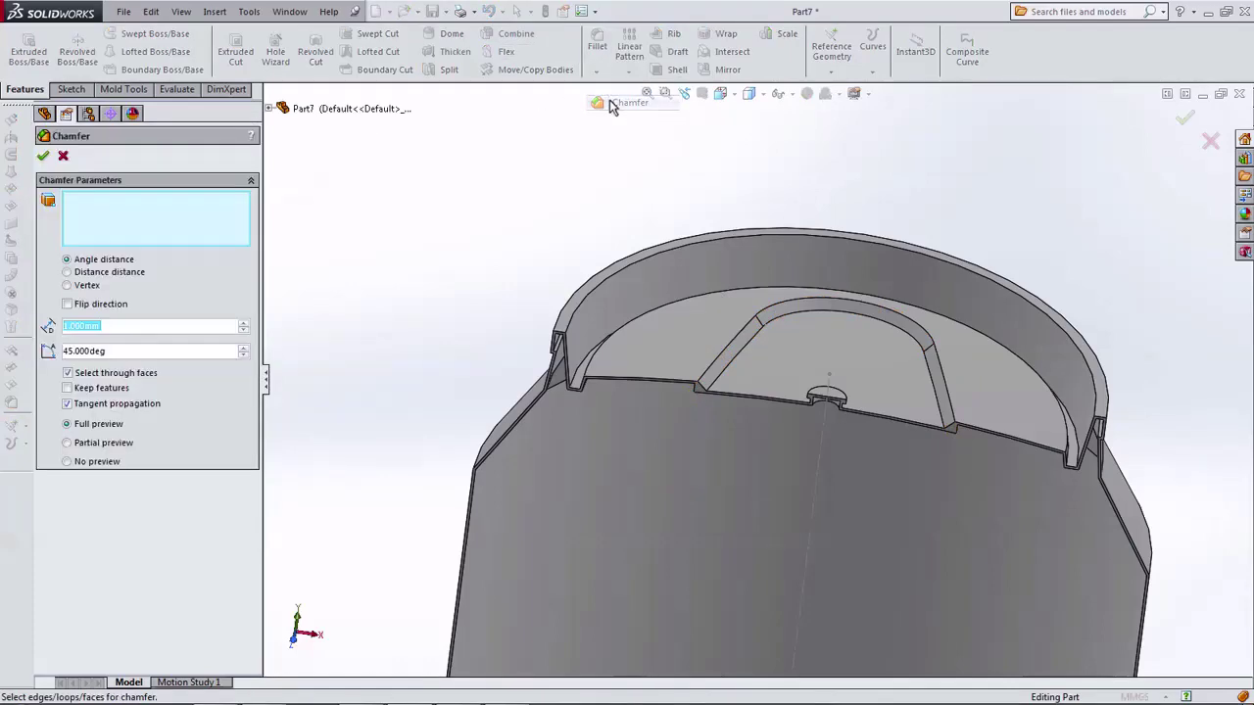
pyautogui.moveTo(756, 363)
pyautogui.mouseDown(button='middle')
pyautogui.moveTo(775, 280)
pyautogui.moveTo(733, 345)
pyautogui.mouseUp(button='middle')
pyautogui.scroll(-5, 733, 345)
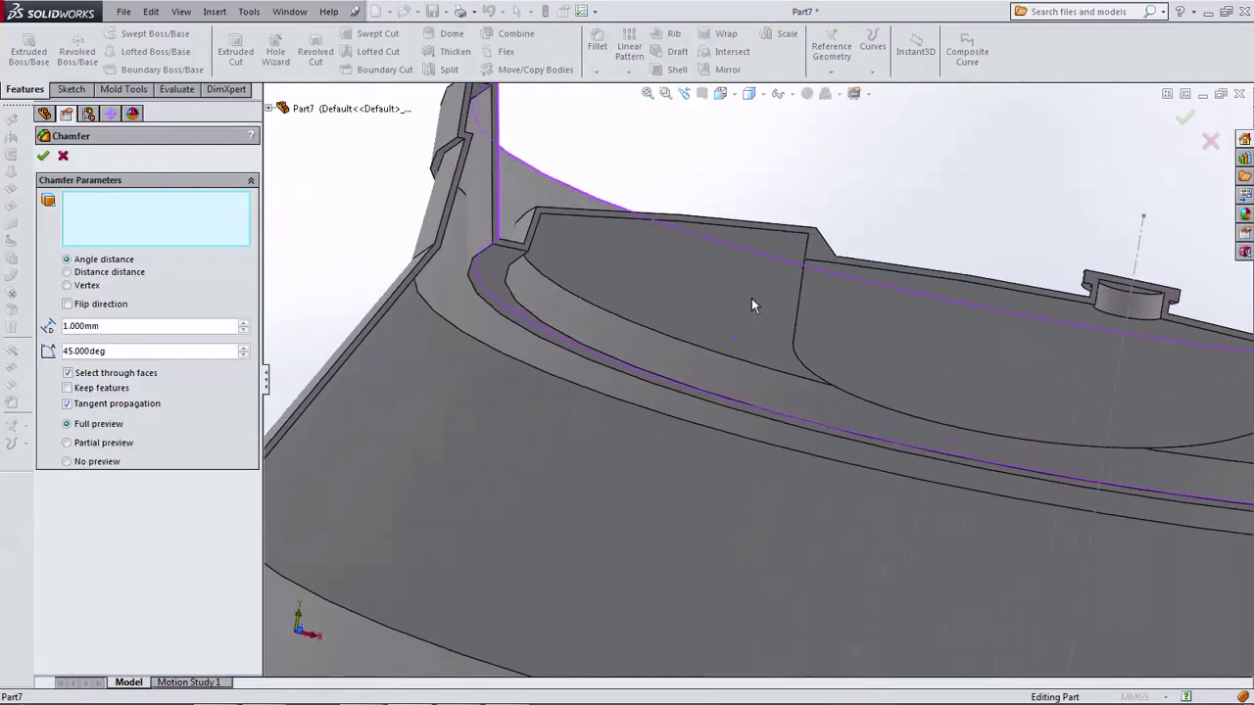
pyautogui.click(808, 262)
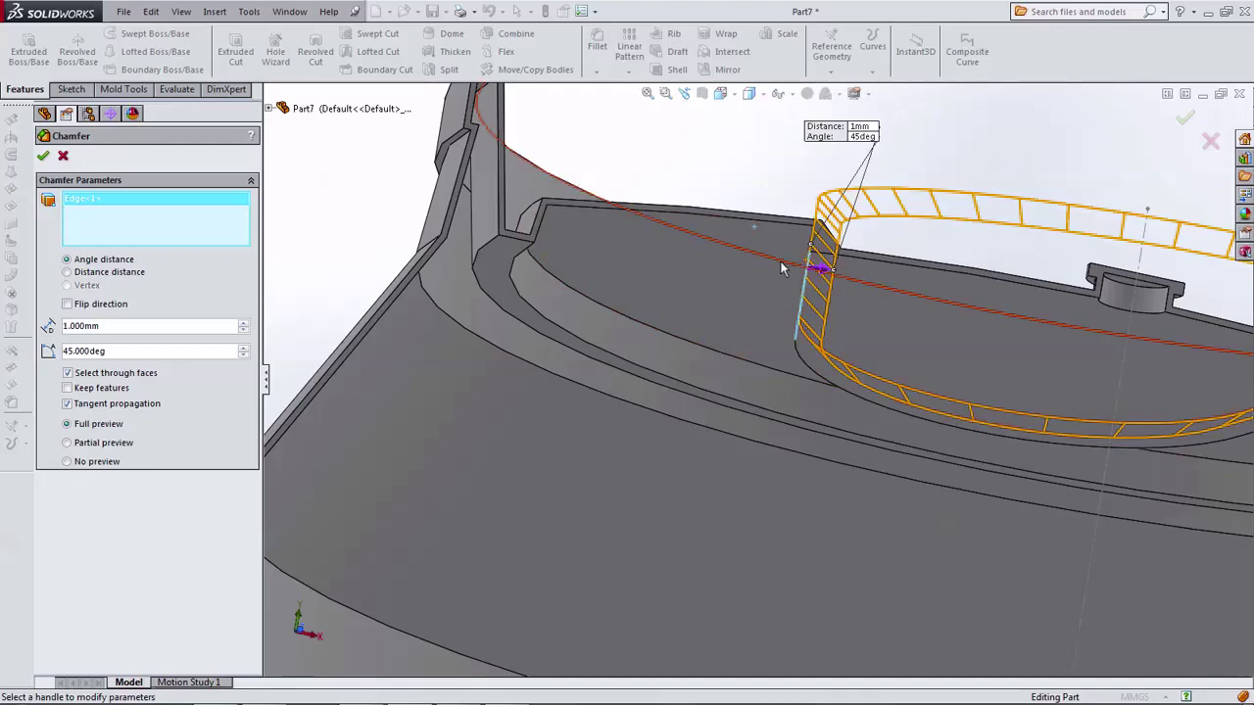
pyautogui.moveTo(780, 260); pyautogui.dragTo(725, 323, button='middle')
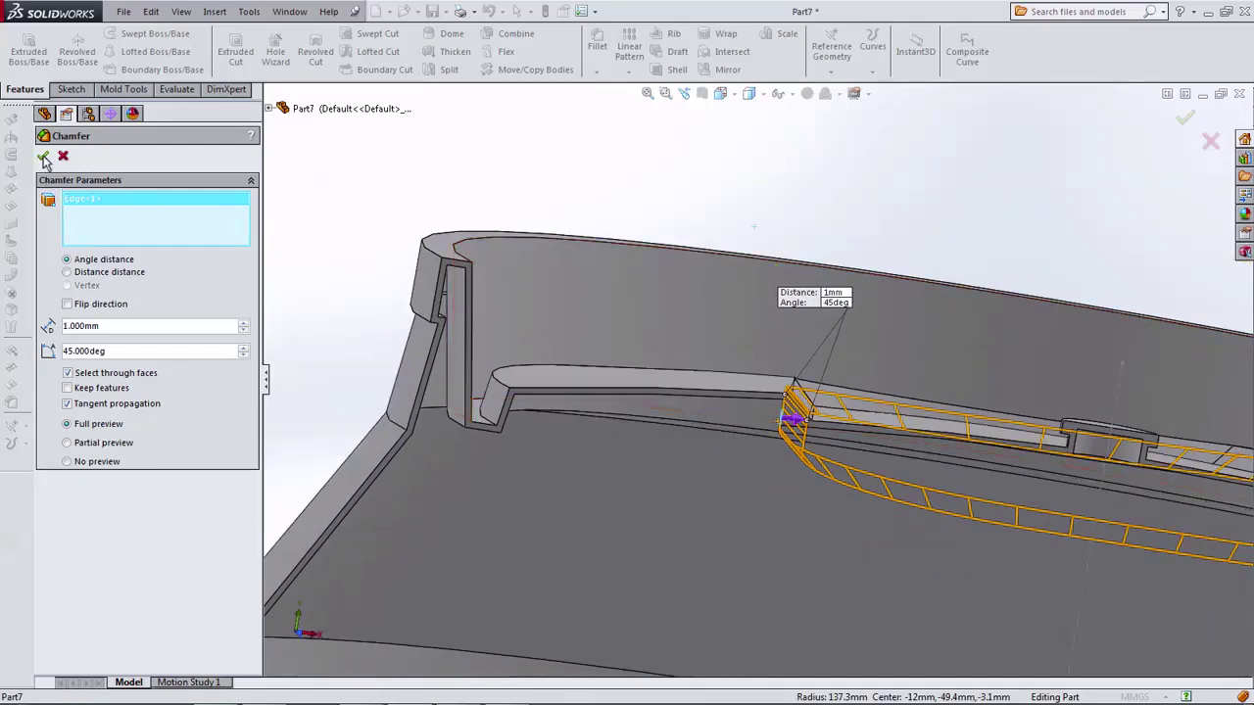
pyautogui.click(43, 158)
# Step: Turn off the section view so the whole uncut can is shown
pyautogui.scroll(-2, 851, 420)
pyautogui.scroll(-3, 801, 356)
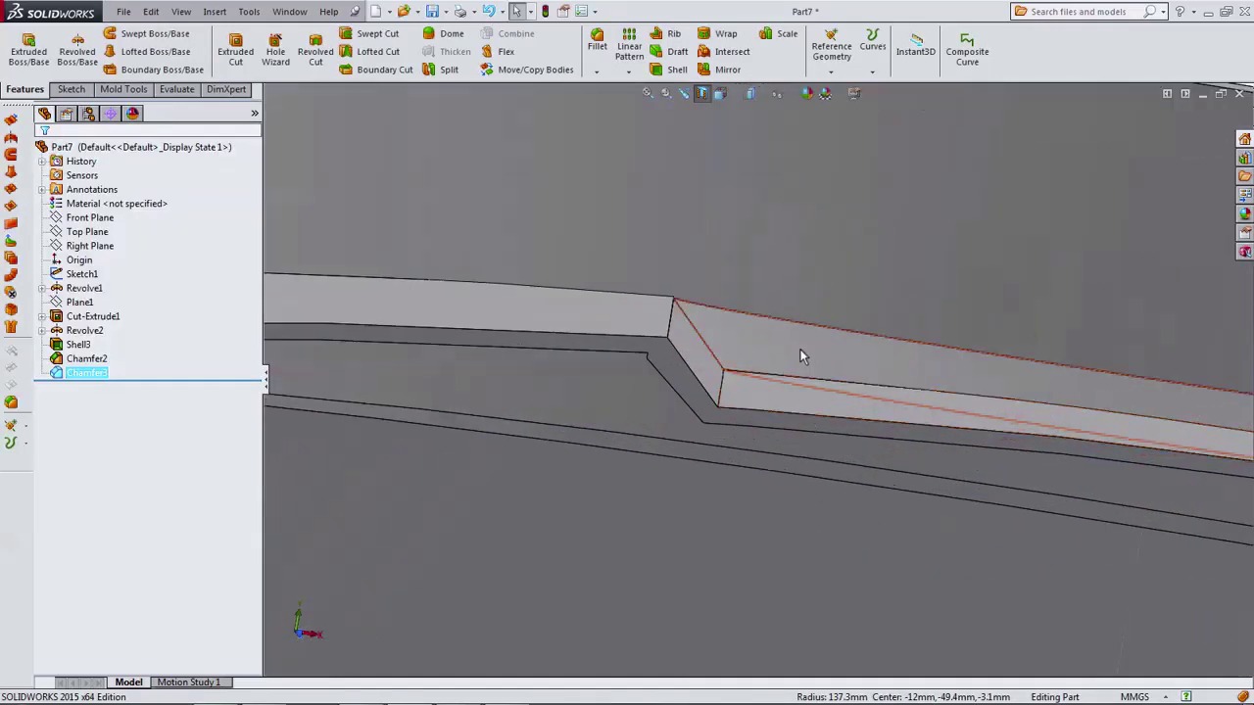
pyautogui.scroll(3, 805, 345)
pyautogui.scroll(-3, 800, 347)
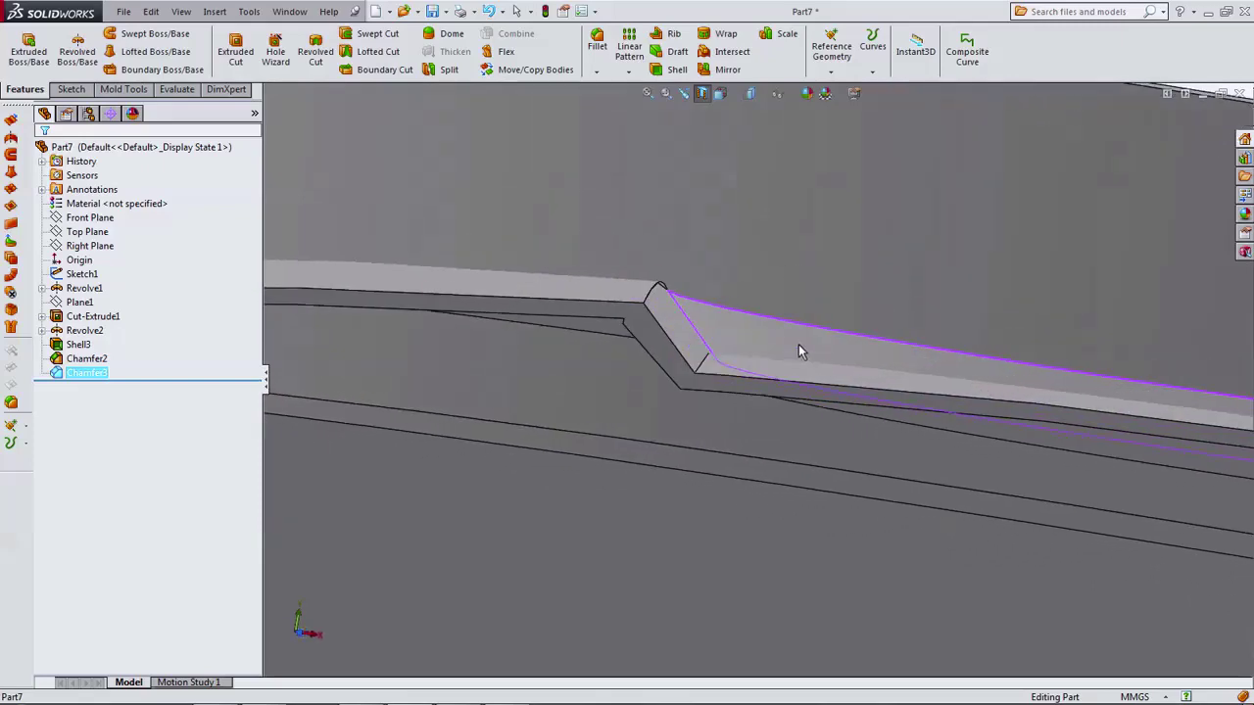
pyautogui.scroll(1, 798, 350)
pyautogui.scroll(2, 774, 351)
pyautogui.scroll(3, 750, 353)
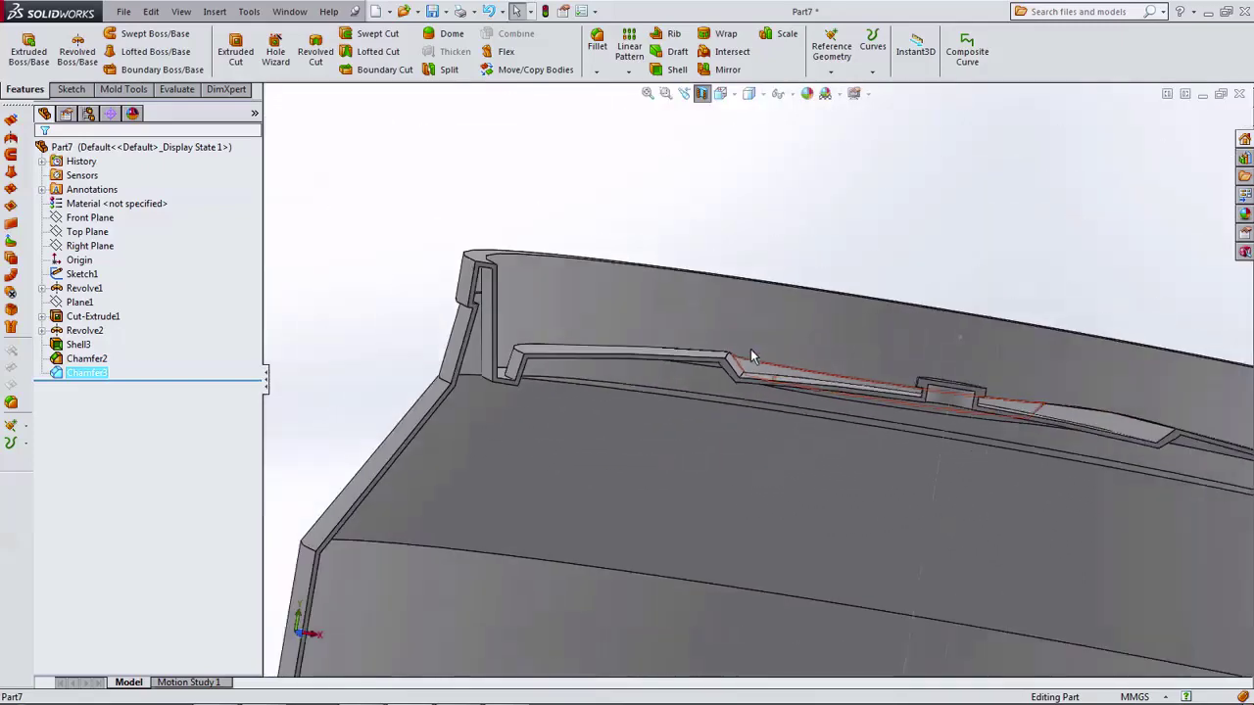
pyautogui.scroll(2, 755, 328)
pyautogui.moveTo(754, 326); pyautogui.dragTo(718, 304, button='middle')
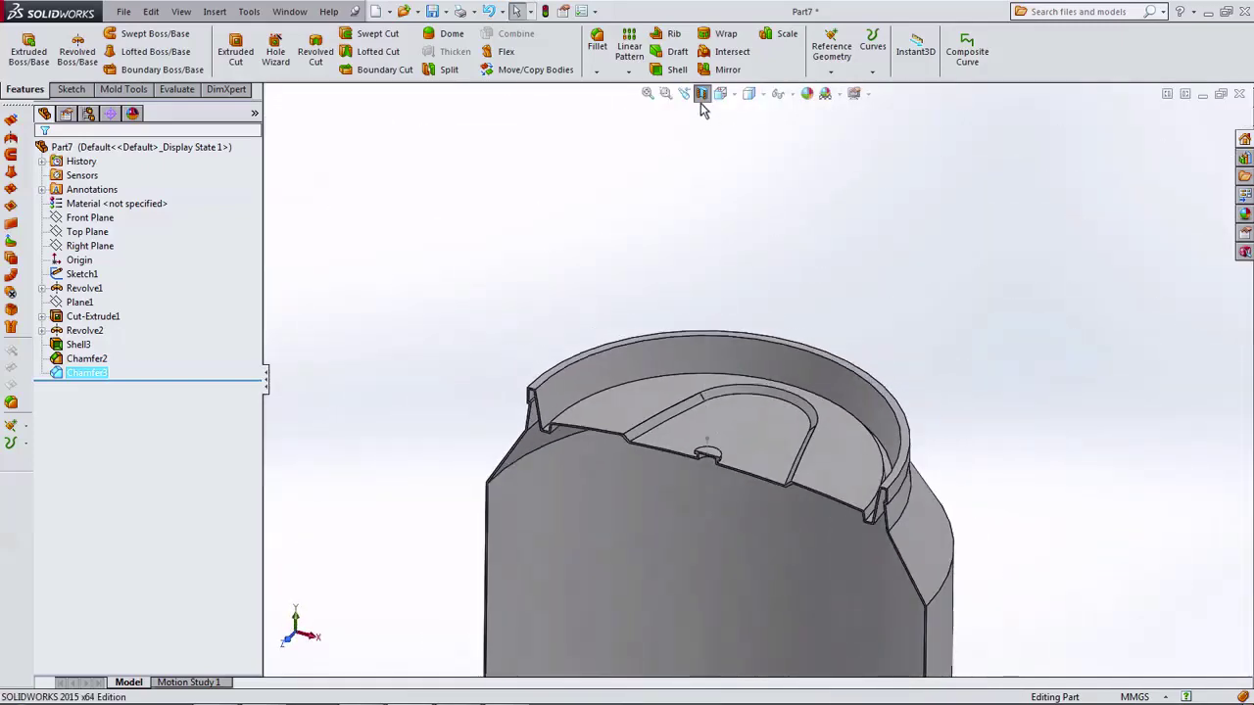
pyautogui.click(700, 101)
pyautogui.scroll(3, 699, 144)
pyautogui.moveTo(699, 144)
pyautogui.mouseDown(button='middle')
pyautogui.moveTo(607, 246)
pyautogui.moveTo(602, 173)
pyautogui.moveTo(591, 225)
pyautogui.moveTo(707, 343)
pyautogui.mouseUp(button='middle')
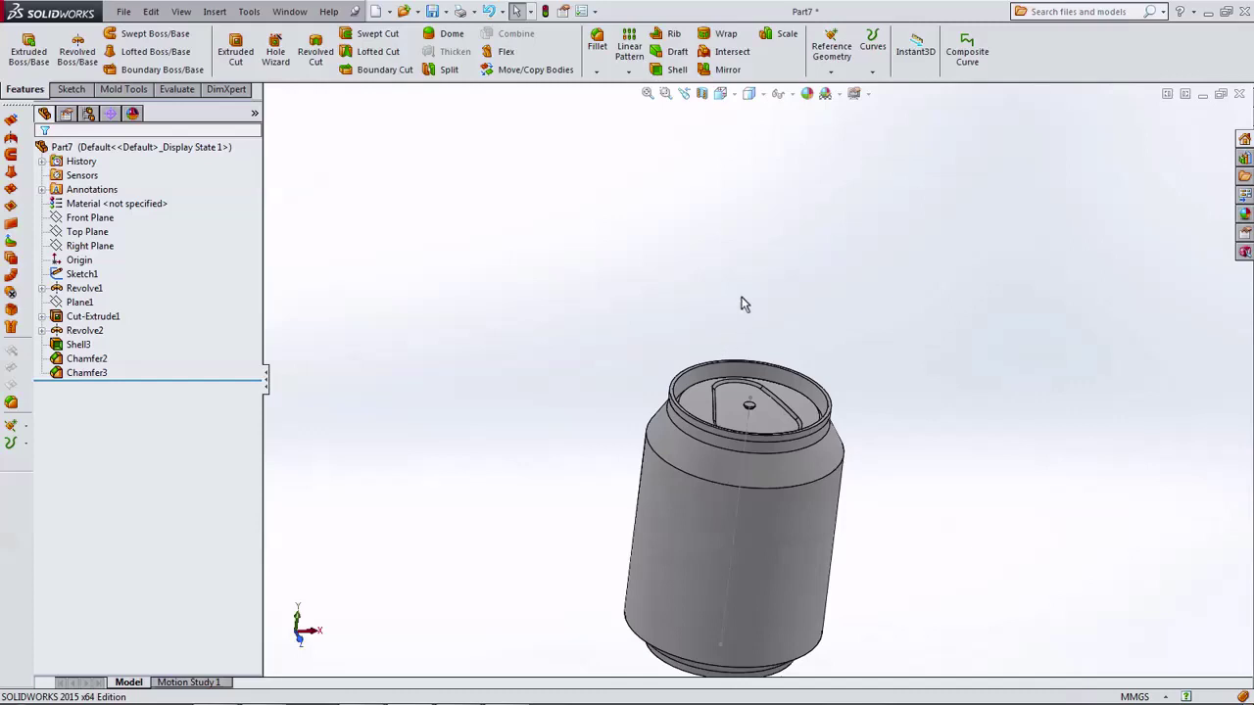
# Step: Round the can's neck edge with a 10 mm fillet (Fillet1) in front view
pyautogui.moveTo(724, 304); pyautogui.dragTo(657, 280, button='middle')
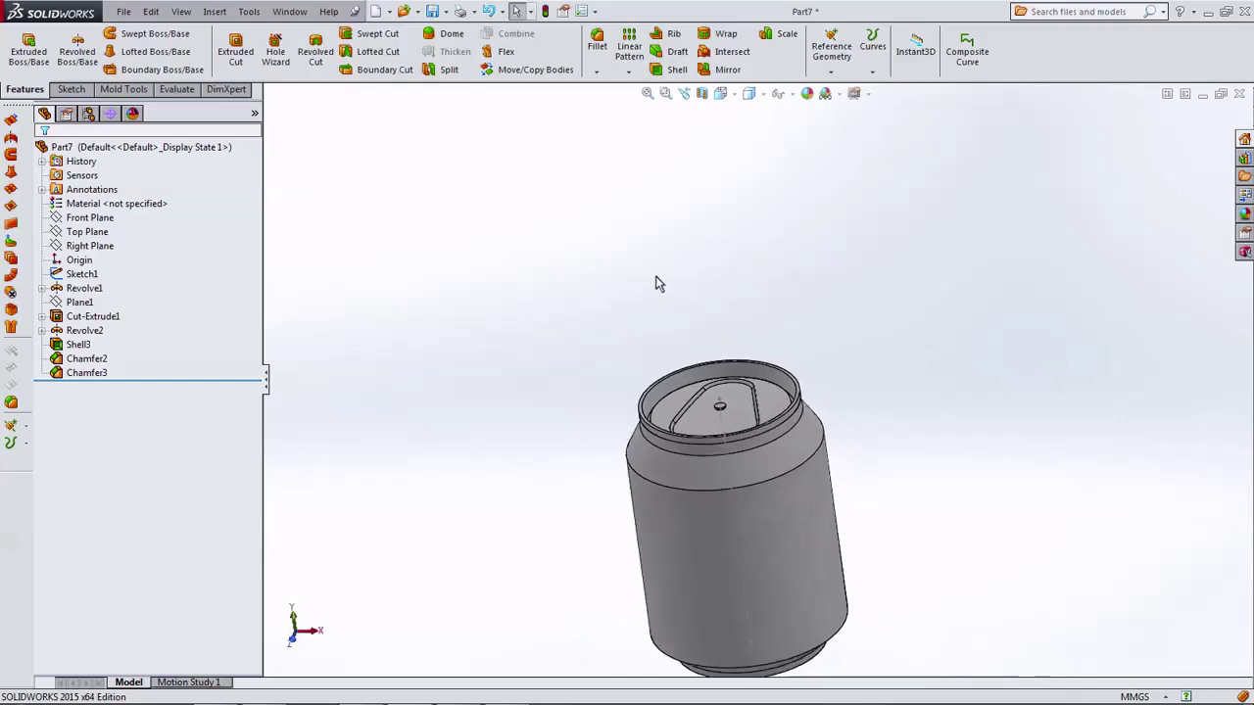
pyautogui.click(597, 41)
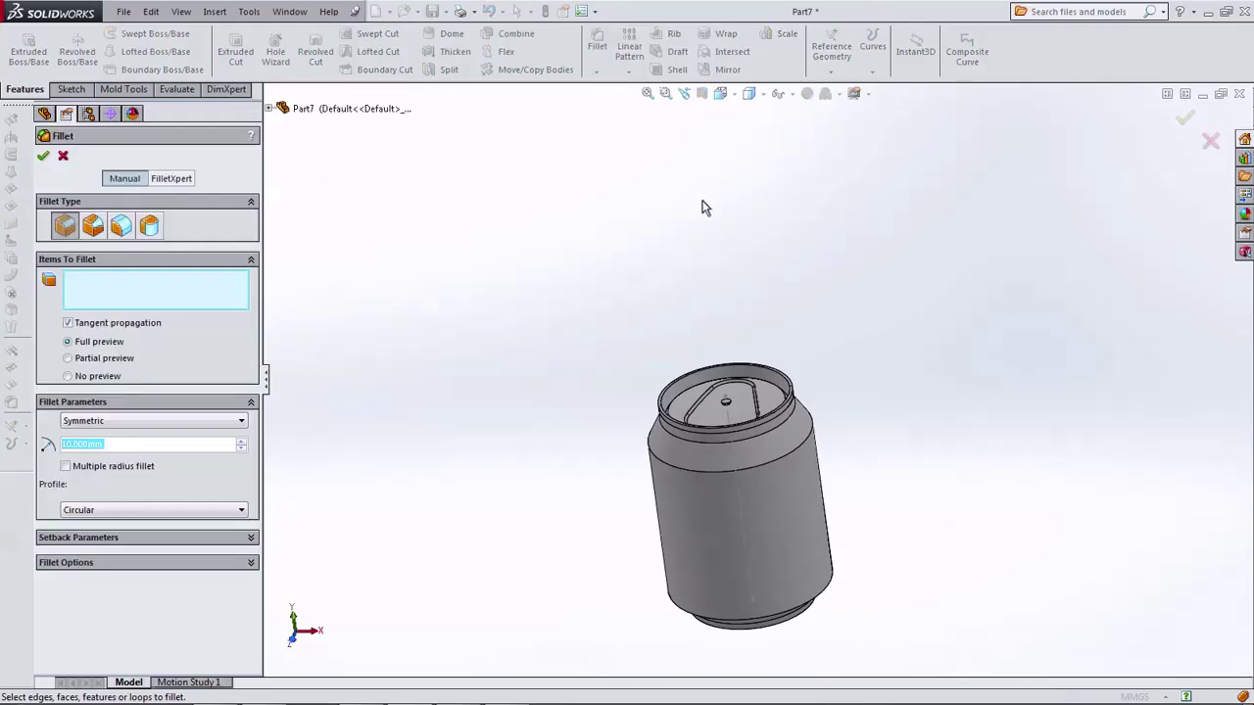
pyautogui.click(720, 93)
pyautogui.click(720, 118)
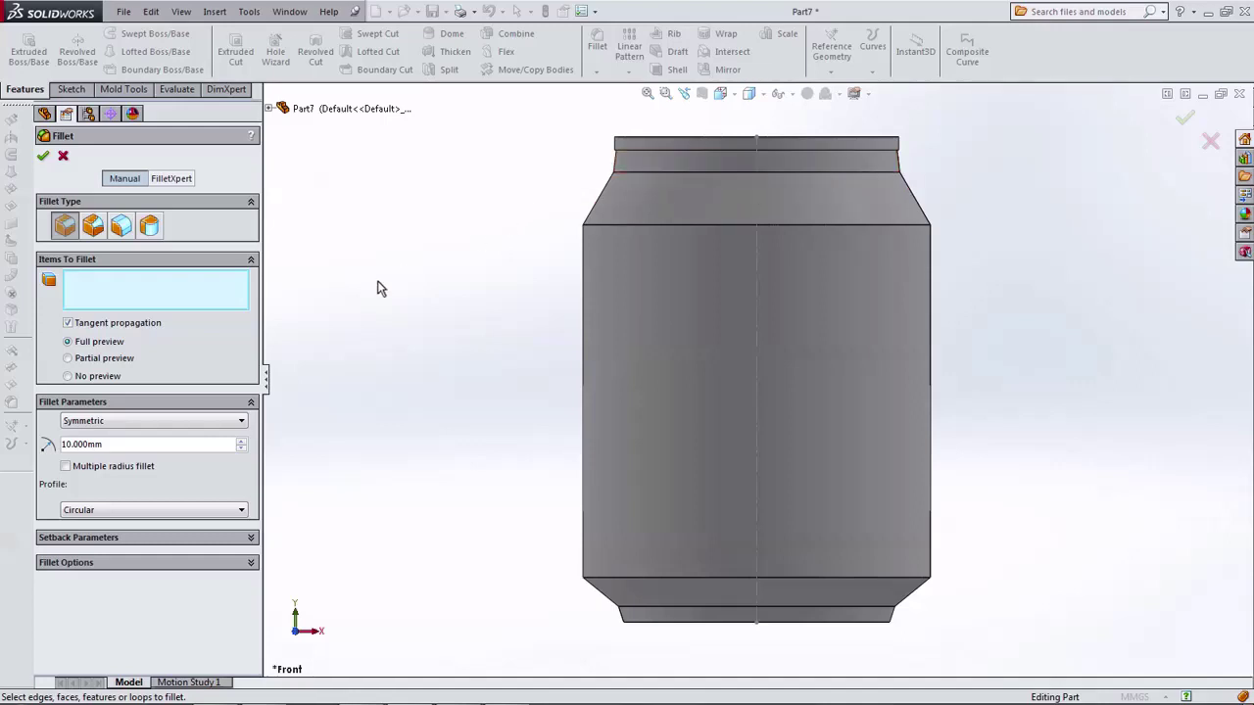
pyautogui.click(640, 174)
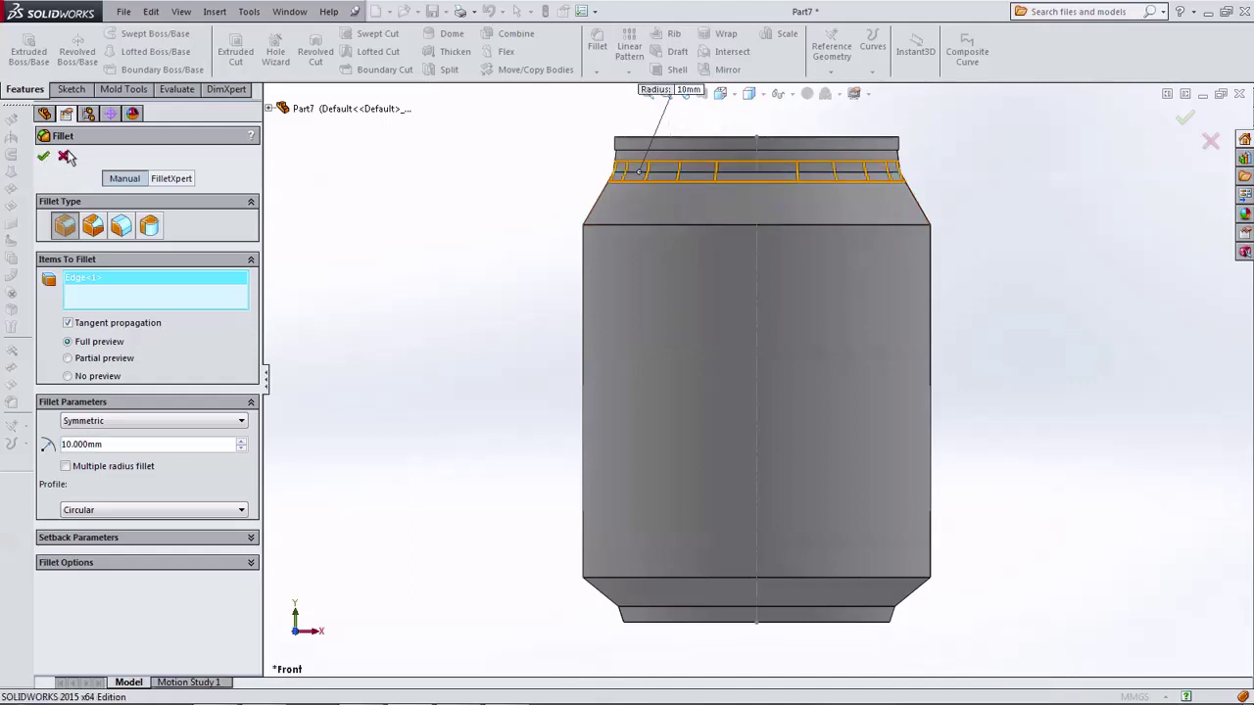
pyautogui.press('Return')
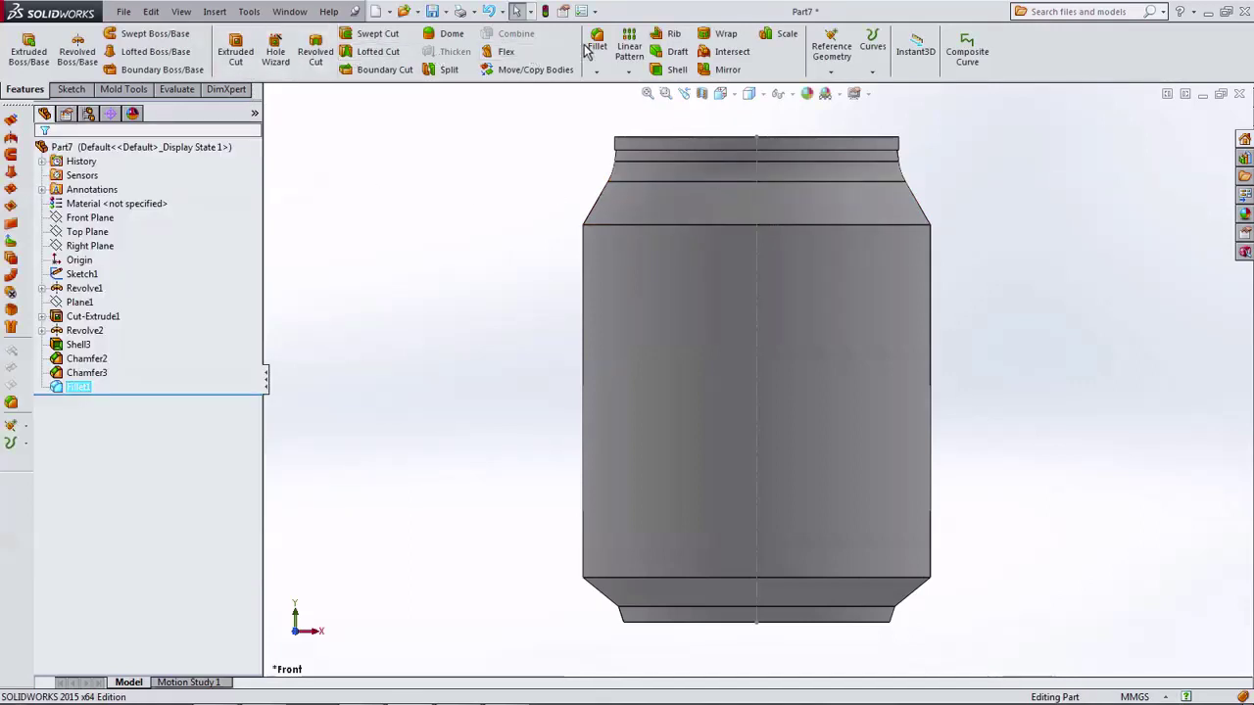
# Step: Fillet the upper and lower body-shoulder edges at 3 mm radius (Fillet2)
pyautogui.click(588, 49)
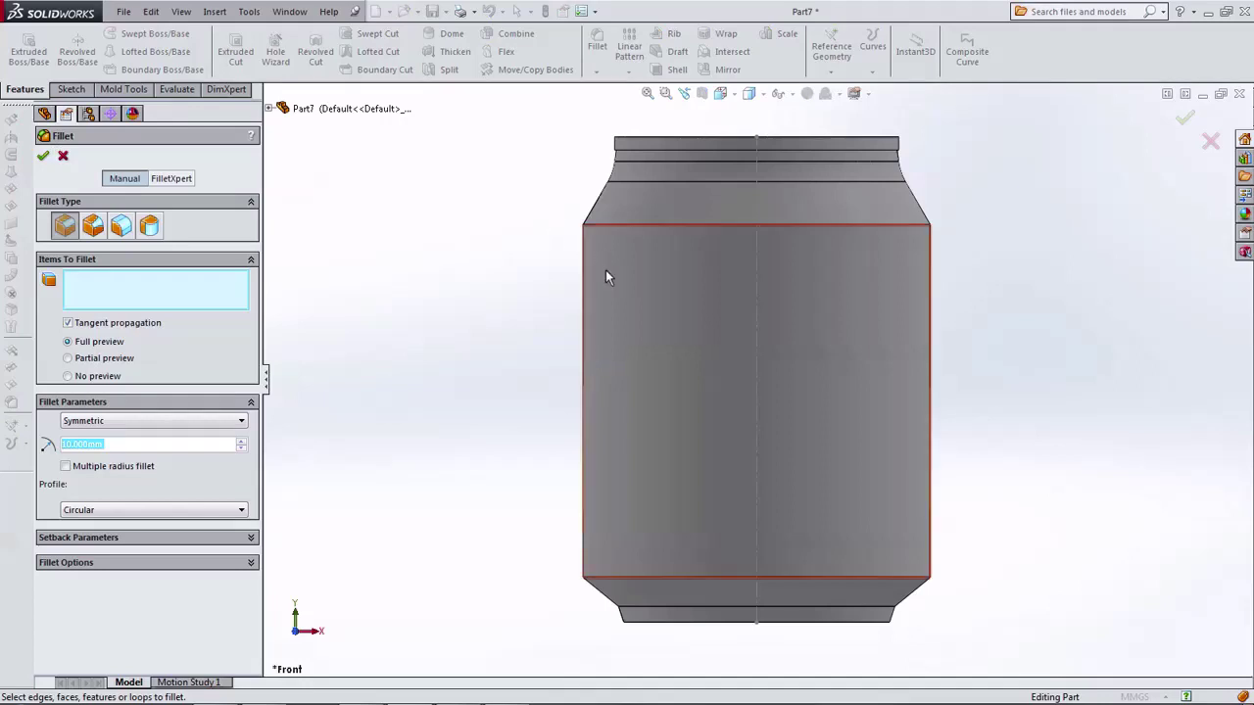
pyautogui.write('3')
pyautogui.press('Return')
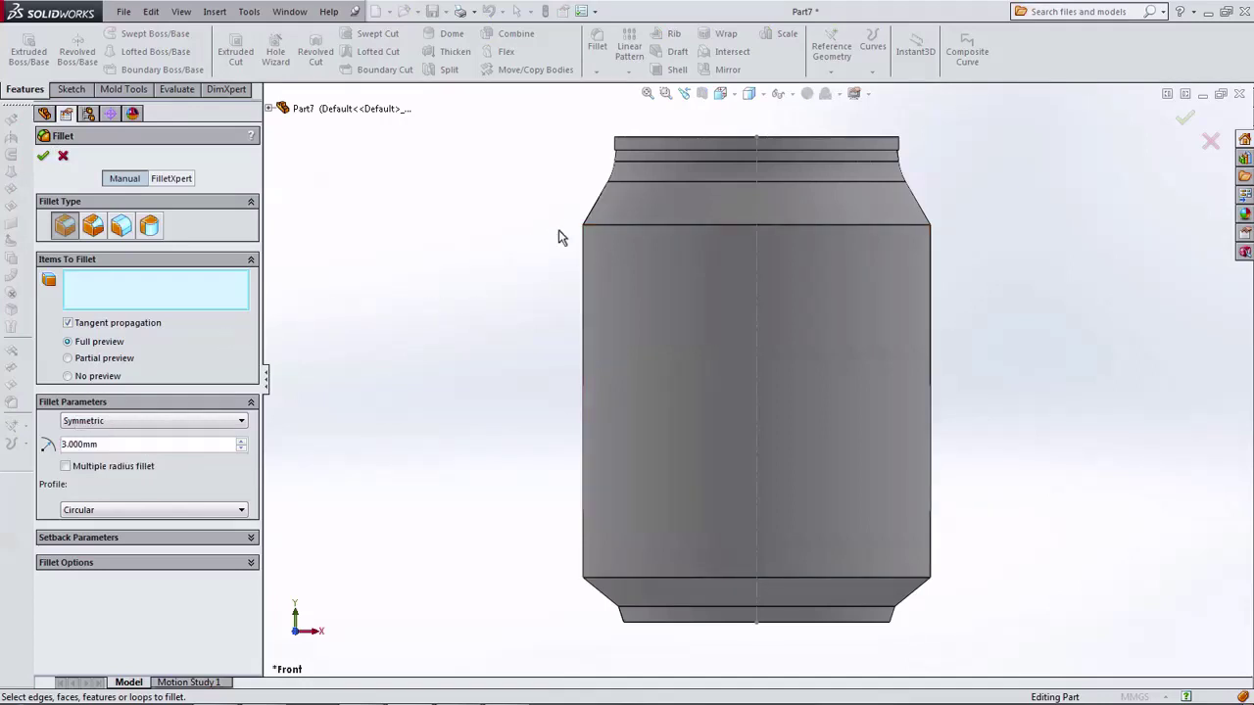
pyautogui.click(595, 224)
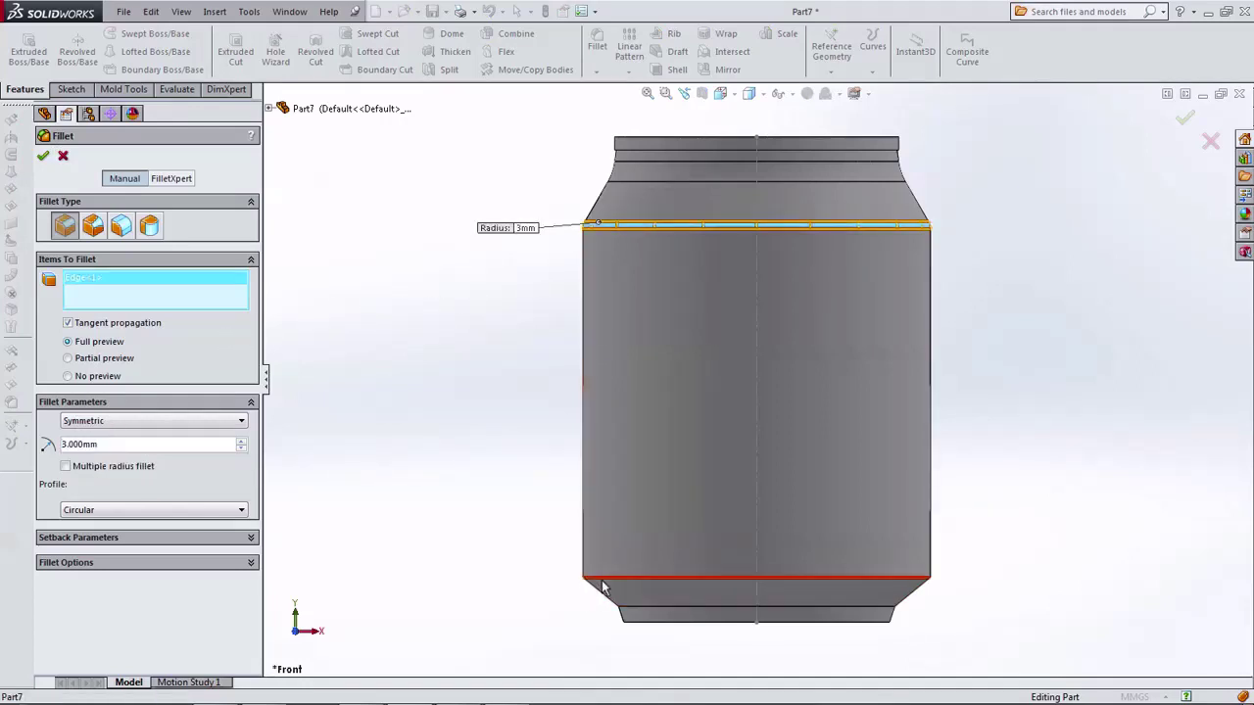
pyautogui.click(602, 585)
pyautogui.click(43, 156)
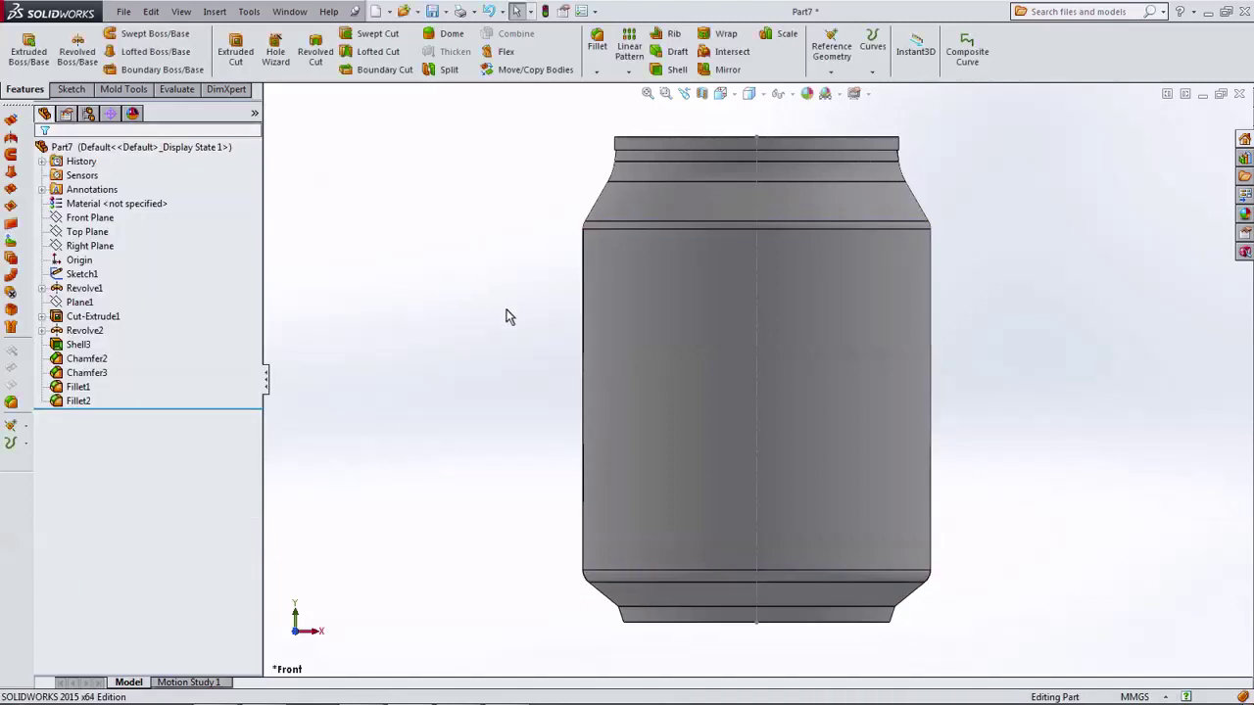
# Step: Fillet the correct bottom edge of the can at 5 mm radius
pyautogui.click(598, 47)
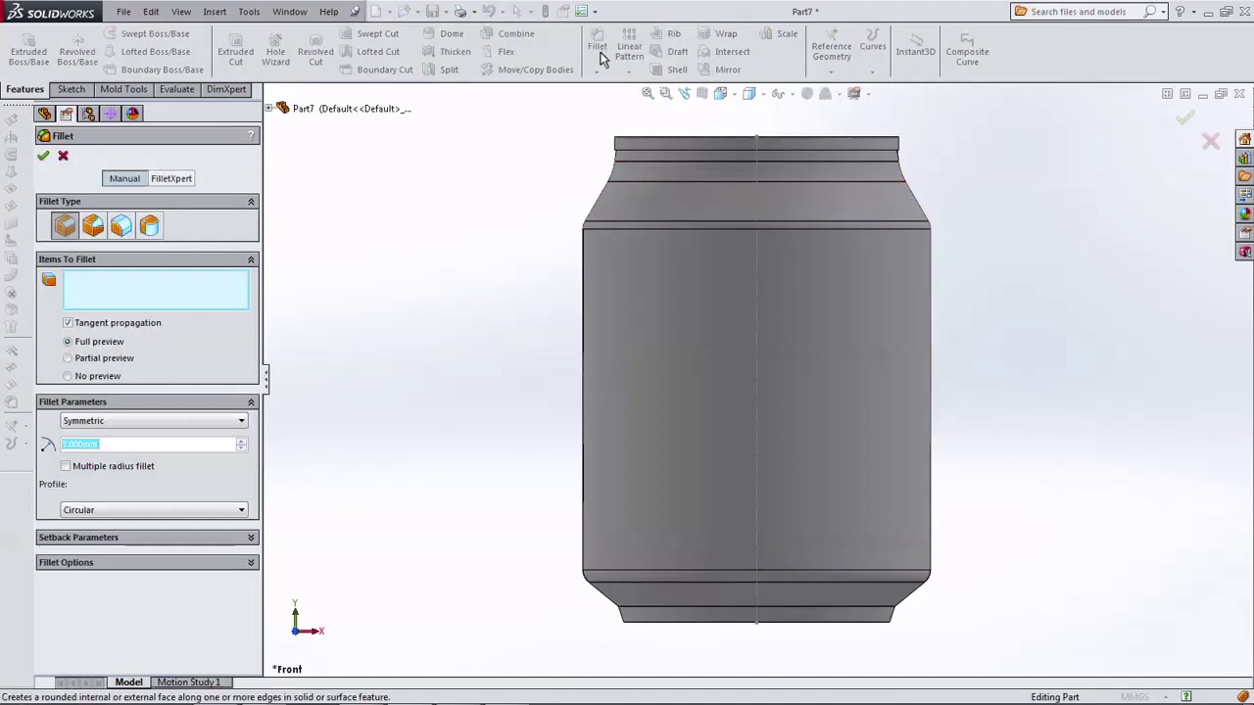
pyautogui.write('5')
pyautogui.press('Return')
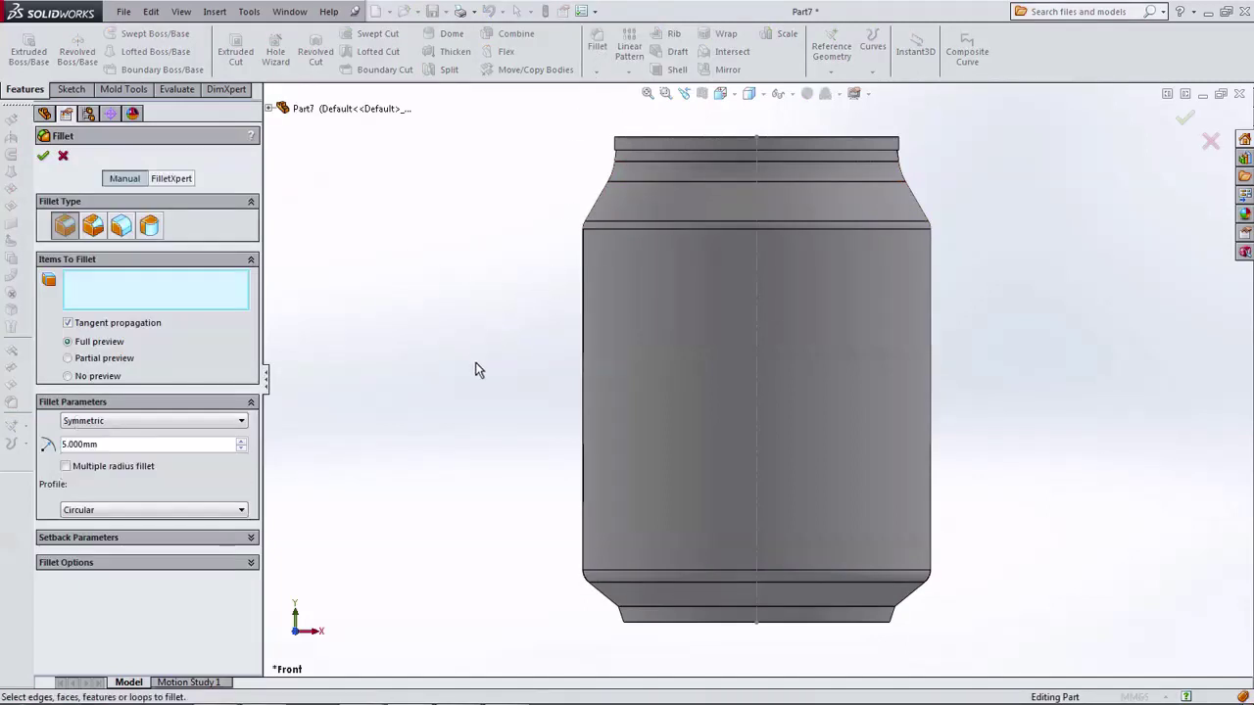
pyautogui.click(617, 606)
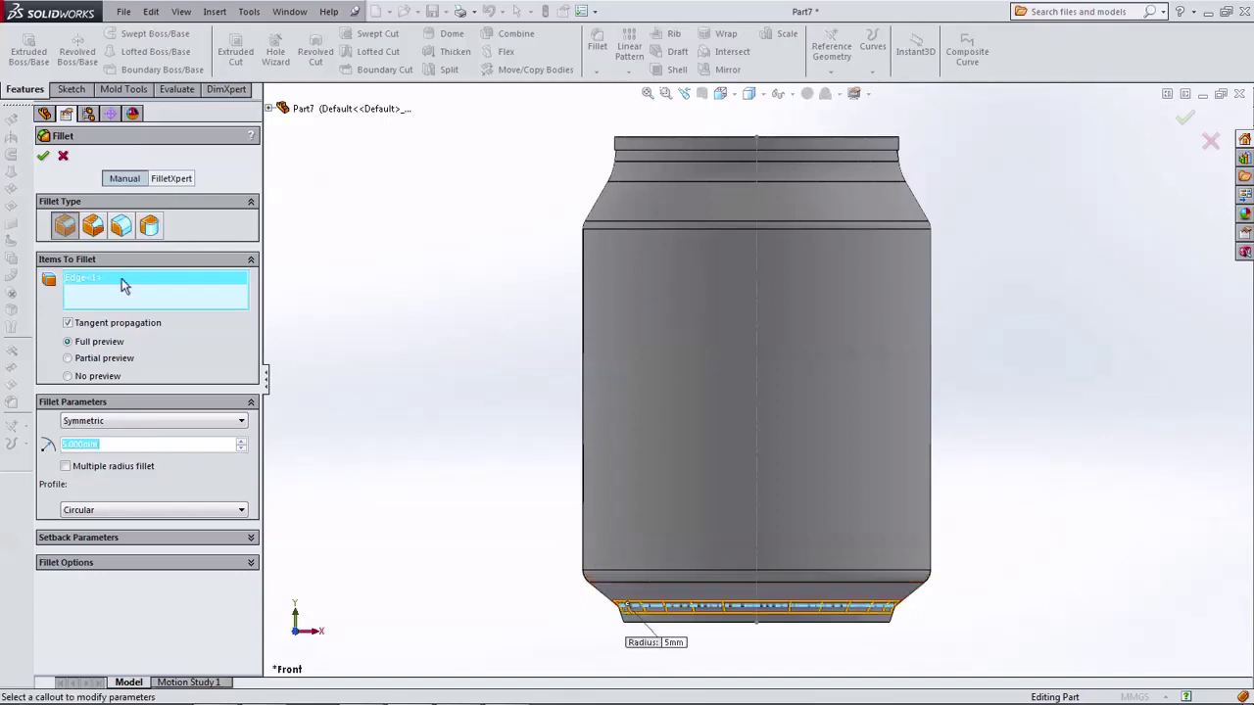
pyautogui.click(655, 609)
pyautogui.scroll(-5, 655, 613)
pyautogui.click(613, 529)
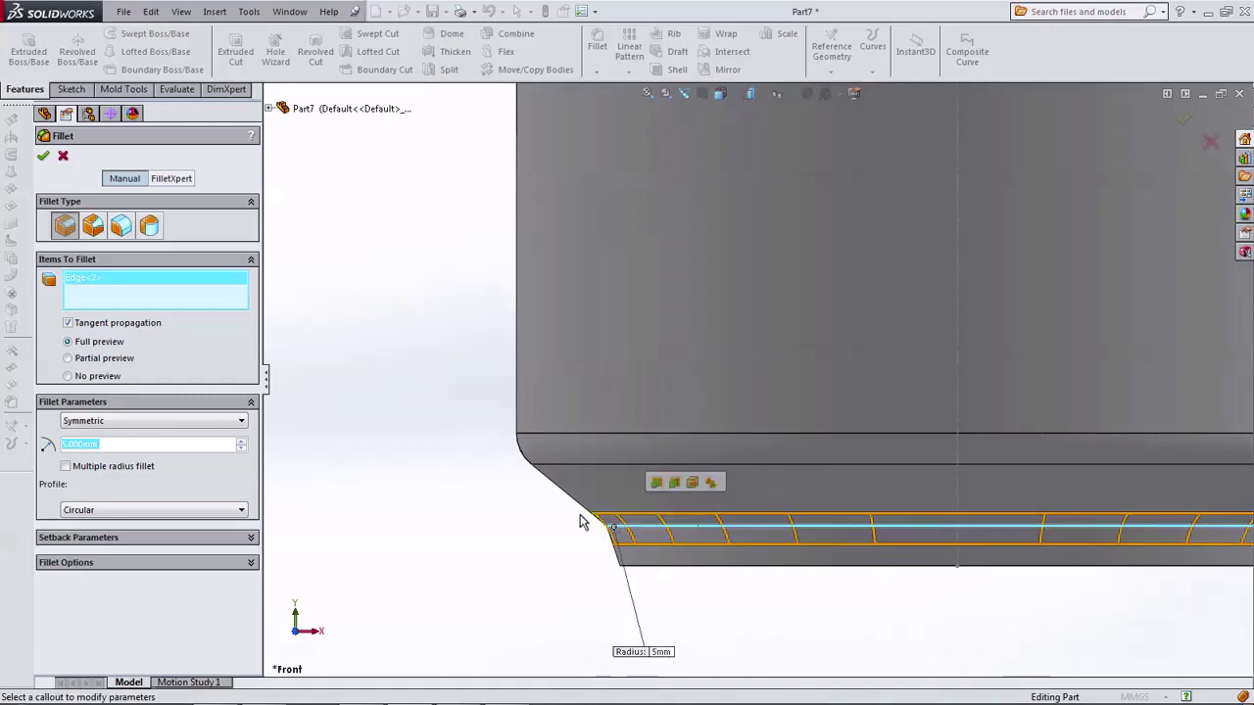
pyautogui.click(44, 160)
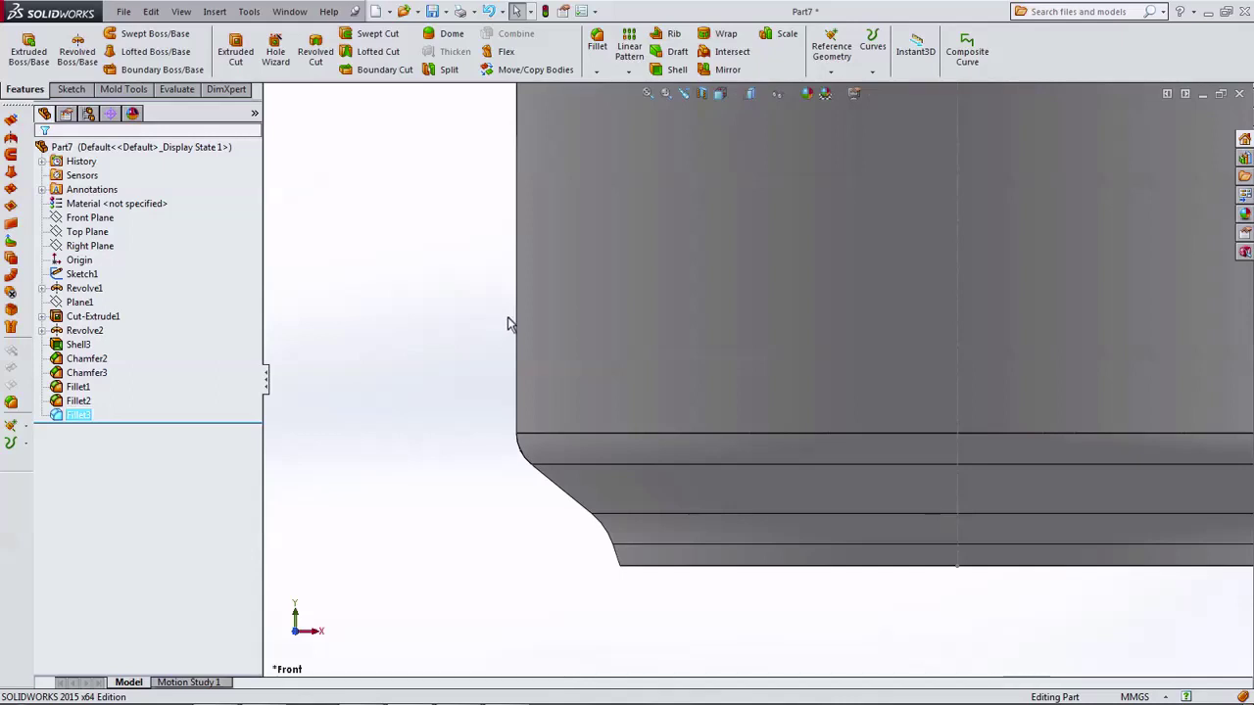
# Step: Round the inner bottom ring edge with a 1 mm fillet
pyautogui.moveTo(507, 324); pyautogui.dragTo(487, 215, button='middle')
pyautogui.click(597, 44)
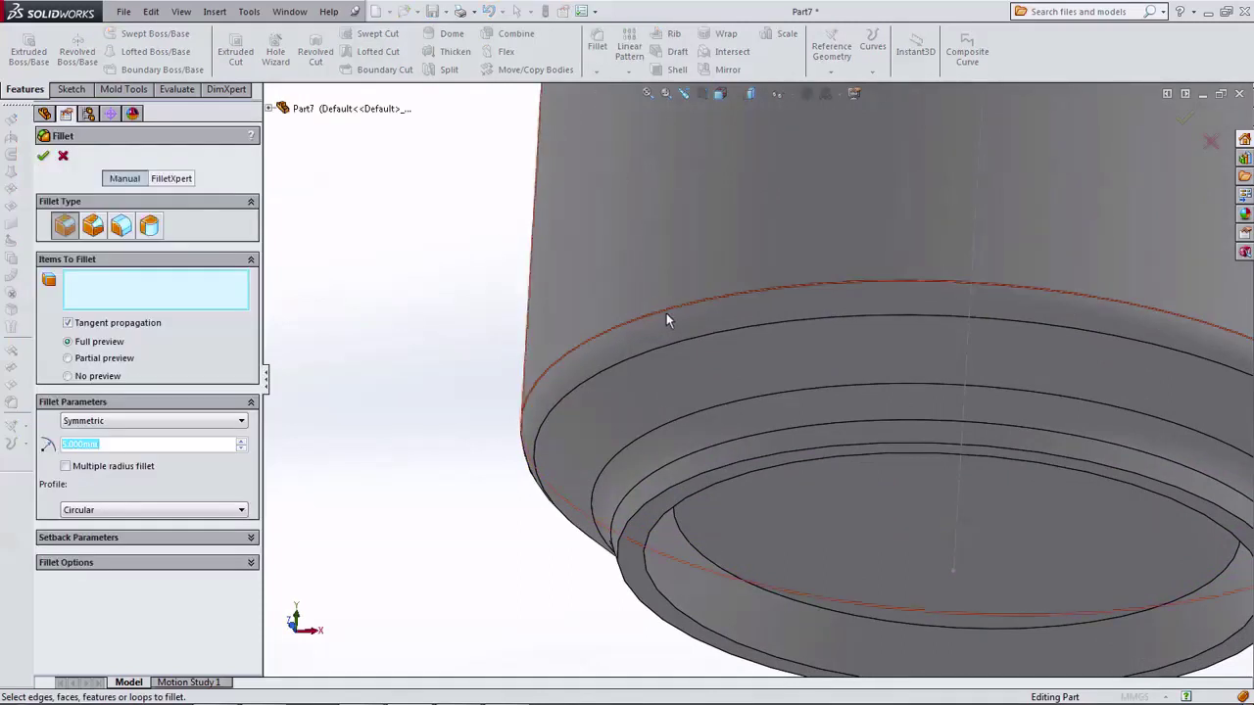
pyautogui.write('1')
pyautogui.press('Return')
pyautogui.click(695, 553)
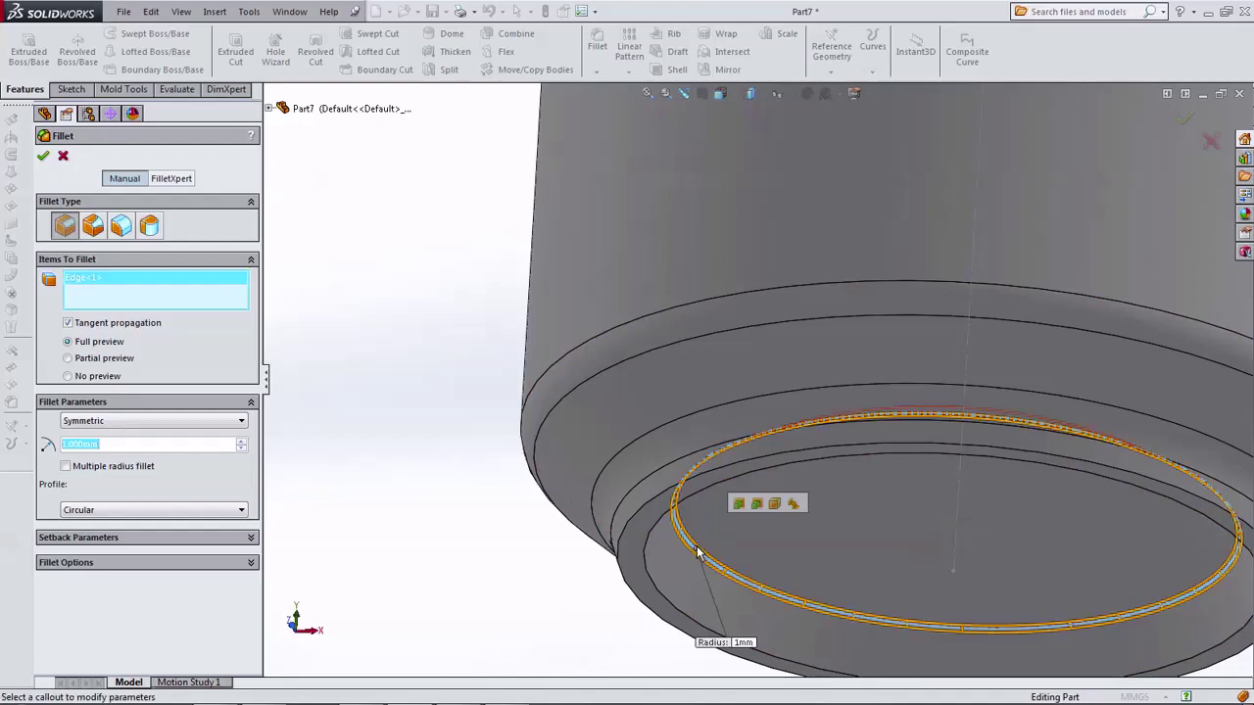
pyautogui.click(43, 157)
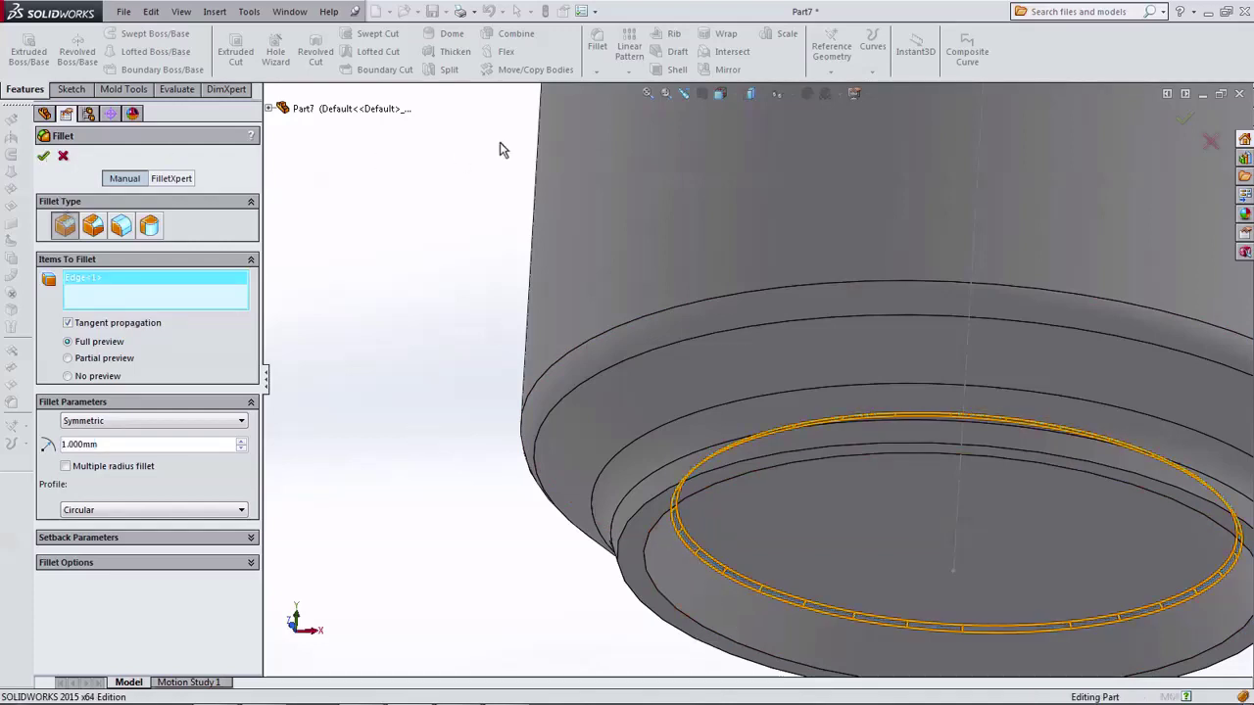
# Step: Fillet two more ring edges at the can's base with a 0.5 mm radius (Fillet5)
pyautogui.click(596, 44)
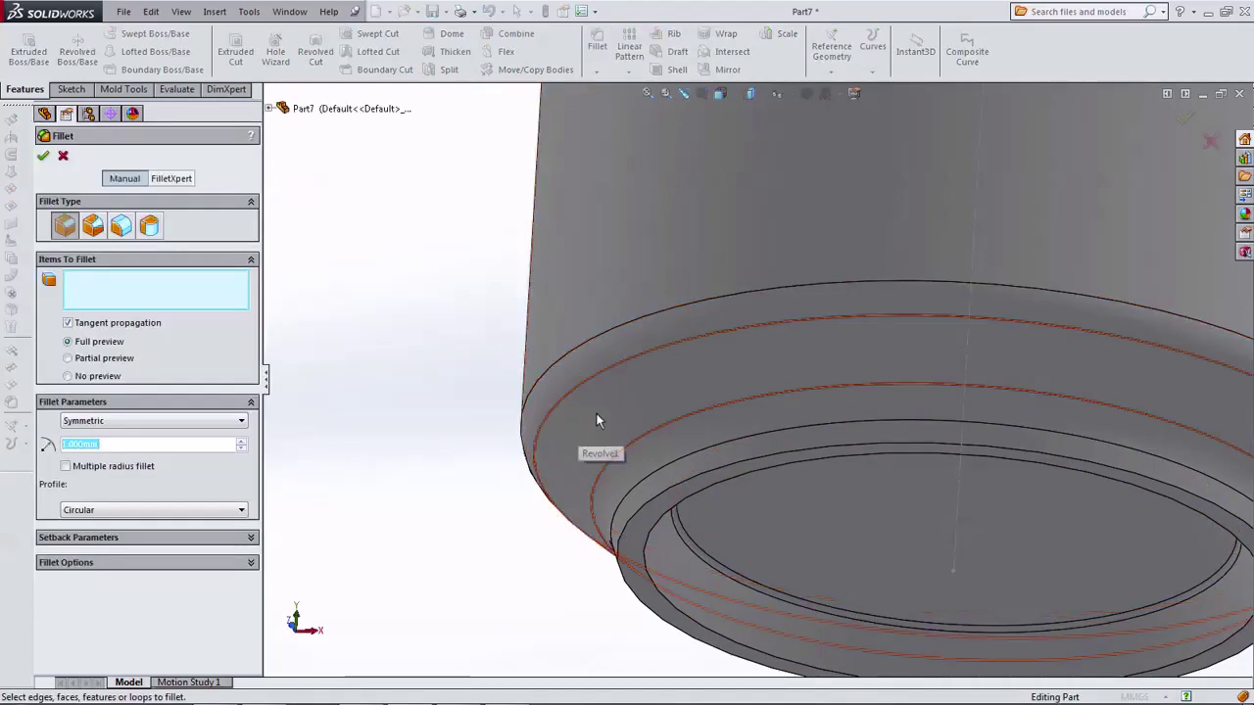
pyautogui.write('1')
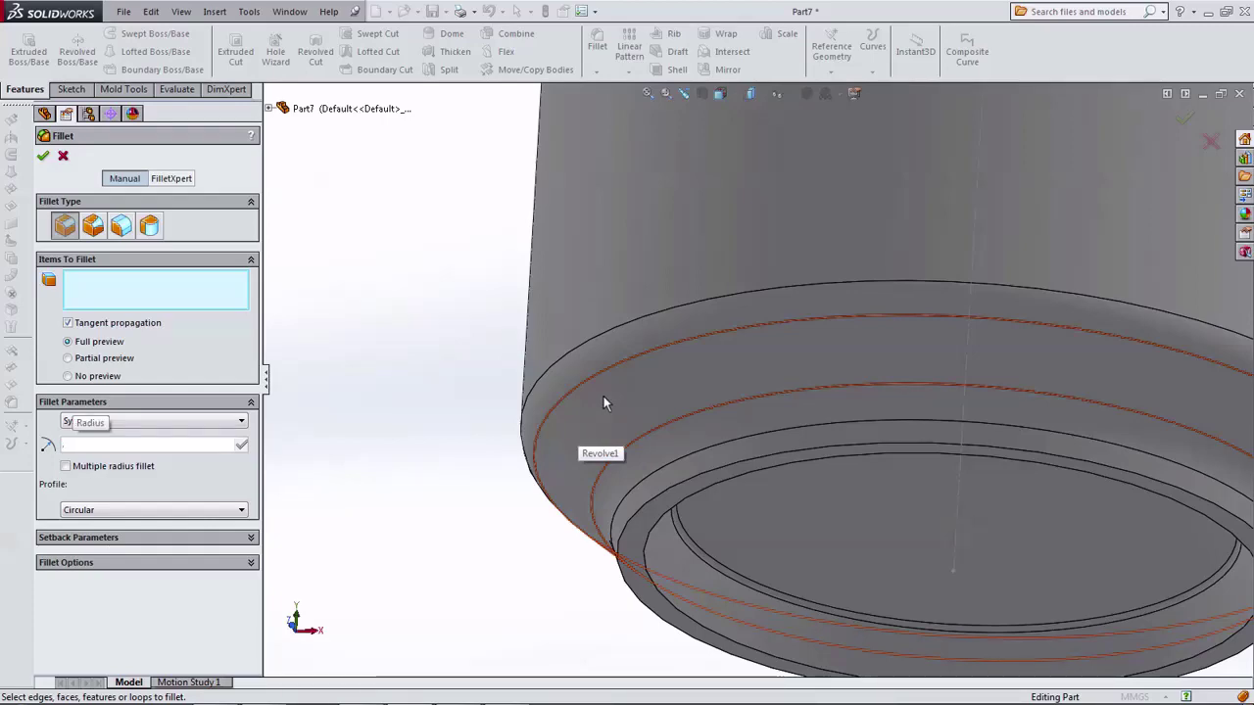
pyautogui.write('0.500mm')
pyautogui.click(696, 481)
pyautogui.moveTo(696, 481)
pyautogui.mouseDown(button='middle')
pyautogui.moveTo(645, 456)
pyautogui.moveTo(690, 480)
pyautogui.mouseUp(button='middle')
pyautogui.click(685, 480)
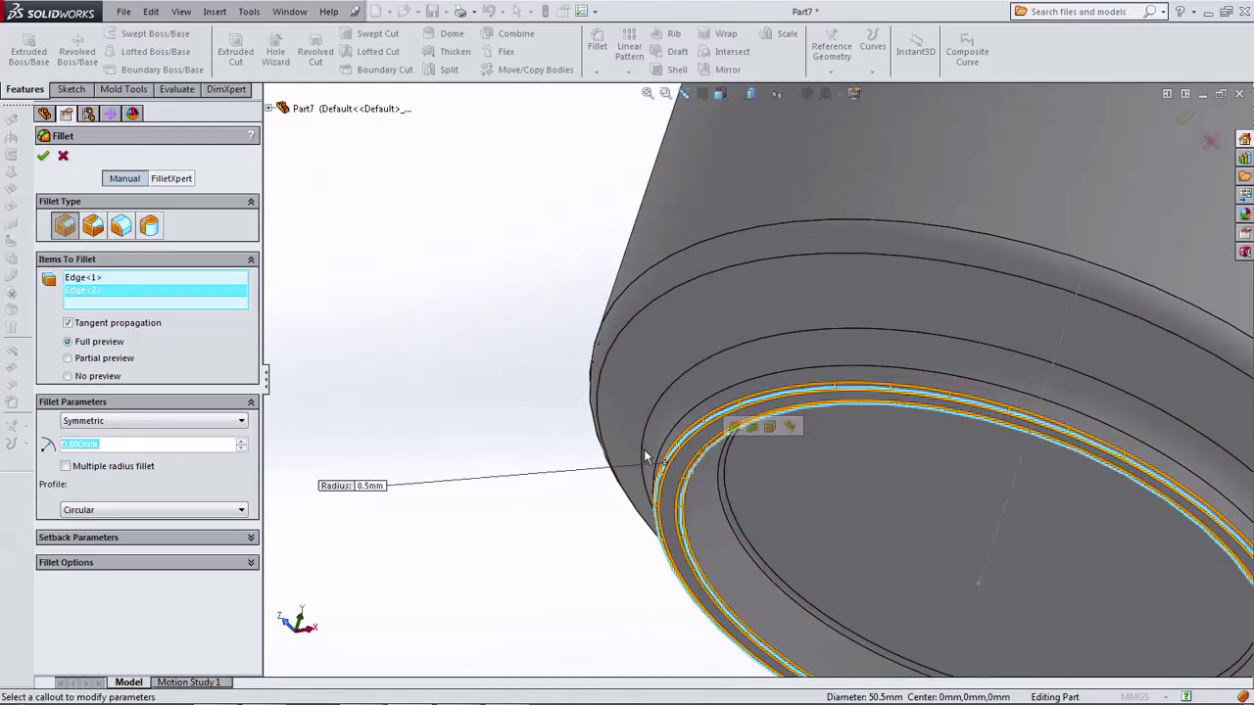
pyautogui.scroll(3, 383, 323)
pyautogui.click(43, 156)
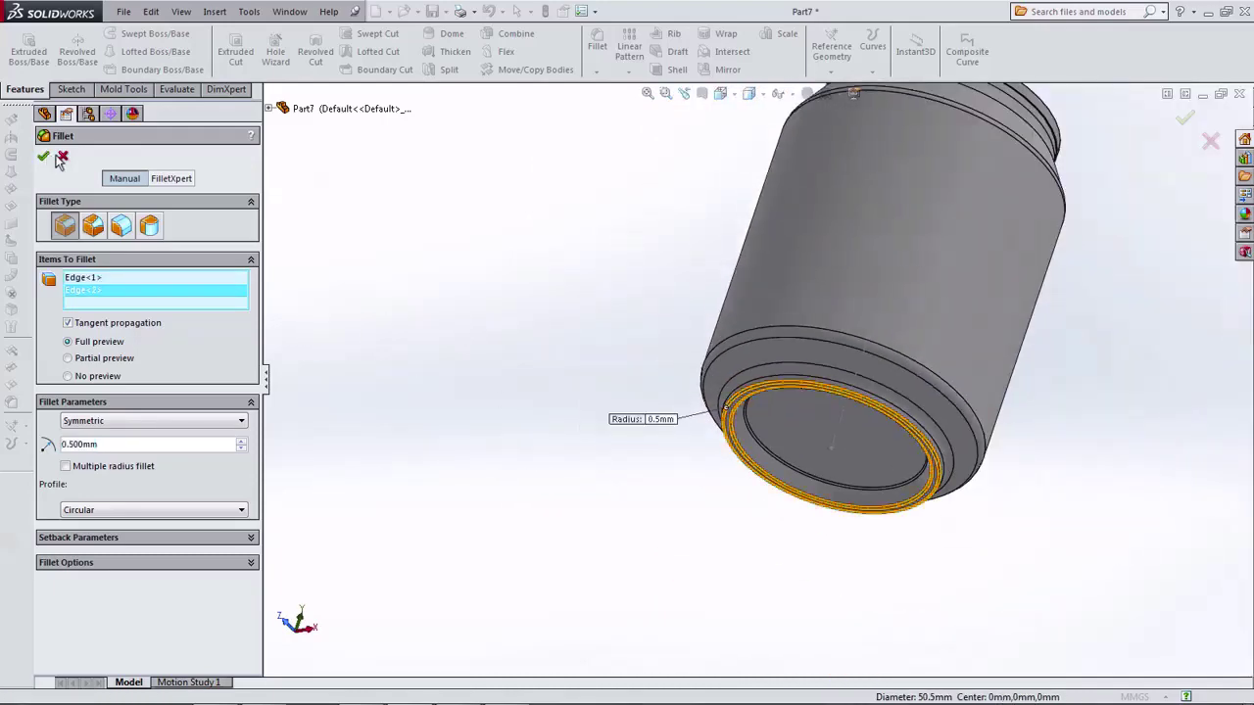
pyautogui.moveTo(503, 205); pyautogui.dragTo(711, 304, button='middle')
# Step: Round the two outer top rim edges with a 0.2 mm fillet
pyautogui.scroll(-3, 783, 187)
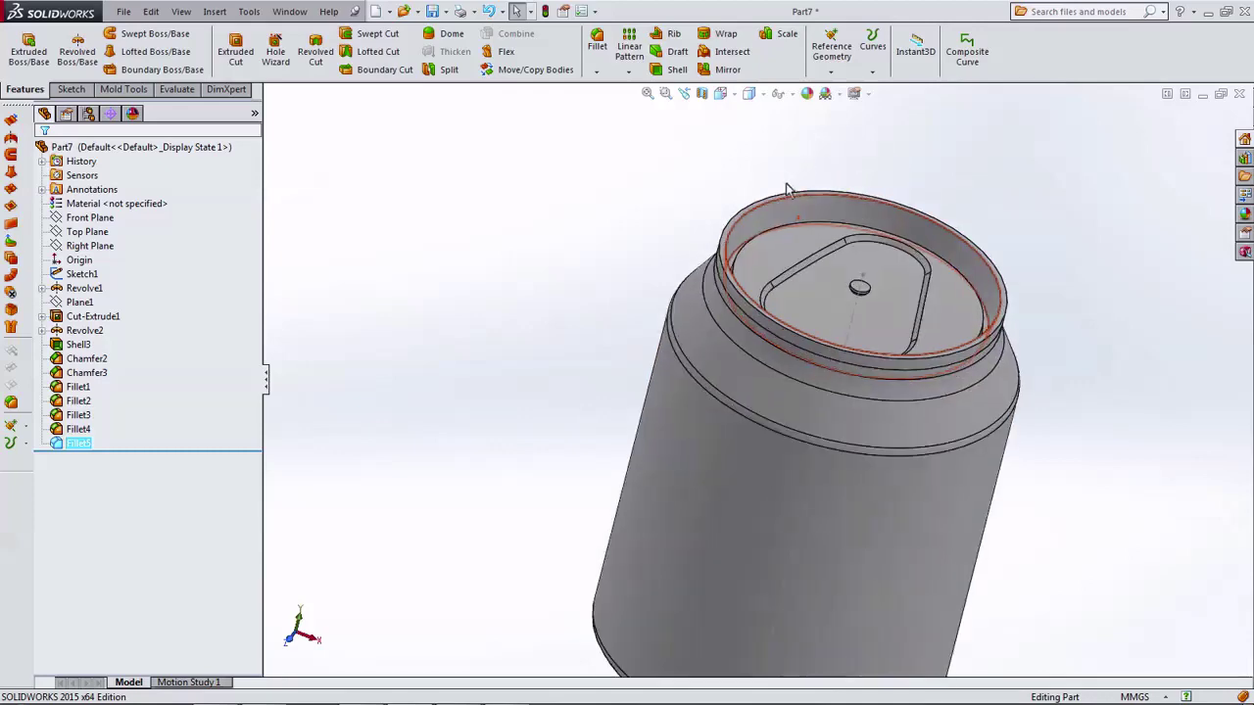
pyautogui.scroll(-3, 750, 248)
pyautogui.click(594, 49)
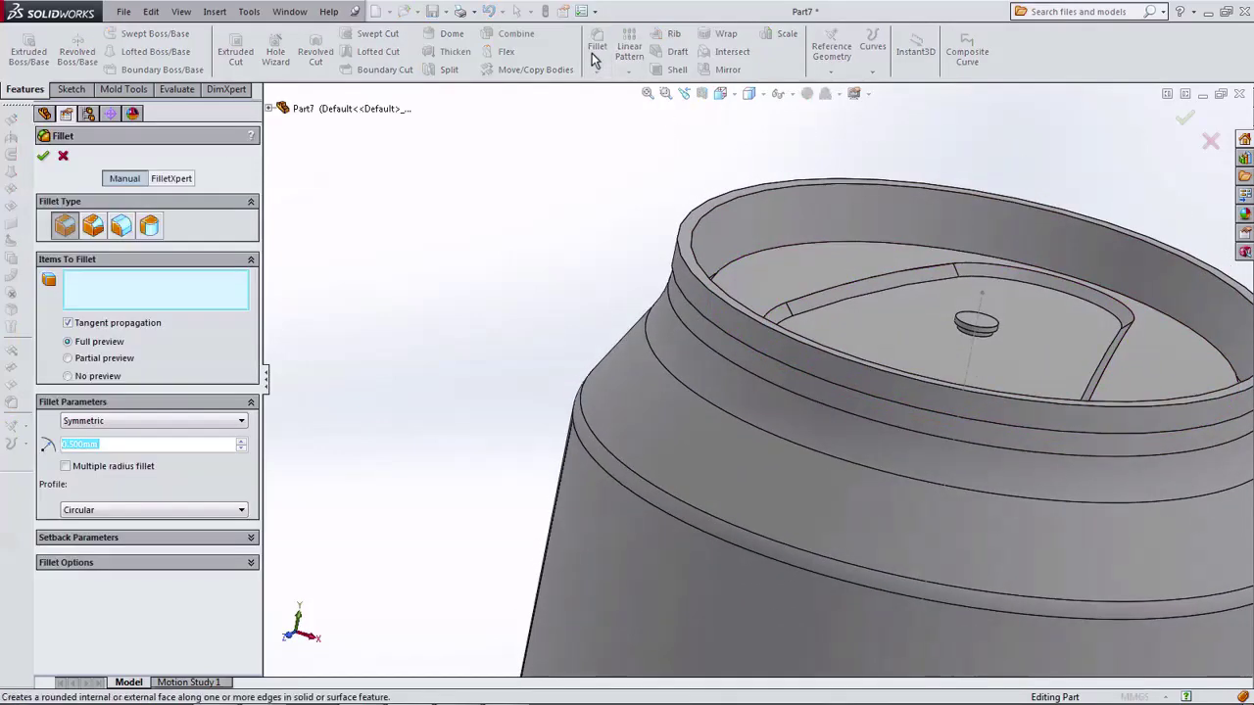
pyautogui.write('0.2')
pyautogui.press('Return')
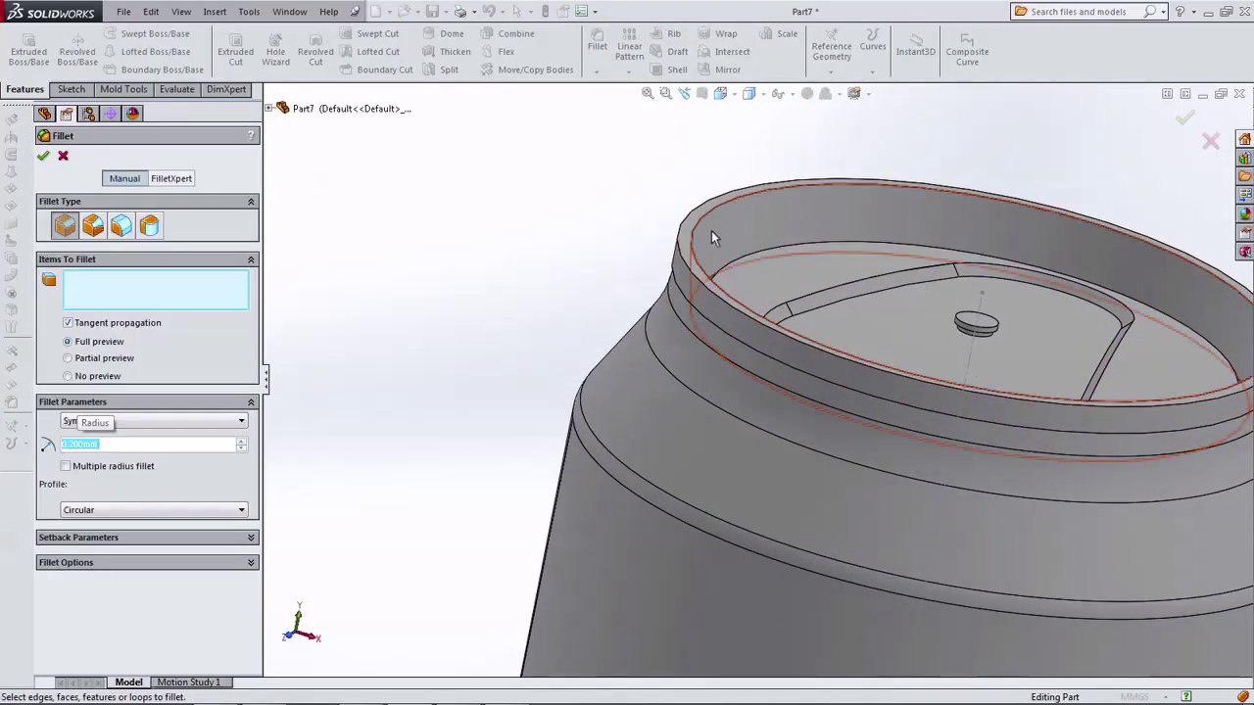
pyautogui.click(698, 222)
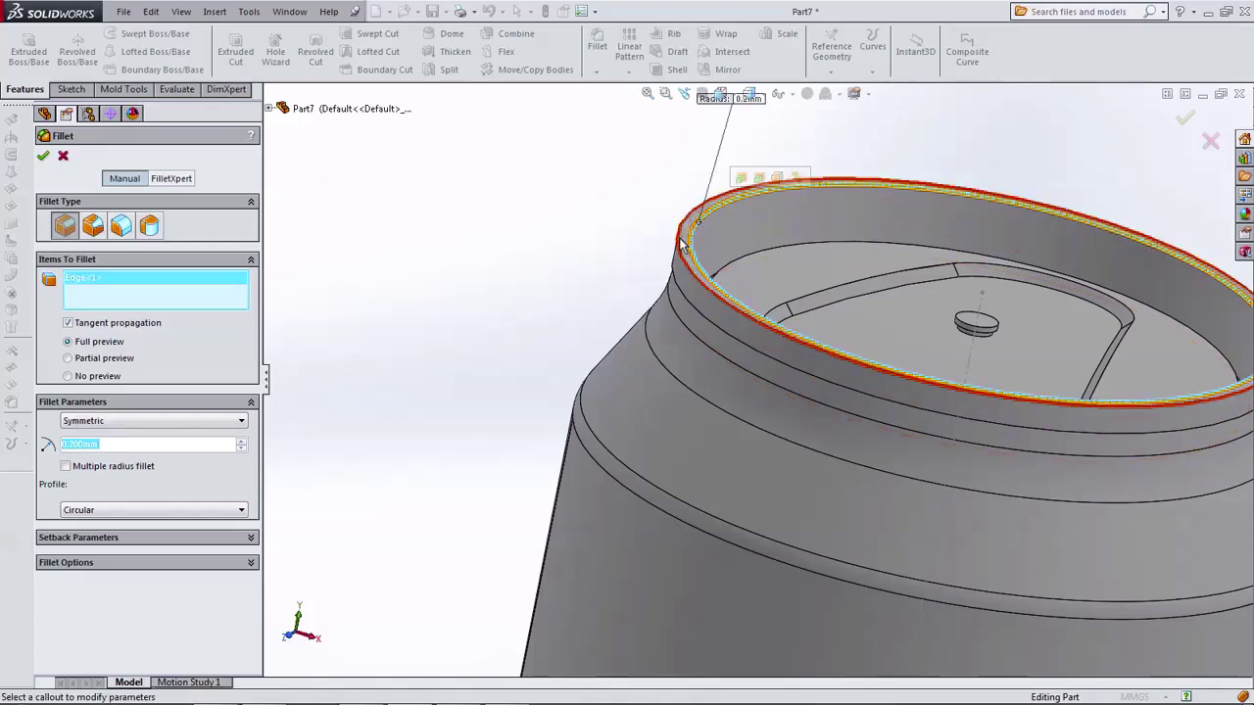
pyautogui.scroll(-3, 682, 194)
pyautogui.press('Down')
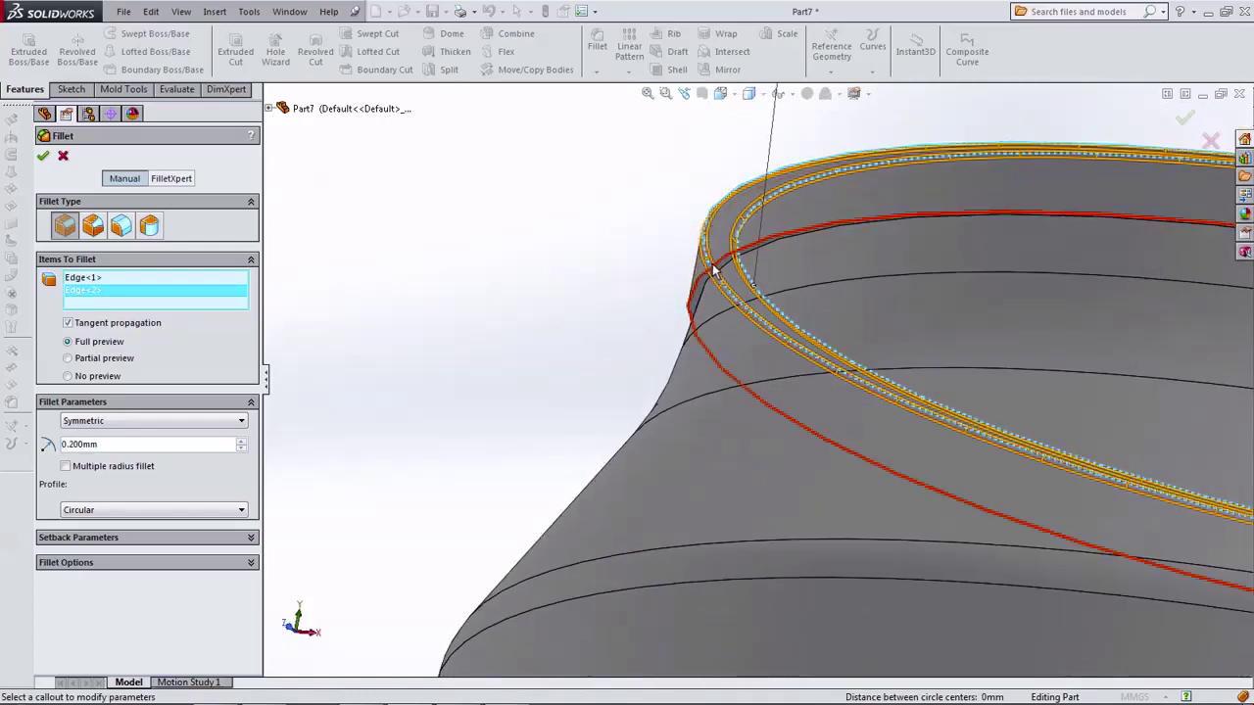
pyautogui.click(716, 271)
pyautogui.click(44, 157)
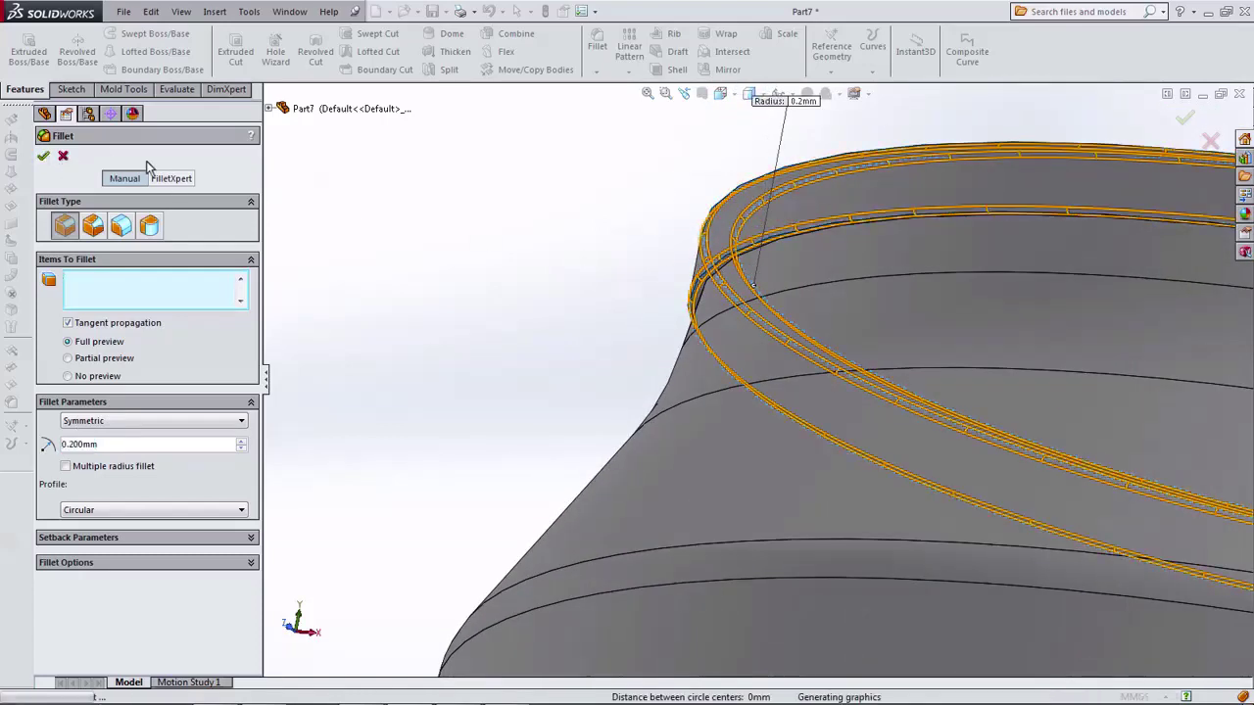
# Step: Round the two inner rim edges inside the open top with a 0.5 mm fillet
pyautogui.moveTo(499, 183)
pyautogui.mouseDown(button='middle')
pyautogui.moveTo(513, 281)
pyautogui.moveTo(596, 257)
pyautogui.moveTo(602, 280)
pyautogui.moveTo(627, 229)
pyautogui.mouseUp(button='middle')
pyautogui.click(597, 44)
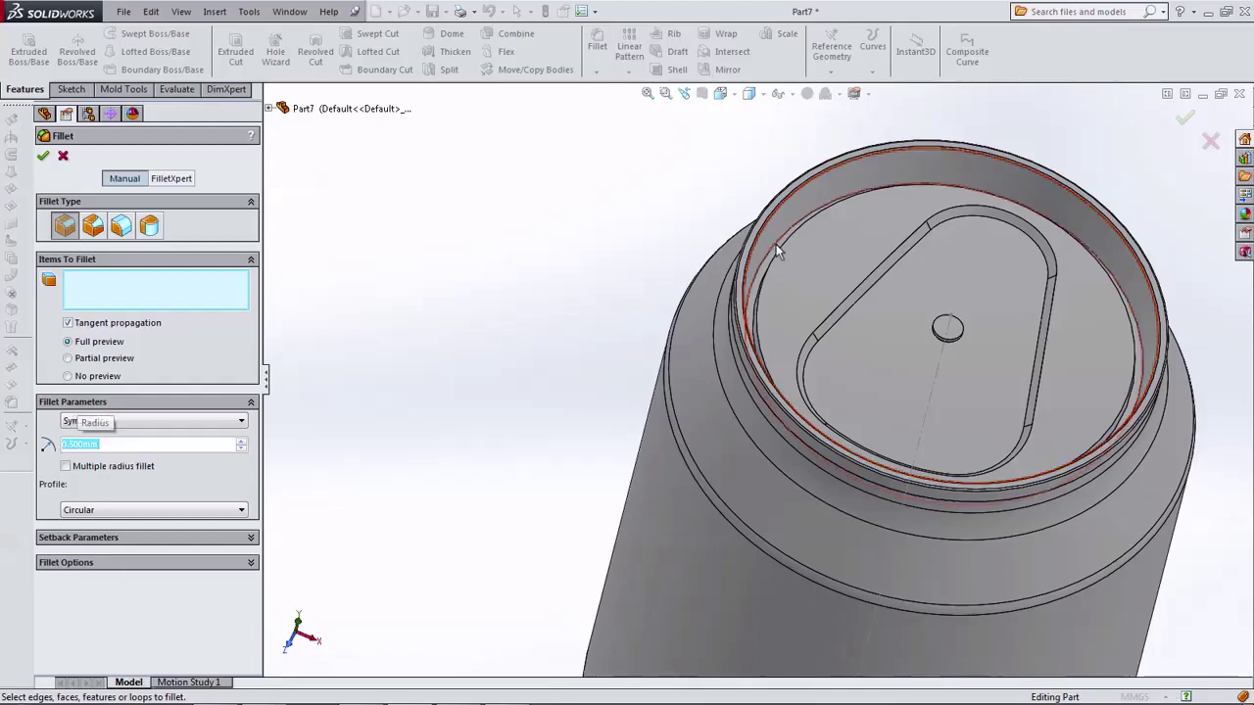
pyautogui.scroll(-5, 765, 281)
pyautogui.click(765, 283)
pyautogui.moveTo(764, 295); pyautogui.dragTo(781, 332, button='middle')
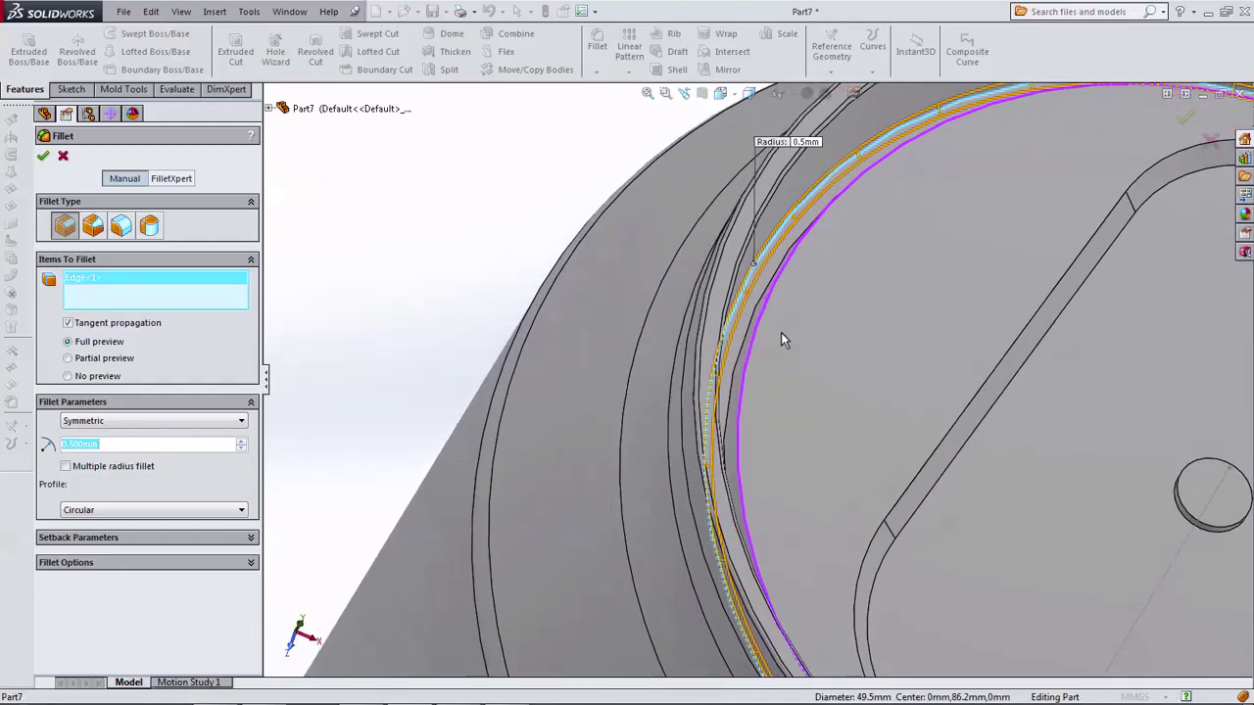
pyautogui.click(751, 313)
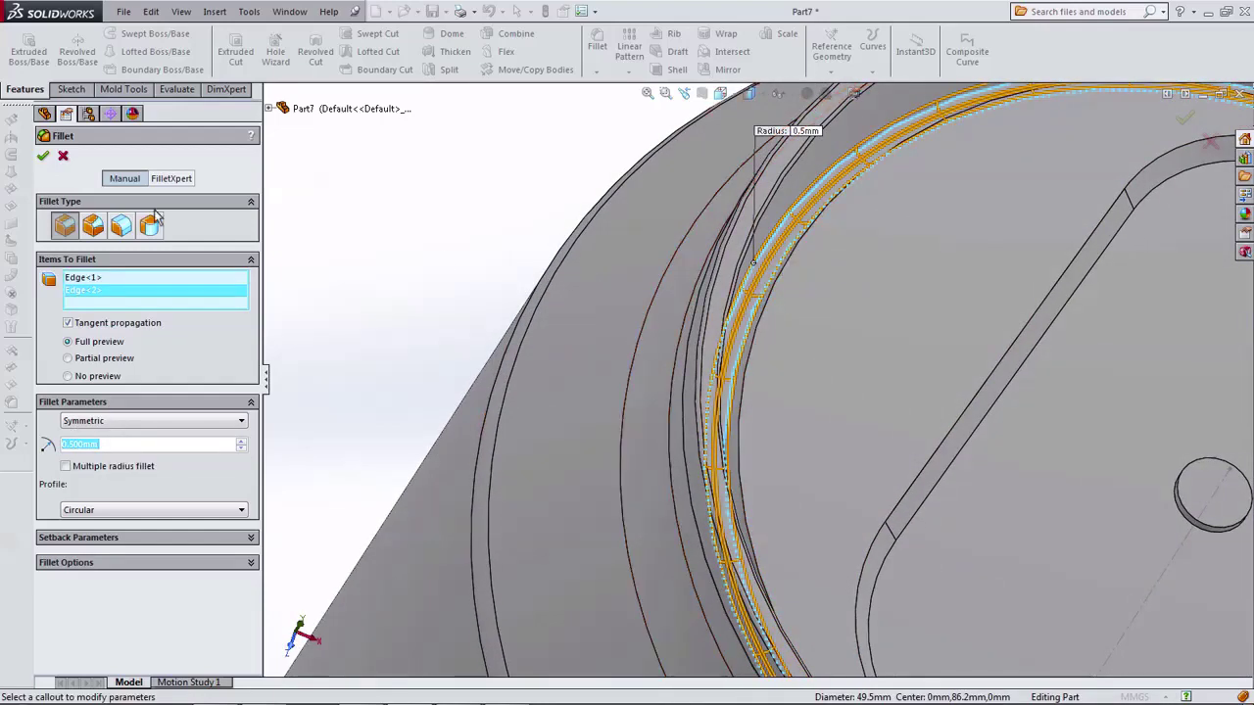
pyautogui.click(43, 157)
# Step: Cut the can in half with a Front Plane section view and orbit to its side profile
pyautogui.scroll(5, 675, 309)
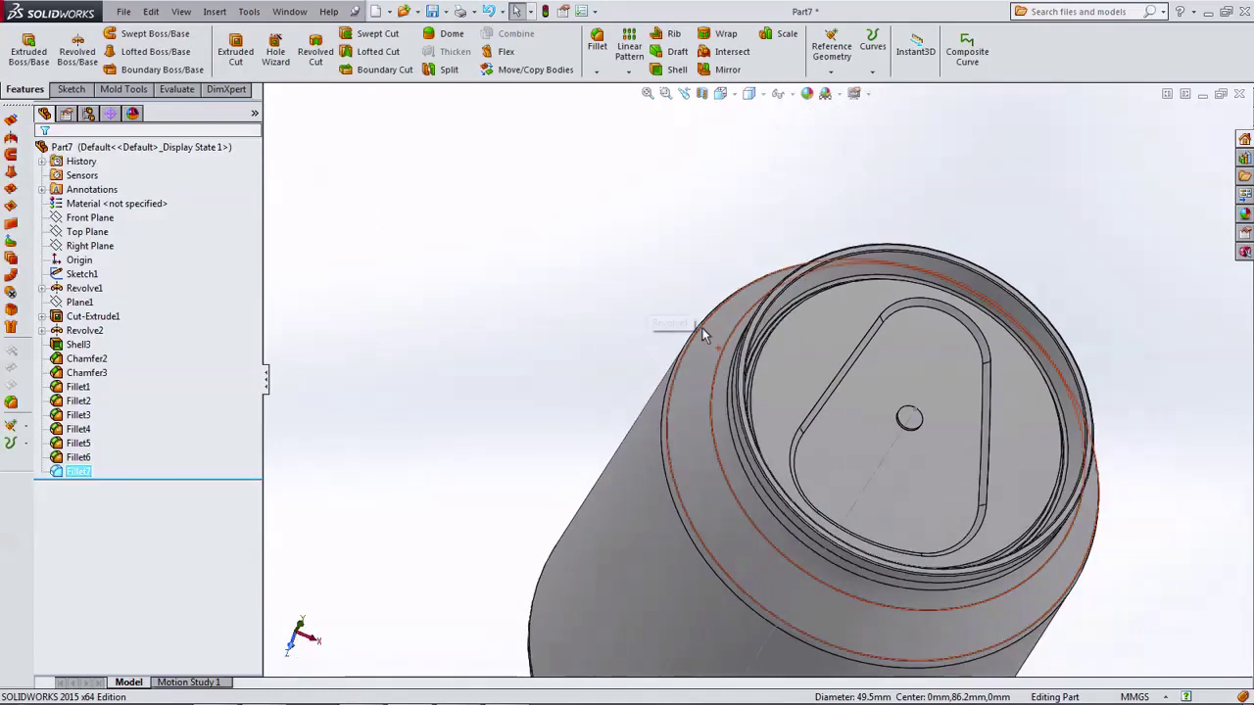
pyautogui.moveTo(703, 357)
pyautogui.mouseDown(button='middle')
pyautogui.moveTo(658, 283)
pyautogui.moveTo(713, 144)
pyautogui.mouseUp(button='middle')
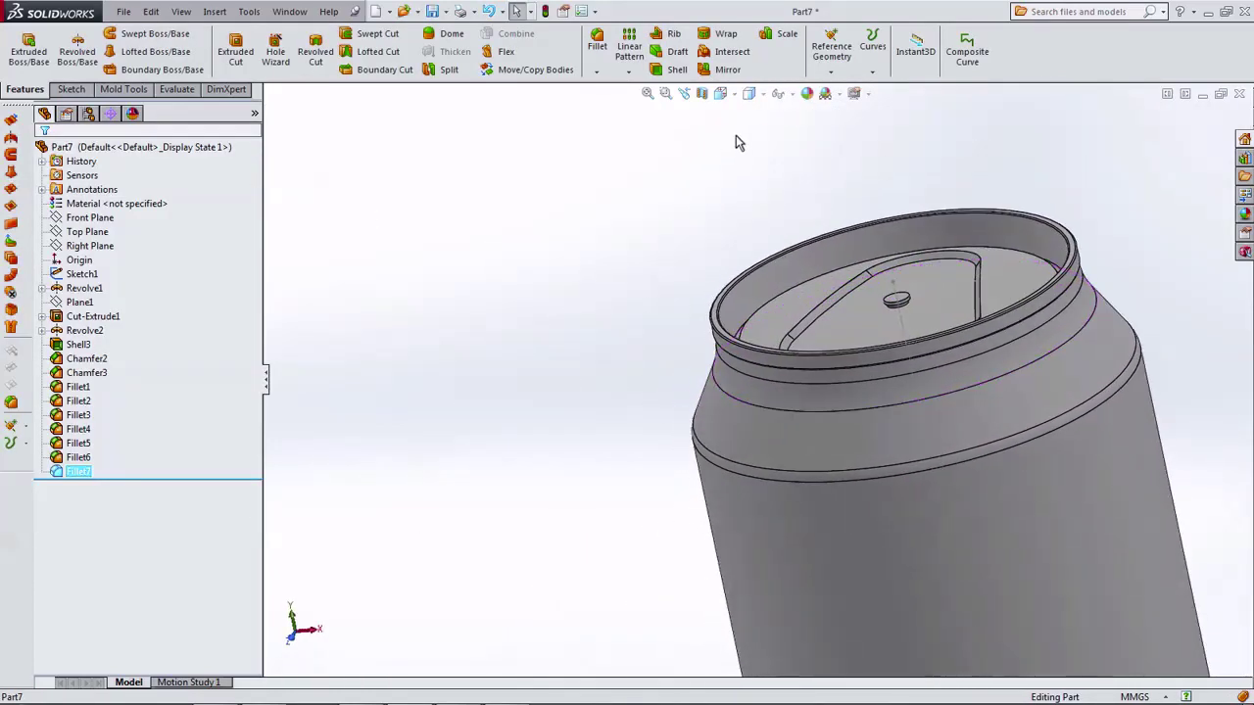
pyautogui.click(701, 93)
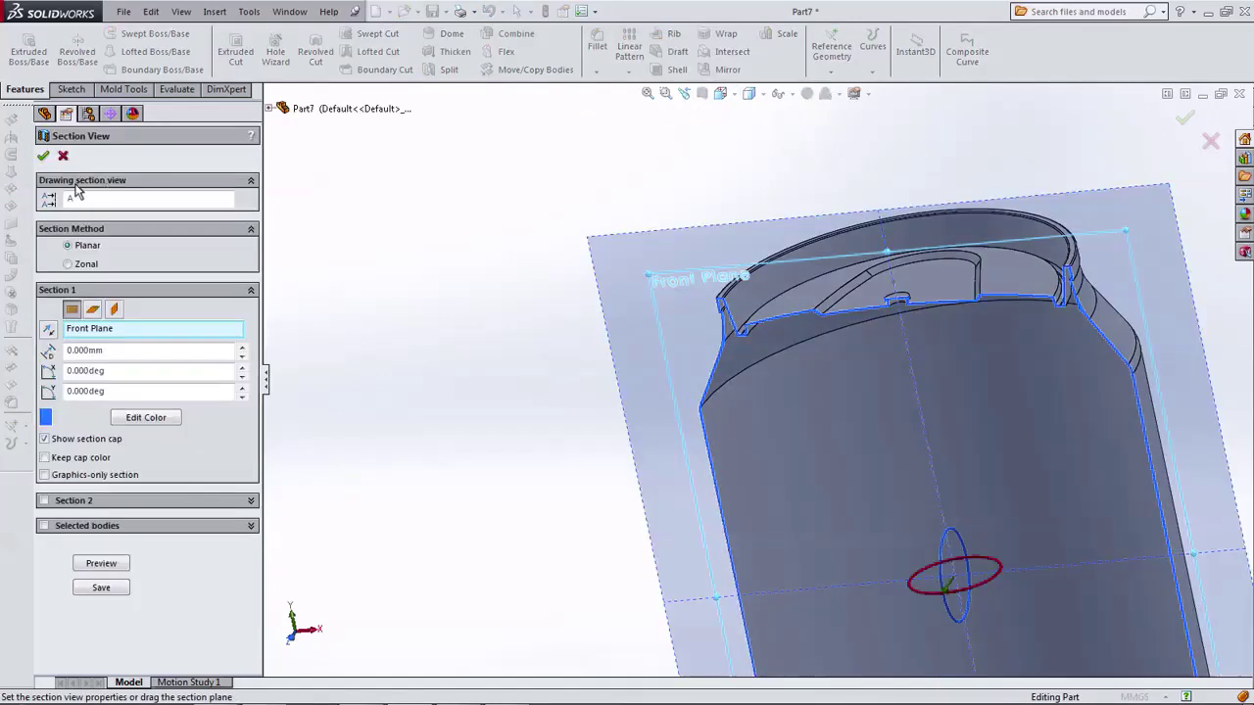
pyautogui.click(44, 157)
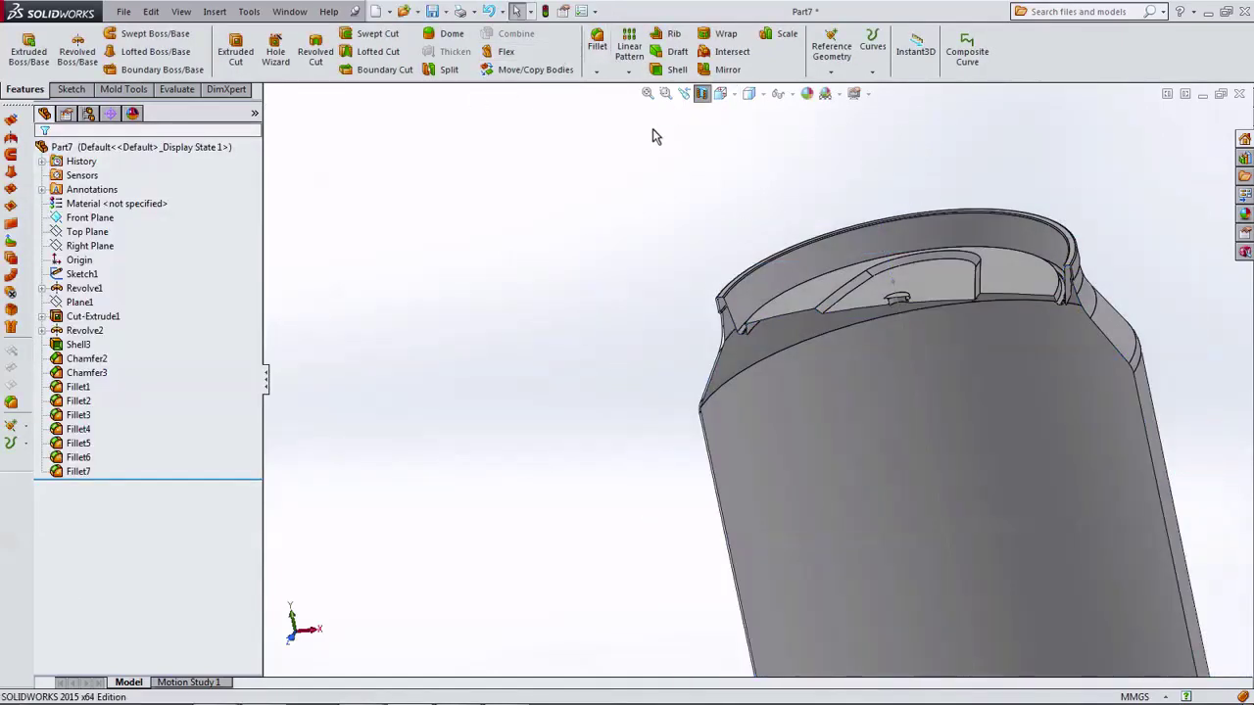
pyautogui.moveTo(742, 182)
pyautogui.mouseDown(button='middle')
pyautogui.moveTo(755, 104)
pyautogui.moveTo(721, 104)
pyautogui.mouseUp(button='middle')
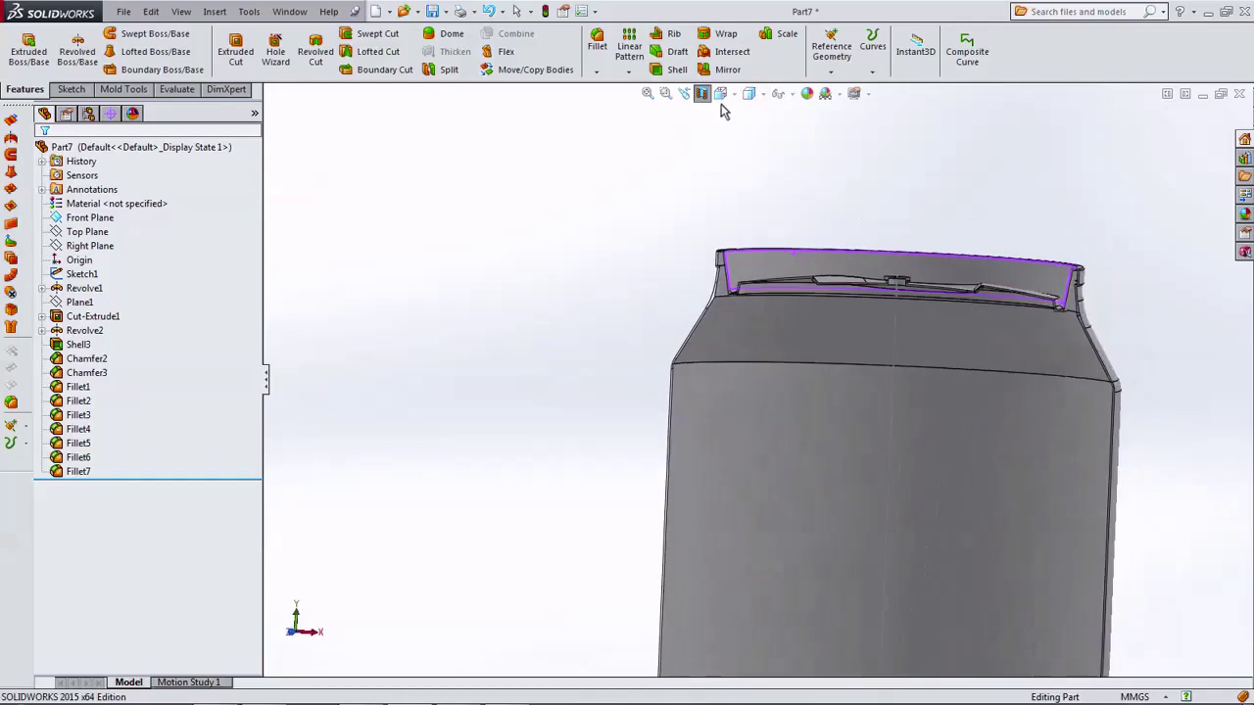
pyautogui.click(597, 44)
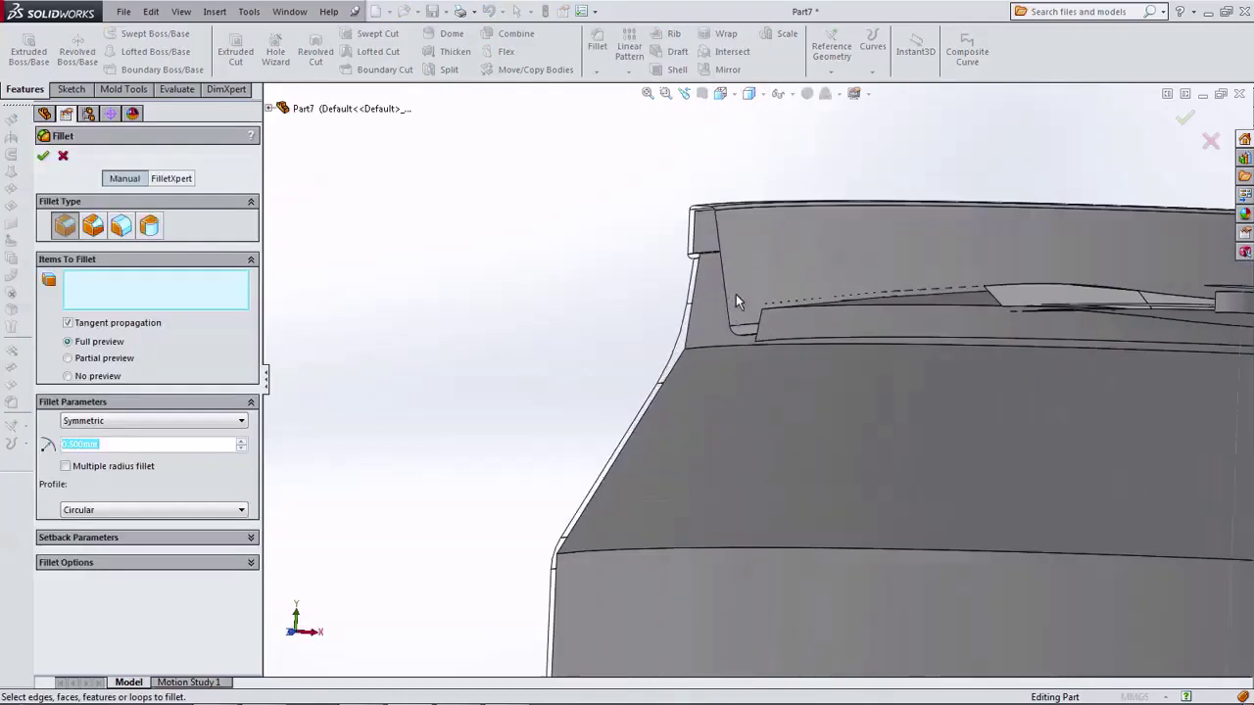
# Step: Round the edge just below the can's top lip with a 12 mm radius fillet
pyautogui.scroll(-3, 722, 280)
pyautogui.scroll(-2, 722, 280)
pyautogui.moveTo(751, 155); pyautogui.dragTo(691, 231, button='middle')
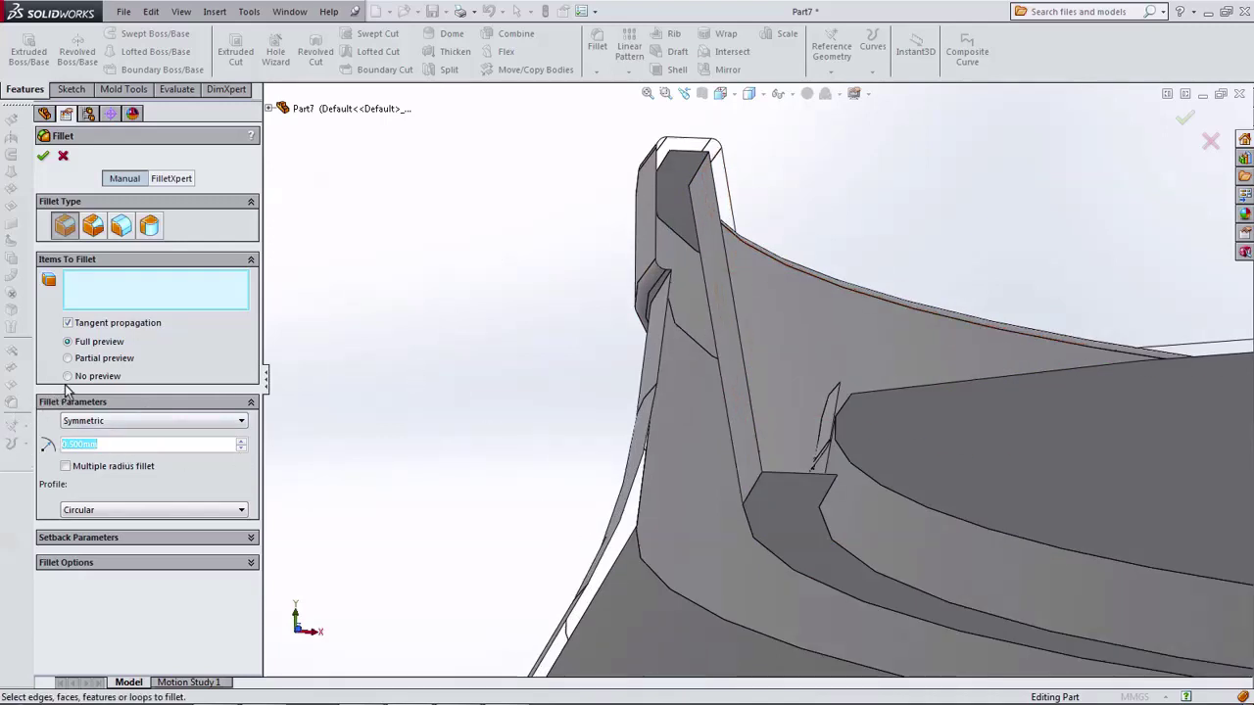
pyautogui.write('12')
pyautogui.click(654, 578)
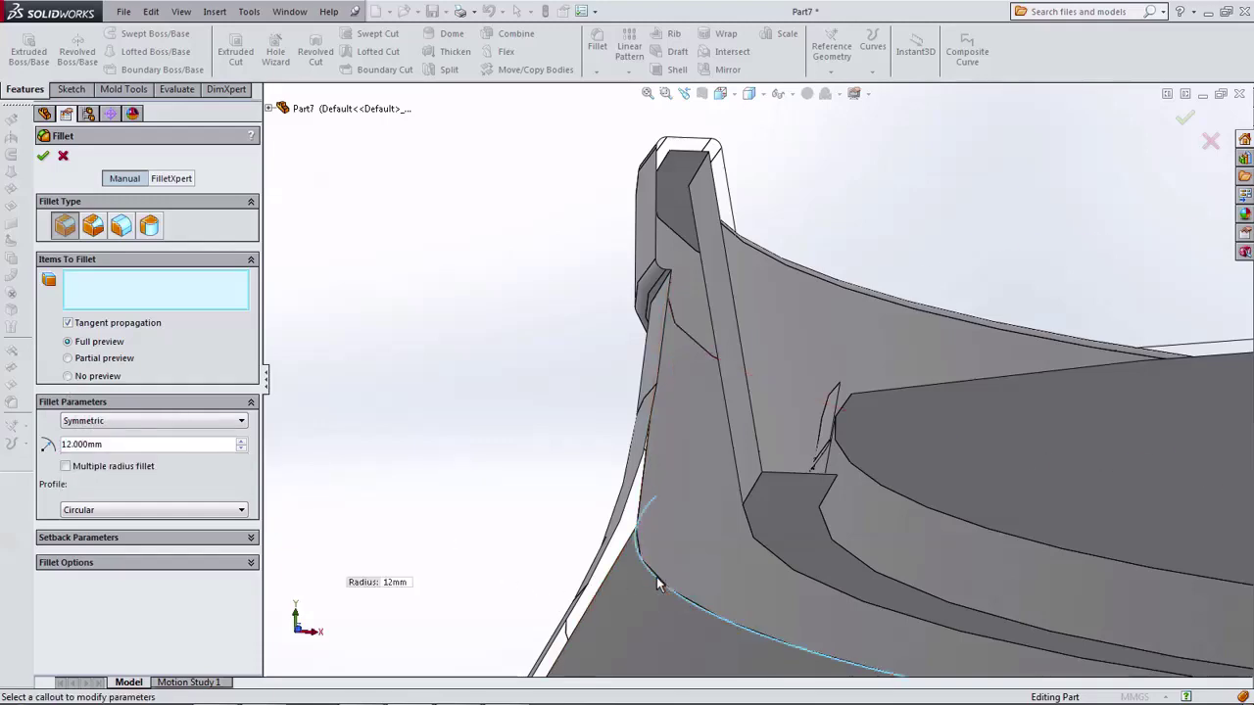
pyautogui.click(43, 157)
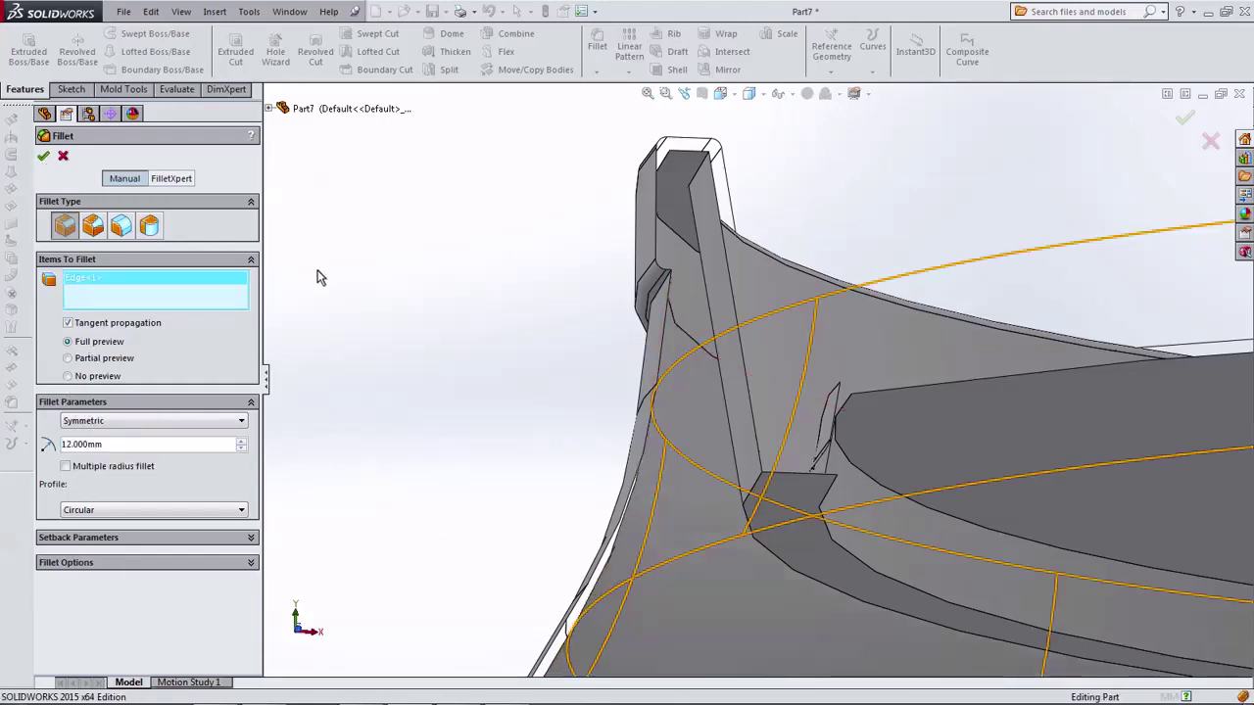
# Step: Fillet the shoulder edge and the lower base edge together at 4 mm radius
pyautogui.scroll(2, 364, 354)
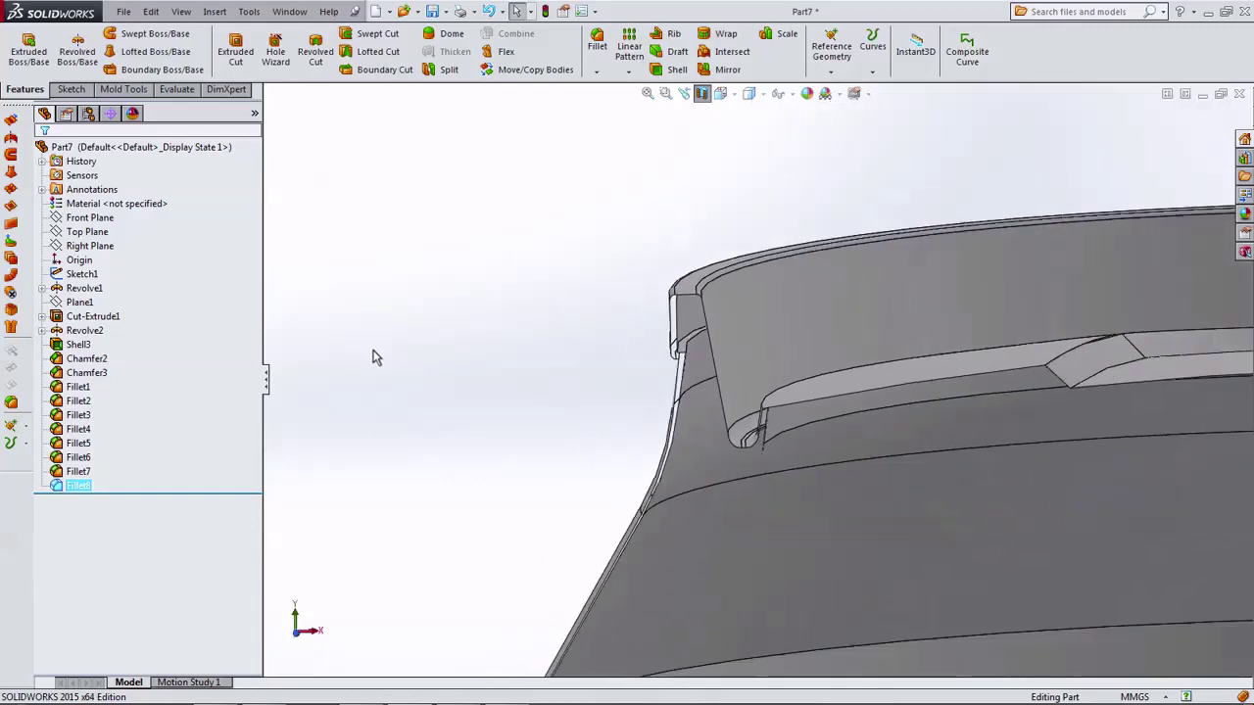
pyautogui.scroll(2, 551, 439)
pyautogui.scroll(-3, 700, 476)
pyautogui.scroll(-2, 668, 462)
pyautogui.scroll(1, 669, 456)
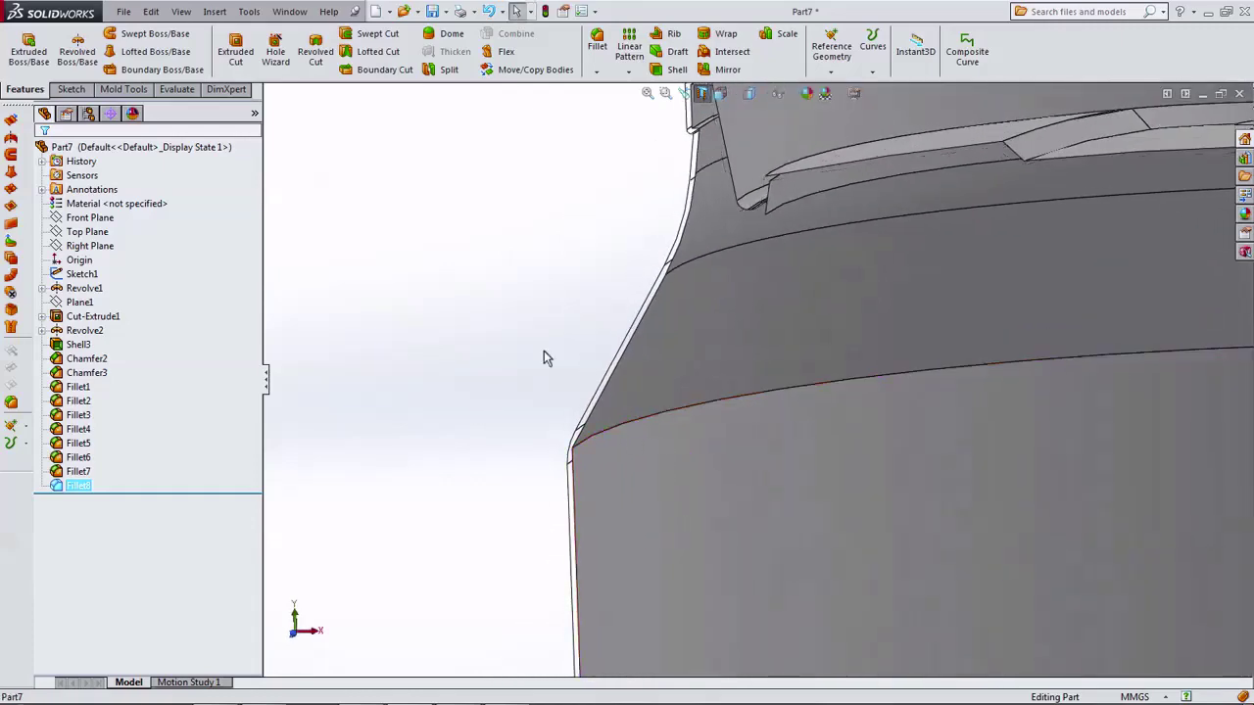
pyautogui.click(591, 64)
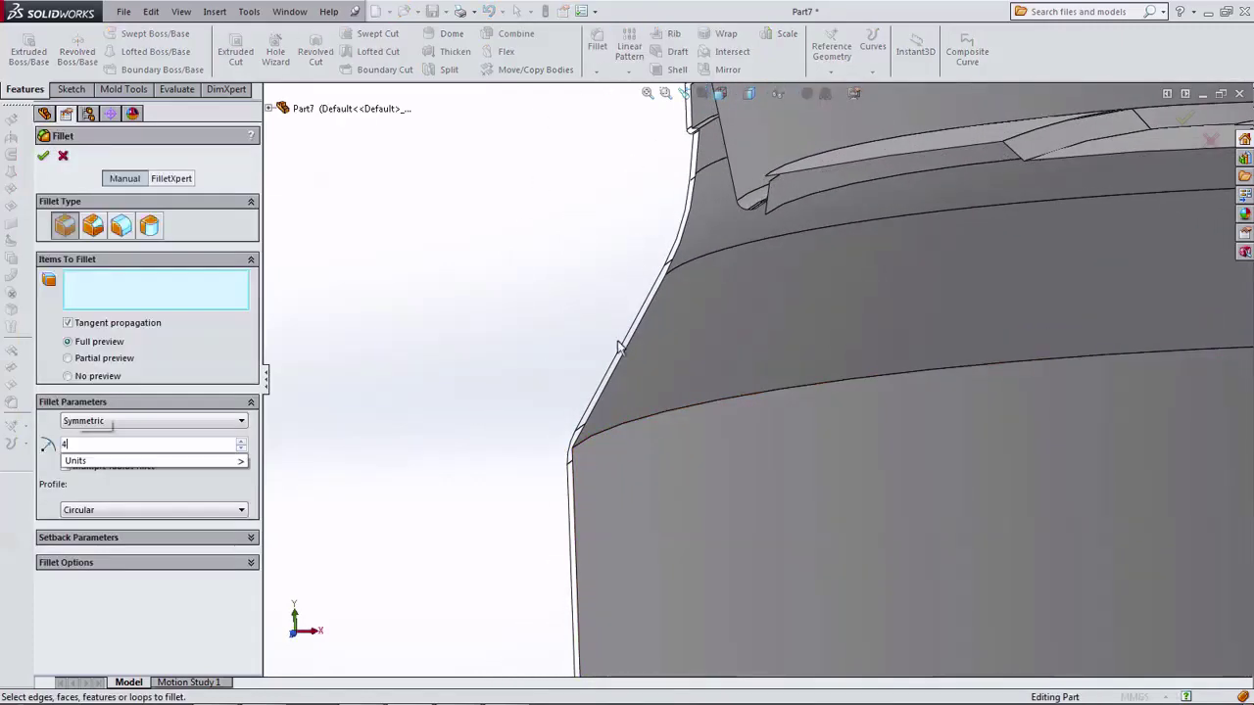
pyautogui.click(622, 431)
pyautogui.scroll(1, 646, 441)
pyautogui.scroll(3, 672, 456)
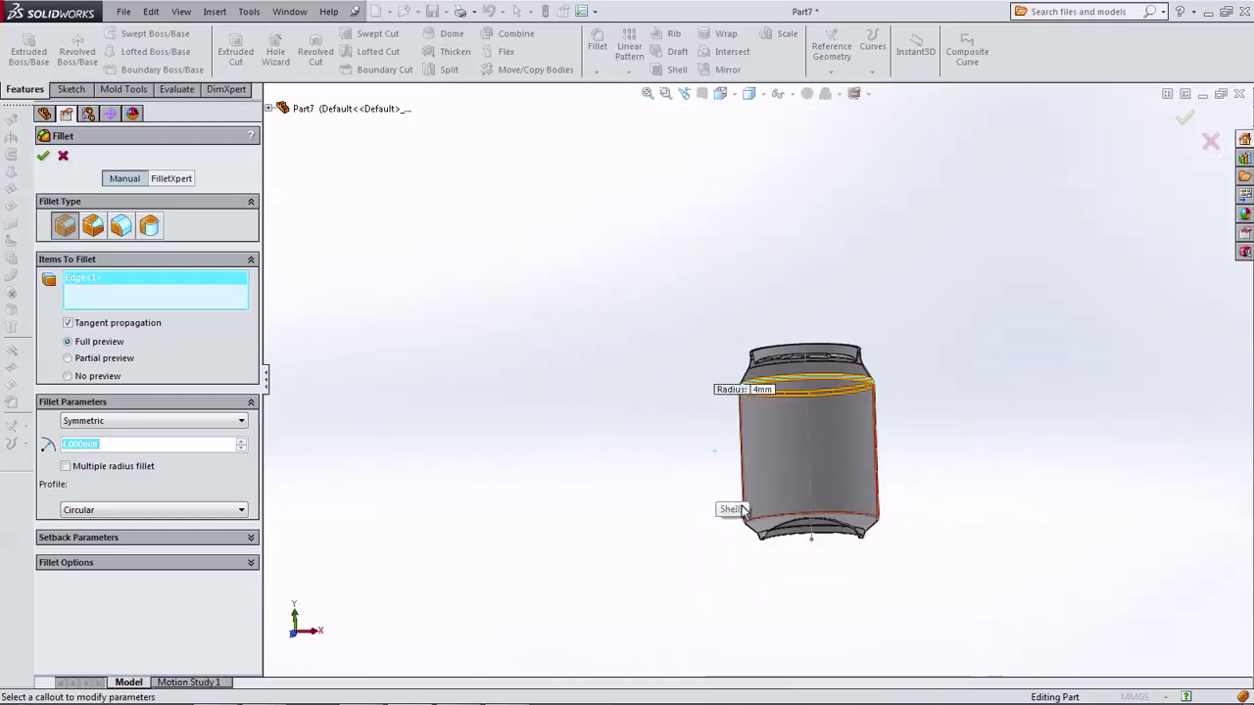
pyautogui.scroll(-2, 734, 475)
pyautogui.write('1')
pyautogui.scroll(-3, 749, 460)
pyautogui.click(757, 413)
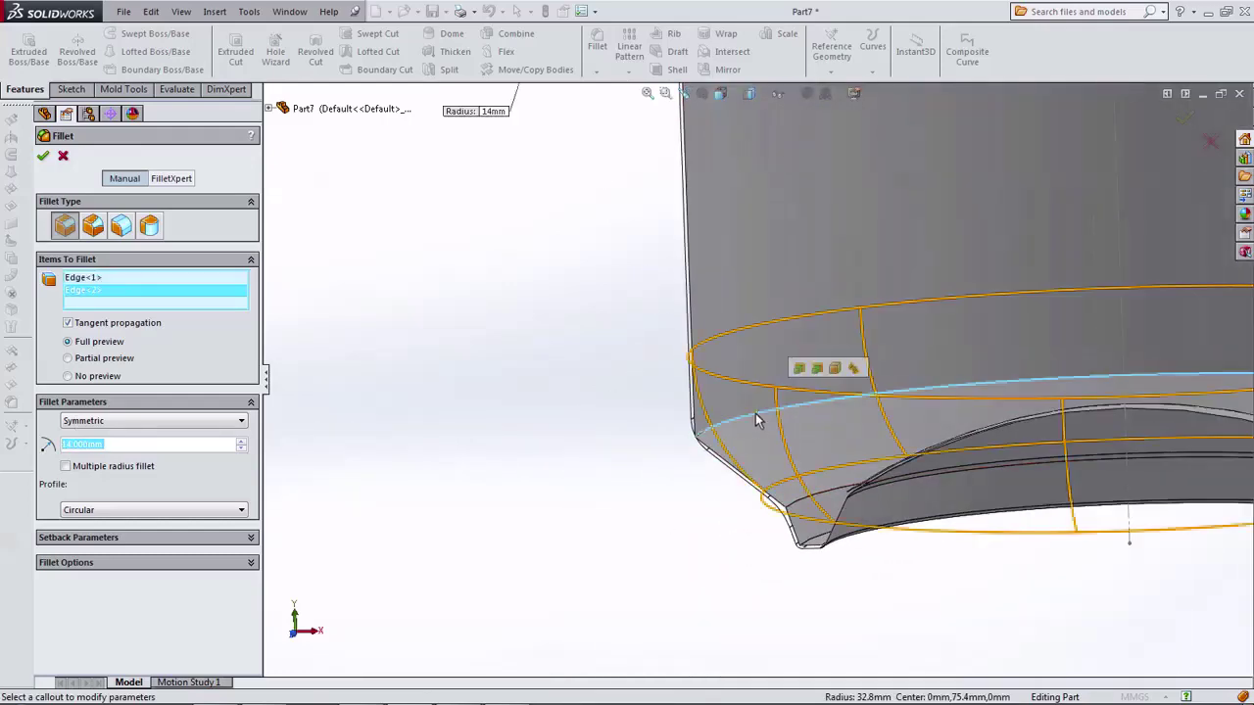
pyautogui.write('4')
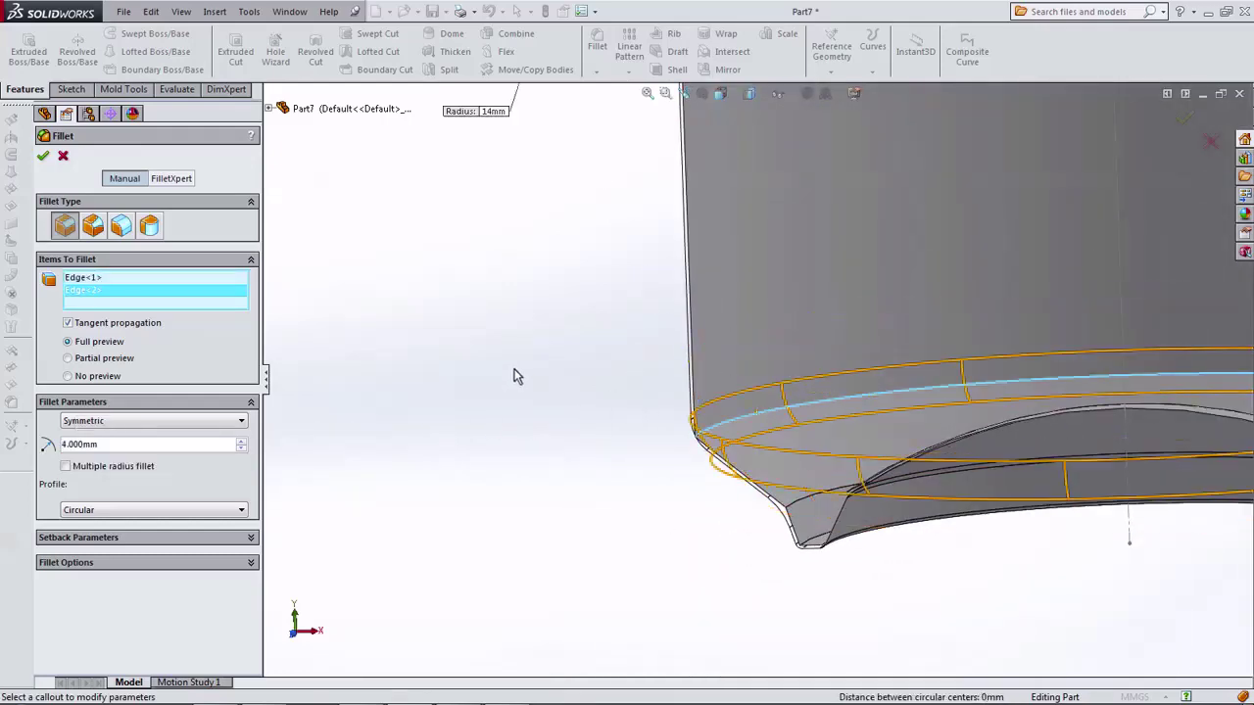
pyautogui.click(42, 156)
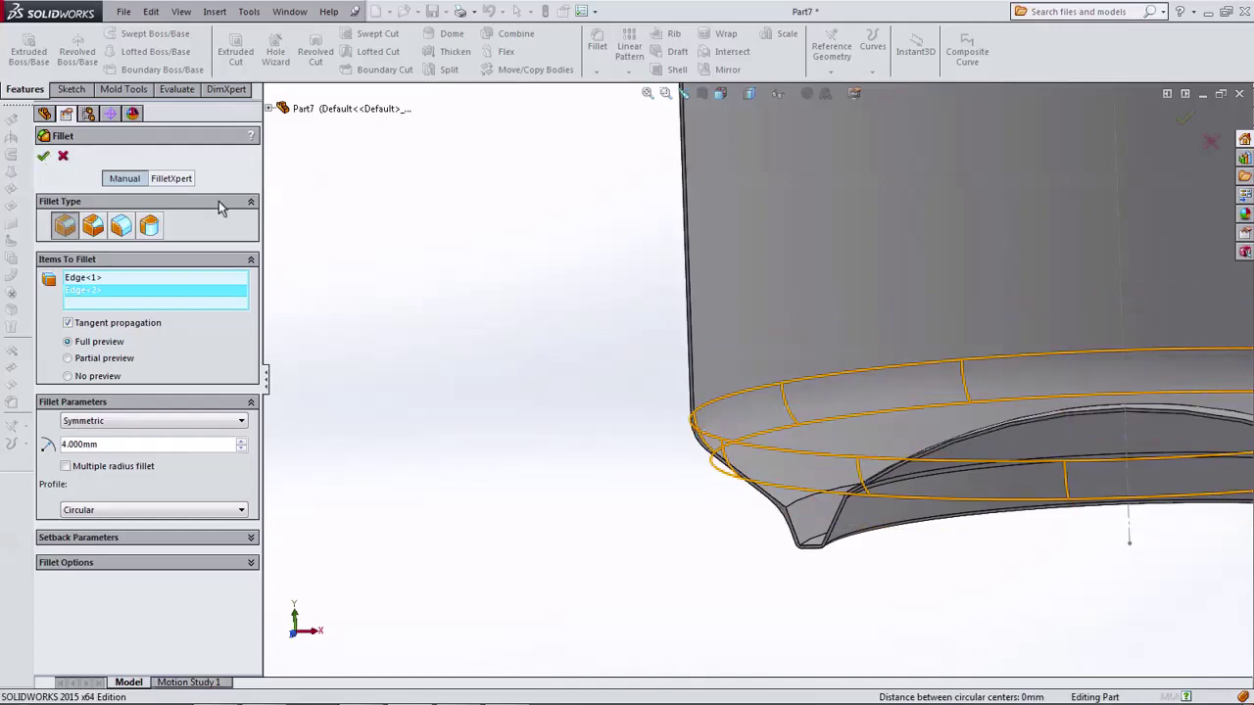
pyautogui.click(597, 44)
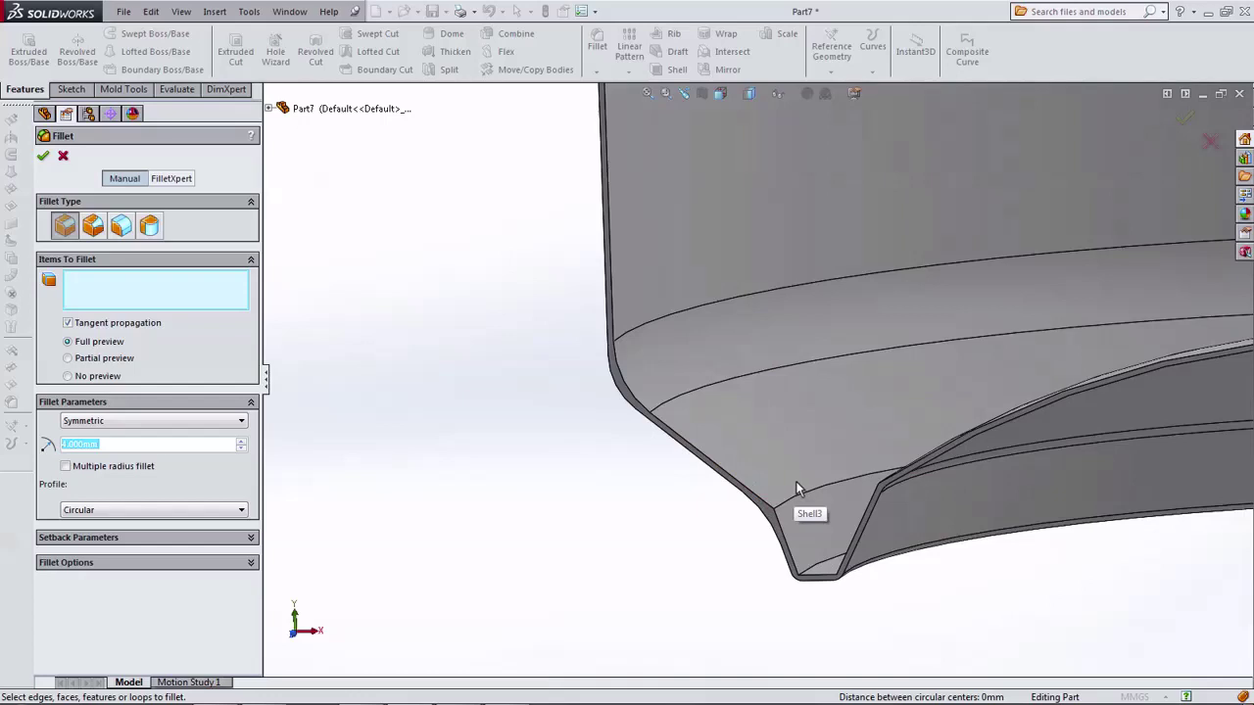
# Step: Orbit and zoom until the can's bottom lip is visible from below
pyautogui.moveTo(793, 482)
pyautogui.mouseDown(button='middle')
pyautogui.moveTo(836, 466)
pyautogui.moveTo(744, 268)
pyautogui.mouseUp(button='middle')
pyautogui.scroll(-3, 745, 265)
pyautogui.scroll(-2, 750, 147)
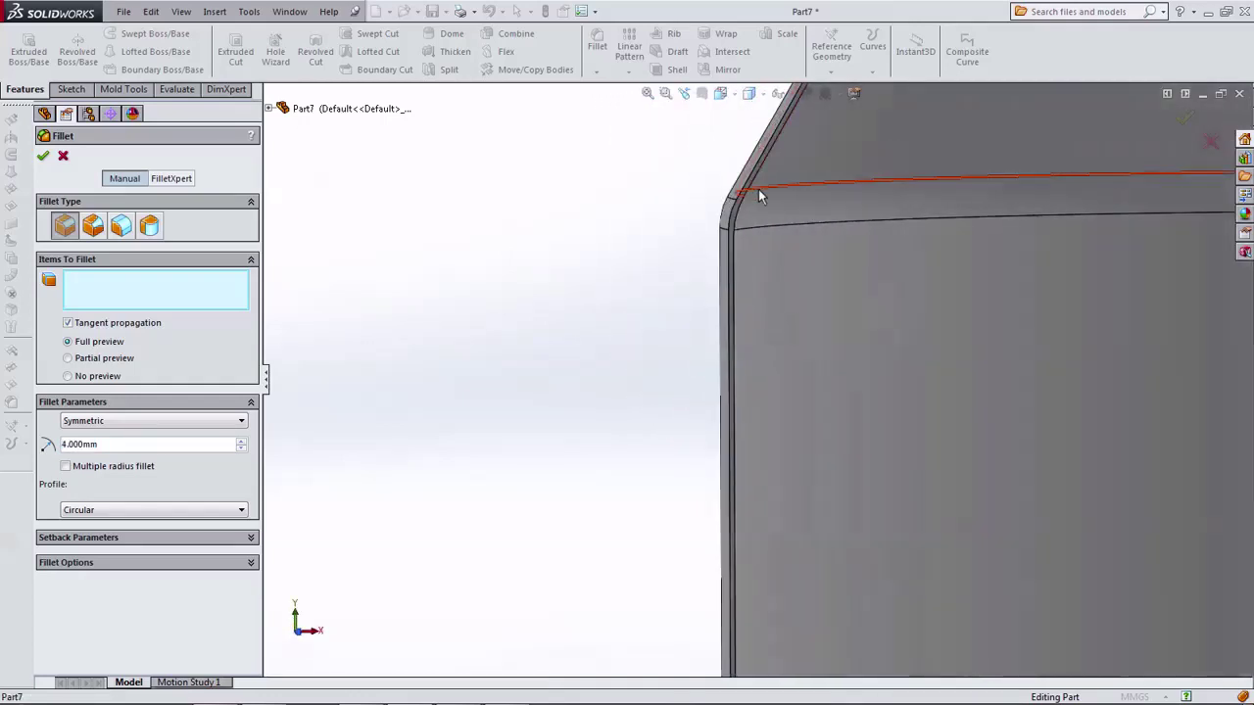
pyautogui.scroll(3, 788, 305)
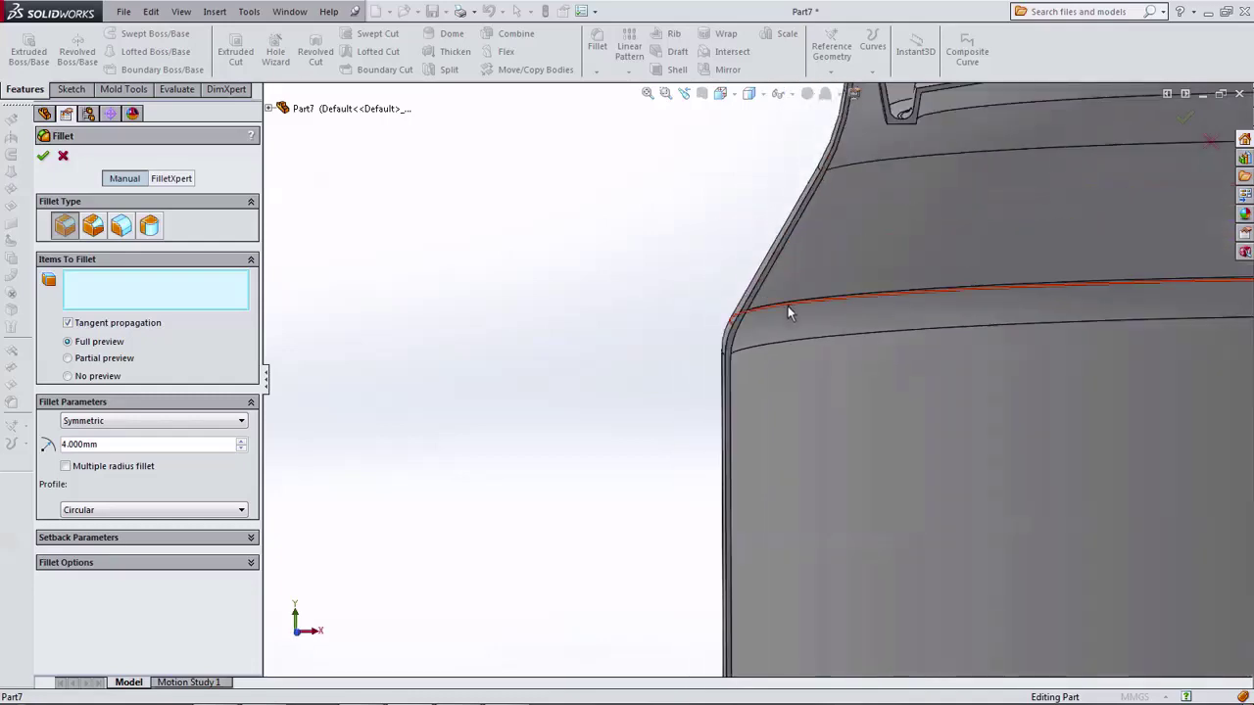
pyautogui.moveTo(787, 305)
pyautogui.mouseDown(button='middle')
pyautogui.moveTo(814, 228)
pyautogui.moveTo(767, 271)
pyautogui.moveTo(722, 249)
pyautogui.moveTo(748, 284)
pyautogui.mouseUp(button='middle')
pyautogui.scroll(3, 747, 284)
pyautogui.scroll(3, 789, 331)
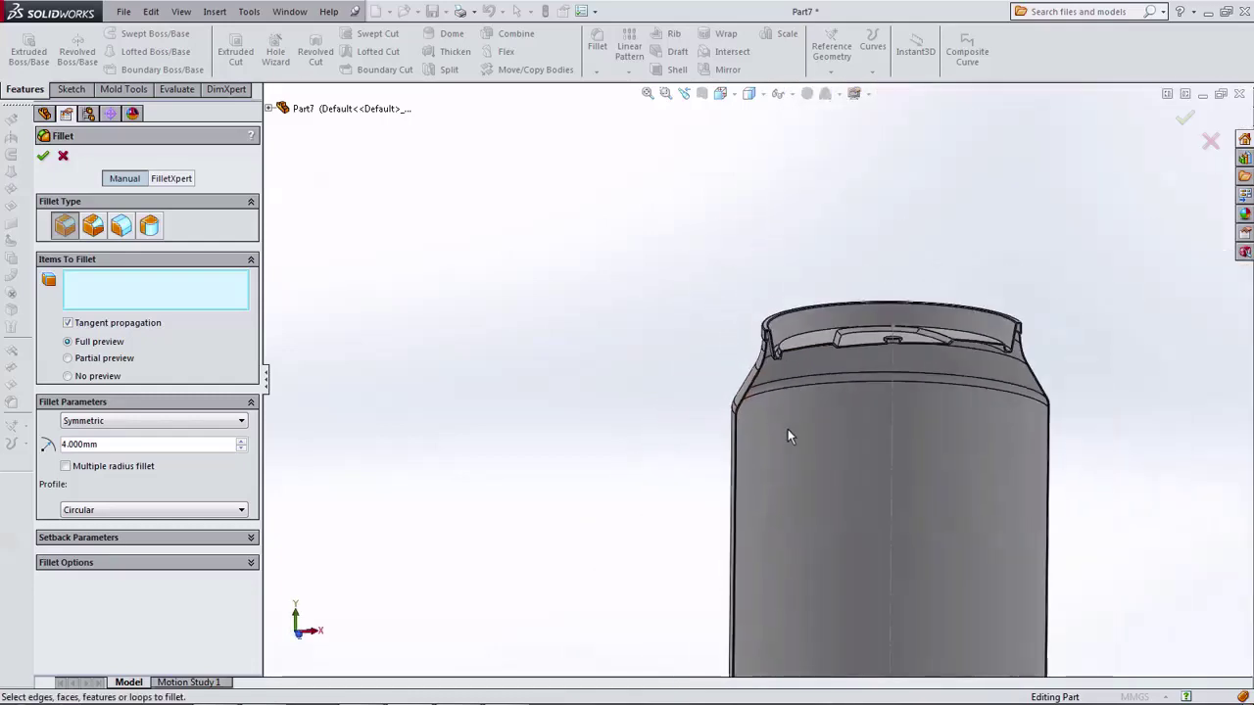
pyautogui.scroll(3, 788, 429)
pyautogui.moveTo(809, 512); pyautogui.dragTo(749, 553, button='middle')
pyautogui.scroll(-5, 750, 554)
pyautogui.scroll(-3, 750, 554)
pyautogui.scroll(-2, 751, 503)
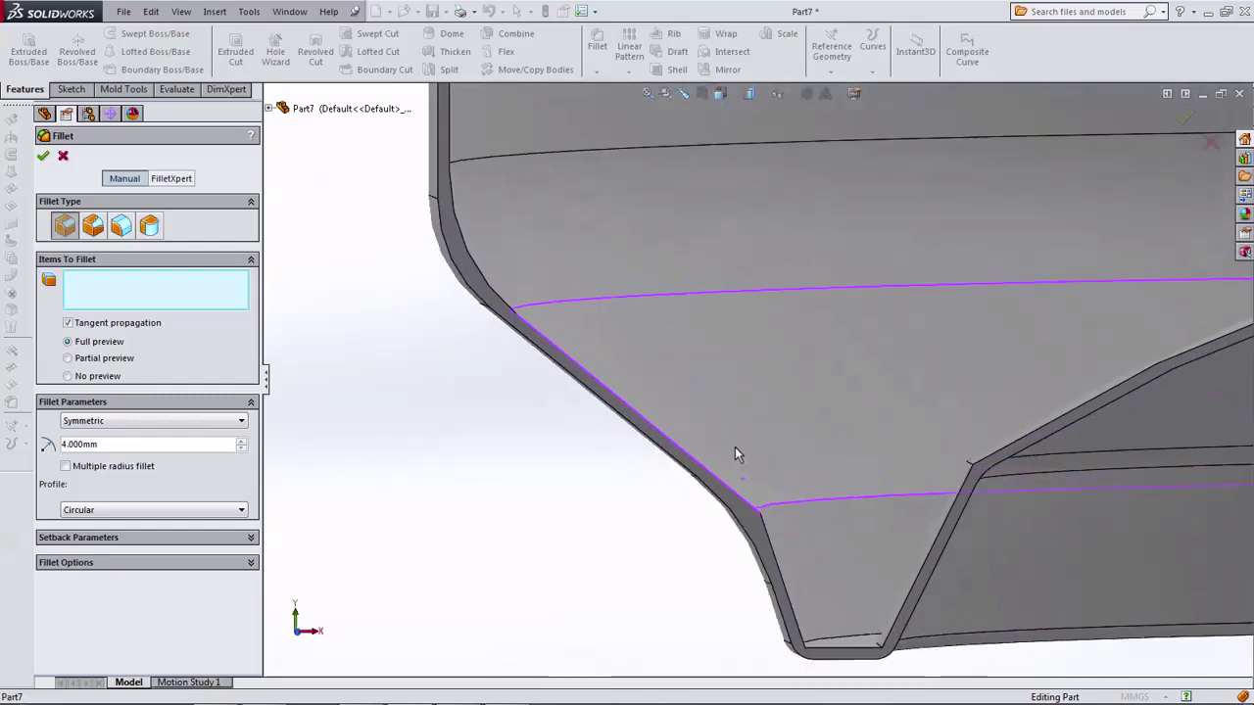
pyautogui.scroll(-1, 734, 446)
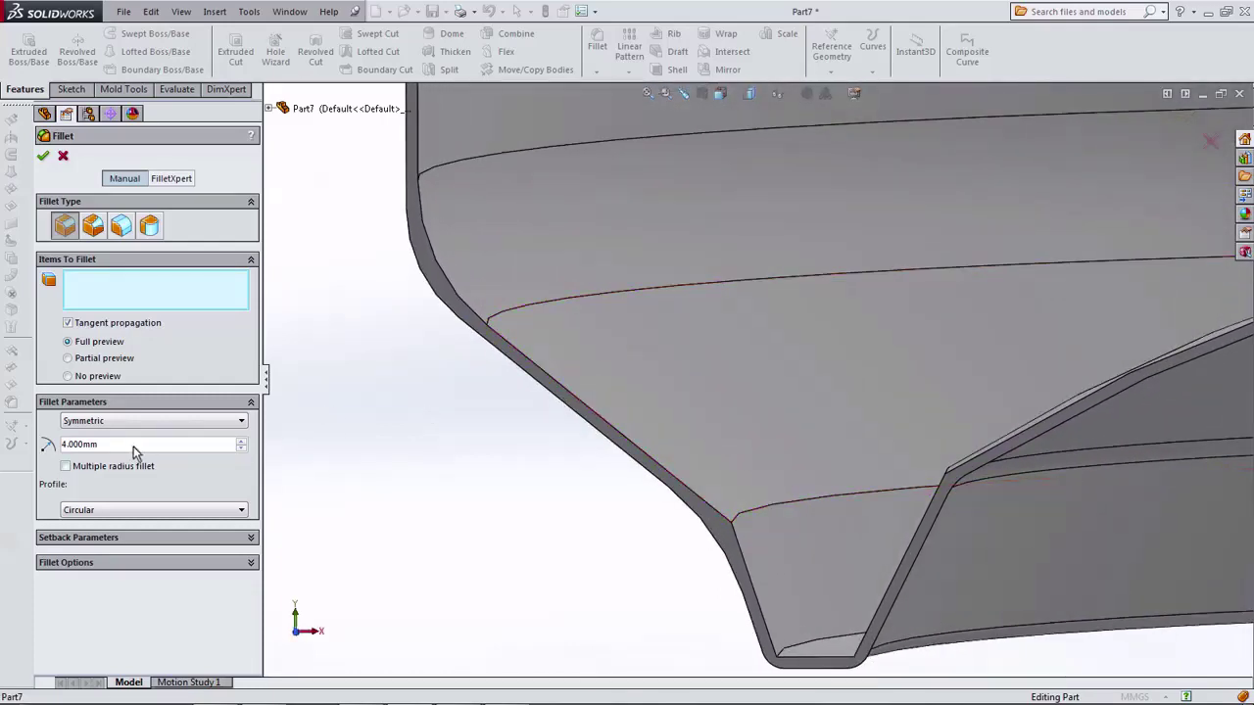
# Step: Round the bottom lip's chamfered edge with a 6 mm fillet, correcting an initial 7 mm entry
pyautogui.click(776, 510)
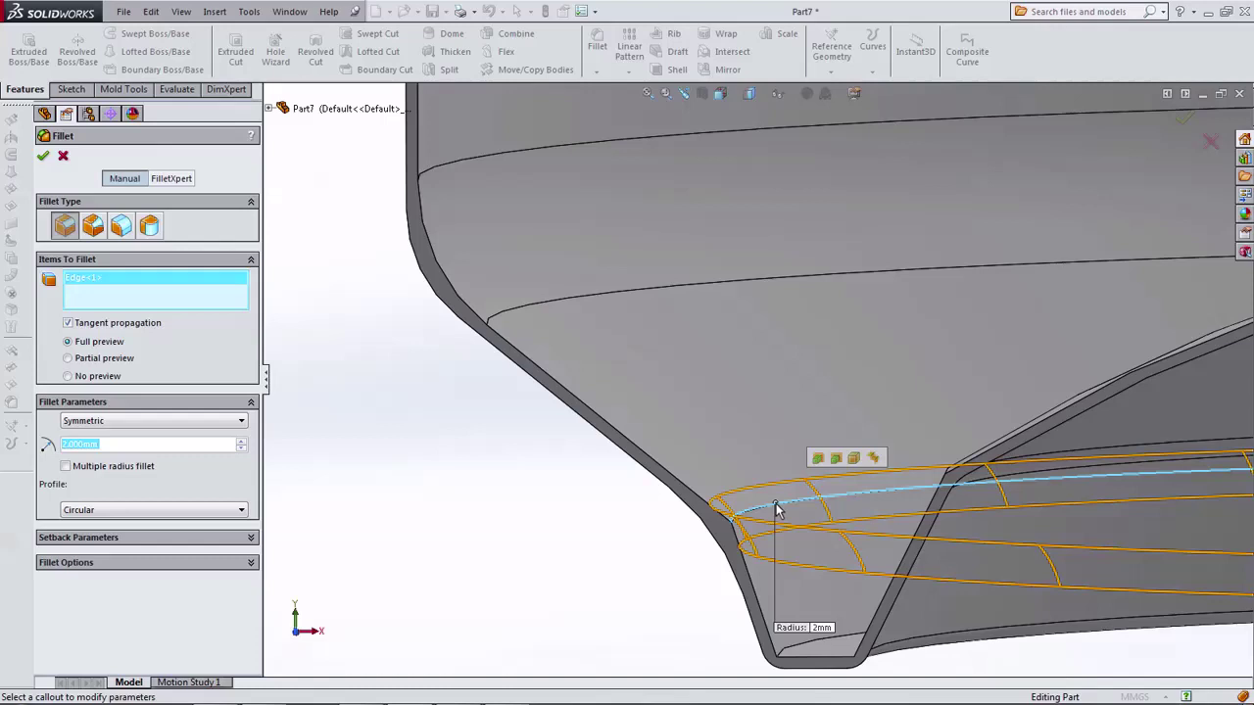
pyautogui.write('7')
pyautogui.press('Return')
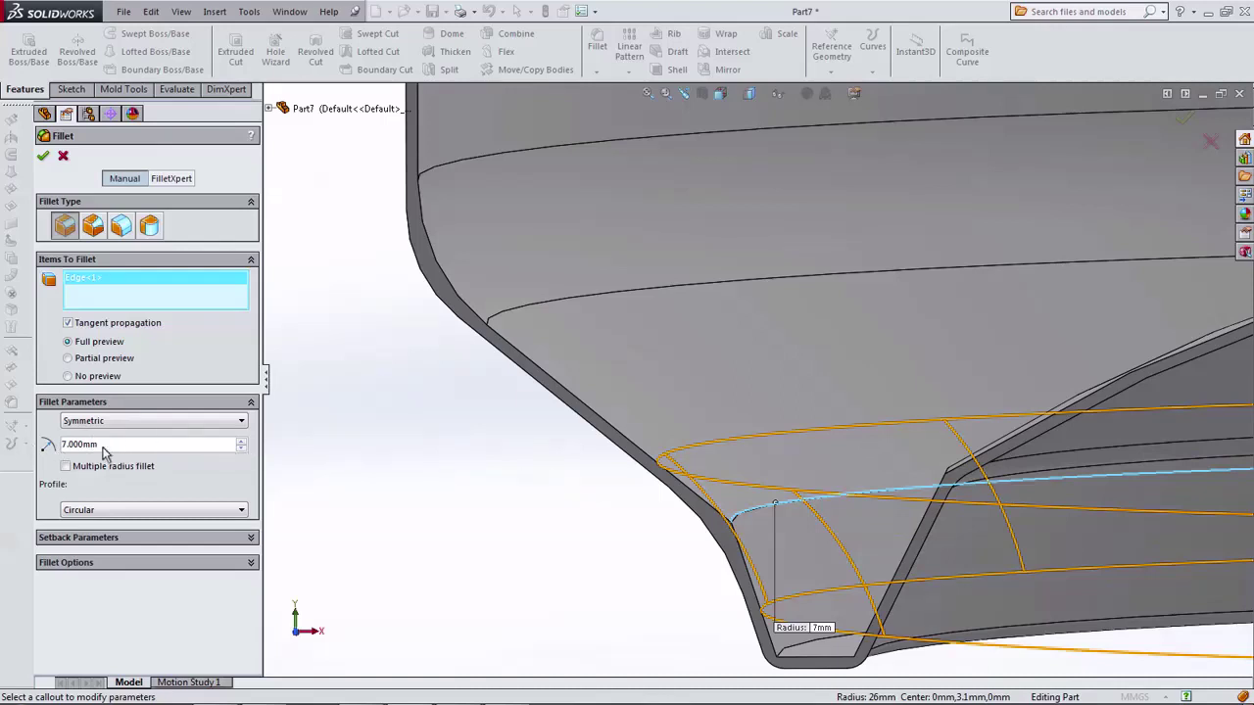
pyautogui.write('6')
pyautogui.press('Return')
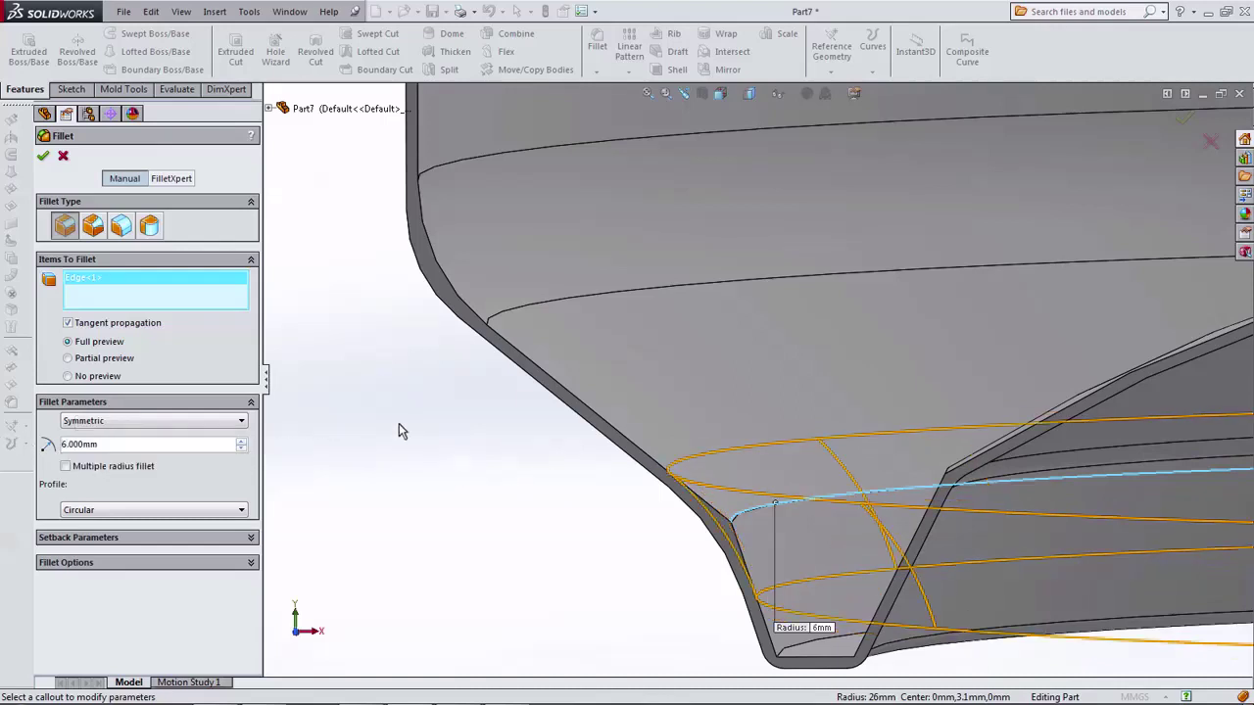
pyautogui.click(43, 156)
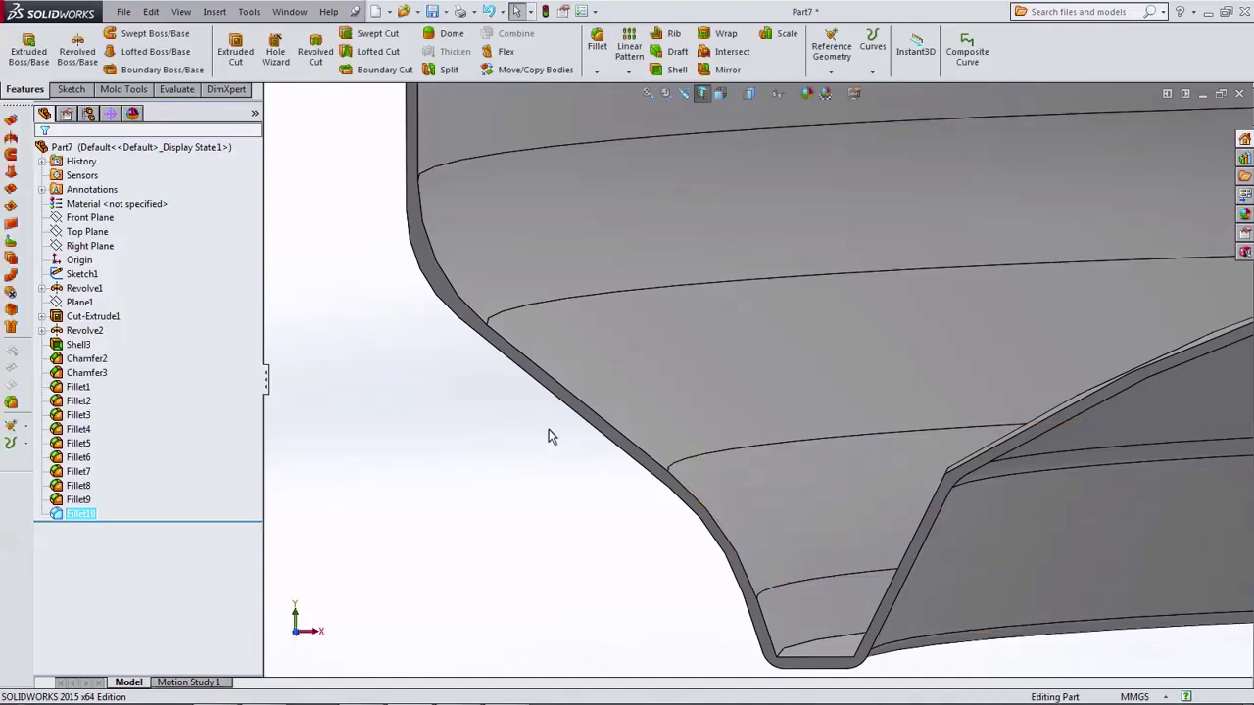
# Step: Fillet the two inner edges of the base groove at 0.2 mm radius
pyautogui.moveTo(559, 437)
pyautogui.mouseDown(button='middle')
pyautogui.moveTo(563, 454)
pyautogui.moveTo(618, 487)
pyautogui.moveTo(597, 454)
pyautogui.moveTo(597, 342)
pyautogui.mouseUp(button='middle')
pyautogui.click(598, 49)
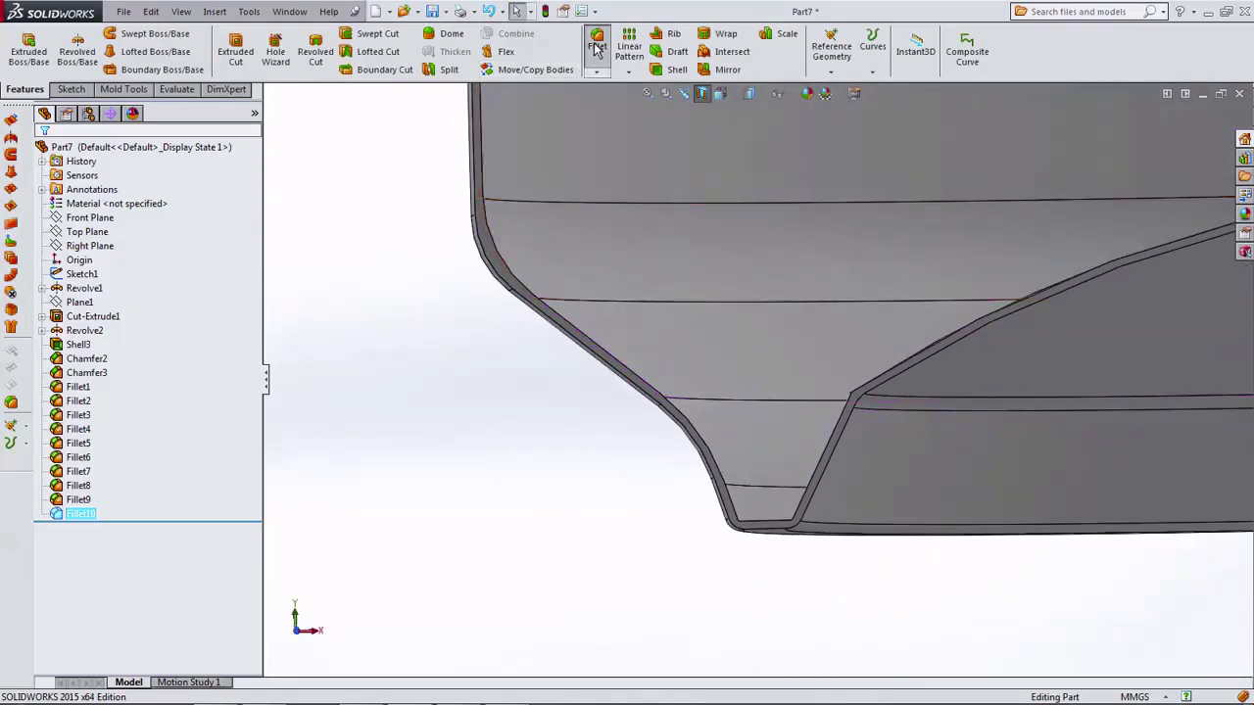
pyautogui.moveTo(778, 431); pyautogui.dragTo(769, 563, button='middle')
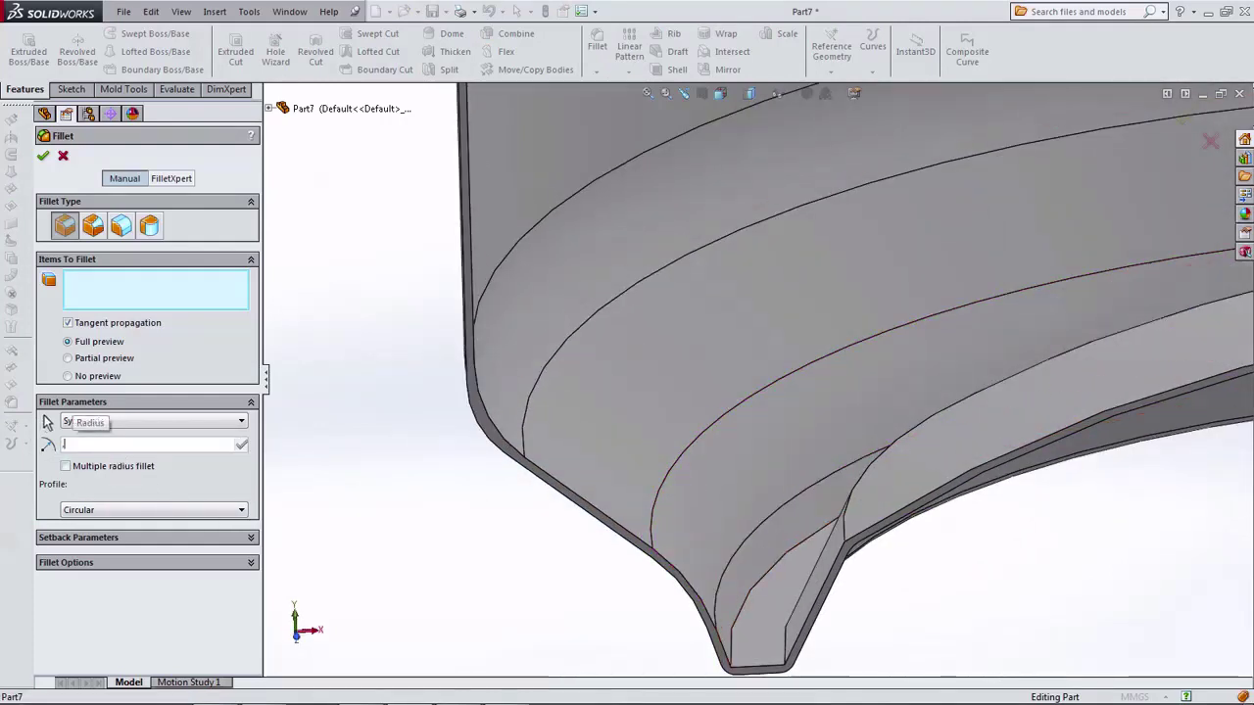
pyautogui.write('.1')
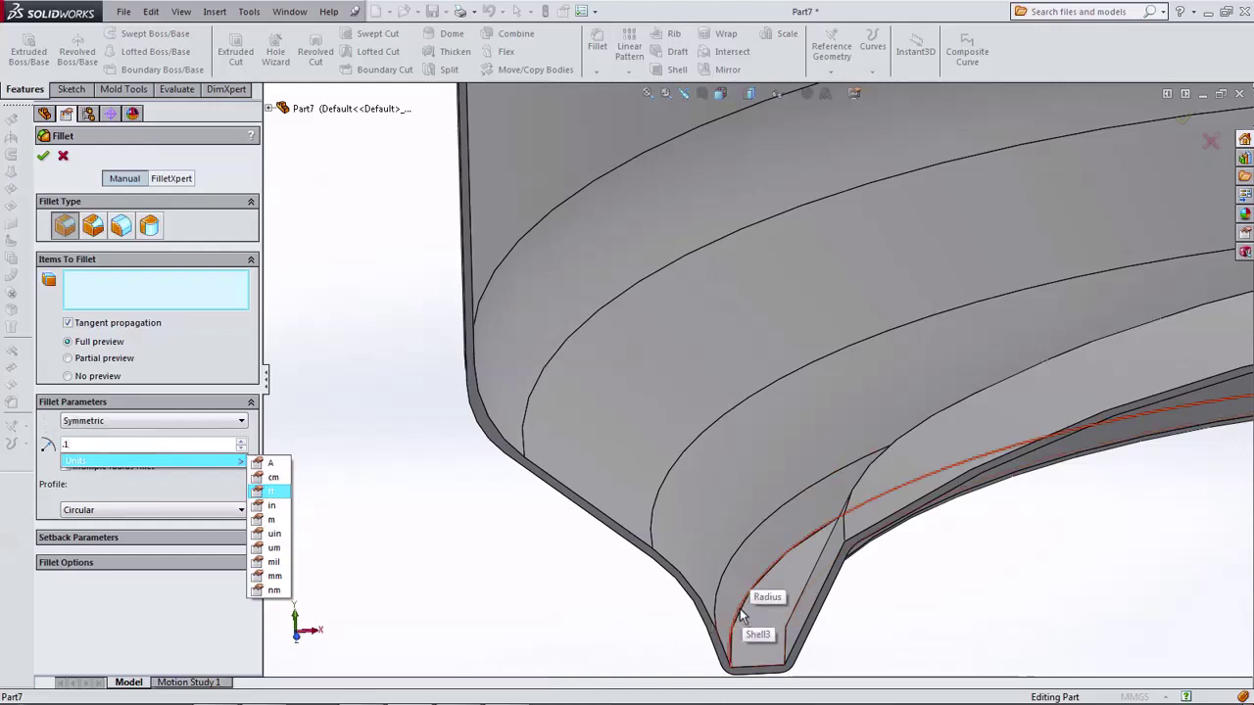
pyautogui.click(742, 615)
pyautogui.click(742, 619)
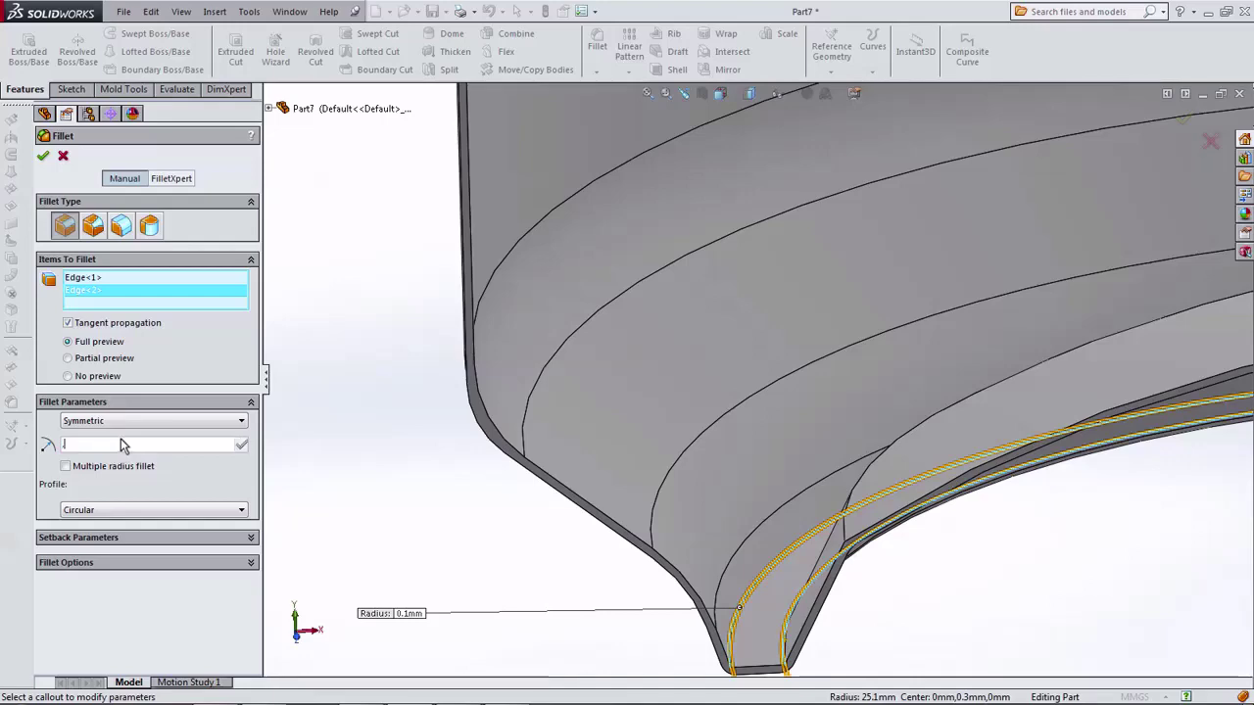
pyautogui.write('.2')
pyautogui.press('Return')
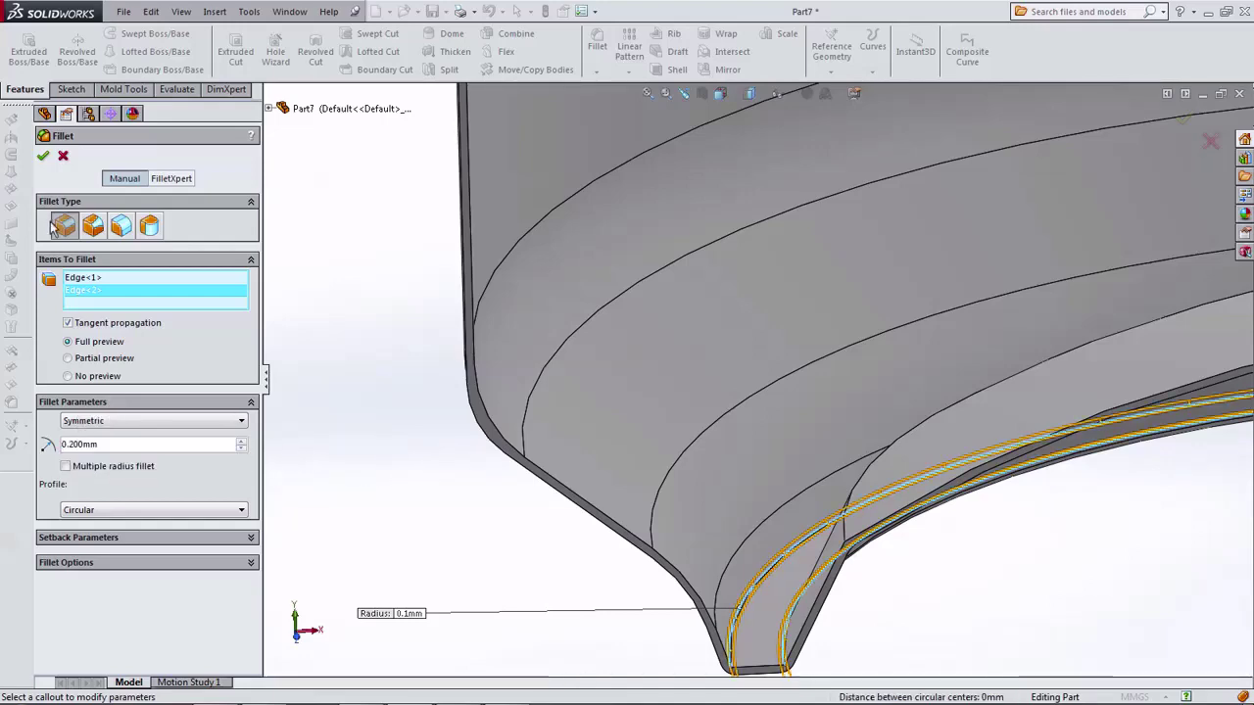
pyautogui.click(44, 161)
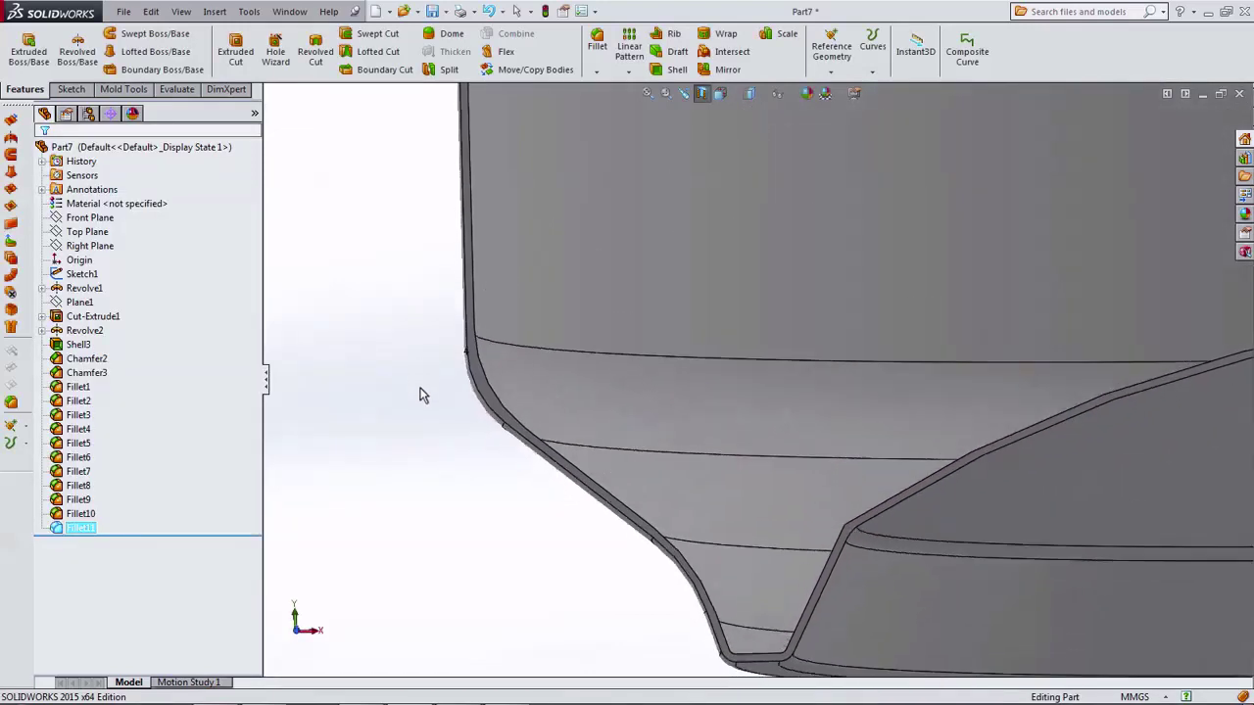
# Step: Round the base ridge edge with a 1.2 mm fillet
pyautogui.click(596, 44)
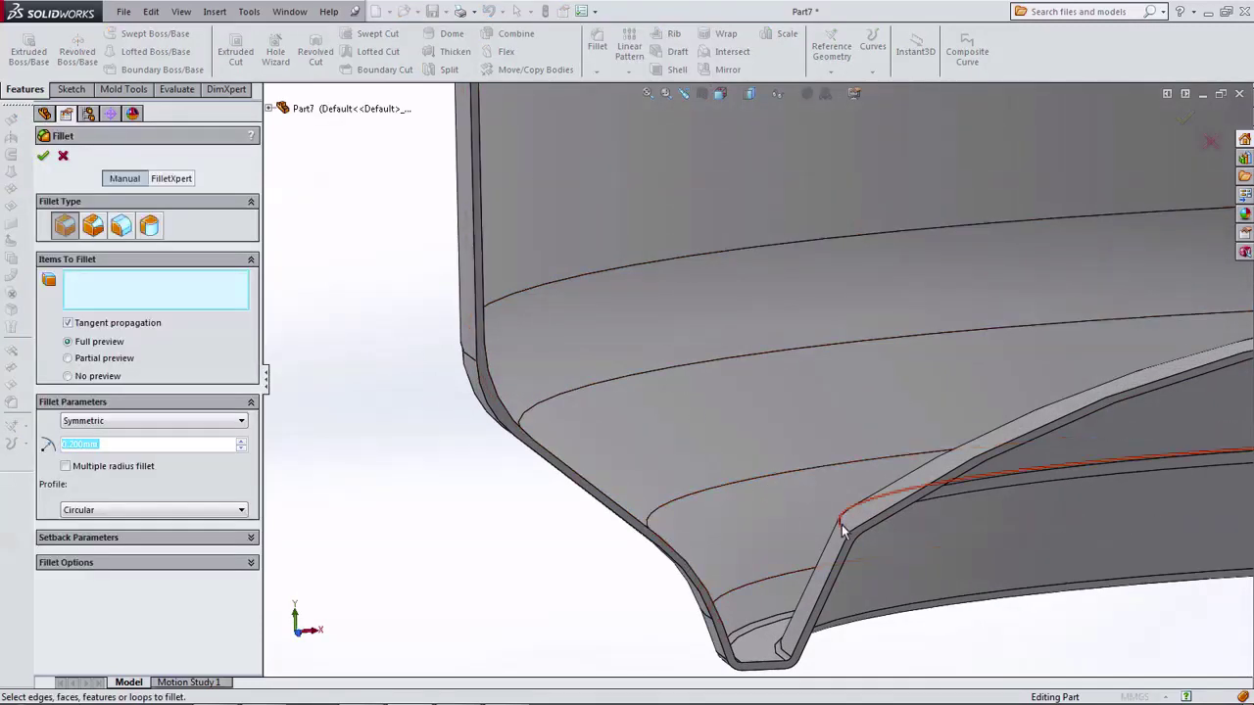
pyautogui.write('1.2')
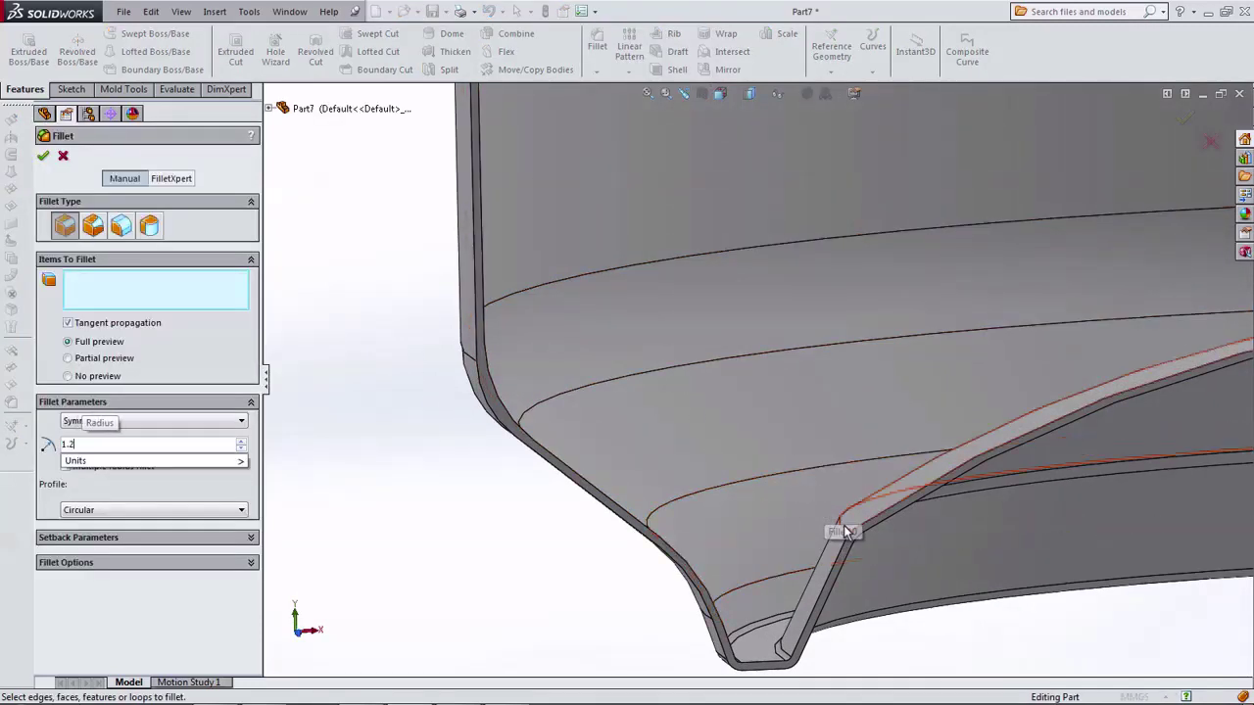
pyautogui.click(840, 530)
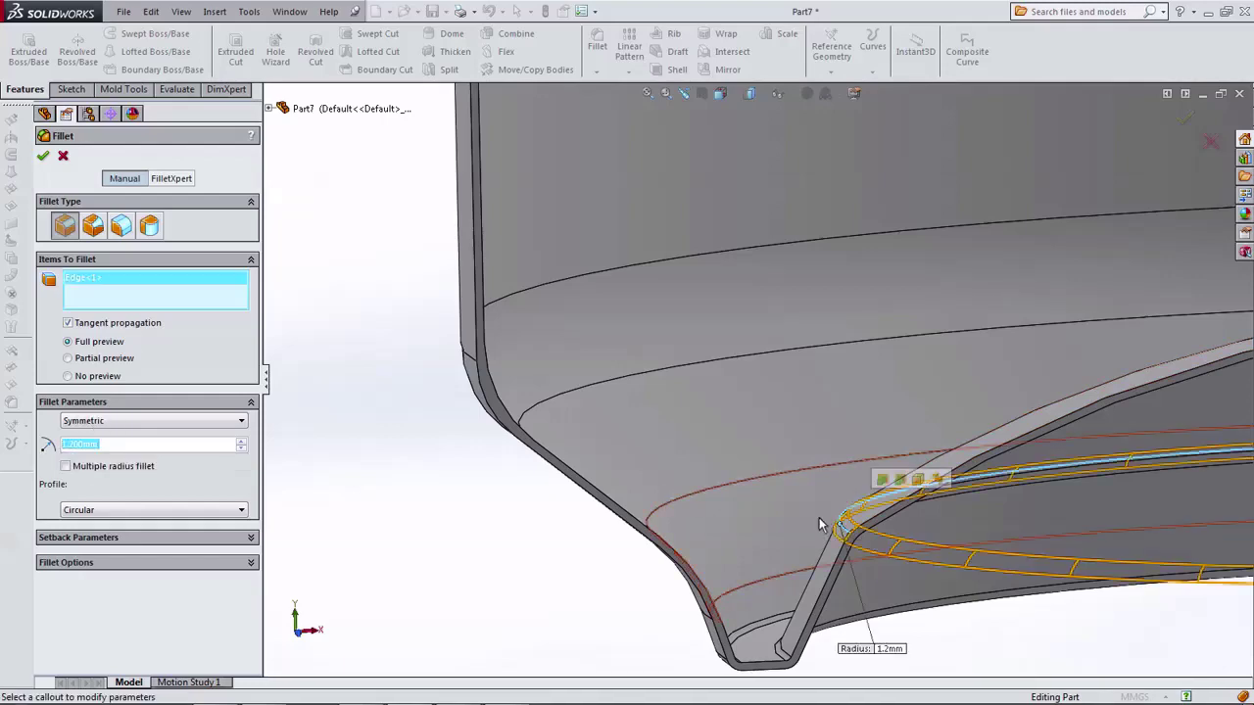
pyautogui.click(44, 159)
# Step: Add a 0.2 mm fillet to the inner face of the top lip
pyautogui.moveTo(680, 385)
pyautogui.mouseDown(button='middle')
pyautogui.moveTo(884, 380)
pyautogui.moveTo(812, 359)
pyautogui.moveTo(638, 195)
pyautogui.moveTo(655, 177)
pyautogui.moveTo(604, 224)
pyautogui.moveTo(618, 206)
pyautogui.mouseUp(button='middle')
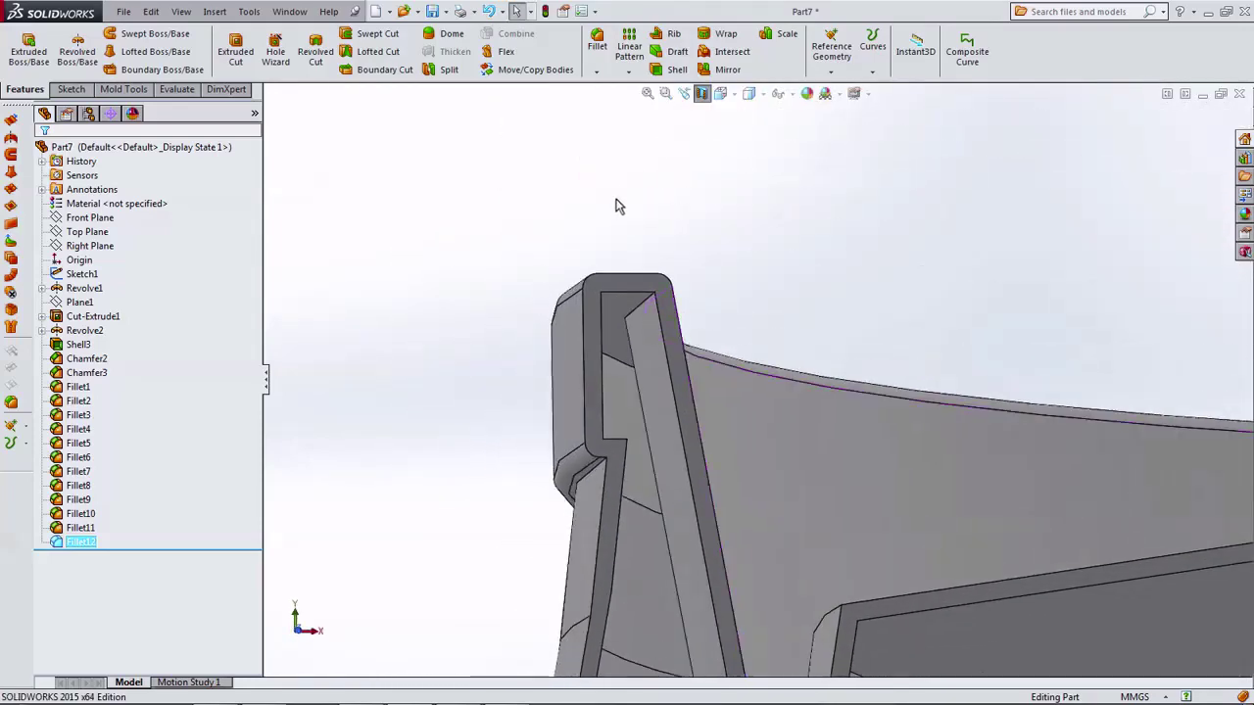
pyautogui.click(602, 54)
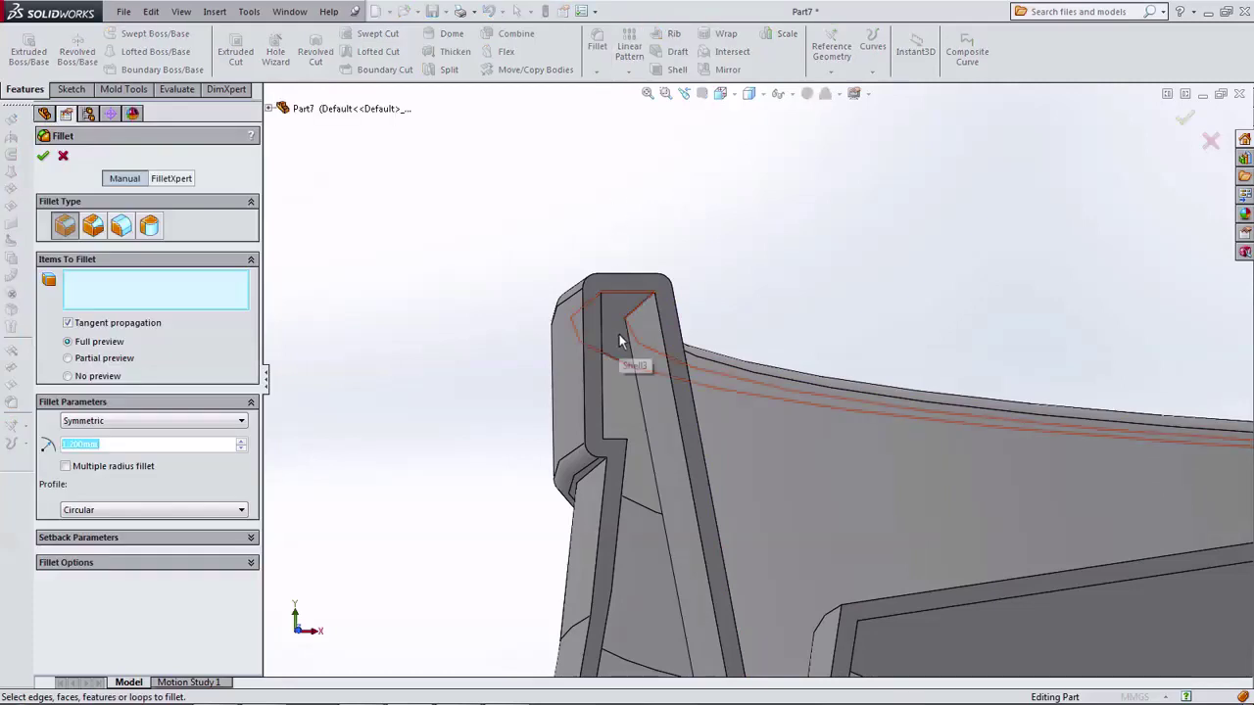
pyautogui.write('.2')
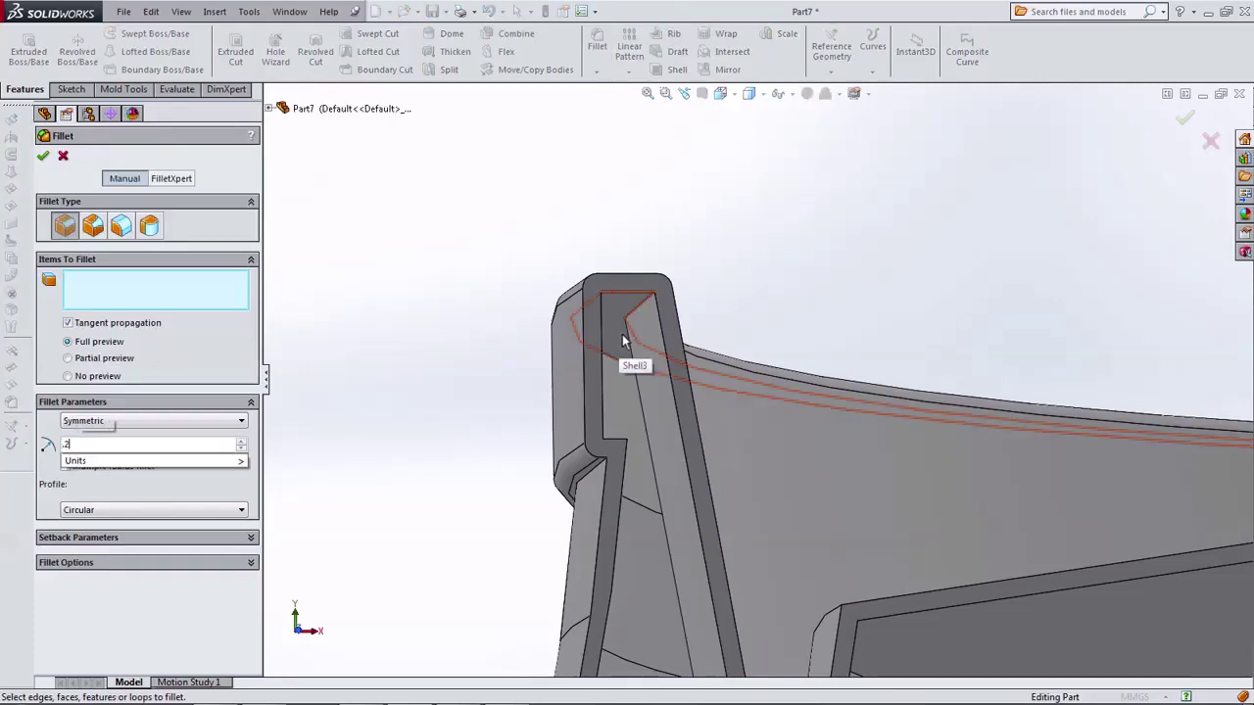
pyautogui.press('Return')
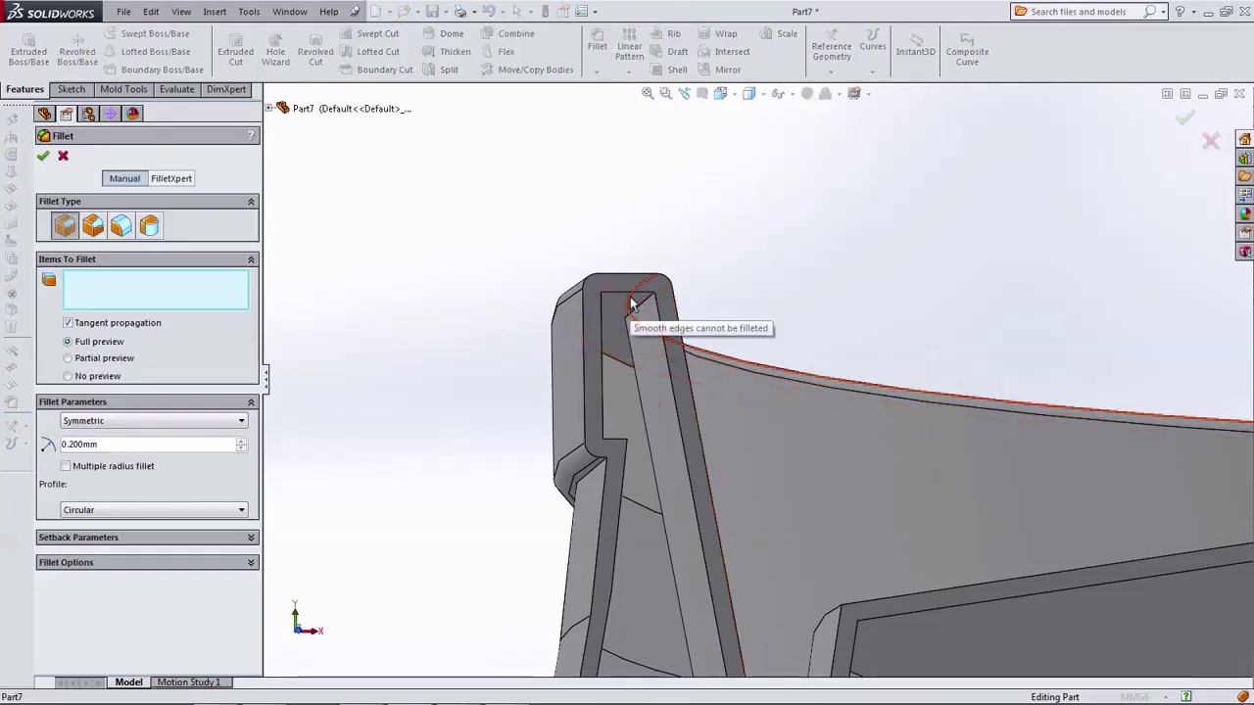
pyautogui.click(616, 314)
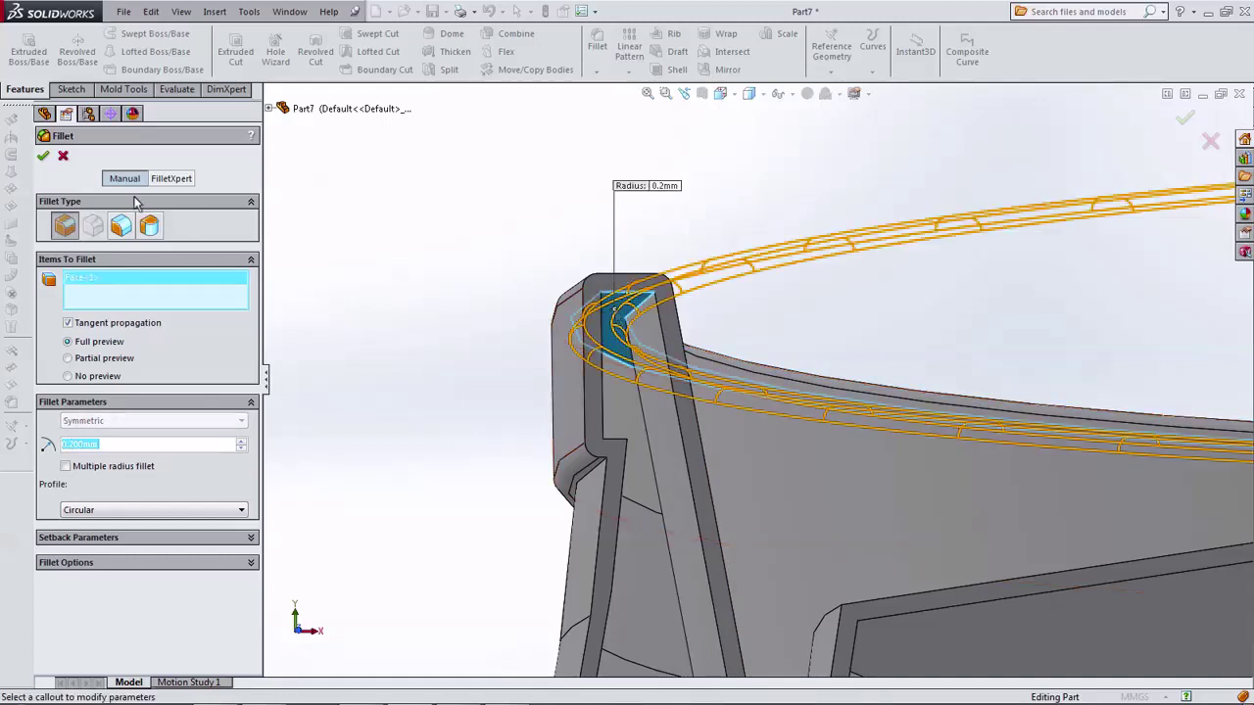
pyautogui.click(45, 160)
pyautogui.moveTo(481, 288); pyautogui.dragTo(481, 313, button='middle')
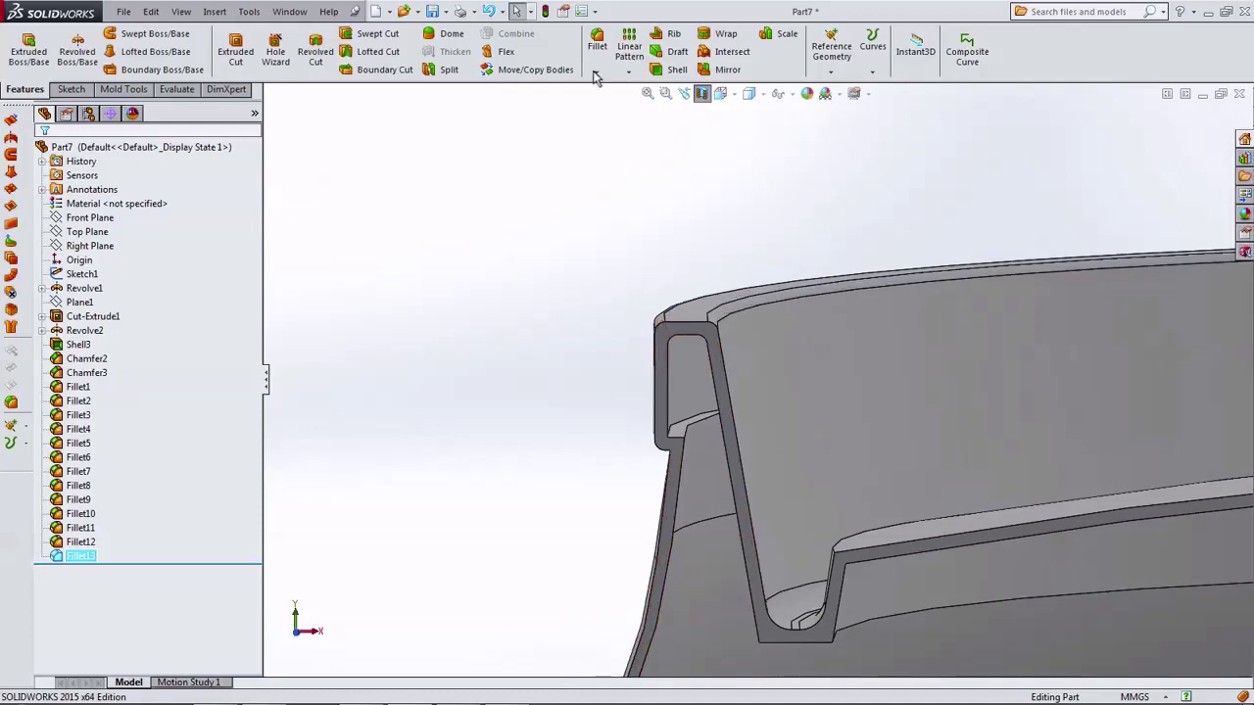
# Step: Fillet the edge along the lip's inner wall at 0.2 mm
pyautogui.click(596, 41)
pyautogui.scroll(-2, 707, 429)
pyautogui.scroll(-2, 707, 431)
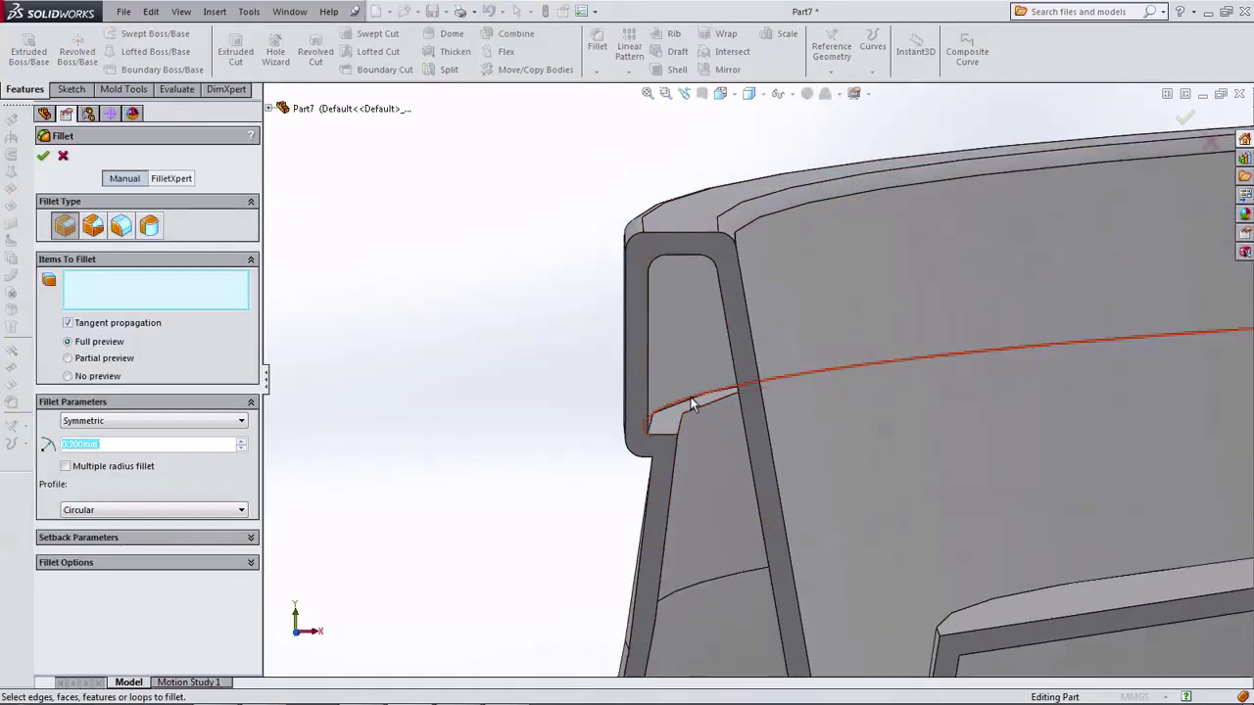
pyautogui.click(690, 402)
pyautogui.click(690, 403)
pyautogui.click(42, 156)
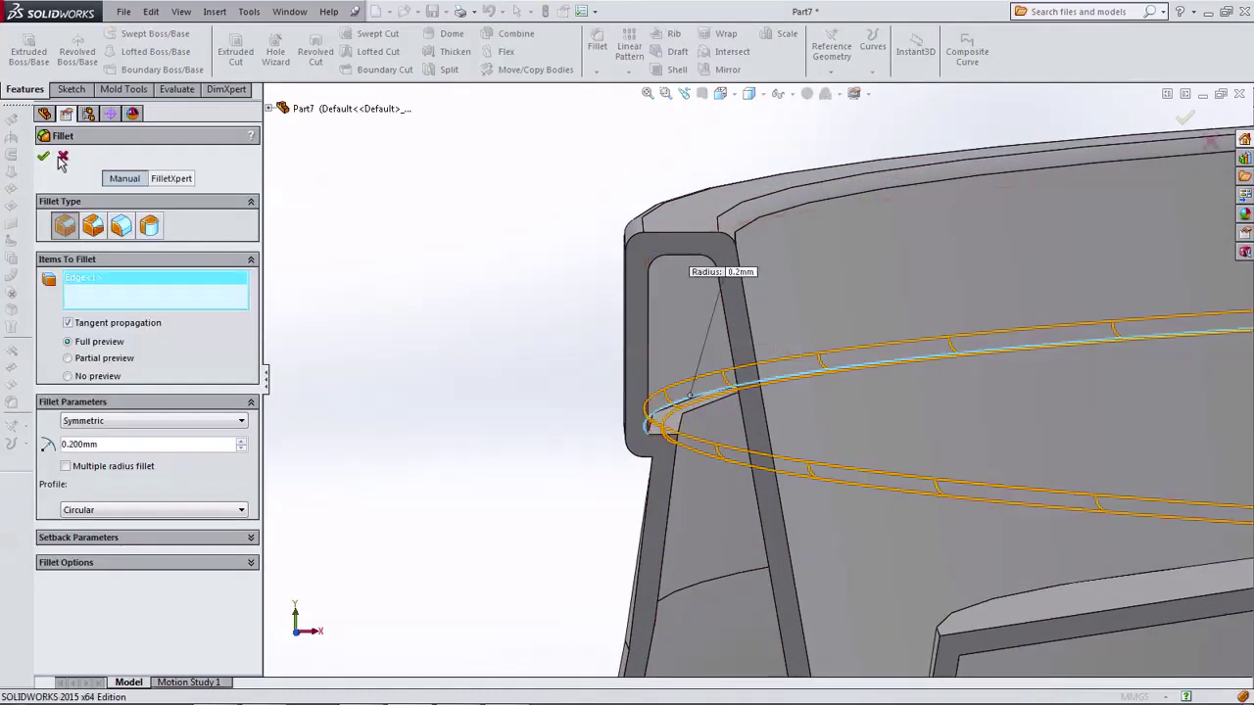
# Step: Round the groove face below the top lip with a 0.5 mm fillet
pyautogui.scroll(3, 421, 333)
pyautogui.scroll(2, 739, 455)
pyautogui.scroll(-3, 738, 456)
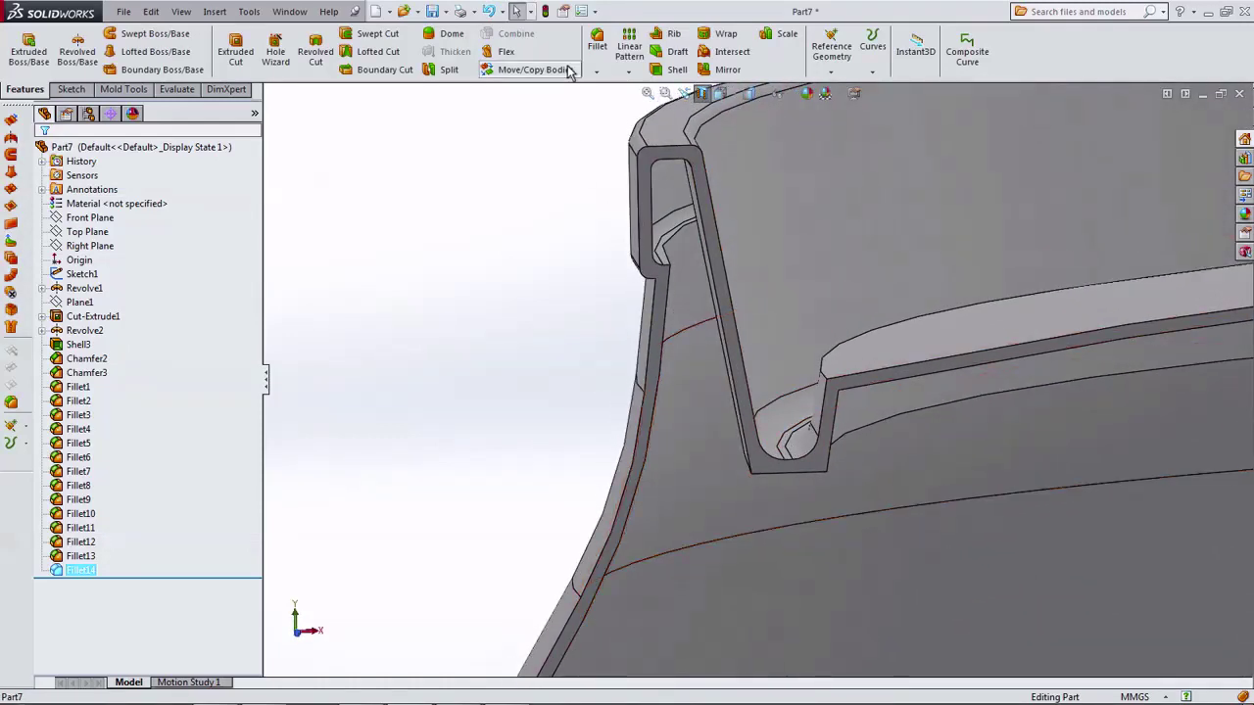
pyautogui.click(597, 44)
pyautogui.moveTo(733, 439); pyautogui.dragTo(720, 314, button='middle')
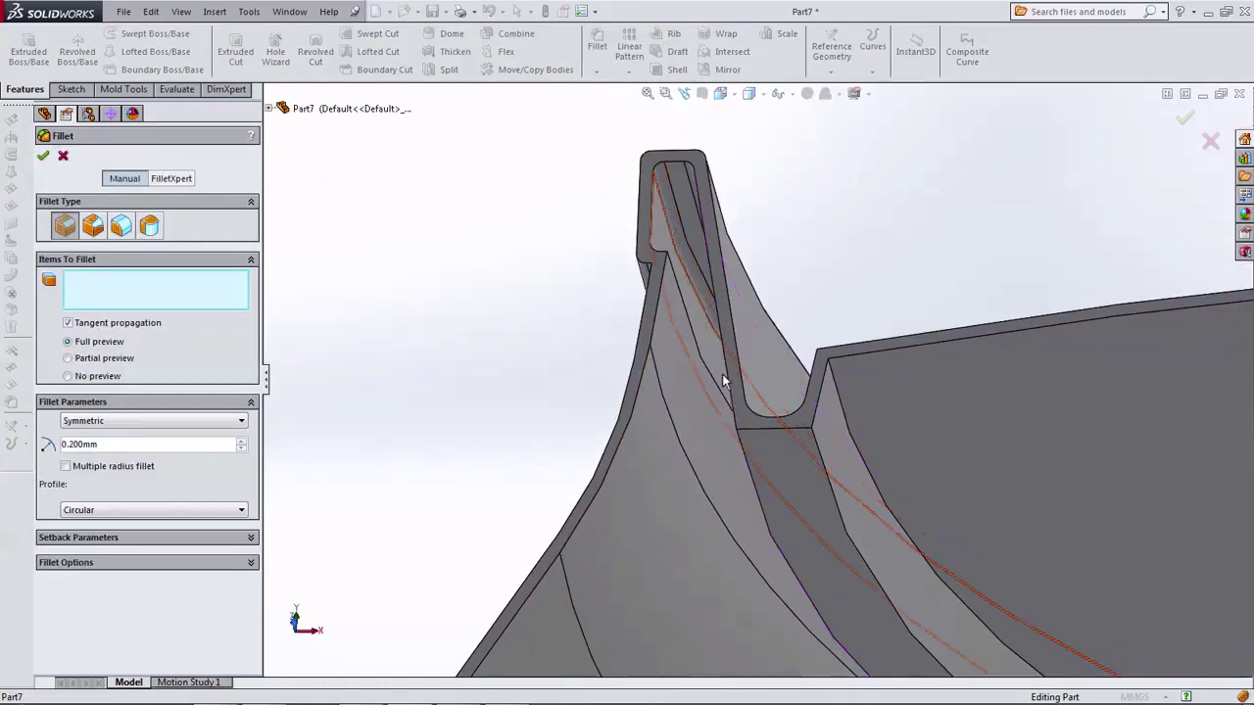
pyautogui.click(803, 479)
pyautogui.moveTo(803, 479); pyautogui.dragTo(480, 453, button='middle')
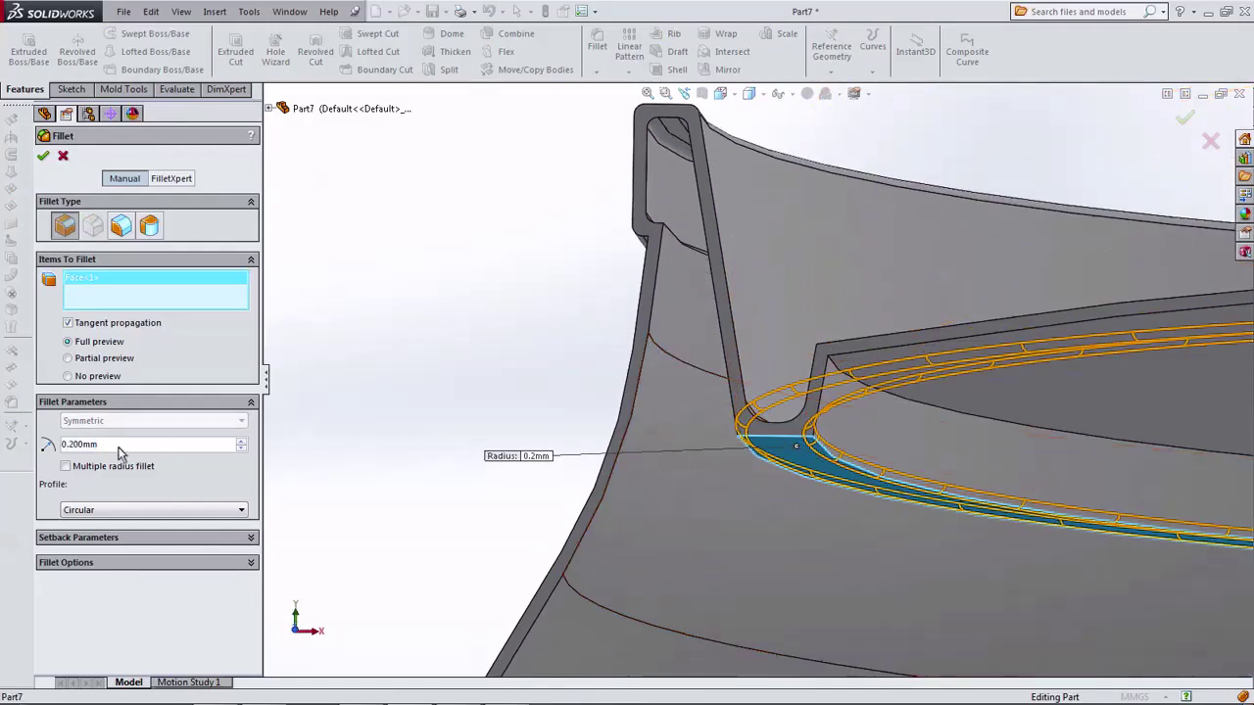
pyautogui.write('0.5')
pyautogui.press('Return')
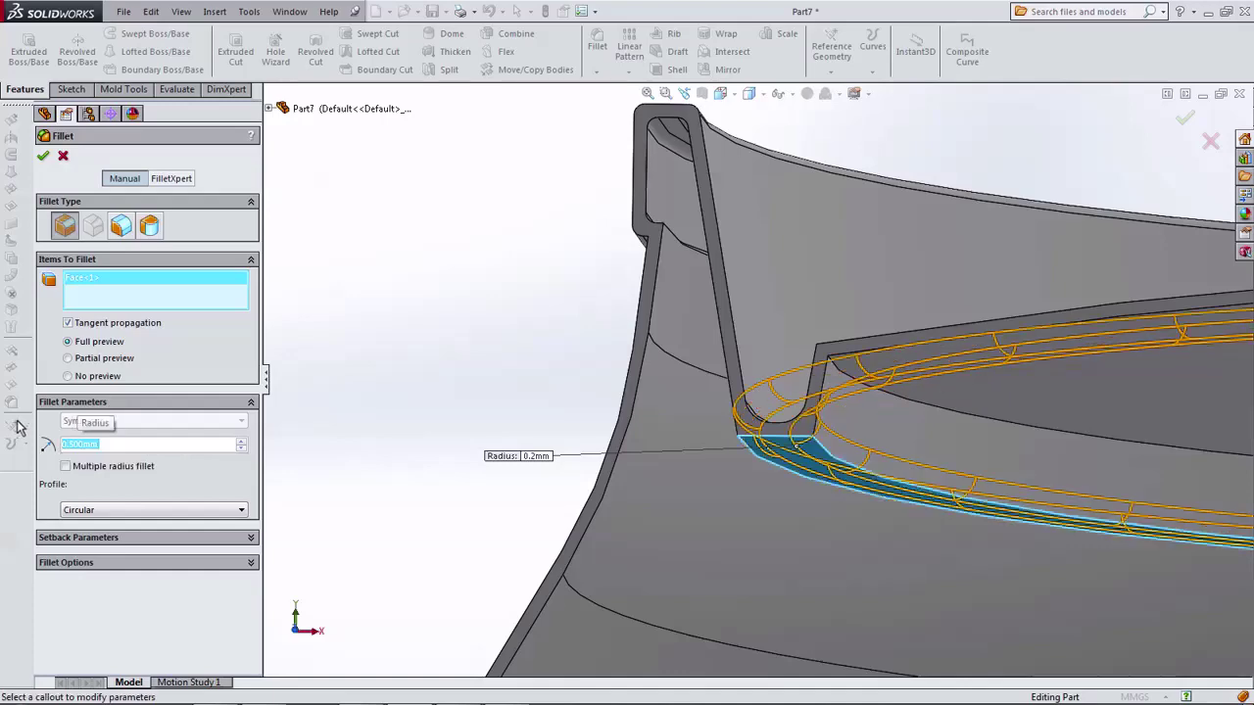
pyautogui.click(44, 156)
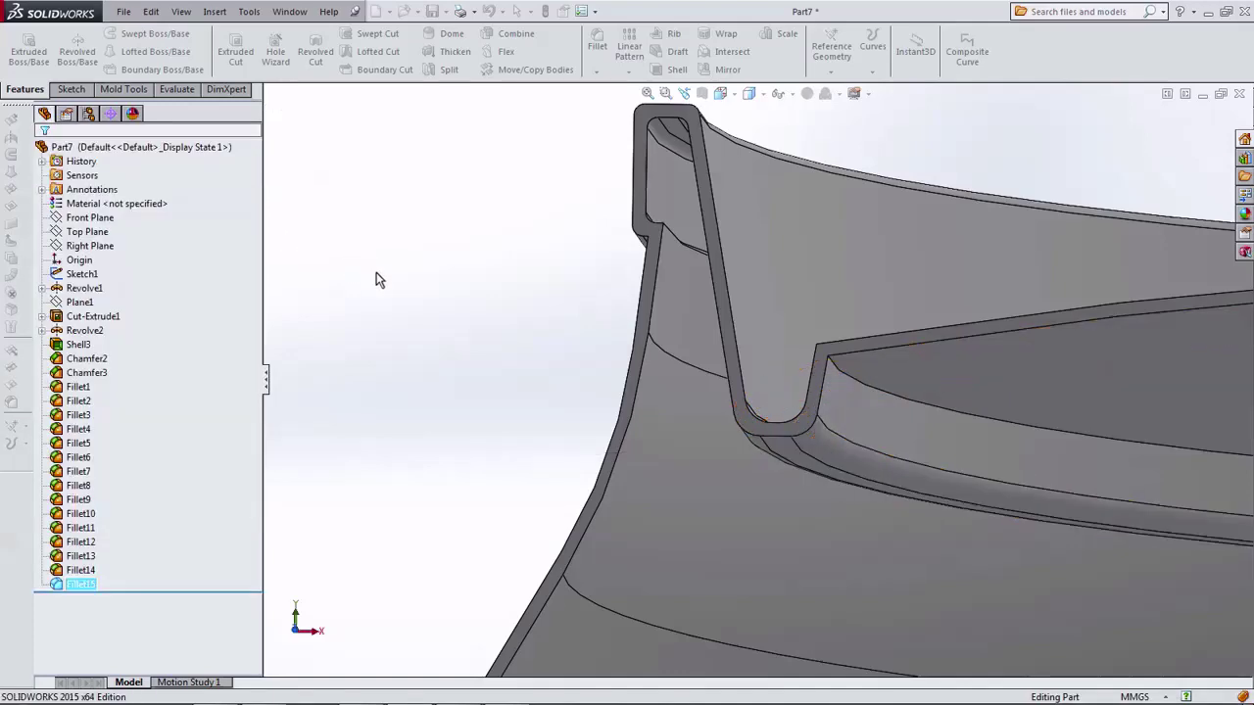
# Step: Fillet the two remaining rim edges together at 0.5 mm
pyautogui.moveTo(379, 277); pyautogui.dragTo(502, 427, button='middle')
pyautogui.scroll(3, 505, 418)
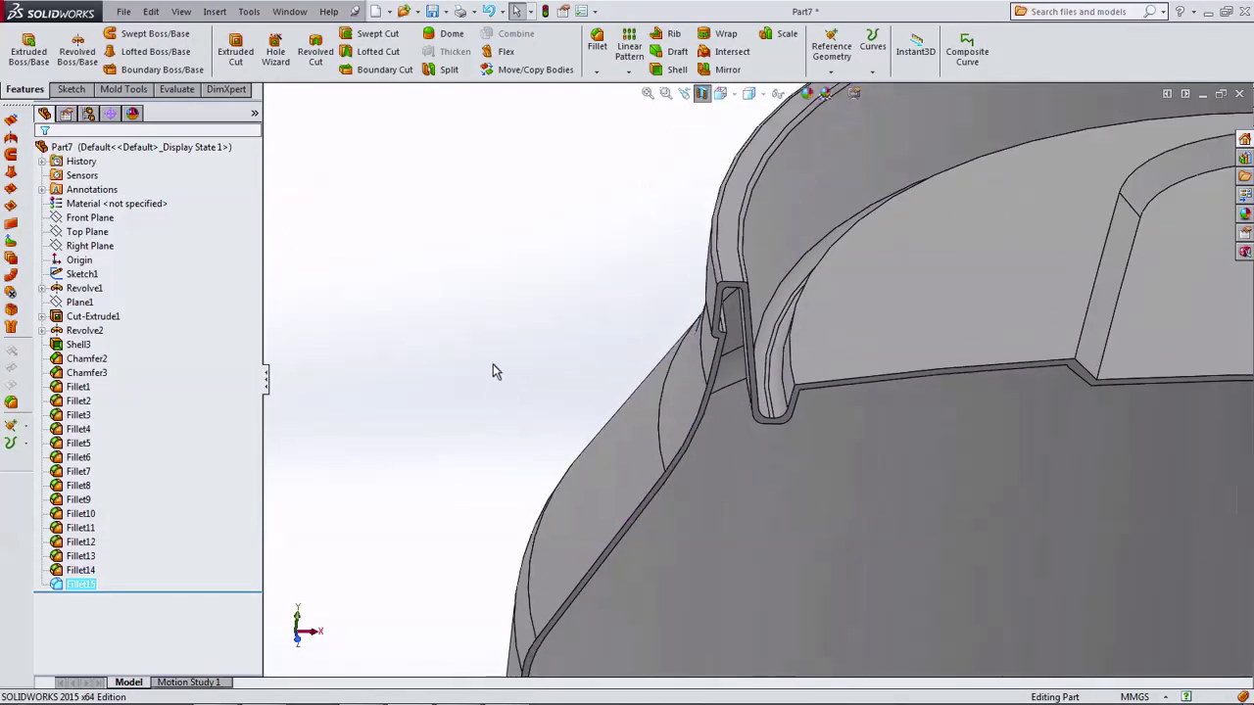
pyautogui.moveTo(493, 364); pyautogui.dragTo(828, 351, button='middle')
pyautogui.scroll(-3, 724, 320)
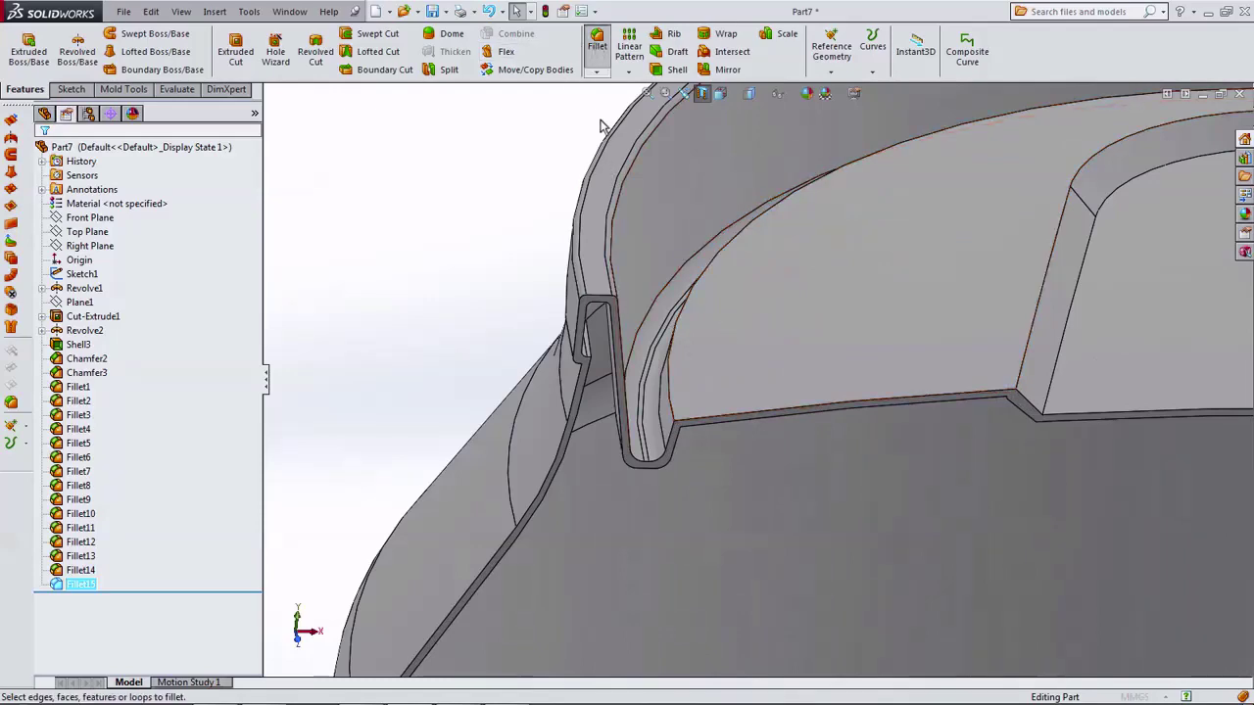
pyautogui.click(597, 41)
pyautogui.click(672, 407)
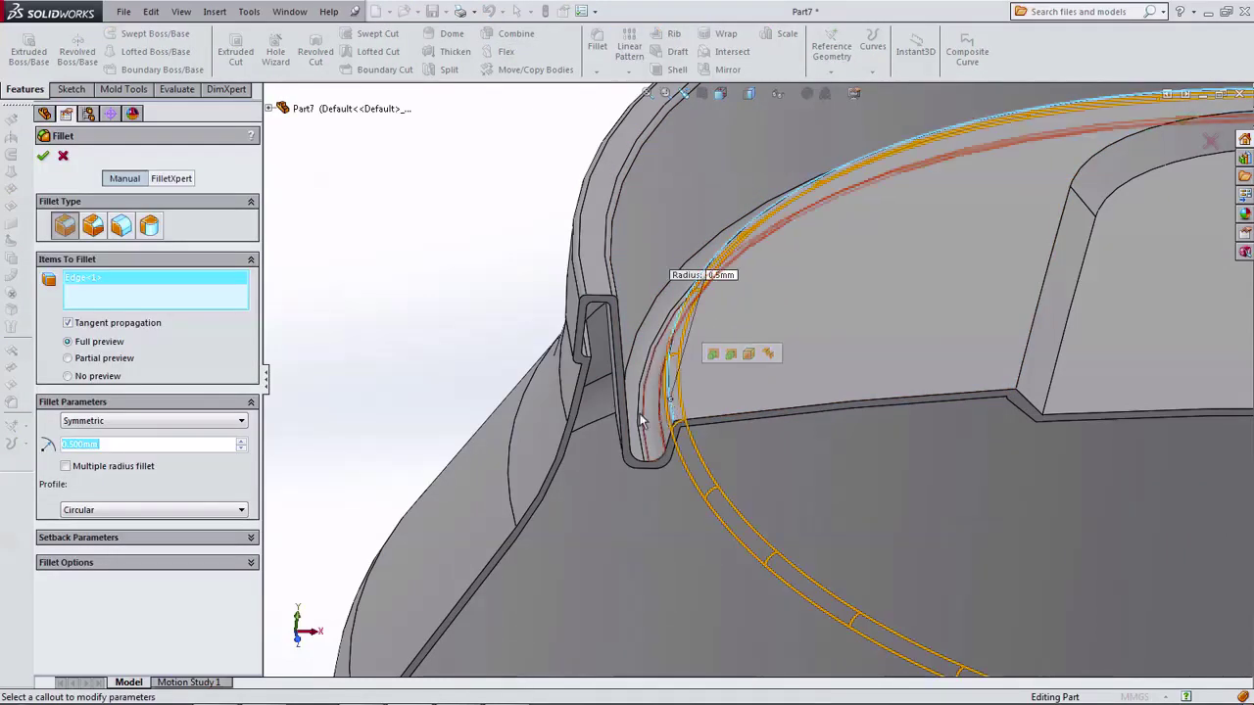
pyautogui.moveTo(476, 367); pyautogui.dragTo(444, 229, button='middle')
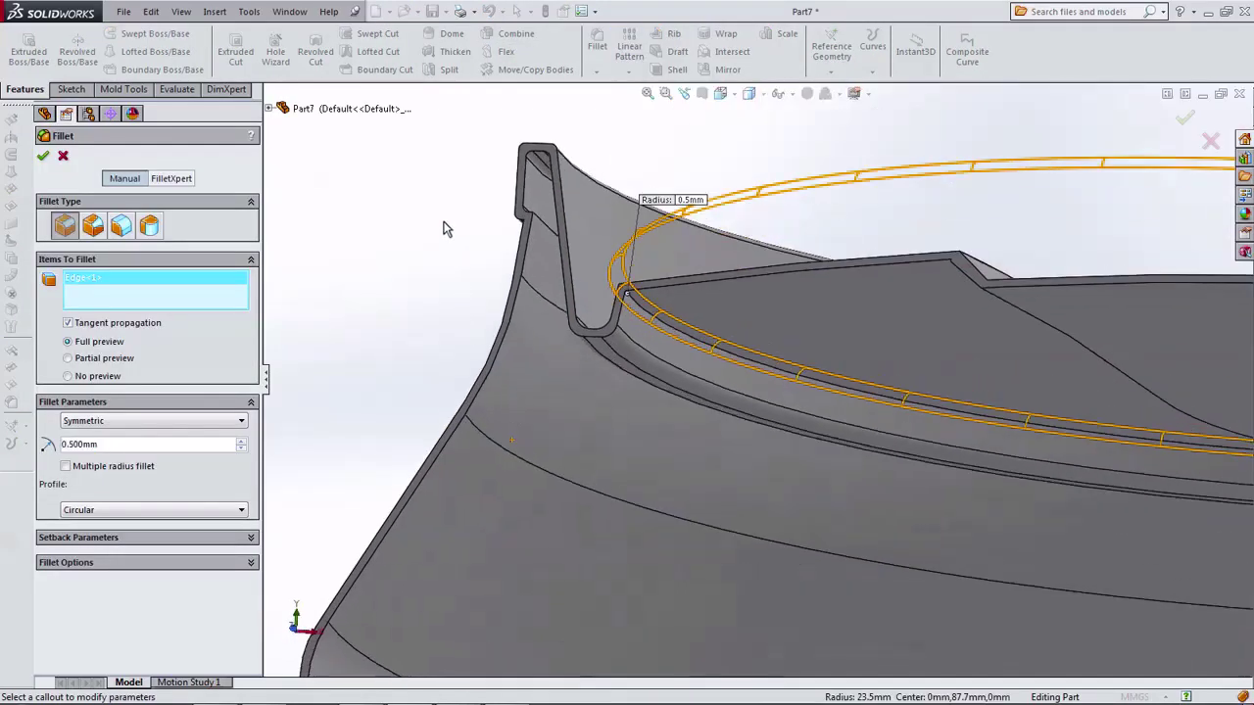
pyautogui.click(660, 317)
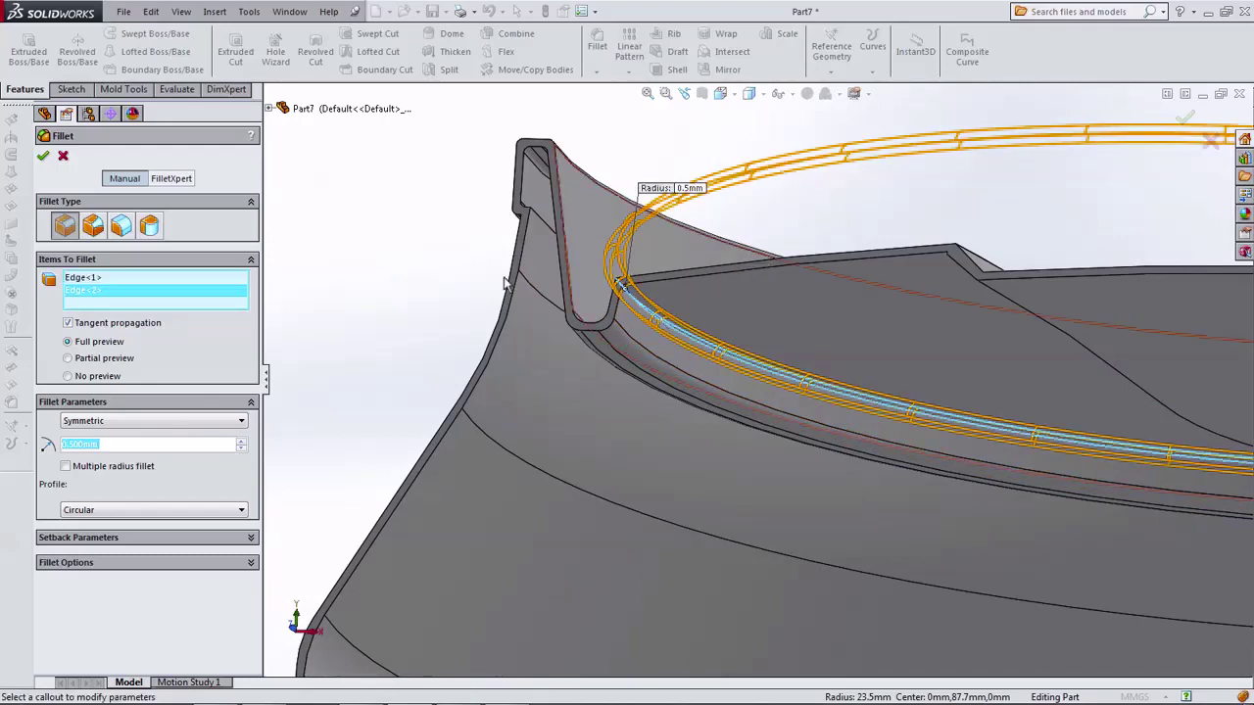
pyautogui.click(43, 158)
pyautogui.scroll(2, 397, 251)
# Step: Turn off the section view and switch to the Top view of the whole can
pyautogui.scroll(2, 411, 300)
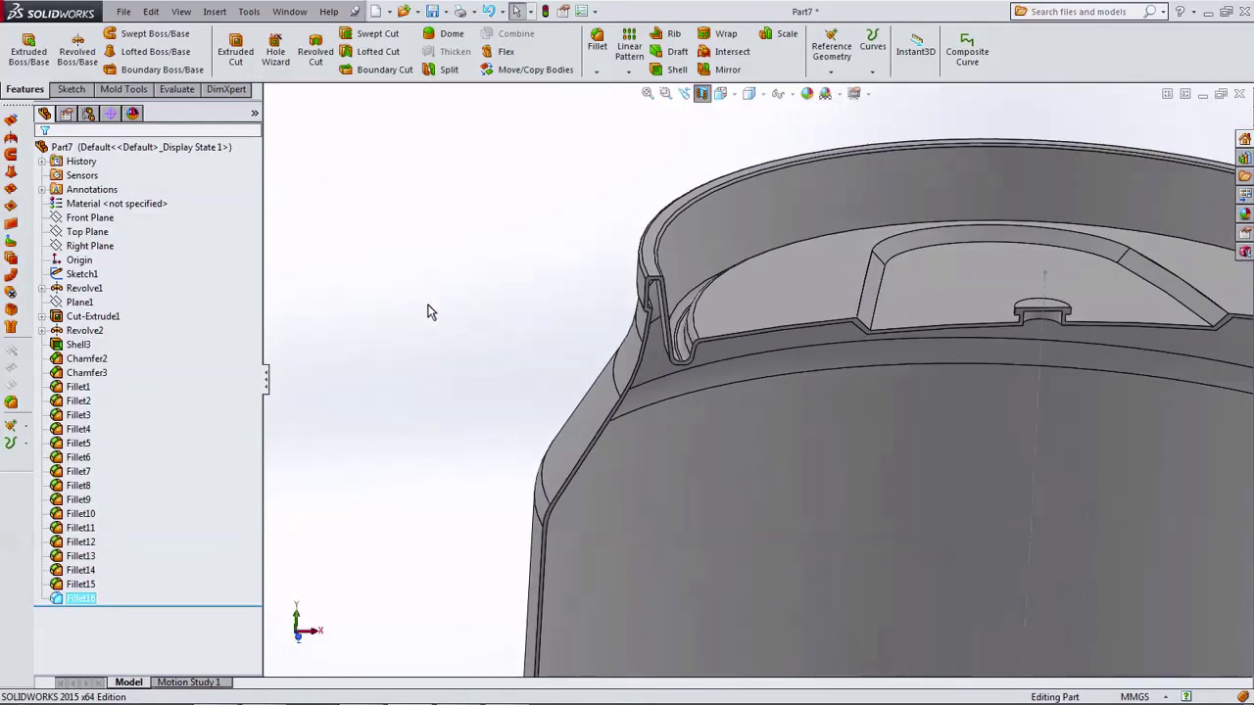
pyautogui.scroll(2, 543, 360)
pyautogui.scroll(-2, 806, 366)
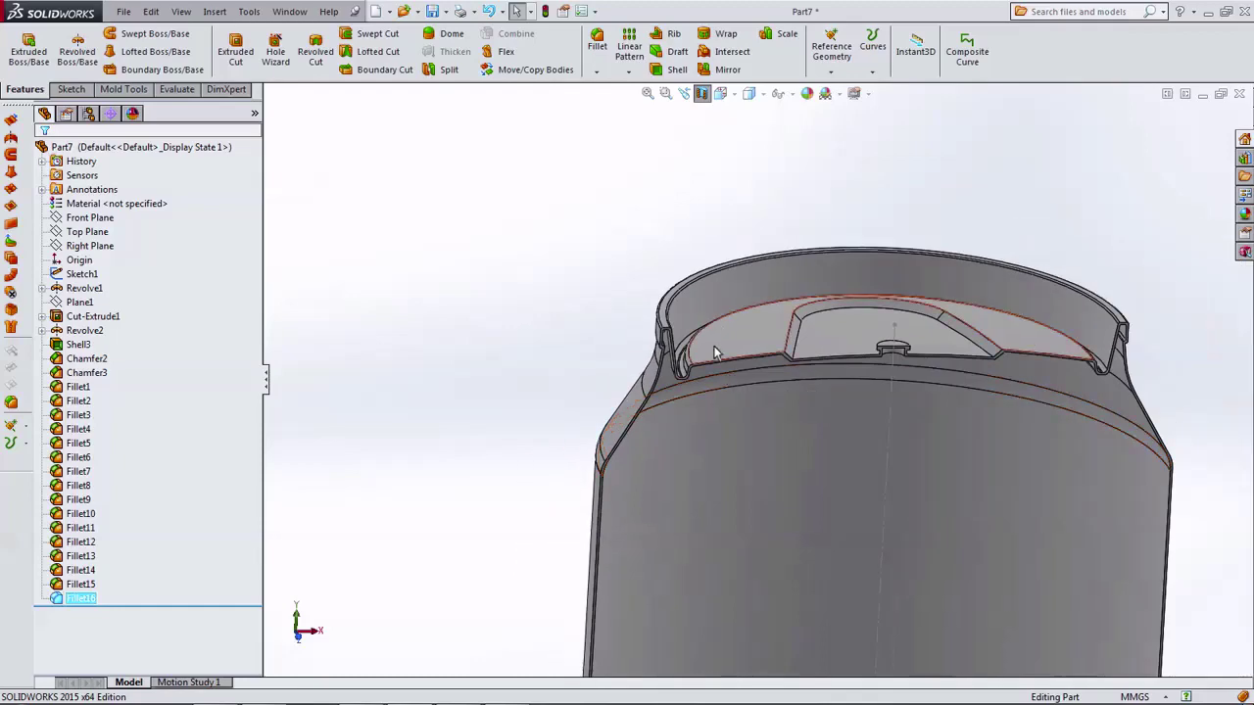
pyautogui.click(701, 93)
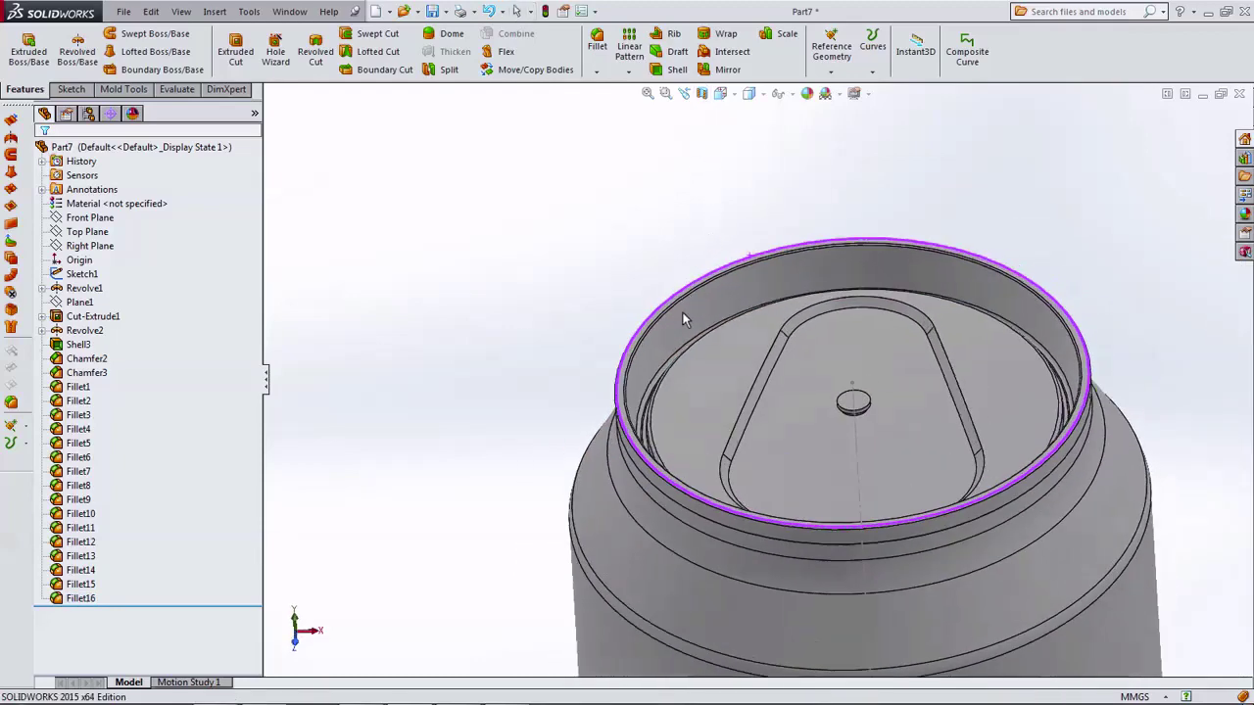
pyautogui.moveTo(682, 319); pyautogui.dragTo(682, 329, button='middle')
pyautogui.scroll(2, 682, 331)
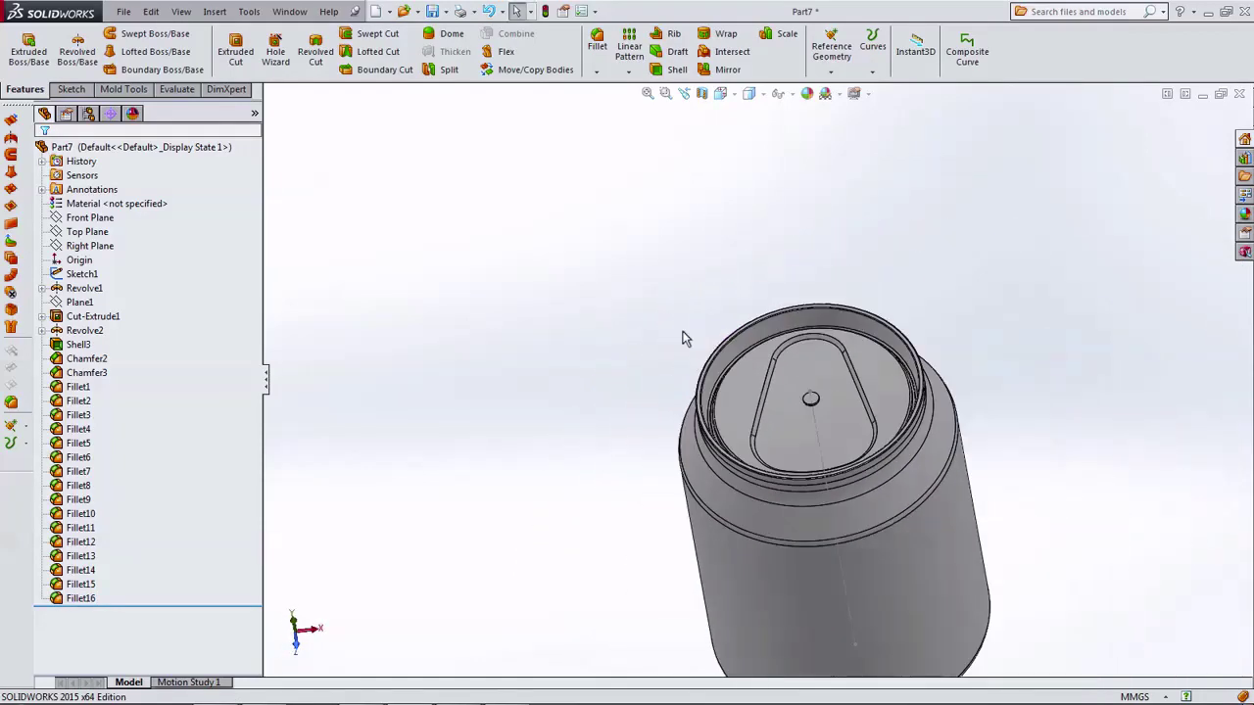
pyautogui.click(722, 94)
pyautogui.click(746, 135)
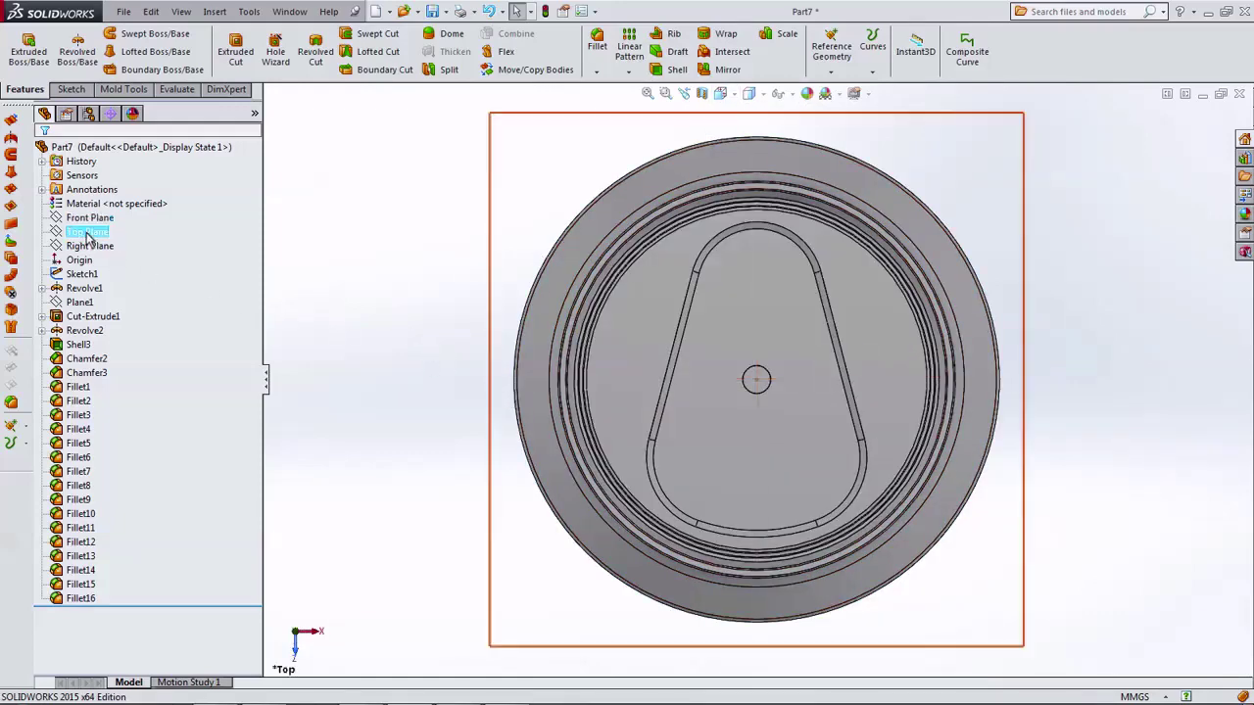
# Step: Start a sketch on Plane1 and draw a short centerline down from the origin
pyautogui.click(71, 308)
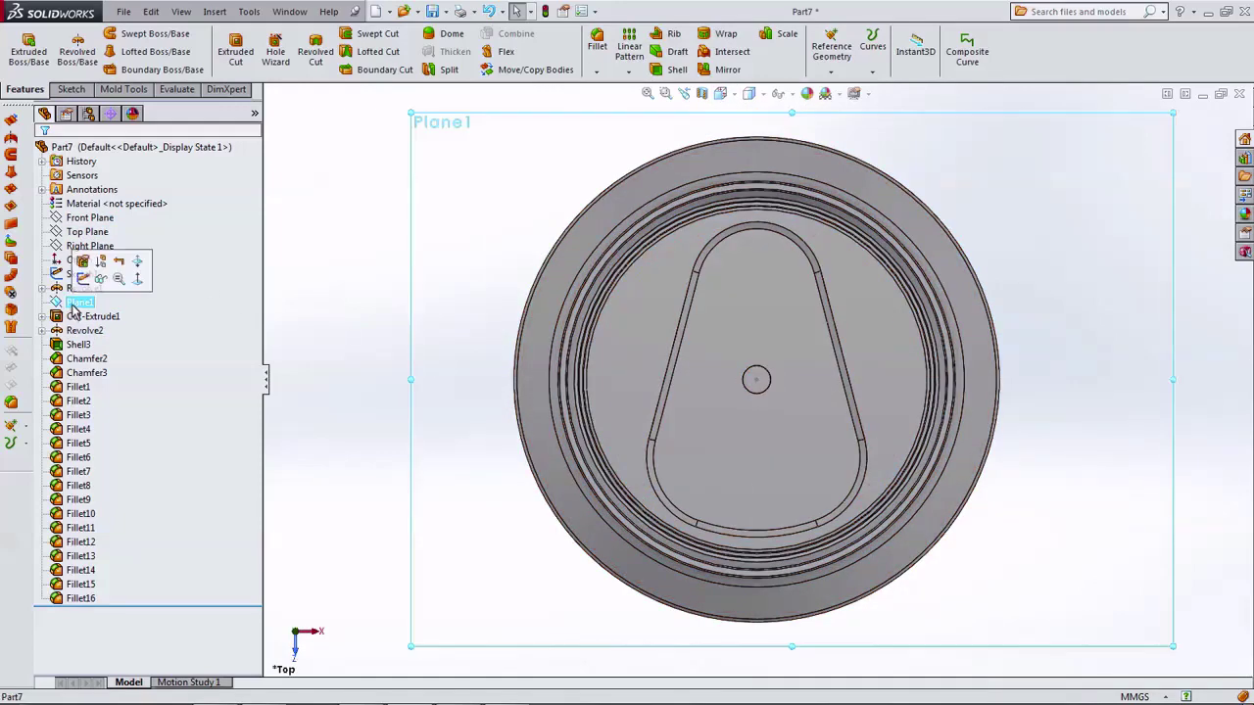
pyautogui.click(98, 267)
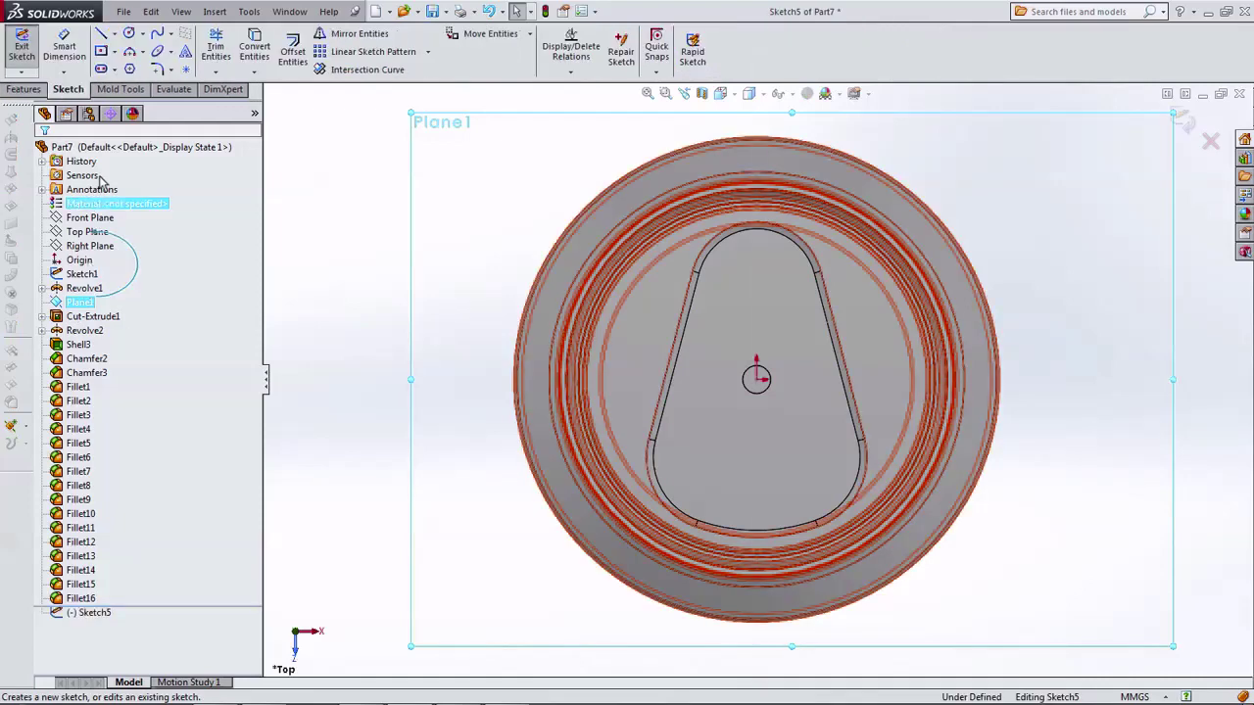
pyautogui.click(115, 34)
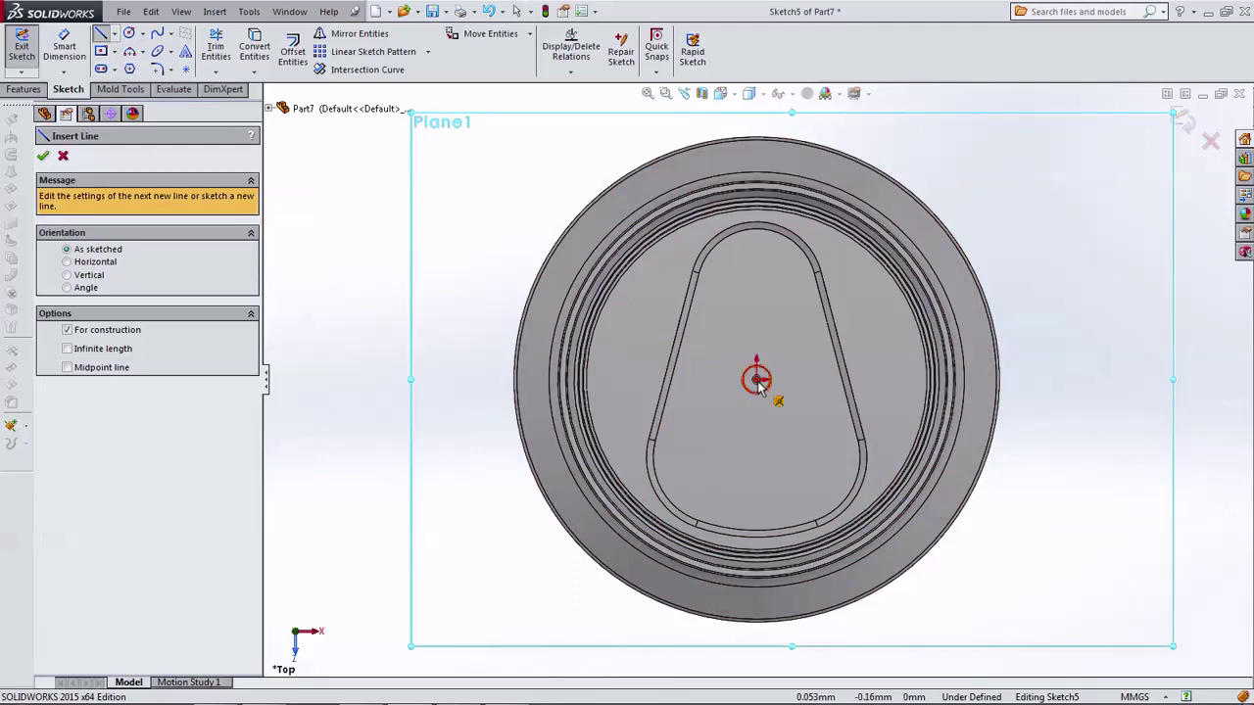
pyautogui.click(756, 379)
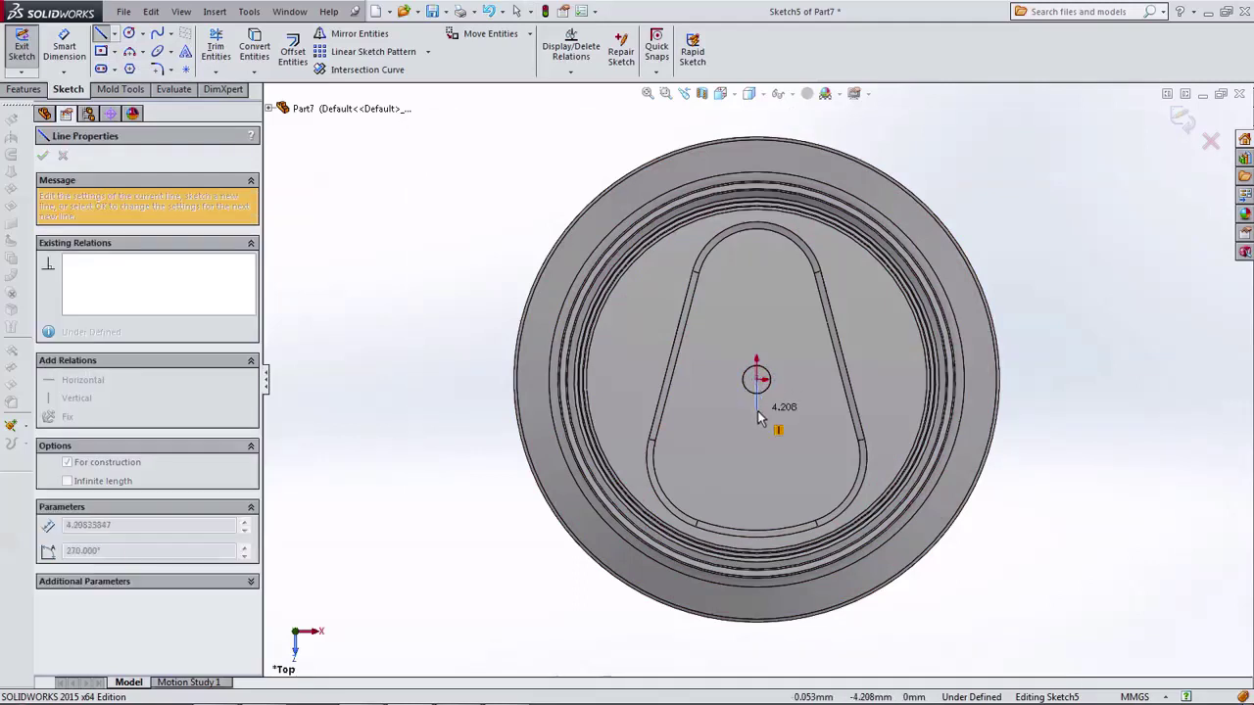
pyautogui.doubleClick(761, 418)
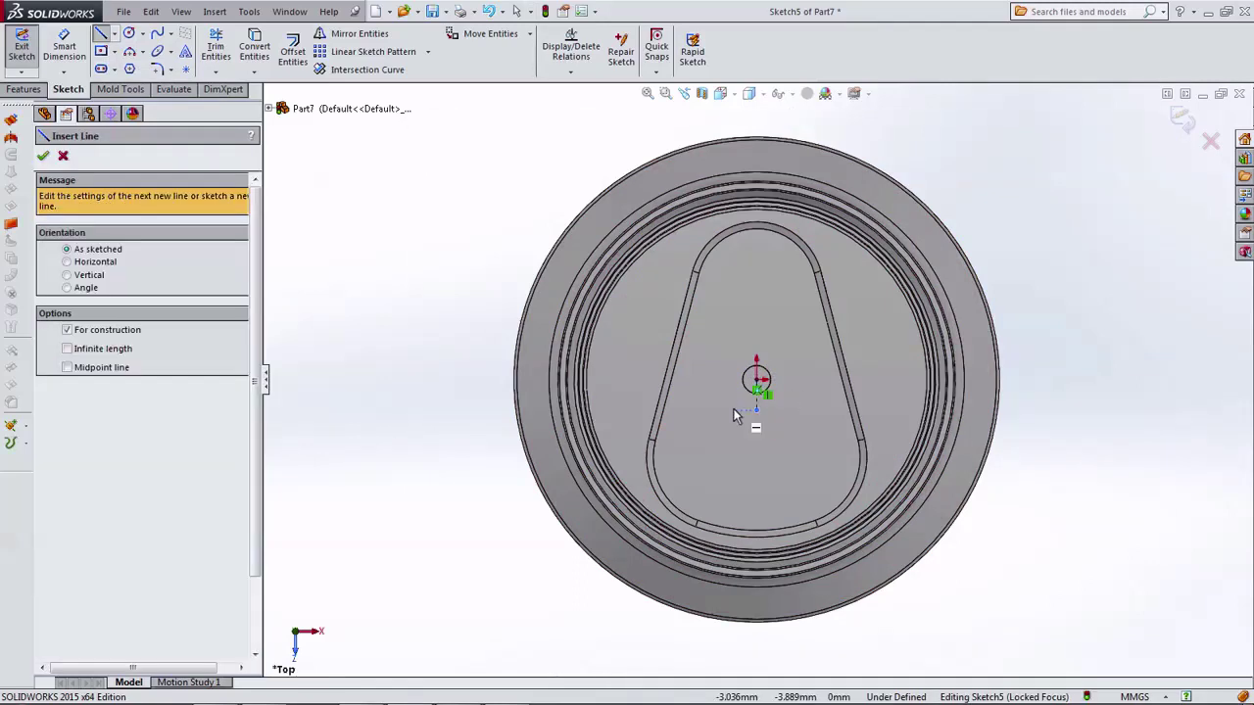
# Step: Draw a centre rectangle below it and make the centerline's end its top edge's midpoint
pyautogui.click(102, 52)
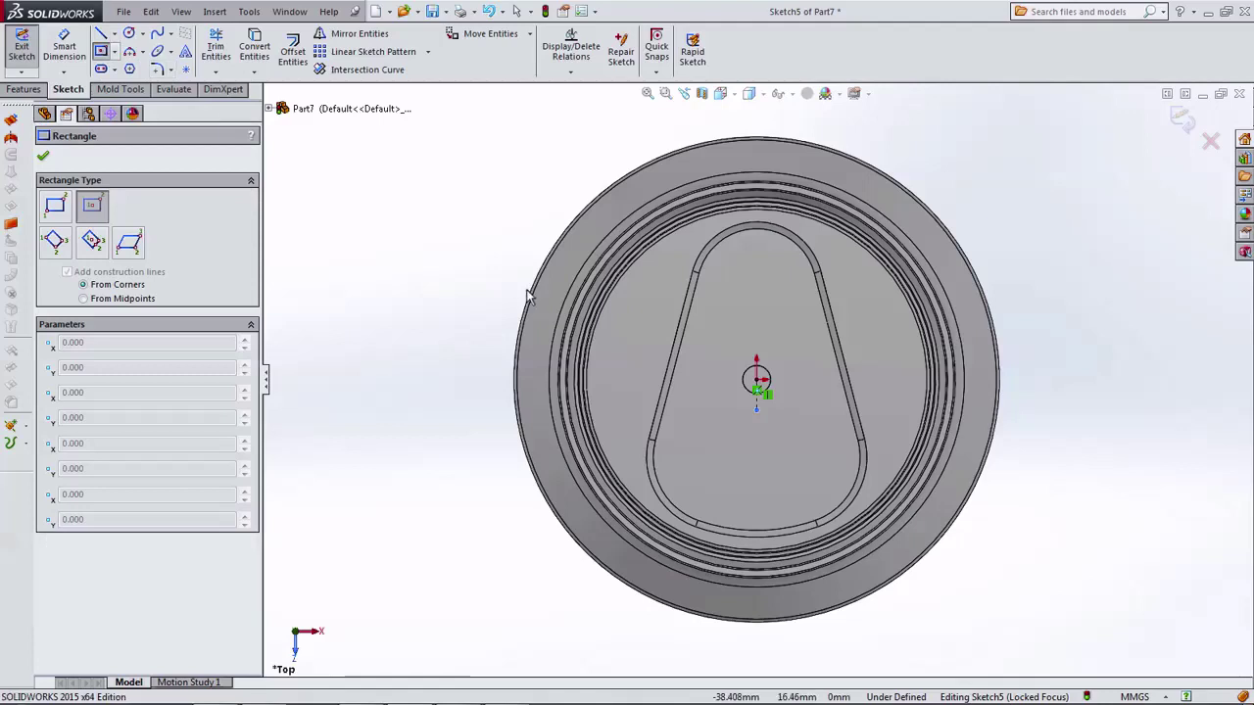
pyautogui.click(757, 470)
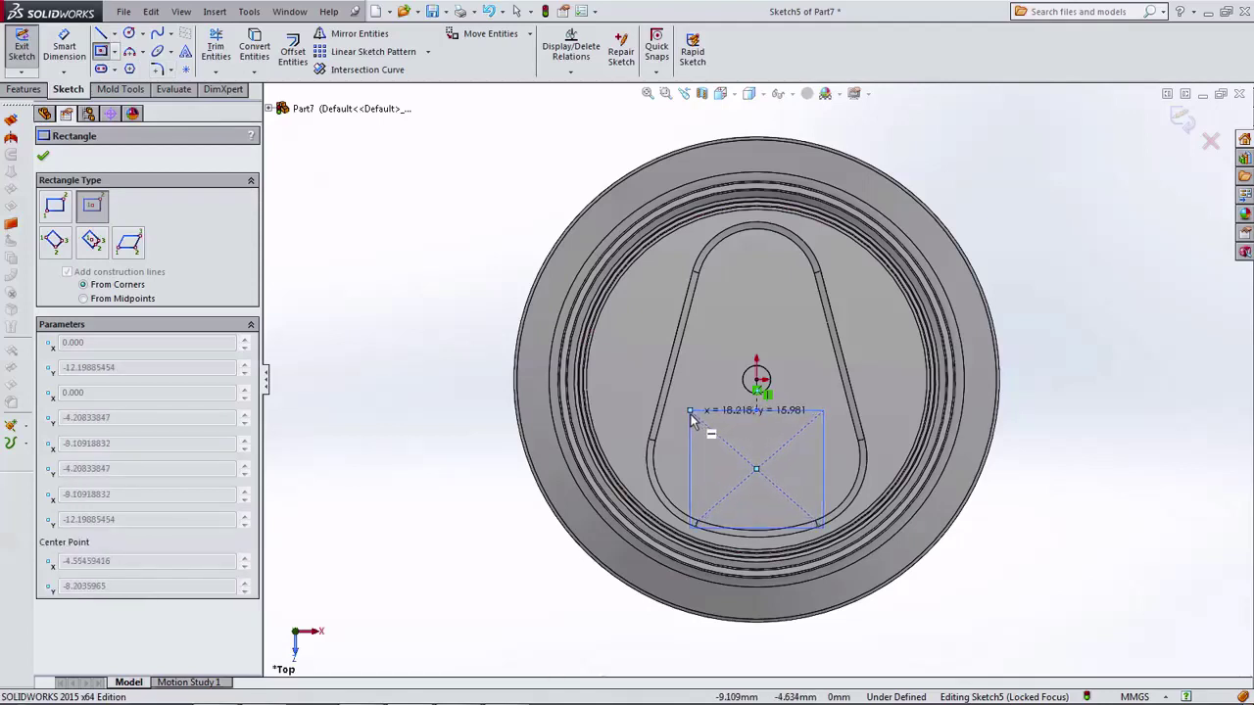
pyautogui.click(690, 412)
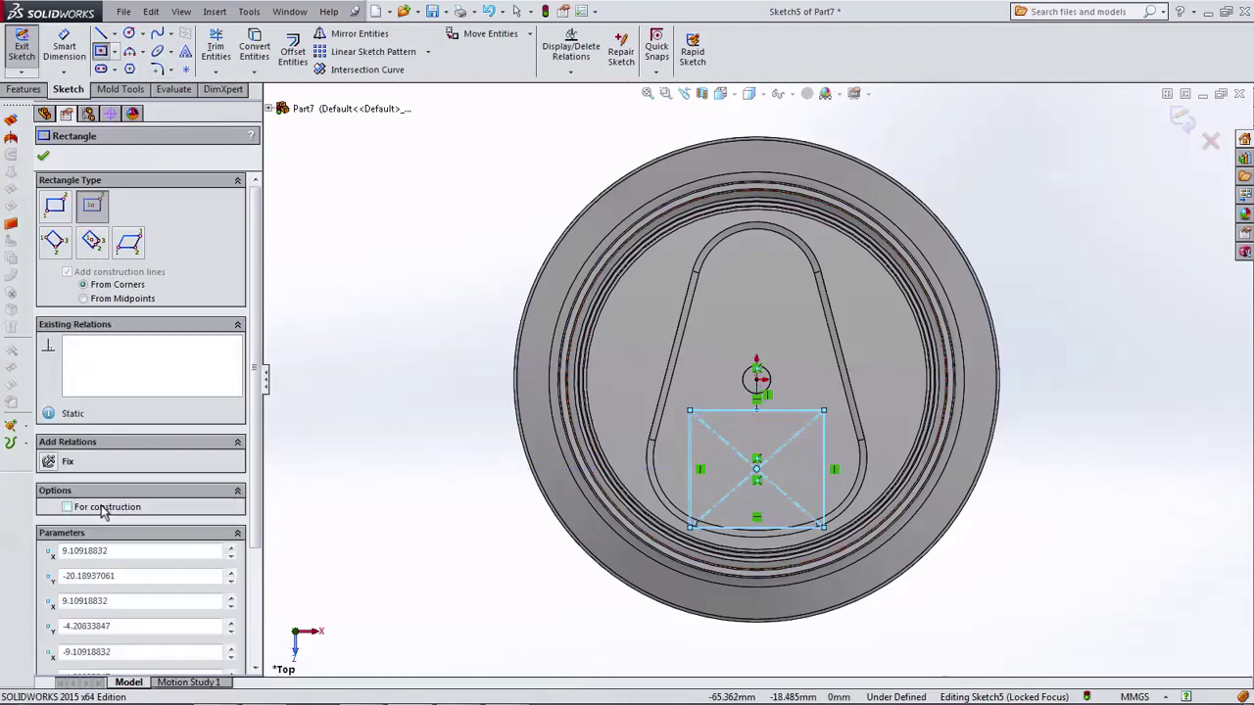
pyautogui.press('Escape')
pyautogui.click(757, 413)
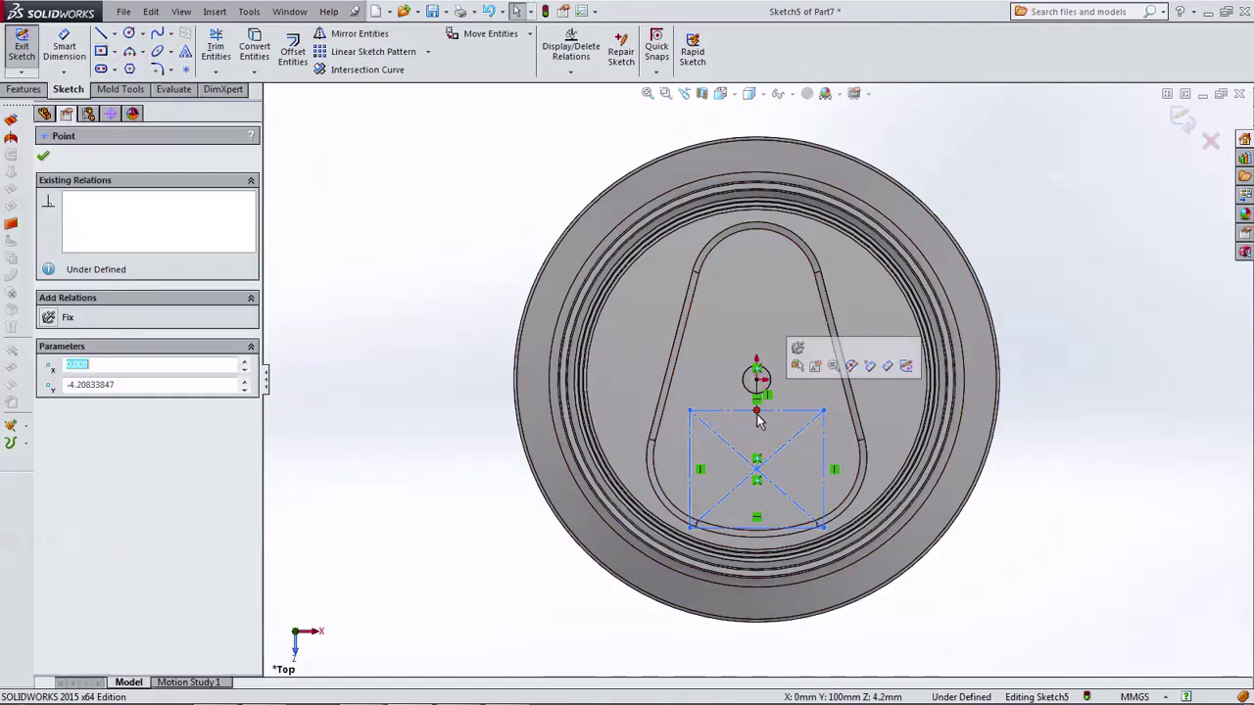
pyautogui.keyDown('ctrl'); pyautogui.click(772, 412); pyautogui.keyUp('ctrl')
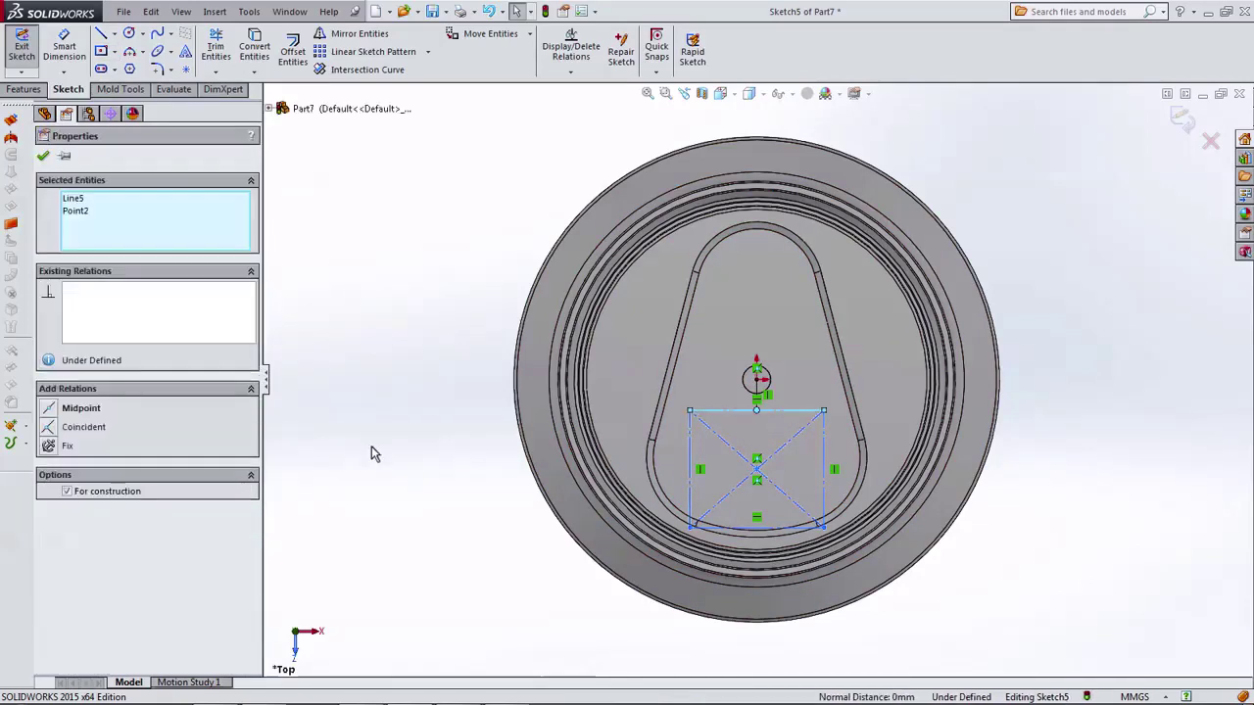
pyautogui.click(81, 407)
pyautogui.press('Escape')
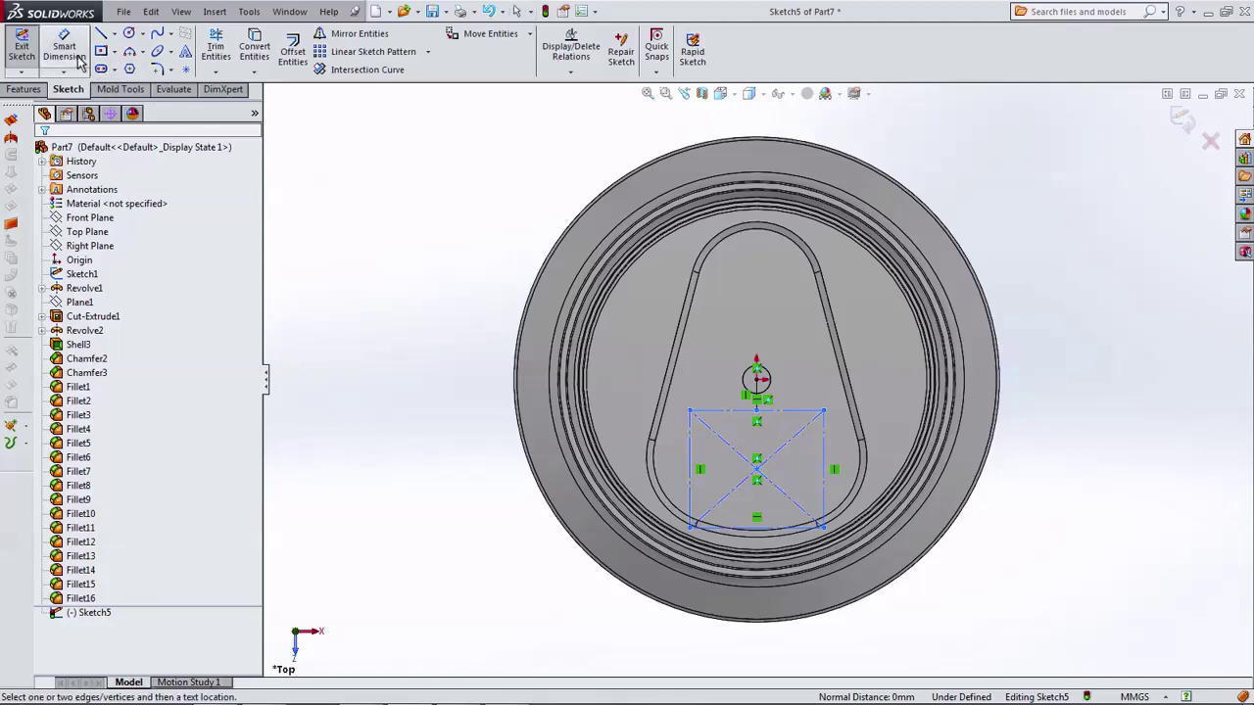
# Step: Dimension the sketch centerline to a length of 3 mm
pyautogui.click(79, 60)
pyautogui.scroll(-3, 695, 346)
pyautogui.click(791, 411)
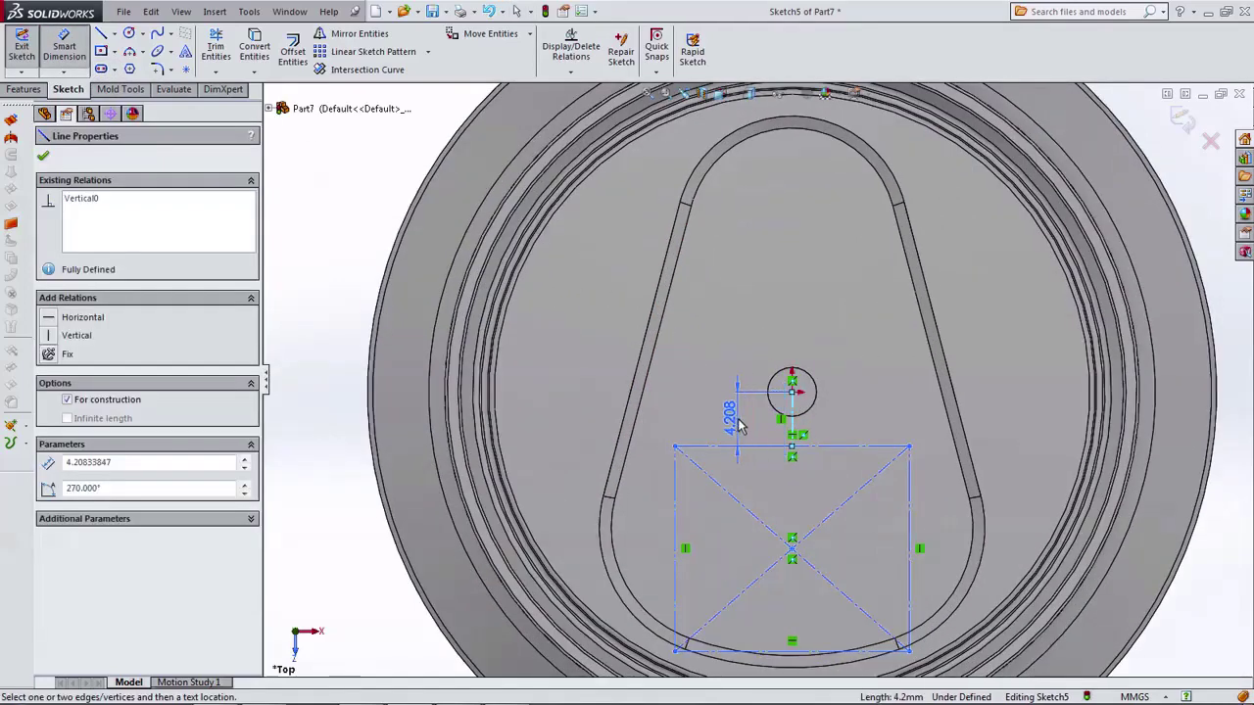
pyautogui.click(740, 423)
pyautogui.write('3')
pyautogui.click(672, 410)
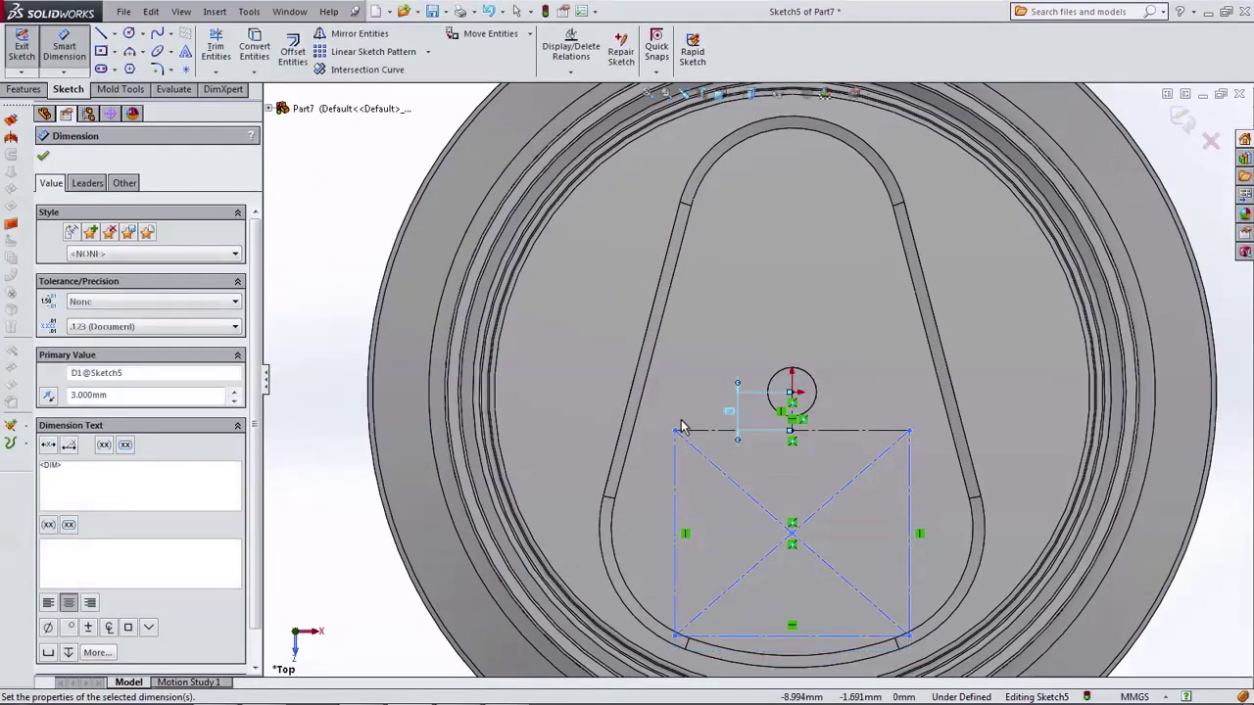
pyautogui.press('Escape')
# Step: Dimension the rectangle's width between its left and right sides as 25 mm
pyautogui.click(674, 507)
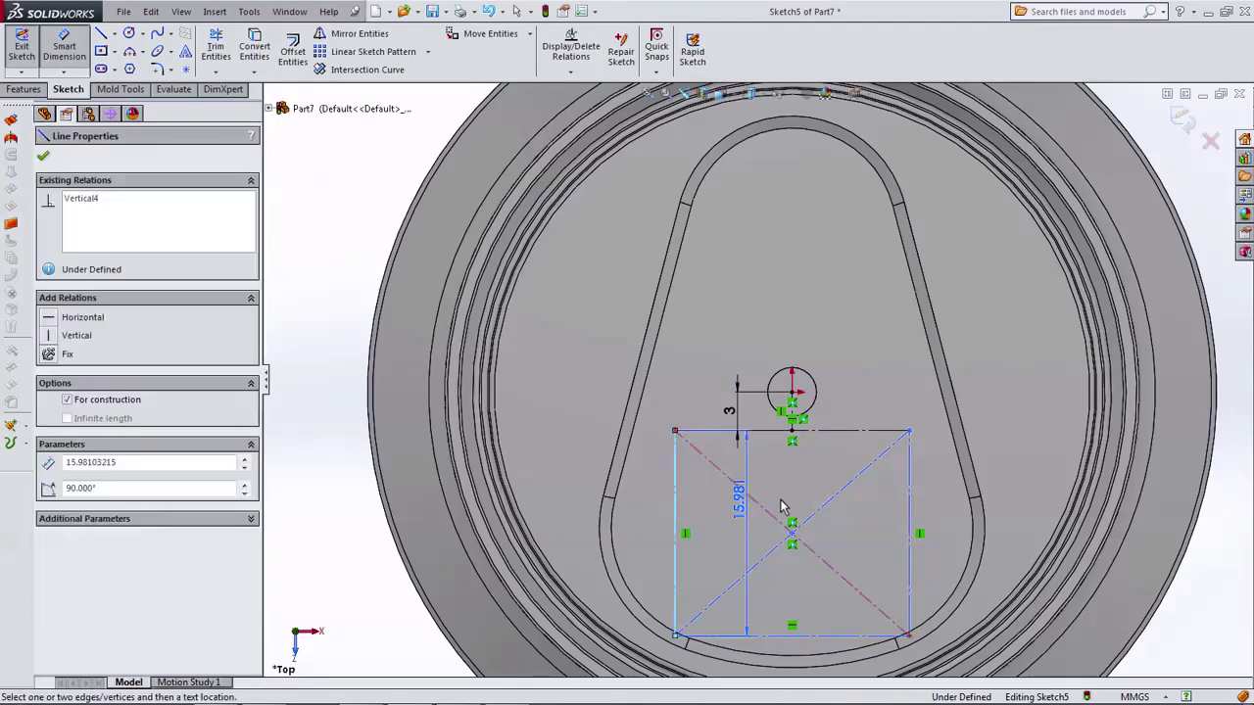
pyautogui.click(907, 498)
pyautogui.click(811, 325)
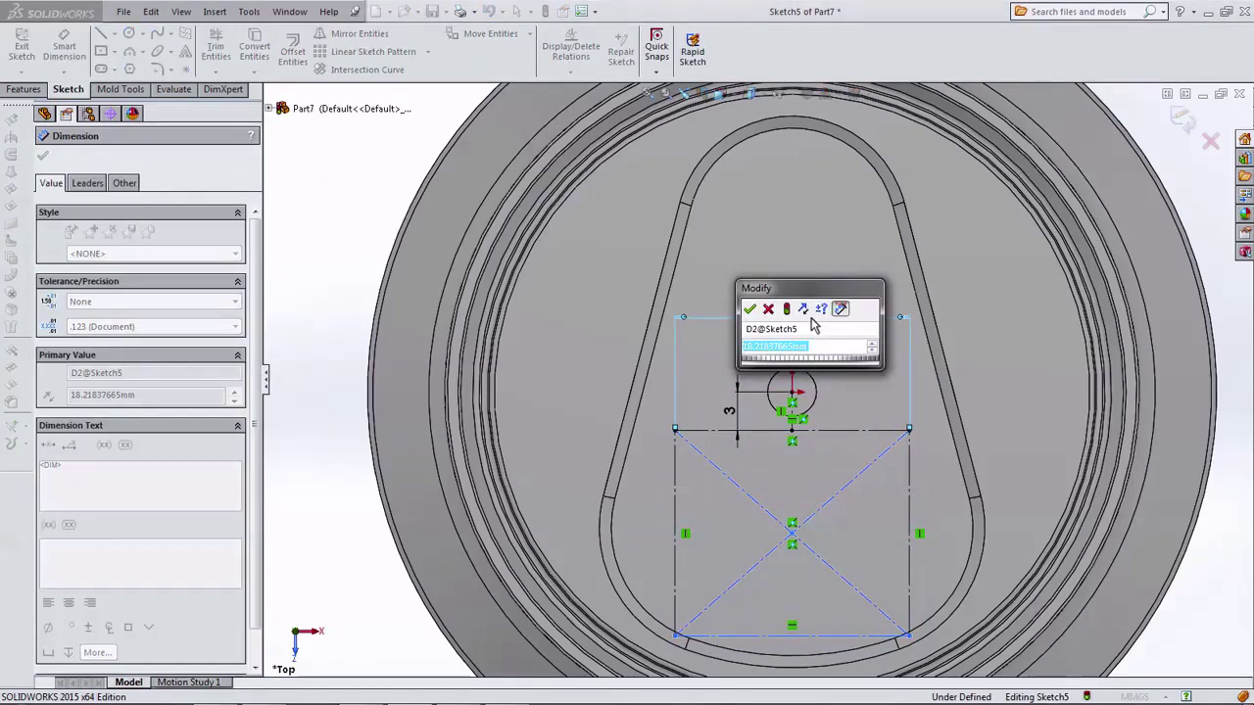
pyautogui.write('16')
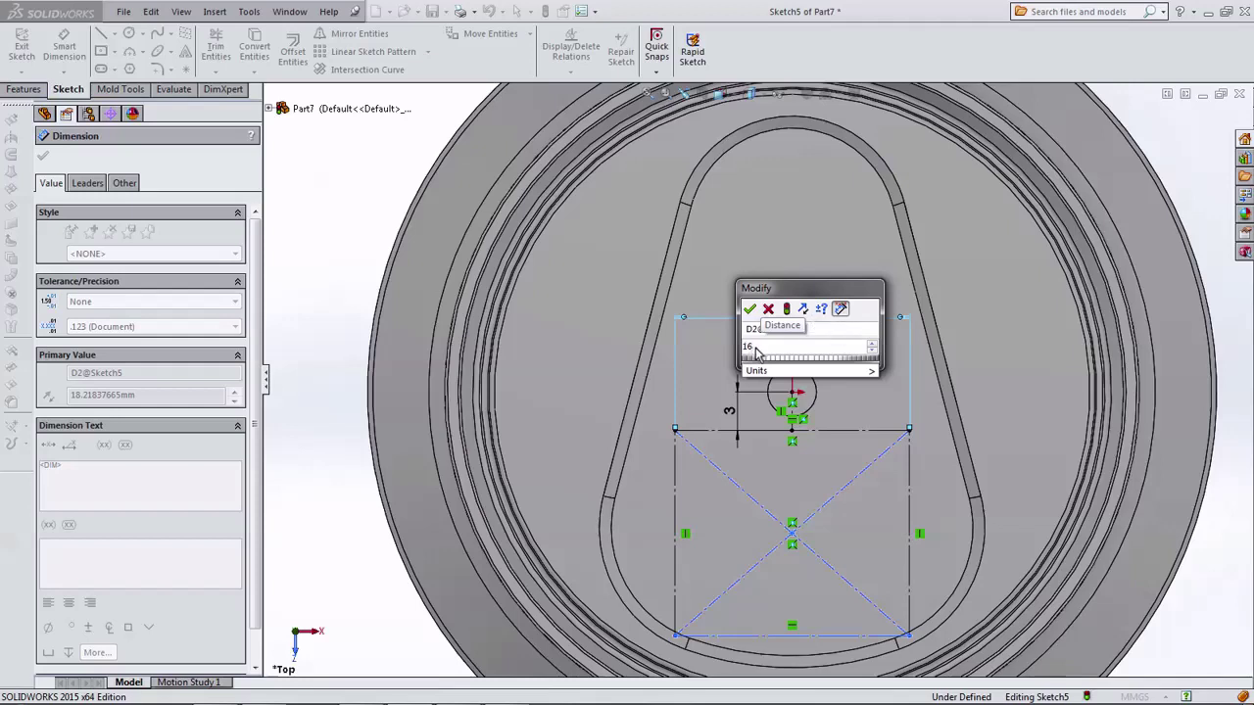
pyautogui.doubleClick(750, 347)
pyautogui.write('25')
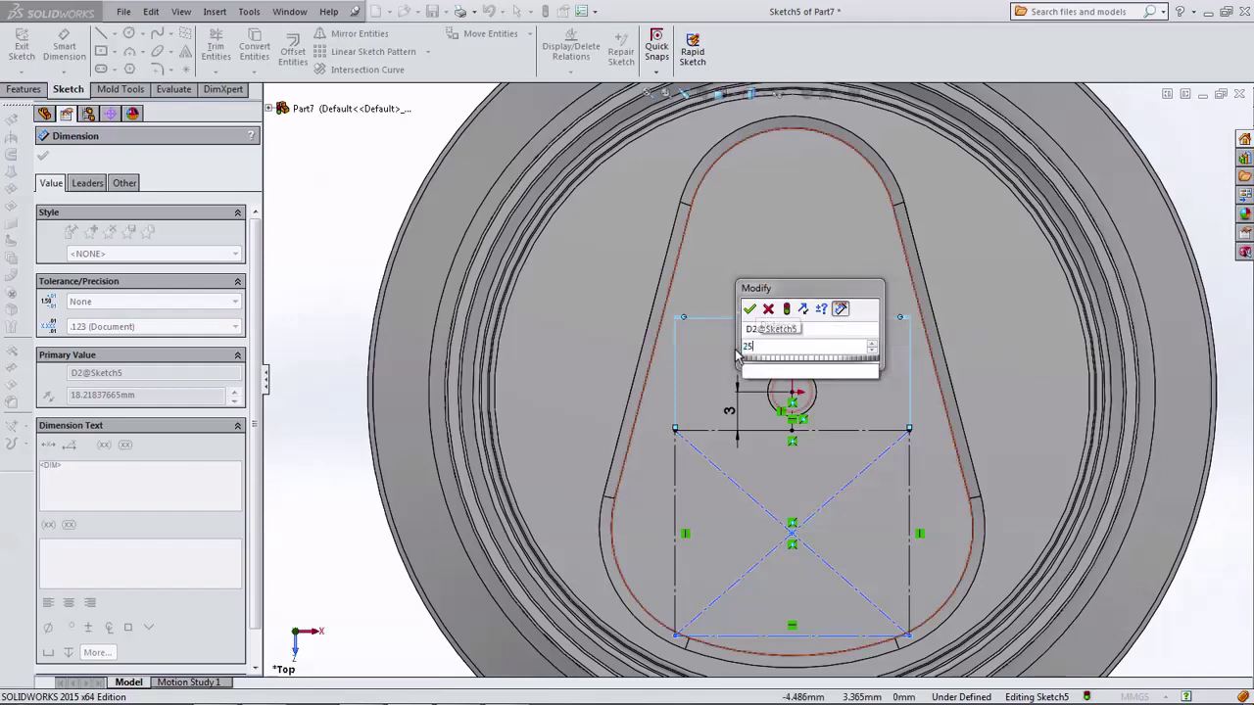
pyautogui.click(750, 310)
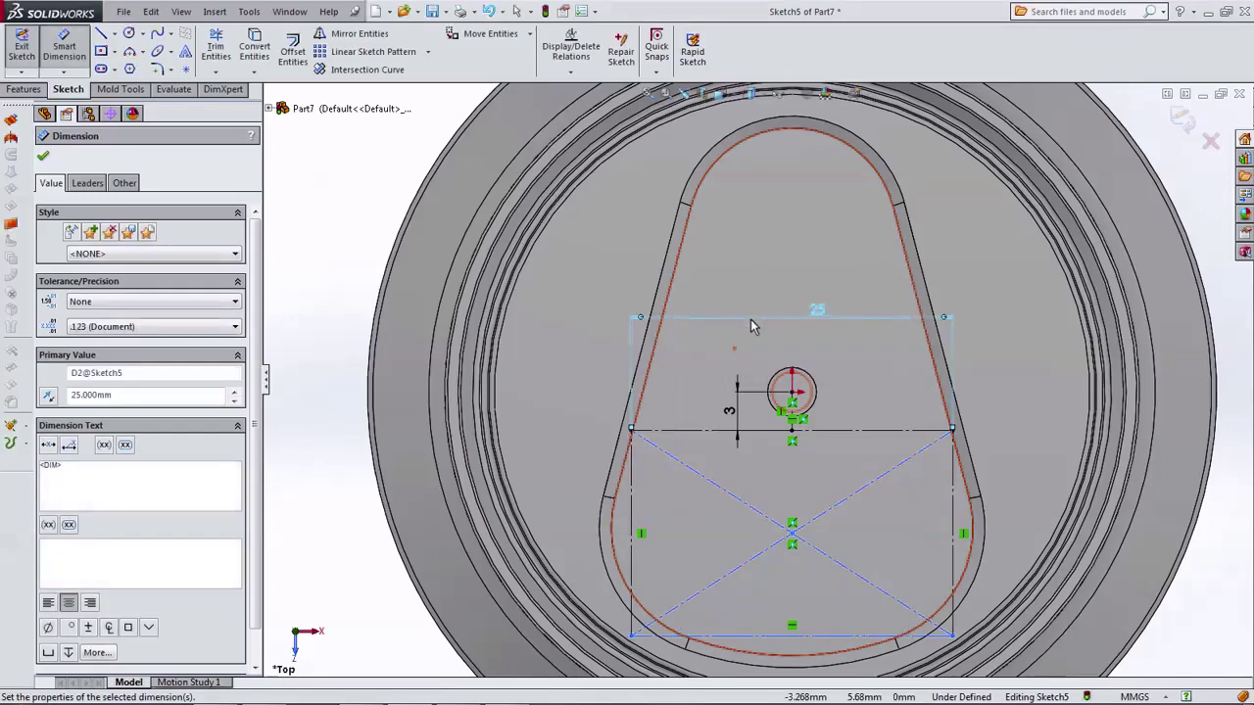
# Step: Dimension the rectangle's height at 17.5 mm, then correct it to 17 mm
pyautogui.click(632, 476)
pyautogui.click(564, 500)
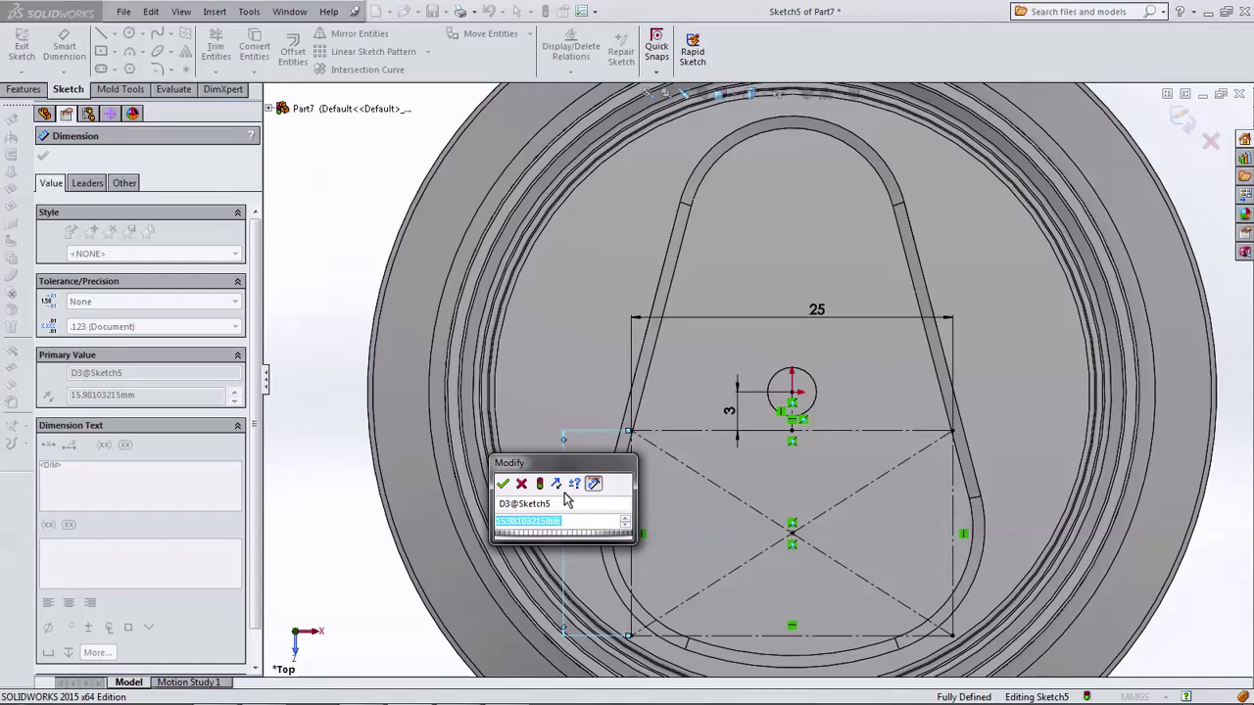
pyautogui.write('17.5')
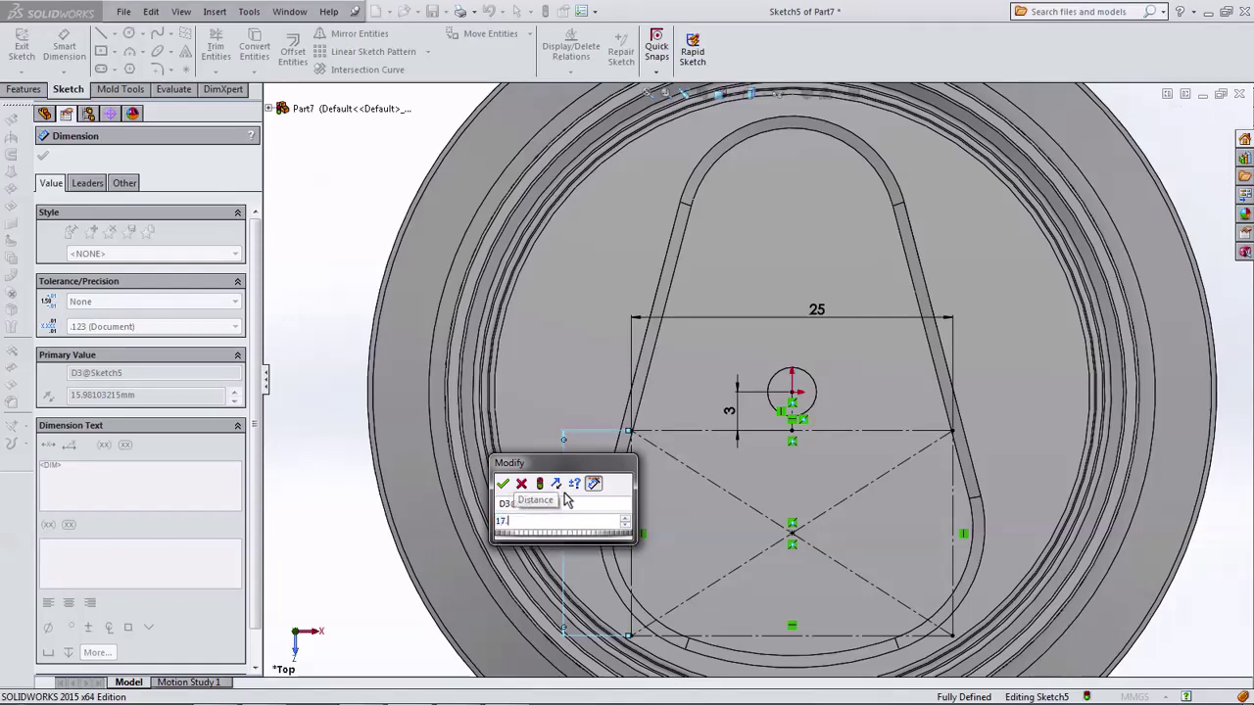
pyautogui.click(503, 485)
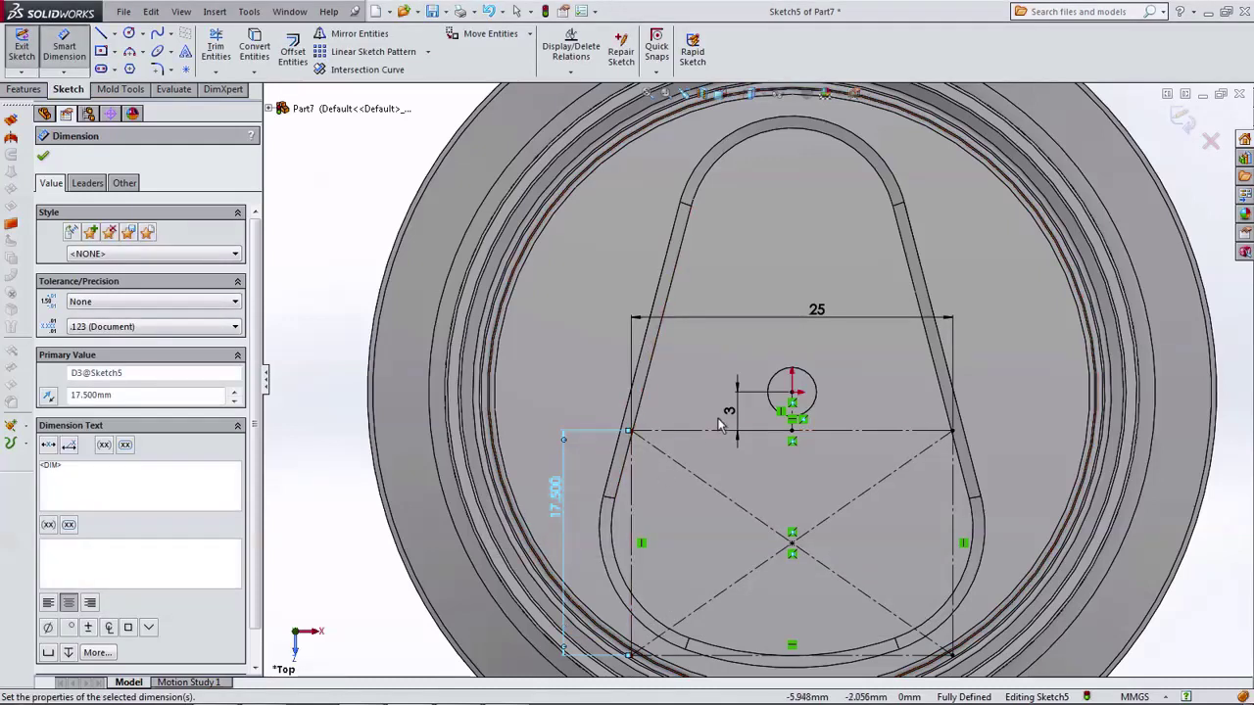
pyautogui.doubleClick(553, 500)
pyautogui.write('17')
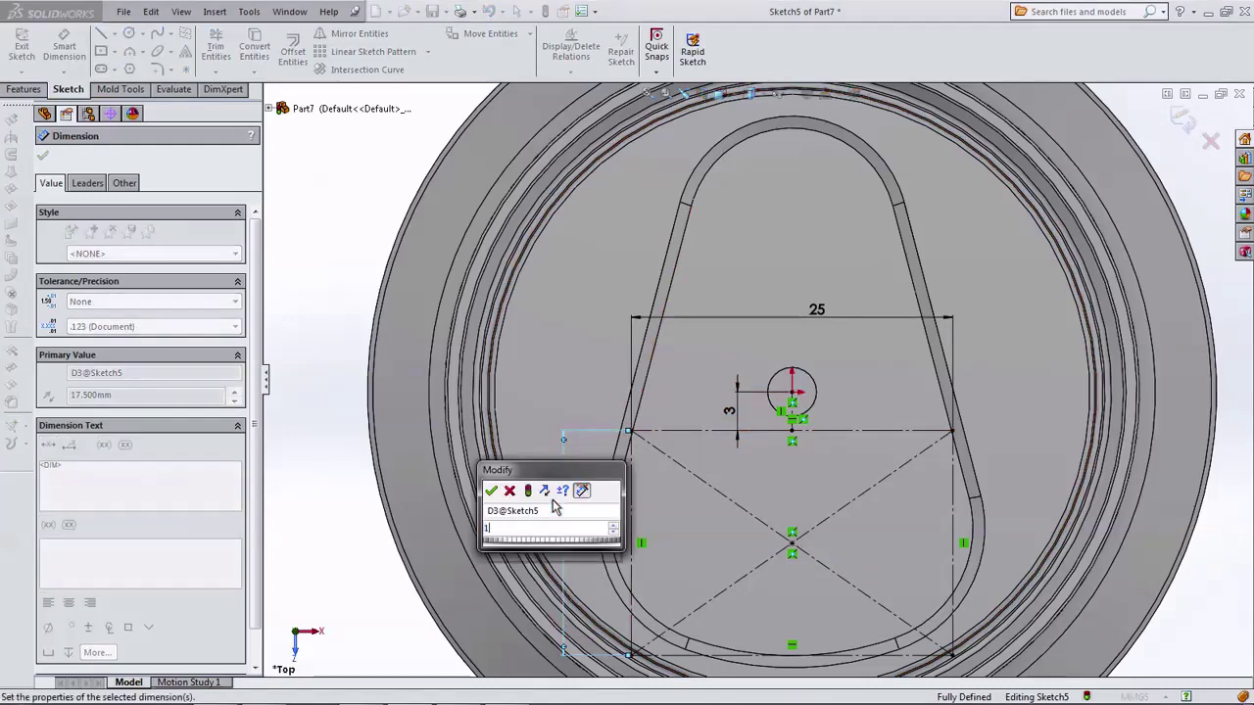
pyautogui.press('Return')
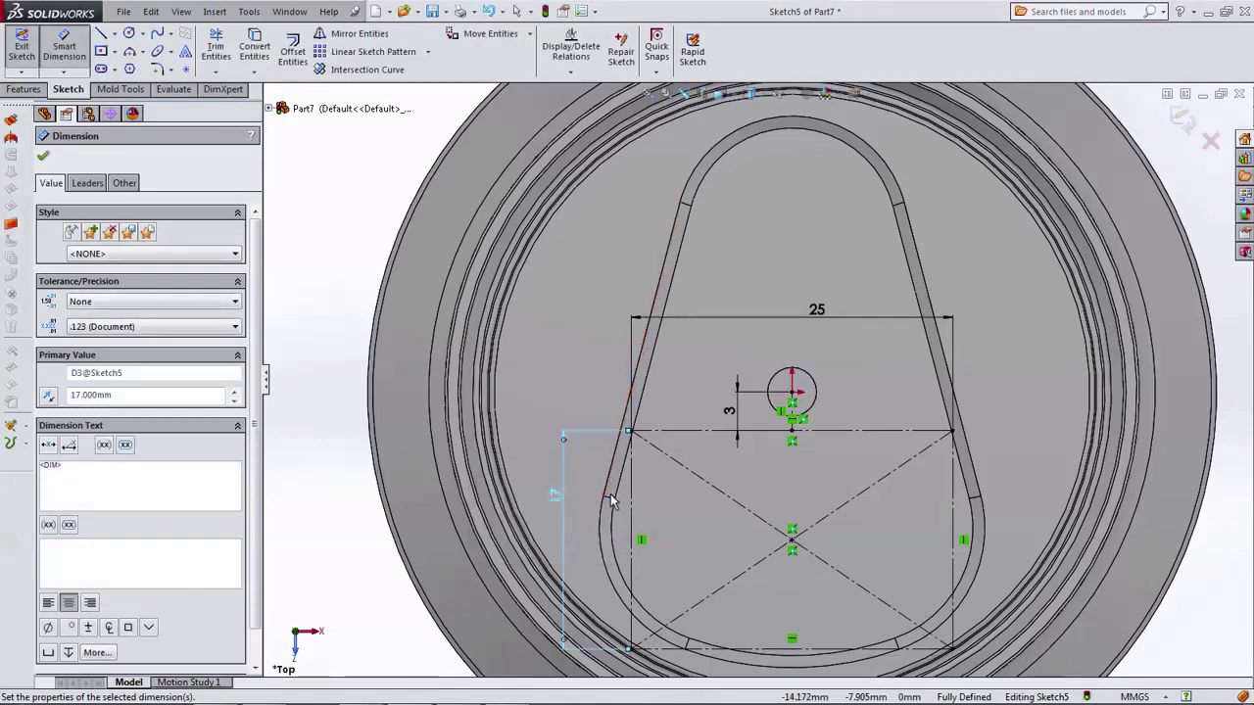
# Step: Change the small circle's vertical offset from 3 mm to 2.5 mm
pyautogui.doubleClick(734, 414)
pyautogui.write('2.5')
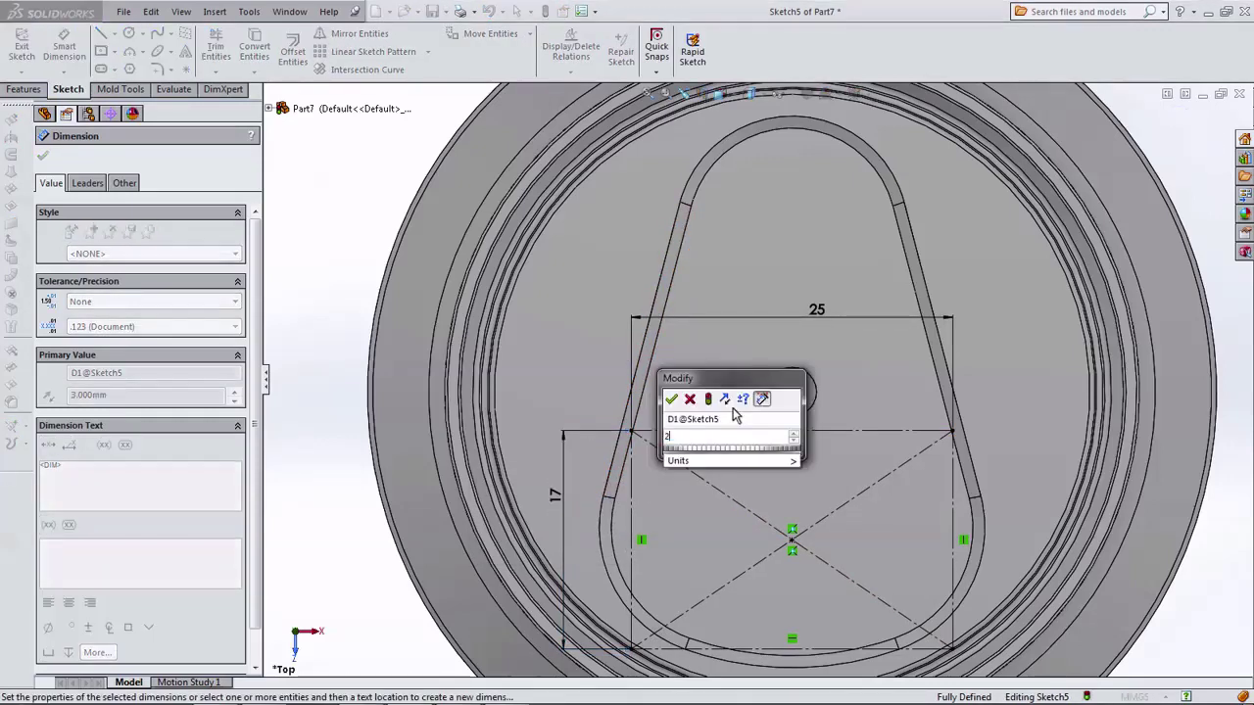
pyautogui.press('Return')
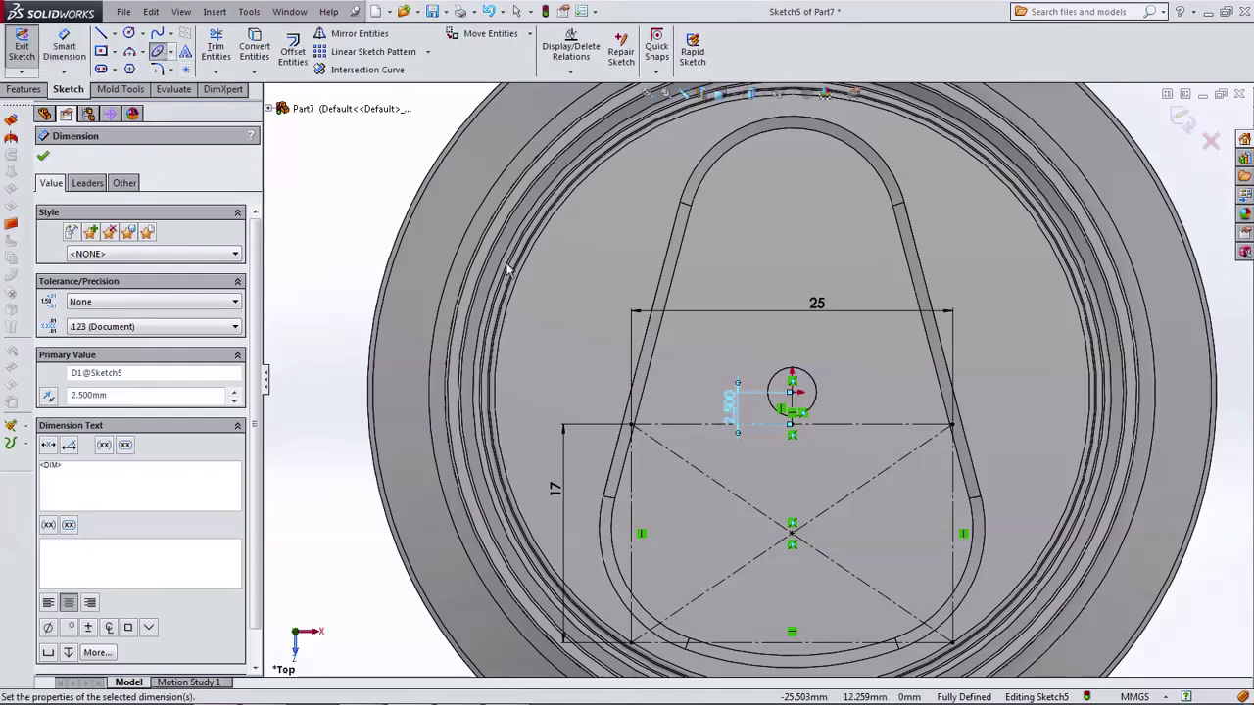
# Step: Sketch an ellipse centred in the rectangle, reaching its top and sides
pyautogui.click(792, 533)
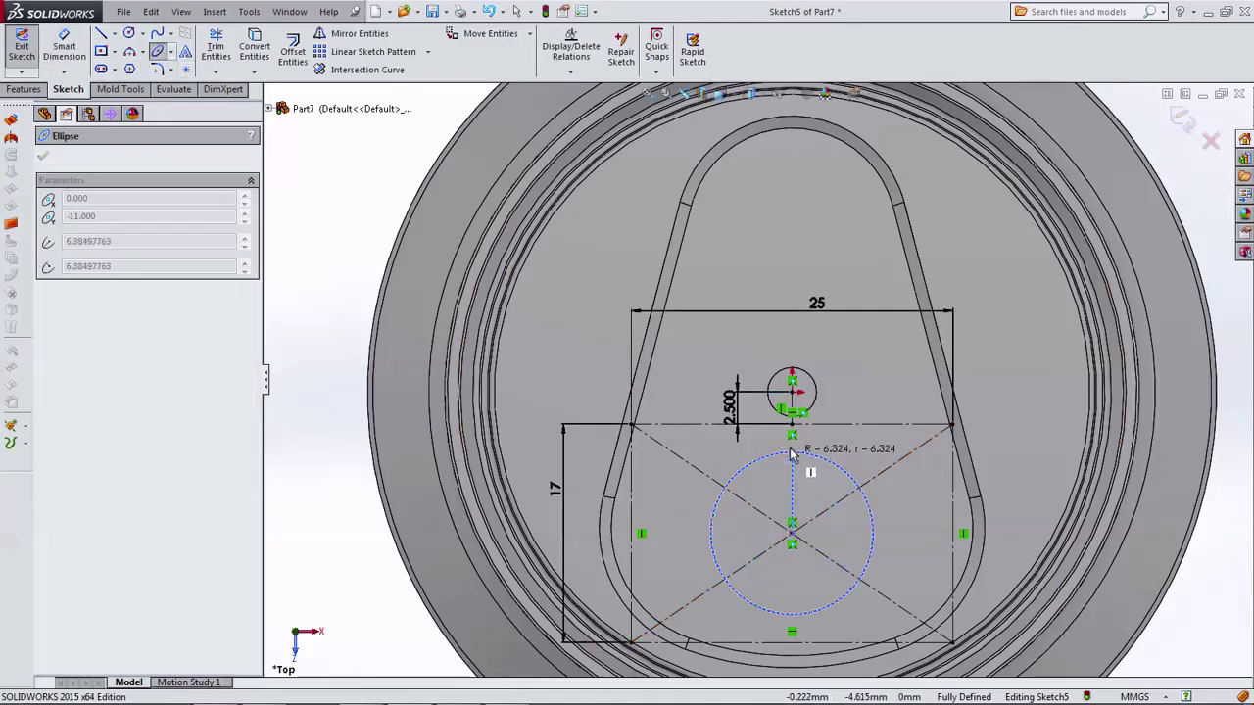
pyautogui.click(792, 426)
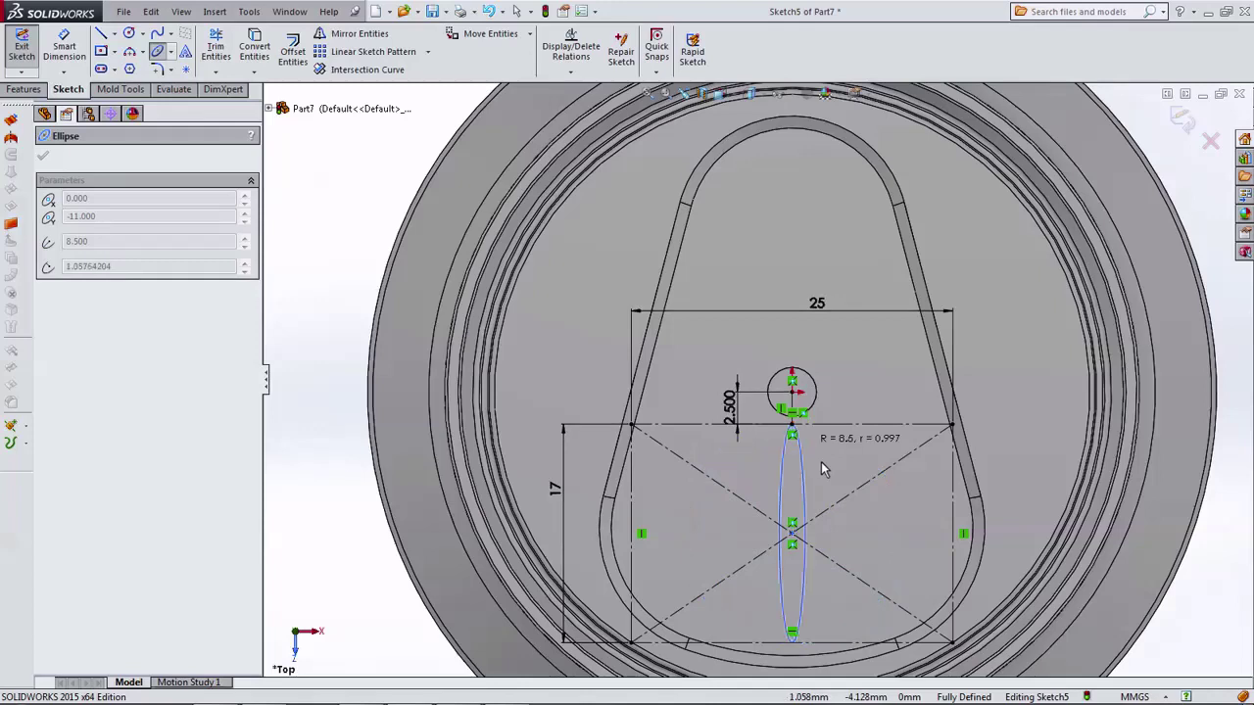
pyautogui.click(952, 533)
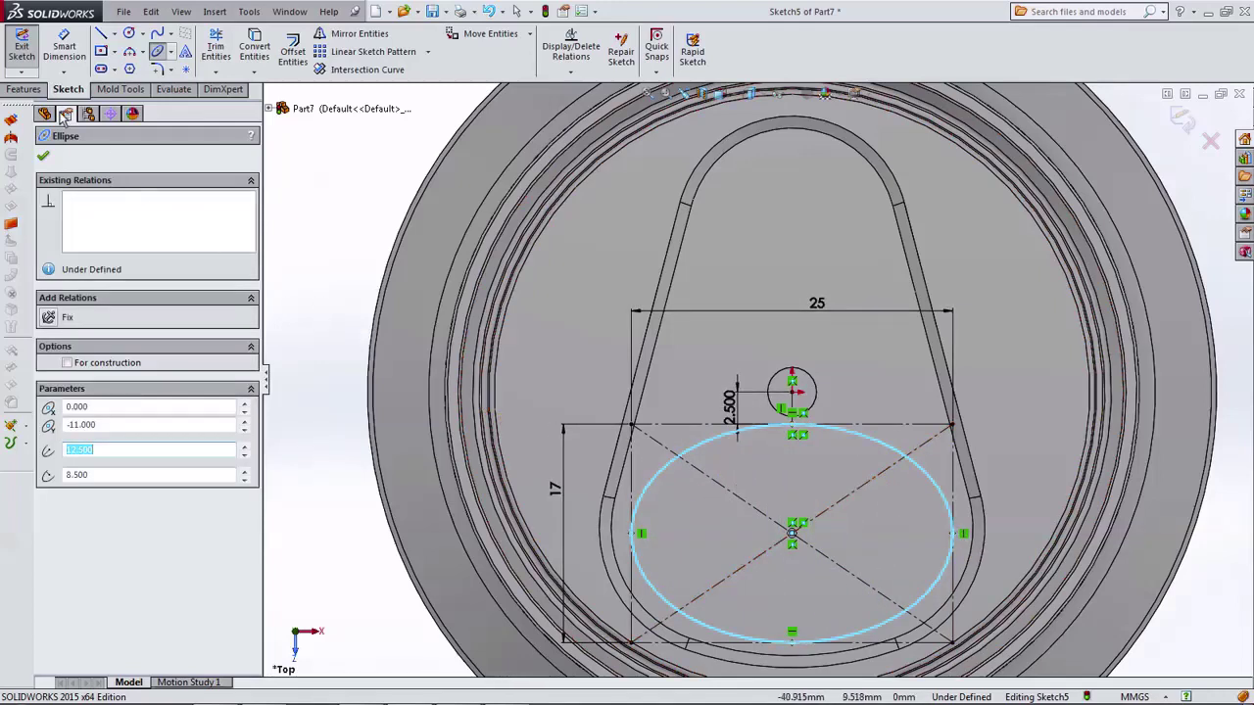
# Step: Extrude-cut the ellipse 16 mm deep into the lid as Cut-Extrude2
pyautogui.click(26, 89)
pyautogui.click(235, 49)
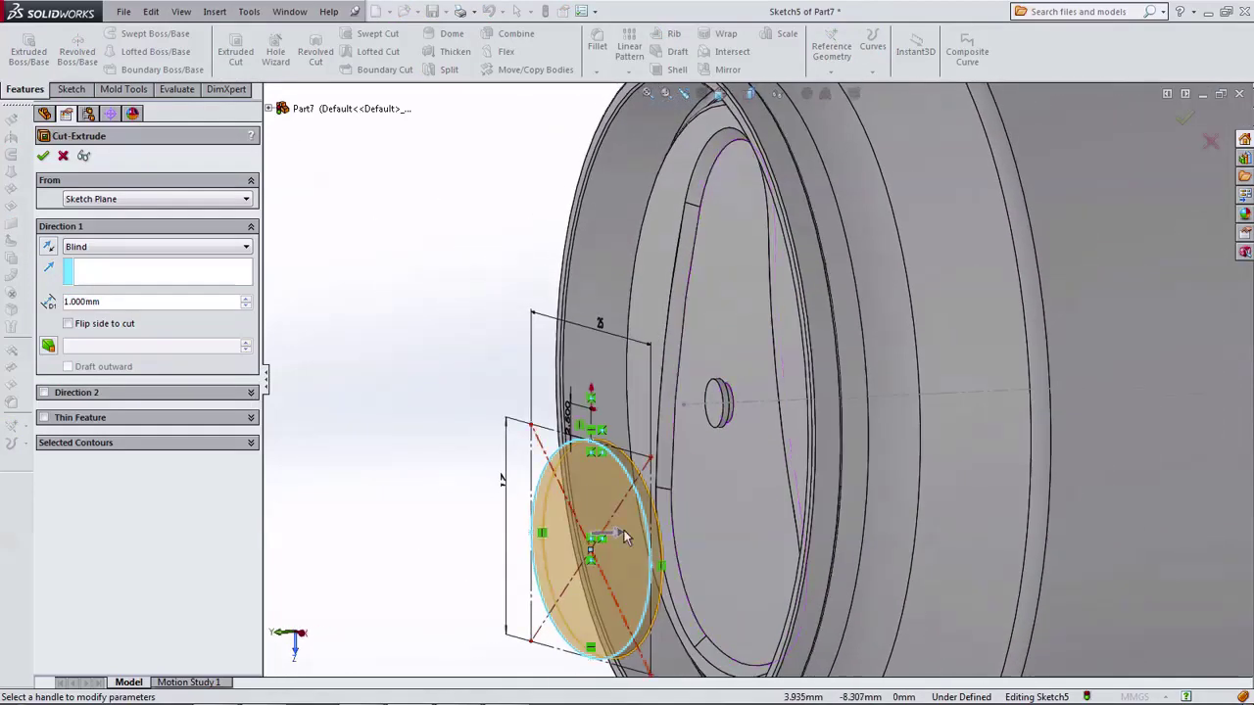
pyautogui.click(615, 533)
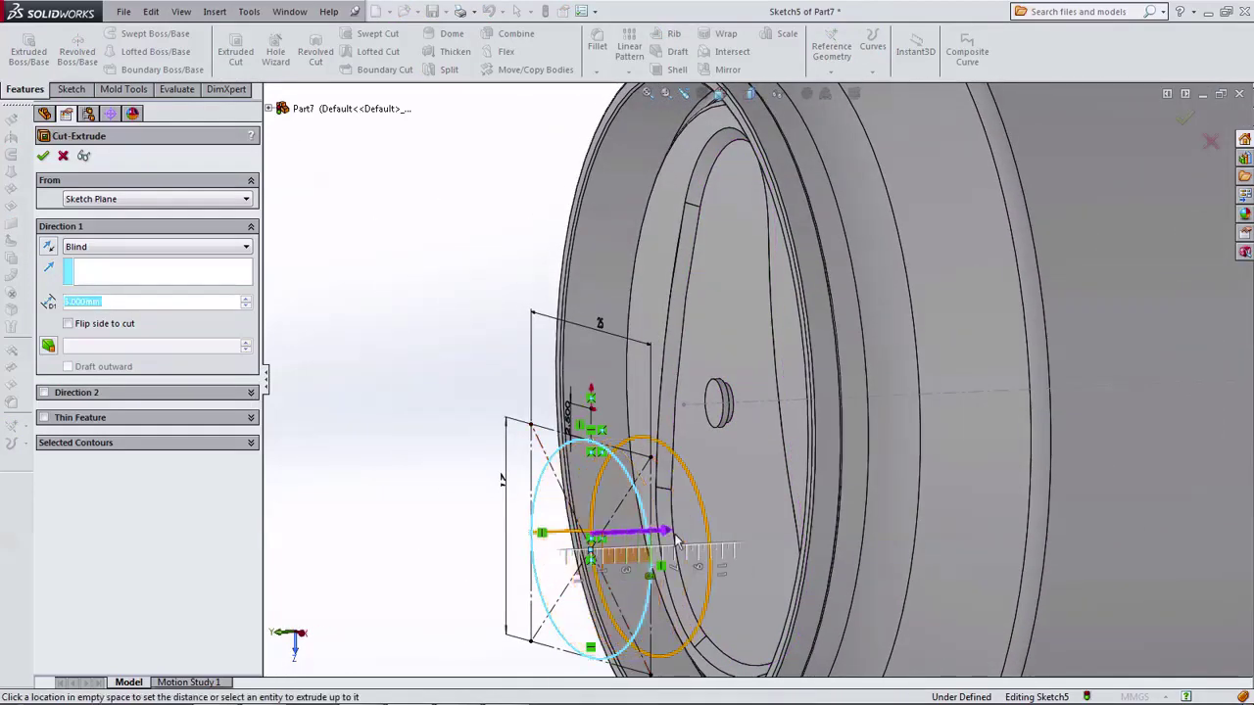
pyautogui.click(796, 534)
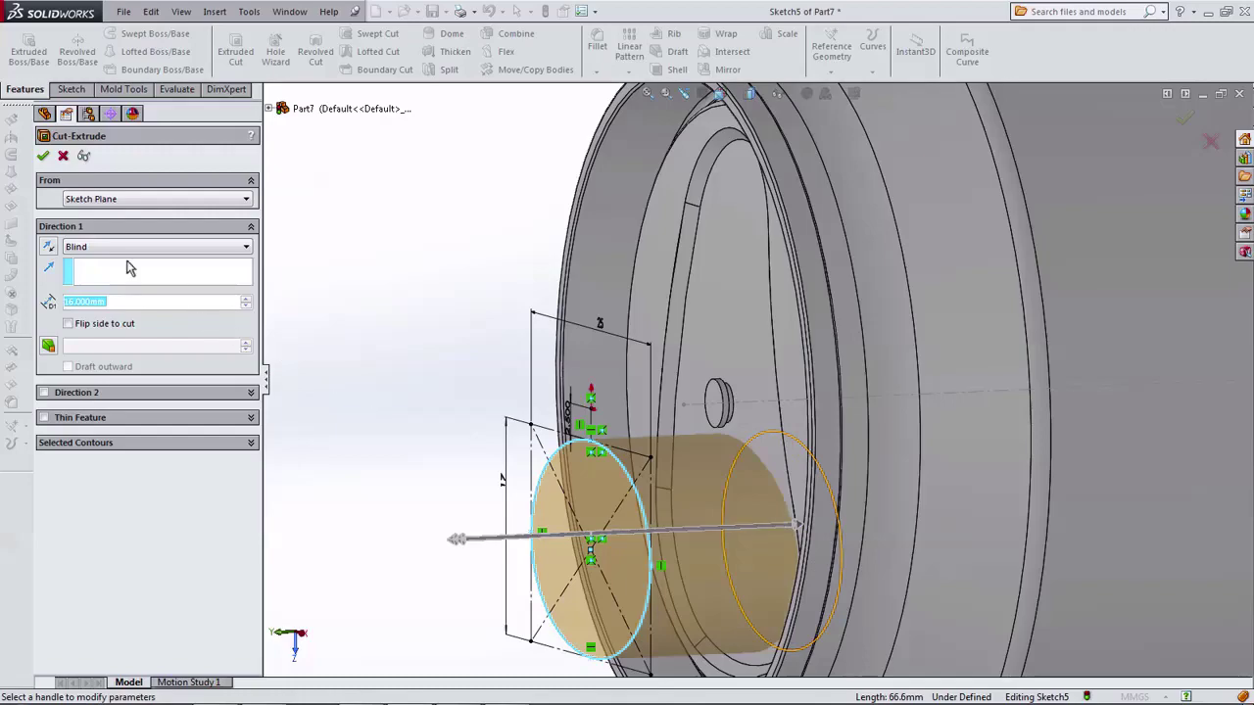
pyautogui.click(43, 158)
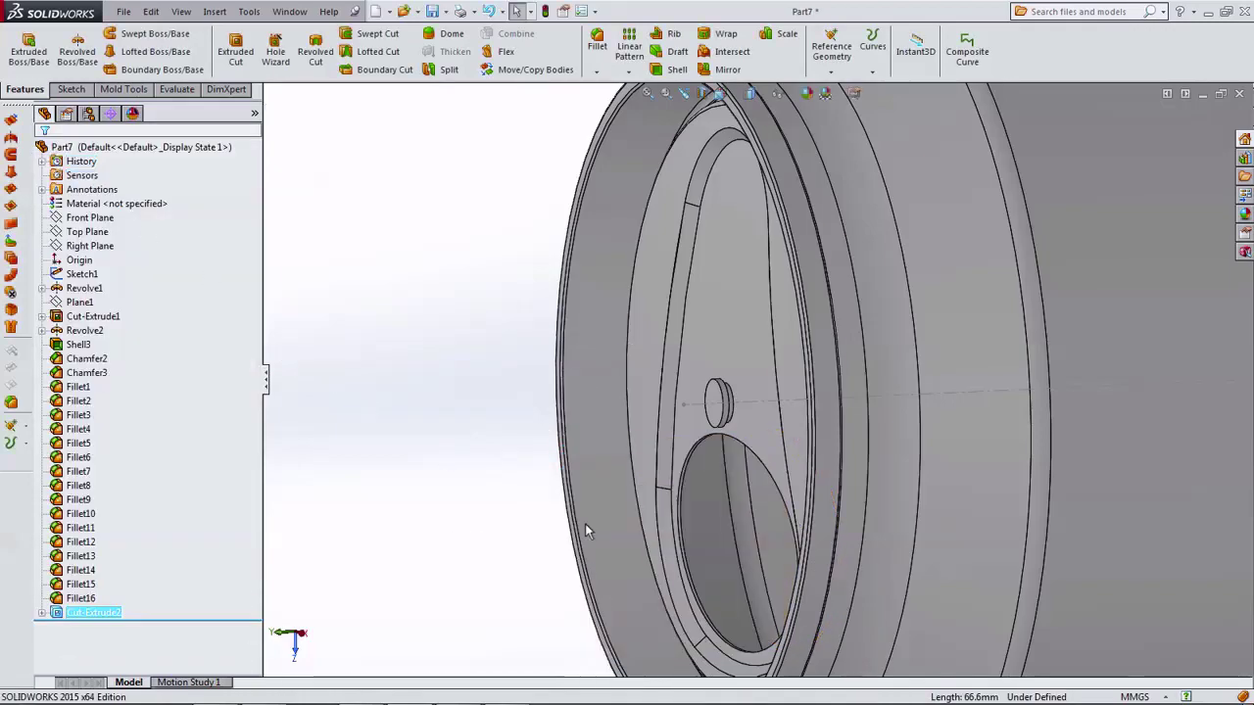
pyautogui.moveTo(585, 523)
pyautogui.mouseDown(button='middle')
pyautogui.moveTo(752, 476)
pyautogui.moveTo(771, 315)
pyautogui.moveTo(695, 338)
pyautogui.moveTo(683, 394)
pyautogui.moveTo(714, 413)
pyautogui.mouseUp(button='middle')
# Step: Hide Sketch1's outline and axis
pyautogui.scroll(3, 714, 412)
pyautogui.scroll(3, 702, 421)
pyautogui.scroll(2, 706, 451)
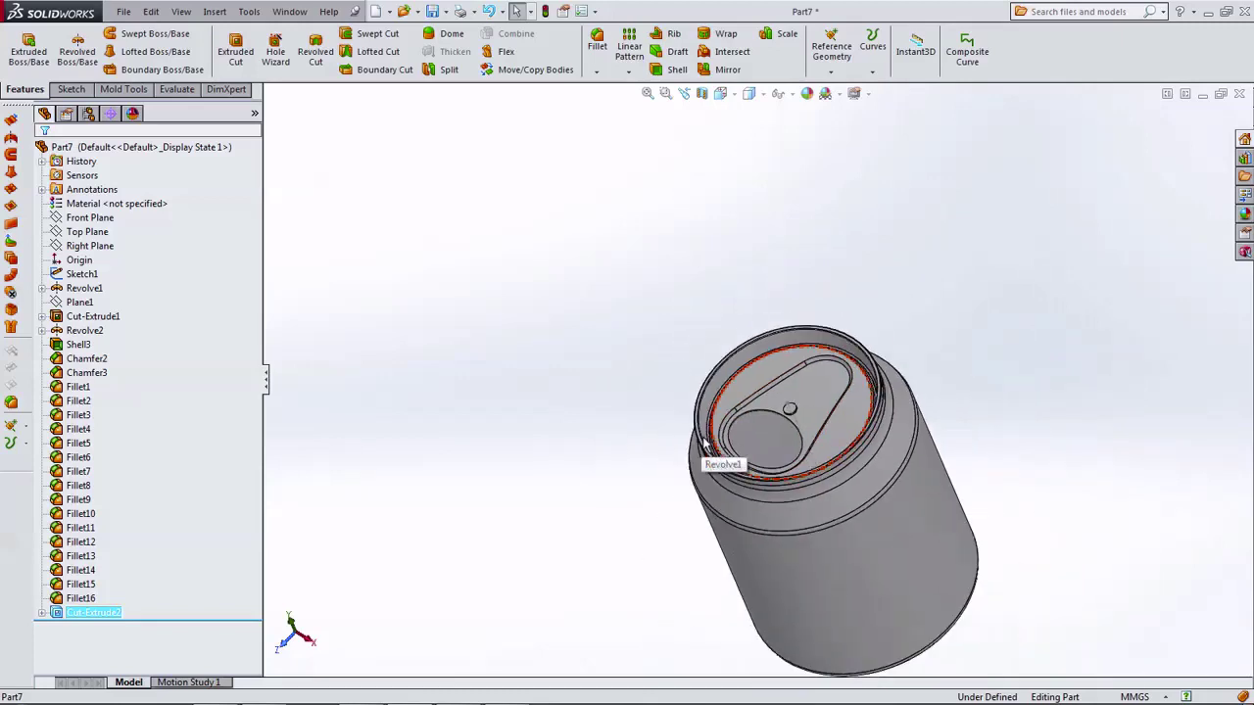
pyautogui.click(816, 466)
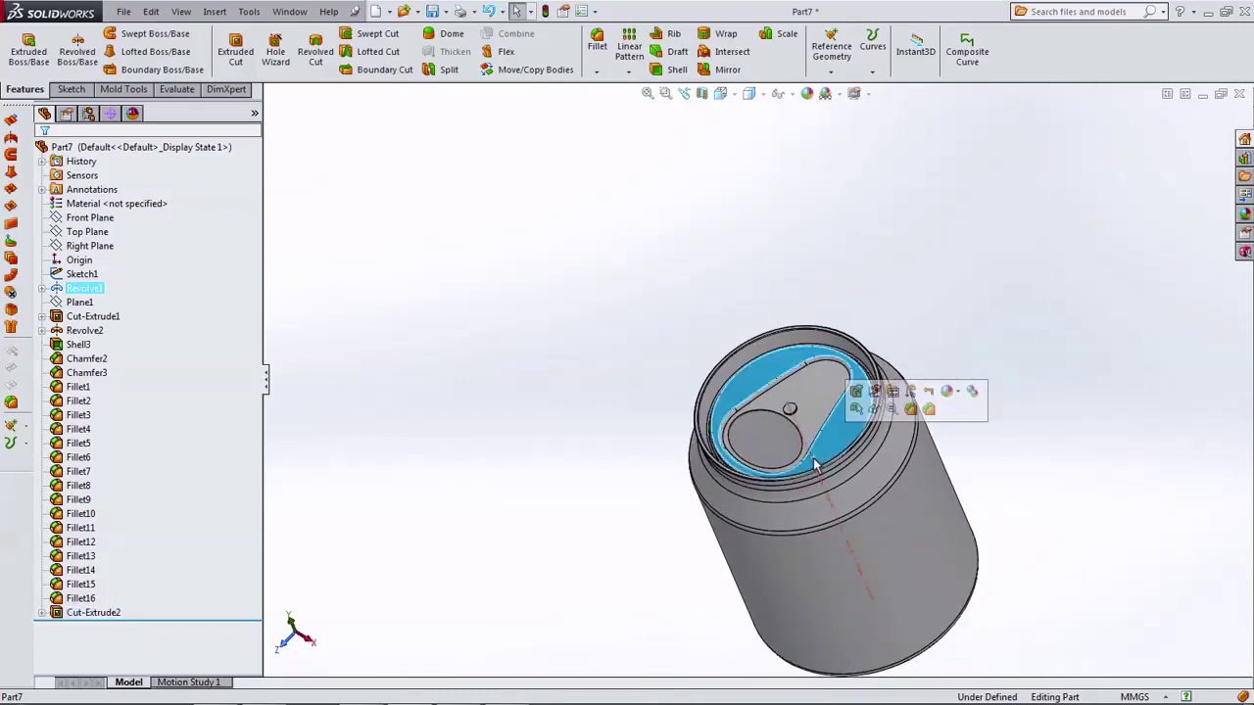
pyautogui.click(815, 466)
pyautogui.click(874, 411)
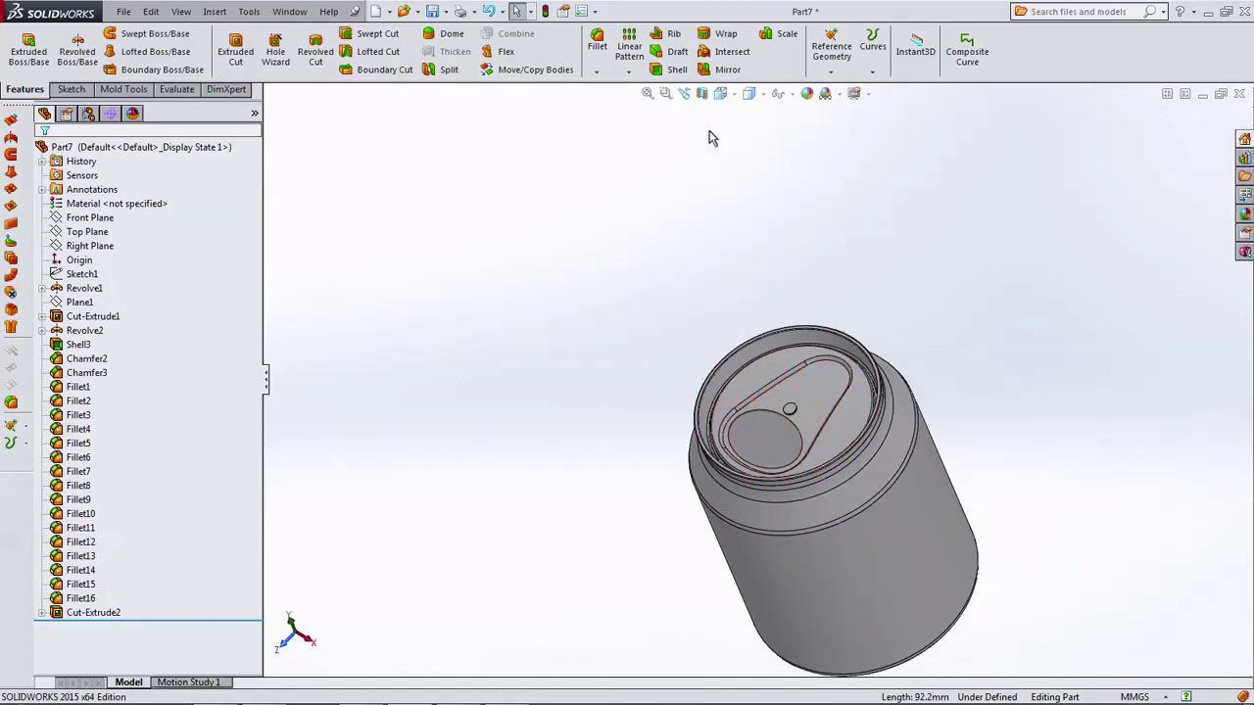
# Step: Check the can from Front, Right and Isometric views, then section it along the Front Plane
pyautogui.click(720, 93)
pyautogui.click(739, 154)
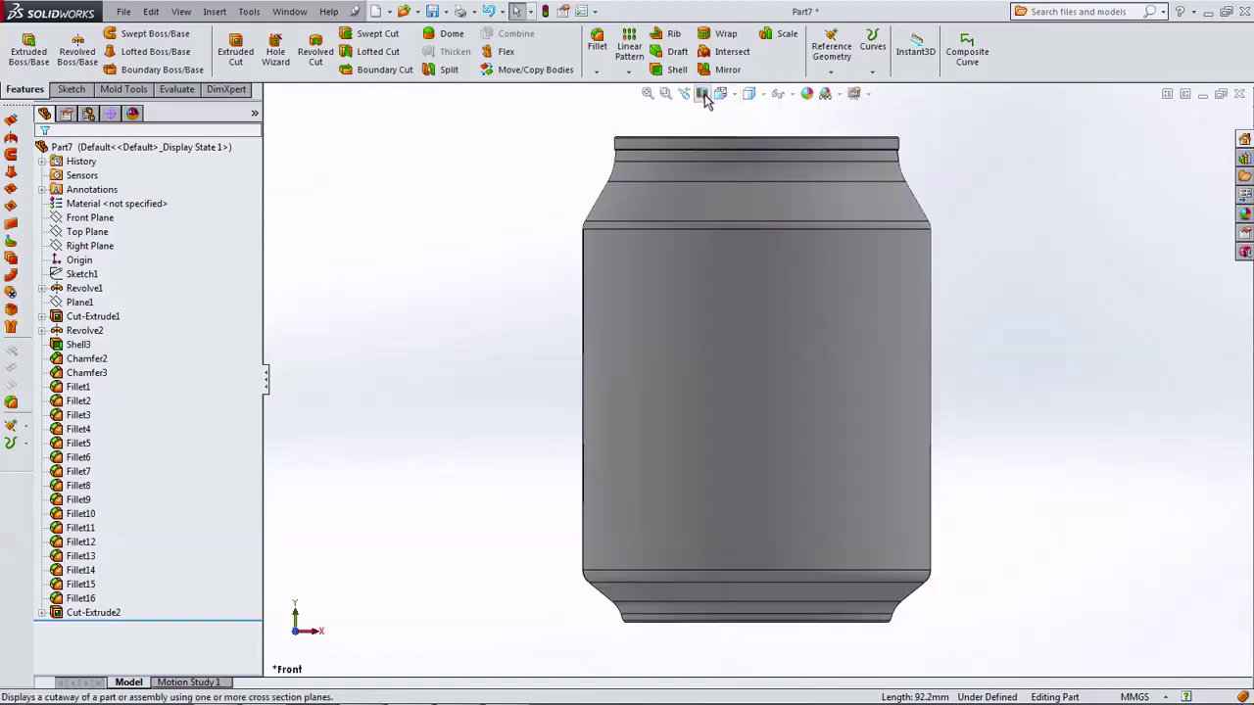
pyautogui.click(720, 93)
pyautogui.click(761, 154)
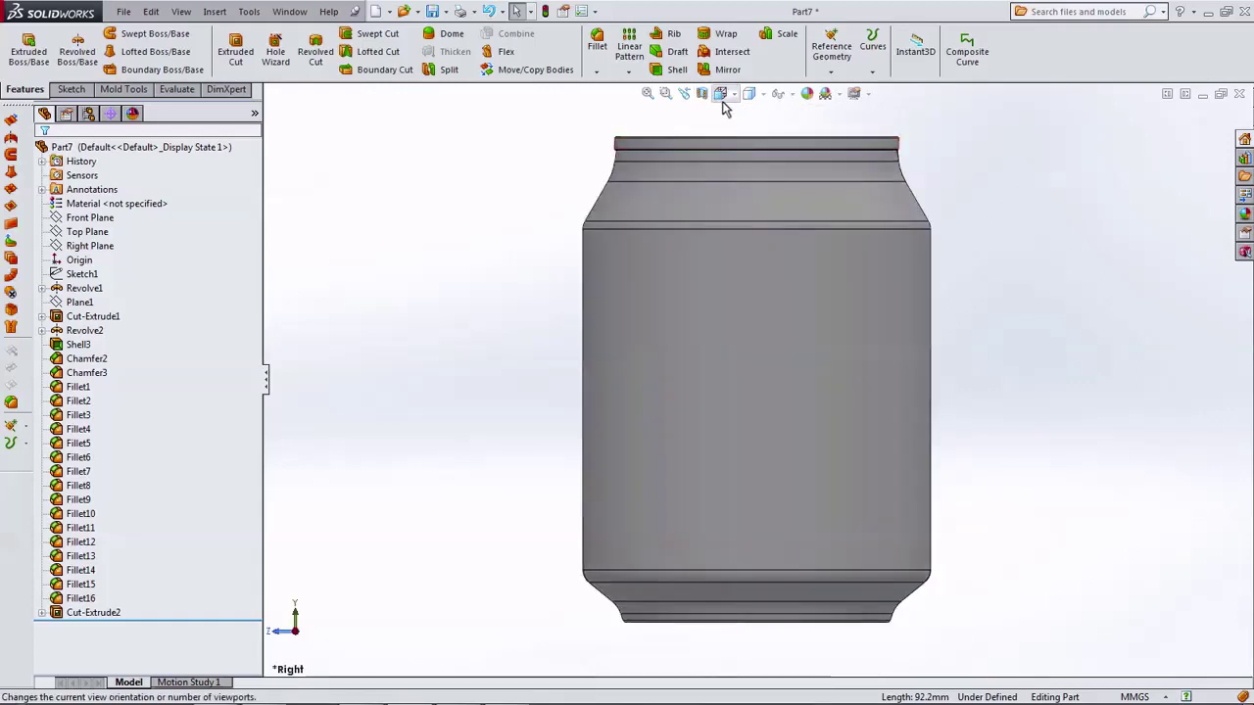
pyautogui.click(720, 93)
pyautogui.click(799, 133)
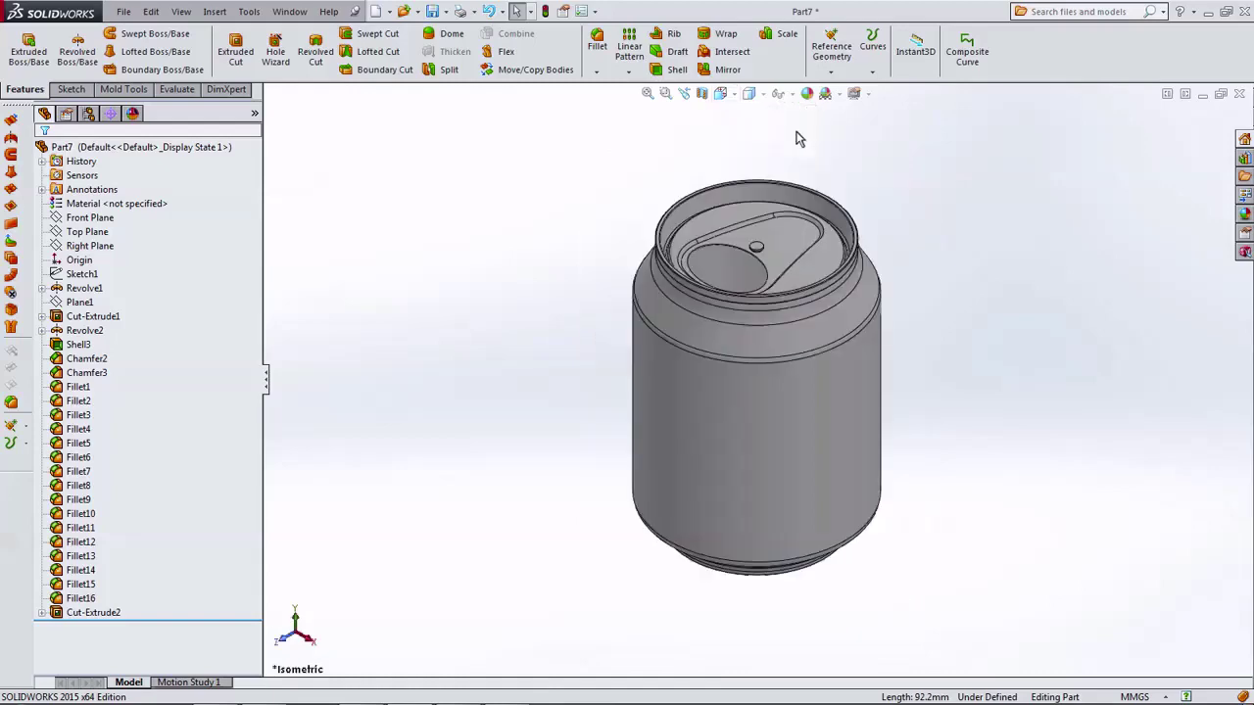
pyautogui.click(701, 93)
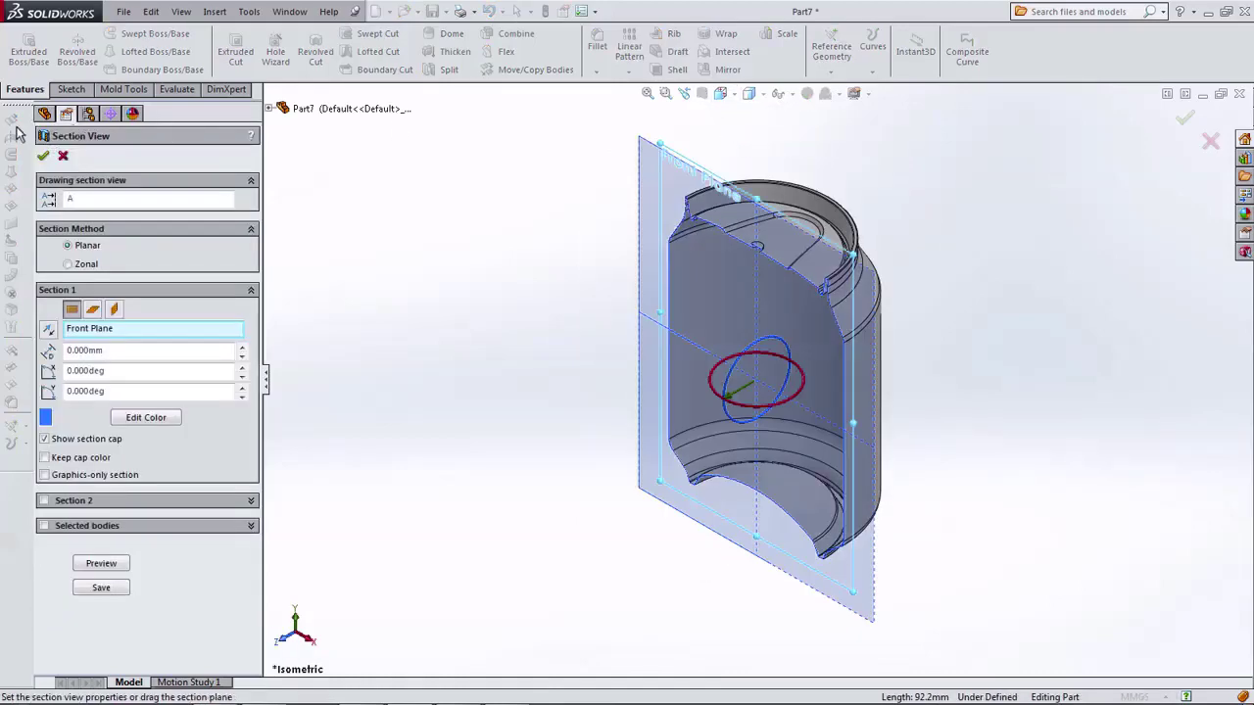
# Step: Rotate the section plane around the can to about 30 degrees
pyautogui.moveTo(645, 402)
pyautogui.mouseDown(button='middle')
pyautogui.moveTo(619, 381)
pyautogui.moveTo(653, 393)
pyautogui.mouseUp(button='middle')
pyautogui.moveTo(720, 375); pyautogui.dragTo(749, 431)
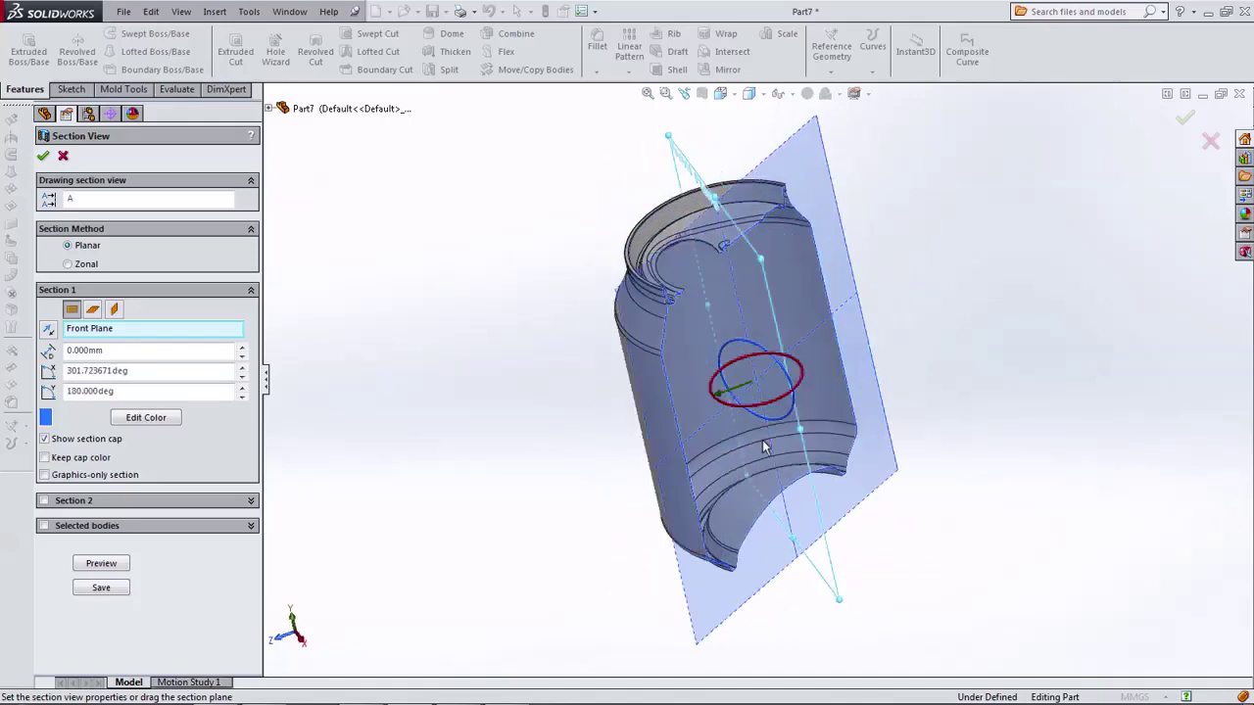
pyautogui.moveTo(749, 431)
pyautogui.mouseDown(button='middle')
pyautogui.moveTo(685, 556)
pyautogui.moveTo(752, 445)
pyautogui.mouseUp(button='middle')
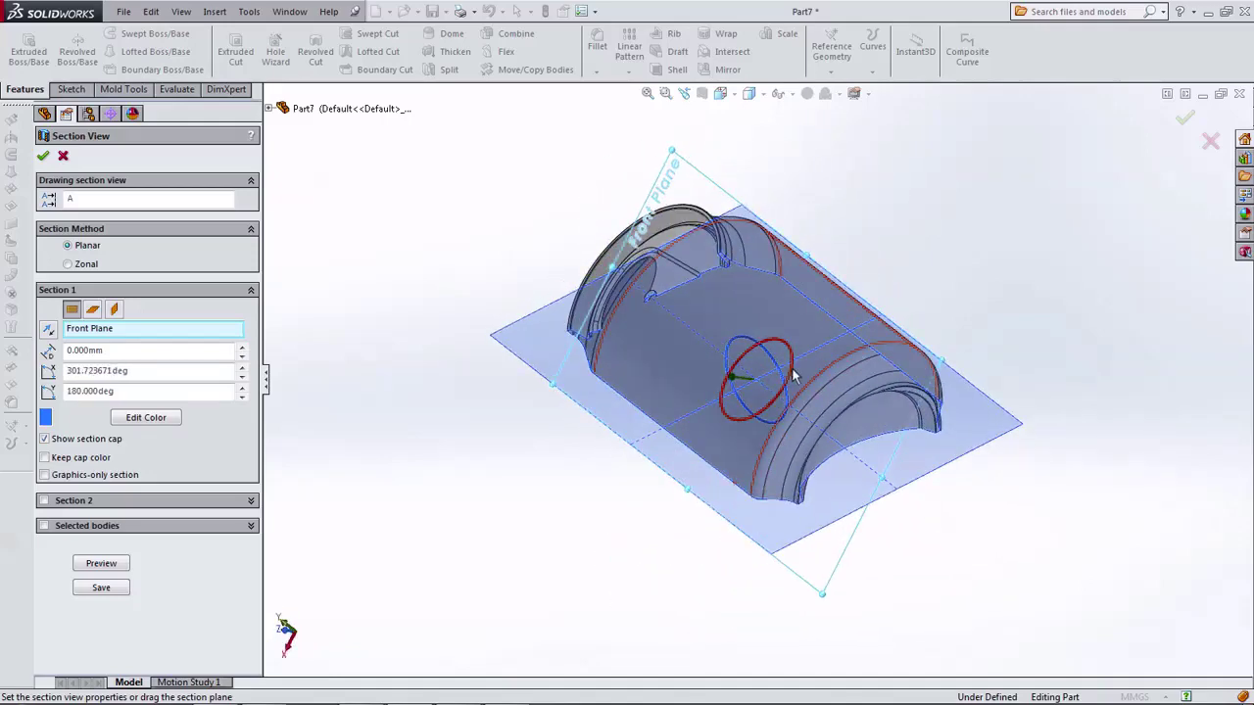
pyautogui.moveTo(793, 375); pyautogui.dragTo(718, 301)
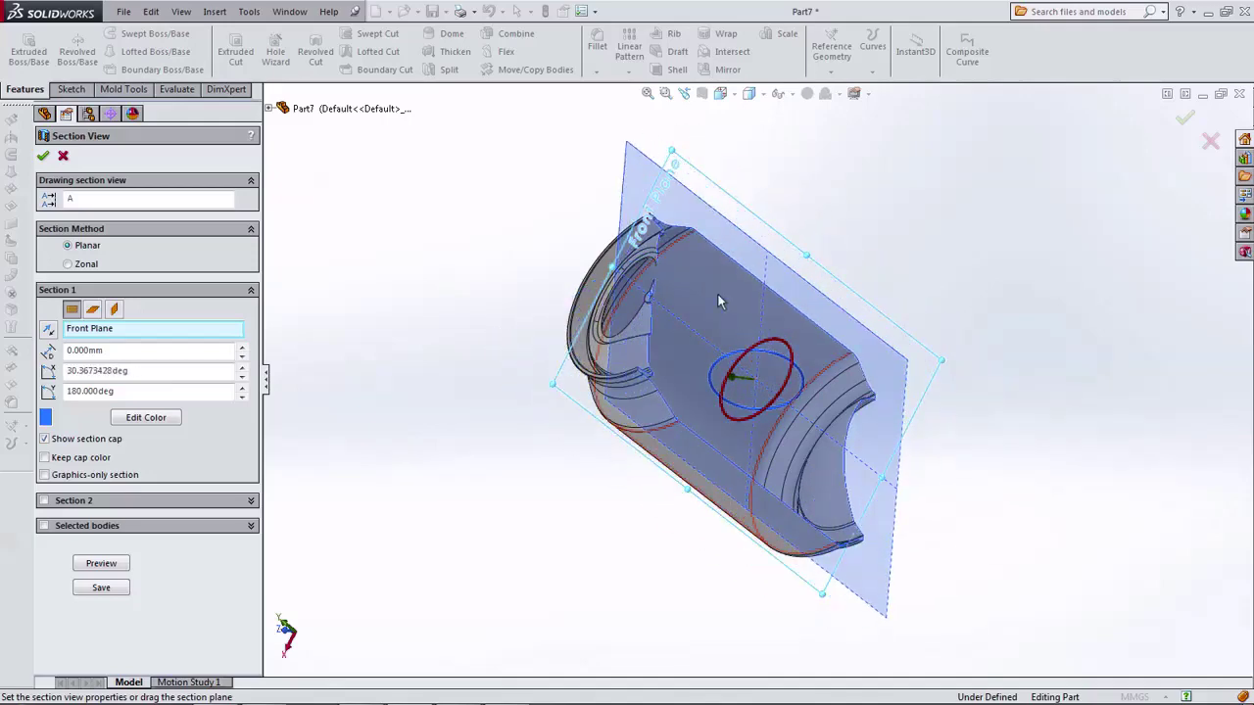
# Step: Snap to Front view, close and switch off the section view, then return to Isometric
pyautogui.click(720, 93)
pyautogui.click(741, 156)
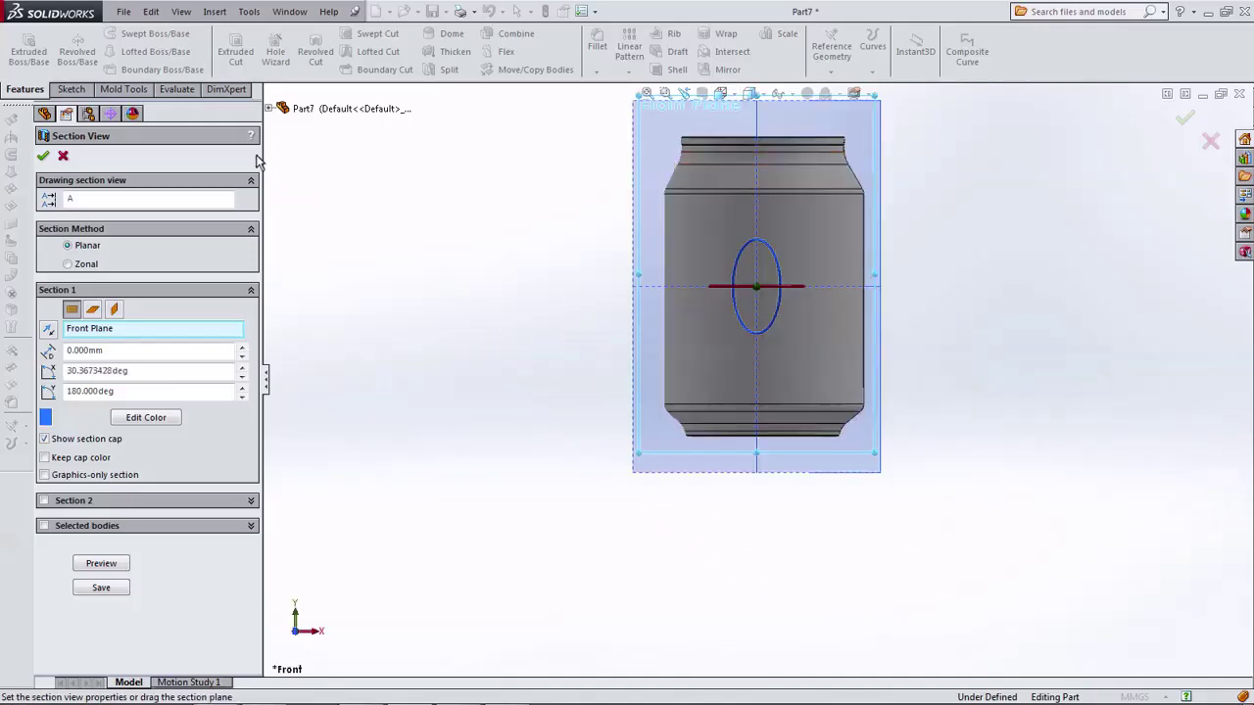
pyautogui.click(43, 157)
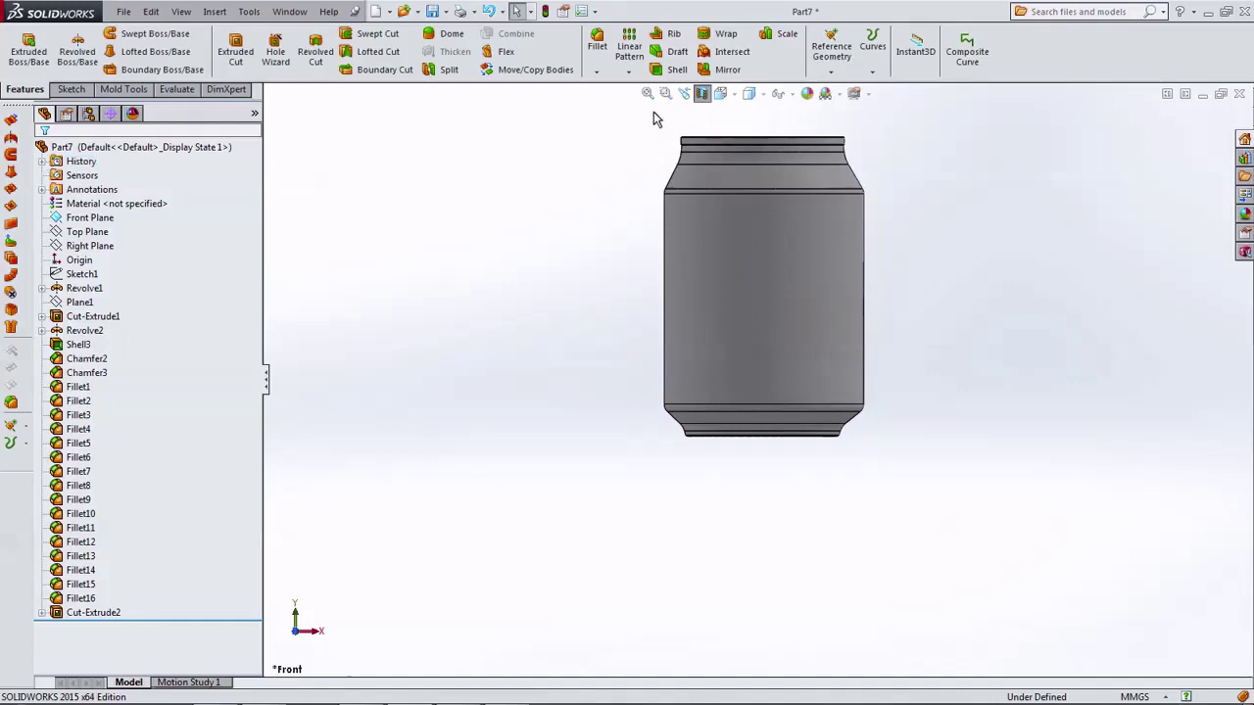
pyautogui.click(702, 94)
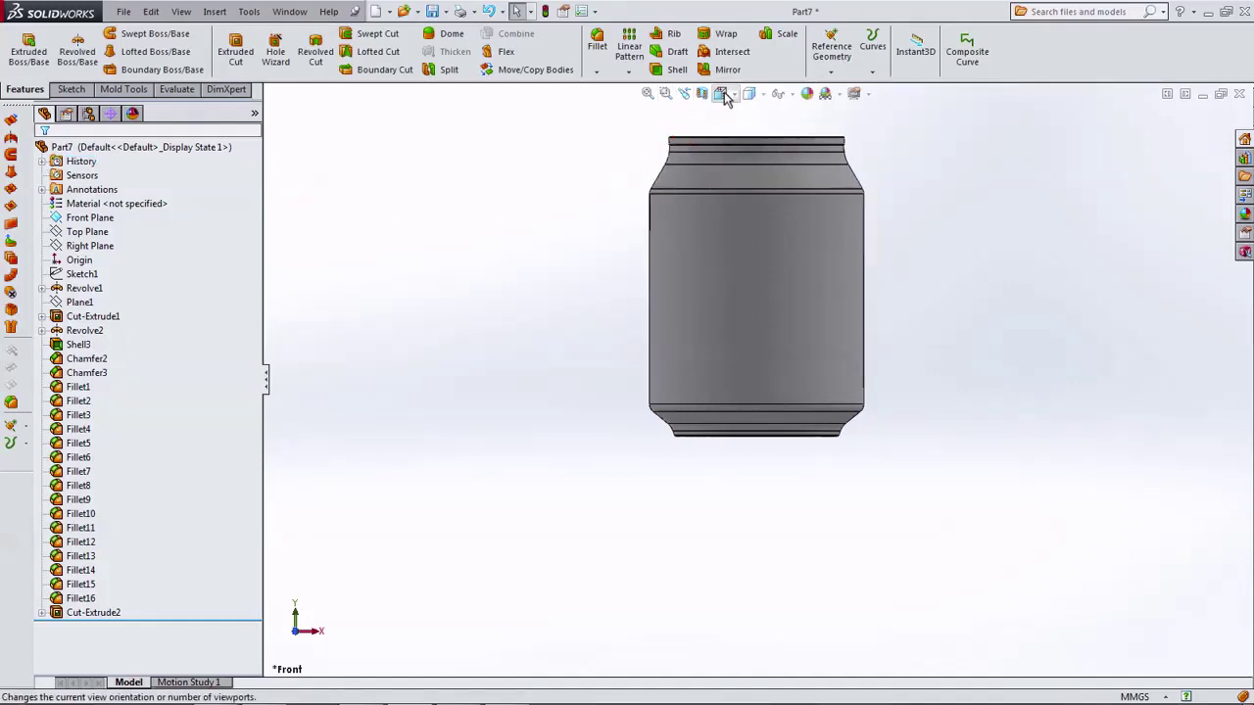
pyautogui.click(722, 93)
pyautogui.click(799, 137)
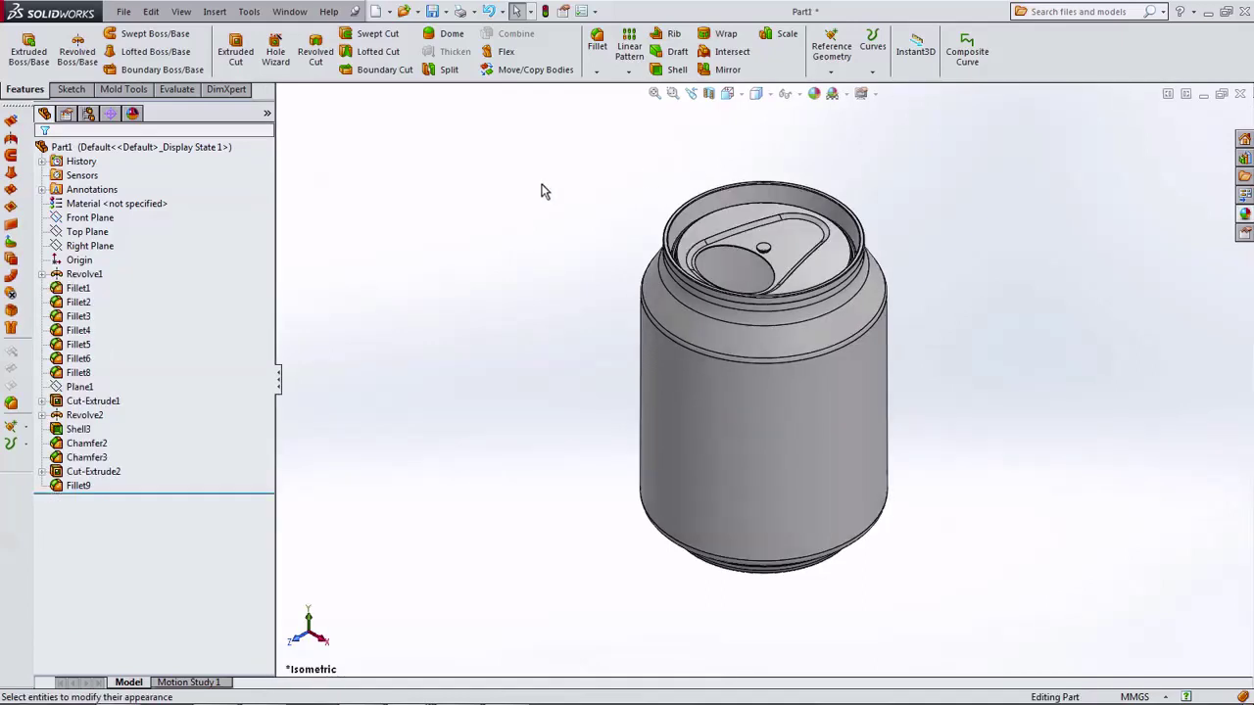
# Step: Apply the polished aluminum appearance to the part
pyautogui.click(814, 93)
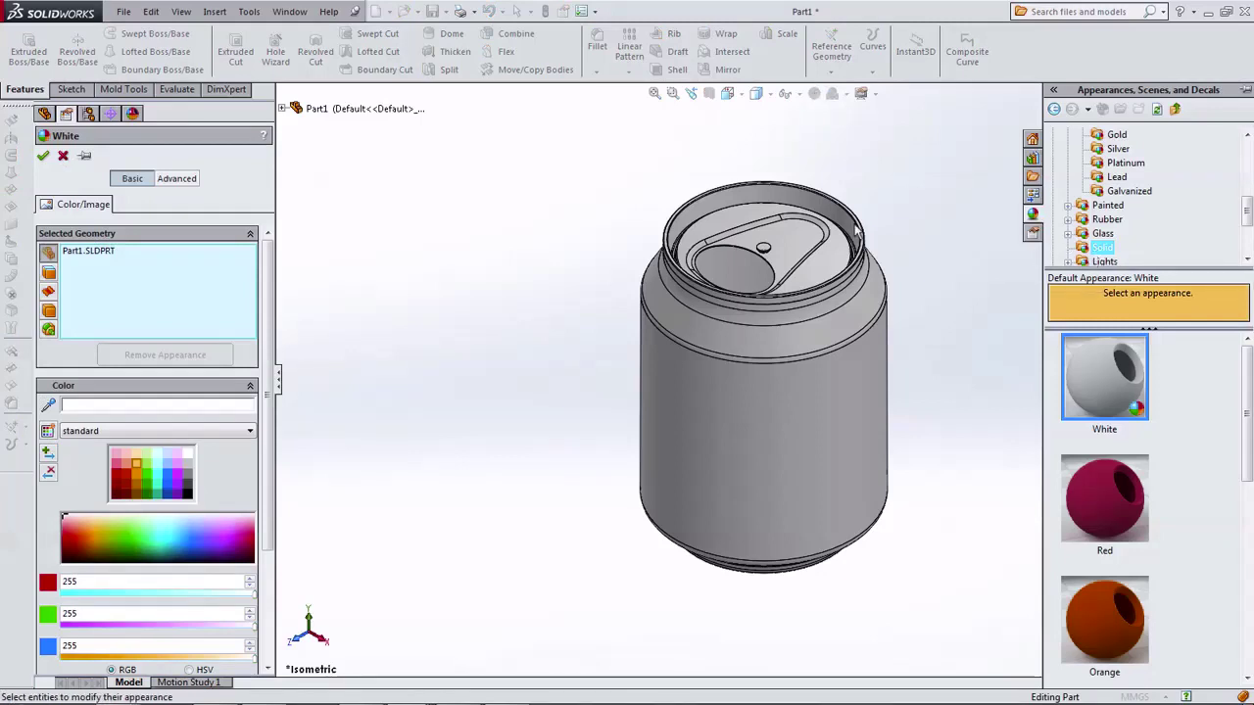
pyautogui.scroll(4, 1134, 204)
pyautogui.scroll(1, 1134, 206)
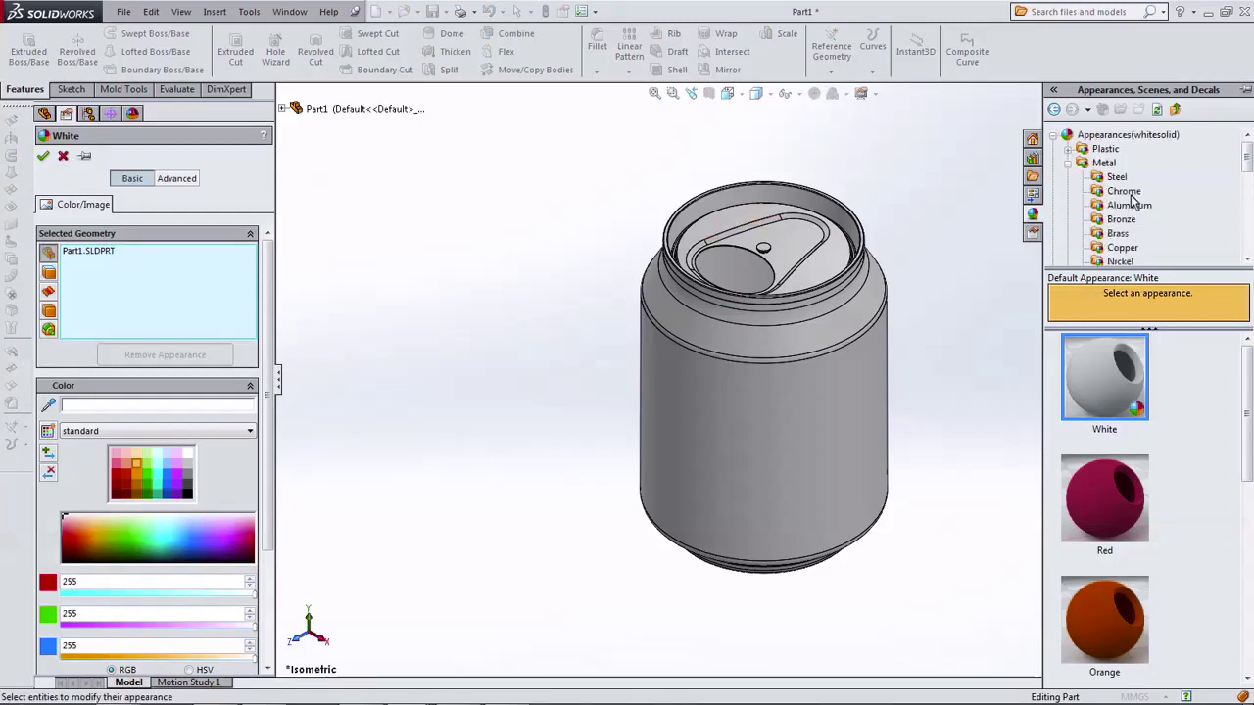
pyautogui.click(1132, 206)
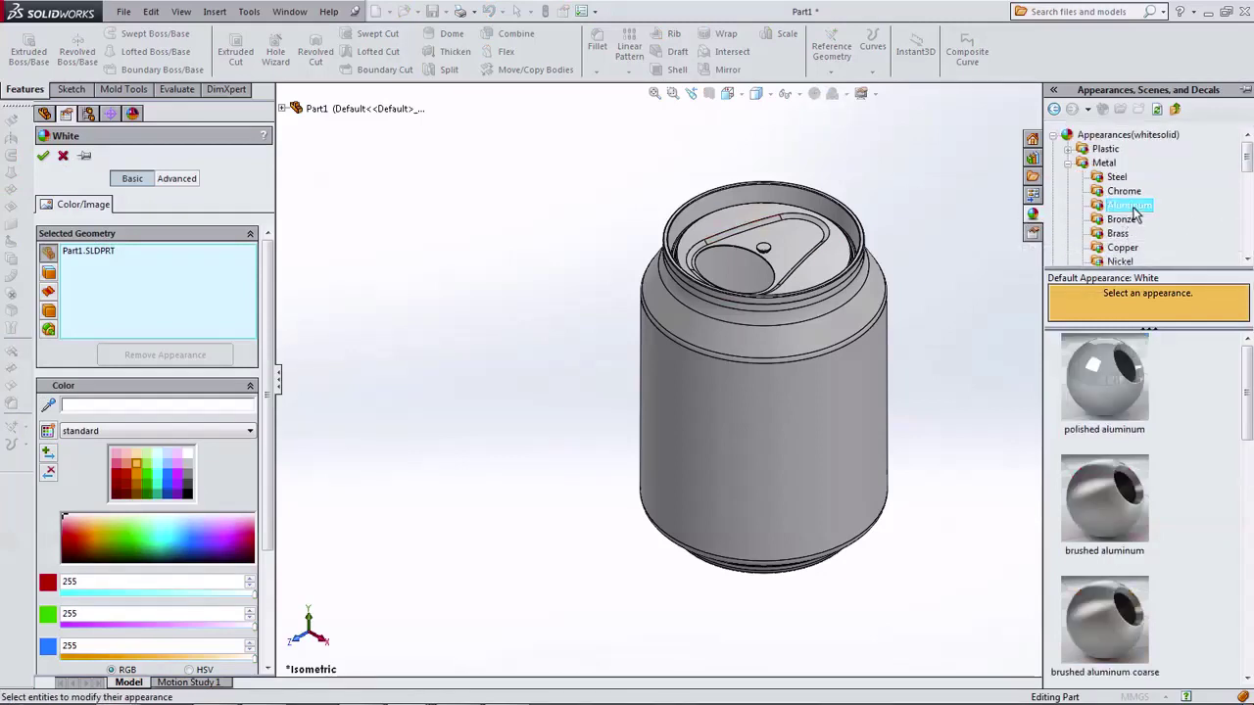
pyautogui.click(1101, 379)
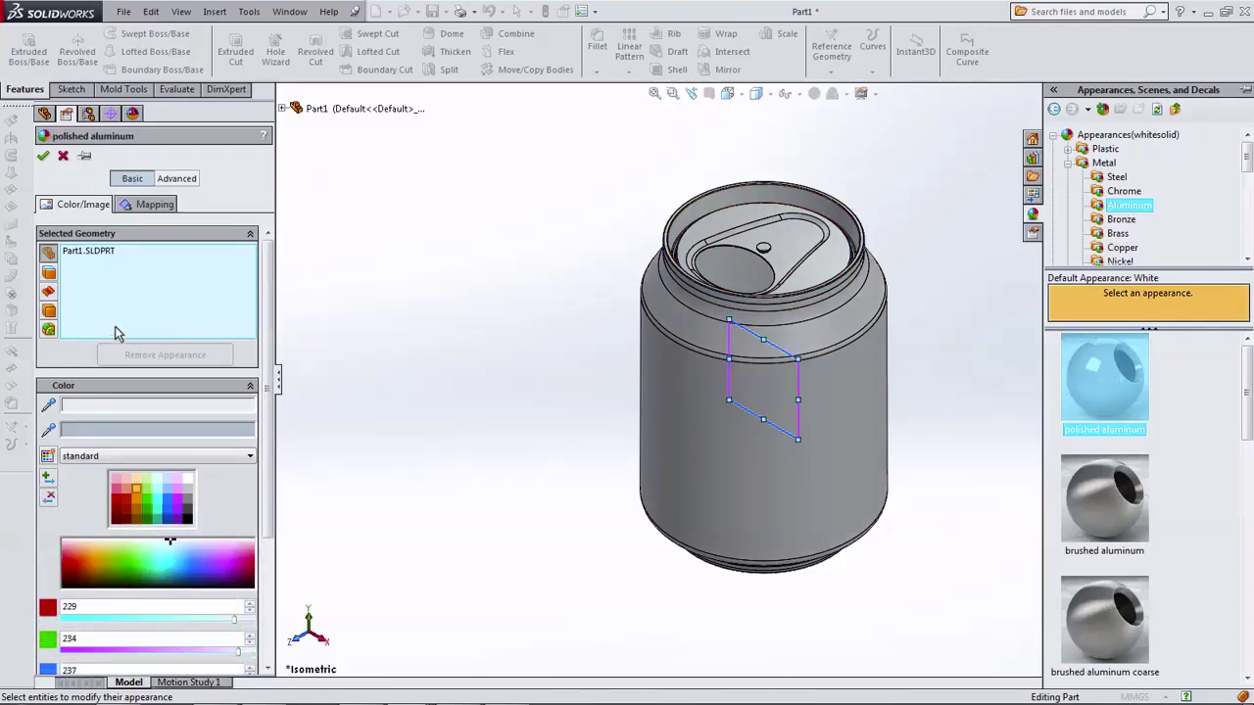
# Step: Remove Part1.SLDPRT from Selected Geometry and pick the can's main cylindrical face instead
pyautogui.click(51, 286)
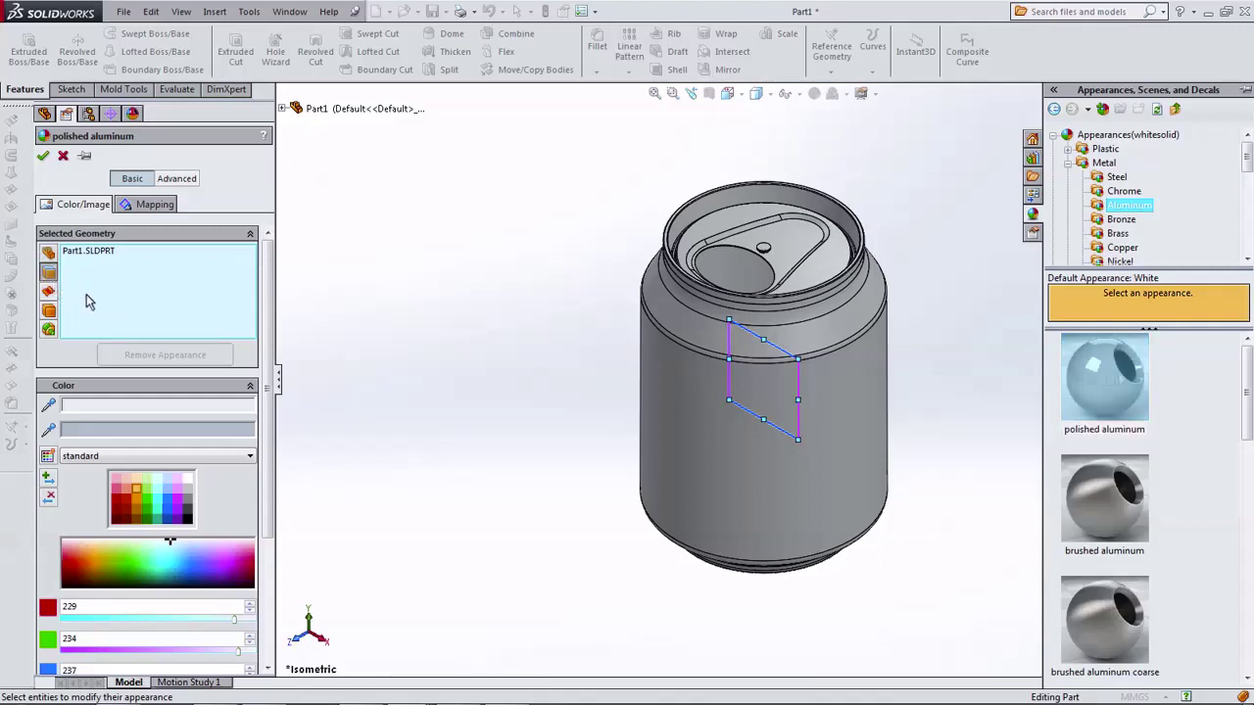
pyautogui.rightClick(98, 254)
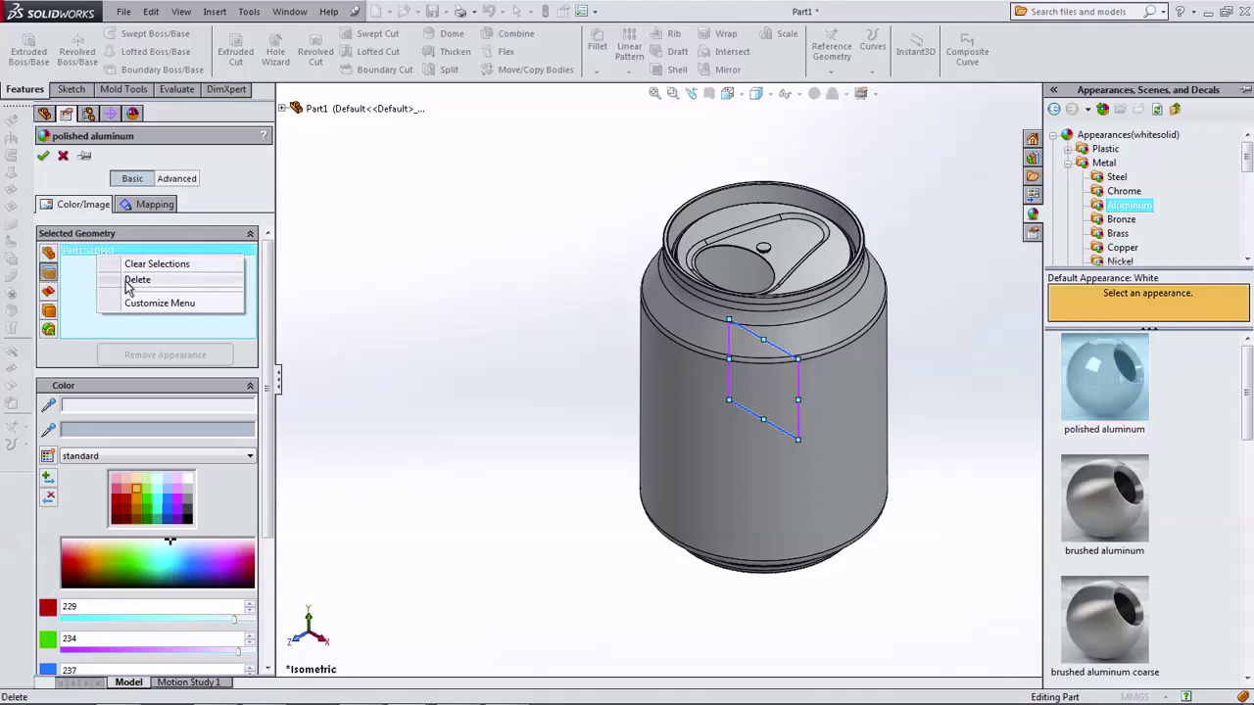
pyautogui.click(137, 280)
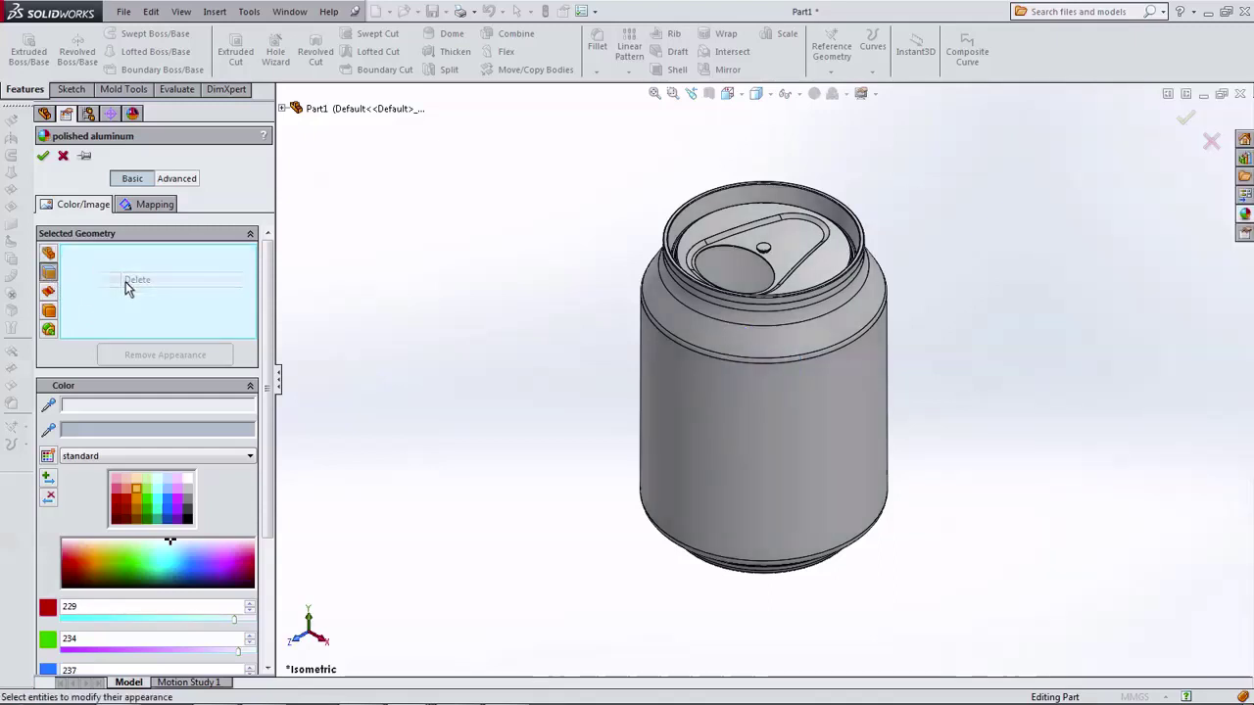
pyautogui.click(50, 277)
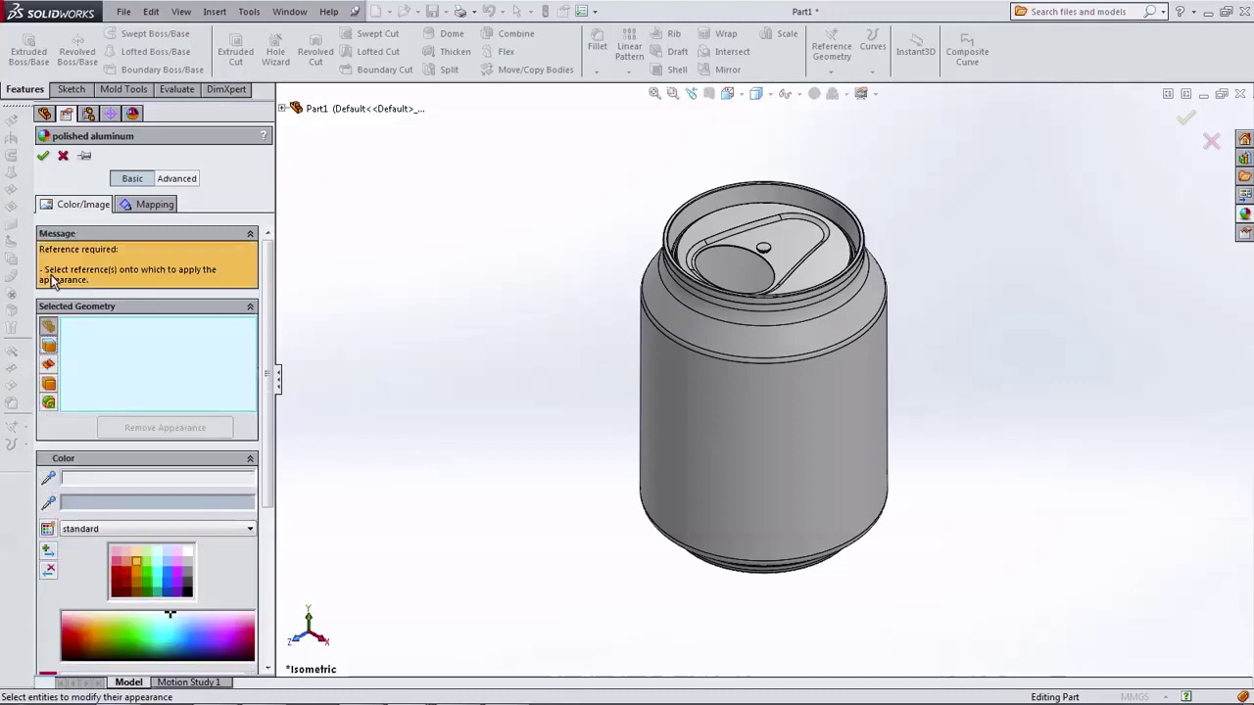
pyautogui.click(49, 346)
pyautogui.click(674, 406)
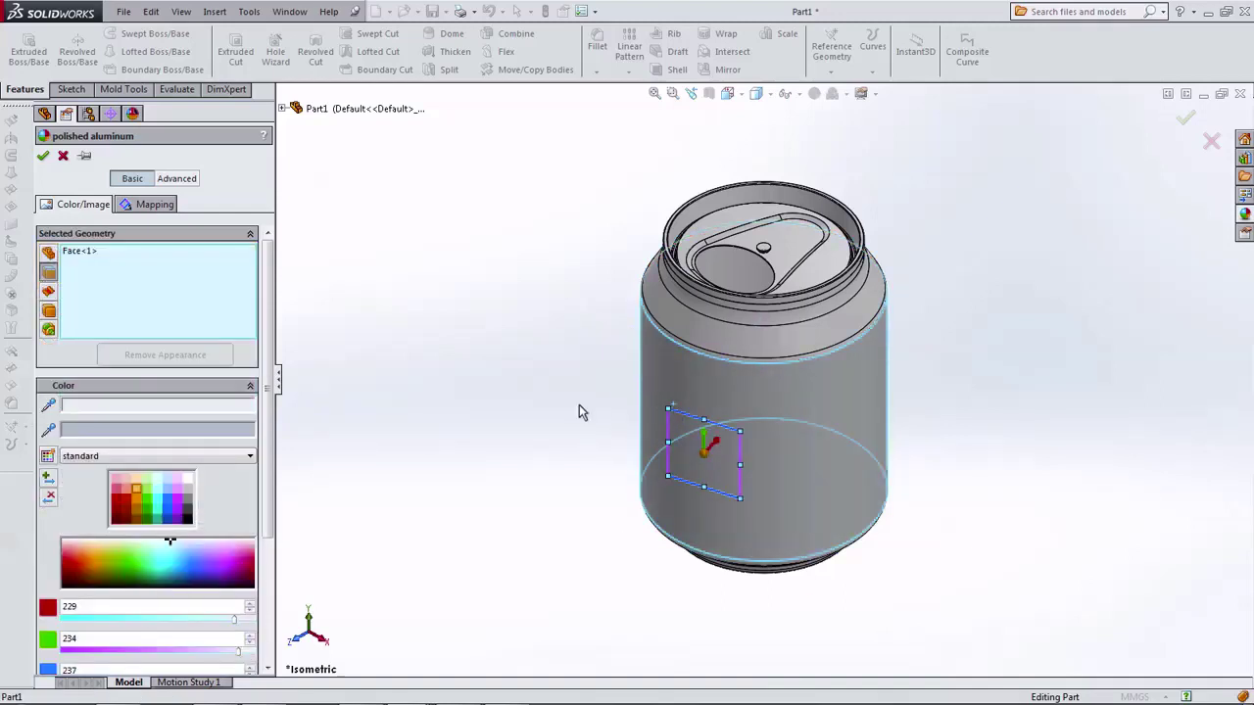
# Step: Tint the aluminum gold and add the shoulder and upper body faces
pyautogui.click(135, 492)
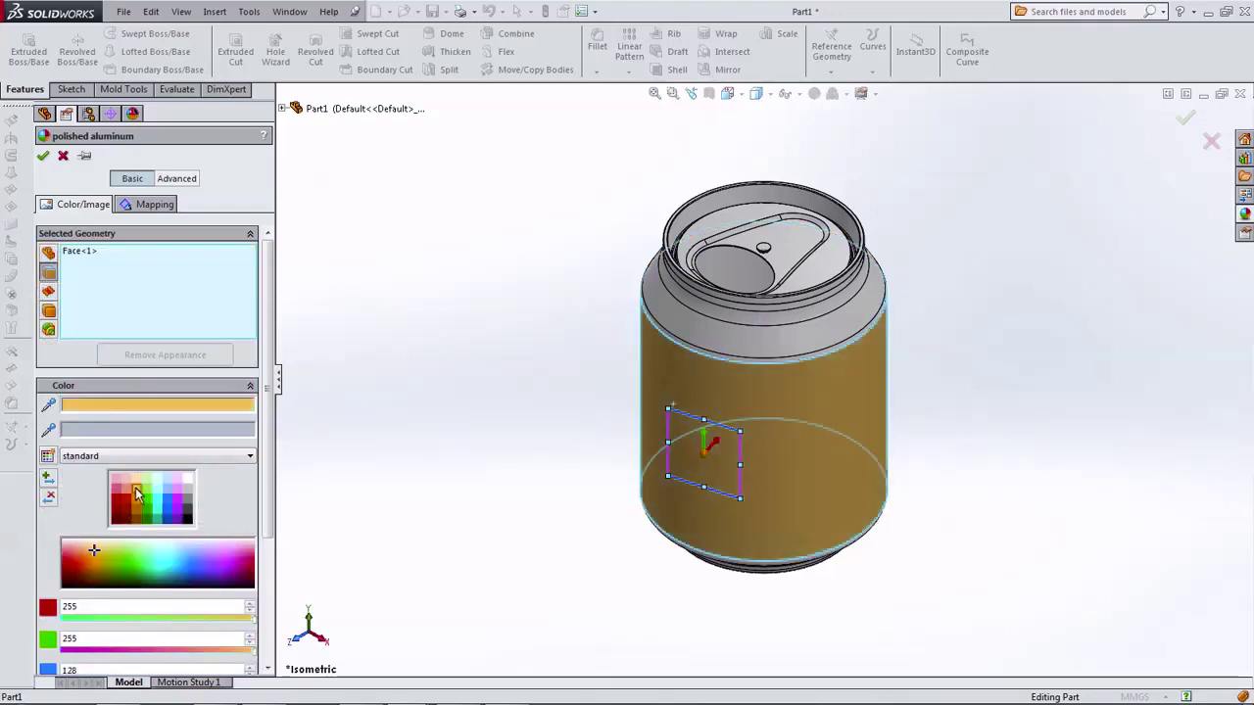
pyautogui.scroll(-2, 739, 363)
pyautogui.scroll(-2, 739, 362)
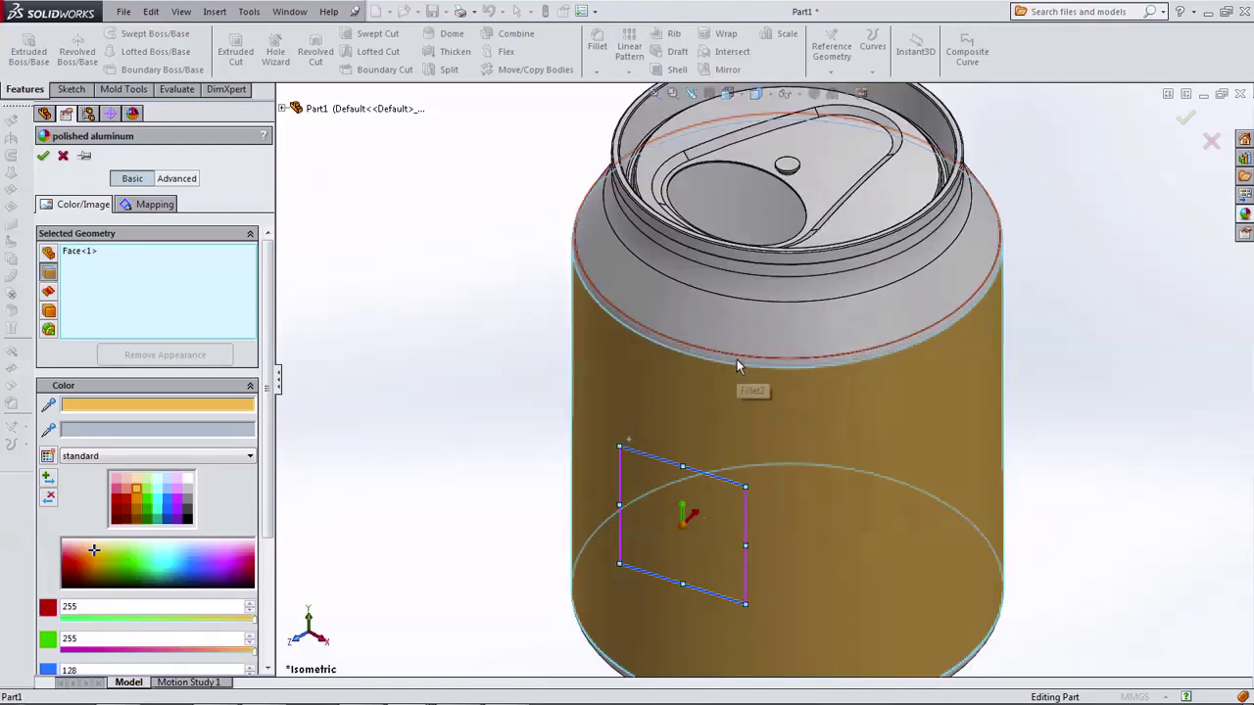
pyautogui.click(737, 359)
pyautogui.click(743, 323)
pyautogui.click(750, 287)
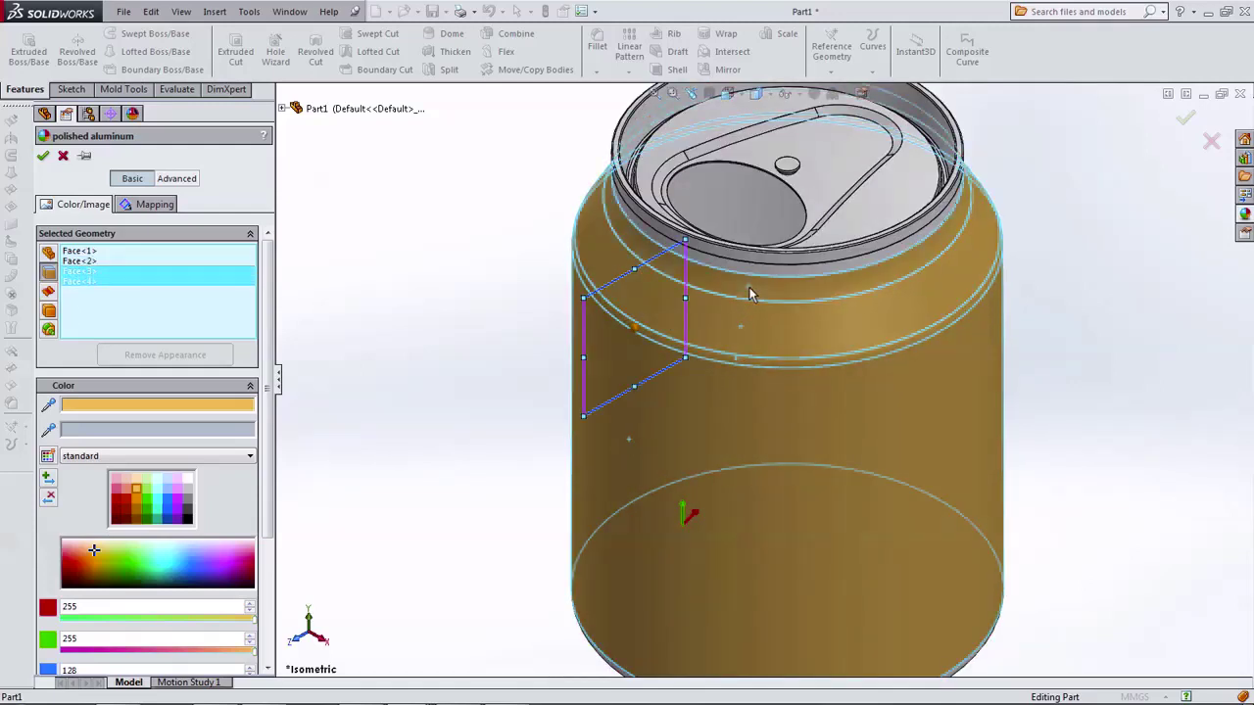
pyautogui.click(752, 268)
# Step: Drop the mistakenly selected bottom face from the gold selection
pyautogui.scroll(5, 747, 395)
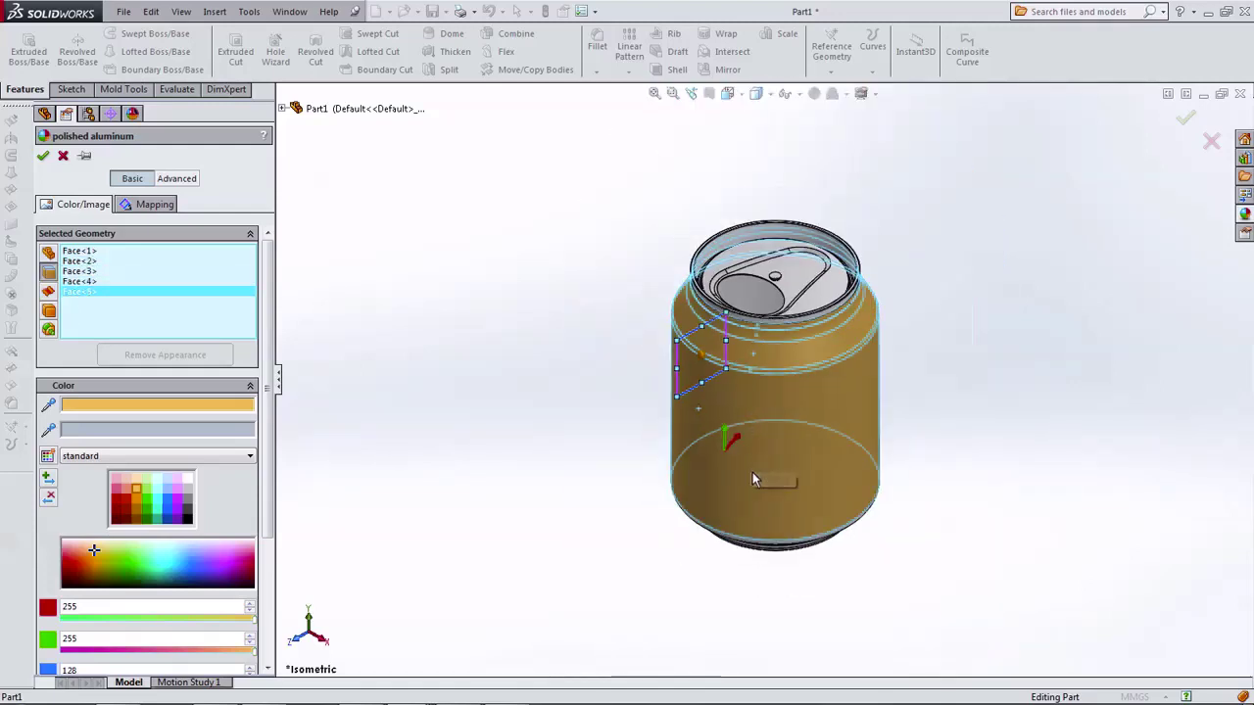
pyautogui.moveTo(752, 472); pyautogui.dragTo(740, 315, button='middle')
pyautogui.scroll(-5, 750, 461)
pyautogui.click(776, 401)
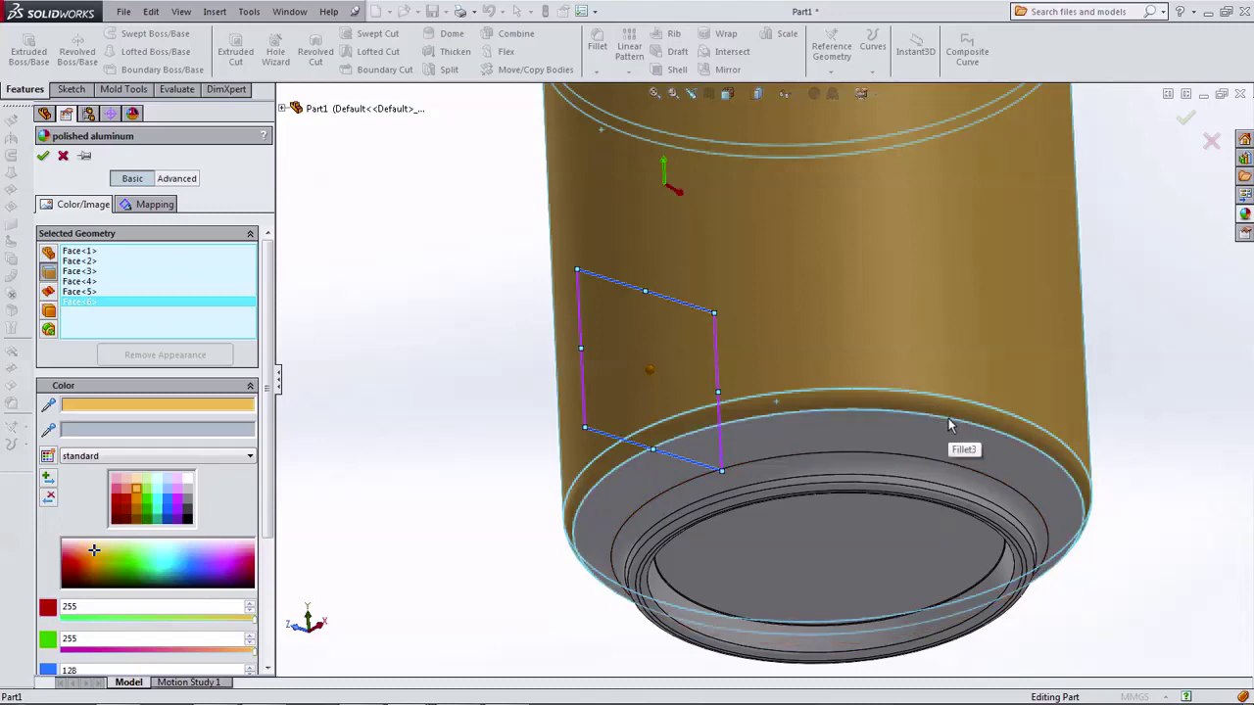
pyautogui.rightClick(106, 305)
pyautogui.click(117, 331)
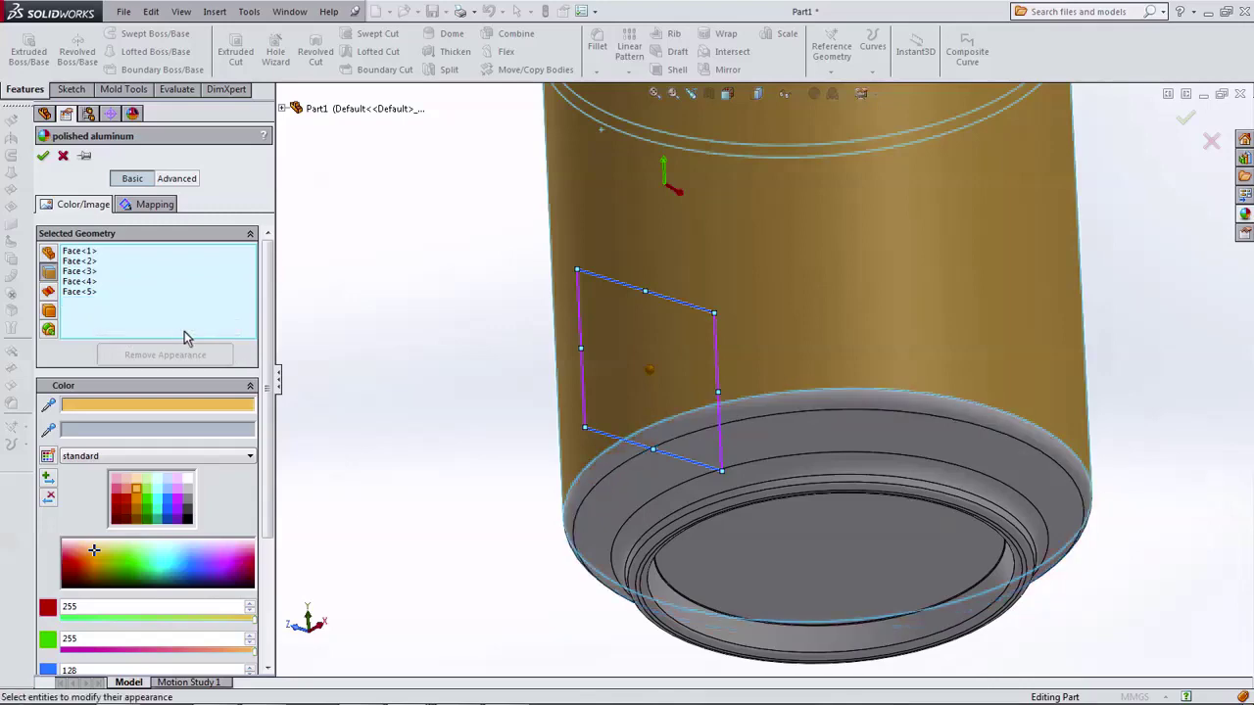
# Step: Confirm the gold polished-aluminum finish on the body faces and inspect the can
pyautogui.scroll(2, 461, 408)
pyautogui.scroll(2, 480, 441)
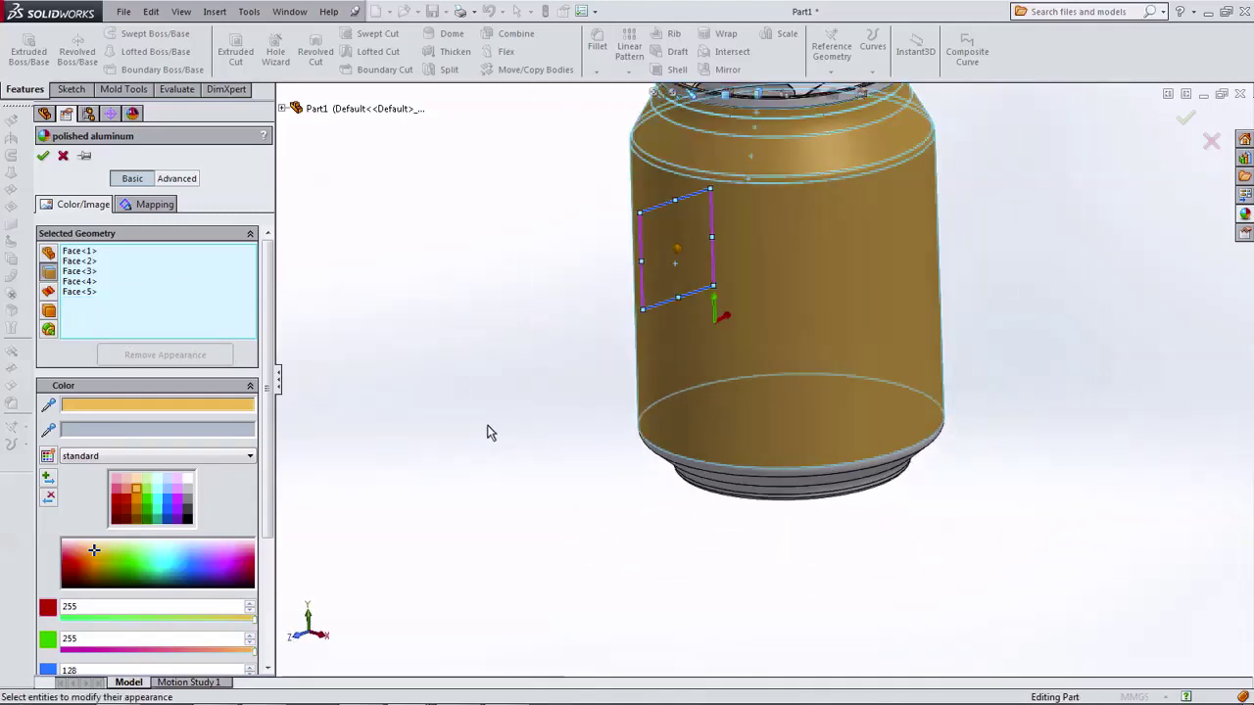
pyautogui.scroll(-1, 568, 359)
pyautogui.scroll(-2, 685, 245)
pyautogui.scroll(-2, 705, 186)
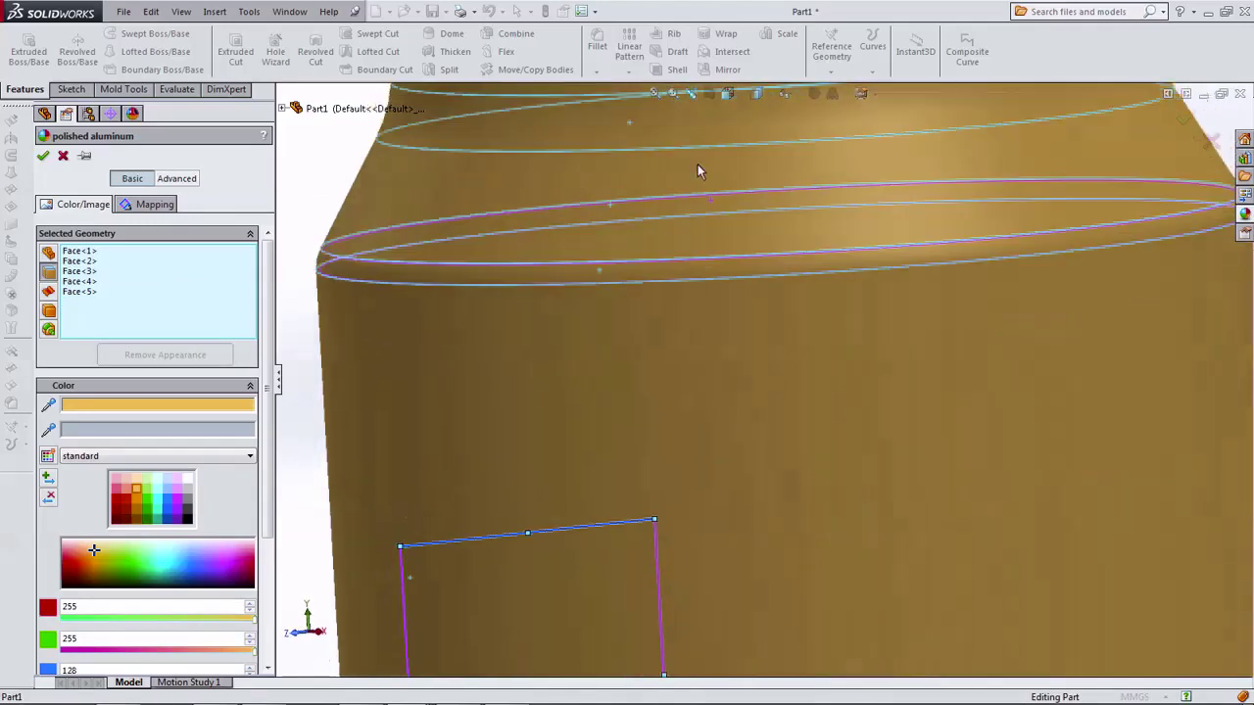
pyautogui.scroll(1, 704, 178)
pyautogui.scroll(2, 588, 281)
pyautogui.scroll(1, 509, 363)
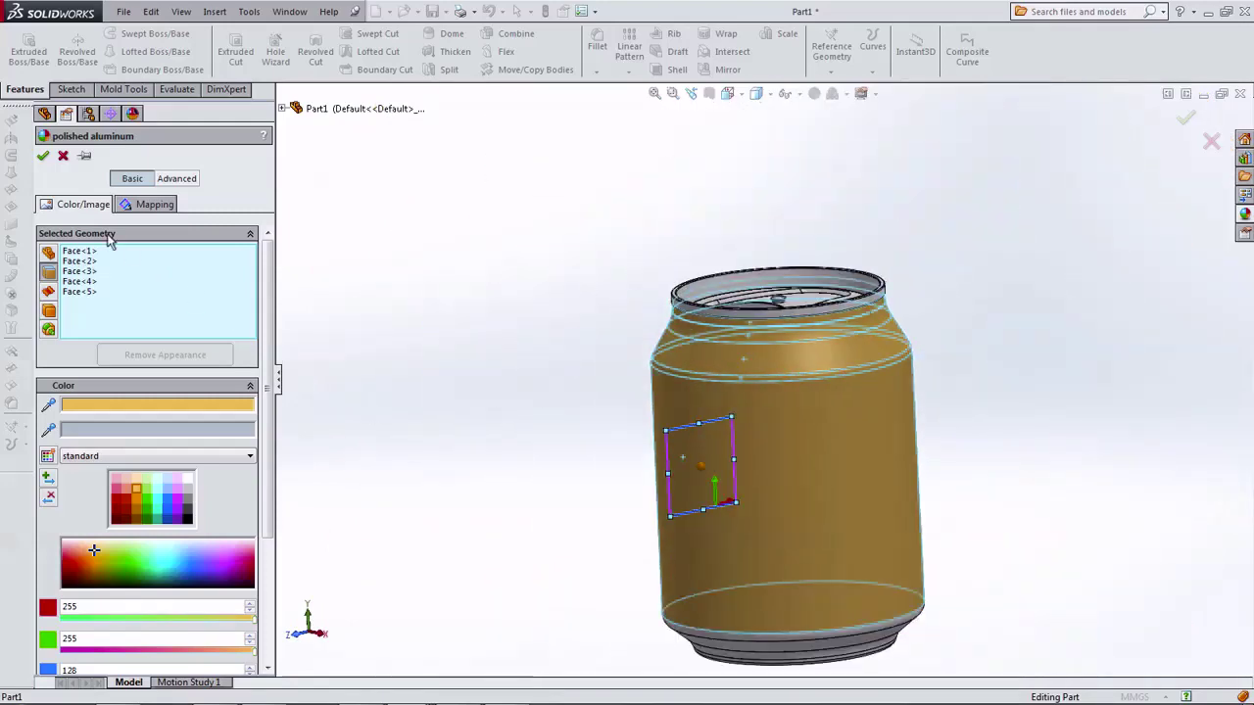
pyautogui.click(43, 156)
pyautogui.moveTo(490, 387)
pyautogui.mouseDown(button='middle')
pyautogui.moveTo(537, 264)
pyautogui.moveTo(559, 436)
pyautogui.moveTo(512, 437)
pyautogui.moveTo(571, 285)
pyautogui.moveTo(548, 284)
pyautogui.moveTo(571, 311)
pyautogui.moveTo(568, 300)
pyautogui.mouseUp(button='middle')
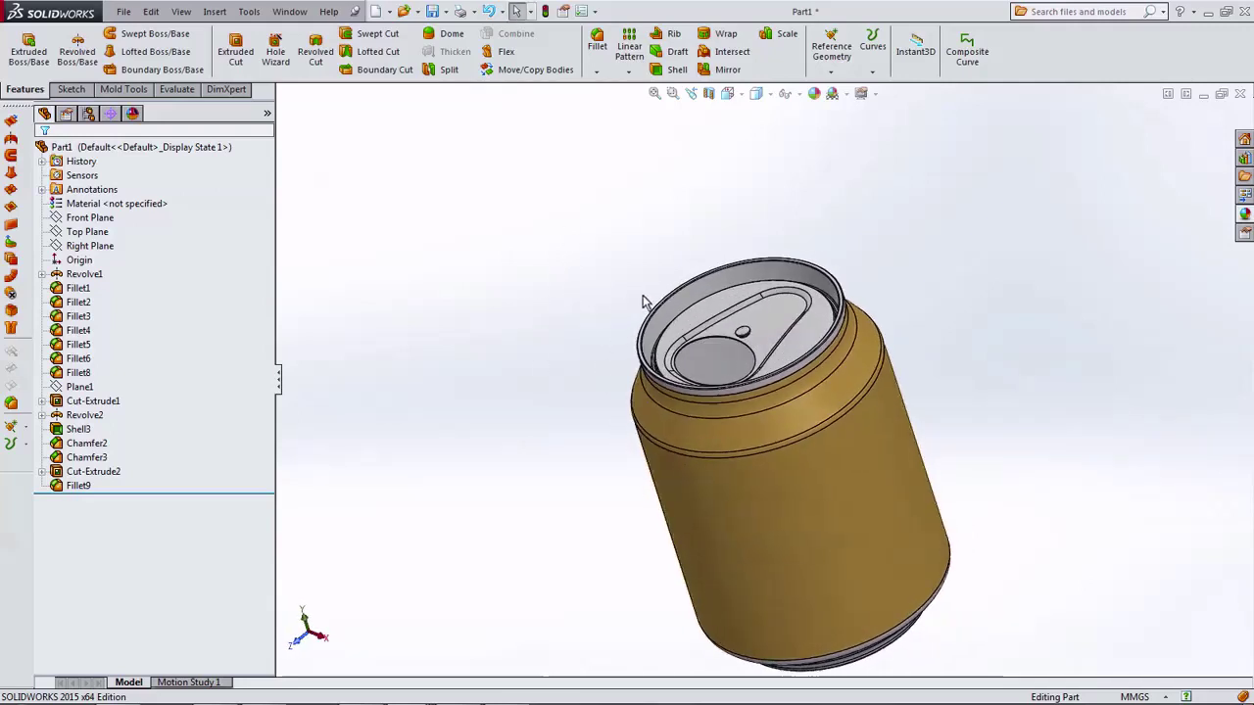
# Step: Start an appearance edit, remove the whole part from the targets and choose white
pyautogui.click(812, 95)
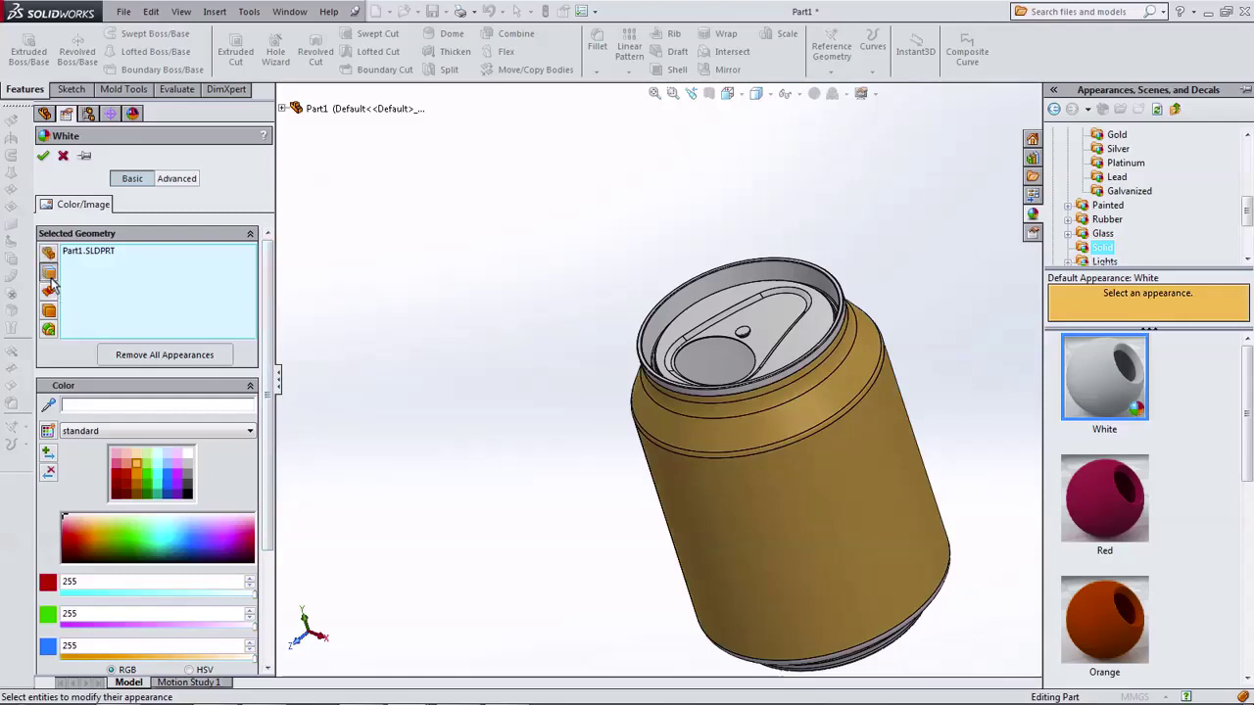
pyautogui.rightClick(84, 285)
pyautogui.click(113, 289)
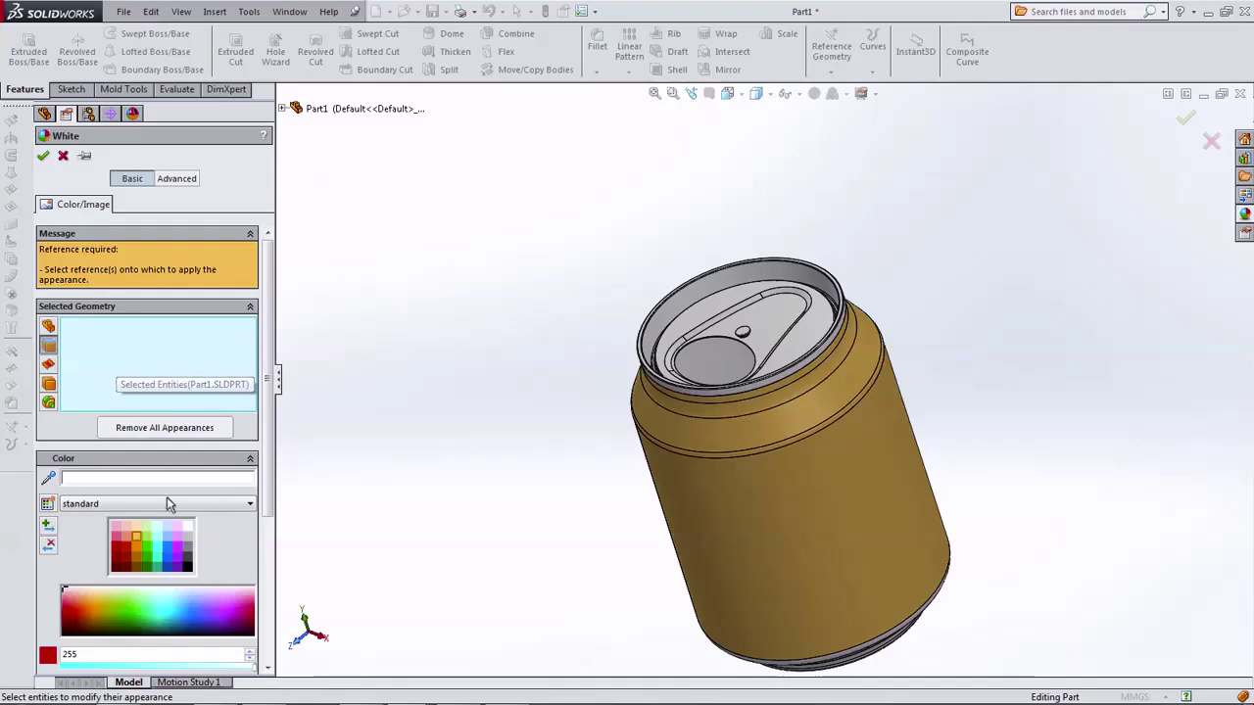
pyautogui.click(188, 528)
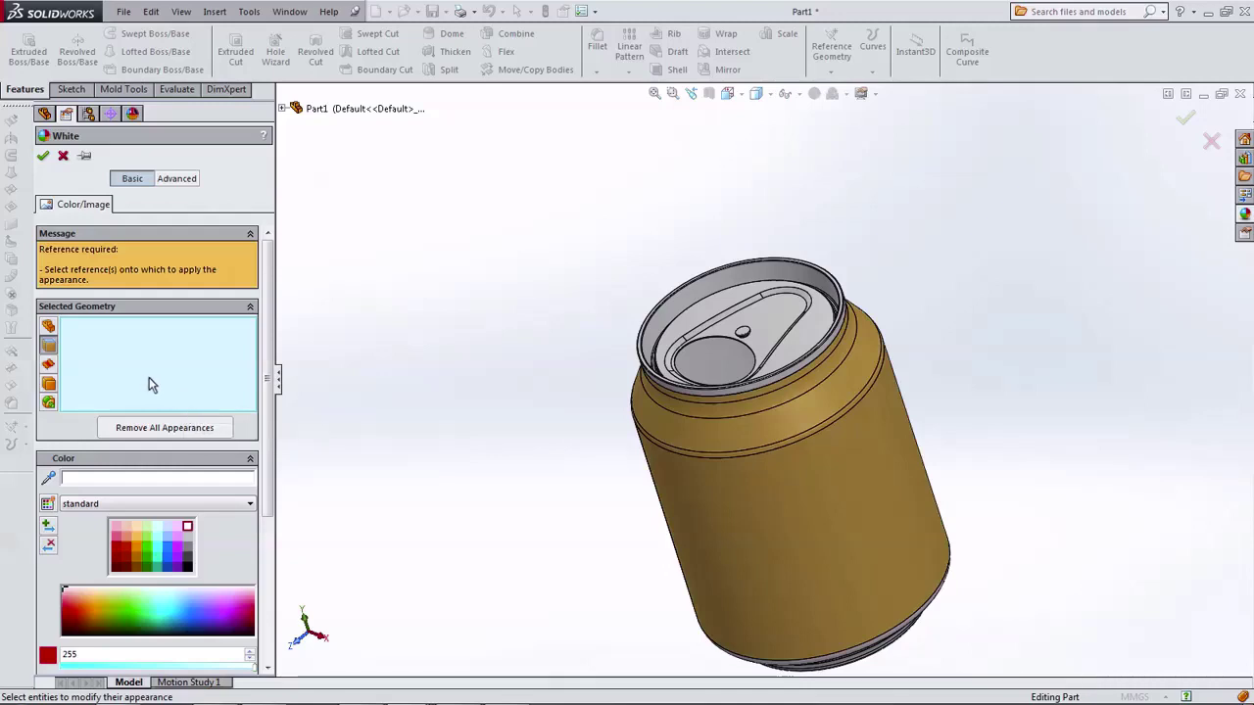
# Step: Select the top lid faces and set them to white
pyautogui.scroll(-4, 607, 358)
pyautogui.click(749, 304)
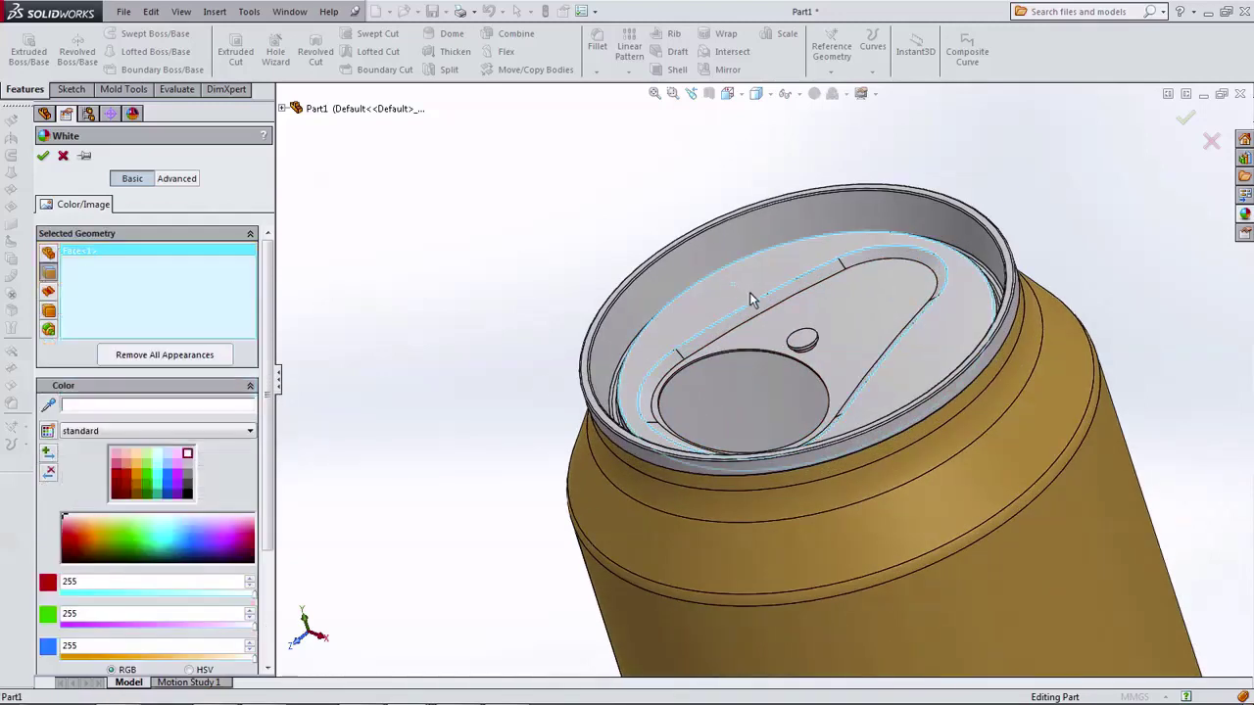
pyautogui.click(754, 309)
pyautogui.click(843, 274)
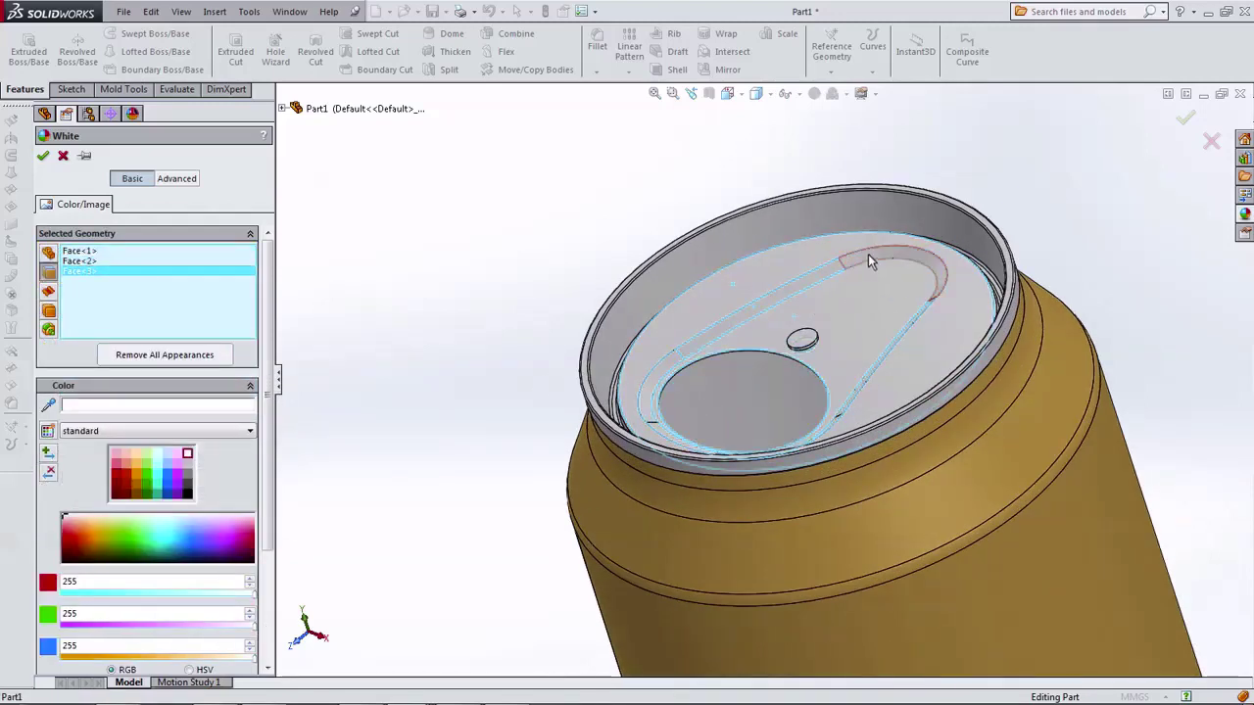
pyautogui.click(188, 456)
# Step: Add the narrow lid face and the remaining lid faces to the selection
pyautogui.moveTo(713, 329); pyautogui.dragTo(908, 387, button='middle')
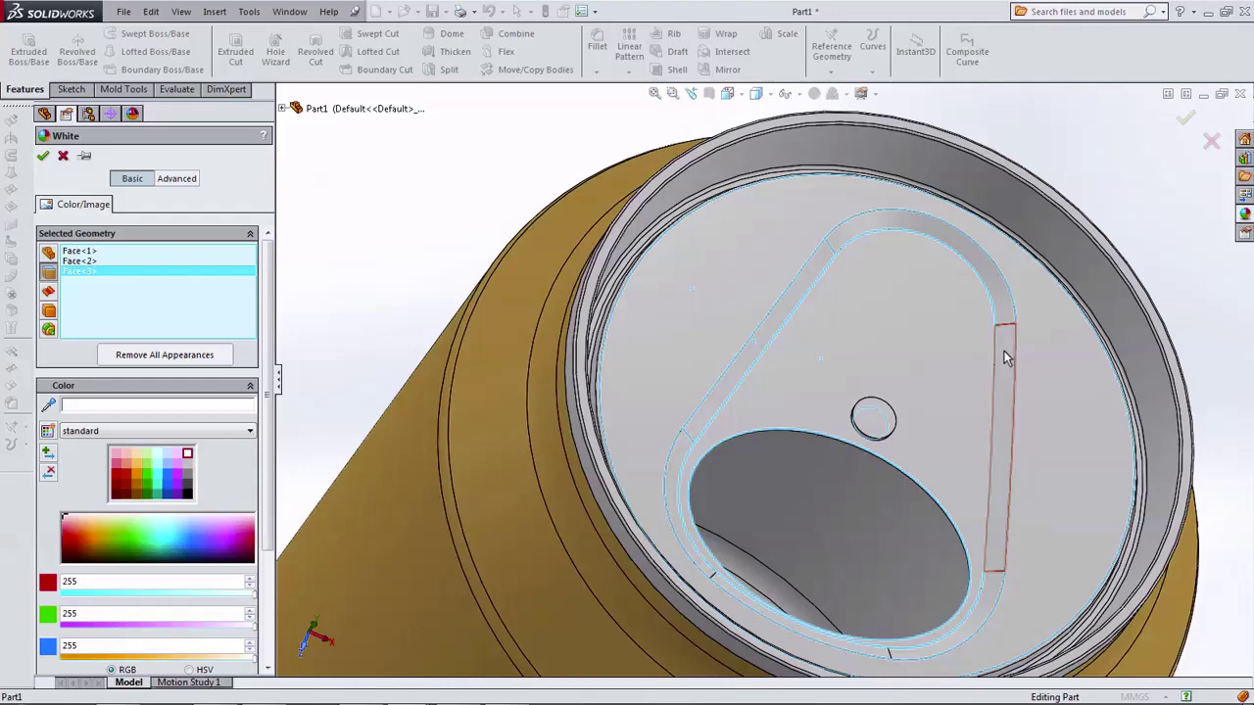
pyautogui.click(1006, 358)
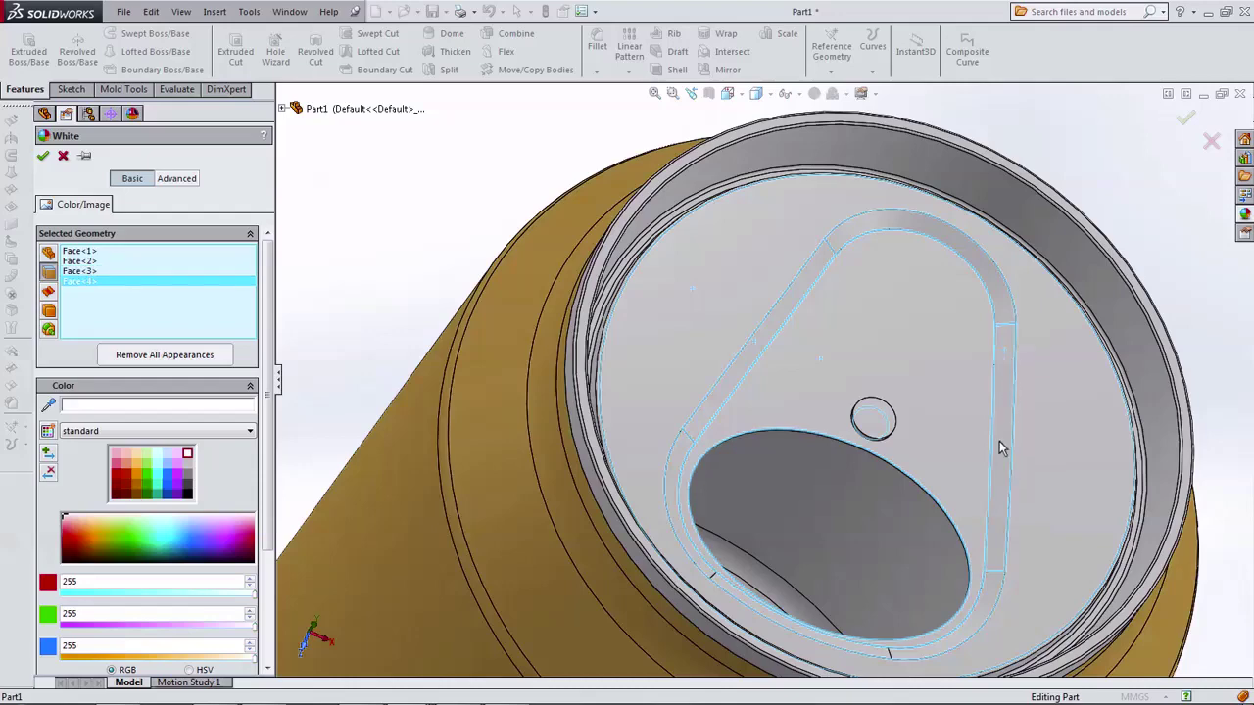
pyautogui.click(985, 634)
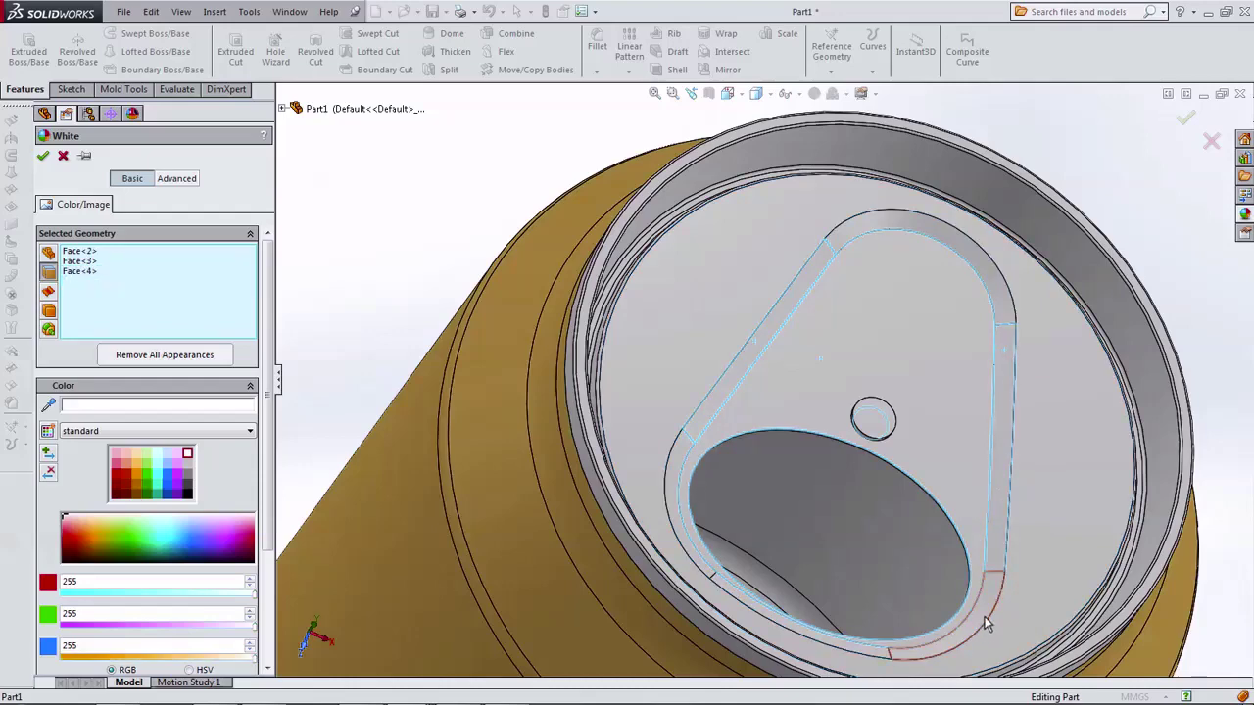
pyautogui.click(986, 624)
pyautogui.click(842, 646)
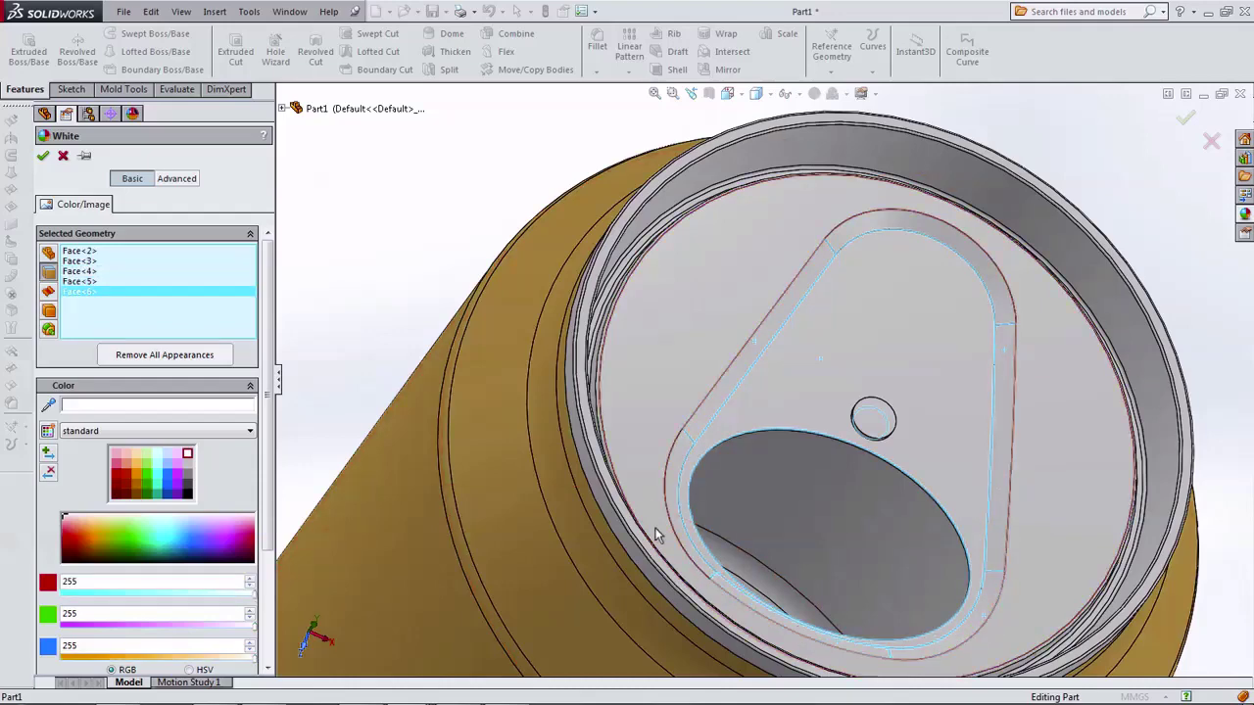
pyautogui.click(637, 448)
pyautogui.moveTo(637, 448); pyautogui.dragTo(619, 269, button='middle')
pyautogui.click(641, 269)
# Step: Add the lid's inner and outer rim faces to the selection
pyautogui.scroll(-4, 624, 351)
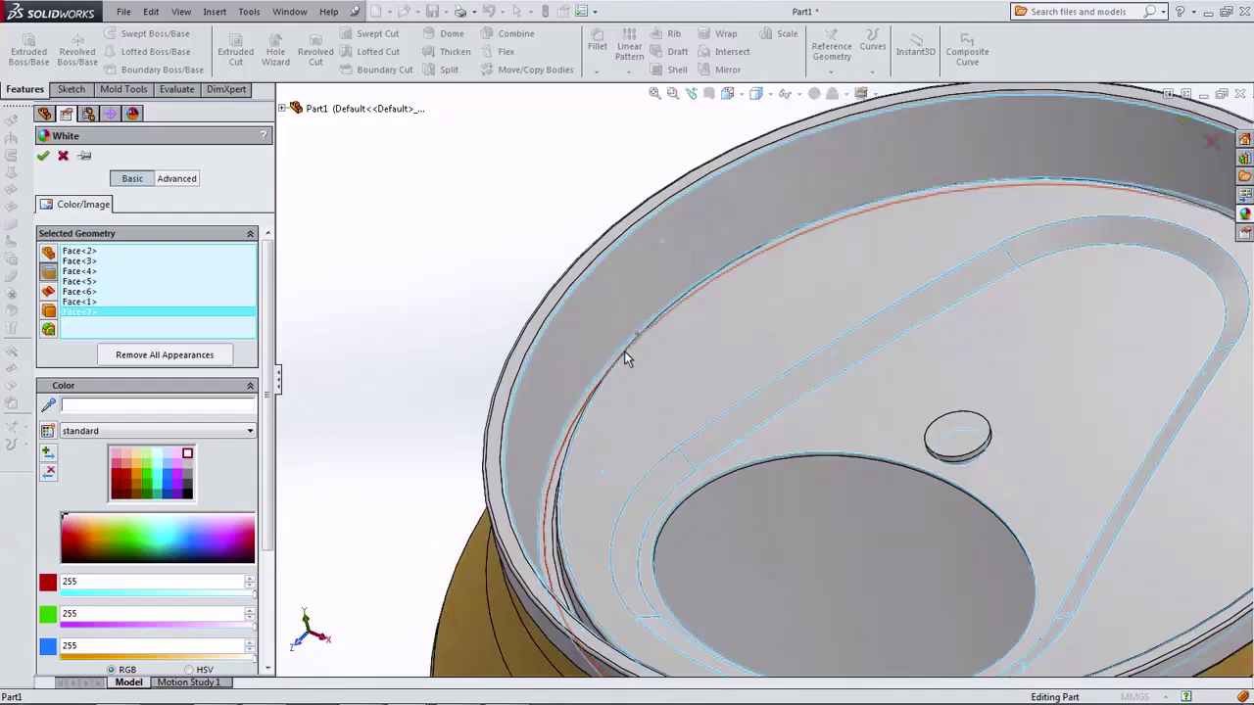
pyautogui.scroll(-3, 624, 355)
pyautogui.scroll(-3, 565, 502)
pyautogui.click(590, 504)
pyautogui.click(617, 463)
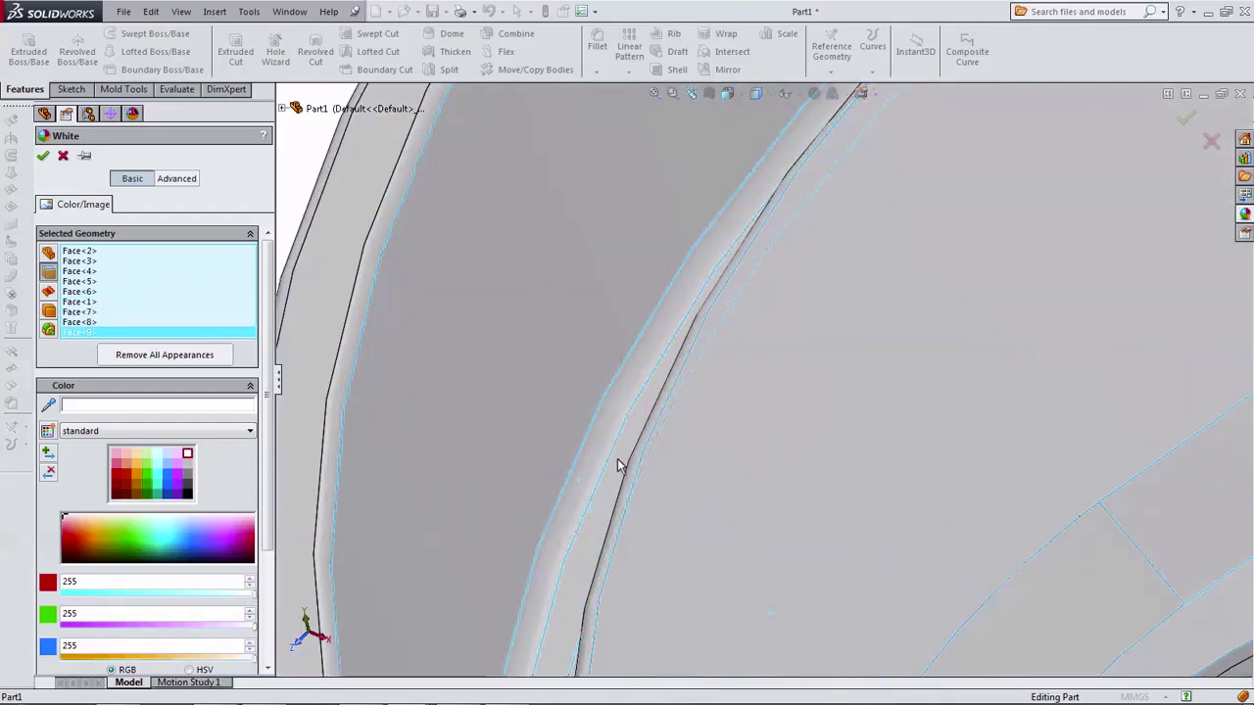
pyautogui.moveTo(617, 463); pyautogui.dragTo(657, 504, button='middle')
pyautogui.click(675, 503)
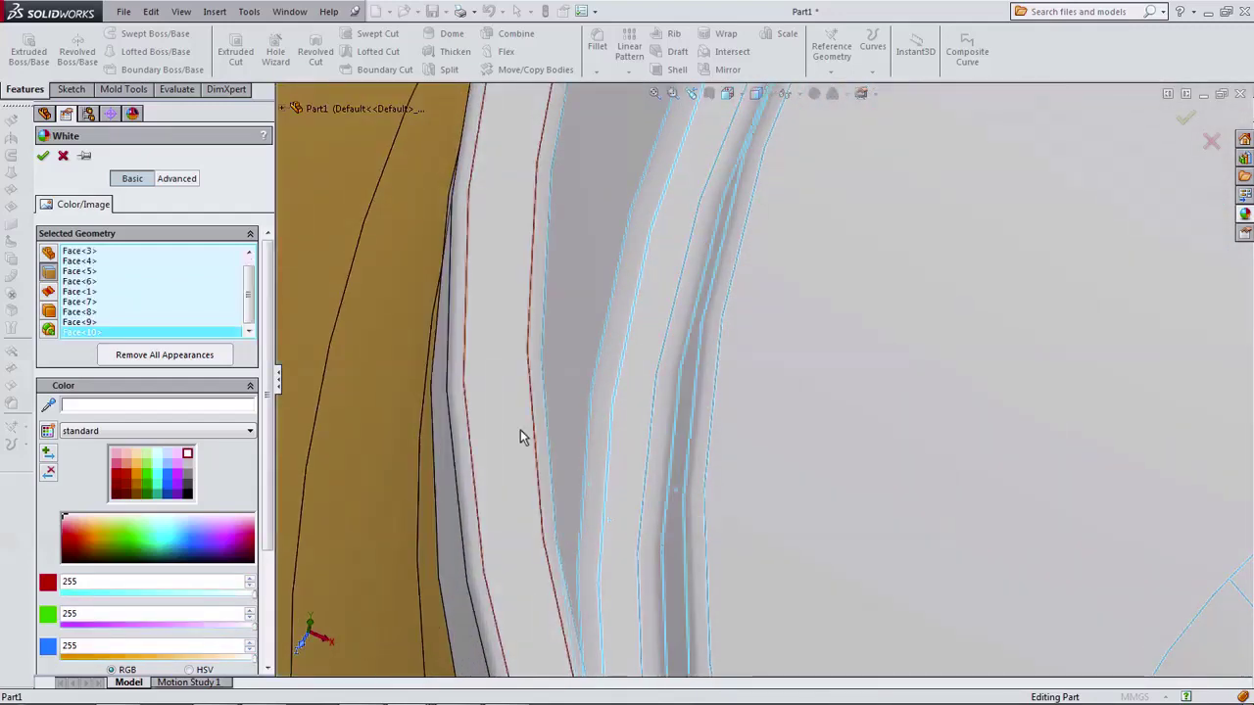
pyautogui.click(500, 434)
pyautogui.click(448, 474)
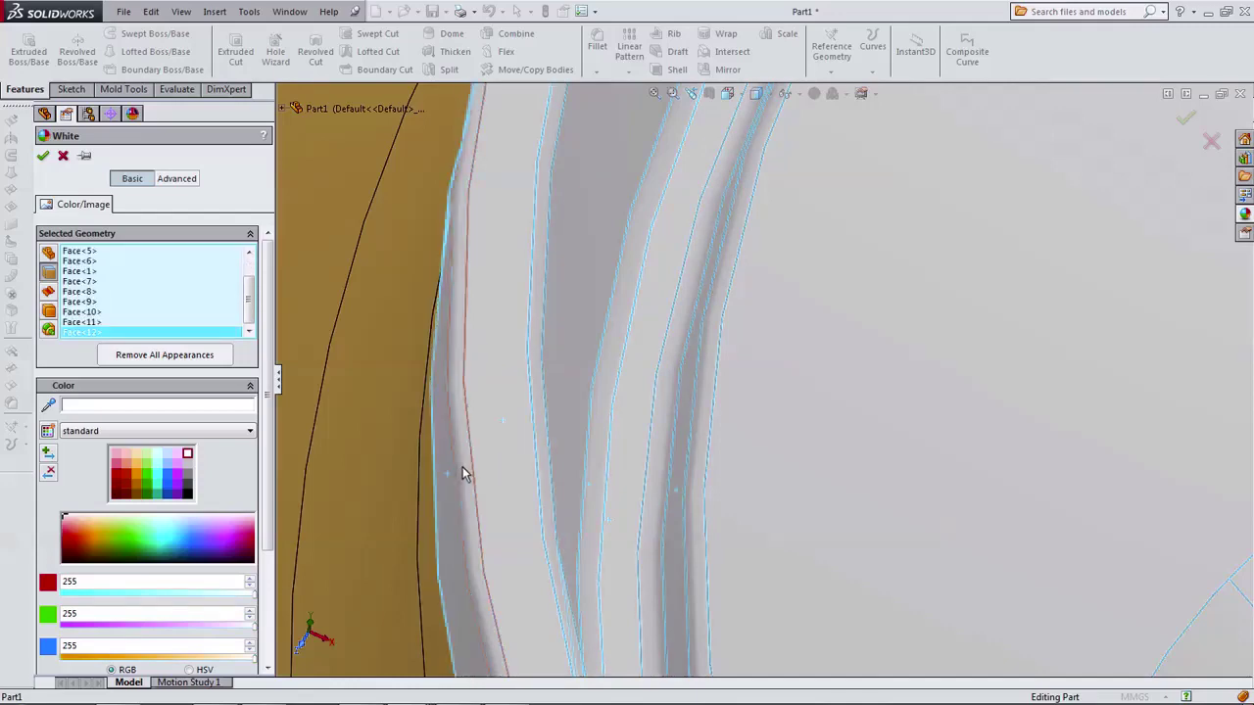
pyautogui.click(462, 473)
pyautogui.click(546, 452)
# Step: Add the can's bottom face to the selection
pyautogui.scroll(3, 627, 446)
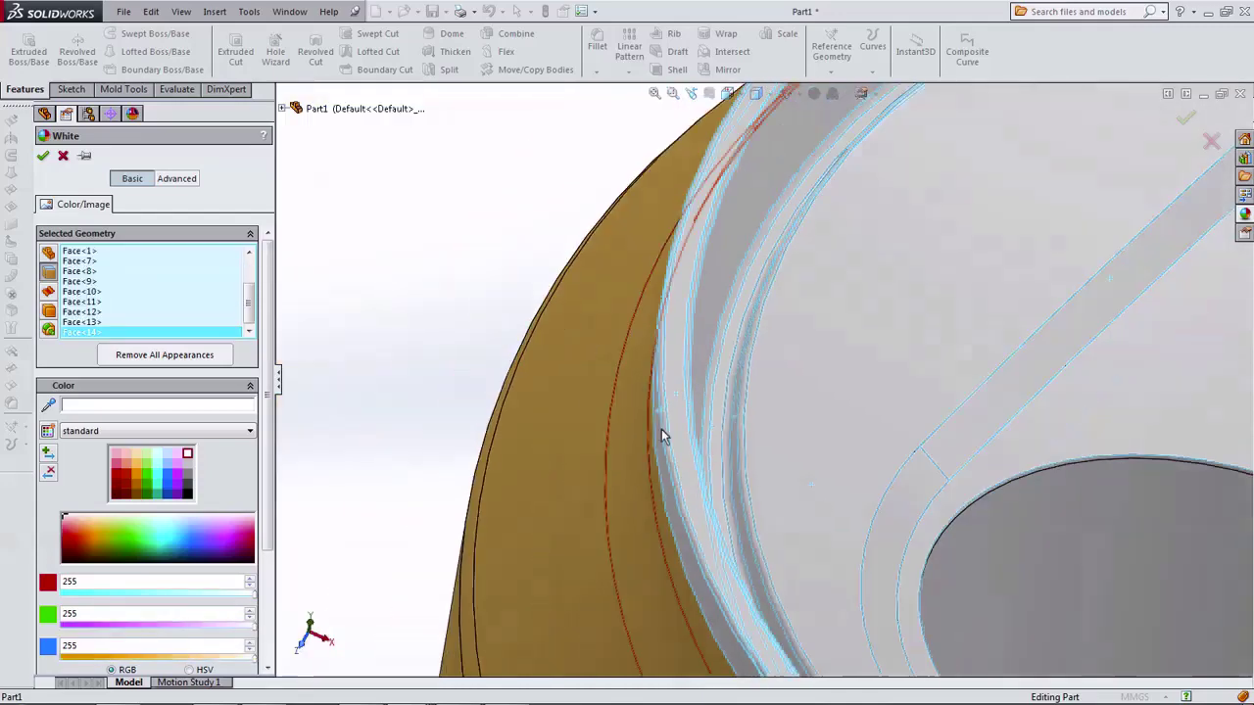
pyautogui.scroll(2, 662, 412)
pyautogui.scroll(2, 662, 402)
pyautogui.scroll(2, 686, 426)
pyautogui.scroll(-3, 891, 379)
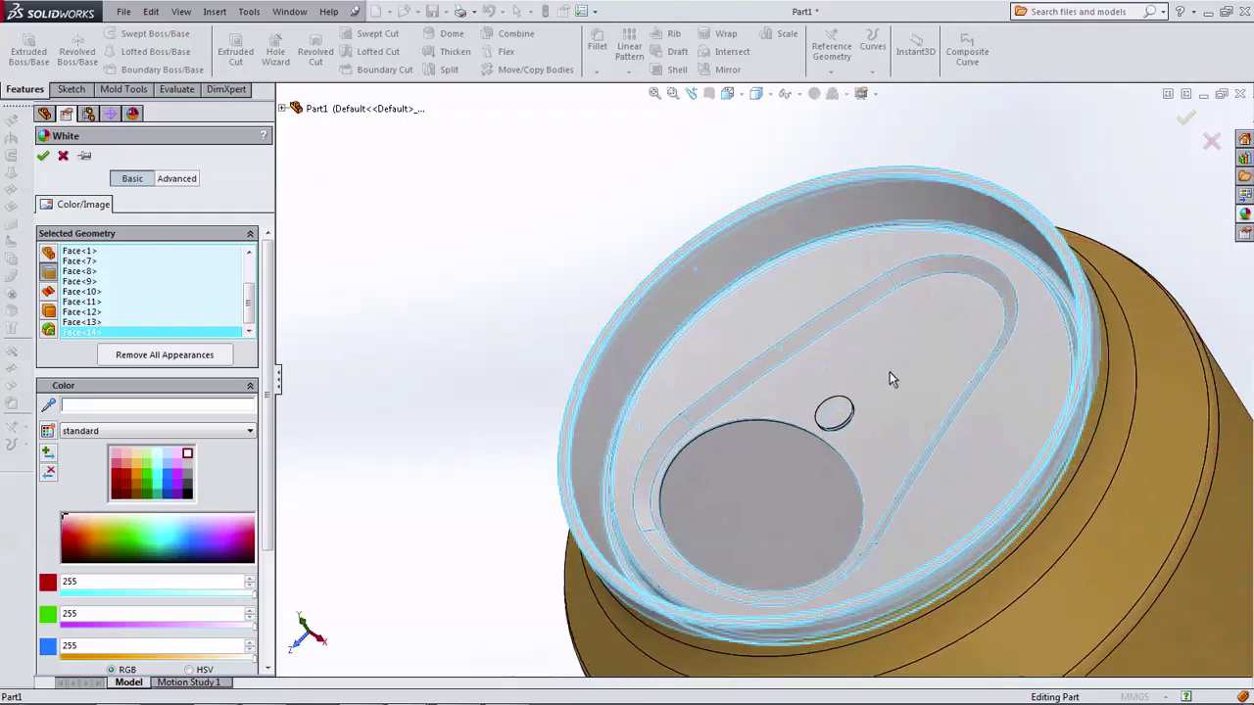
pyautogui.scroll(2, 888, 392)
pyautogui.scroll(3, 872, 421)
pyautogui.moveTo(867, 432)
pyautogui.mouseDown(button='middle')
pyautogui.moveTo(752, 250)
pyautogui.moveTo(875, 517)
pyautogui.moveTo(795, 441)
pyautogui.moveTo(770, 447)
pyautogui.mouseUp(button='middle')
pyautogui.click(874, 516)
# Step: Add the bottom edge band faces to the selection
pyautogui.scroll(-2, 796, 441)
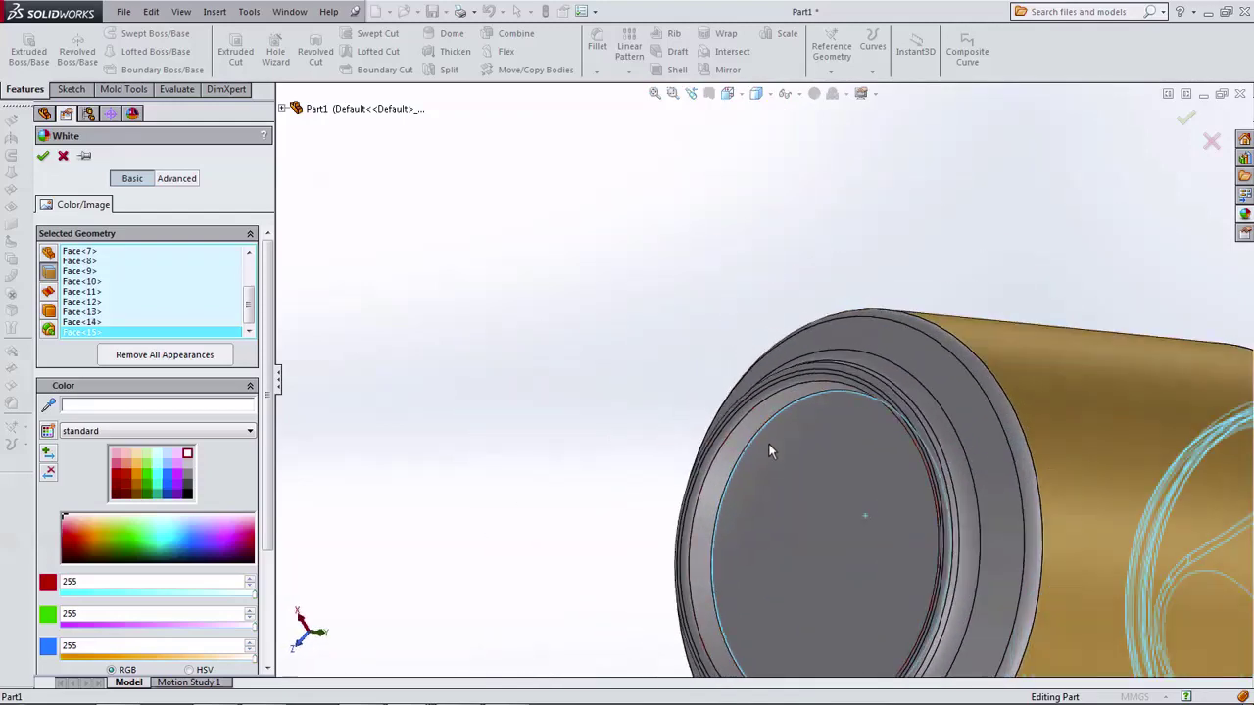
pyautogui.scroll(-3, 754, 431)
pyautogui.scroll(-3, 729, 333)
pyautogui.click(725, 311)
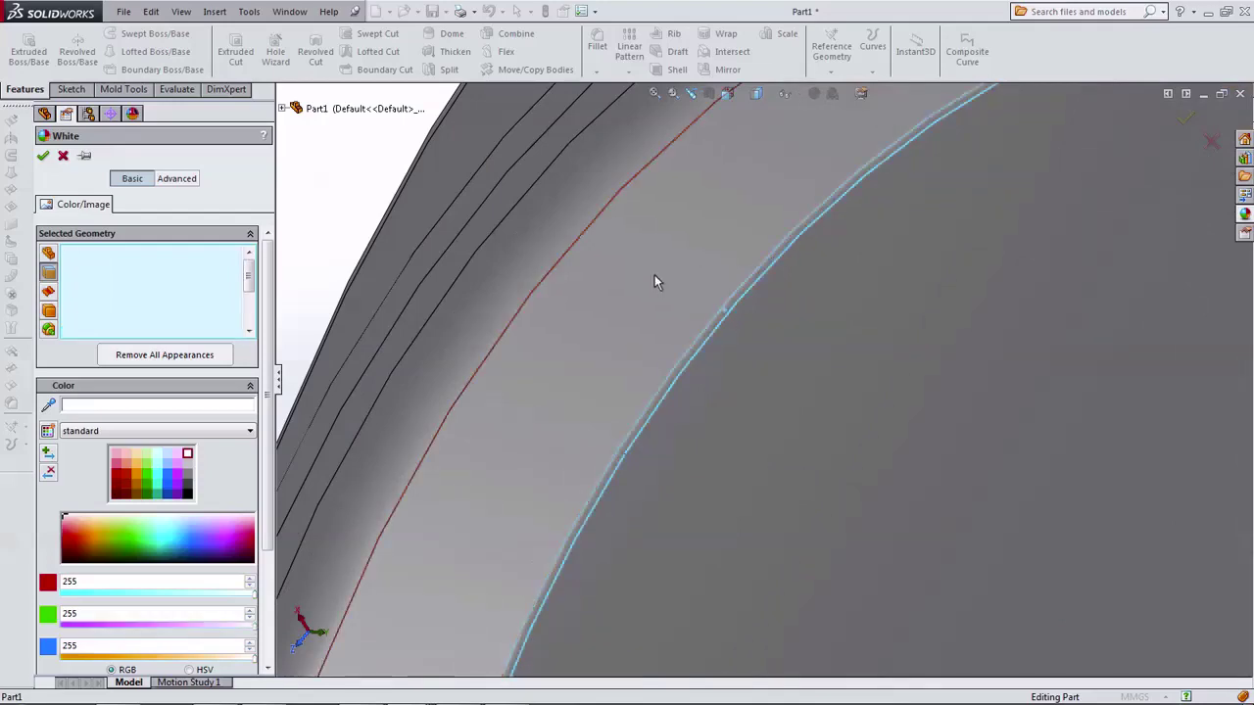
pyautogui.click(655, 275)
pyautogui.click(553, 216)
pyautogui.click(499, 202)
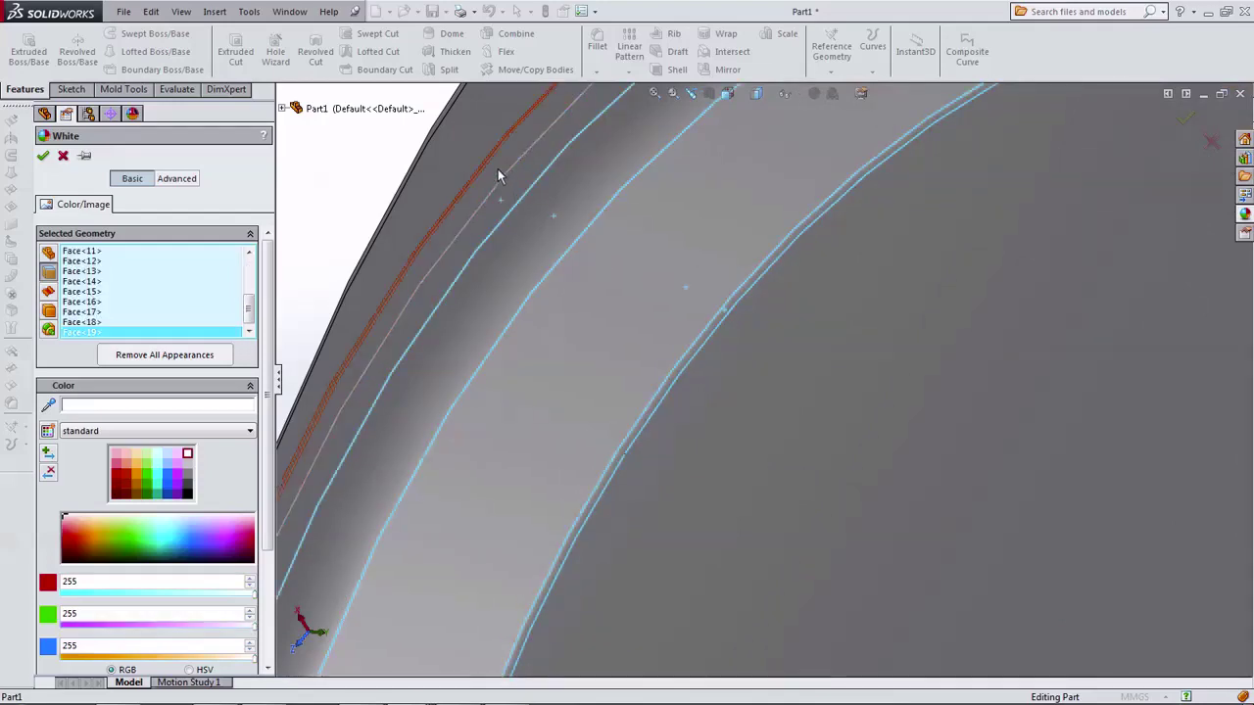
pyautogui.click(498, 168)
pyautogui.click(471, 157)
# Step: Add the last bottom rim face and colour all chosen faces light grey (RGB 192, 192, 192)
pyautogui.scroll(3, 511, 269)
pyautogui.scroll(3, 685, 304)
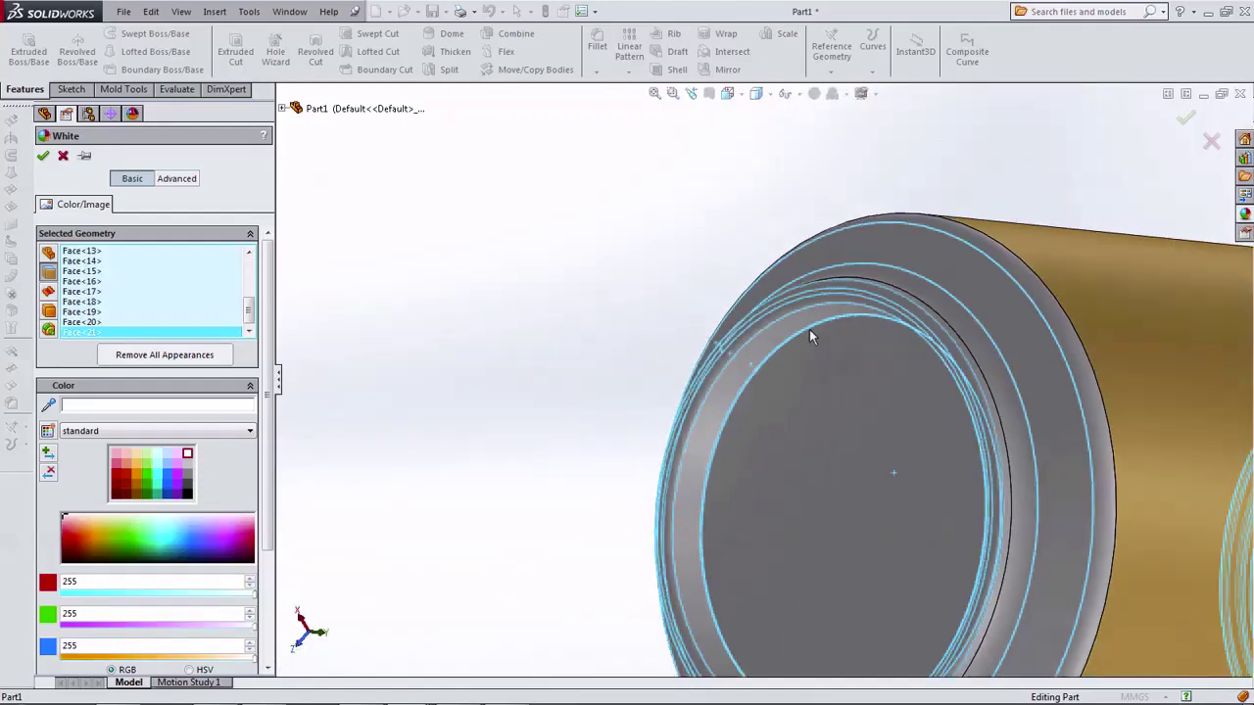
pyautogui.moveTo(809, 329); pyautogui.dragTo(925, 362, button='middle')
pyautogui.click(945, 350)
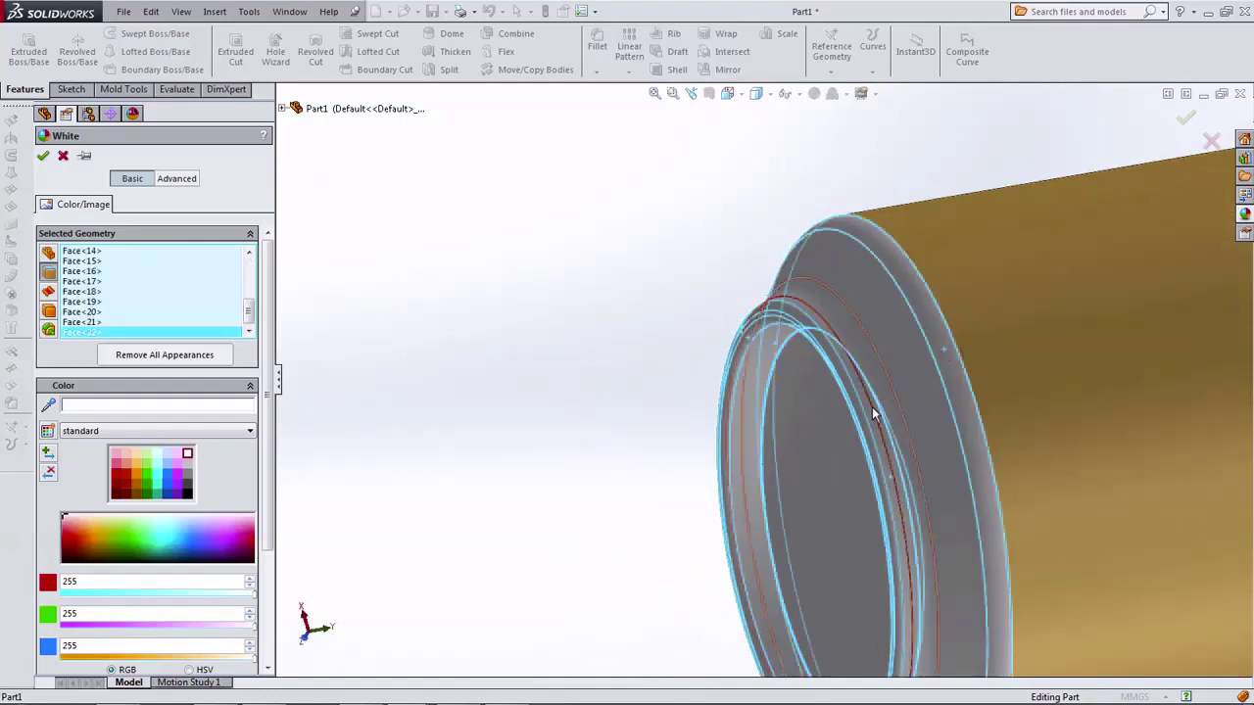
pyautogui.scroll(4, 931, 362)
pyautogui.moveTo(862, 323)
pyautogui.mouseDown(button='middle')
pyautogui.moveTo(588, 190)
pyautogui.moveTo(465, 201)
pyautogui.mouseUp(button='middle')
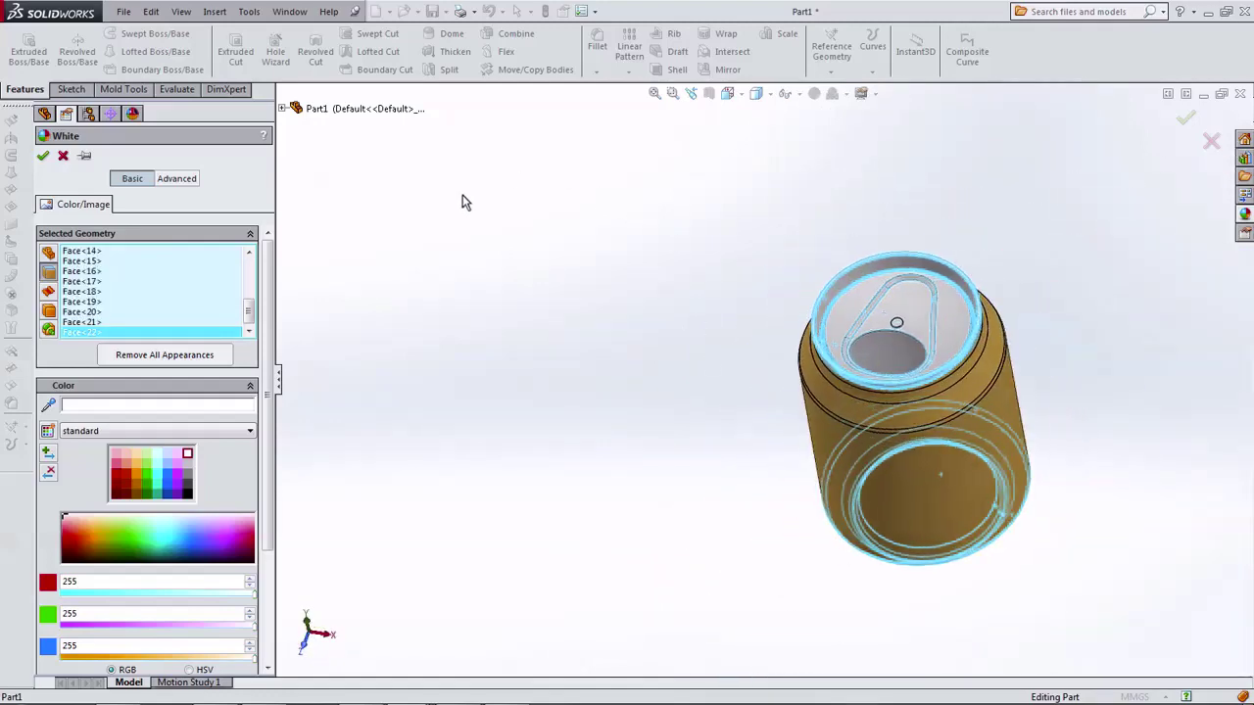
pyautogui.click(188, 460)
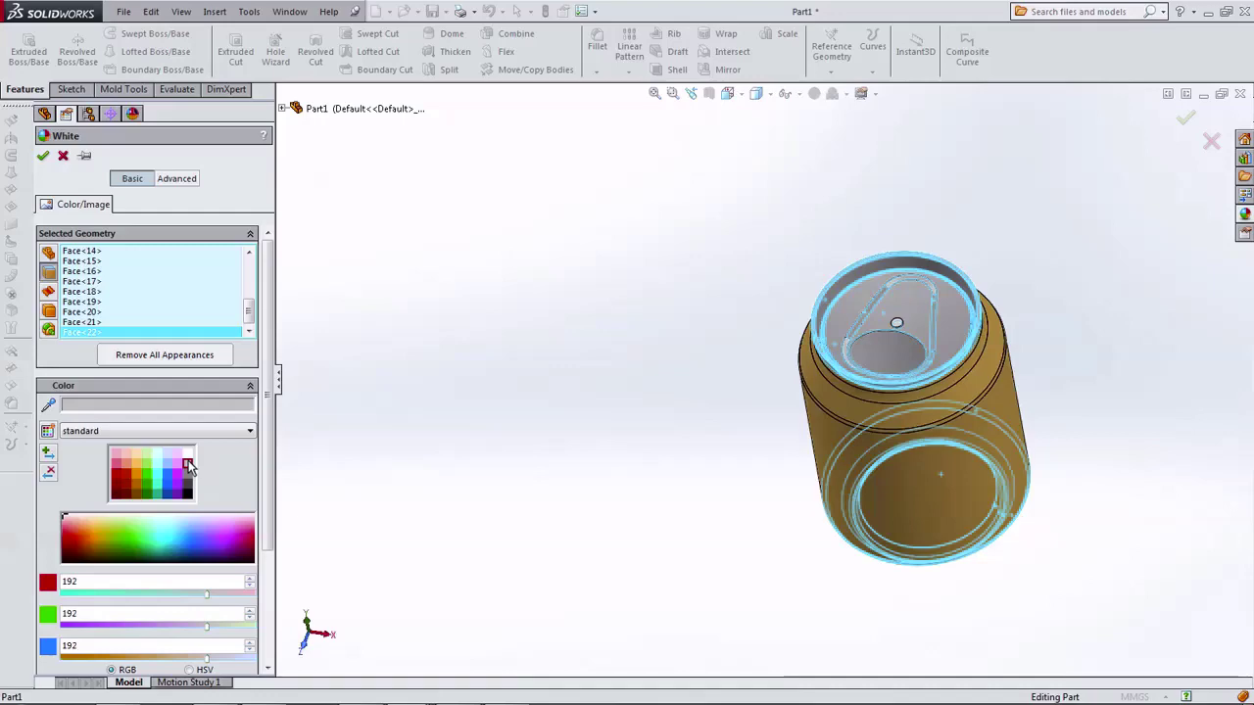
# Step: Add the lid's Chamfer2 face to the grey face set
pyautogui.scroll(-2, 862, 333)
pyautogui.scroll(-2, 832, 334)
pyautogui.scroll(-1, 814, 304)
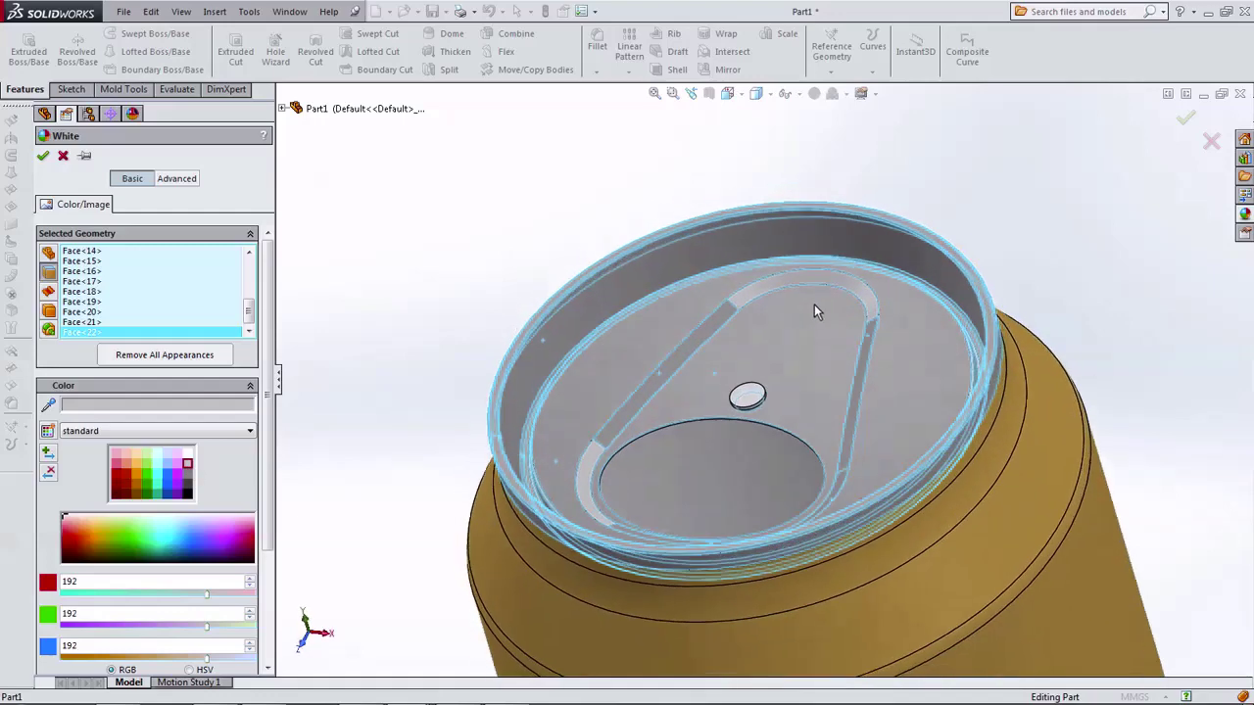
pyautogui.scroll(-1, 761, 288)
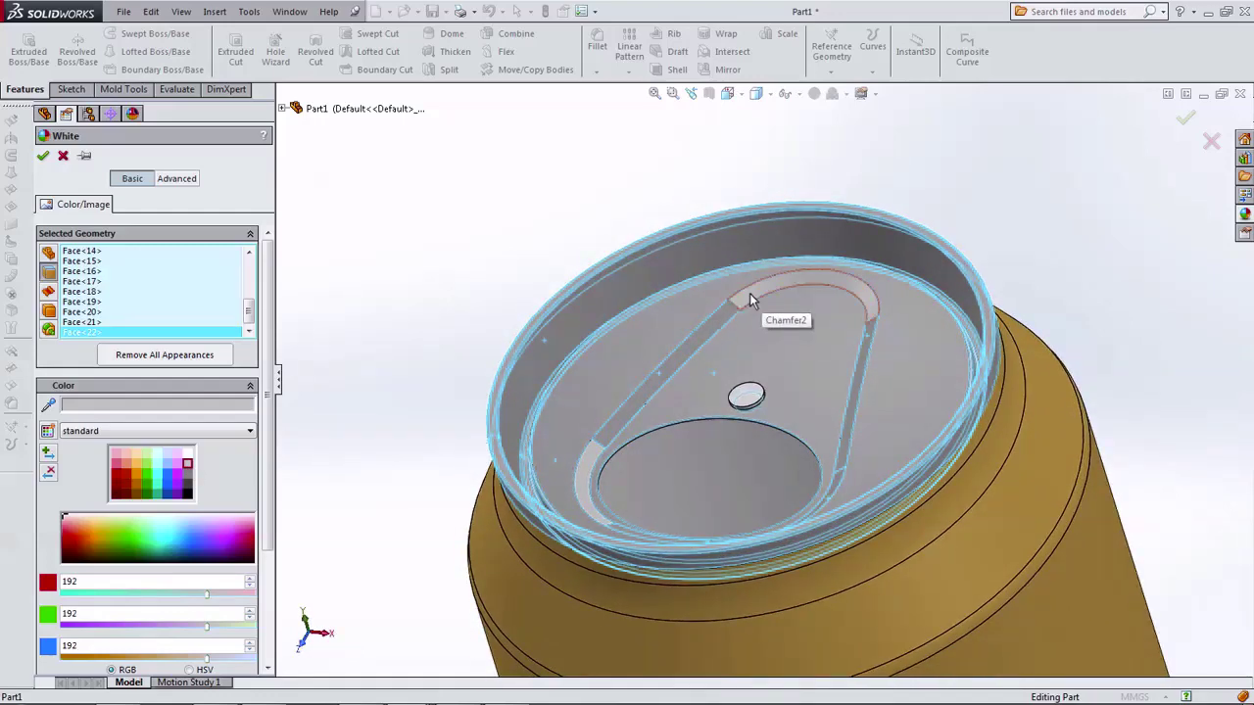
pyautogui.click(749, 294)
pyautogui.scroll(2, 759, 323)
pyautogui.moveTo(769, 362); pyautogui.dragTo(692, 463, button='middle')
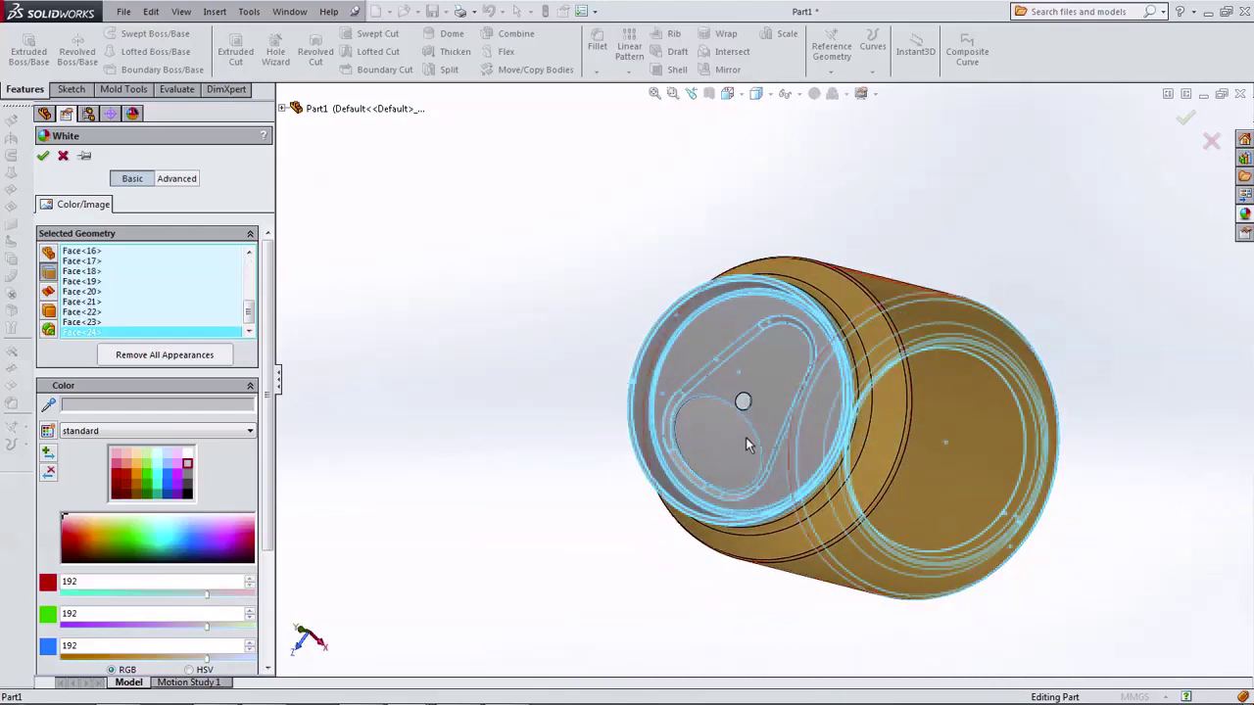
pyautogui.moveTo(746, 437)
pyautogui.mouseDown(button='middle')
pyautogui.moveTo(712, 351)
pyautogui.moveTo(556, 269)
pyautogui.moveTo(544, 288)
pyautogui.moveTo(559, 350)
pyautogui.moveTo(666, 574)
pyautogui.moveTo(680, 652)
pyautogui.moveTo(698, 647)
pyautogui.moveTo(730, 557)
pyautogui.moveTo(702, 534)
pyautogui.moveTo(705, 489)
pyautogui.mouseUp(button='middle')
# Step: Check the can in Right and Isometric views, then confirm the grey appearance
pyautogui.click(732, 98)
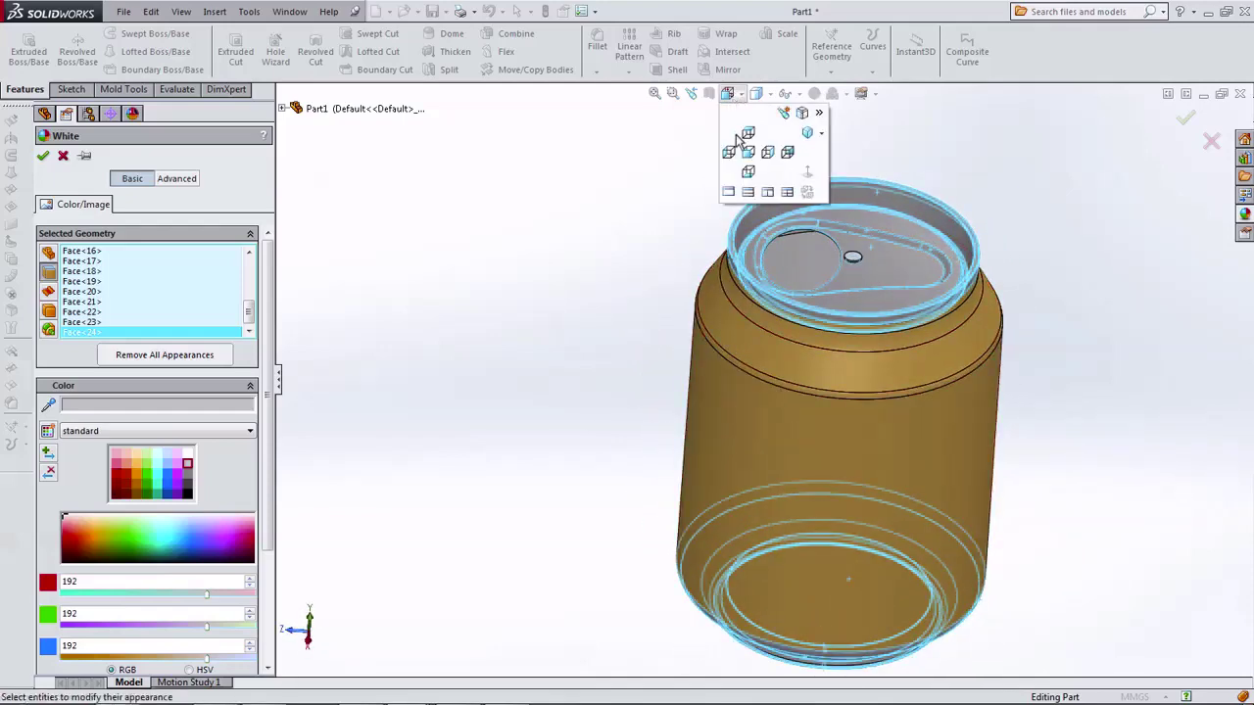
pyautogui.click(764, 152)
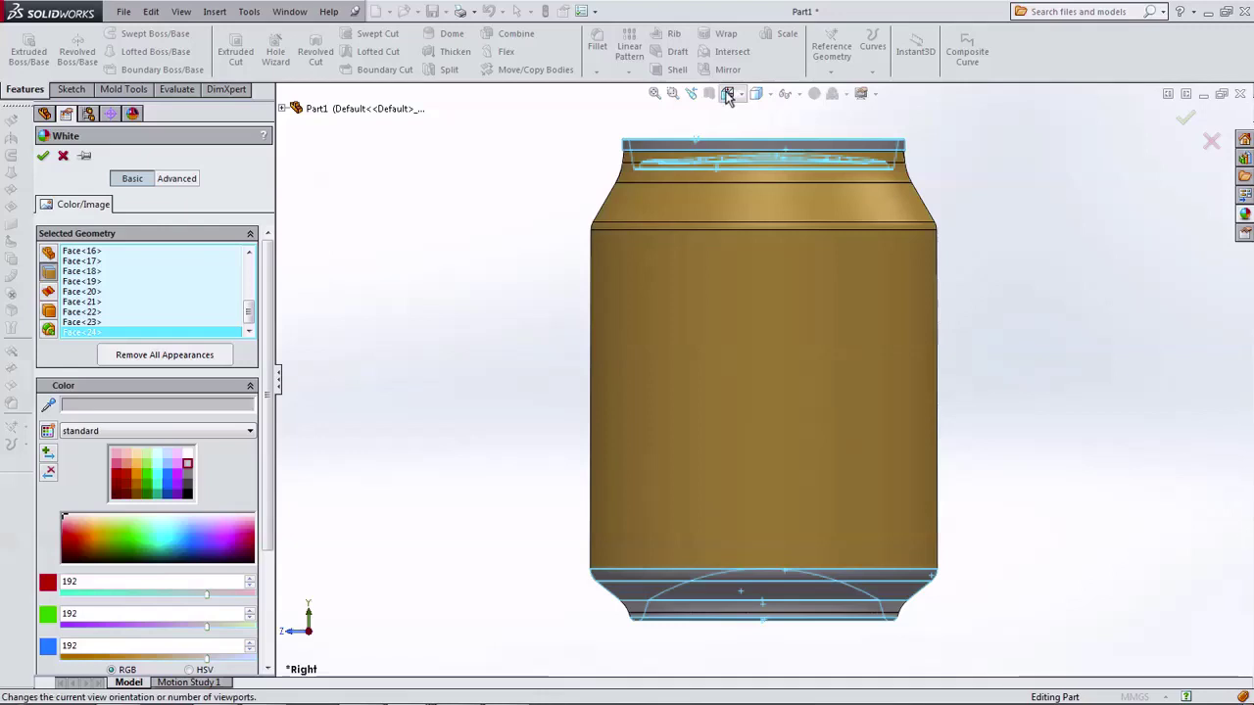
pyautogui.click(728, 94)
pyautogui.click(806, 135)
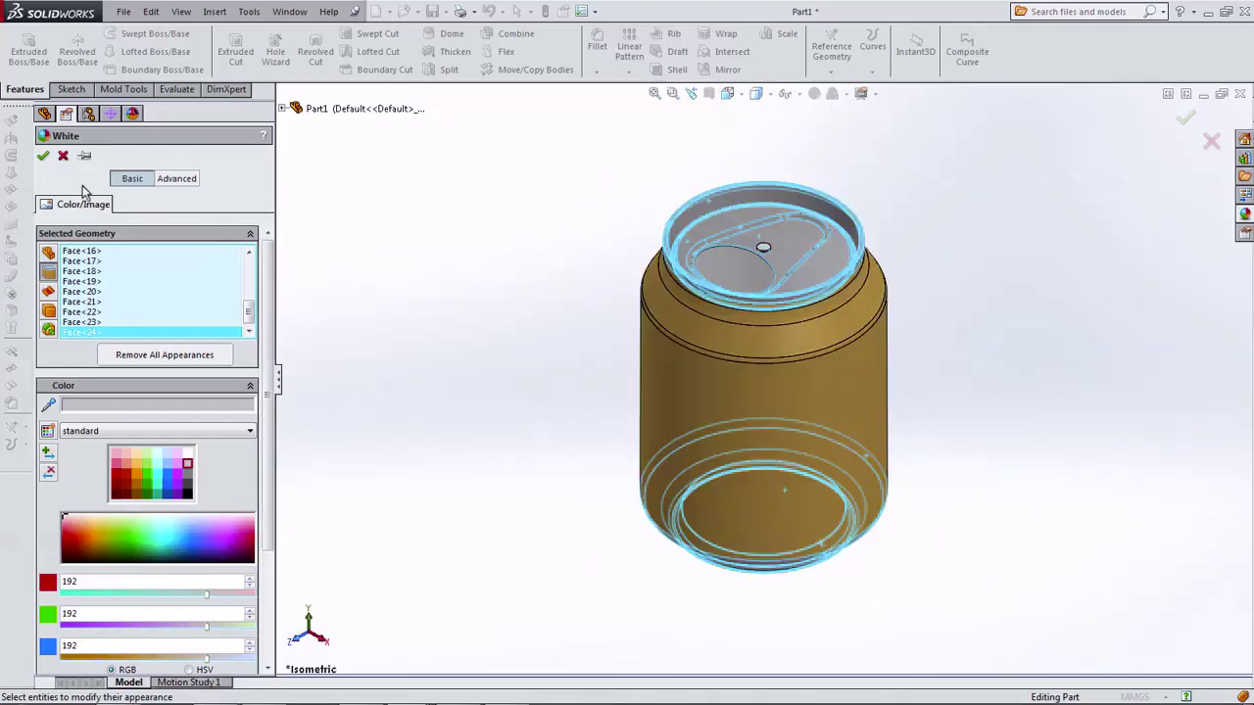
pyautogui.click(42, 156)
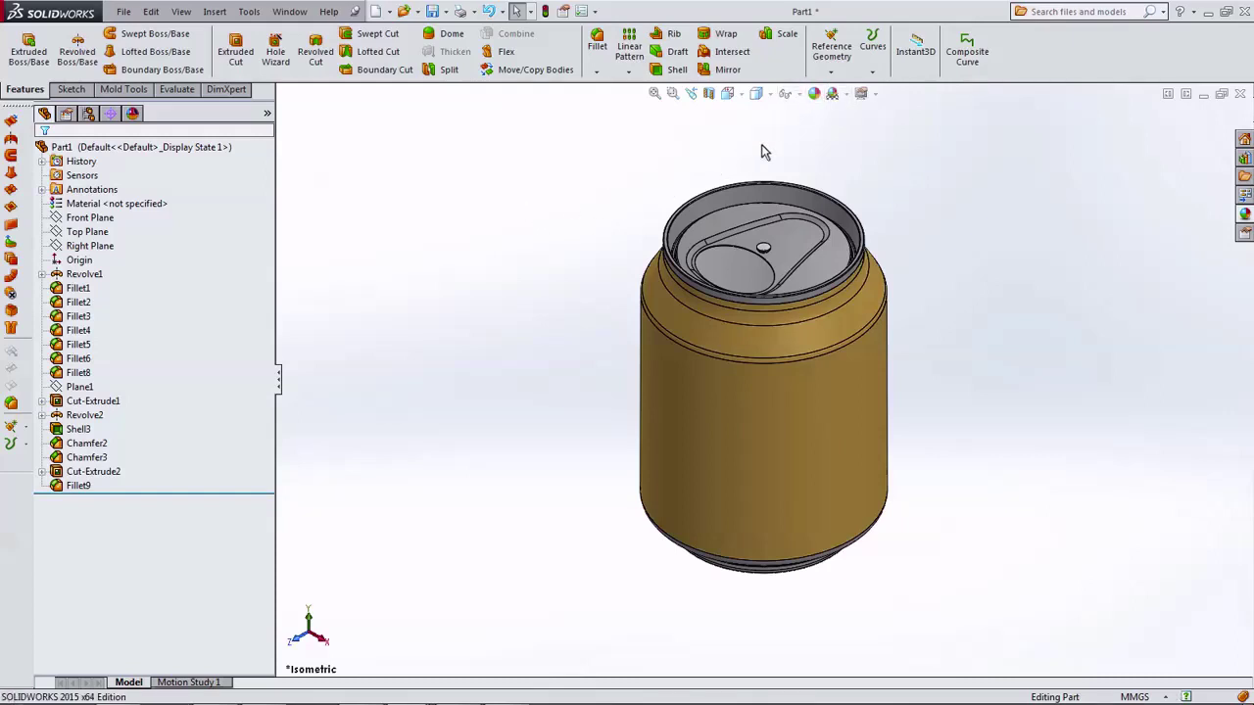
# Step: Apply the Plain White scene and turn on RealView Graphics
pyautogui.click(848, 98)
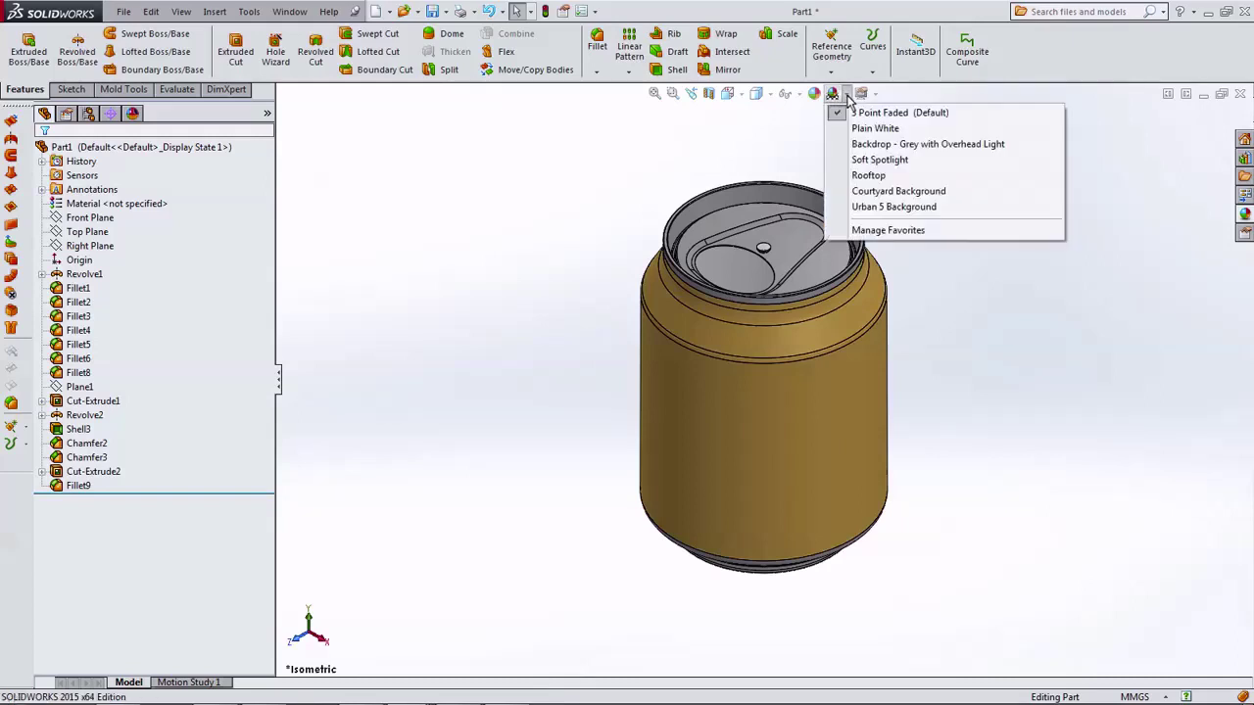
pyautogui.click(884, 136)
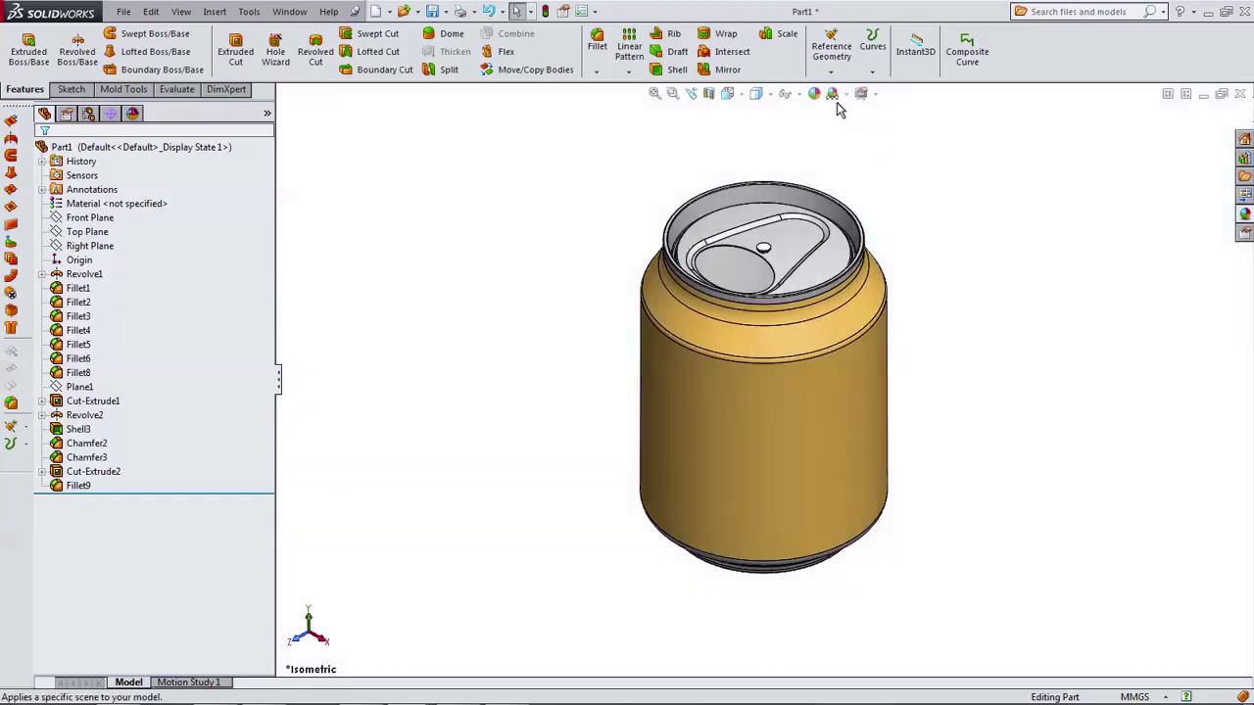
pyautogui.click(861, 93)
pyautogui.click(838, 96)
pyautogui.click(862, 94)
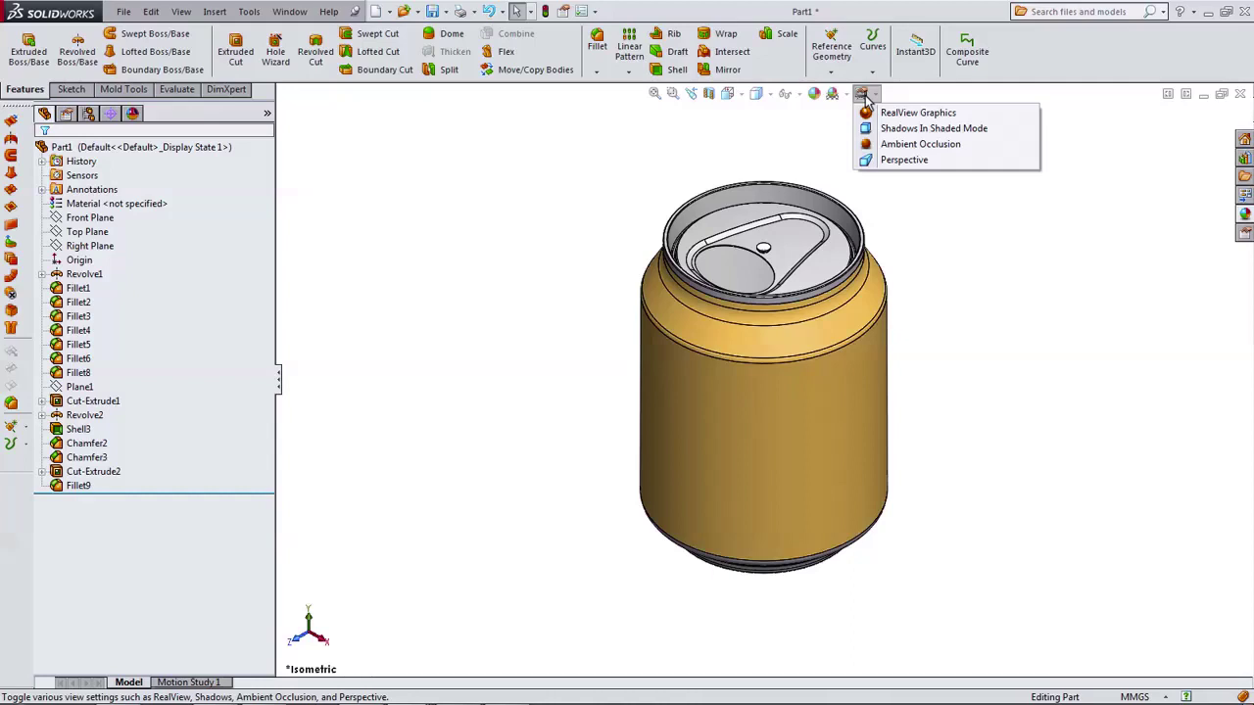
pyautogui.click(882, 113)
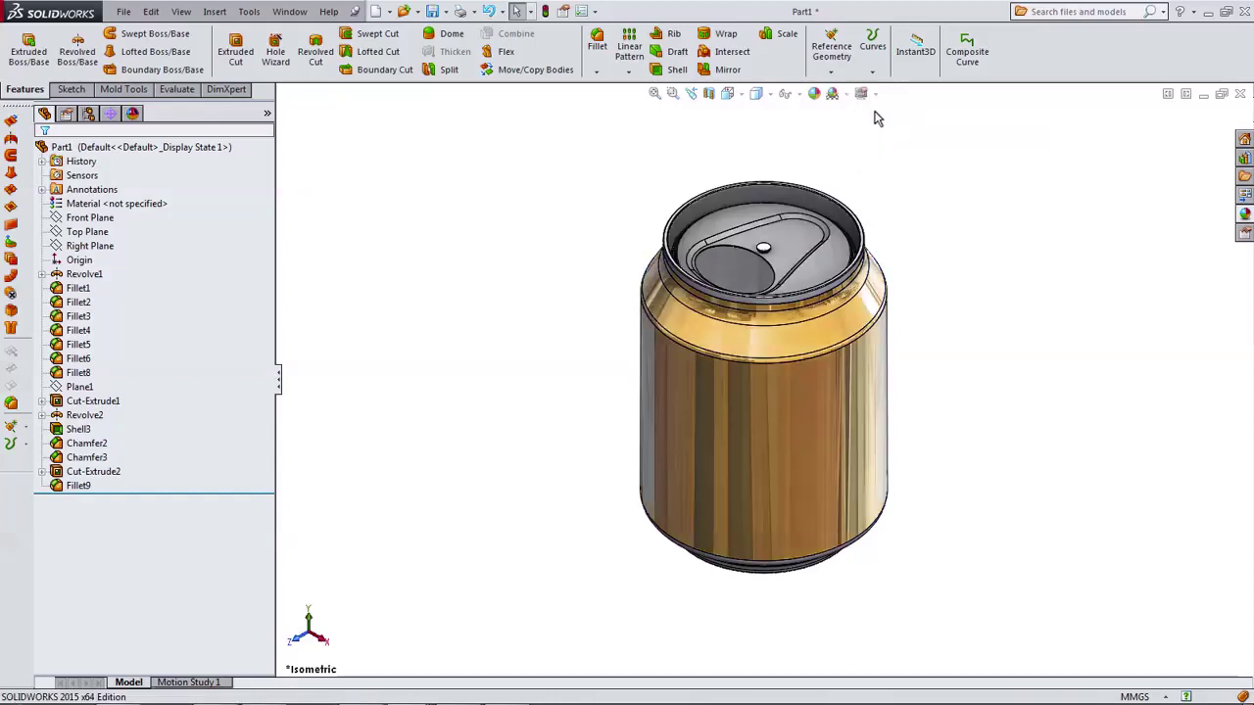
# Step: Set the display style to Shaded without edges and return to Isometric view
pyautogui.click(755, 93)
pyautogui.click(759, 128)
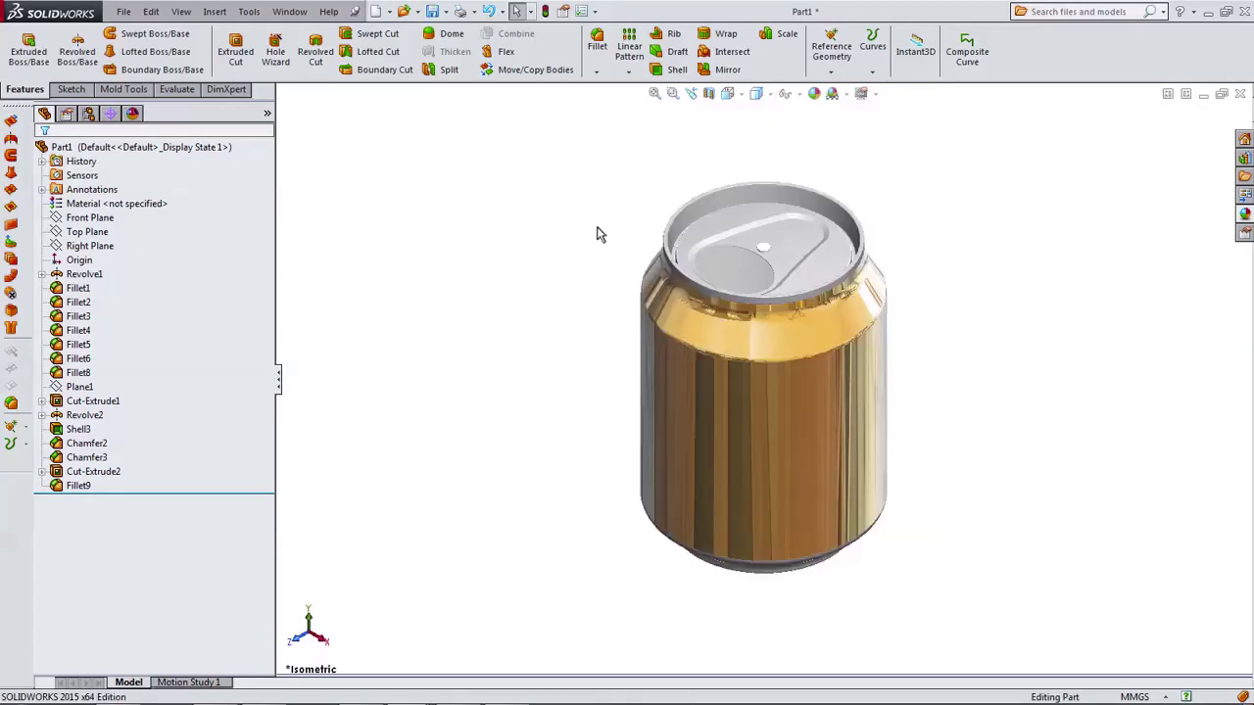
pyautogui.moveTo(598, 232)
pyautogui.mouseDown(button='middle')
pyautogui.moveTo(468, 174)
pyautogui.moveTo(588, 228)
pyautogui.moveTo(559, 259)
pyautogui.mouseUp(button='middle')
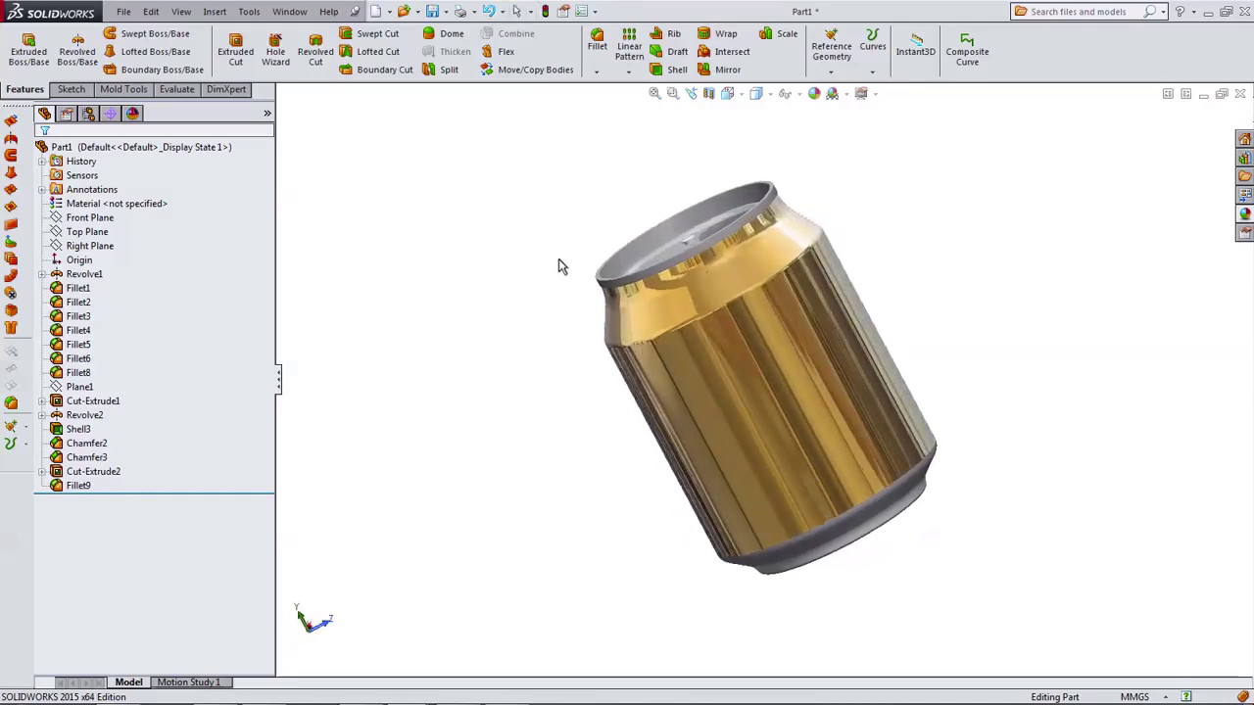
pyautogui.click(727, 93)
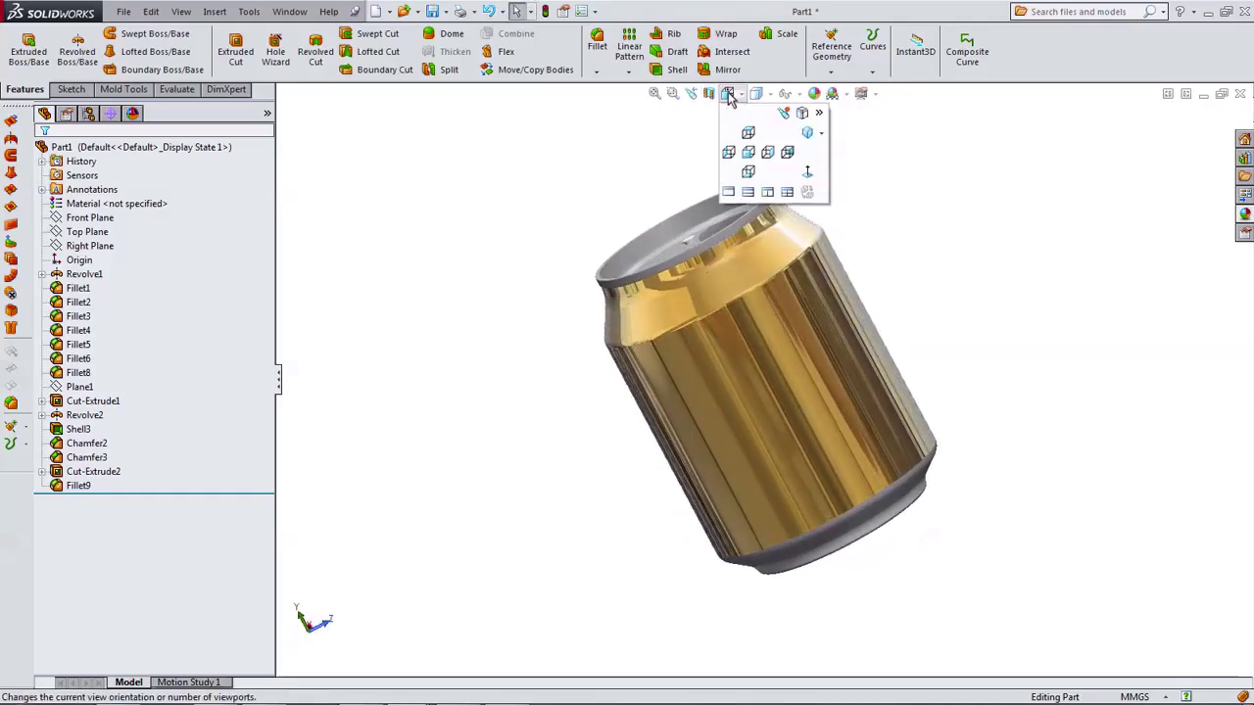
pyautogui.click(807, 133)
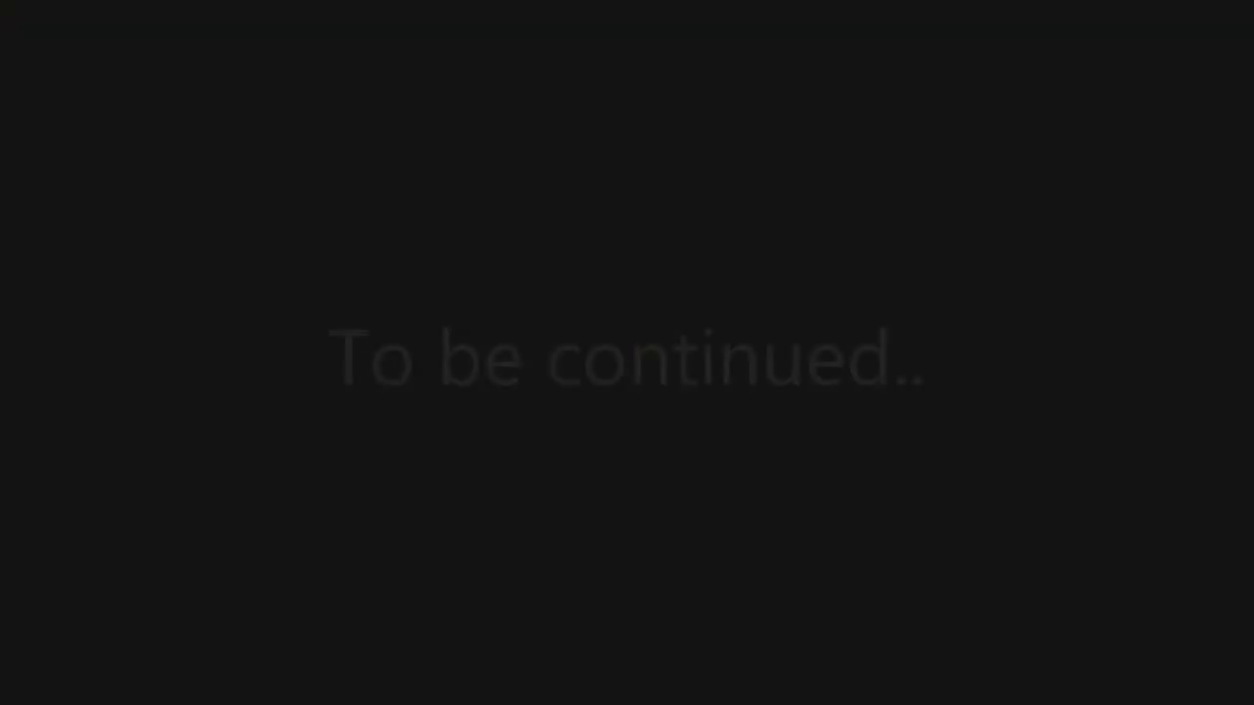